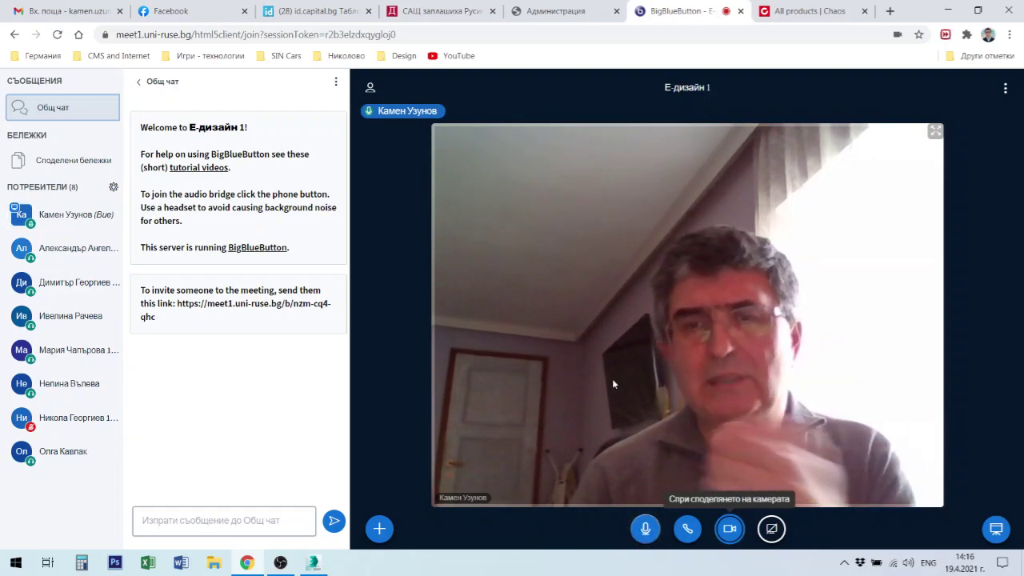
Stop the webcam, share the entire screen in BigBlueButton, then minimize Chrome to show 3ds Max
click(743, 531)
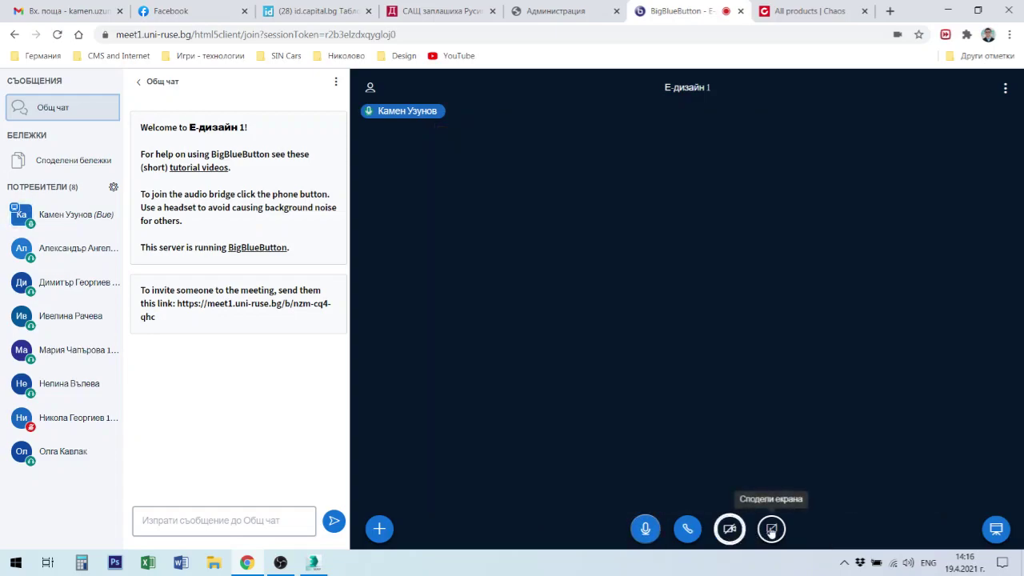
click(771, 530)
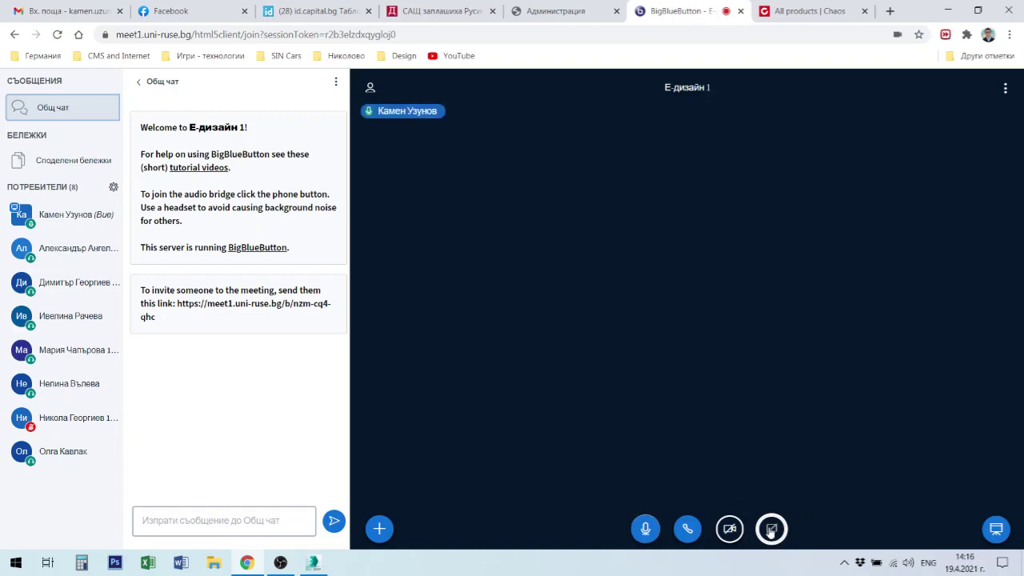
click(455, 210)
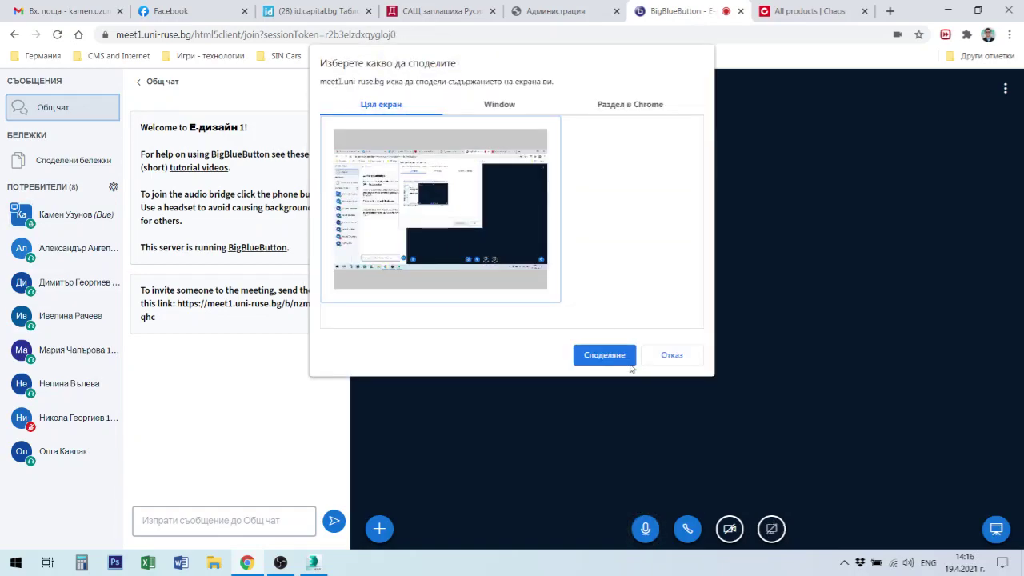
click(599, 355)
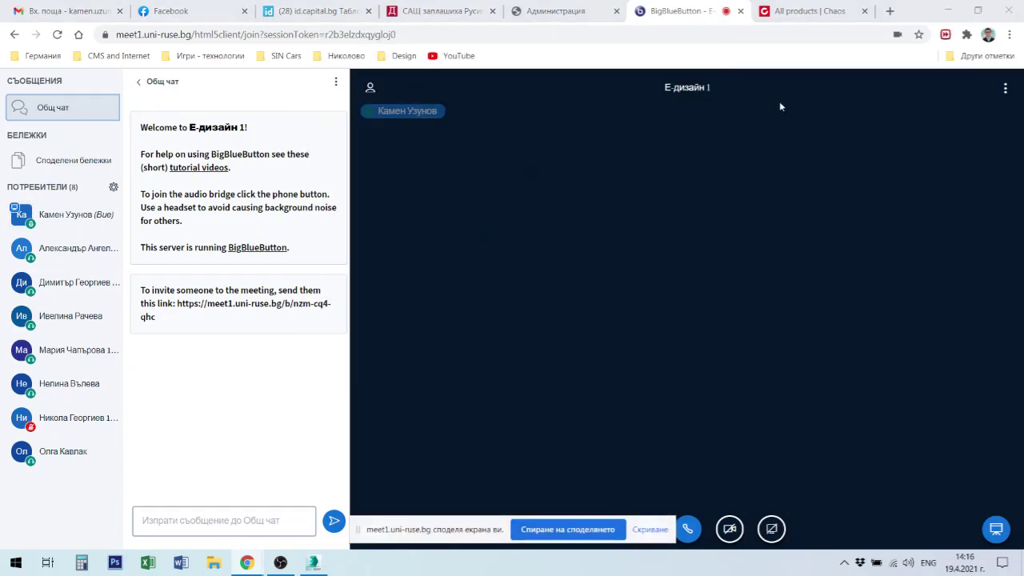
click(946, 11)
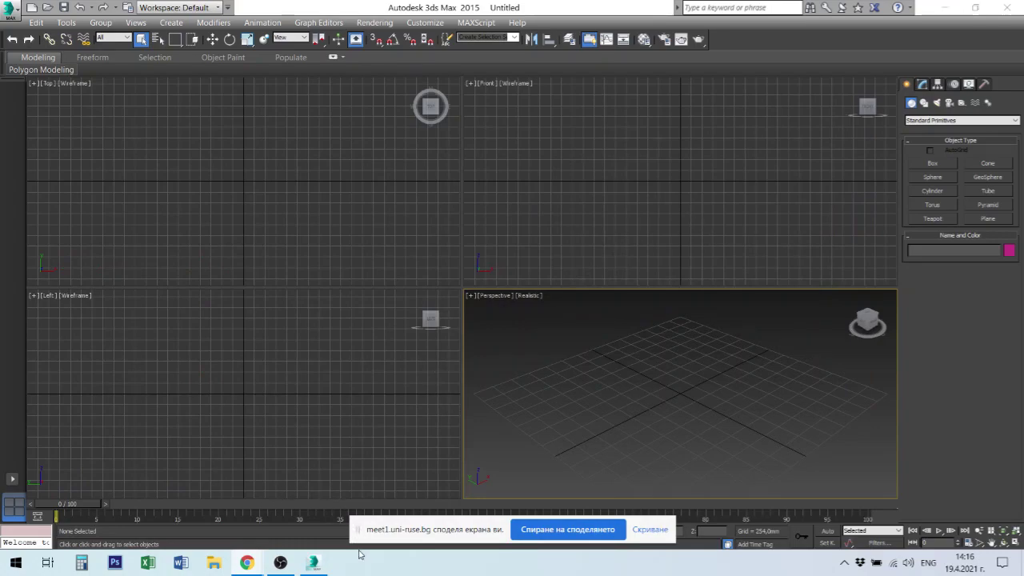
Activate the Splines Rectangle tool in the Create panel's Shapes category
drag(359, 536, 364, 566)
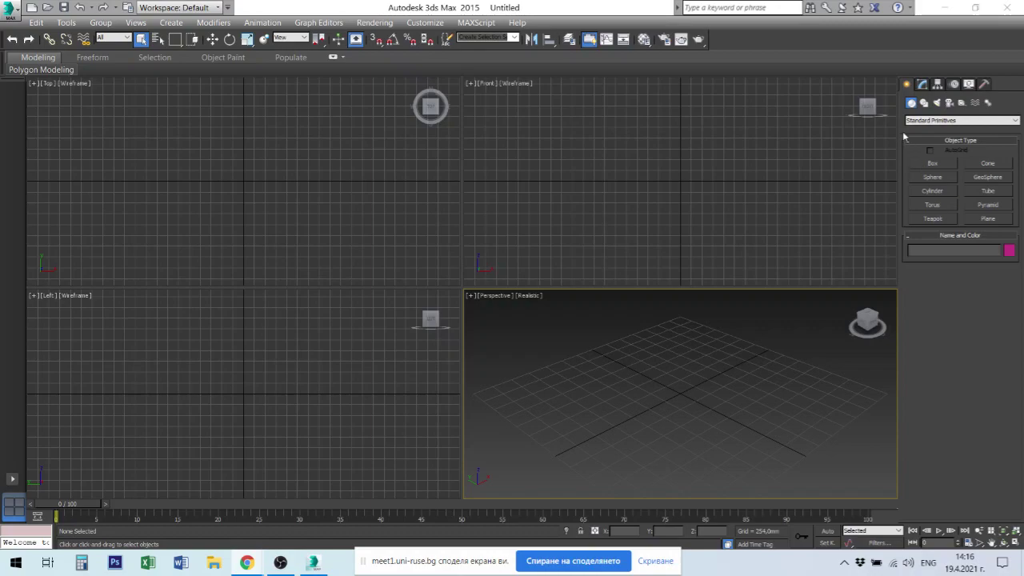
click(923, 103)
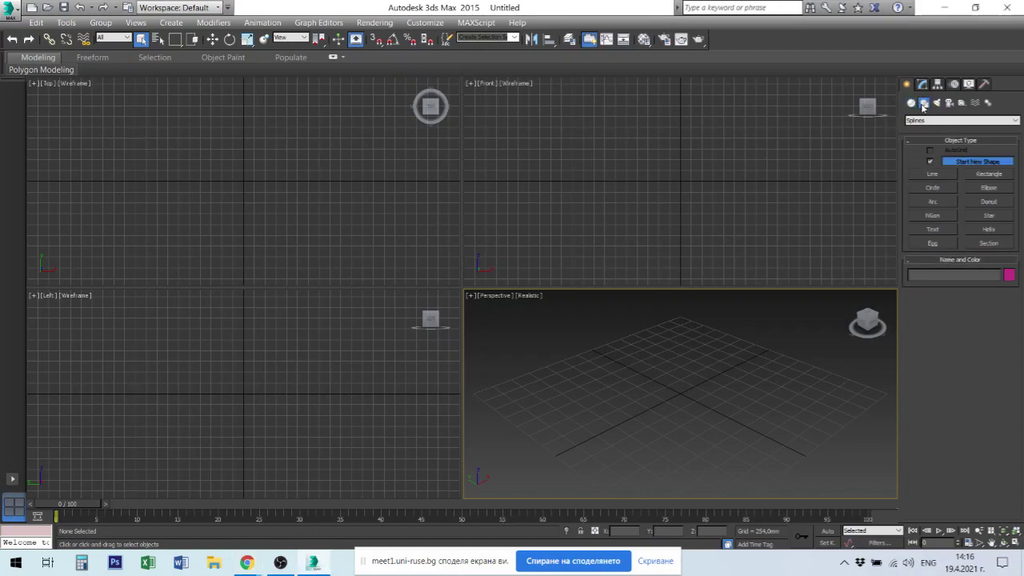
click(990, 174)
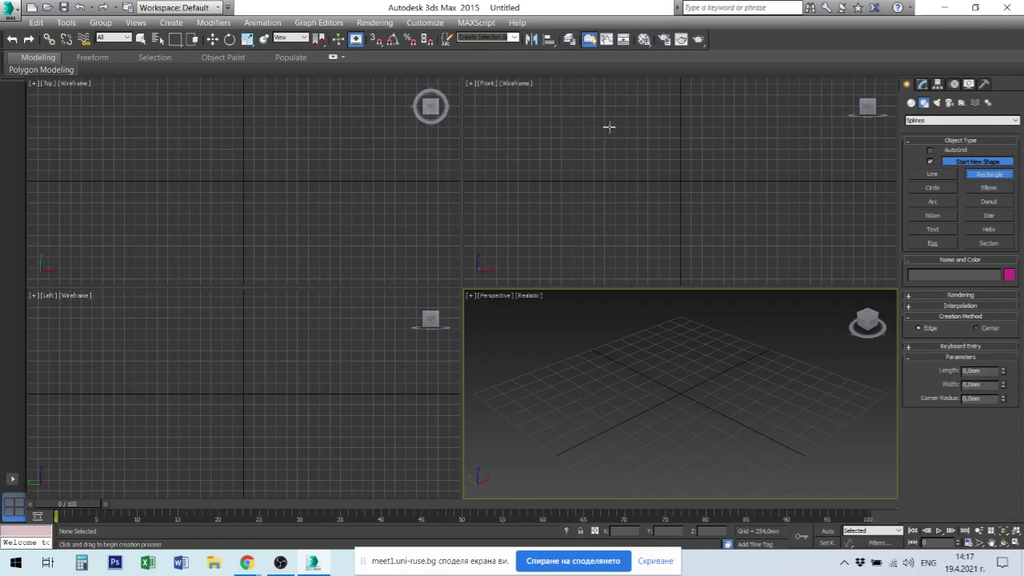
Draw a rectangle in the Front view and size it to 500 mm width by 1200 mm length
mouse_move(636, 86)
mouse_down()
mouse_move(660, 152)
mouse_move(699, 182)
mouse_up()
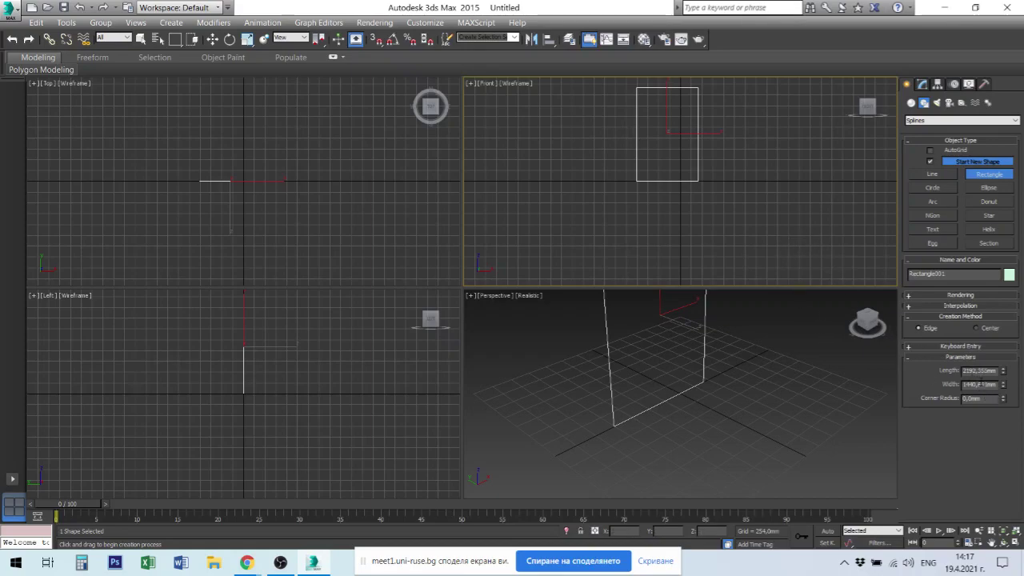
double_click(965, 384)
text(500)
key(shift+Tab)
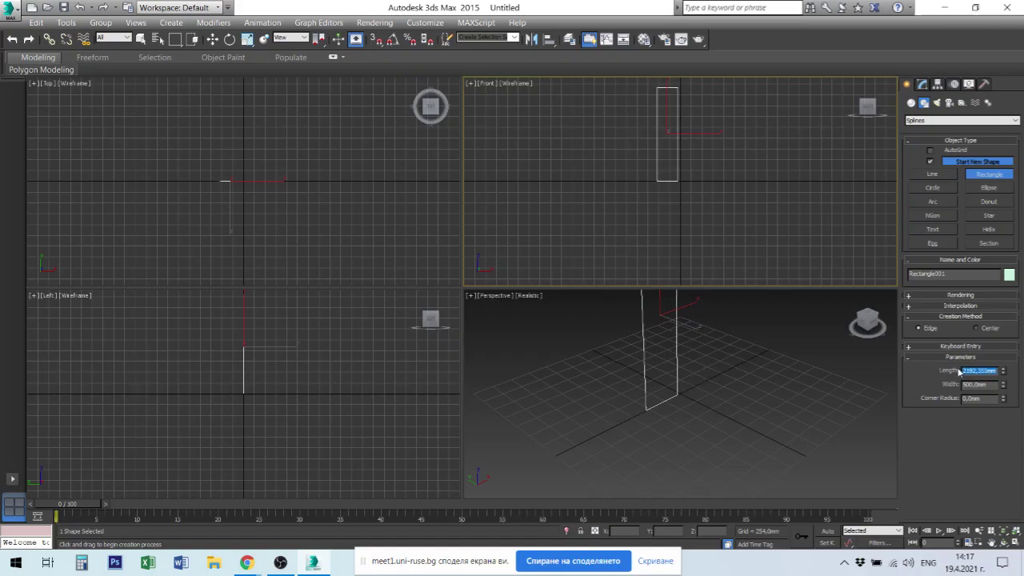
text(120)
key(Return)
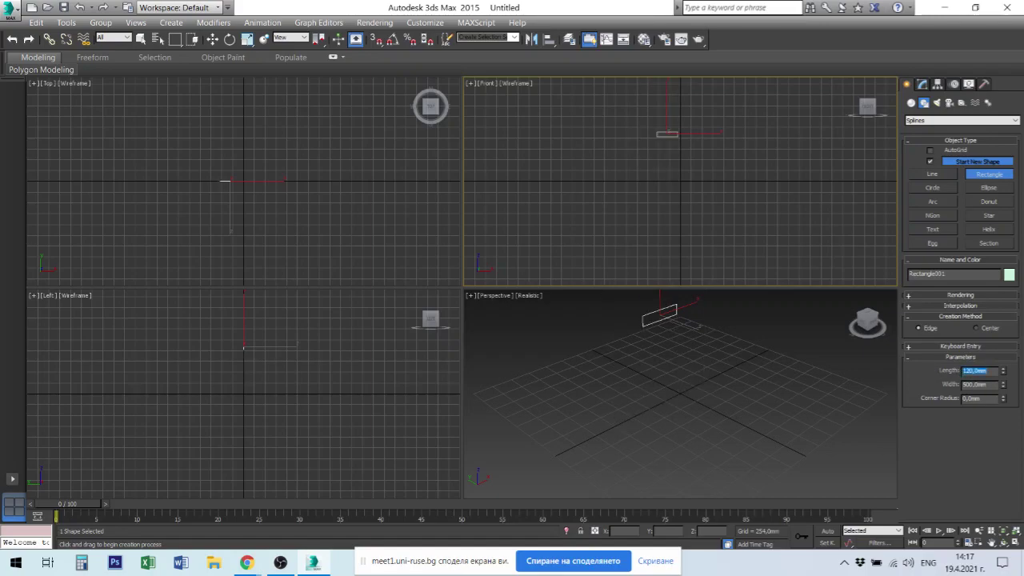
text(8)
key(Return)
text(1200)
key(Return)
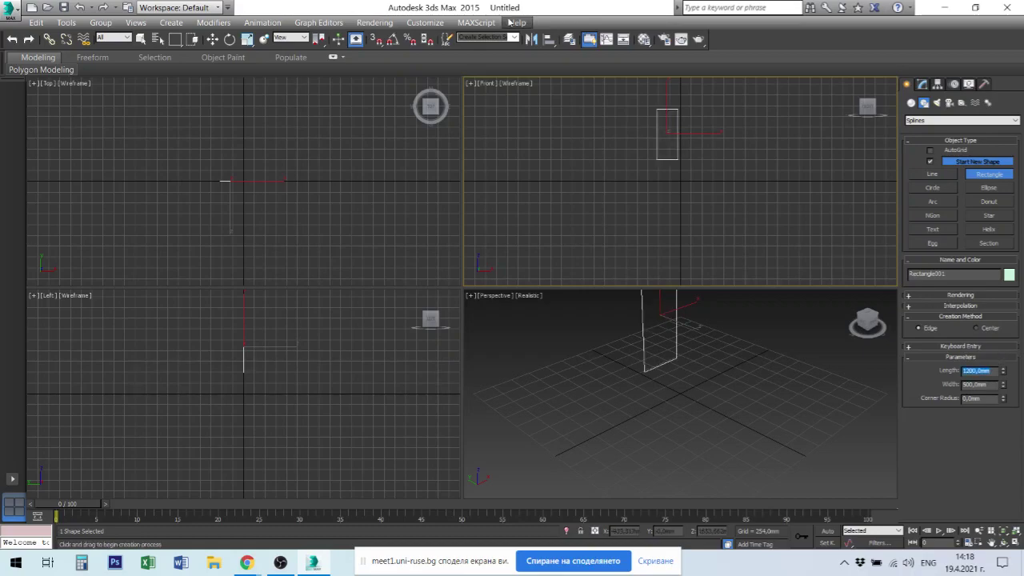
Move the rectangle to X 0 and Z 660 mm, deselect it, and Zoom Extents All
right_click(678, 133)
right_click(677, 133)
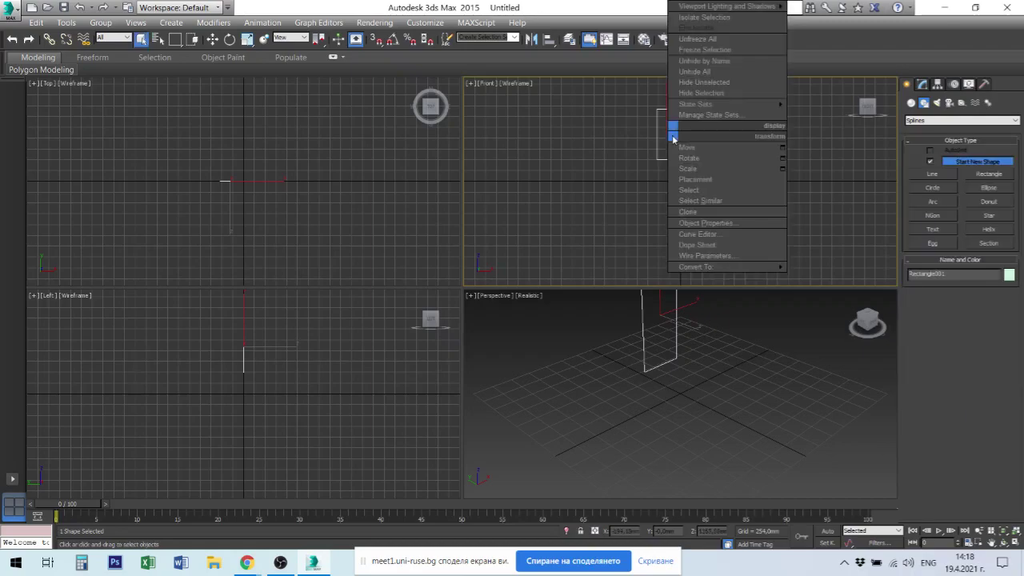
click(685, 147)
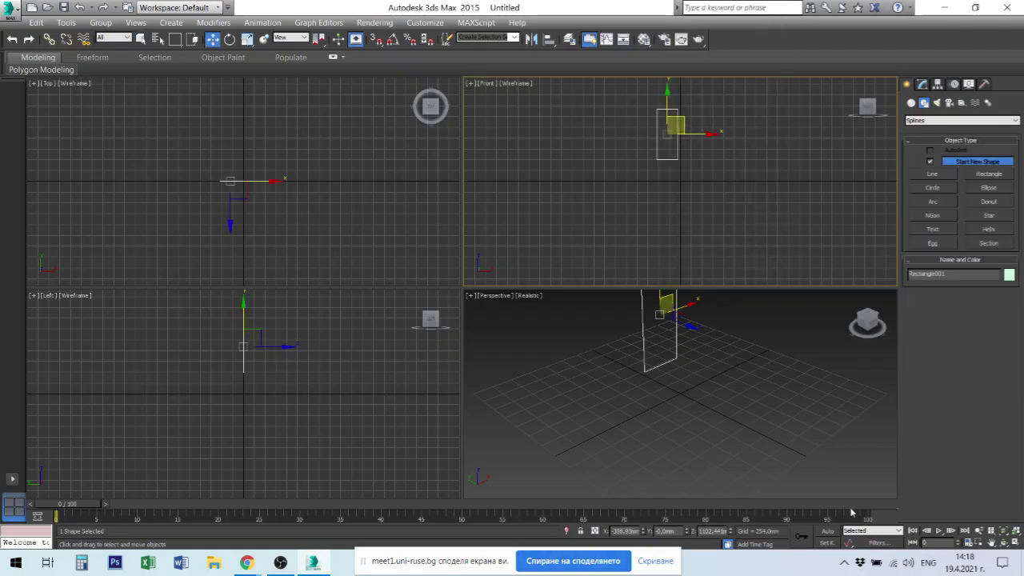
double_click(626, 530)
text(0)
key(Return)
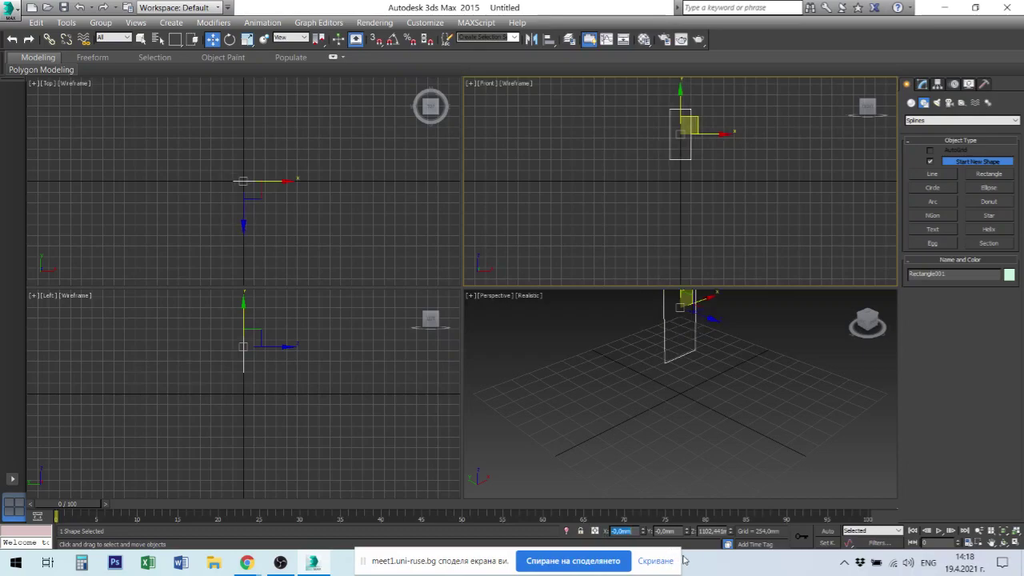
click(713, 530)
text(0,)
text(0)
key(Return)
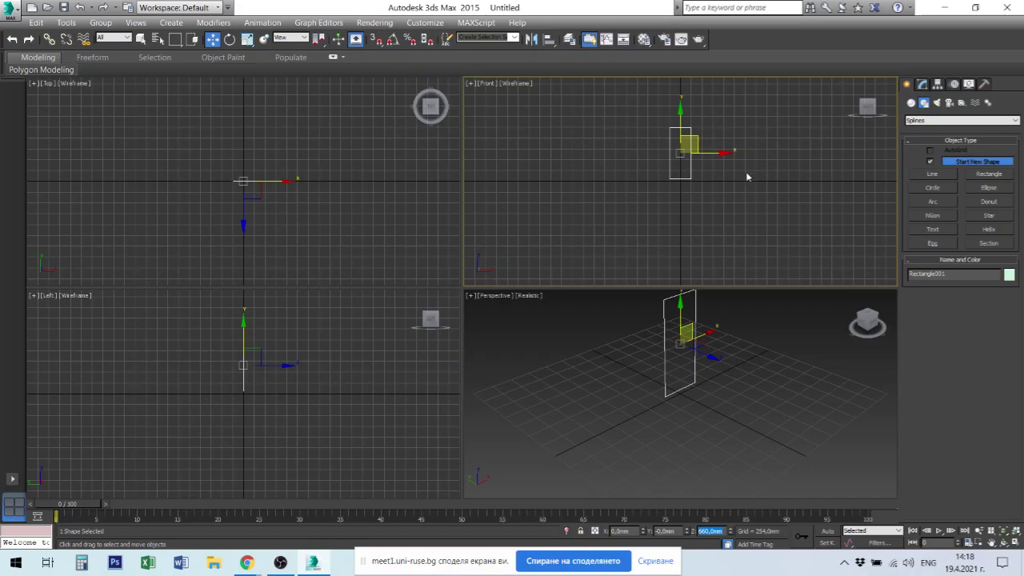
click(722, 184)
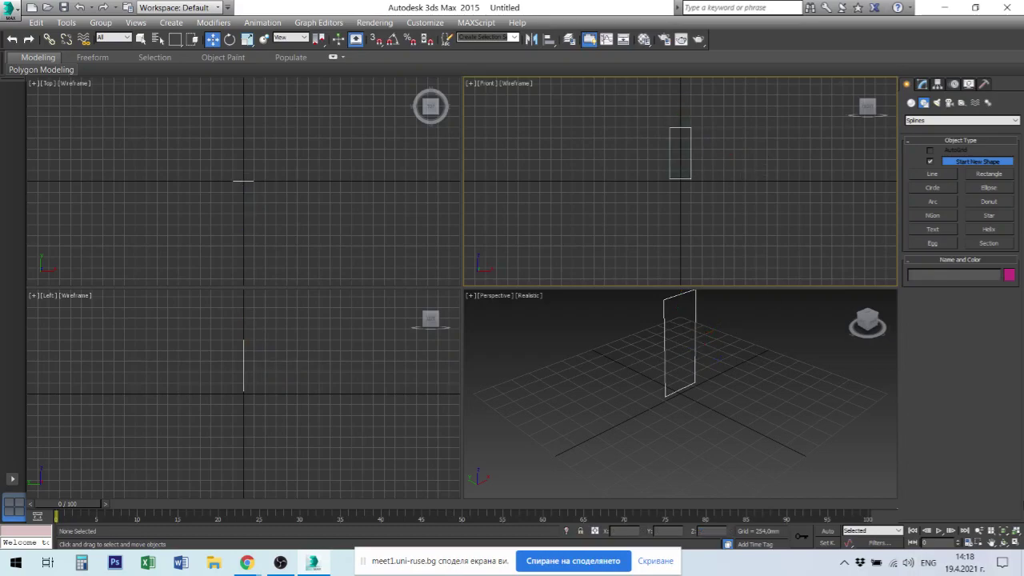
click(1016, 530)
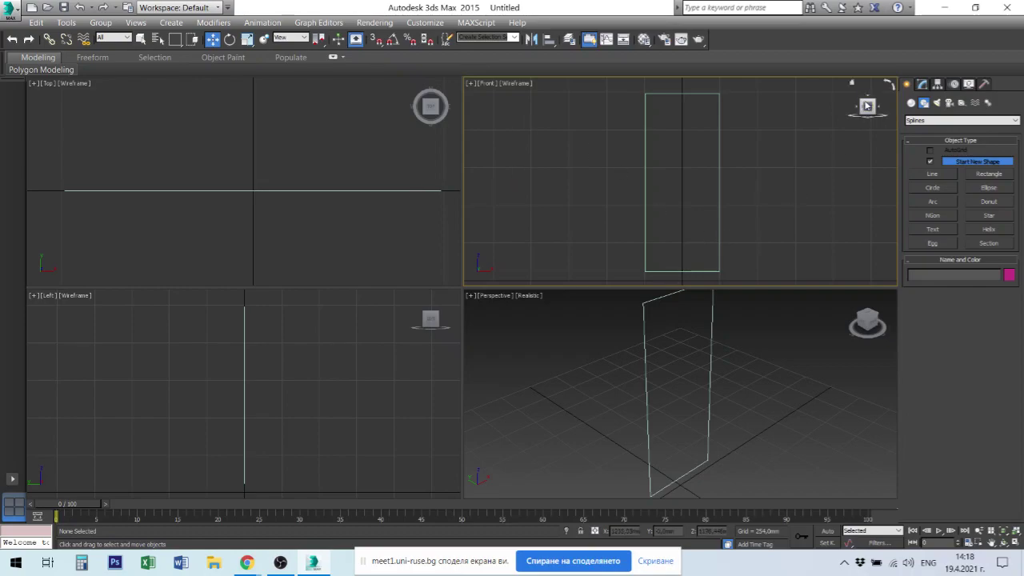
Pick the Line tool, maximize the Top view, and place the first vertex at the rectangle's right end
click(936, 175)
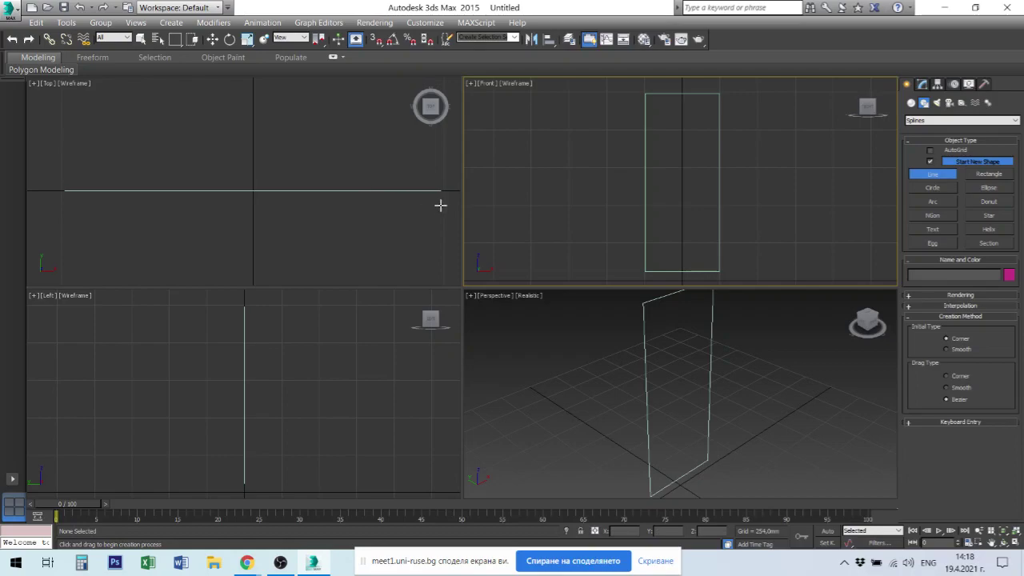
mouse_move(436, 201)
middle_down()
mouse_move(334, 203)
mouse_move(405, 206)
middle_up()
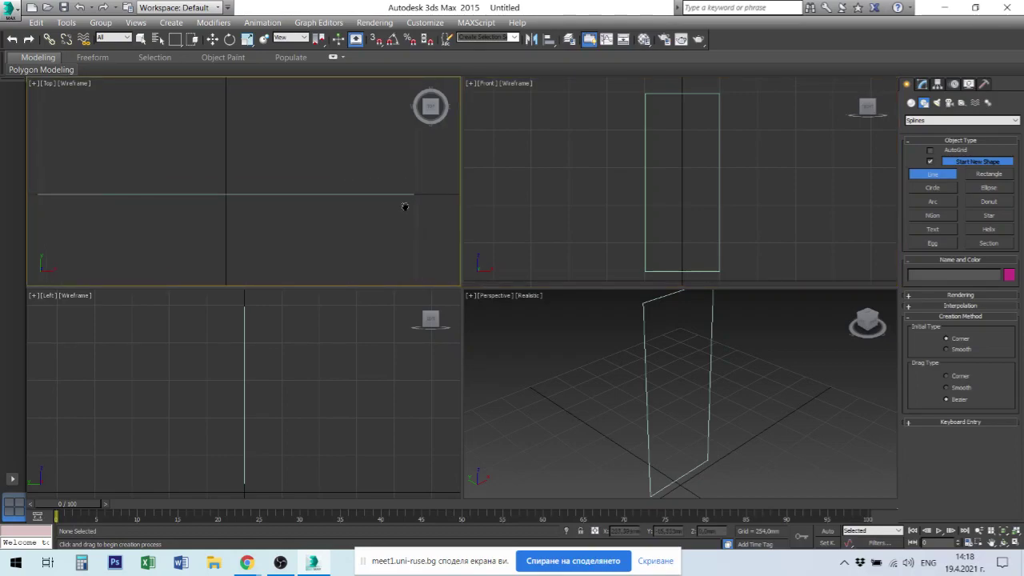
key(alt+w)
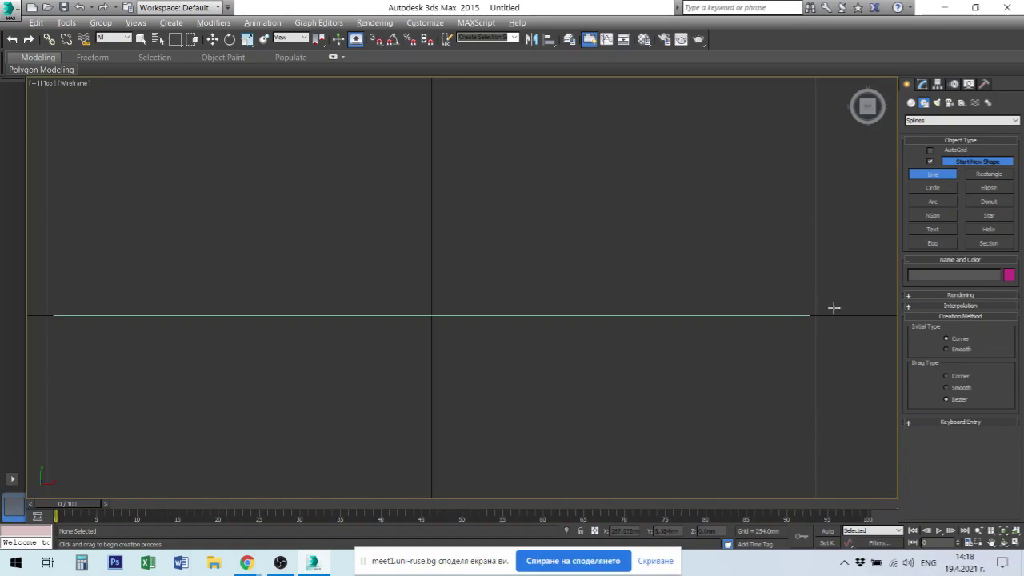
key(ctrl+y)
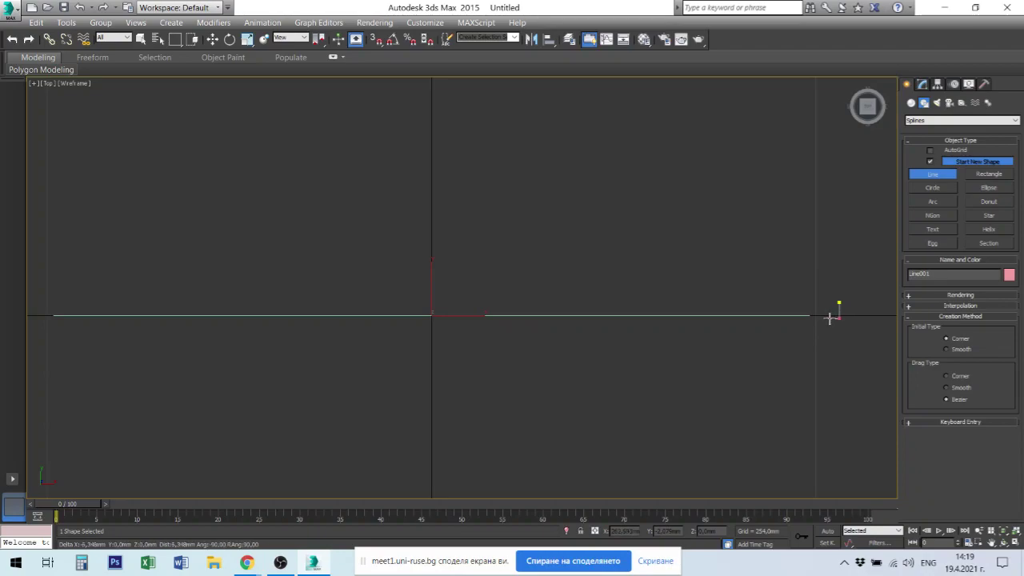
Place the first profile corners: riser top, leftward run, a short step and a vertical segment
scroll(836, 318, up, 5)
scroll(838, 320, up, 3)
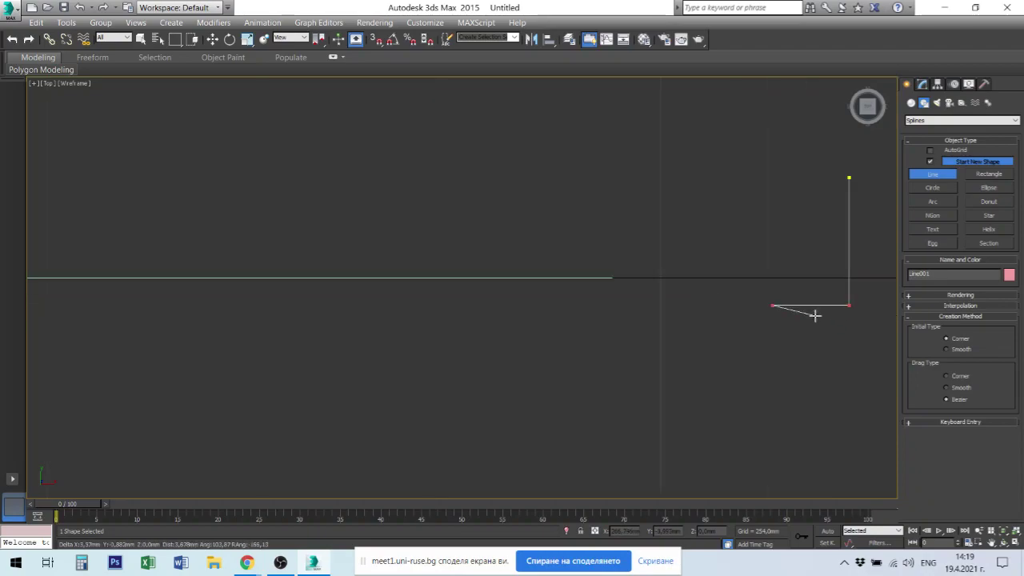
scroll(811, 313, up, 2)
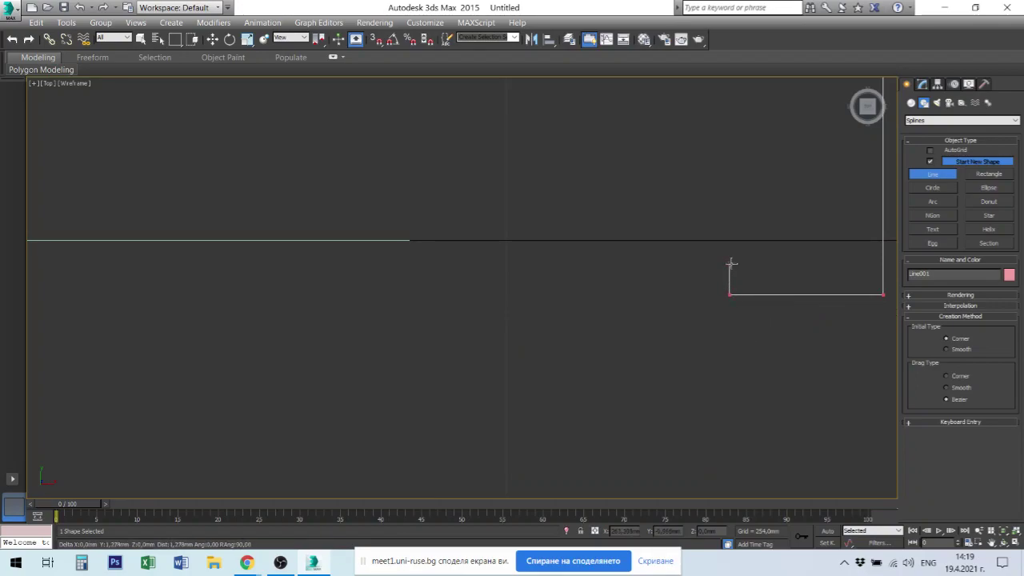
click(729, 263)
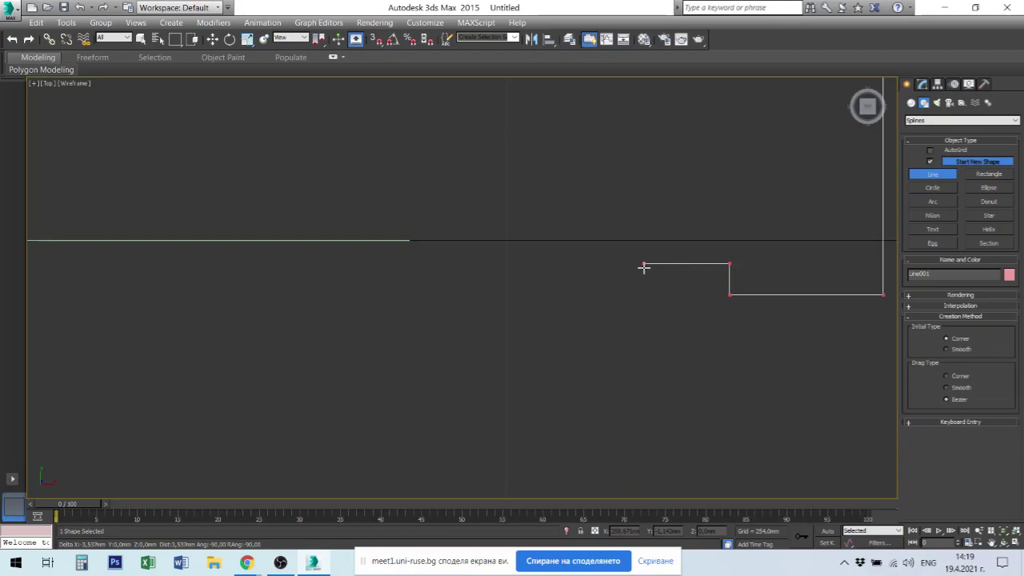
click(595, 265)
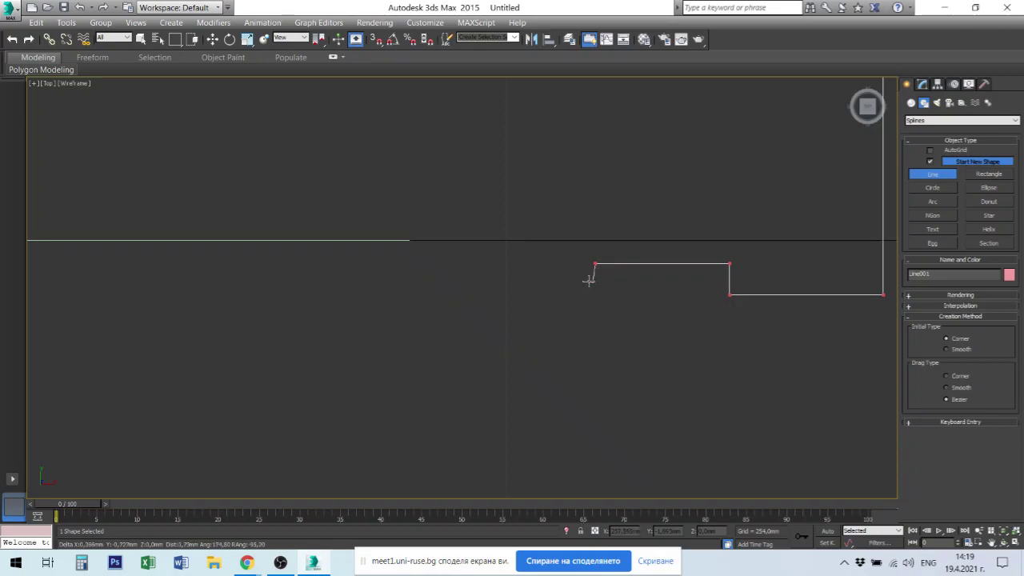
click(621, 280)
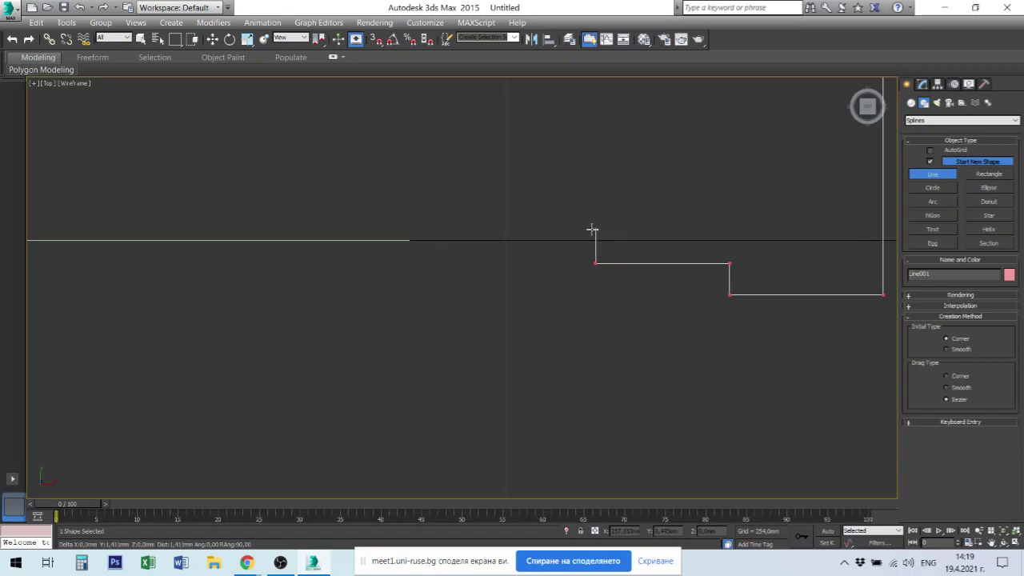
scroll(626, 235, up, 2)
click(585, 242)
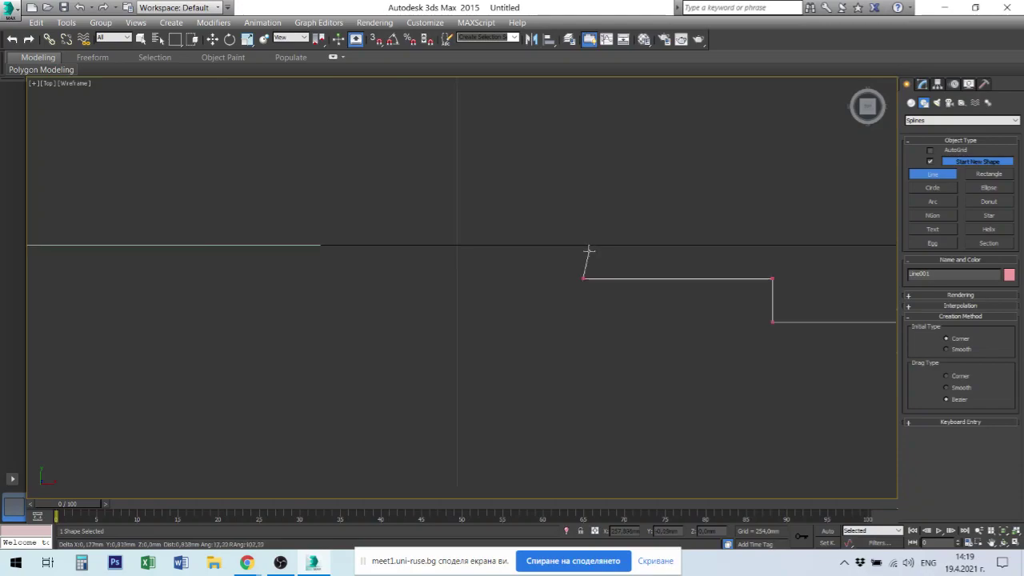
scroll(576, 251, down, 2)
mouse_move(564, 264)
middle_down()
mouse_move(559, 282)
mouse_move(517, 326)
middle_up()
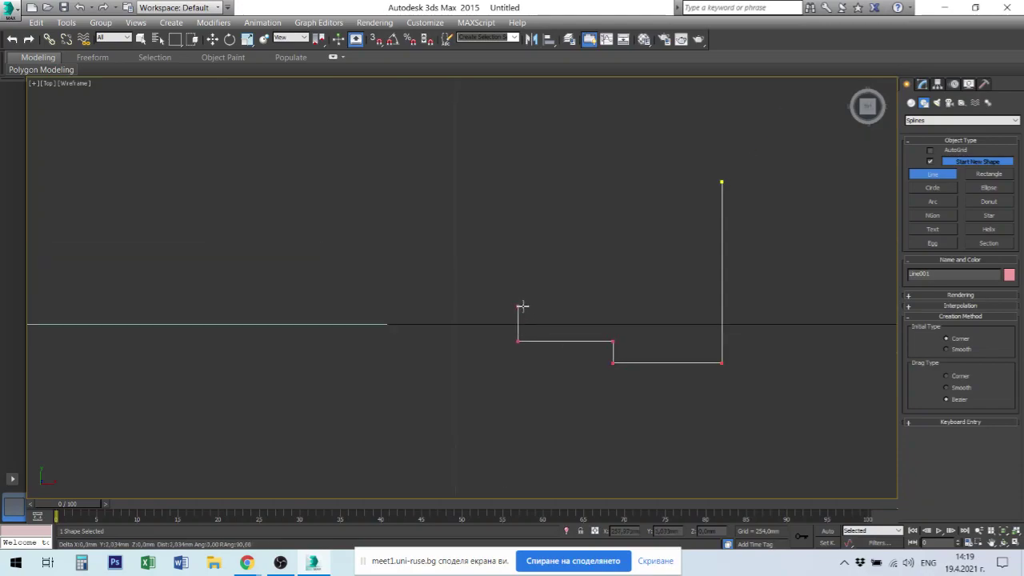
Add the remaining stair-step corners and close the outline on its first vertex
click(519, 309)
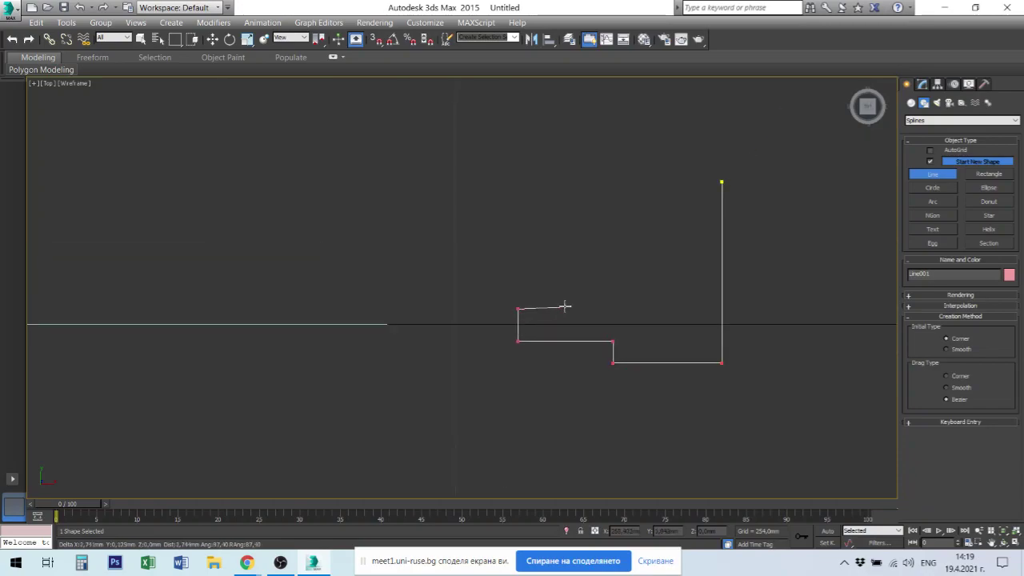
click(569, 293)
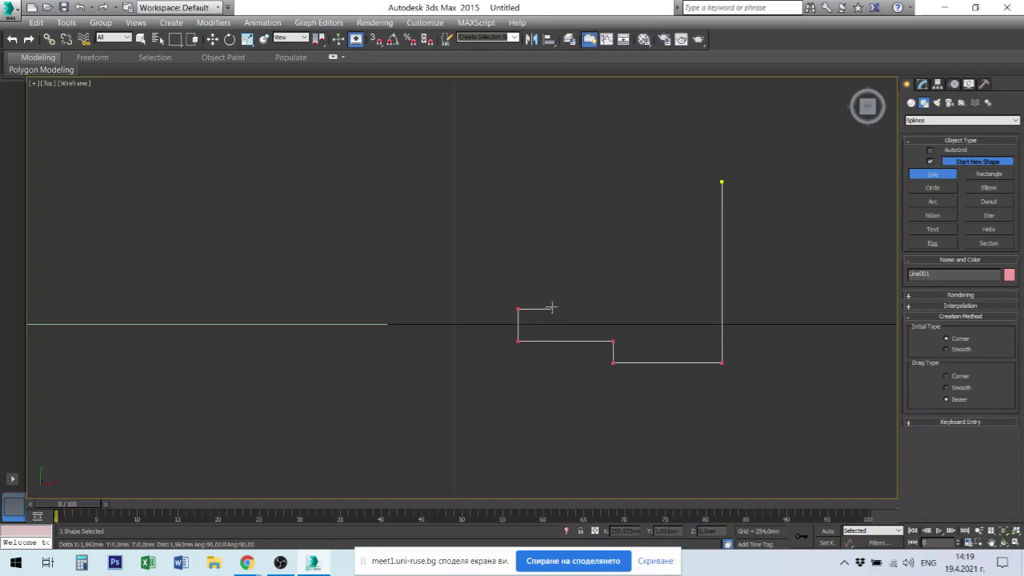
click(548, 309)
click(548, 286)
click(604, 286)
click(603, 256)
click(653, 256)
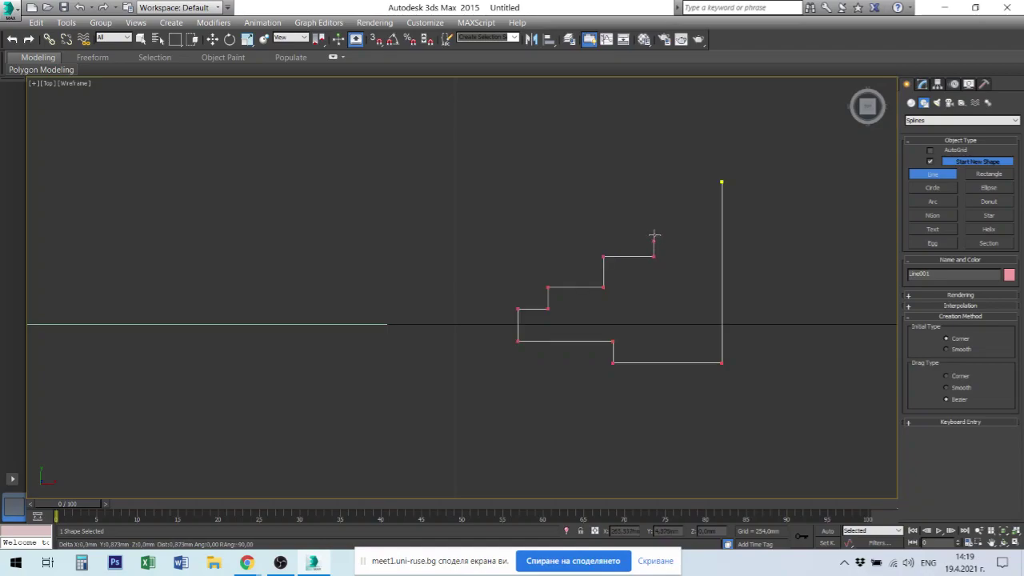
click(654, 224)
click(686, 224)
click(685, 184)
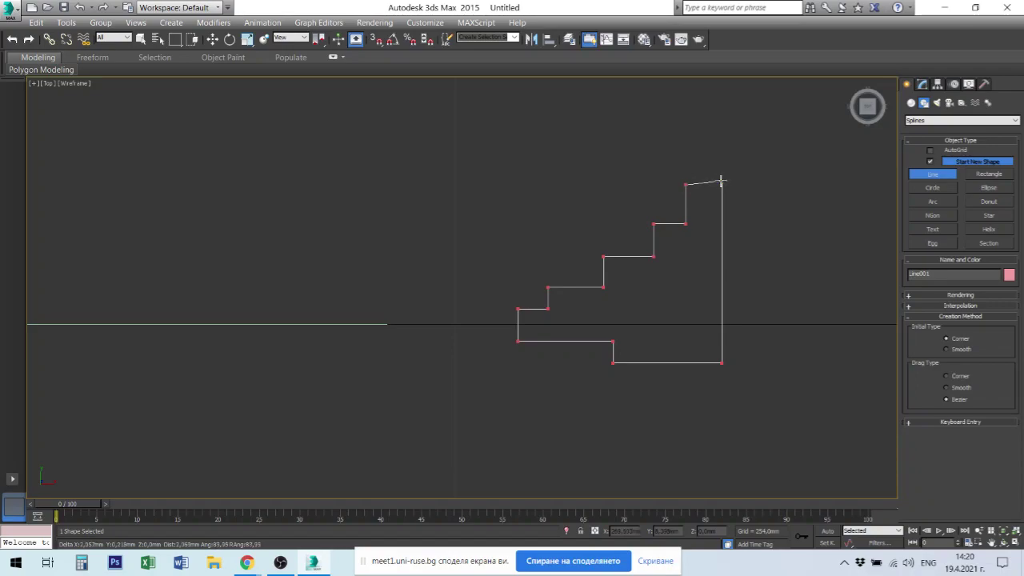
click(721, 183)
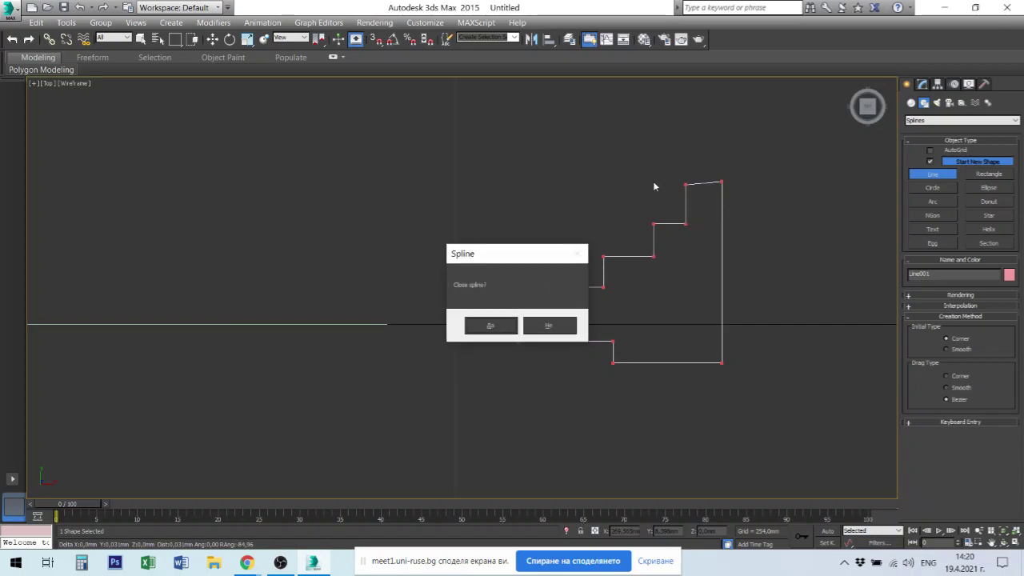
click(497, 325)
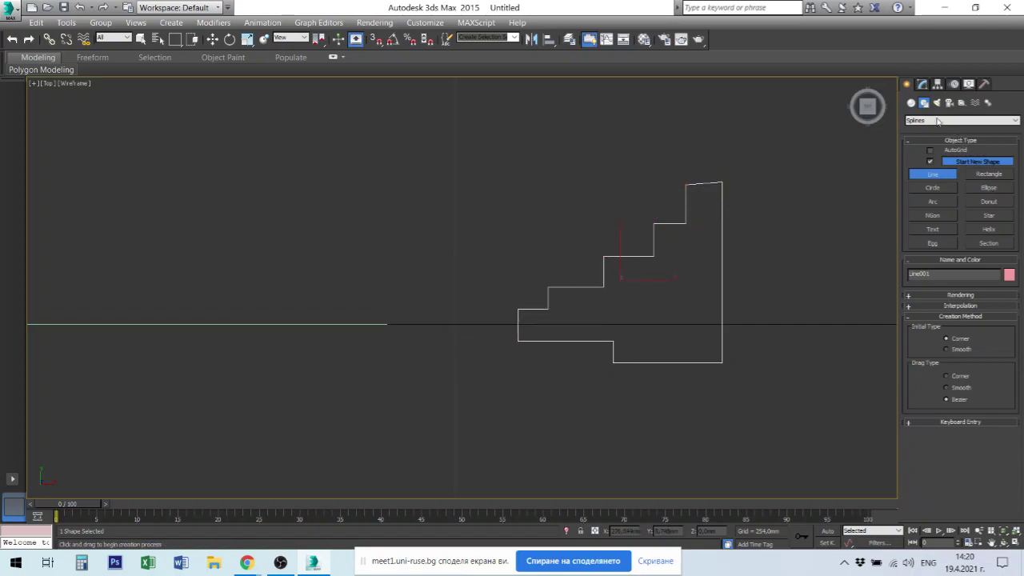
In Vertex mode, raise the top-left vertex so the profile's top edge is level
click(923, 85)
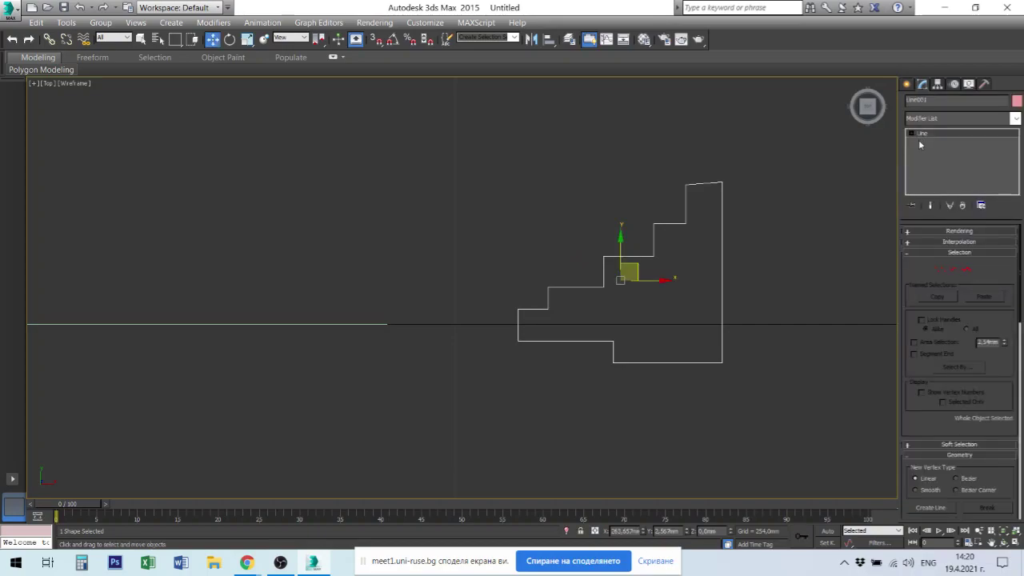
key(1)
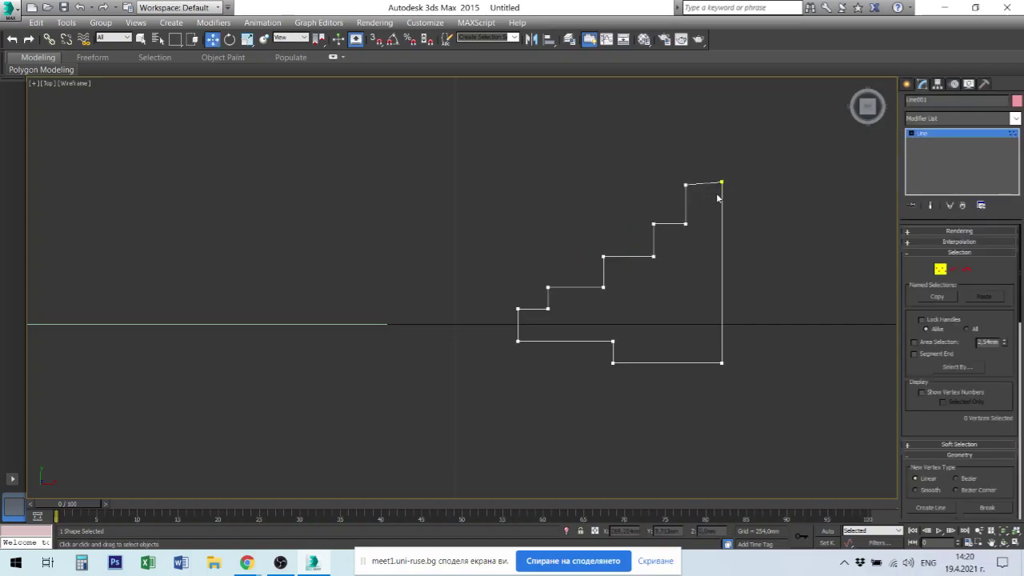
scroll(717, 197, up, 3)
click(626, 167)
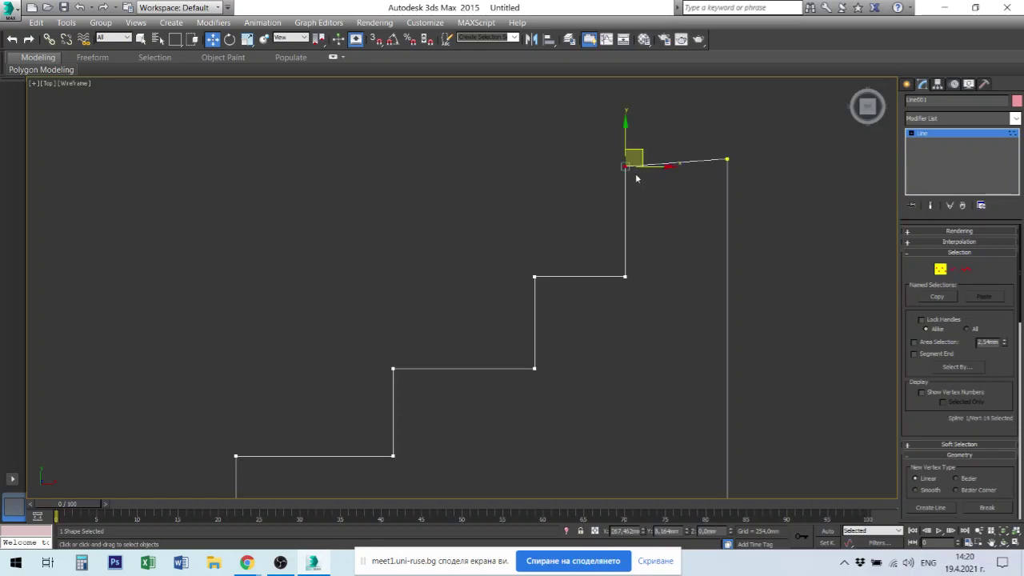
drag(625, 136, 624, 124)
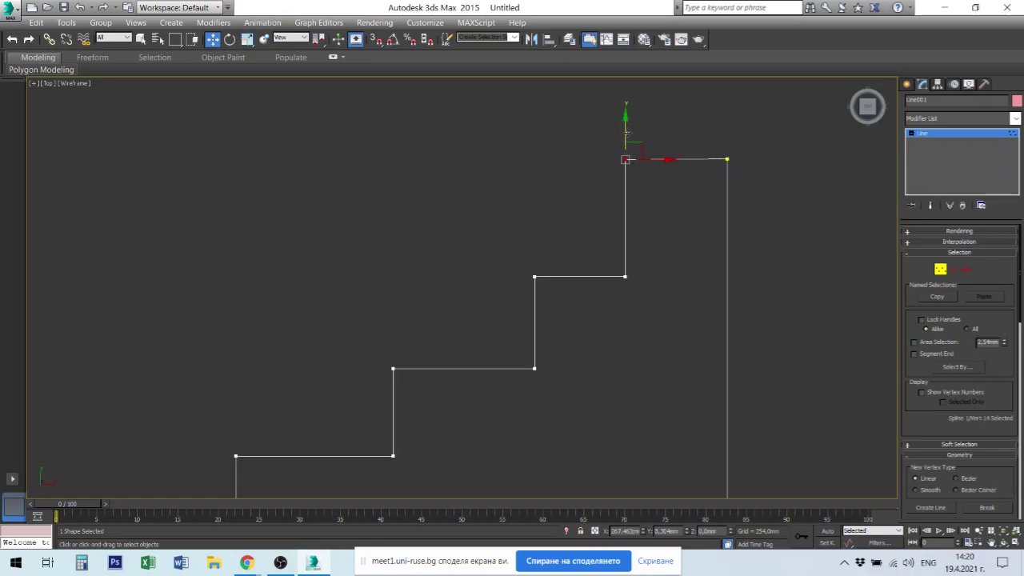
drag(626, 134, 624, 131)
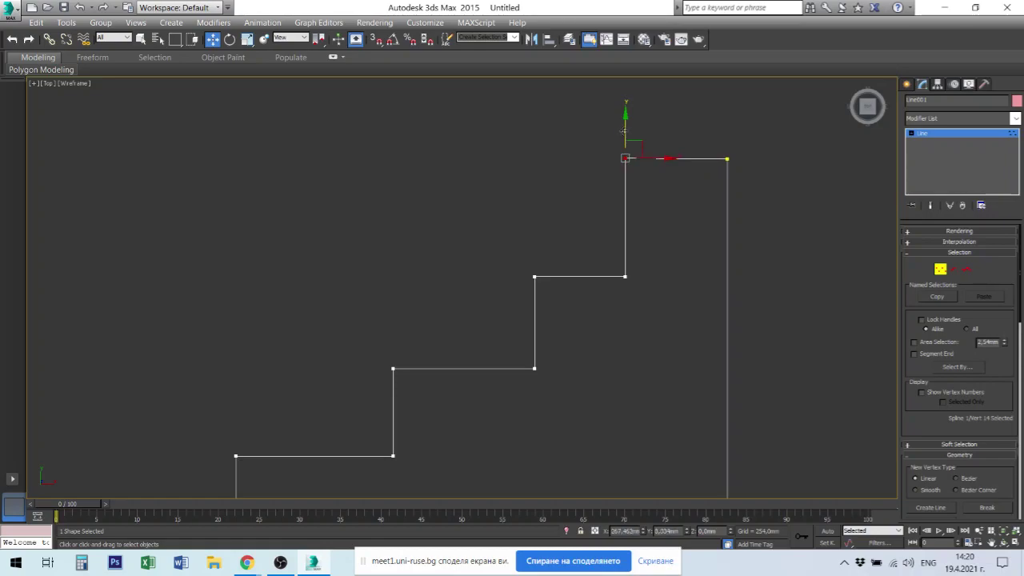
click(726, 158)
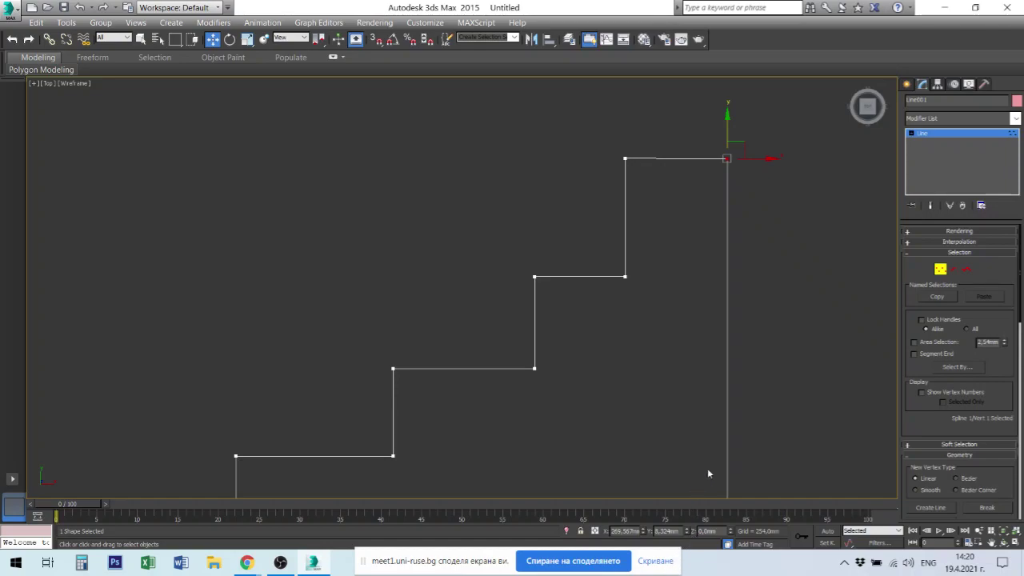
scroll(704, 466, down, 3)
scroll(697, 464, down, 2)
middle_drag(696, 464, 659, 314)
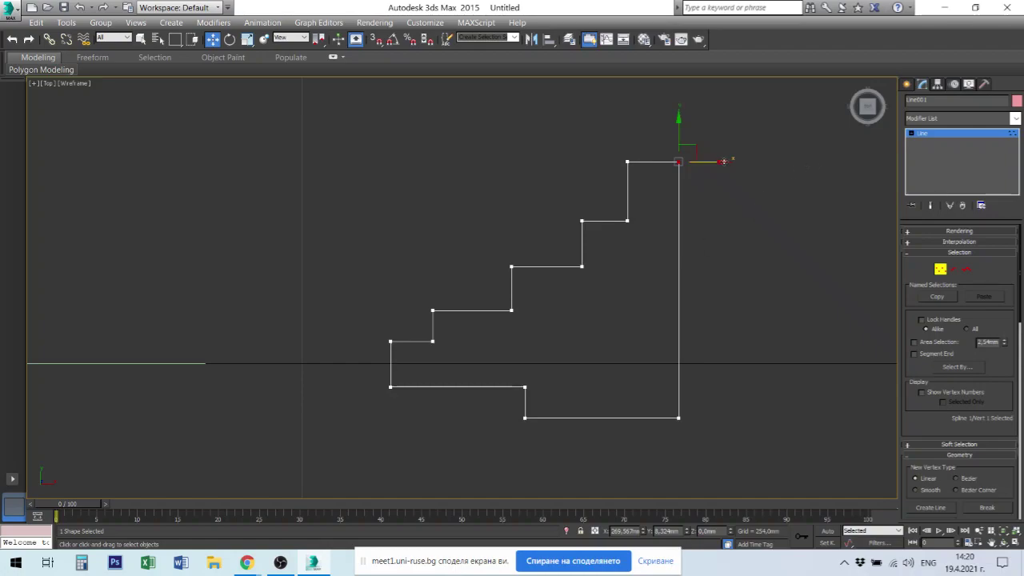
Move the whole profile up and to the left, then select its right-side corner vertices
key(1)
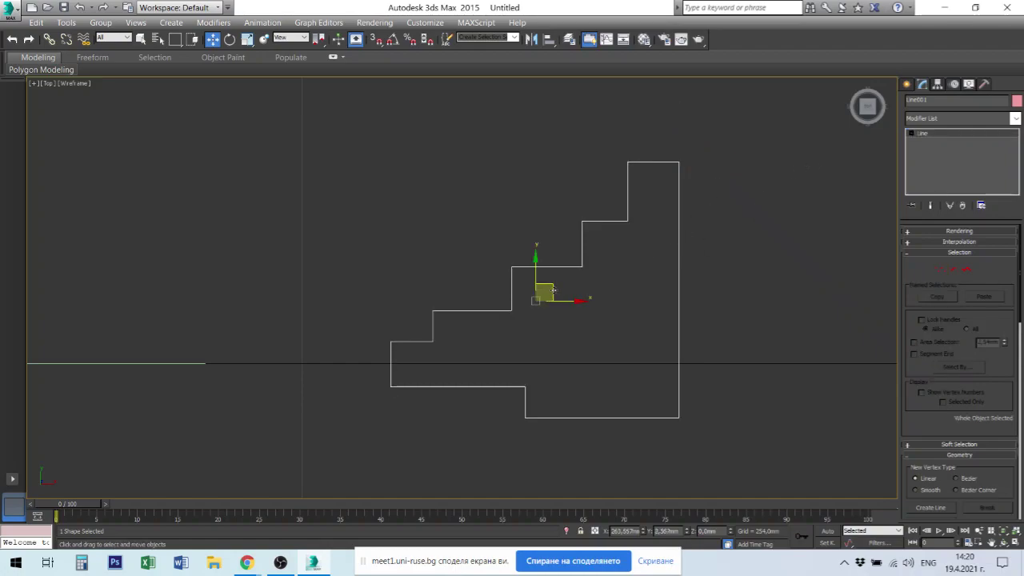
drag(552, 289, 500, 240)
drag(501, 236, 502, 233)
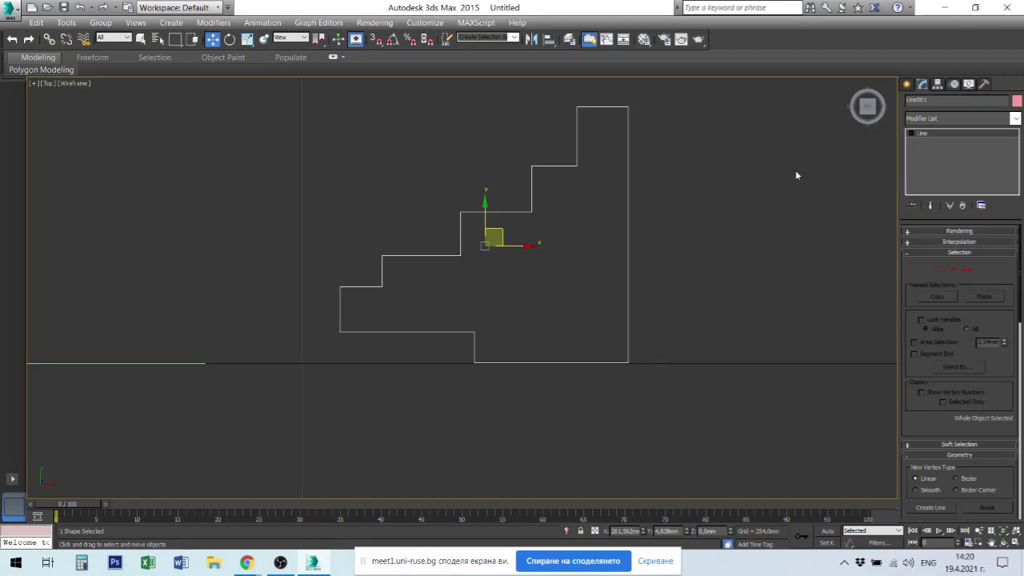
key(1)
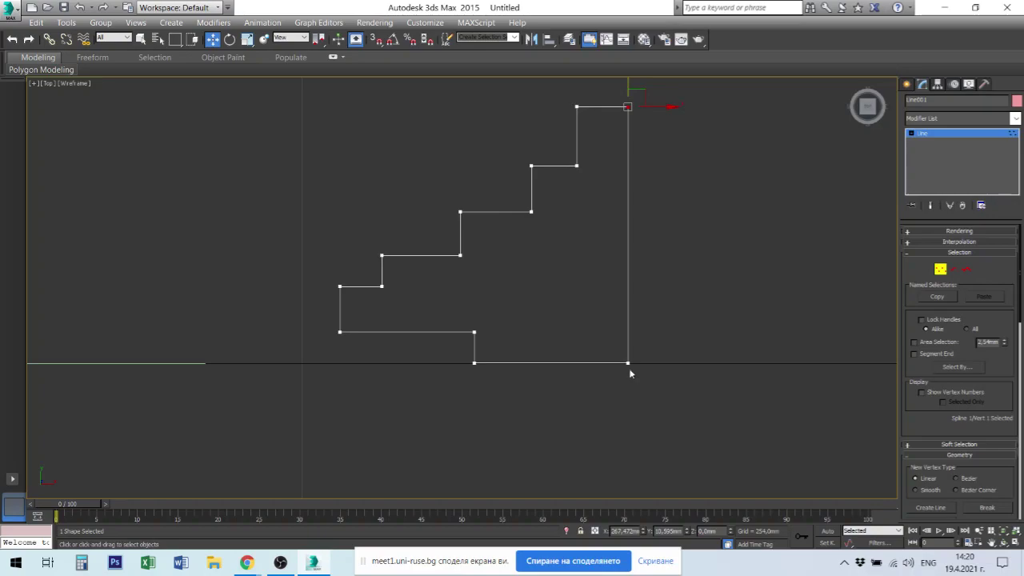
click(627, 363)
click(627, 107)
click(627, 364)
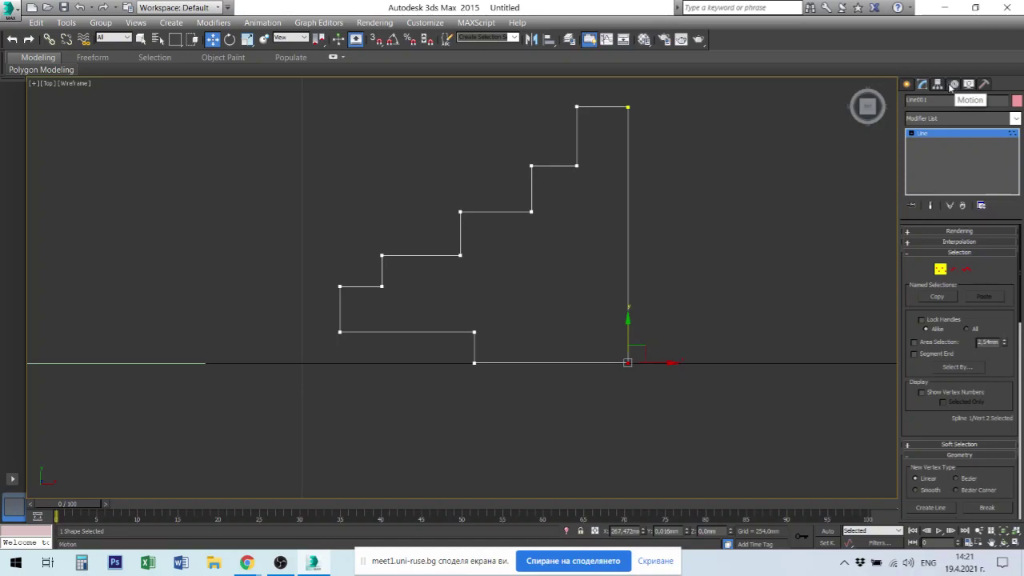
Measure down the profile's right side with a Tape helper, then cancel it so no tape remains
click(907, 84)
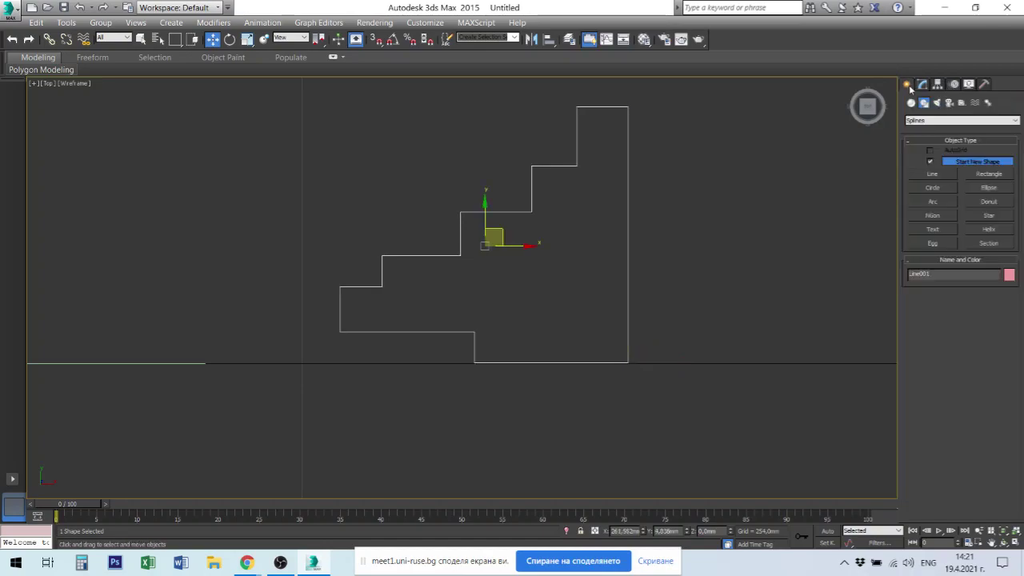
click(962, 103)
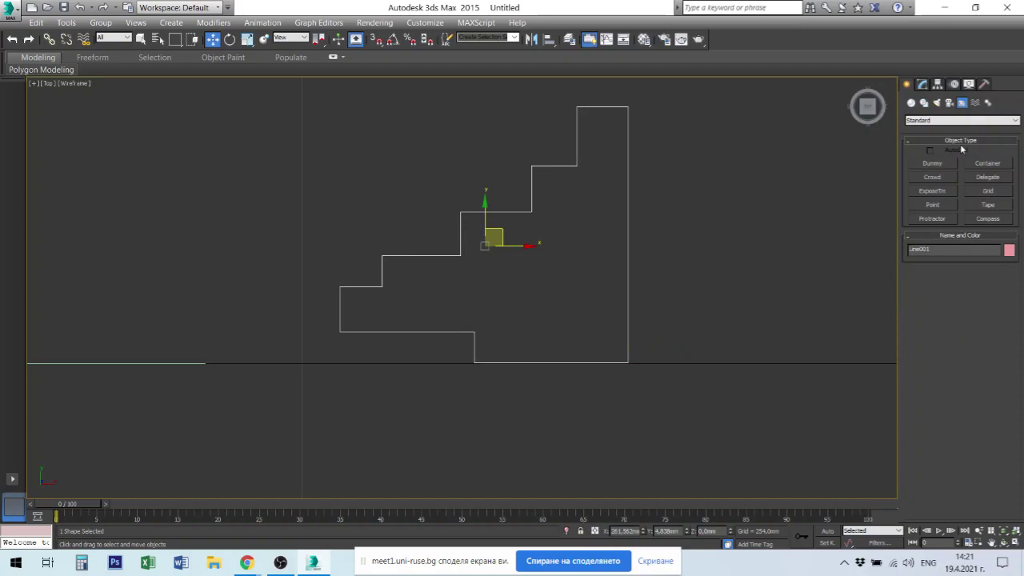
click(989, 205)
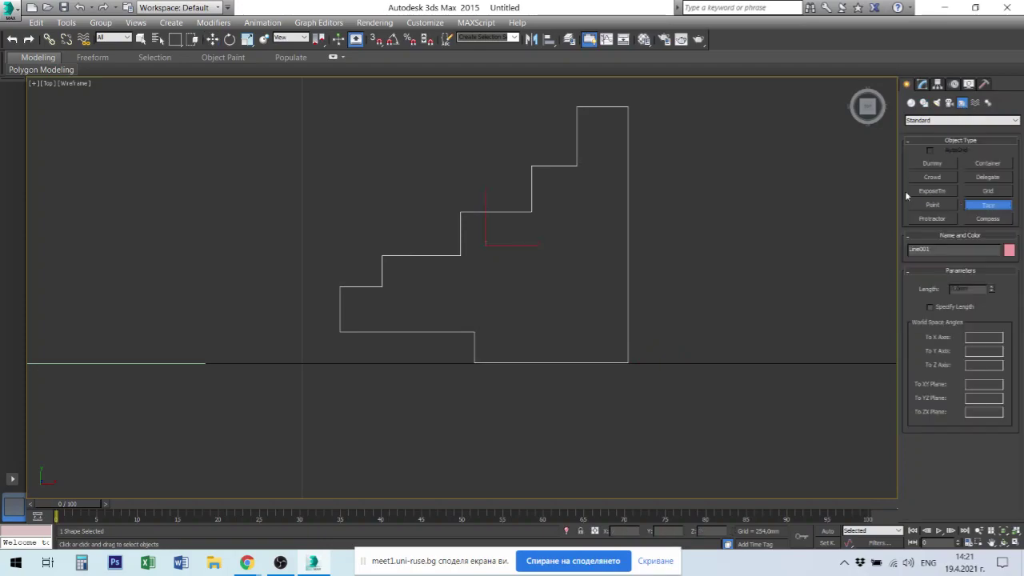
mouse_move(627, 107)
mouse_down()
mouse_move(628, 366)
mouse_move(725, 324)
mouse_up()
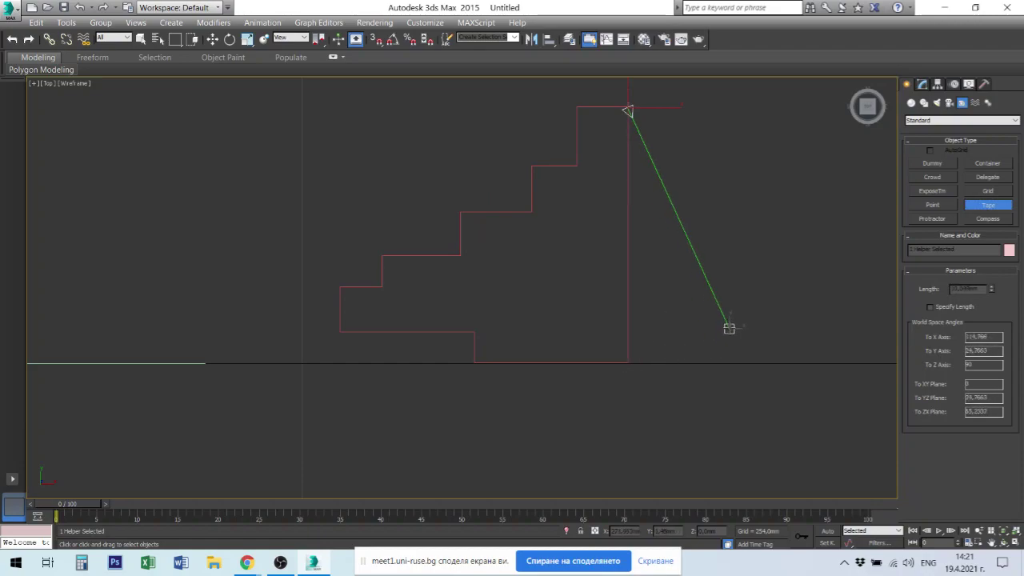
right_click(720, 324)
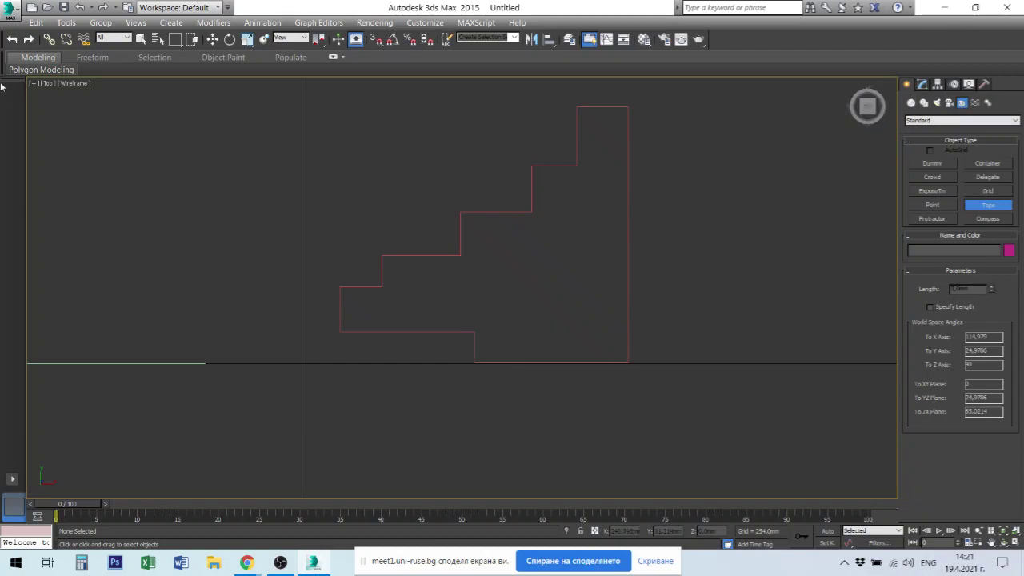
key(w)
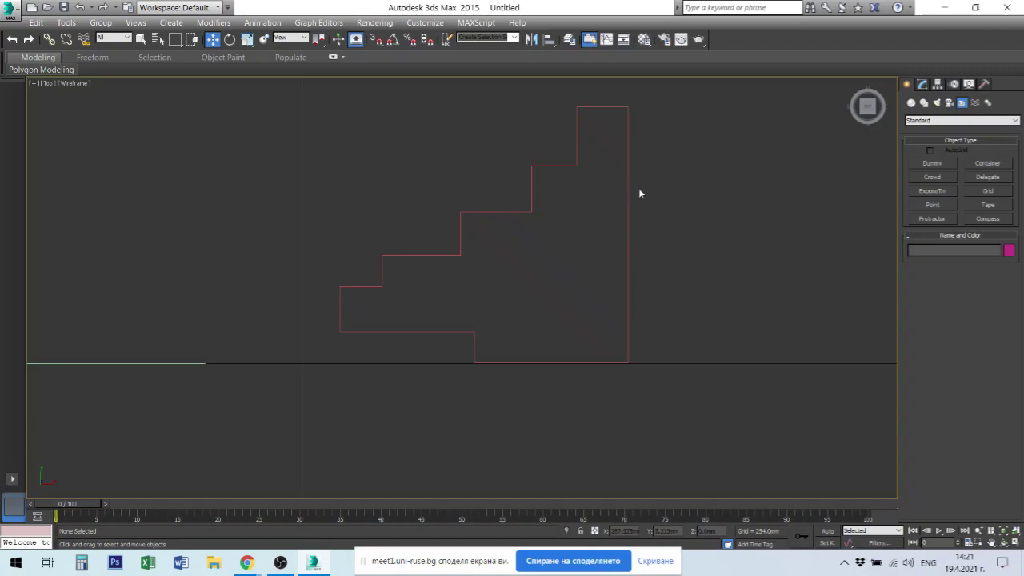
right_click(639, 193)
Select the six lower-step vertices of the profile and raise them upward
click(923, 85)
click(626, 221)
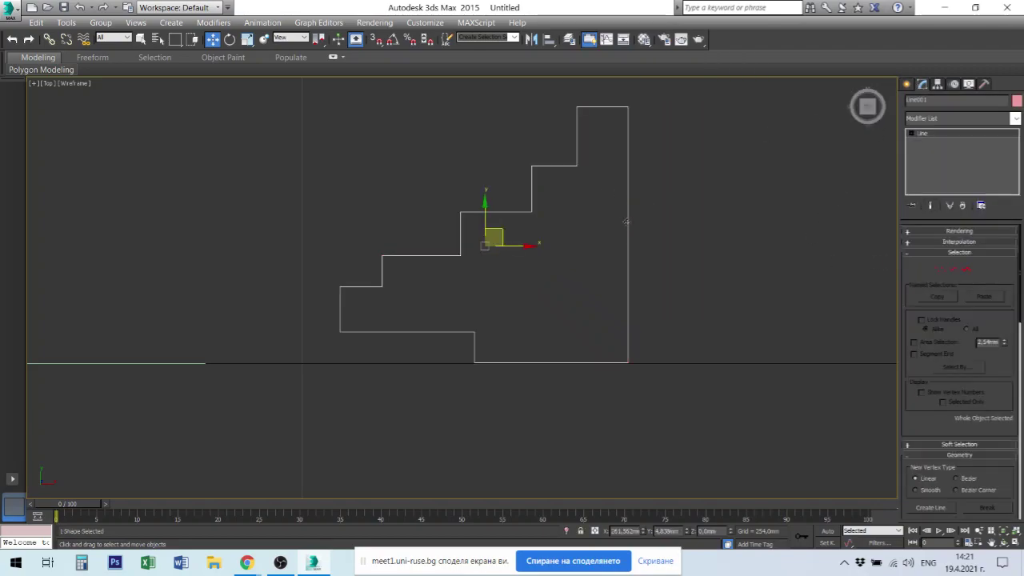
key(1)
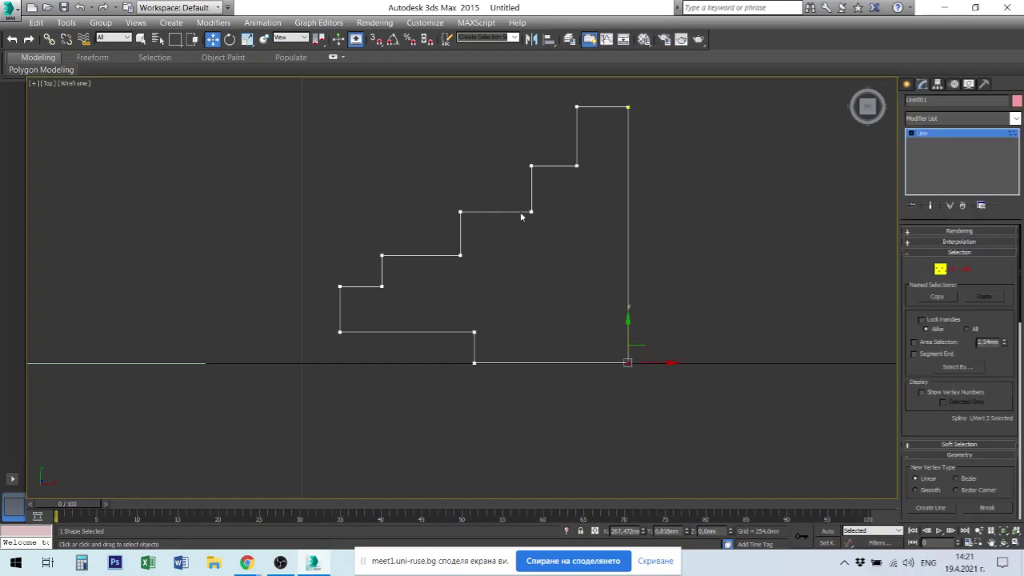
click(474, 362)
click(474, 332)
drag(305, 238, 502, 344)
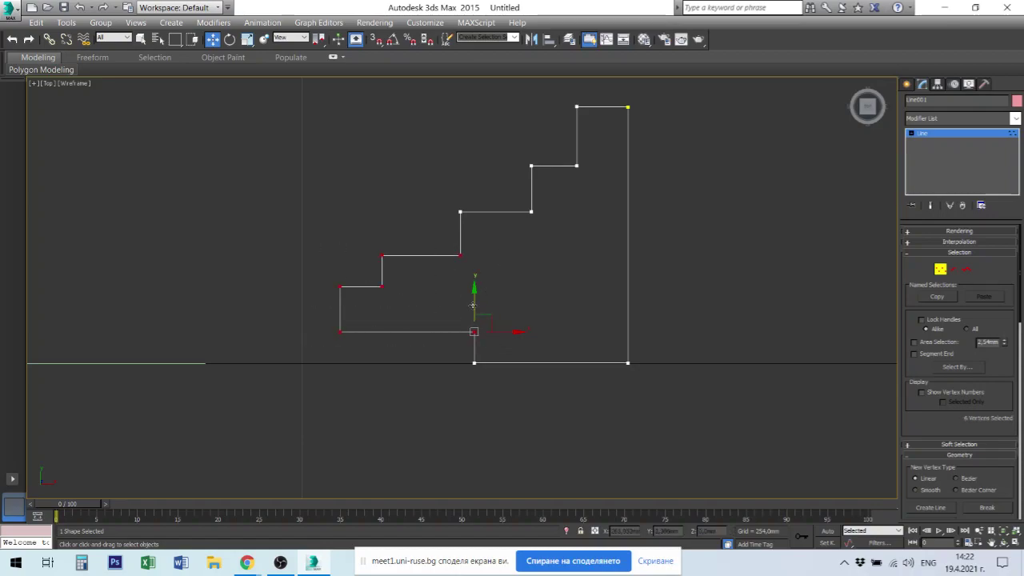
drag(472, 306, 473, 284)
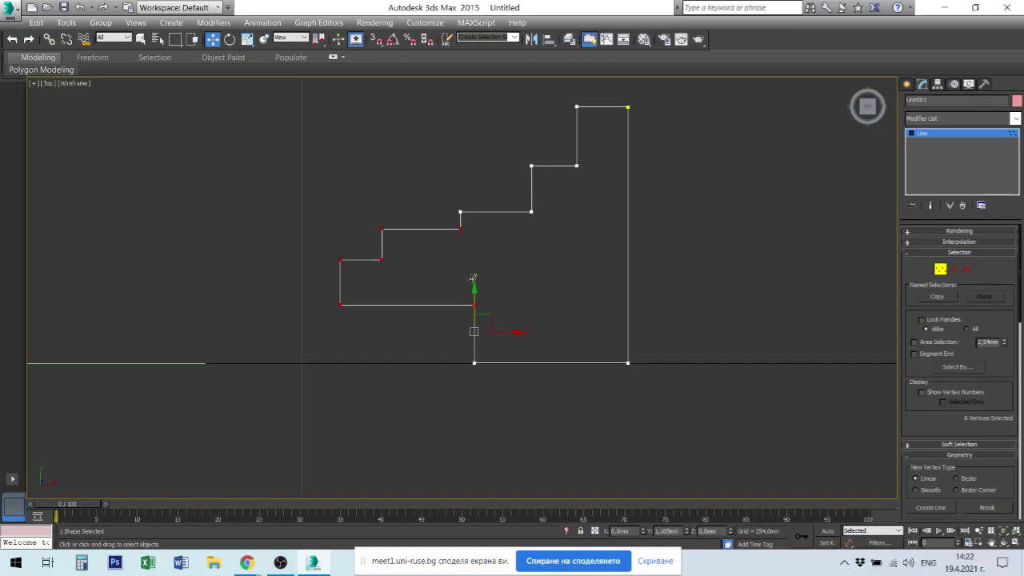
Delete two middle step corners and shift the two left step vertices to the right
click(570, 258)
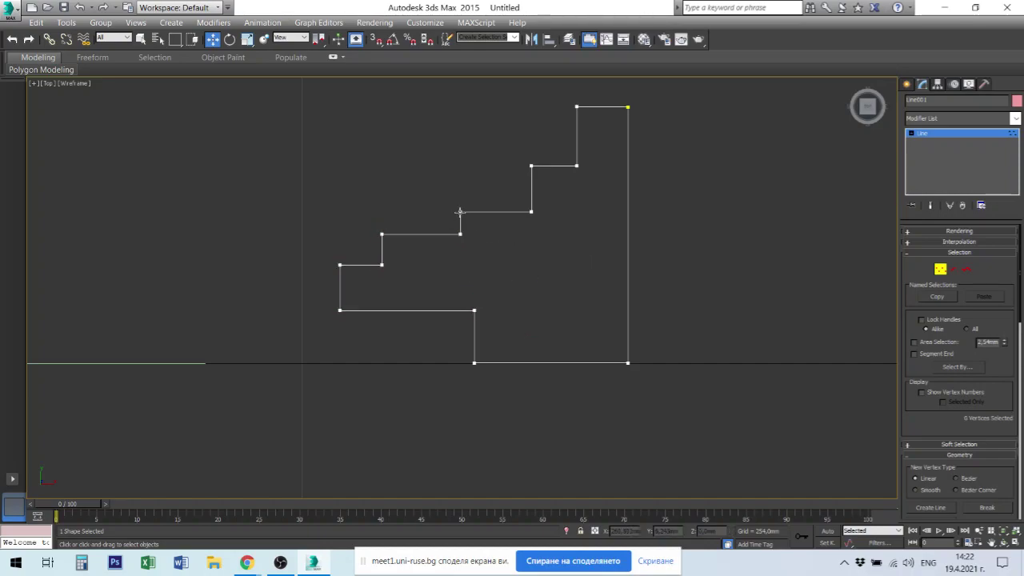
click(460, 212)
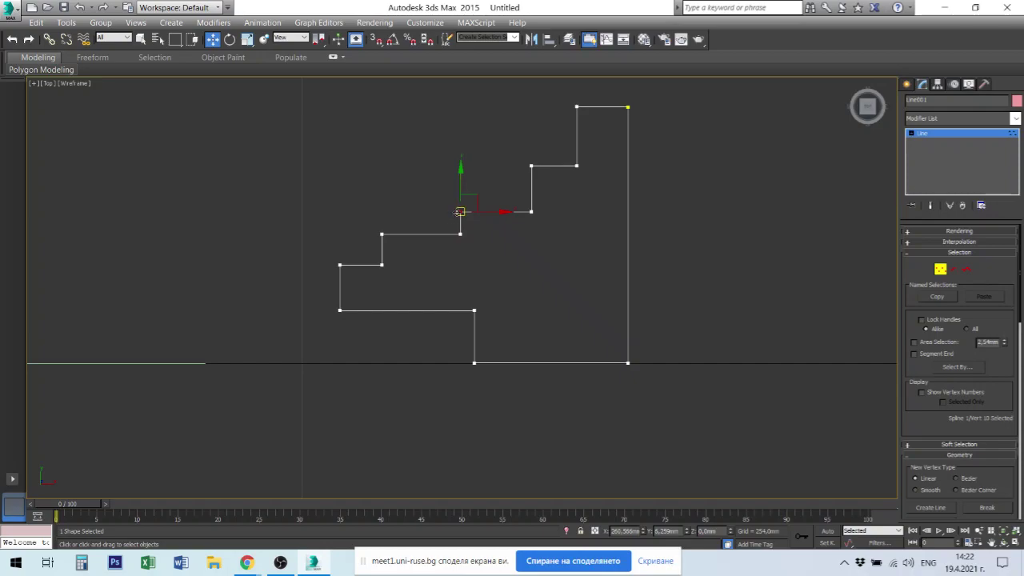
key(Delete)
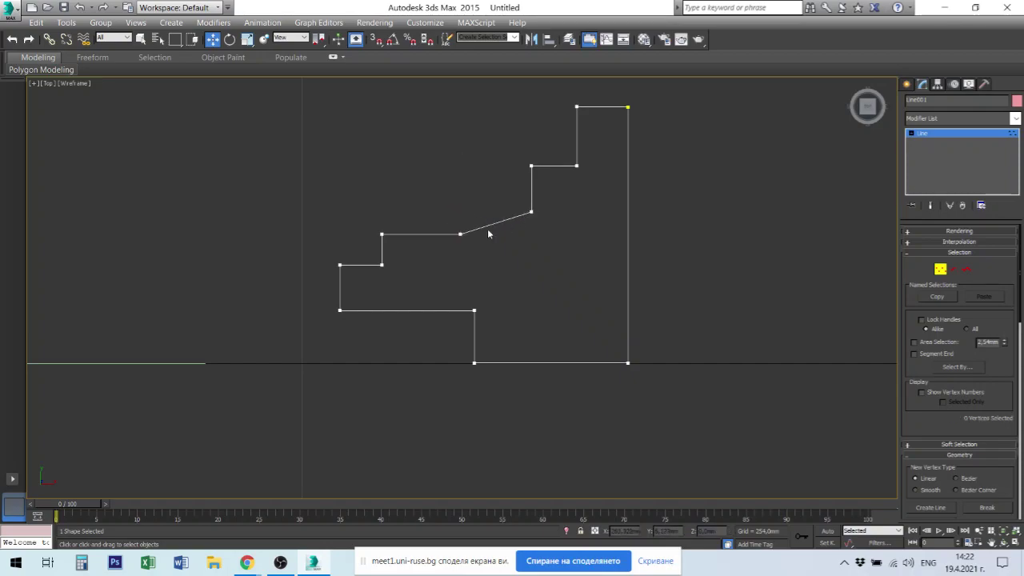
click(460, 233)
key(Delete)
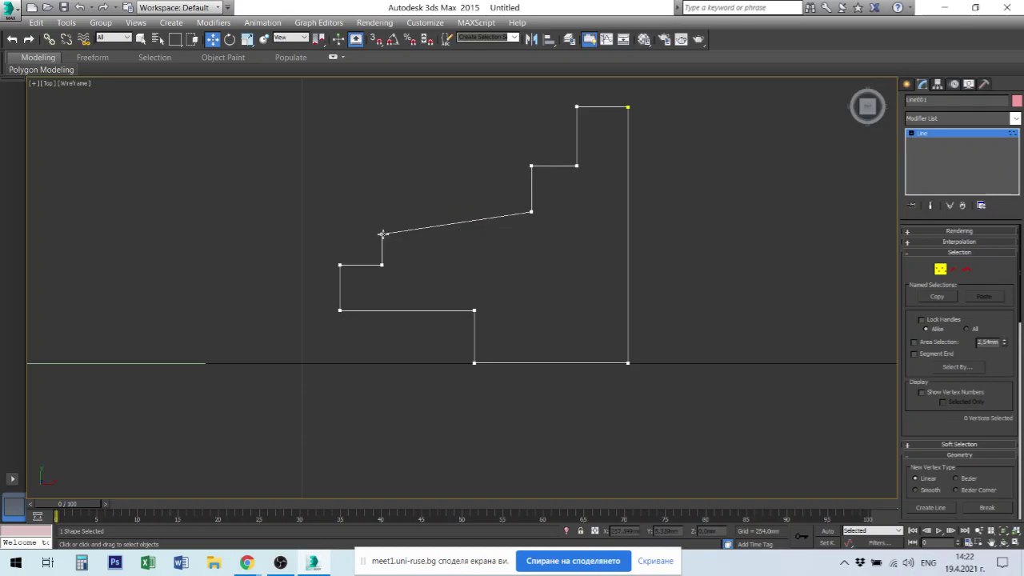
mouse_move(399, 261)
mouse_down()
mouse_move(414, 284)
mouse_move(487, 260)
mouse_up()
click(531, 212)
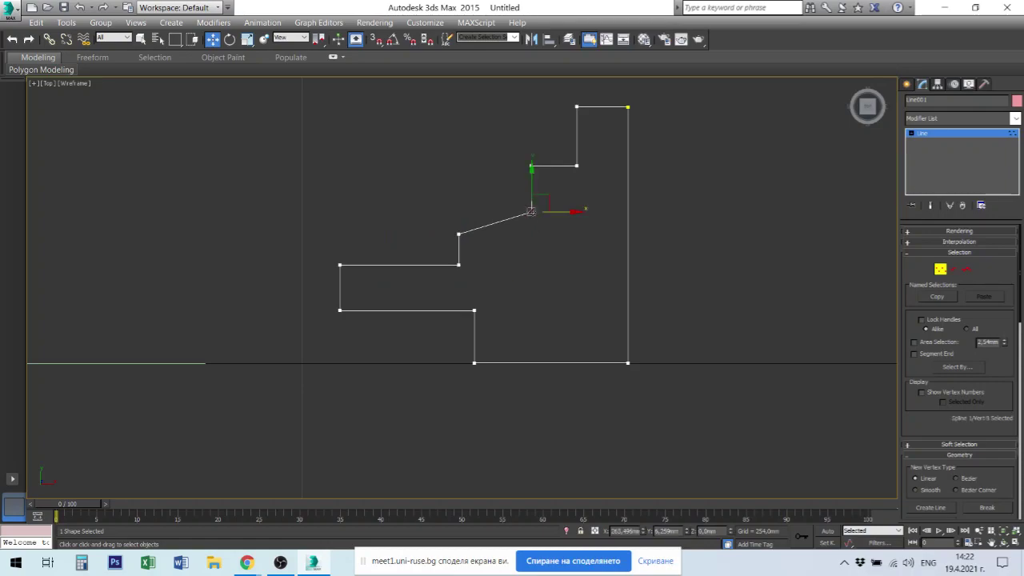
click(554, 243)
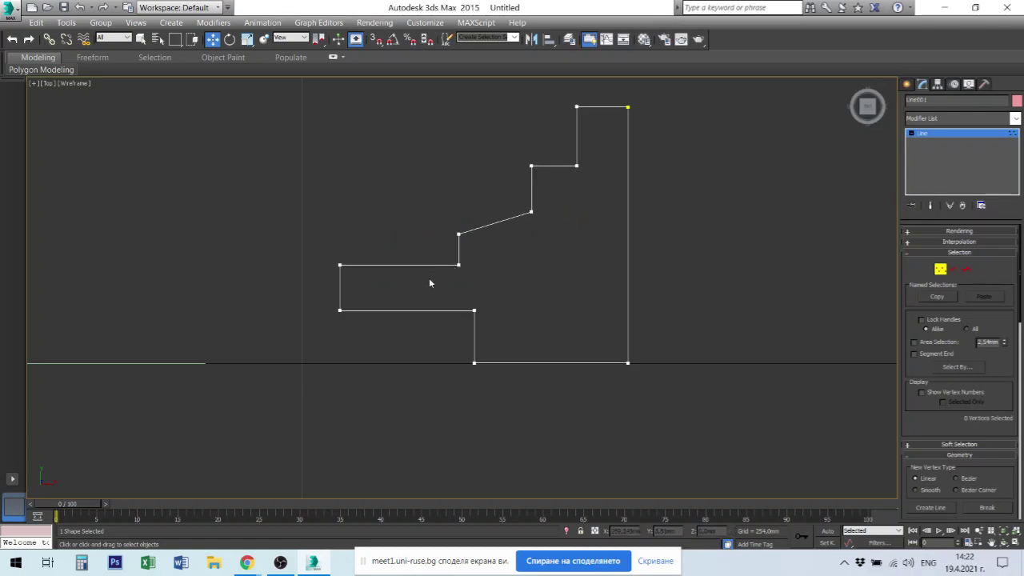
Raise a lower step vertex to form a right-angled riser, then switch to Segment level
mouse_move(440, 222)
mouse_down()
mouse_move(497, 281)
mouse_move(452, 265)
mouse_up()
click(506, 244)
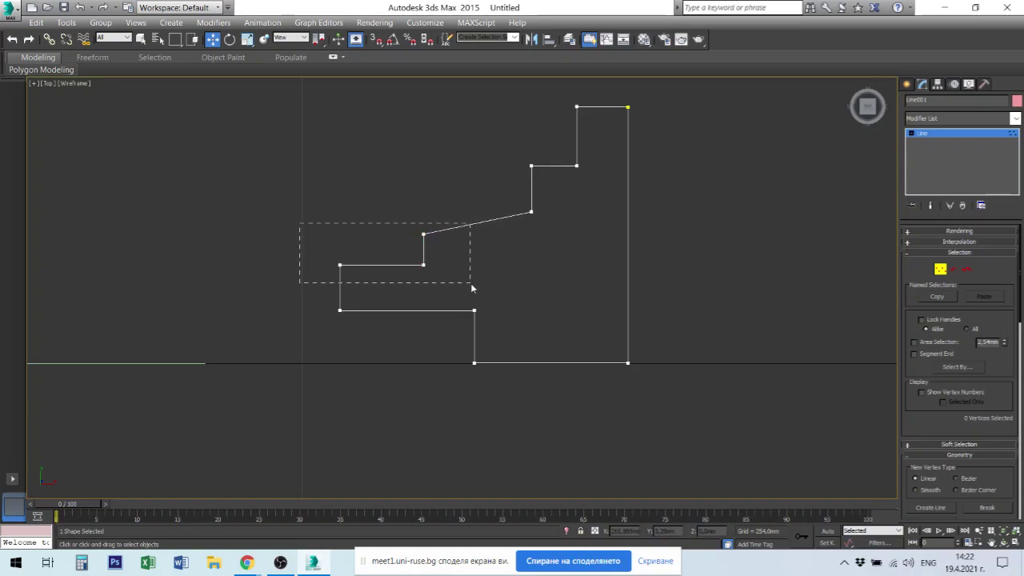
drag(471, 286, 470, 284)
drag(424, 236, 426, 181)
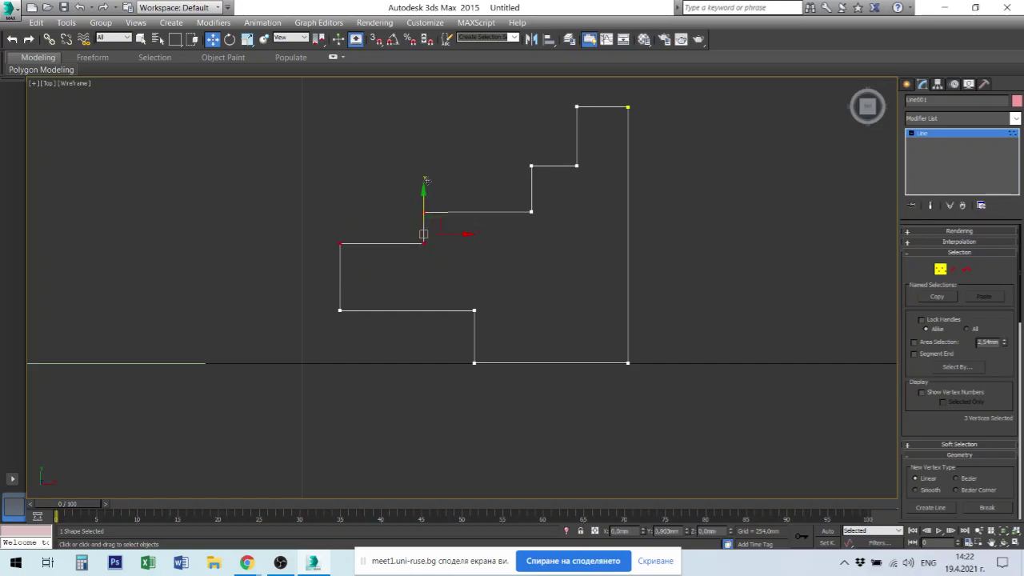
click(550, 236)
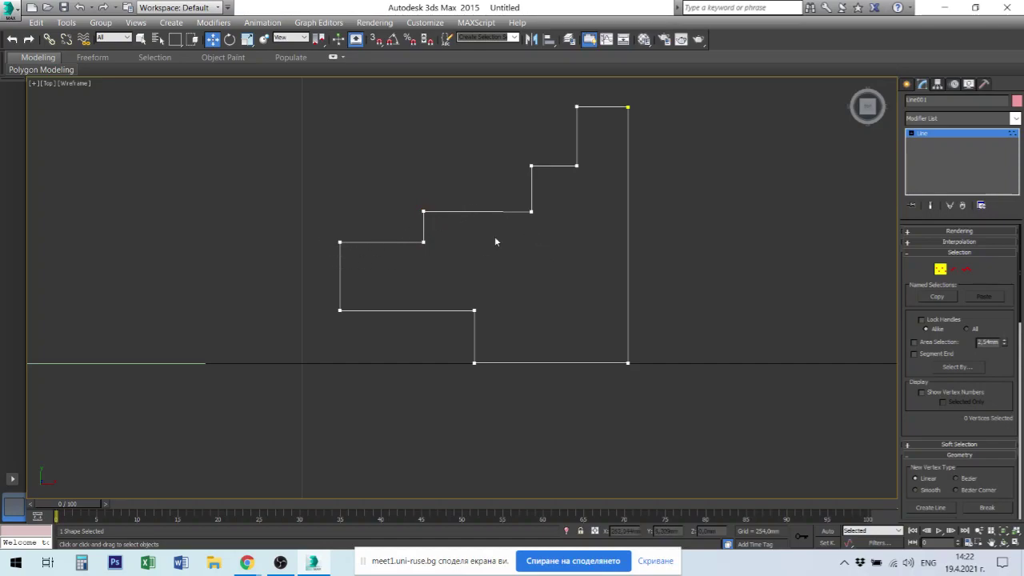
click(952, 270)
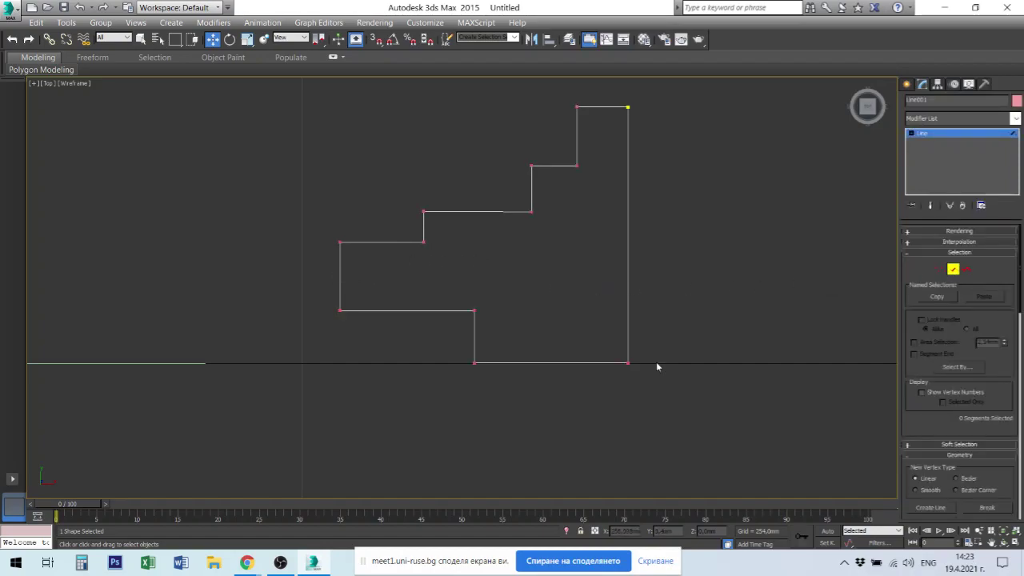
Select the profile's lower and top segments, dismiss the quad menu, and clear the selection
drag(741, 360, 171, 263)
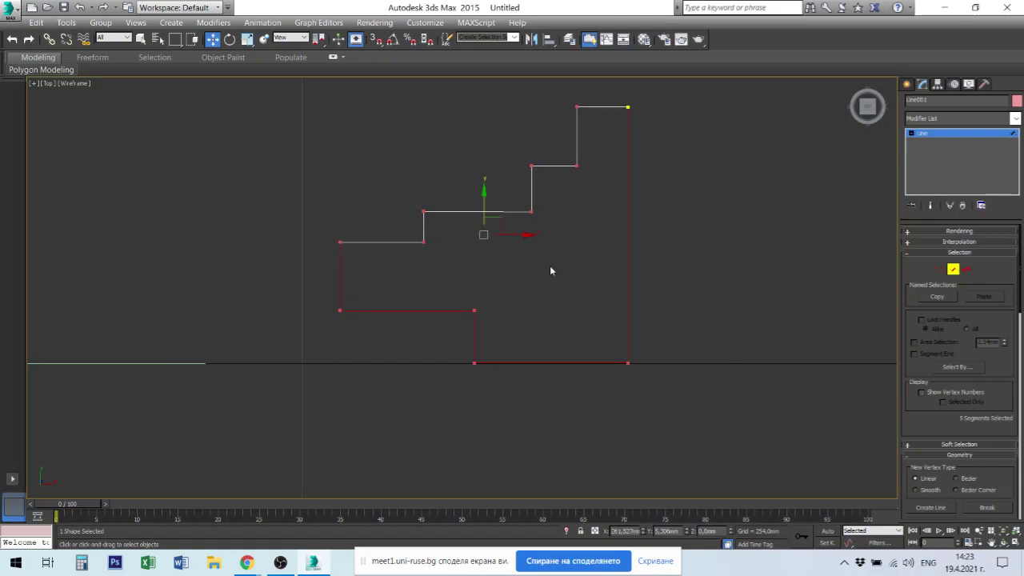
ctrl+click(611, 108)
right_click(608, 134)
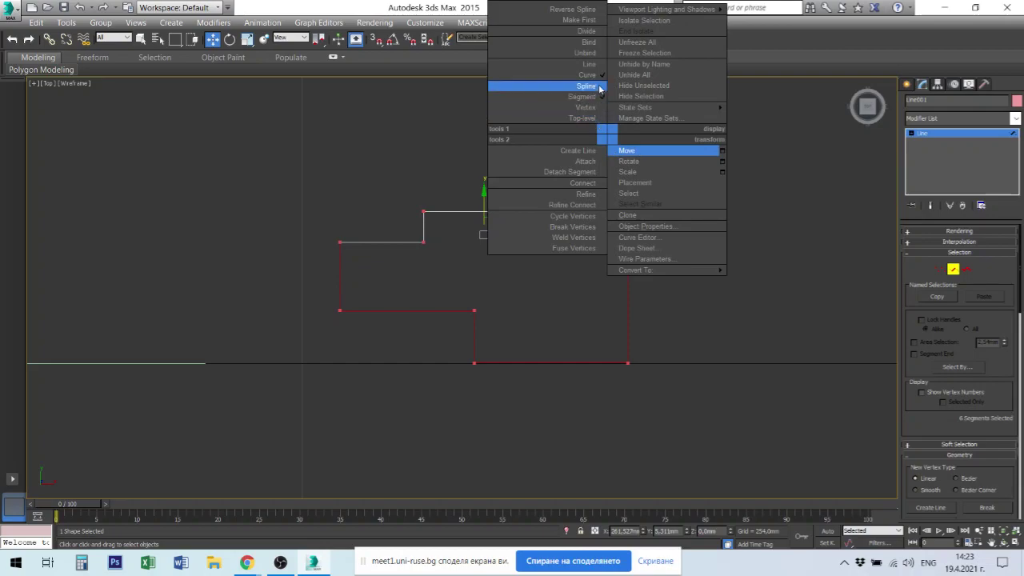
click(592, 44)
click(677, 132)
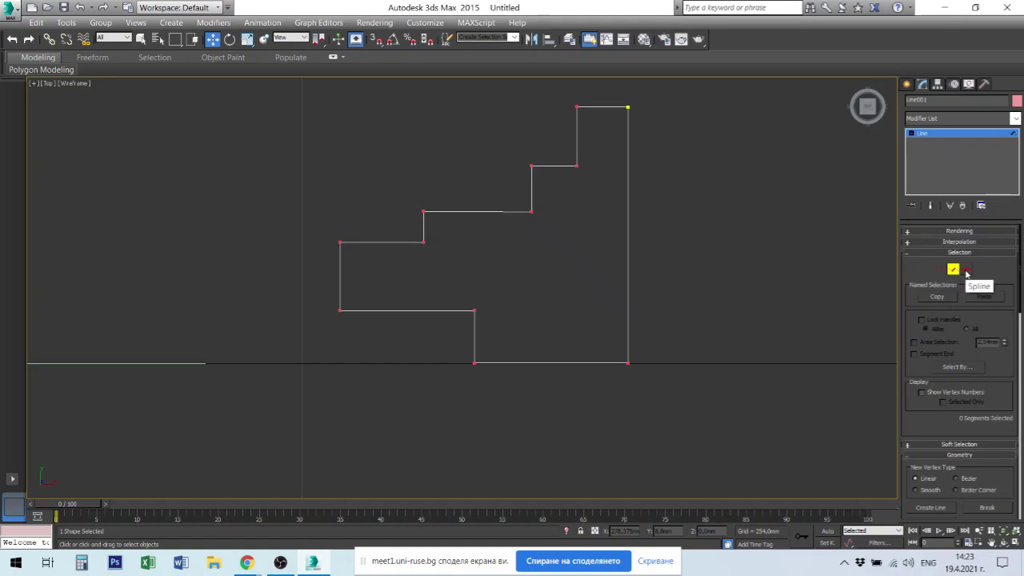
Box-select Line001's middle stair vertices at Vertex level and convert them to Bezier Corner
click(917, 135)
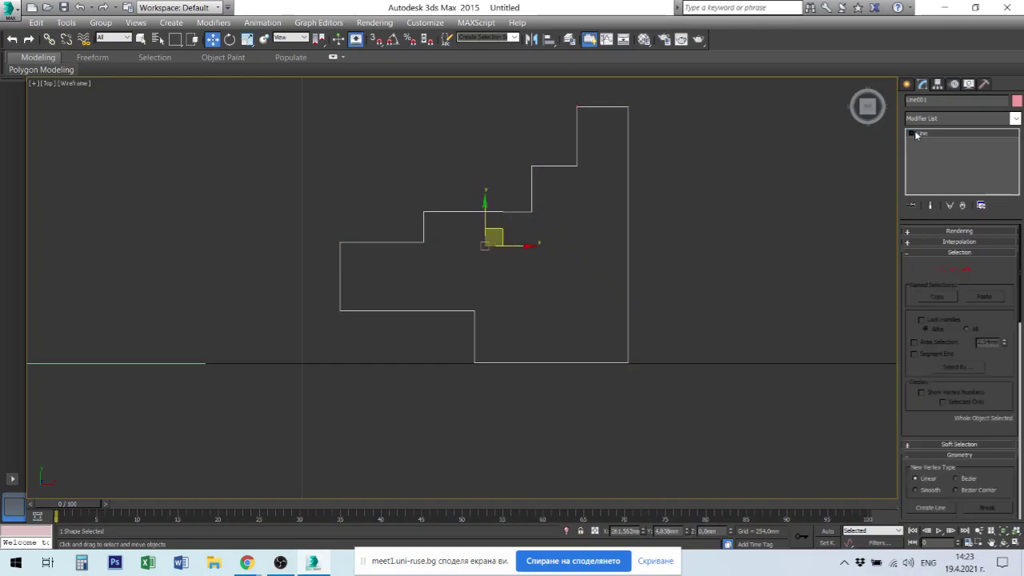
click(914, 134)
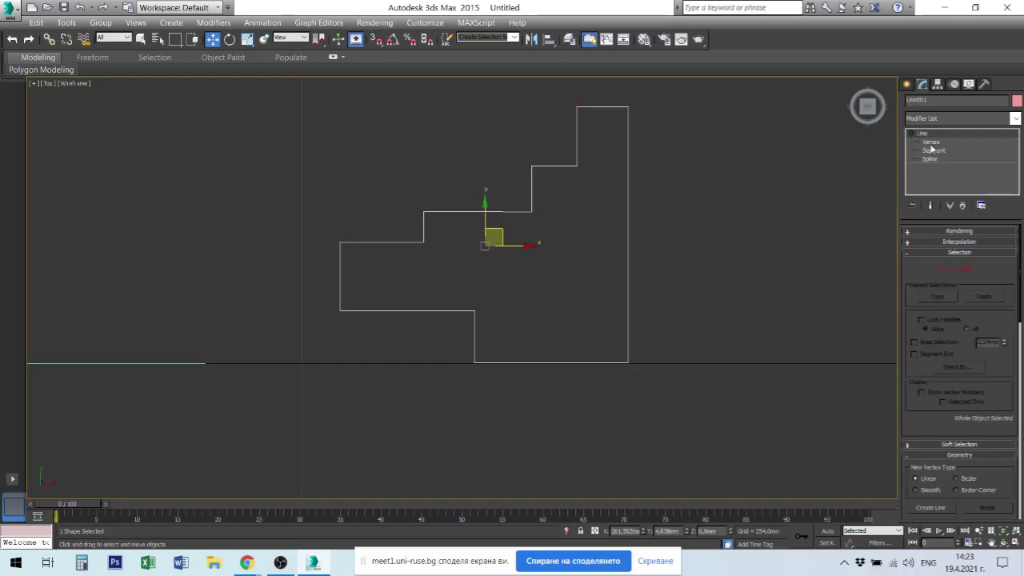
click(931, 142)
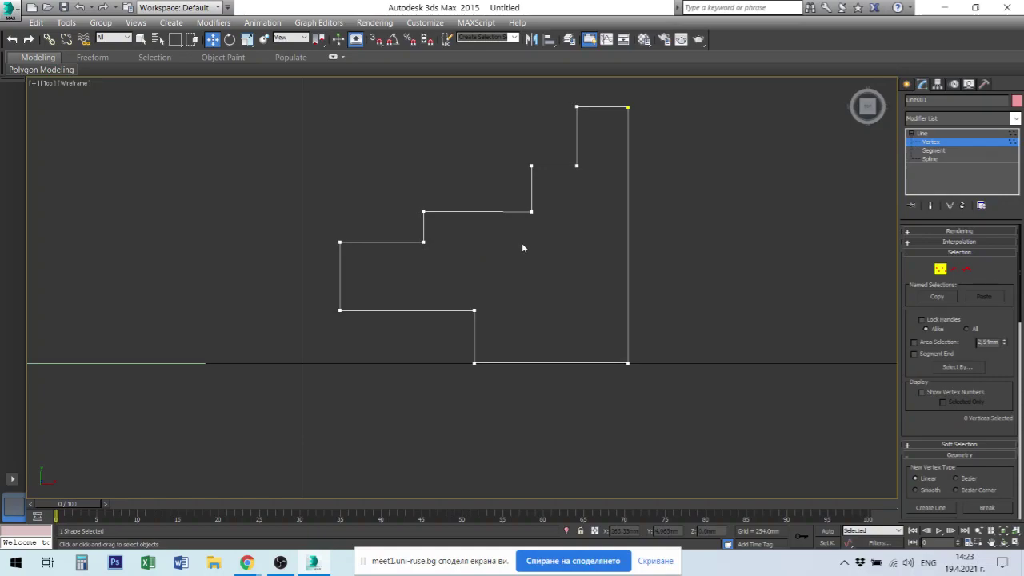
drag(378, 126, 600, 264)
click(531, 212)
right_click(530, 212)
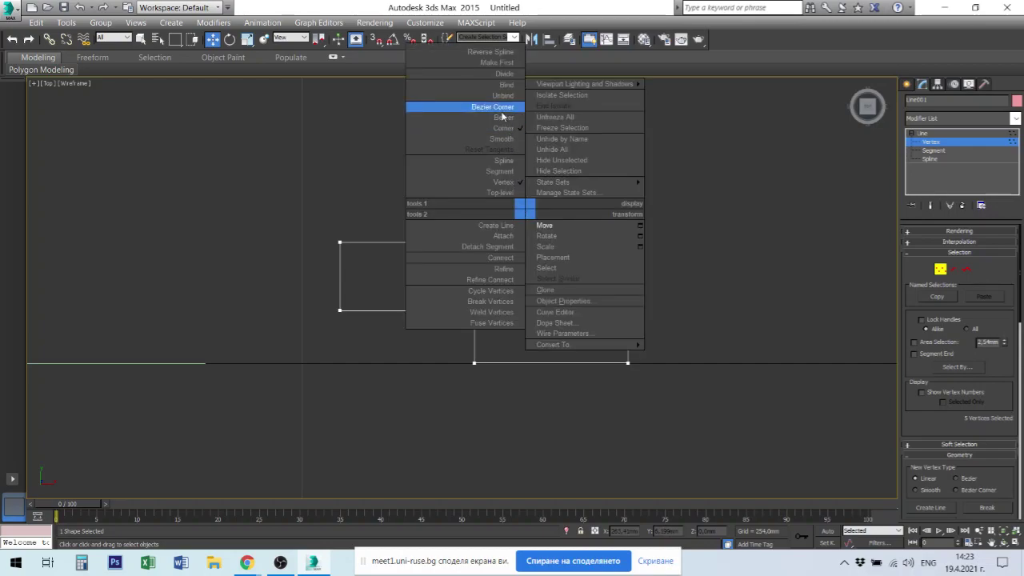
click(502, 118)
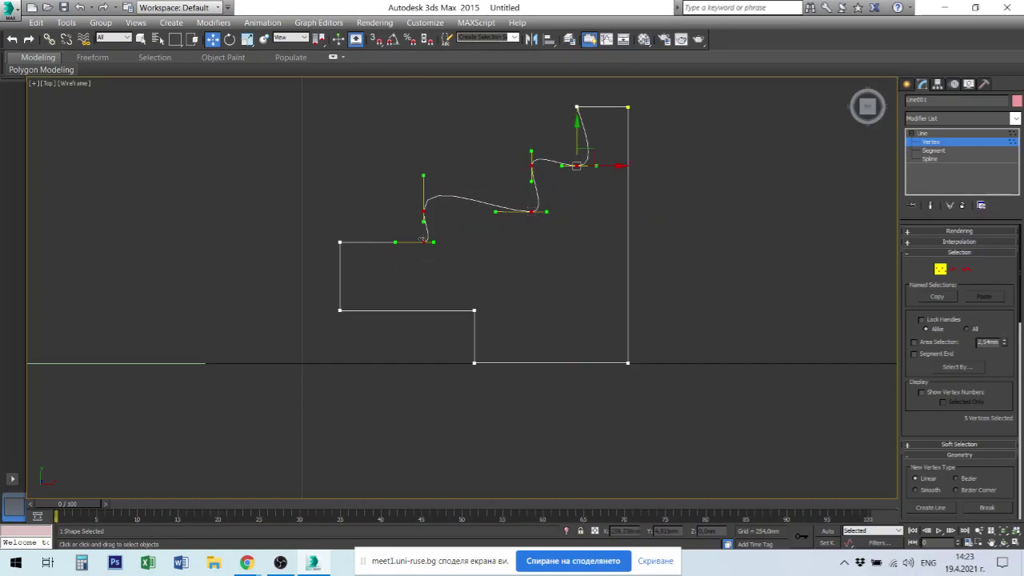
Move the lower-left and middle curve vertices to begin smoothing the steps
click(424, 209)
mouse_move(430, 197)
mouse_down()
mouse_move(439, 197)
mouse_move(436, 210)
mouse_up()
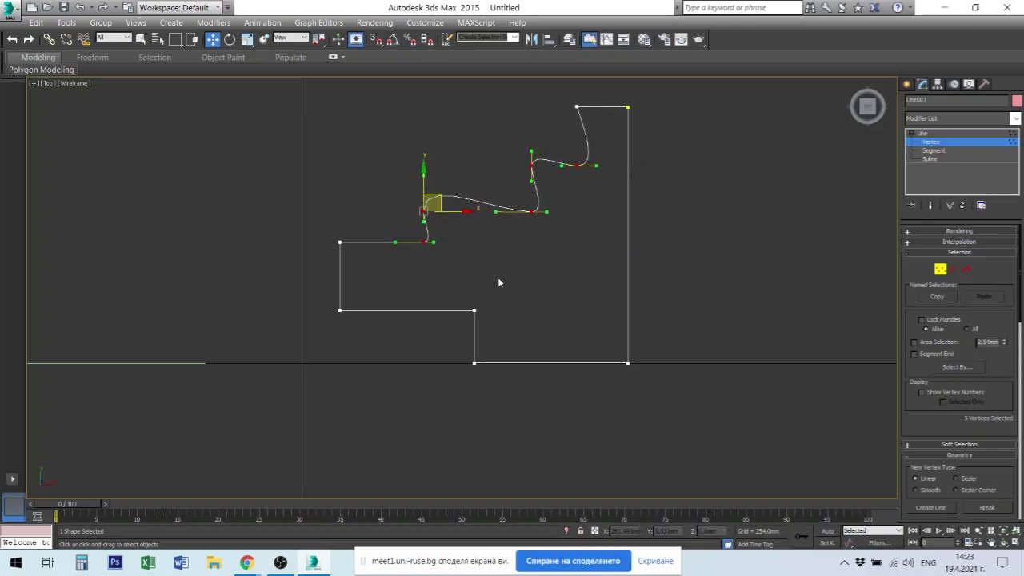
click(498, 278)
click(424, 212)
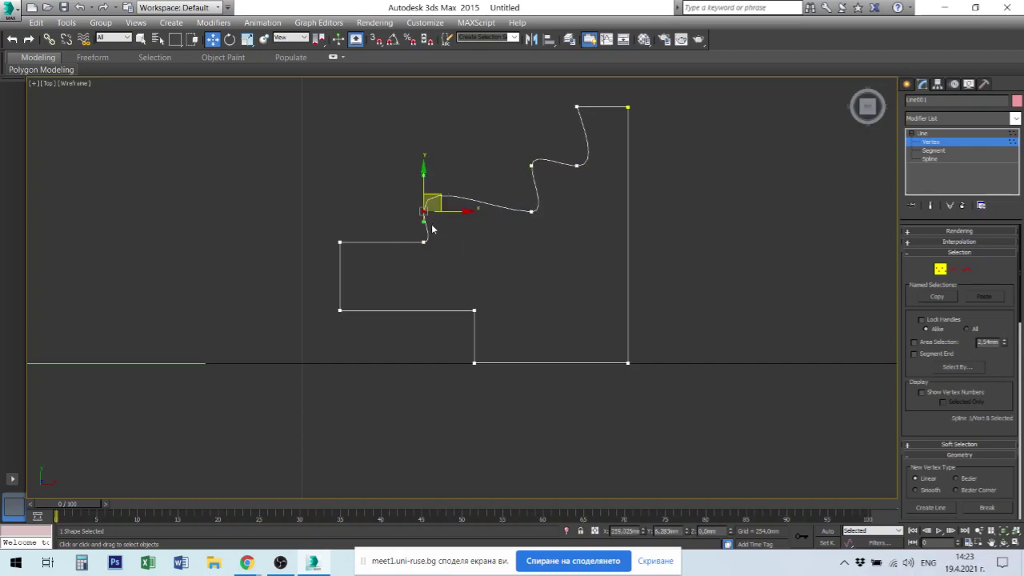
drag(420, 218, 426, 243)
click(423, 241)
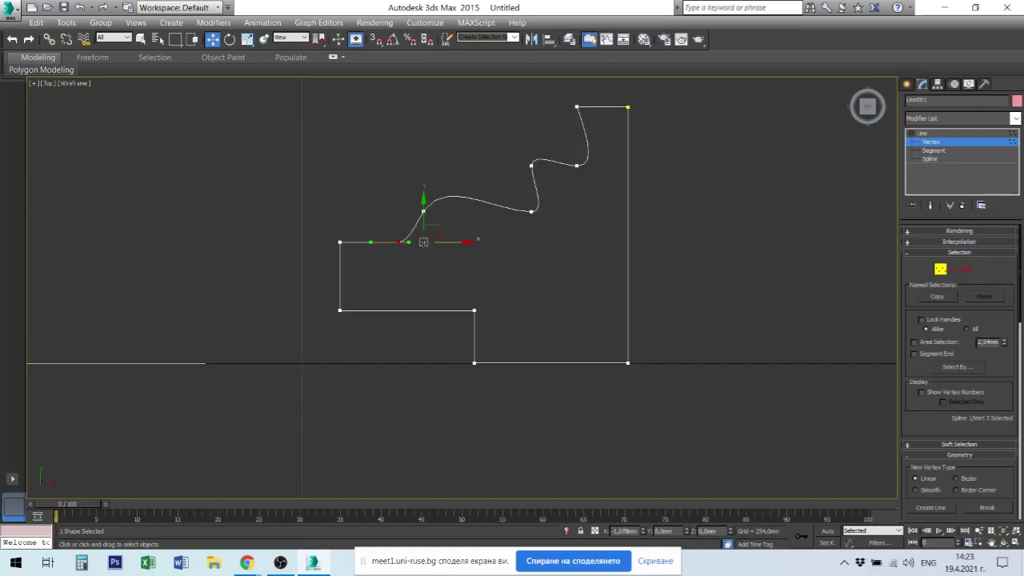
click(532, 211)
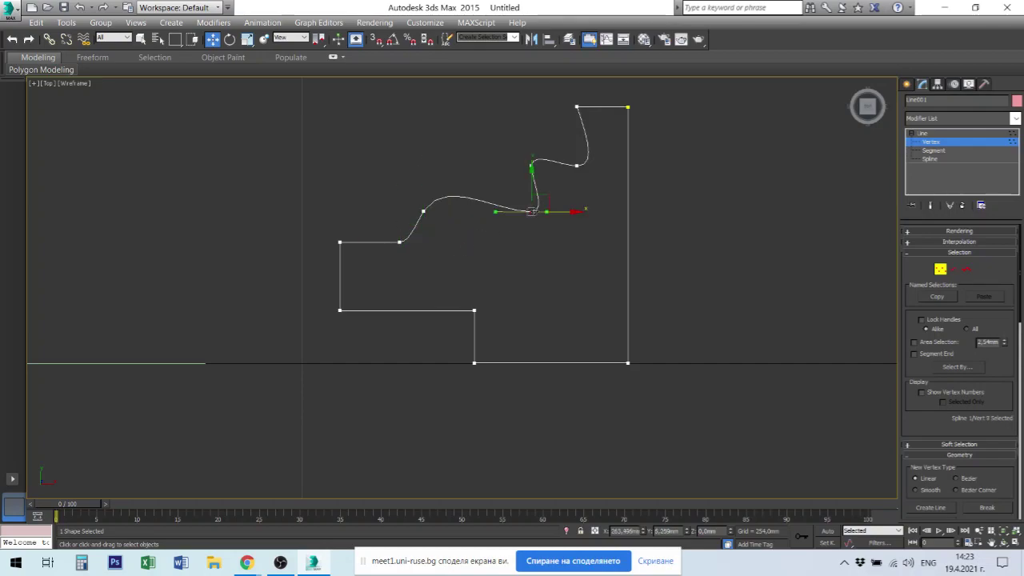
drag(564, 212, 542, 212)
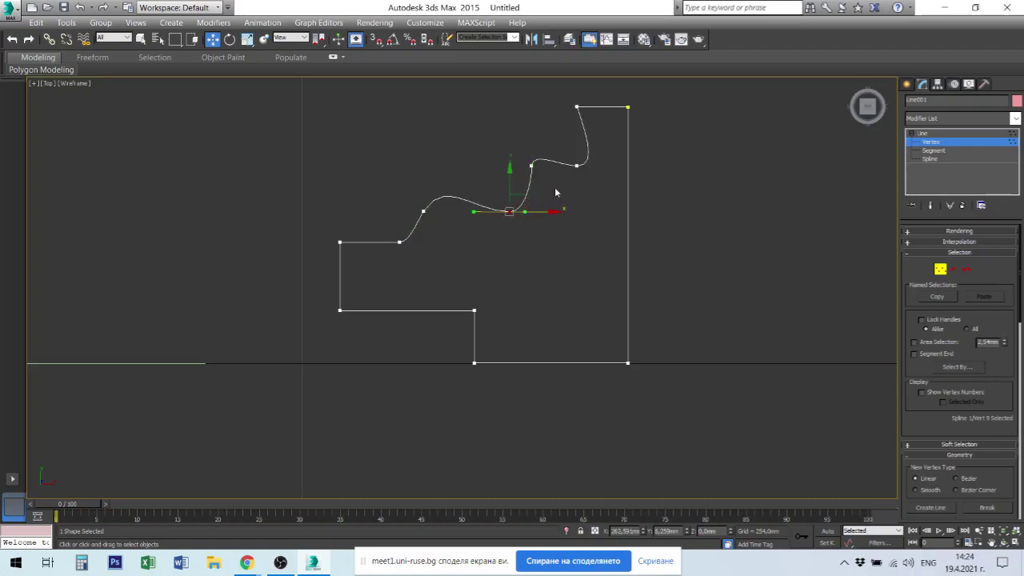
click(555, 187)
Refine the upper, middle and lower curve vertices into a smooth wavy curve
click(530, 165)
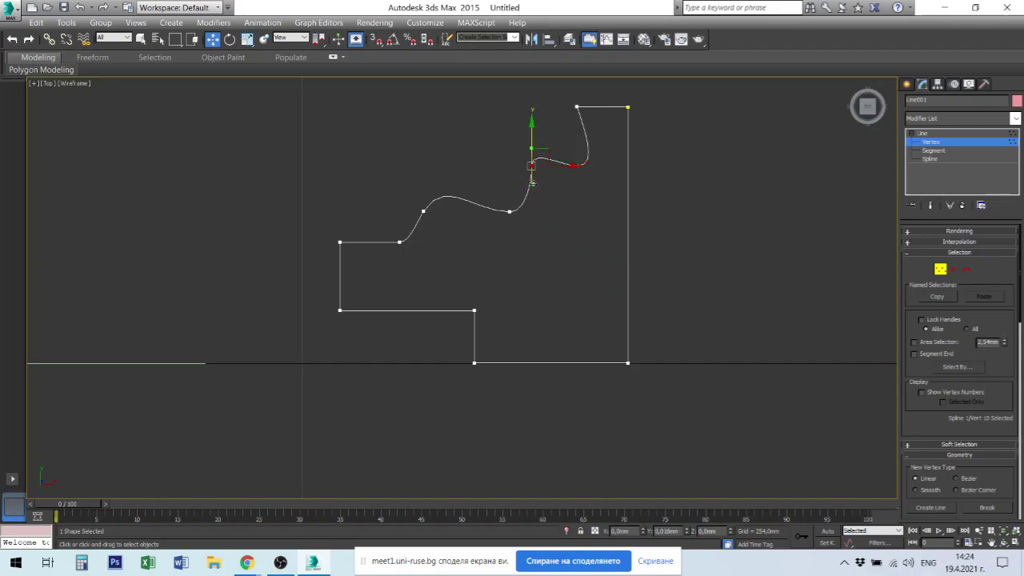
click(583, 177)
click(577, 165)
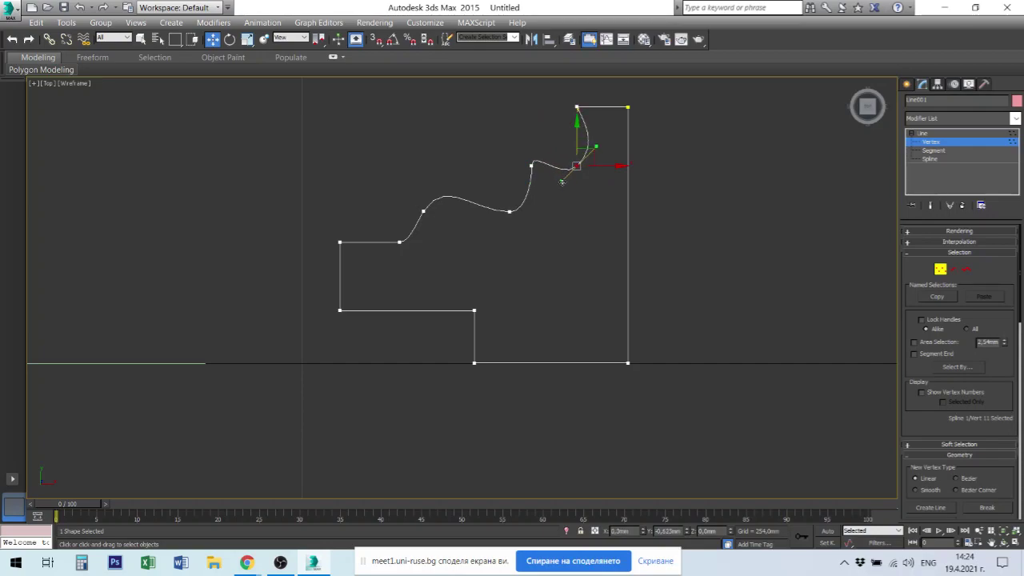
click(532, 166)
drag(531, 166, 514, 183)
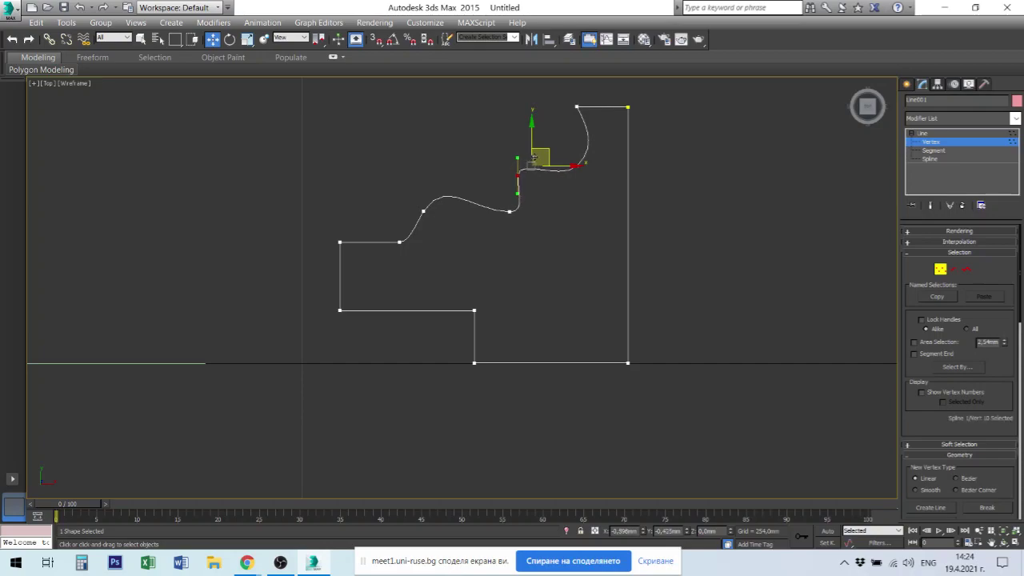
mouse_move(531, 165)
mouse_down()
mouse_move(520, 164)
mouse_move(534, 160)
mouse_up()
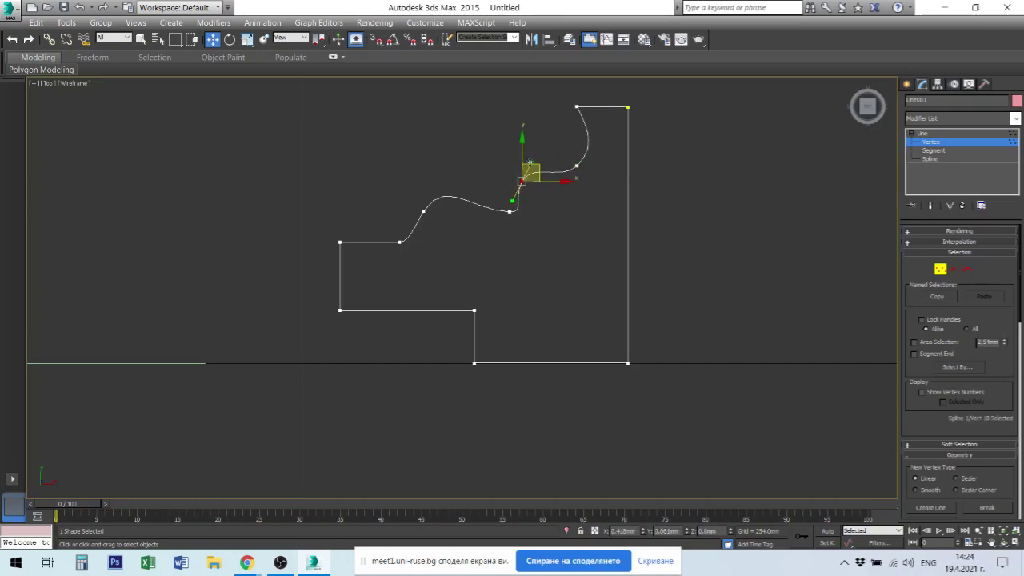
click(509, 211)
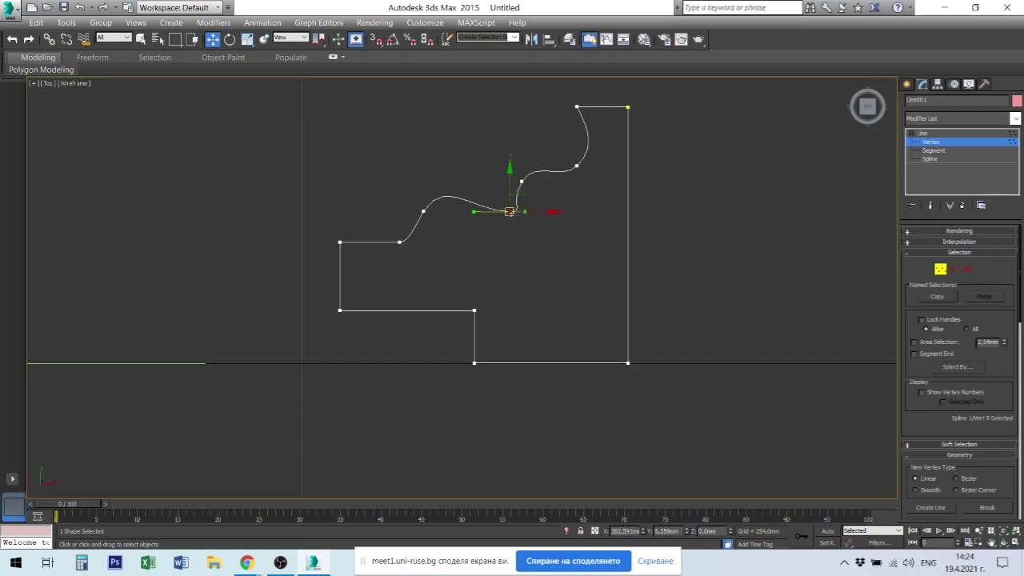
drag(523, 213, 508, 215)
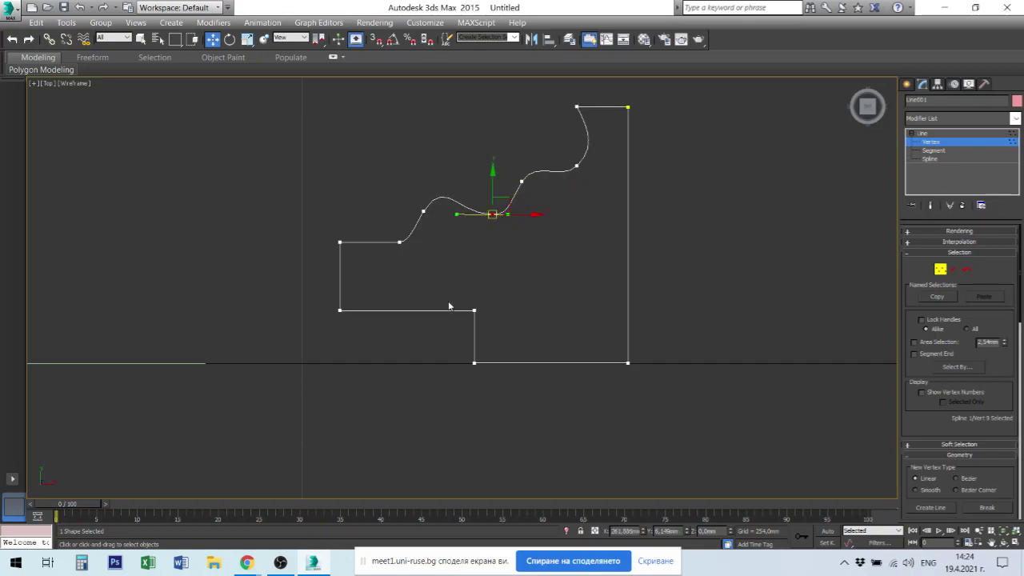
click(576, 166)
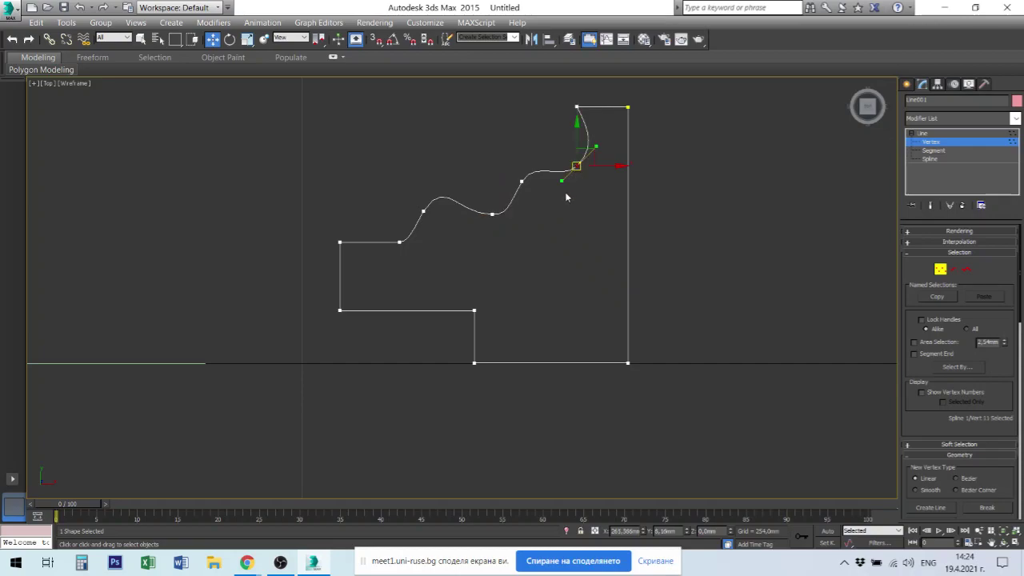
drag(576, 166, 564, 168)
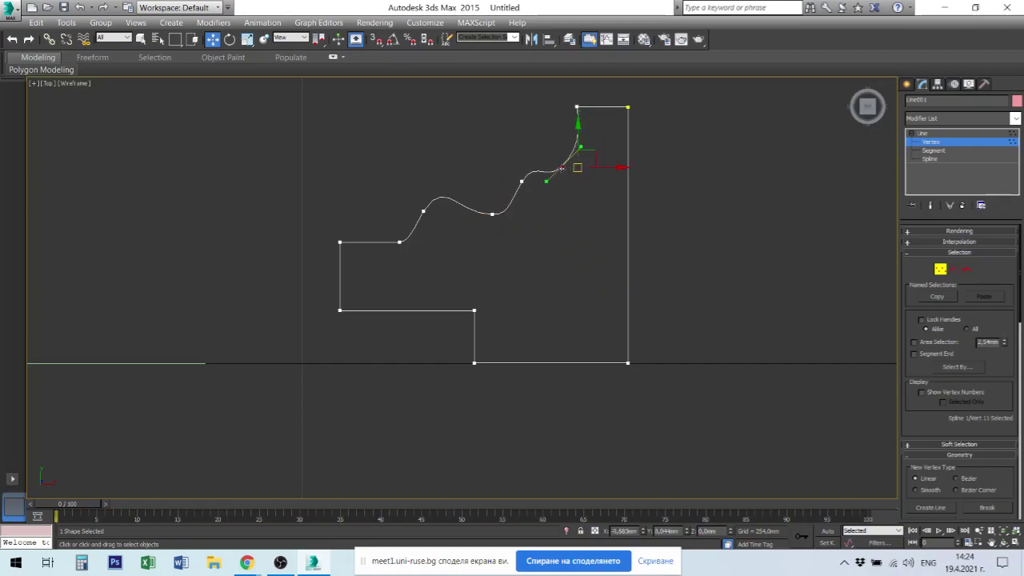
click(399, 241)
drag(398, 243, 422, 242)
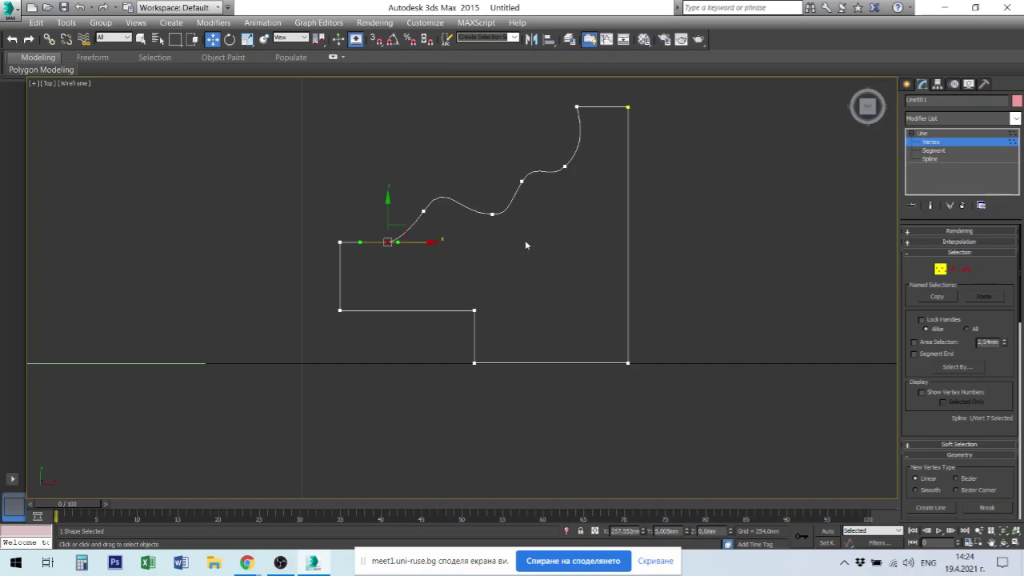
click(525, 245)
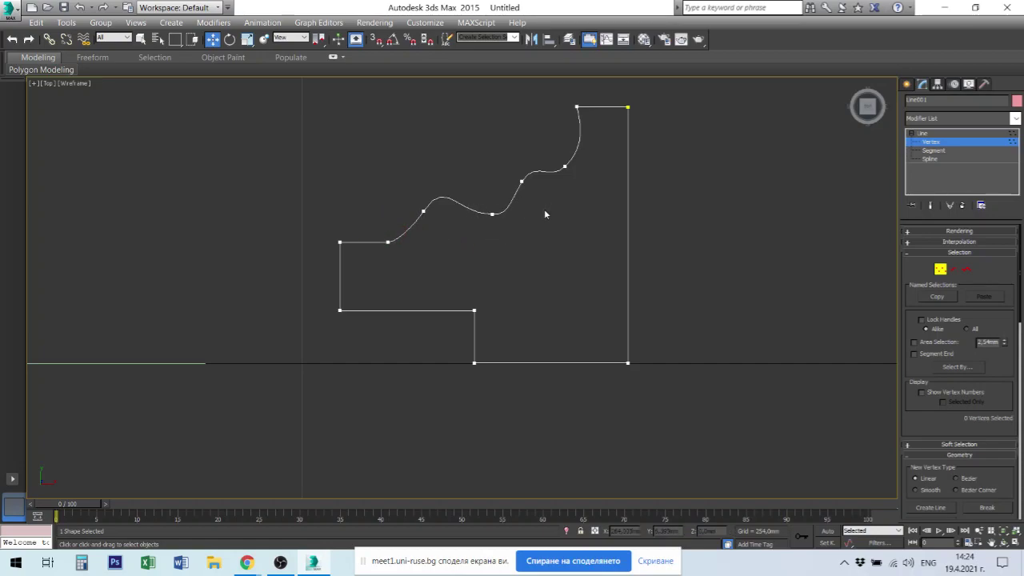
Select the vertices where the curve meets the top edge and at its left end
click(577, 107)
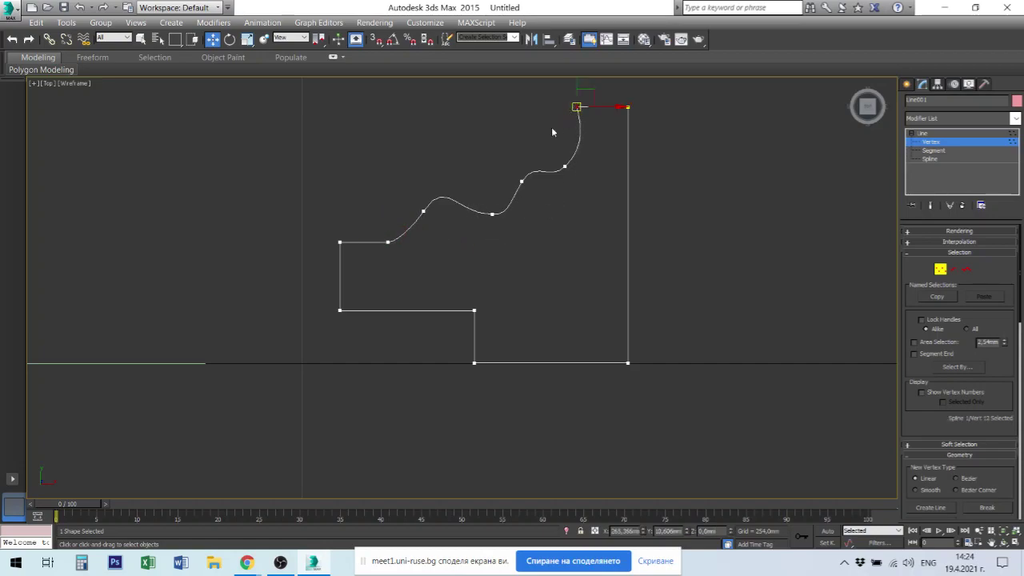
ctrl+click(340, 242)
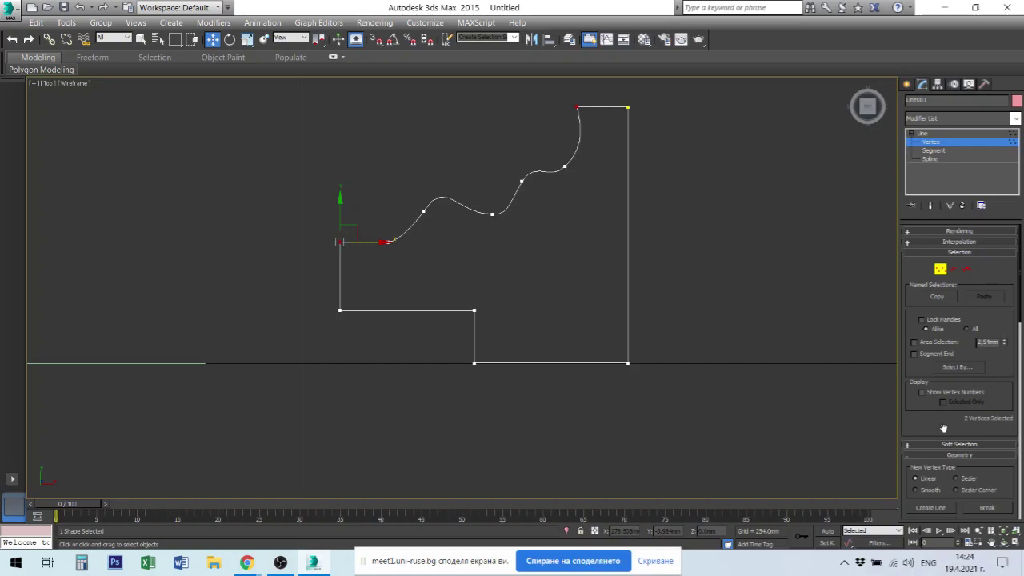
drag(944, 429, 929, 297)
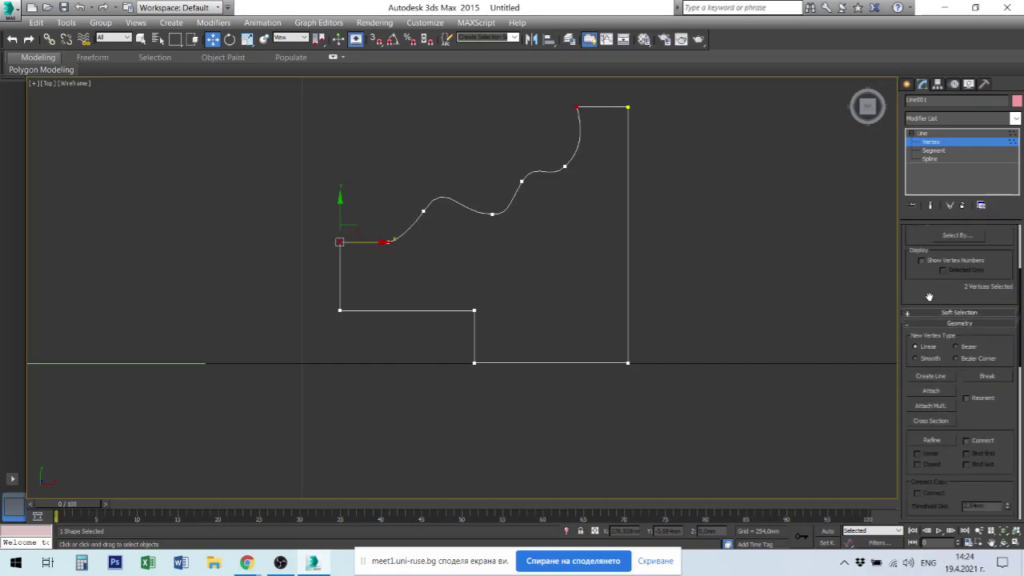
Fillet the selected left and top corners, comparing with undo and redo, then exit Vertex mode
scroll(988, 395, down, 1)
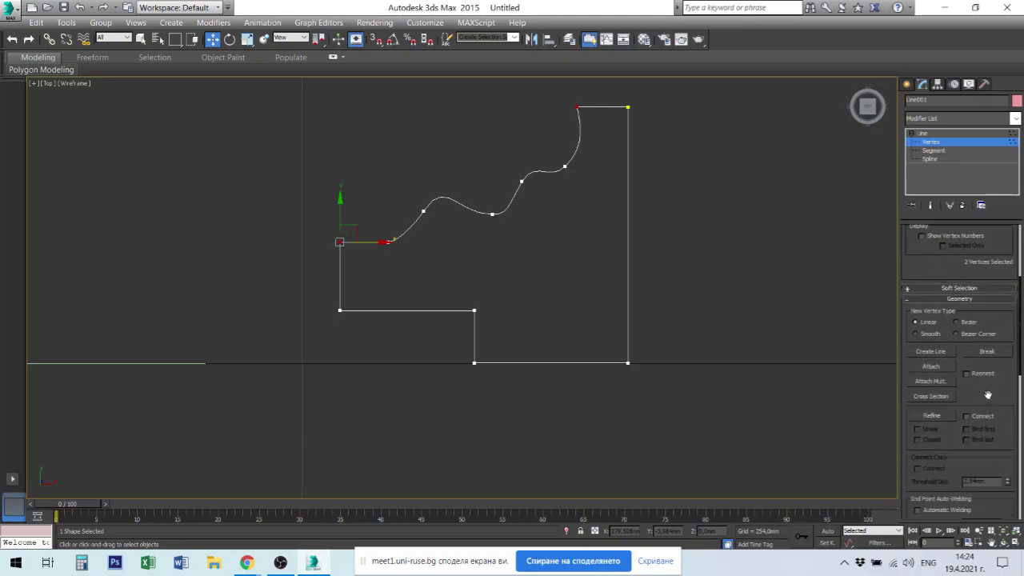
drag(988, 395, 978, 301)
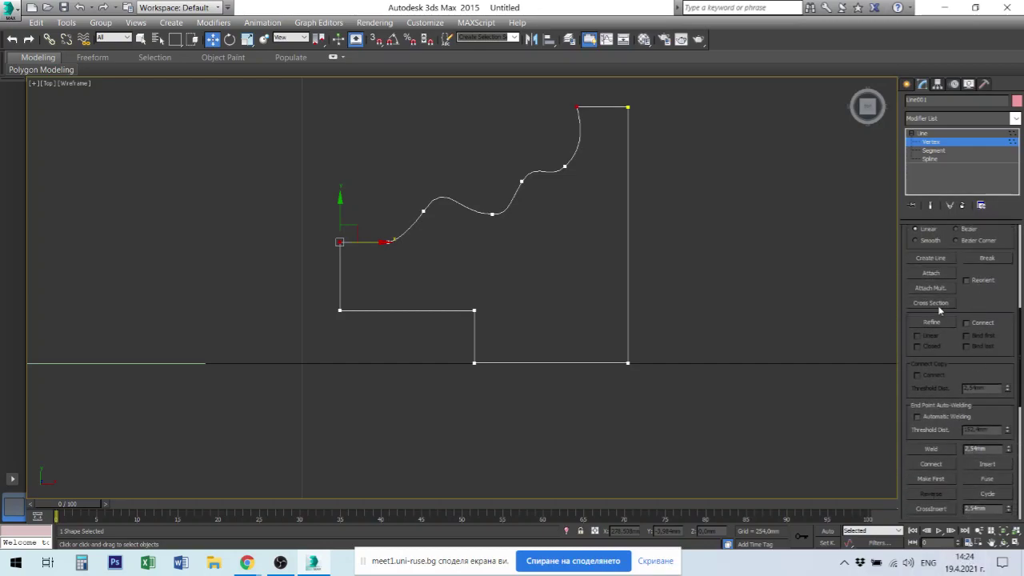
scroll(966, 320, down, 2)
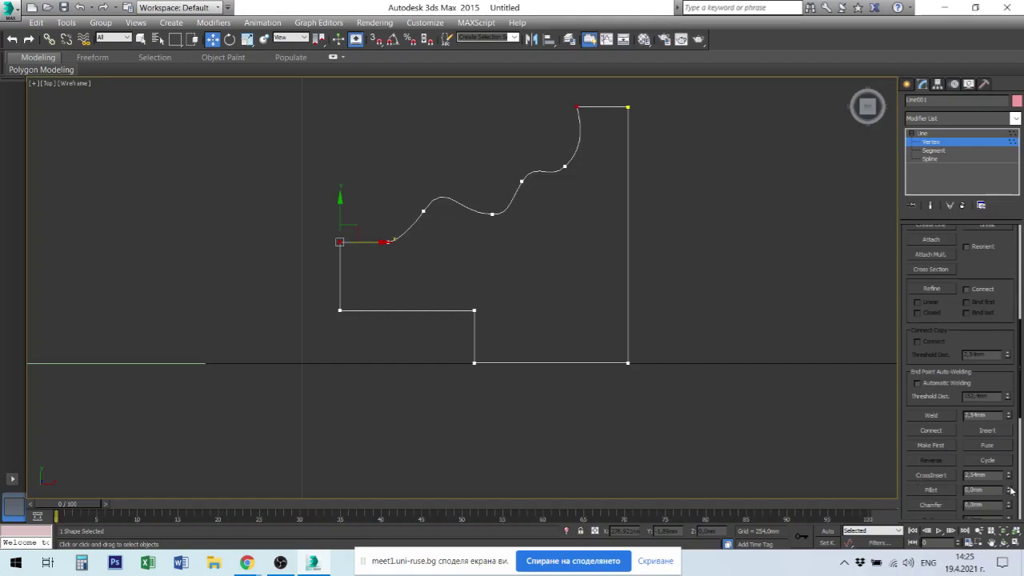
drag(1010, 491, 1010, 489)
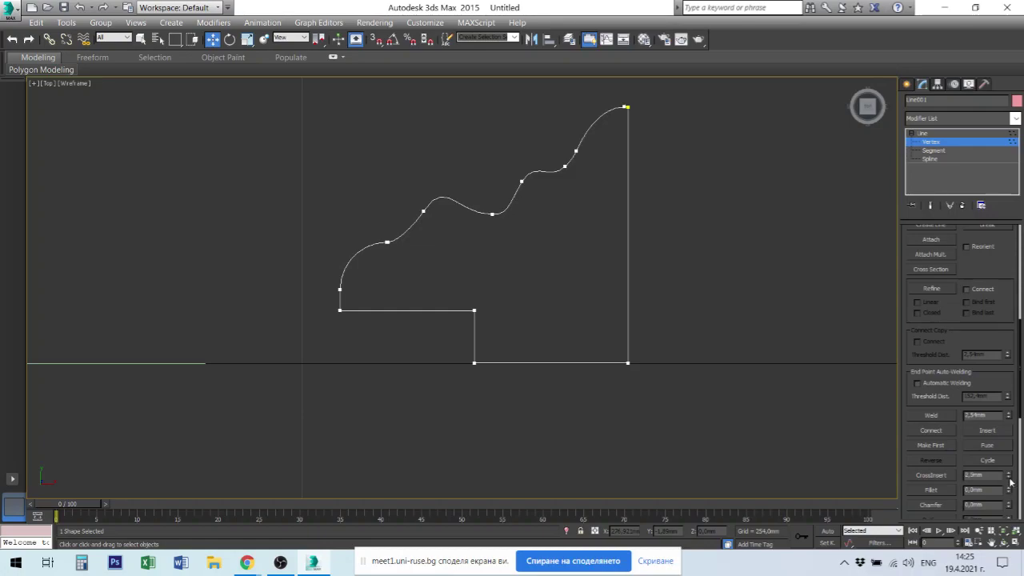
key(ctrl+z)
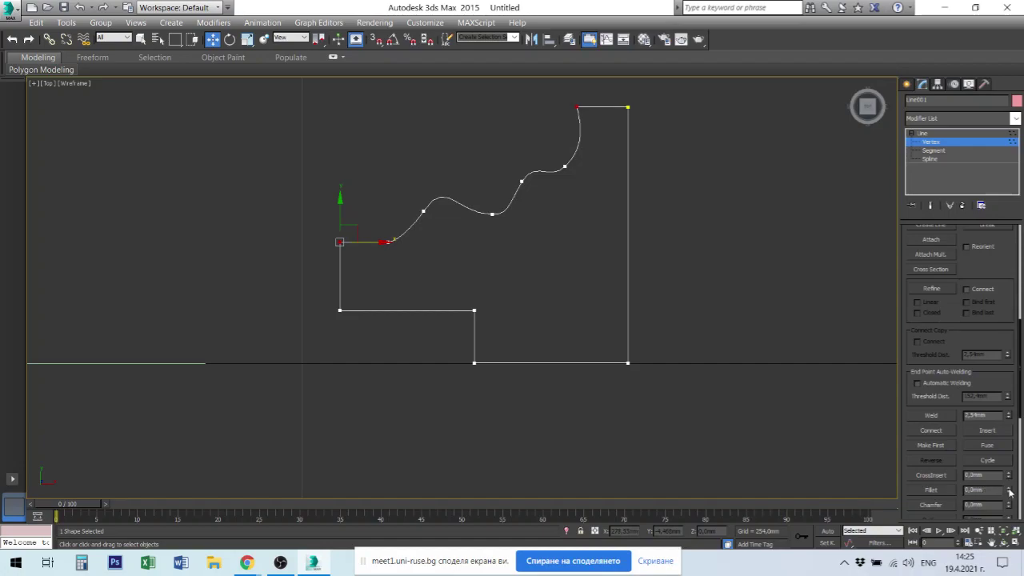
drag(1008, 487, 1010, 492)
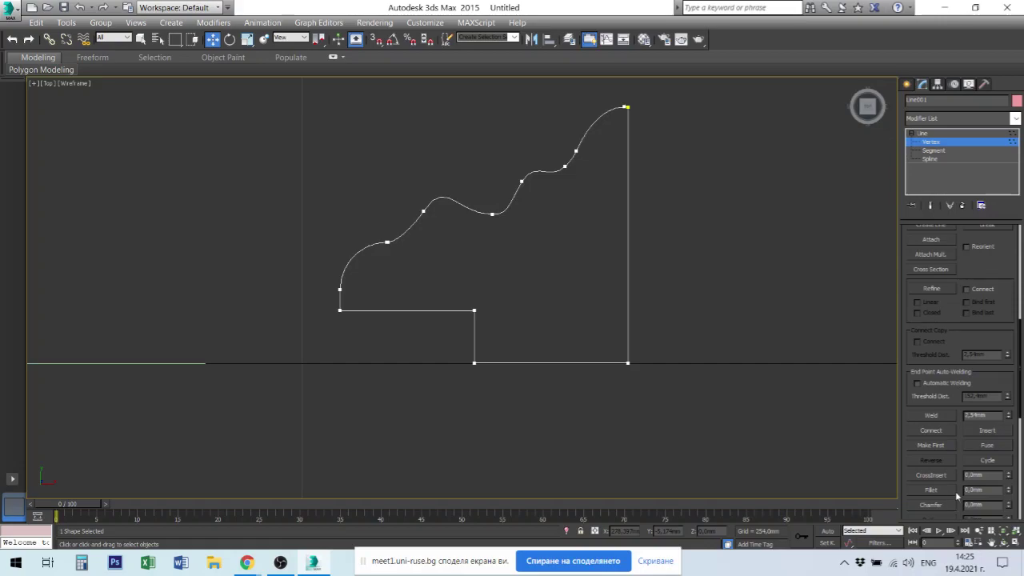
key(ctrl+z)
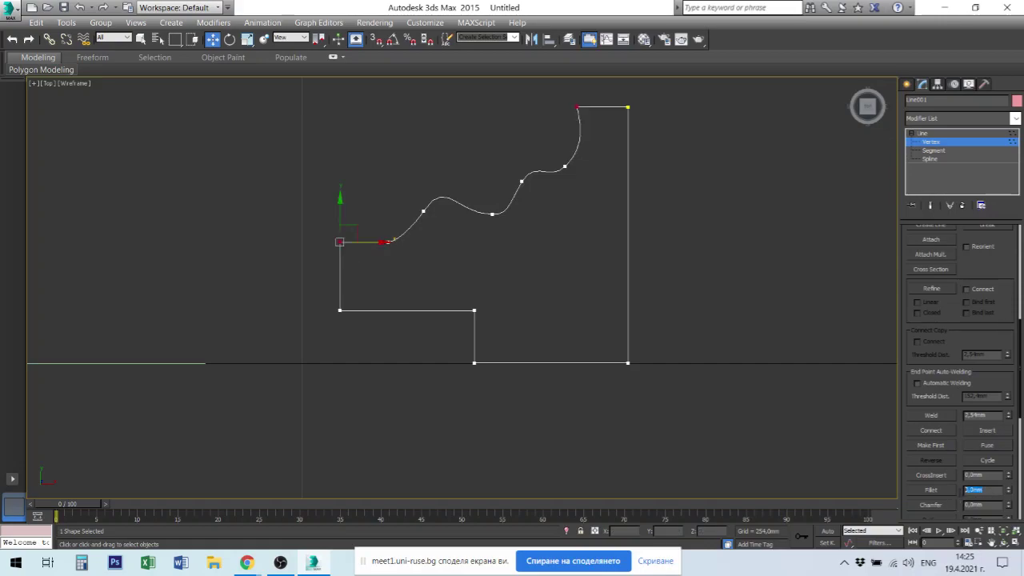
key(ctrl+y)
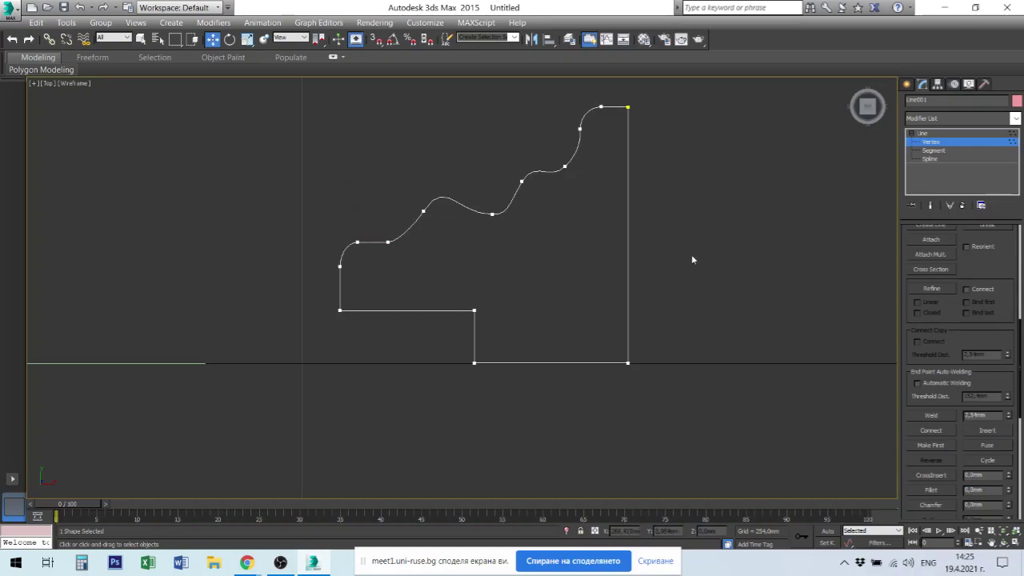
click(922, 132)
Deselect the profile spline and restore the four-viewport layout with Alt+W
click(740, 185)
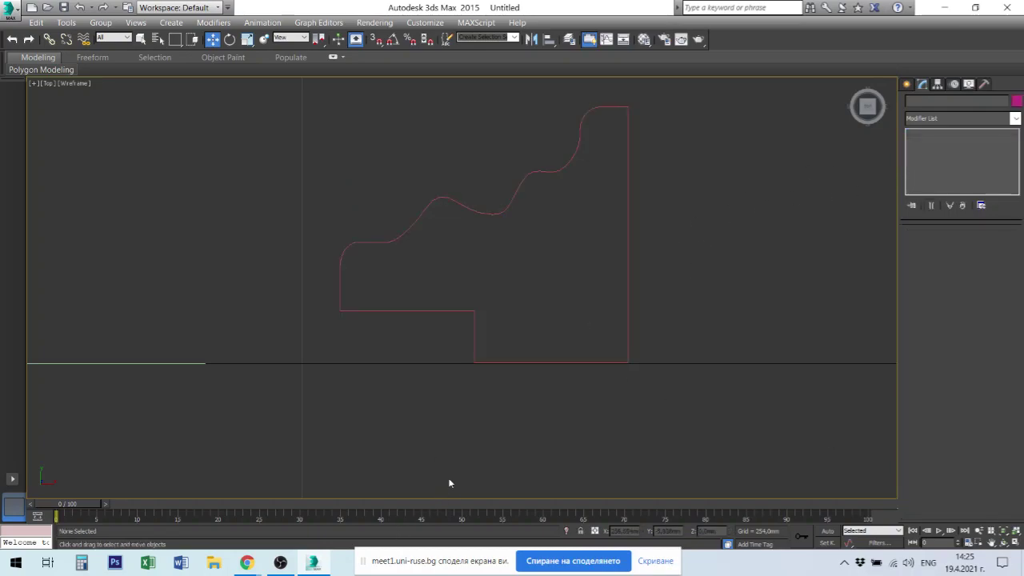
scroll(448, 329, up, 5)
scroll(448, 329, down, 5)
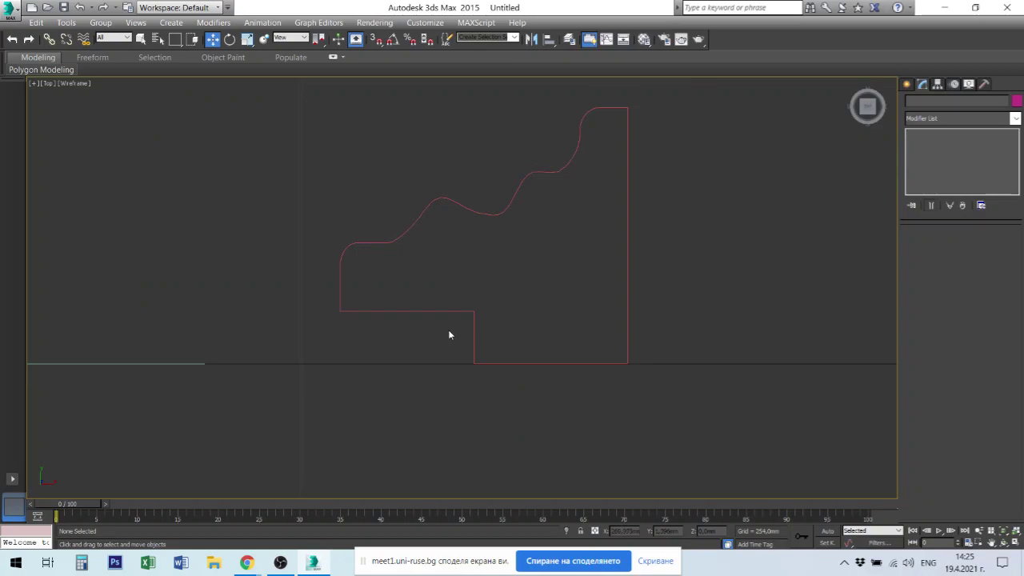
key(alt+w)
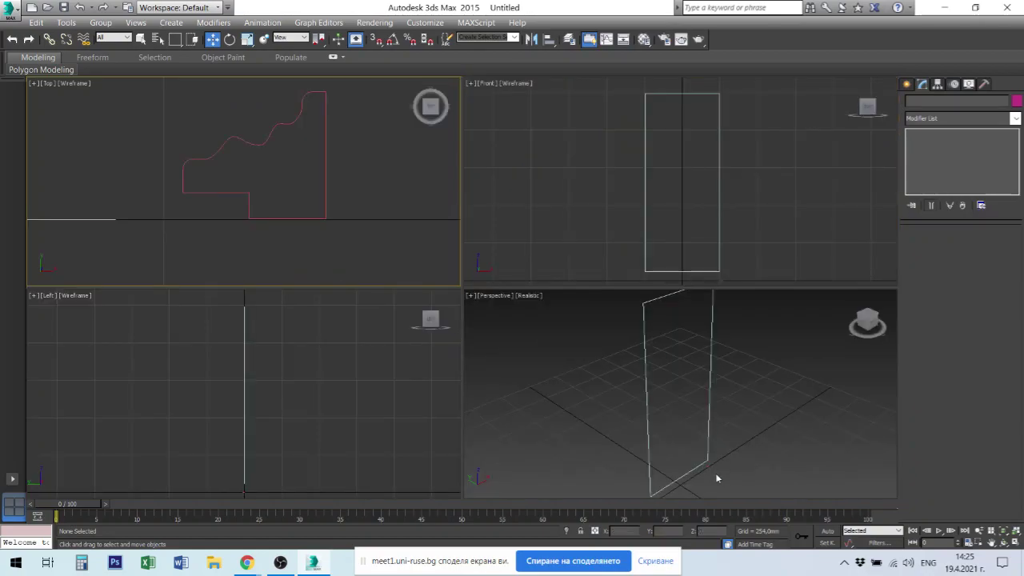
alt+middle_drag(714, 471, 679, 478)
scroll(679, 478, up, 3)
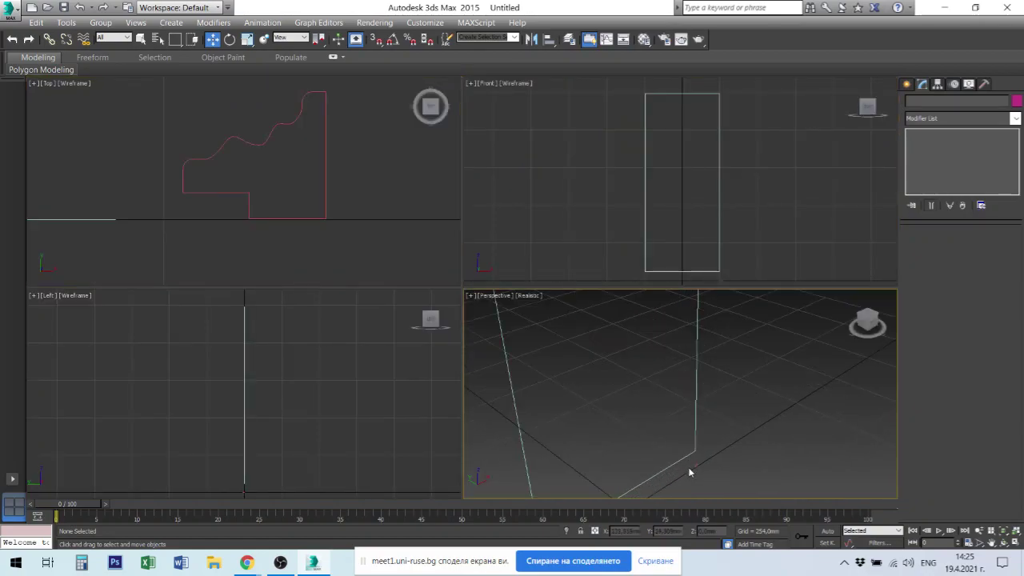
scroll(703, 470, down, 2)
Orbit the Perspective view, then select Rectangle001 in the Front viewport
scroll(696, 469, down, 2)
scroll(691, 467, down, 2)
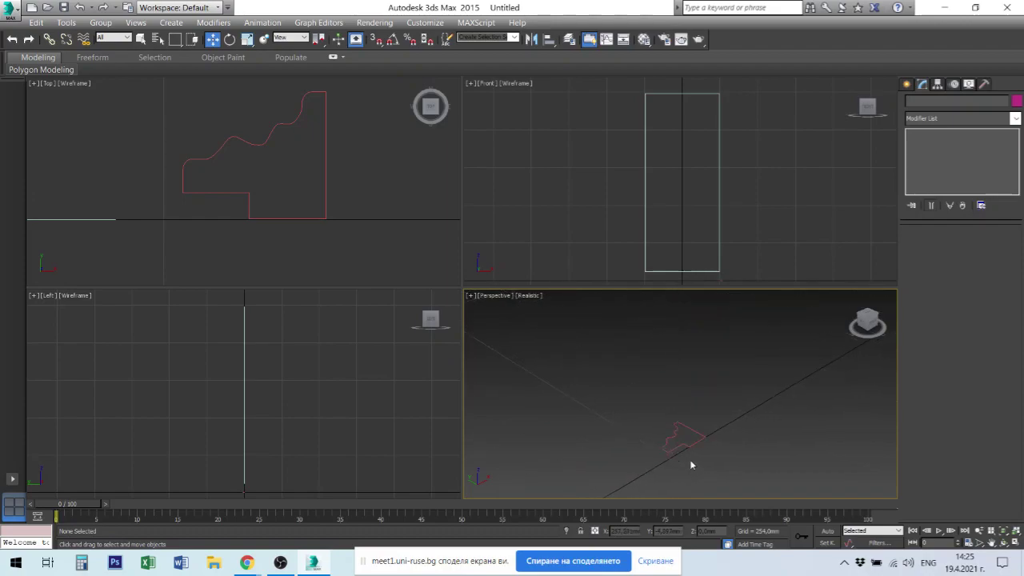
scroll(690, 459, down, 2)
mouse_move(687, 458)
alt+middle_down()
mouse_move(707, 456)
mouse_move(640, 441)
alt+middle_up()
scroll(751, 425, down, 2)
scroll(748, 423, down, 2)
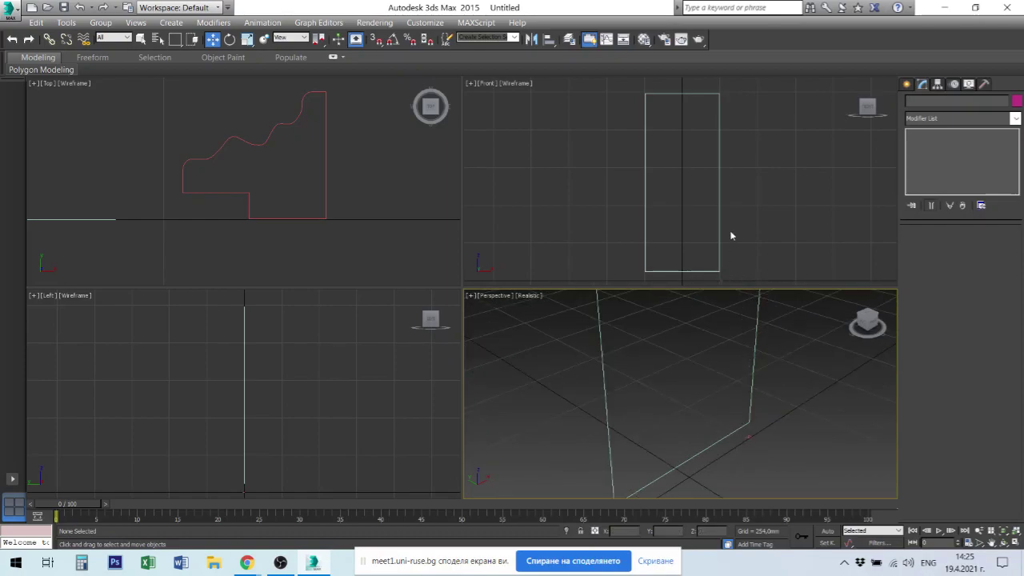
click(738, 212)
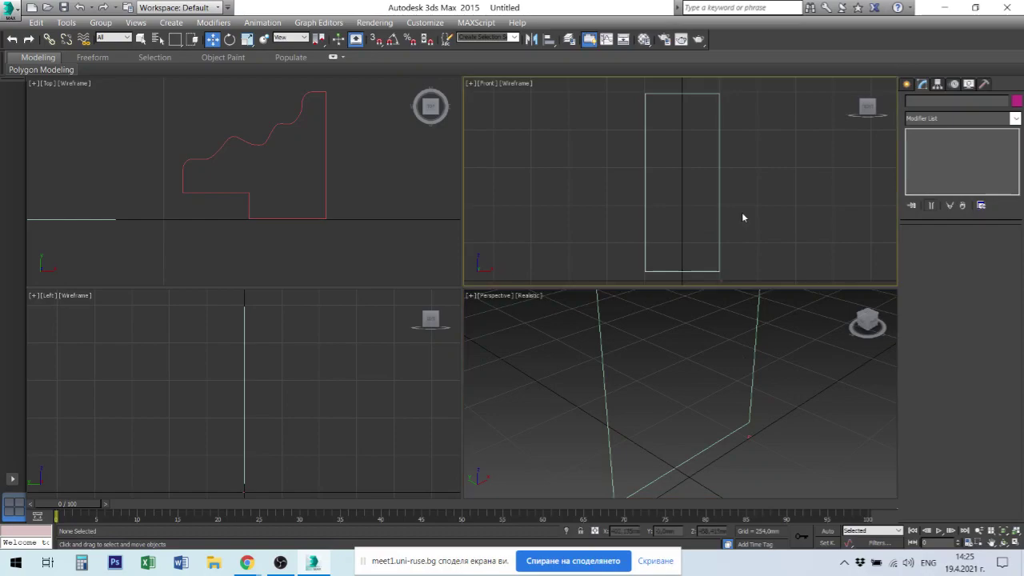
click(718, 177)
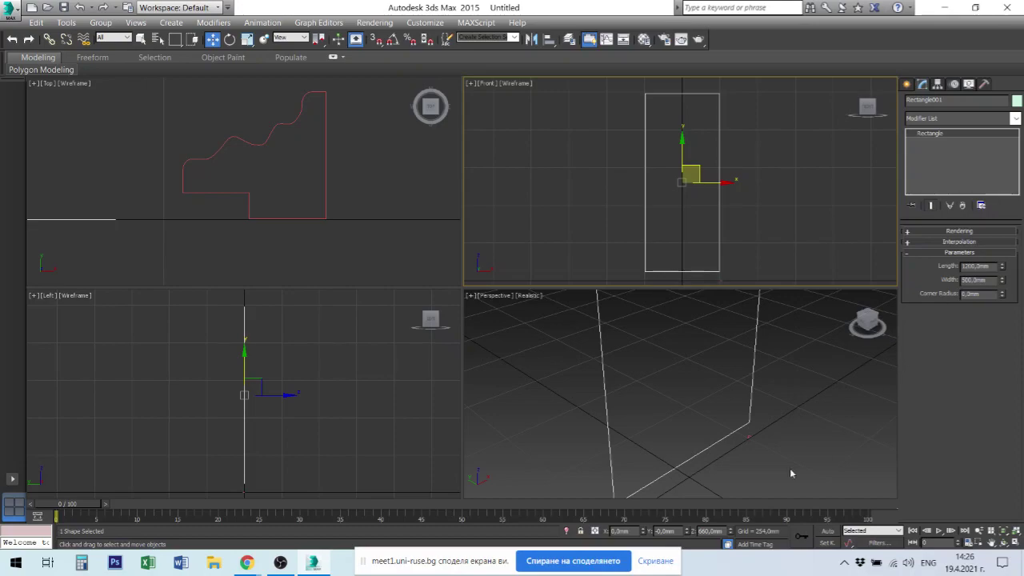
Enter 600 in Rectangle001's Z field and apply Bevel Profile from the Modifier List
double_click(711, 531)
text(600)
key(Return)
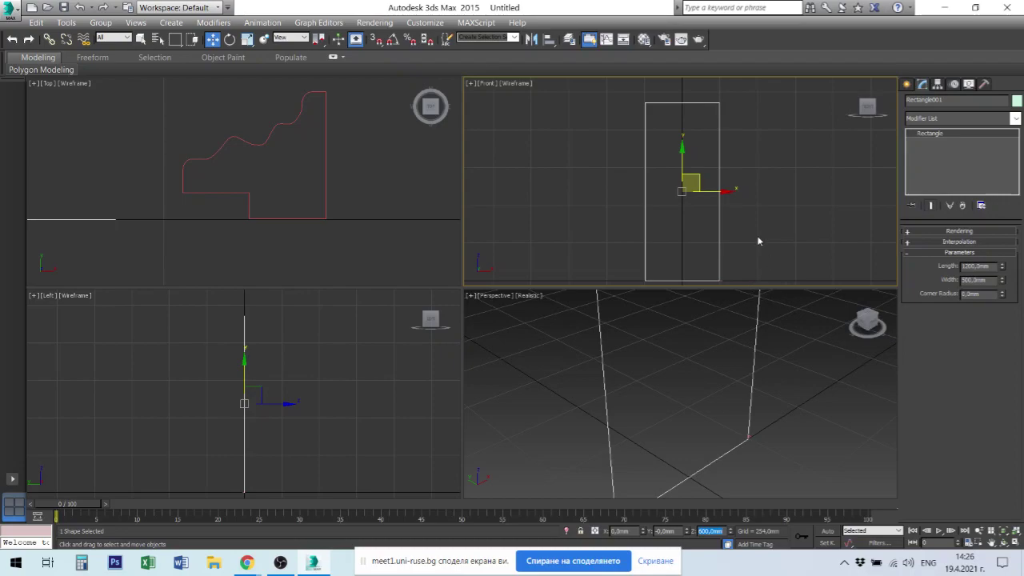
middle_drag(758, 241, 758, 227)
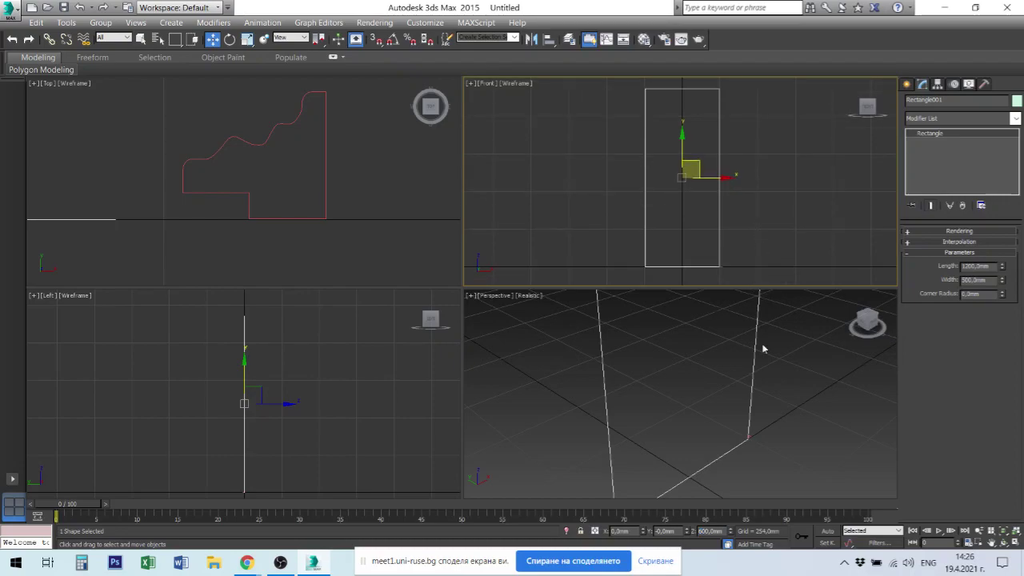
click(1016, 118)
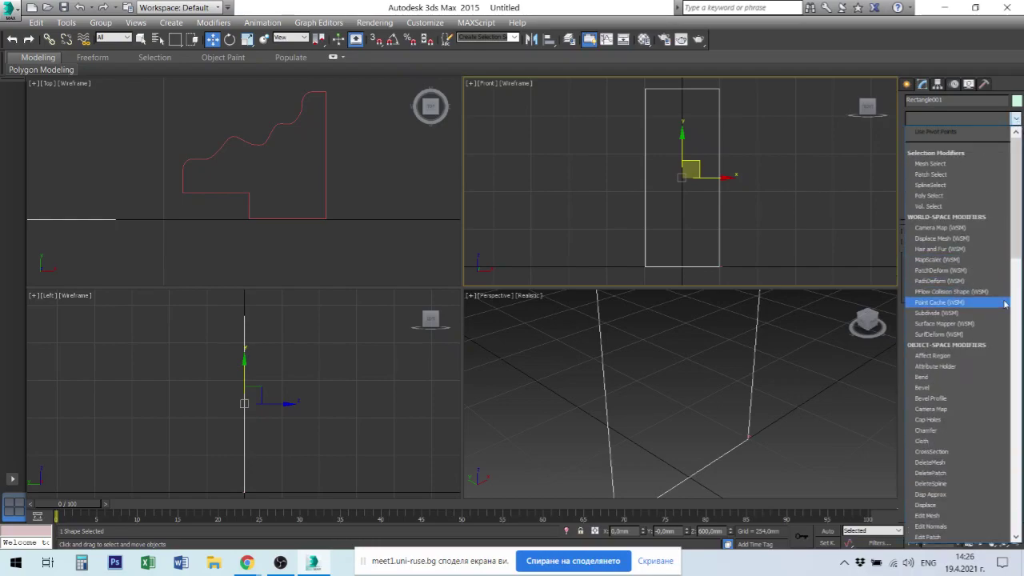
click(955, 398)
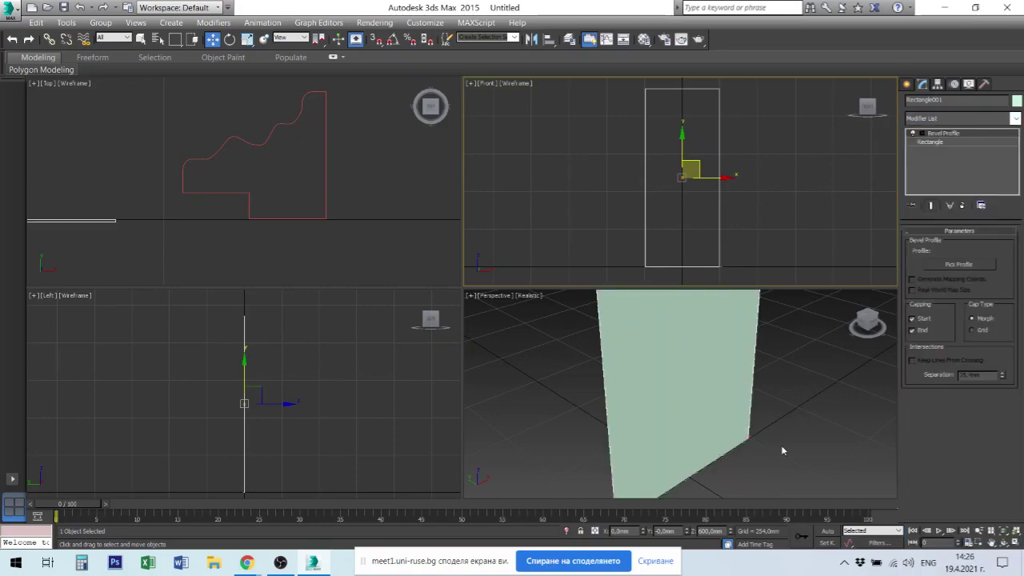
Use Pick Profile to assign the Line001 moulding spline as the bevel profile
scroll(786, 431, up, 3)
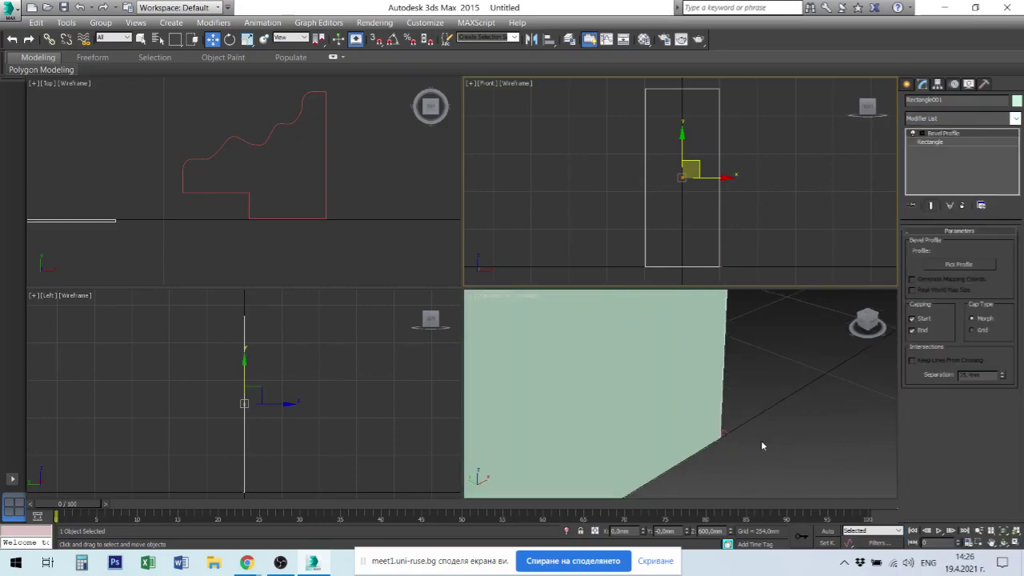
scroll(761, 440, up, 2)
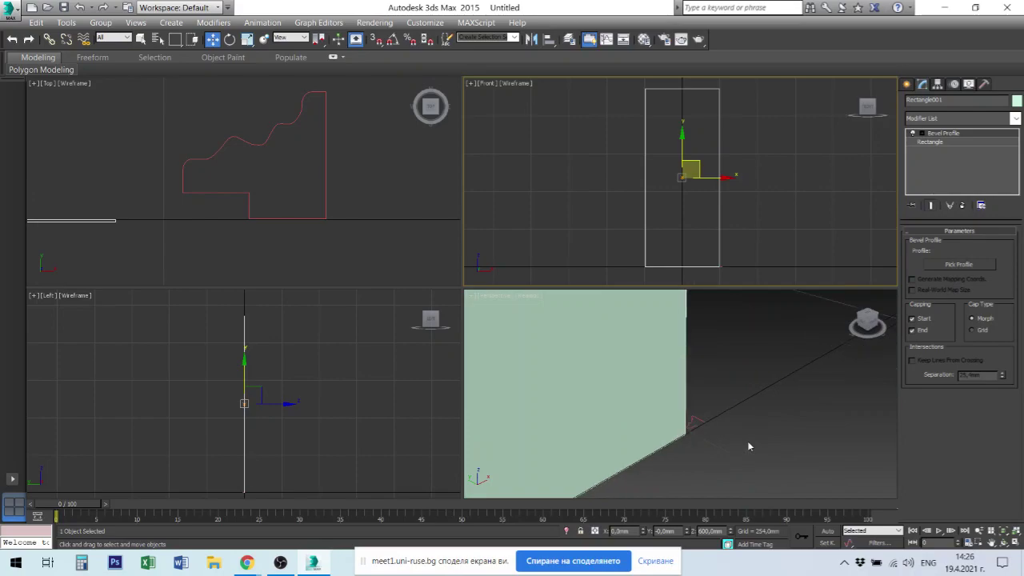
click(962, 266)
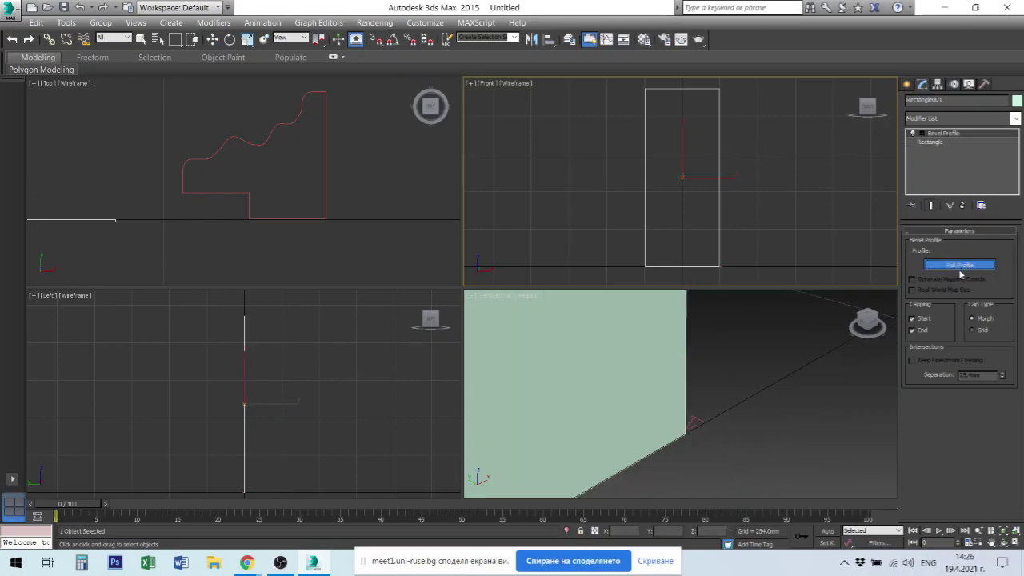
click(701, 422)
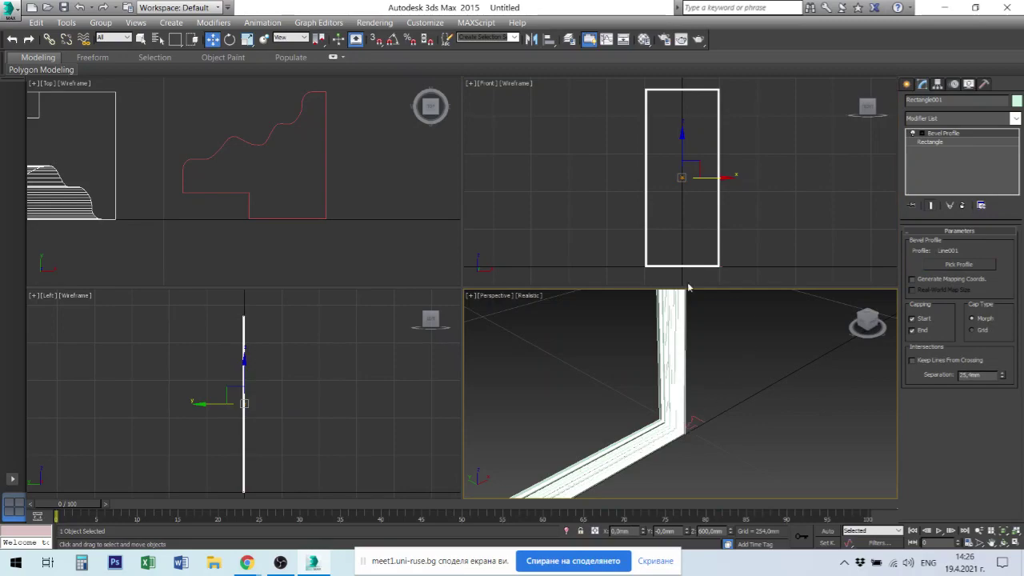
scroll(687, 409, up, 3)
scroll(660, 410, up, 3)
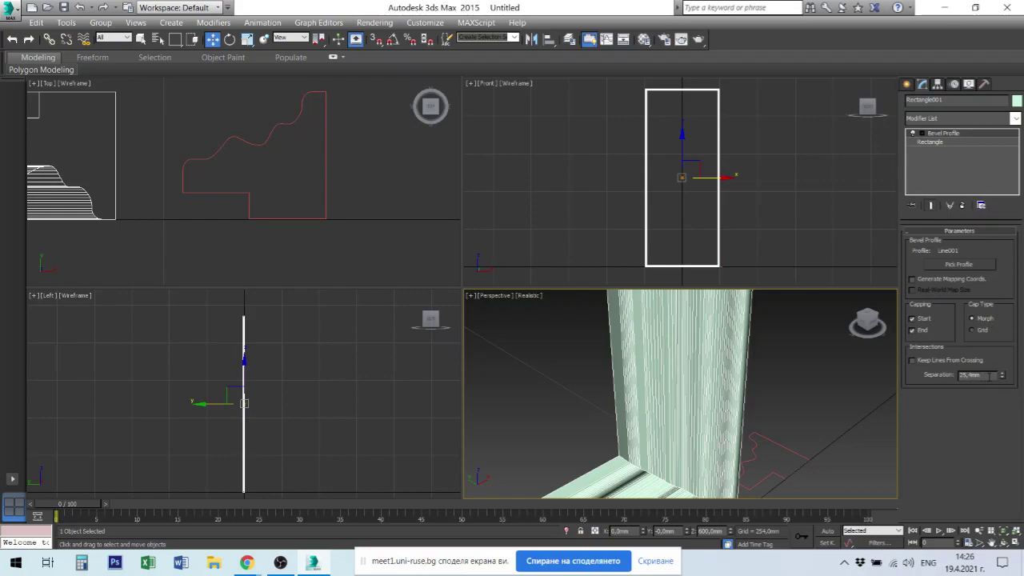
Inspect the Bevel Profile parameters and orbit Perspective around the moulded frame
click(992, 375)
scroll(802, 377, down, 2)
scroll(773, 370, down, 2)
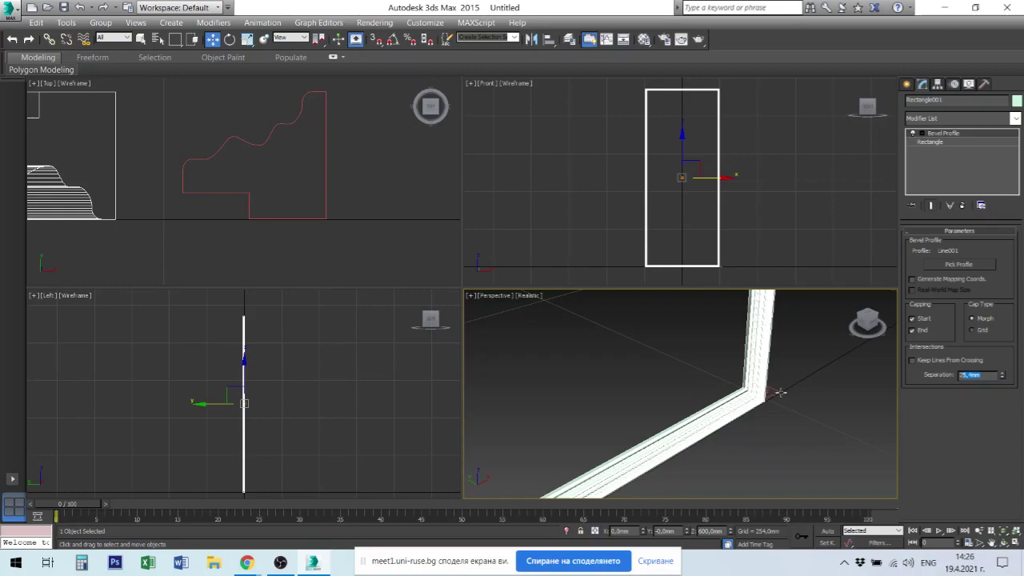
scroll(780, 396, down, 2)
scroll(775, 405, down, 2)
scroll(773, 400, up, 2)
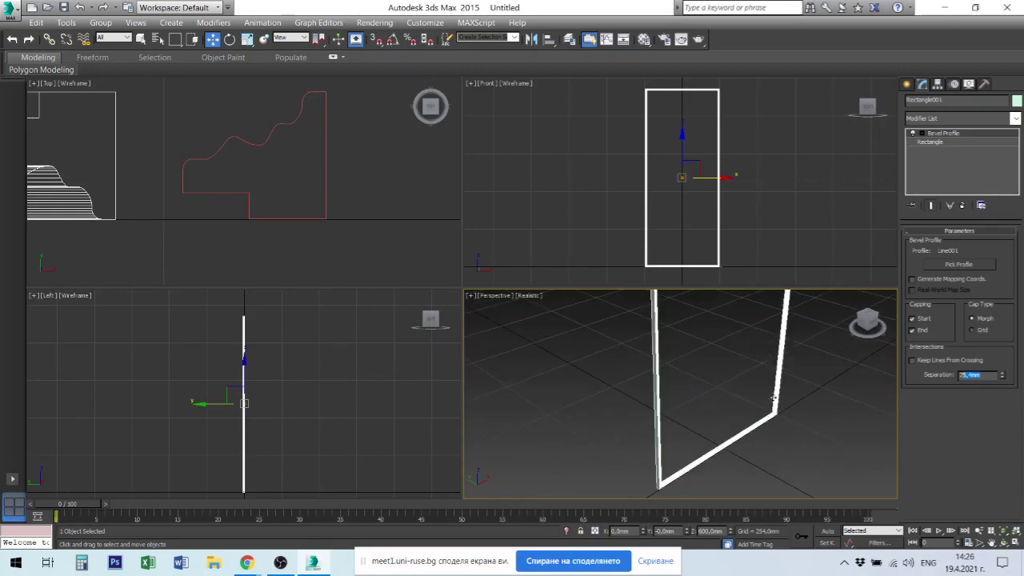
mouse_move(773, 398)
alt+middle_down()
mouse_move(723, 411)
mouse_move(692, 456)
mouse_move(704, 377)
mouse_move(728, 400)
mouse_move(714, 352)
alt+middle_up()
Zoom extents on the frame, then select Line001 in the Top viewport and enter its Vertex level
key(z)
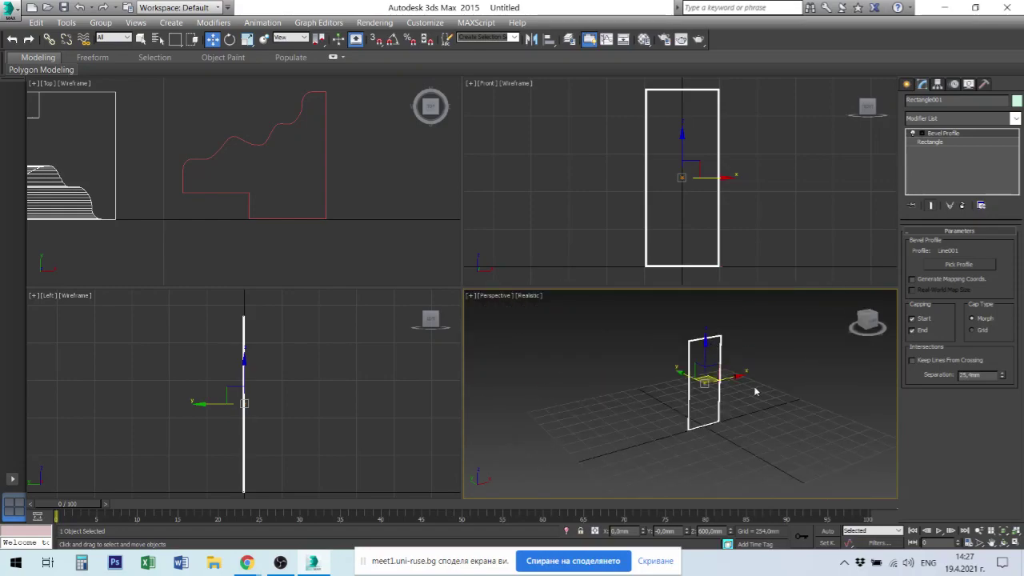
click(754, 392)
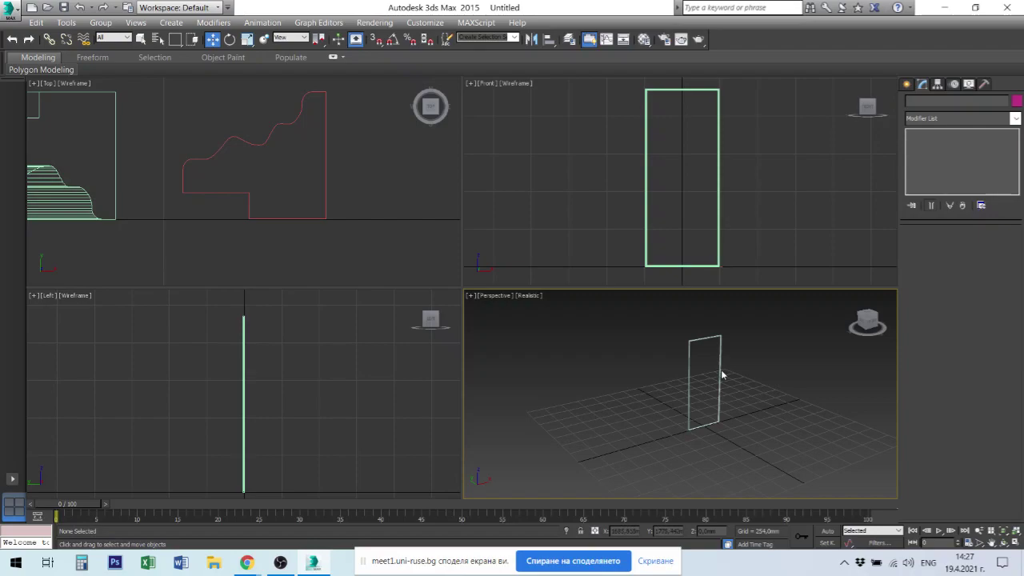
click(719, 372)
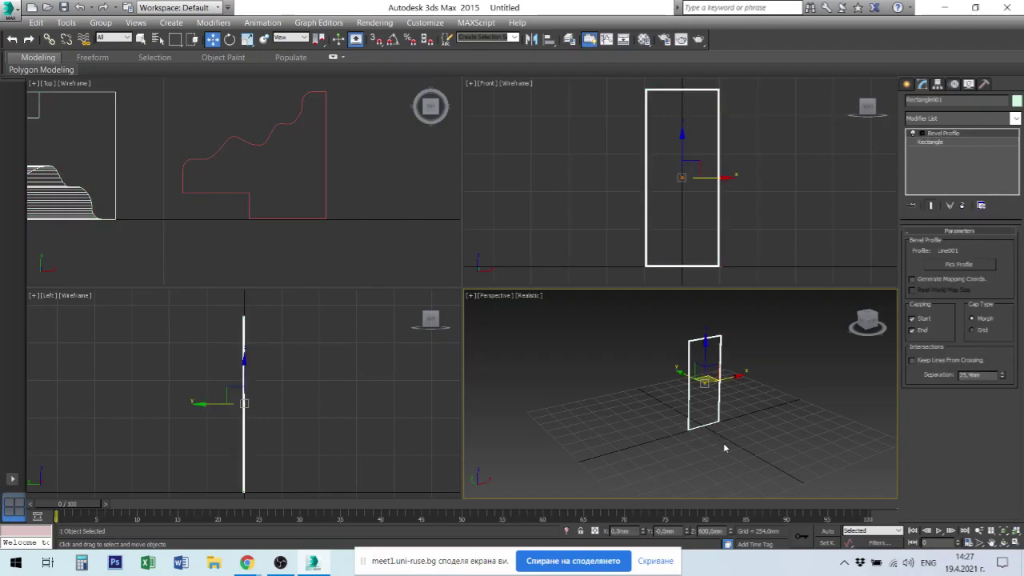
right_click(325, 175)
click(325, 176)
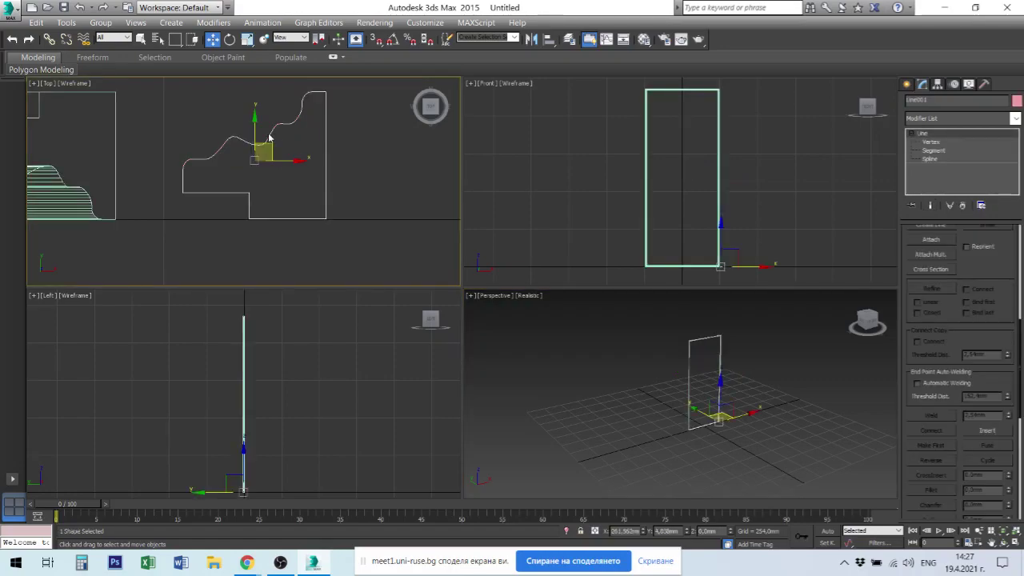
scroll(334, 172, down, 5)
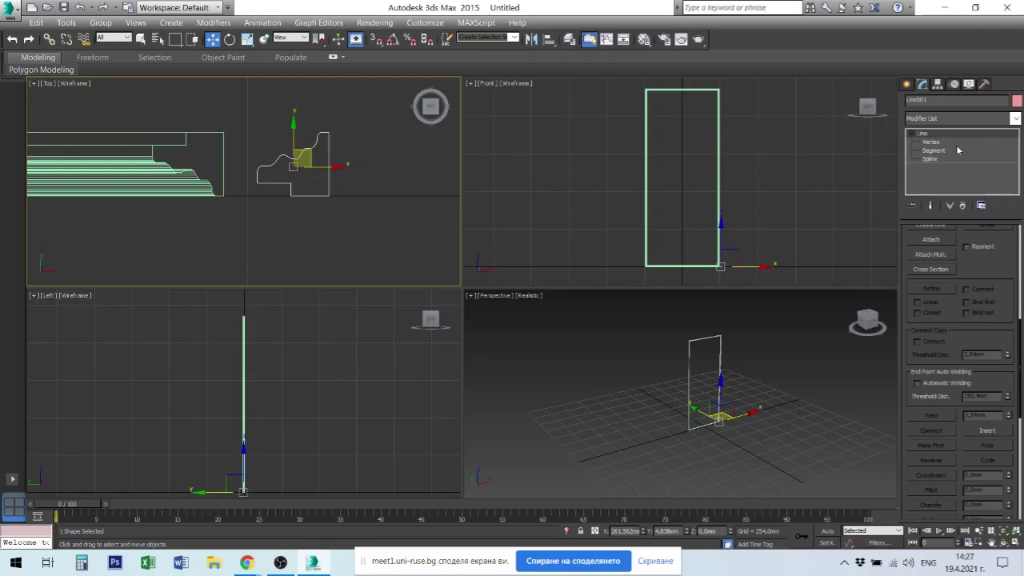
click(932, 142)
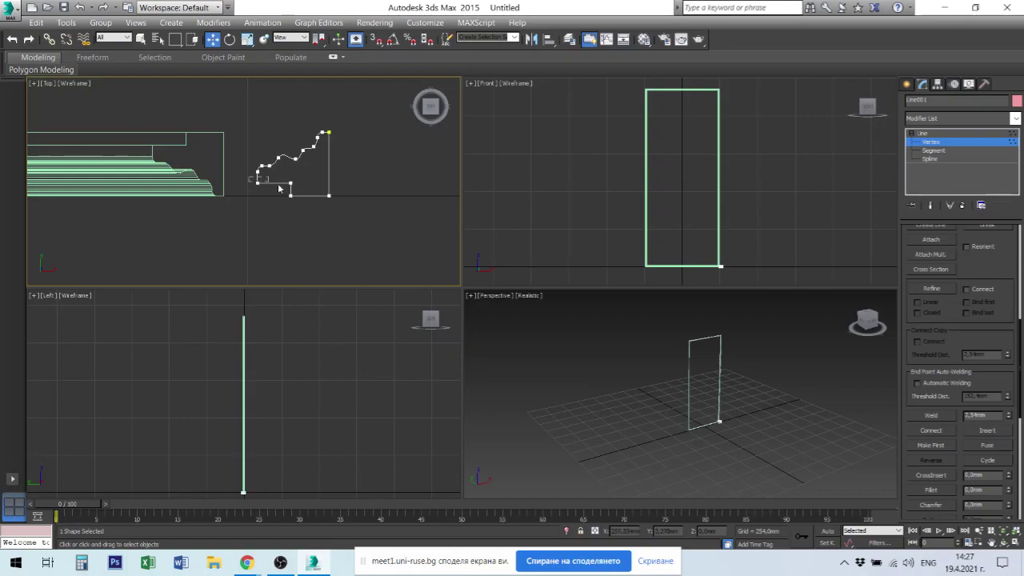
Move the profile's bottom corner vertex down and its top corner vertex out to the right
drag(254, 182, 344, 214)
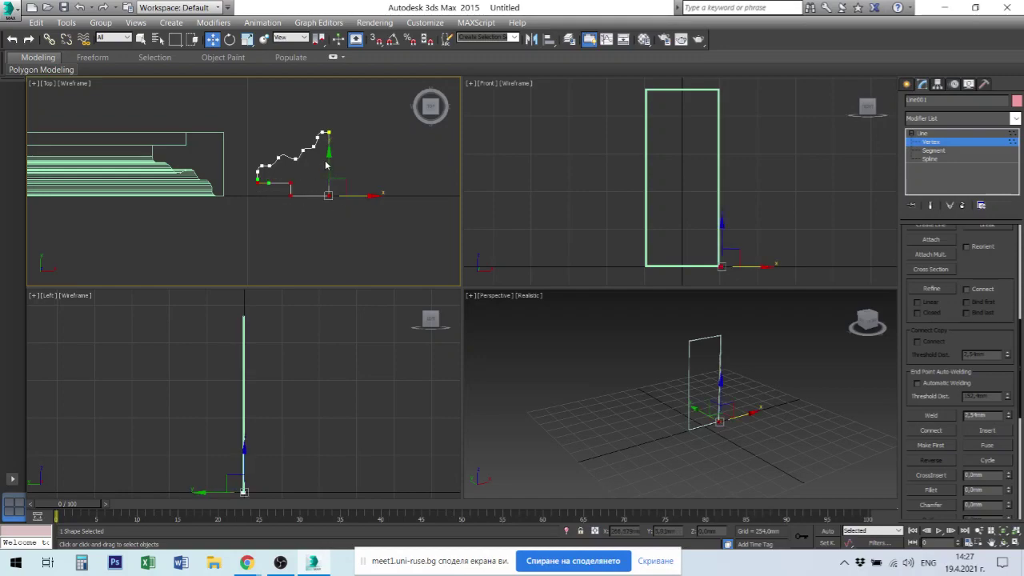
drag(329, 161, 329, 179)
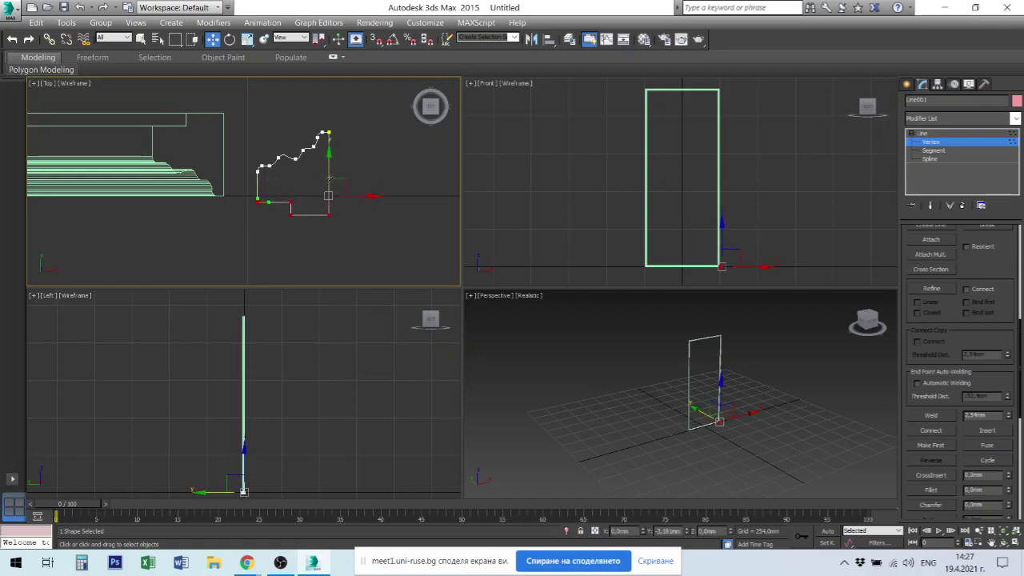
click(365, 228)
drag(324, 122, 361, 240)
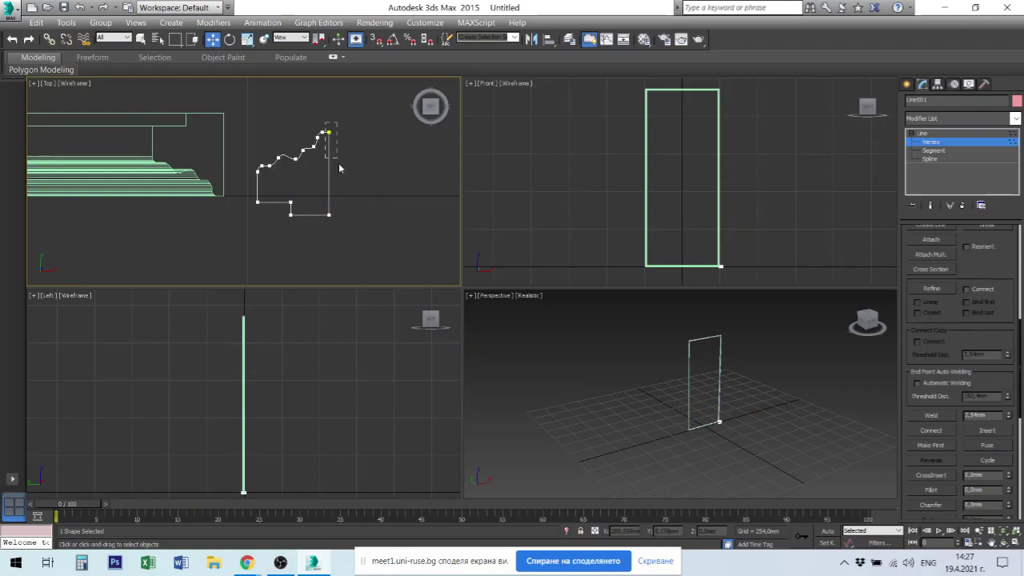
drag(362, 131, 420, 137)
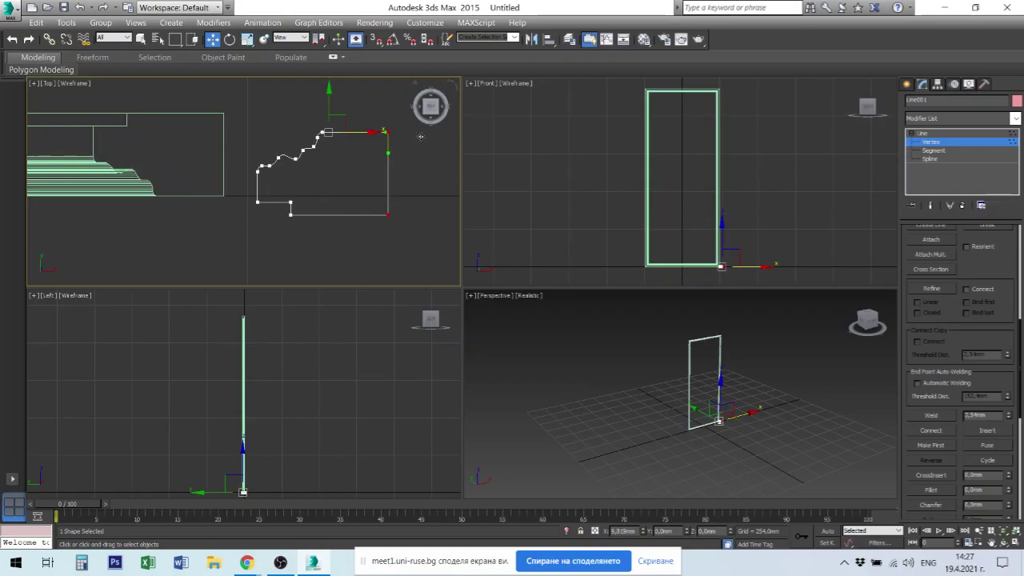
click(403, 203)
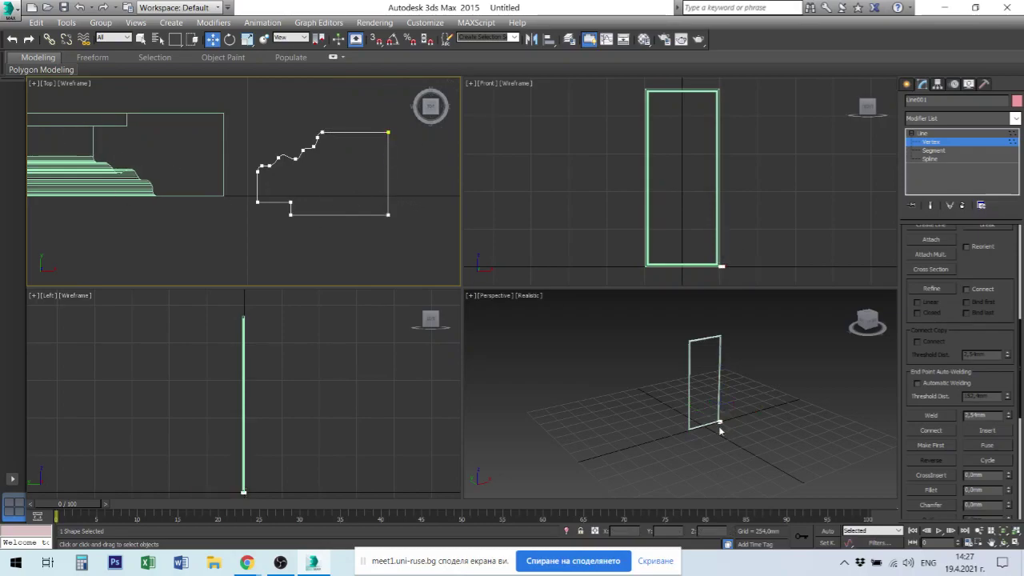
Leave Vertex mode with the 1 key and deselect the profile shape
scroll(704, 436, down, 4)
scroll(726, 438, down, 3)
scroll(726, 438, up, 2)
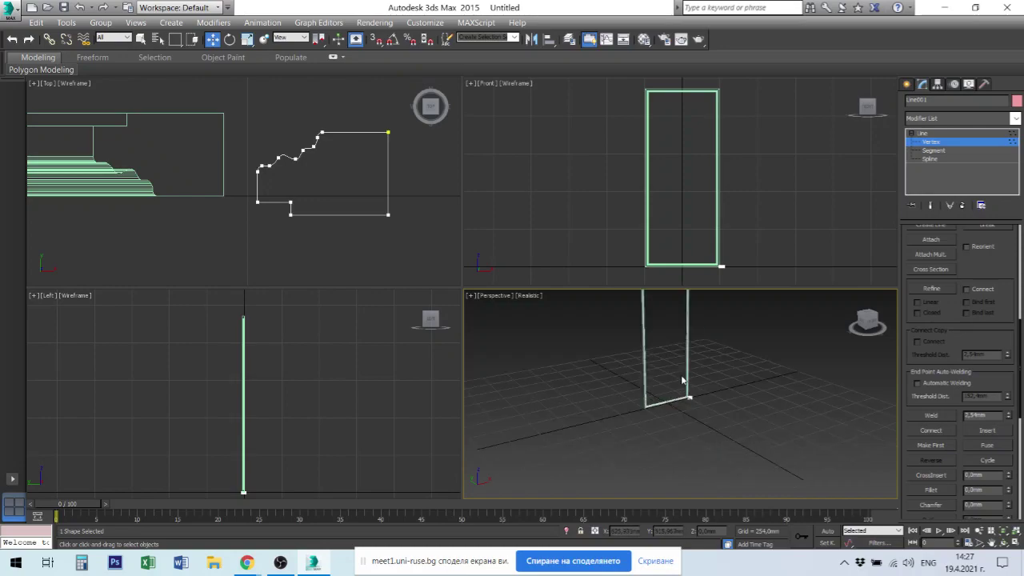
scroll(685, 381, up, 2)
scroll(722, 472, up, 2)
scroll(718, 480, up, 2)
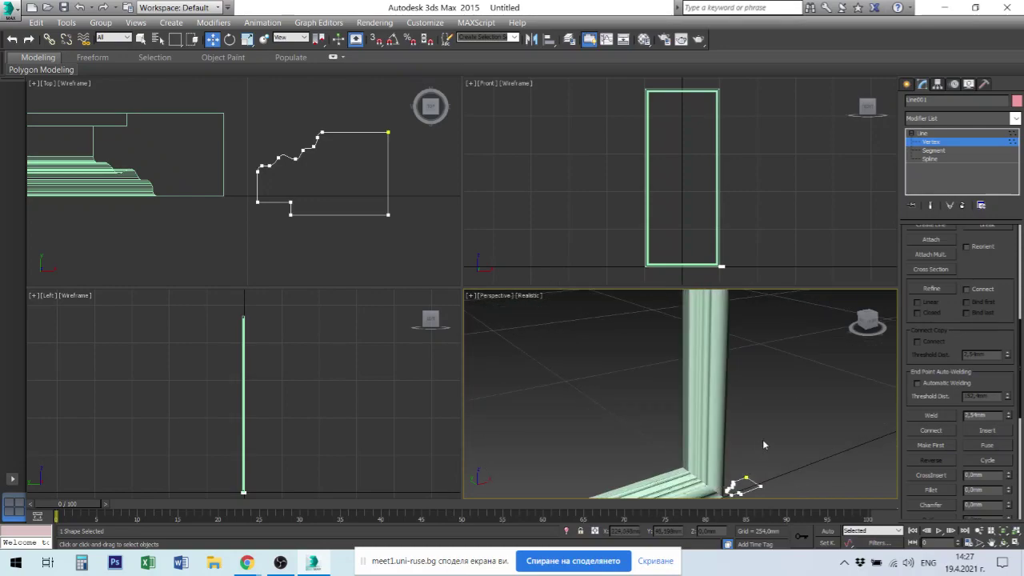
key(1)
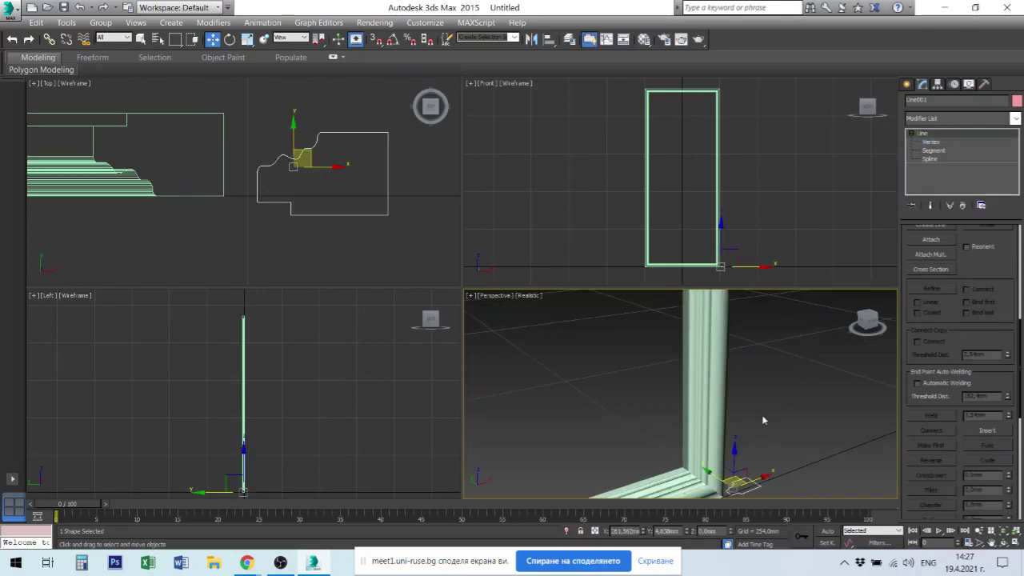
click(744, 432)
scroll(720, 441, down, 2)
scroll(713, 440, down, 3)
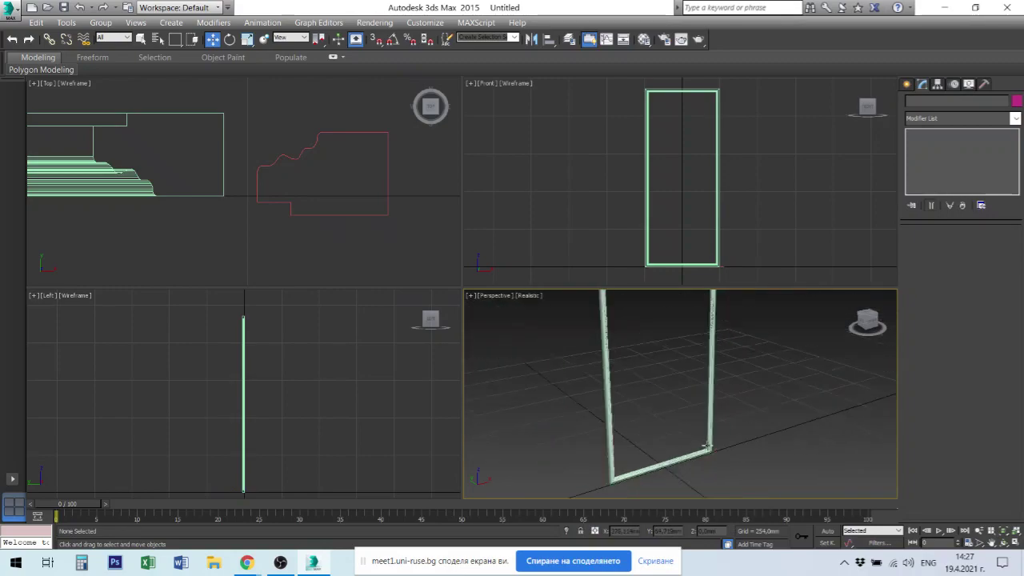
scroll(706, 424, down, 2)
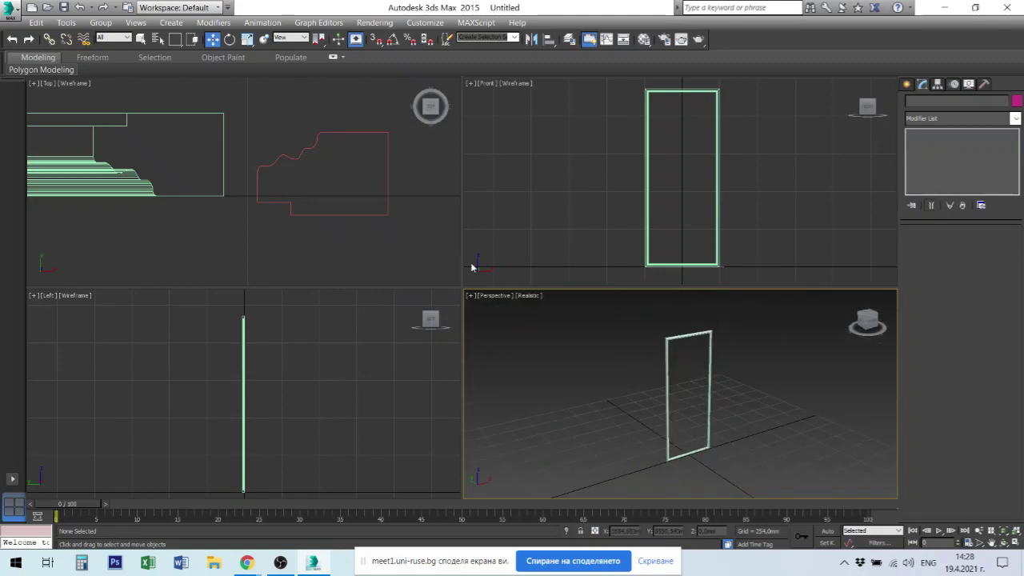
middle_drag(168, 152, 330, 167)
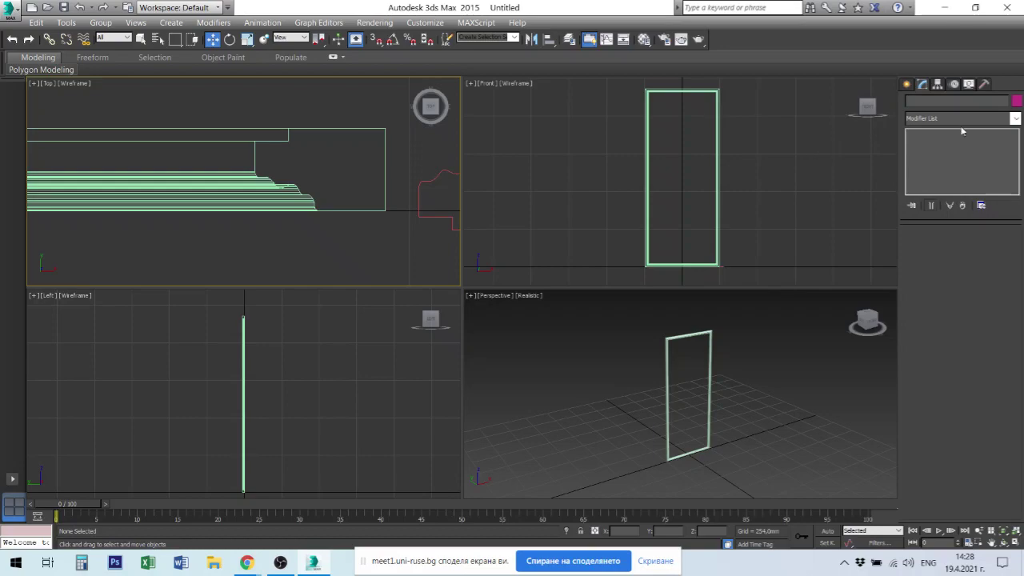
Show Create > Geometry > Standard Primitives and maximize the Front viewport with Alt+W
click(906, 84)
click(912, 103)
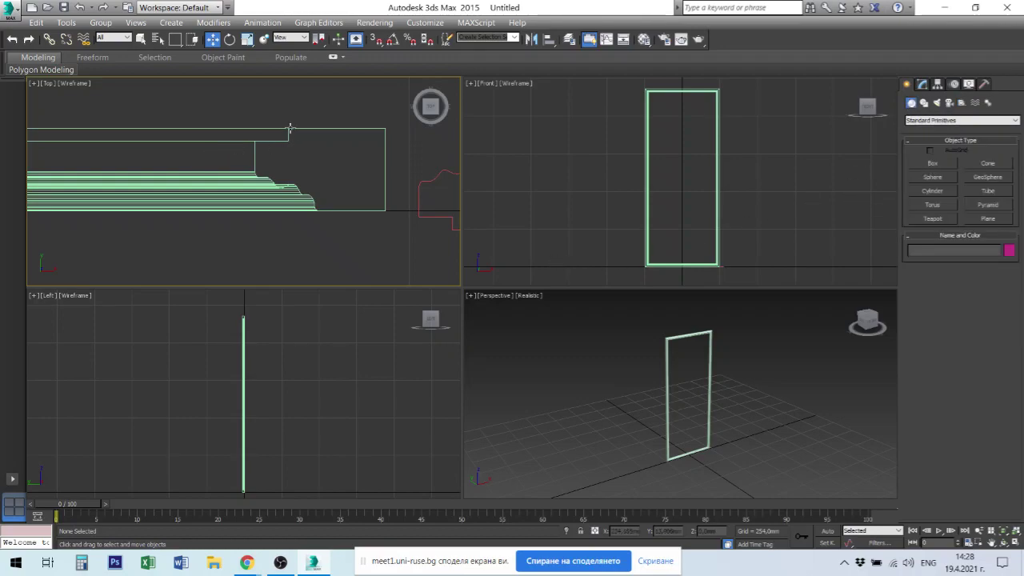
middle_drag(352, 182, 234, 195)
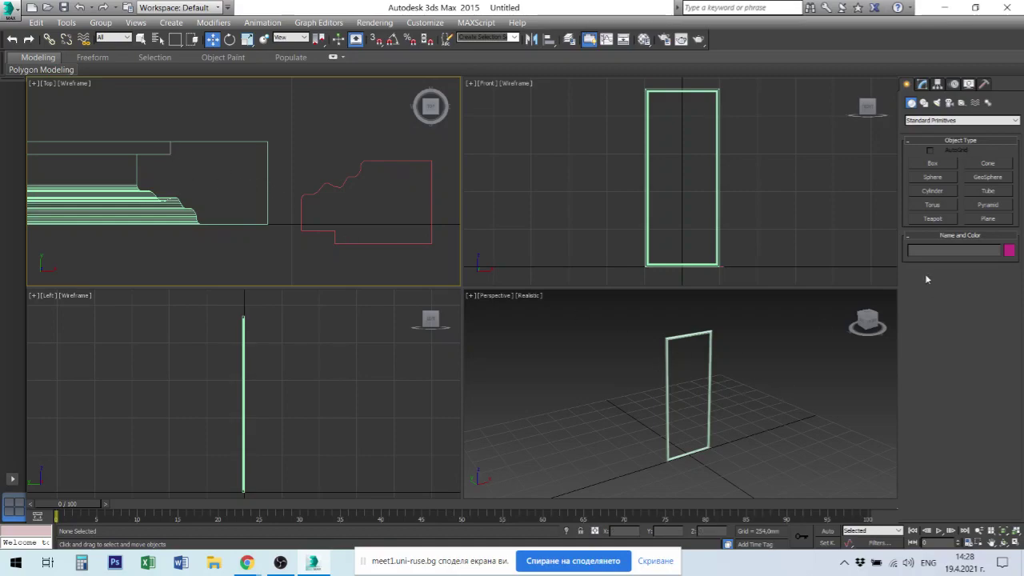
click(782, 209)
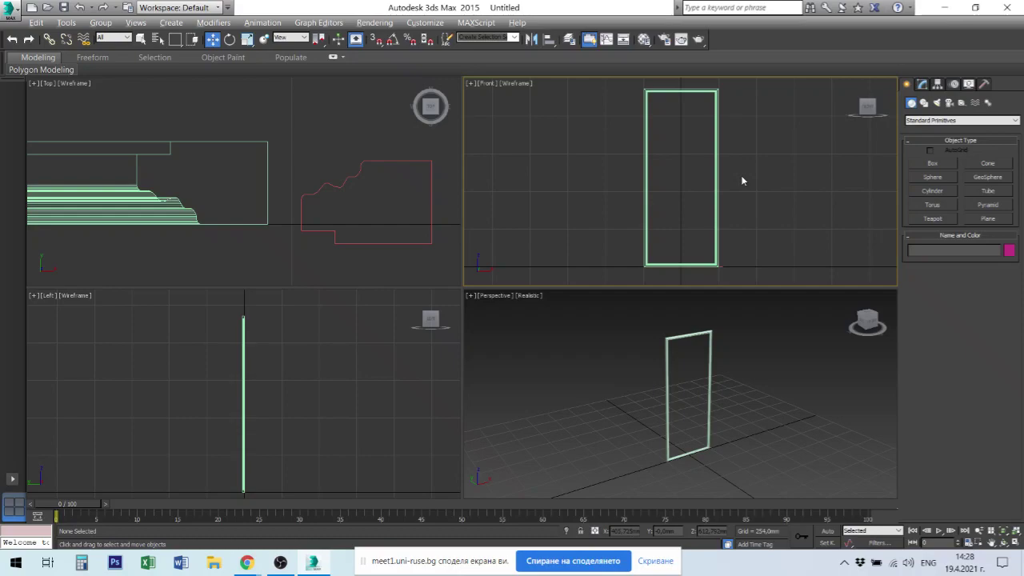
key(alt+w)
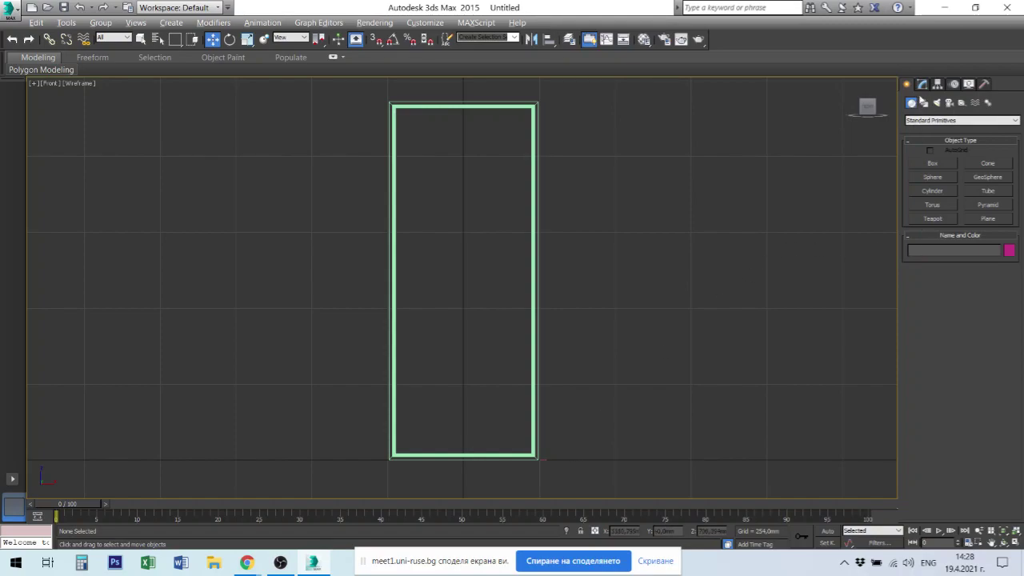
Draw a Box inside the door frame in the Front view and set its width to 400
click(924, 165)
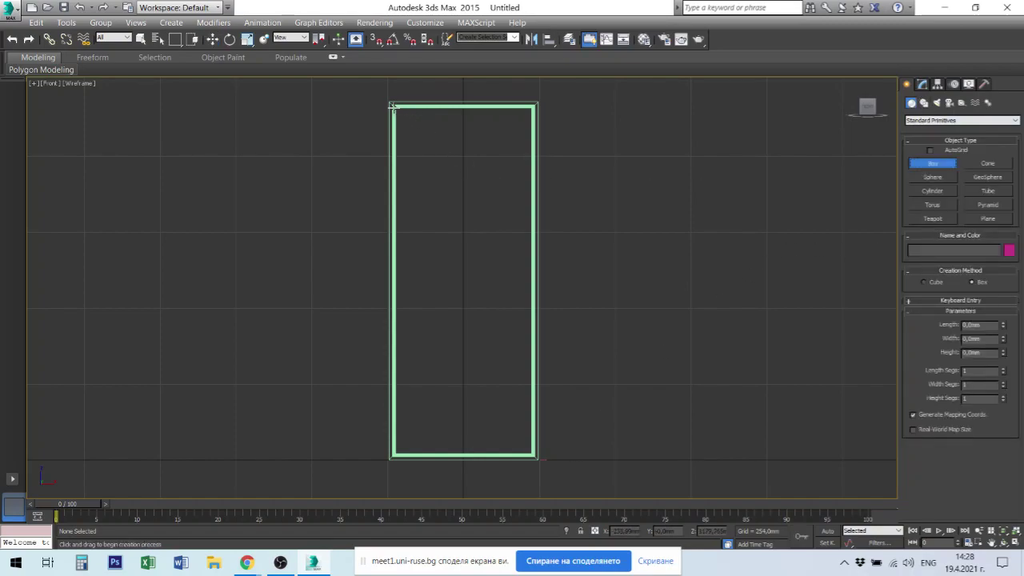
drag(393, 105, 535, 456)
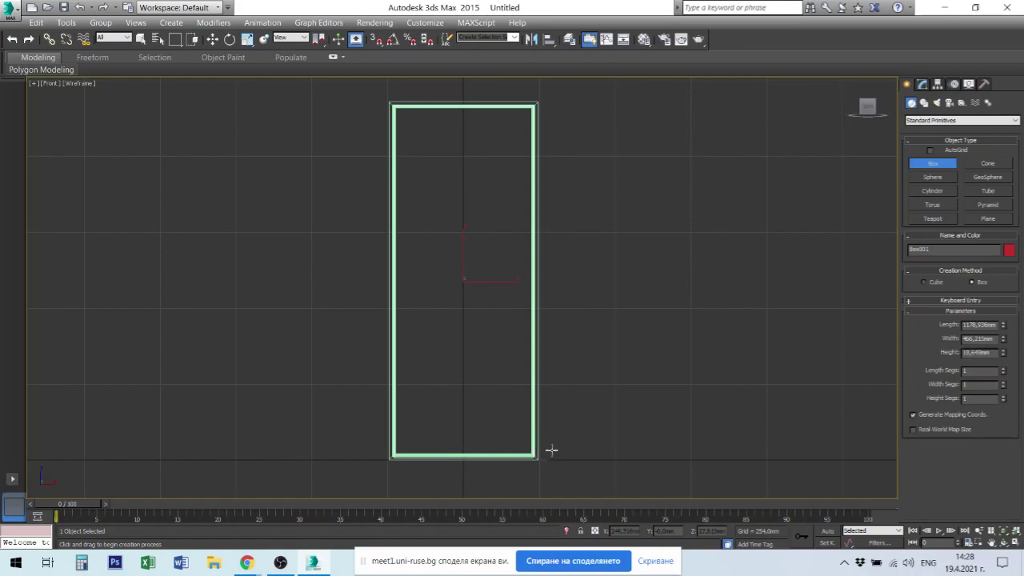
click(551, 450)
double_click(978, 339)
key(BackSpace)
text(470)
key(Return)
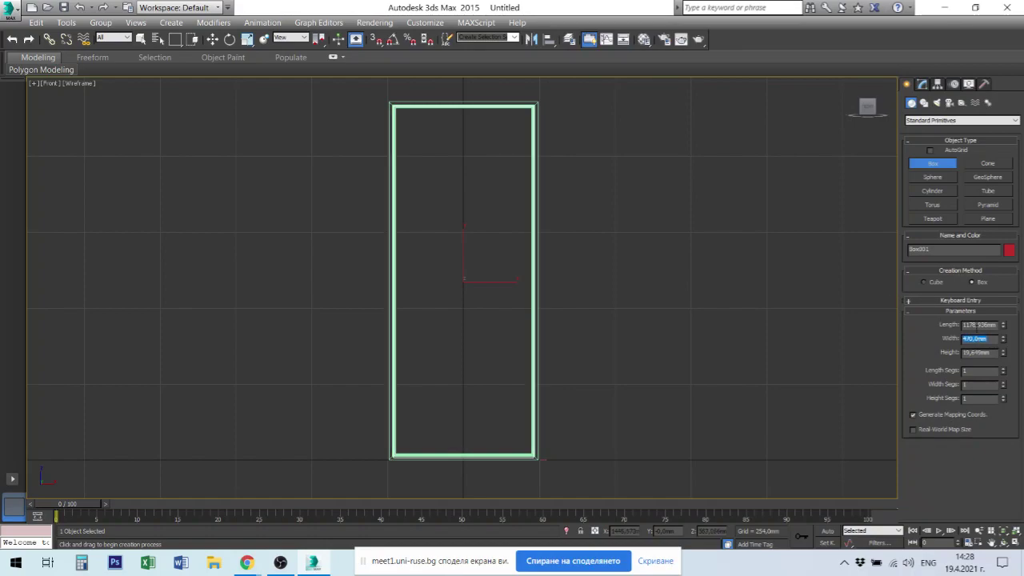
Set the box length to 1170 and height to 4, then return to four viewports
double_click(974, 324)
text(5)
key(Return)
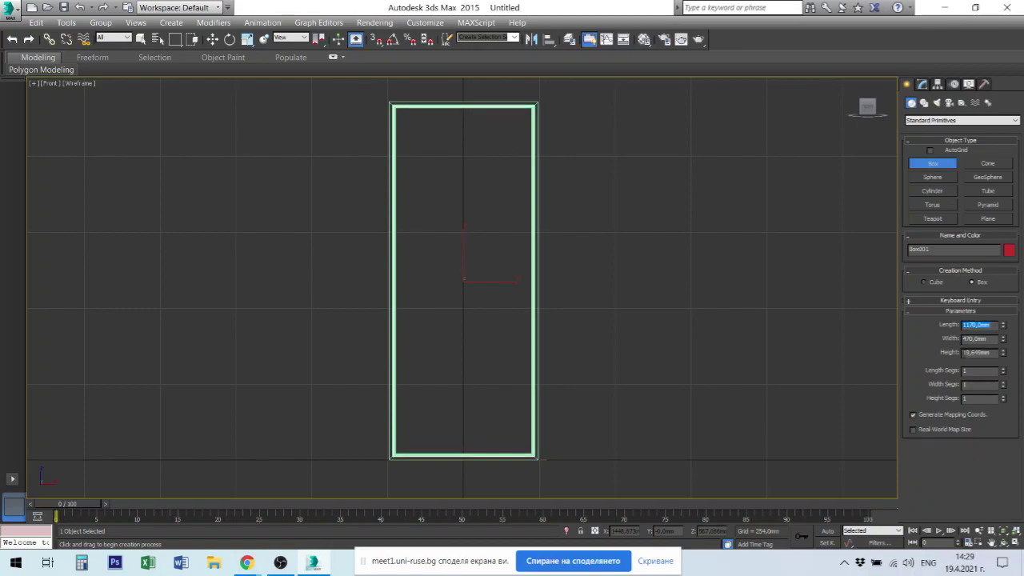
key(Tab)
key(Tab)
text(4)
key(Return)
key(alt+w)
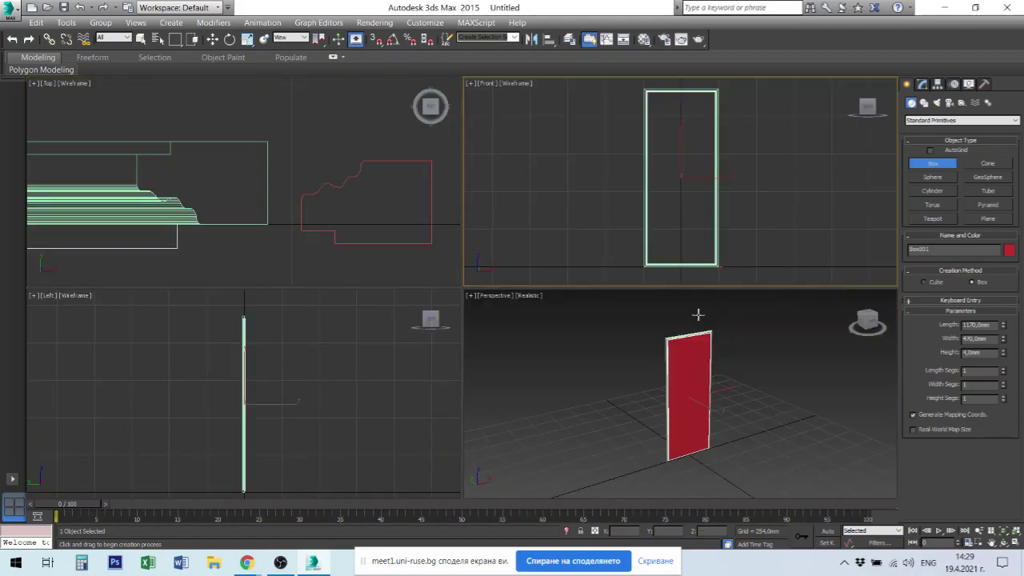
right_click(174, 244)
key(w)
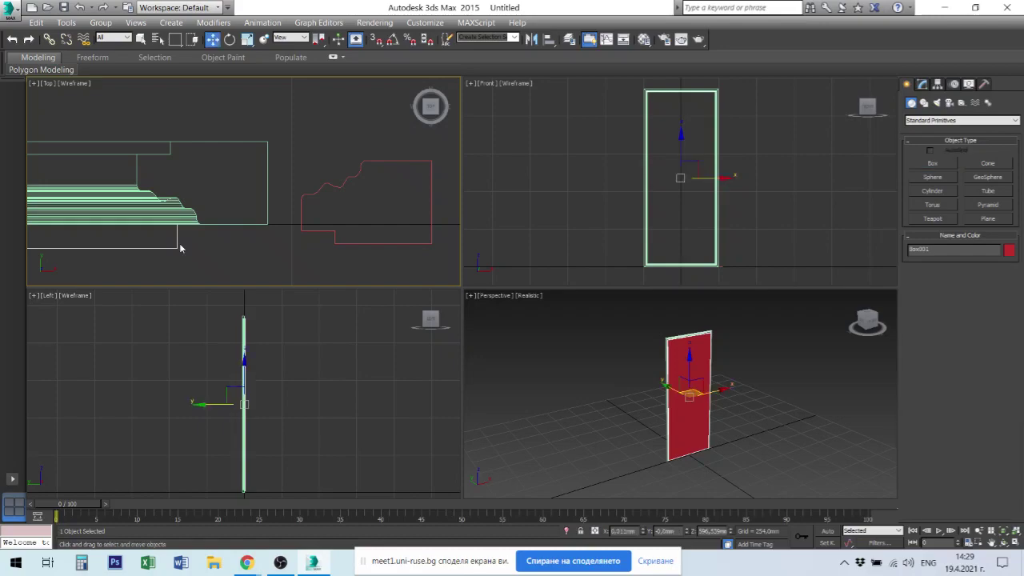
click(179, 245)
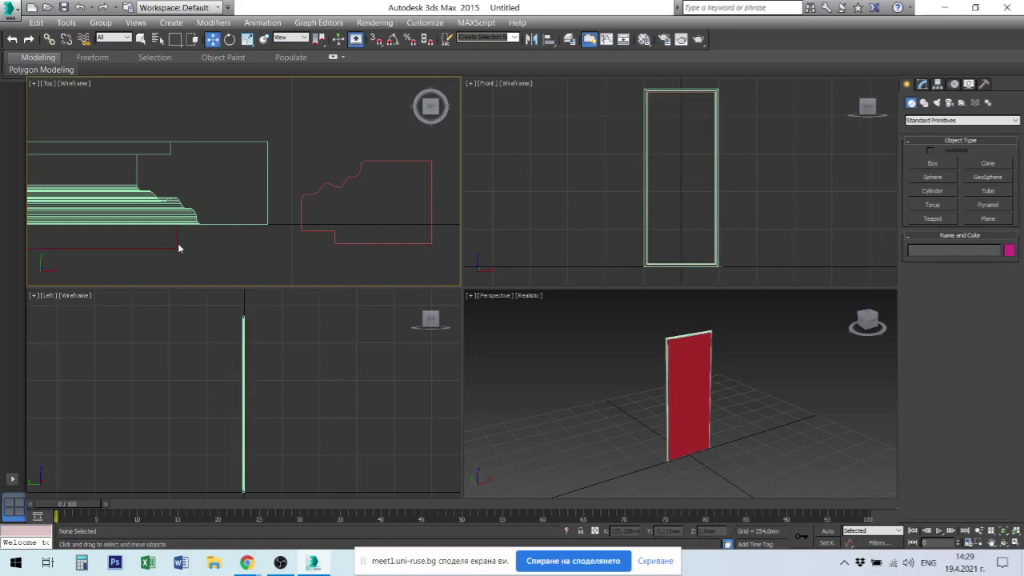
scroll(197, 251, down, 2)
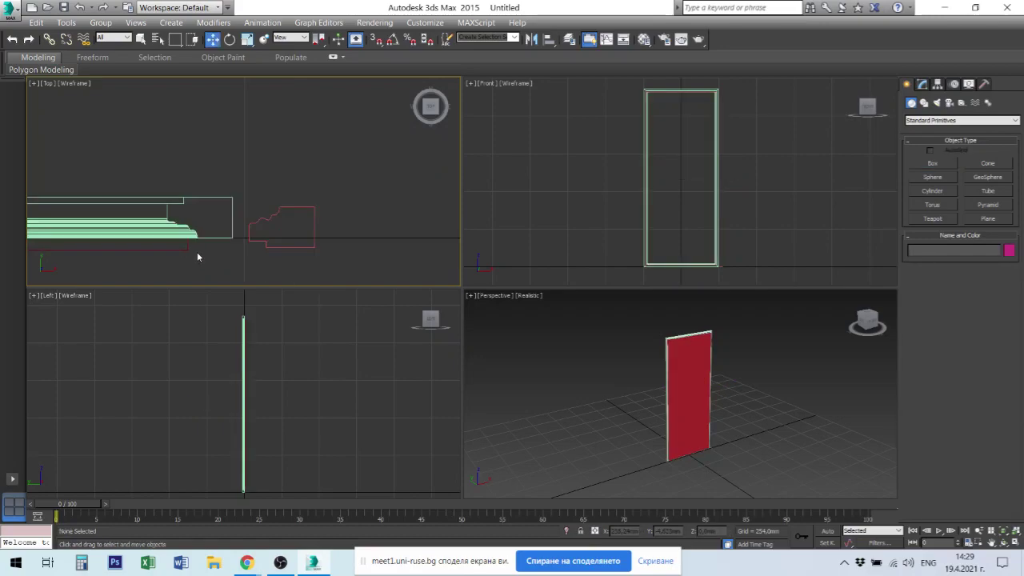
scroll(196, 251, up, 1)
mouse_move(213, 239)
middle_down()
mouse_move(466, 236)
mouse_move(505, 251)
middle_up()
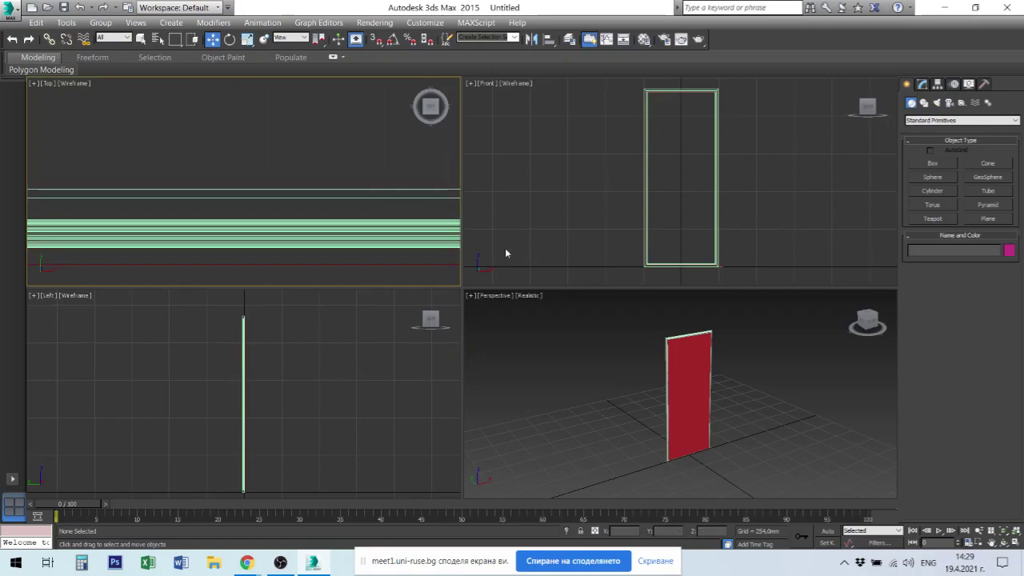
click(304, 263)
scroll(229, 230, down, 2)
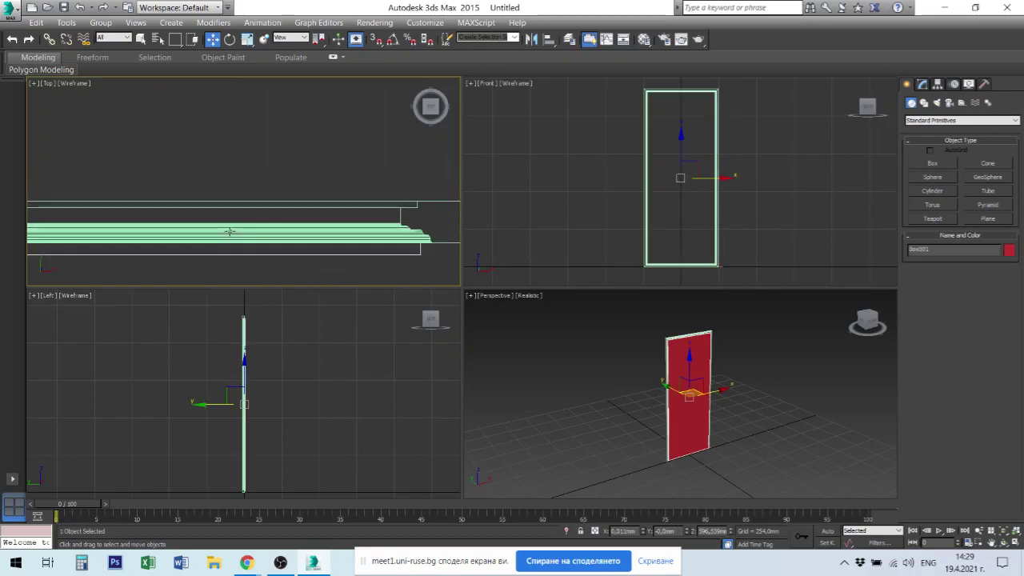
scroll(142, 211, down, 2)
middle_drag(142, 210, 236, 230)
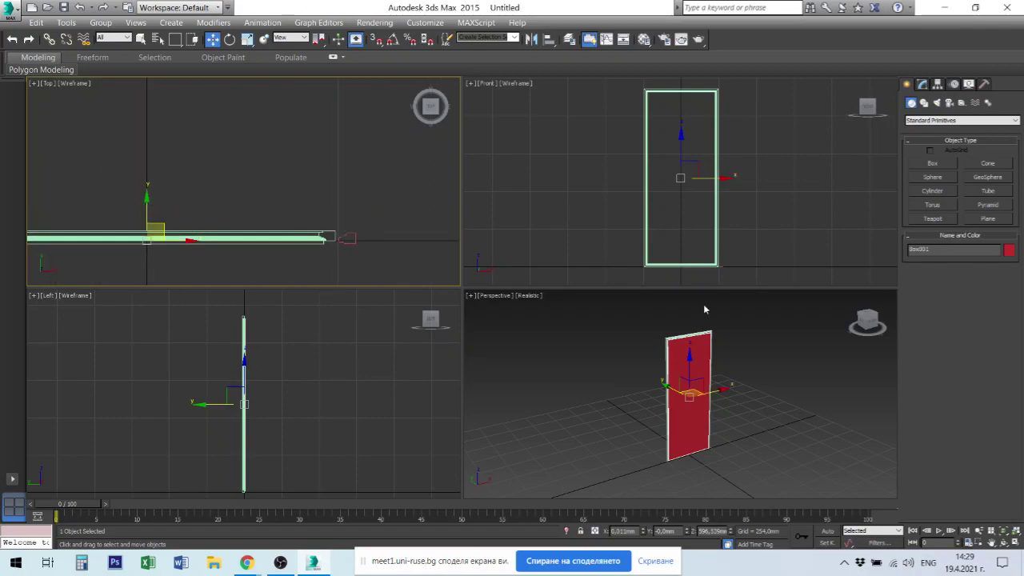
Align the box to Rectangle001 by its center with Y position unchecked, and apply
click(549, 38)
scroll(733, 363, up, 3)
scroll(680, 359, up, 3)
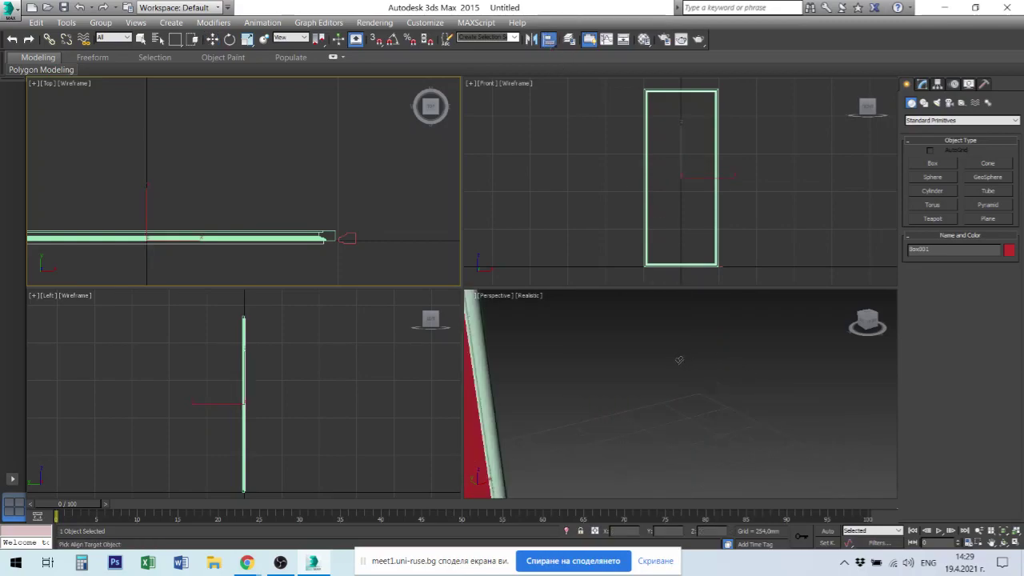
scroll(679, 360, down, 2)
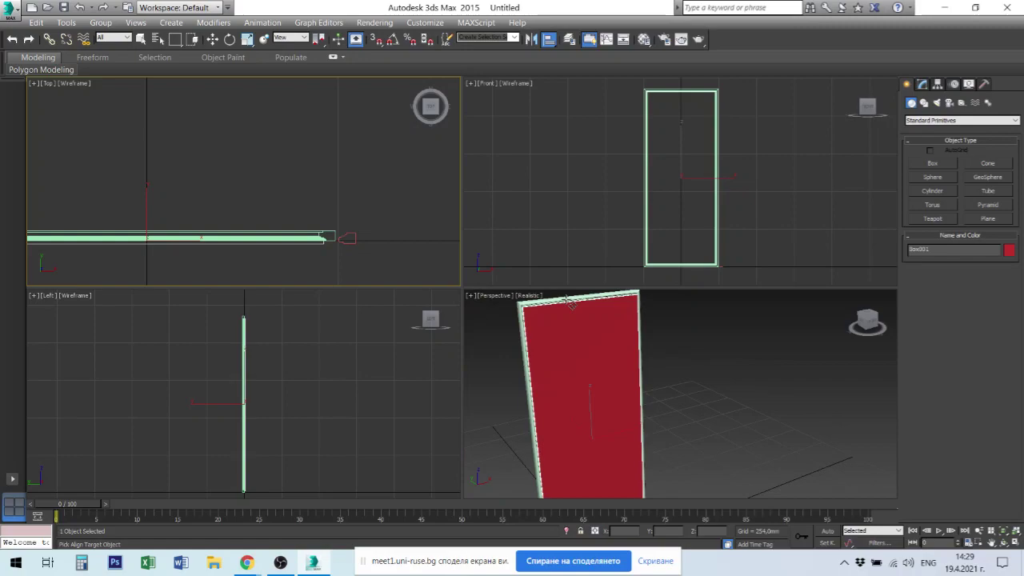
click(578, 304)
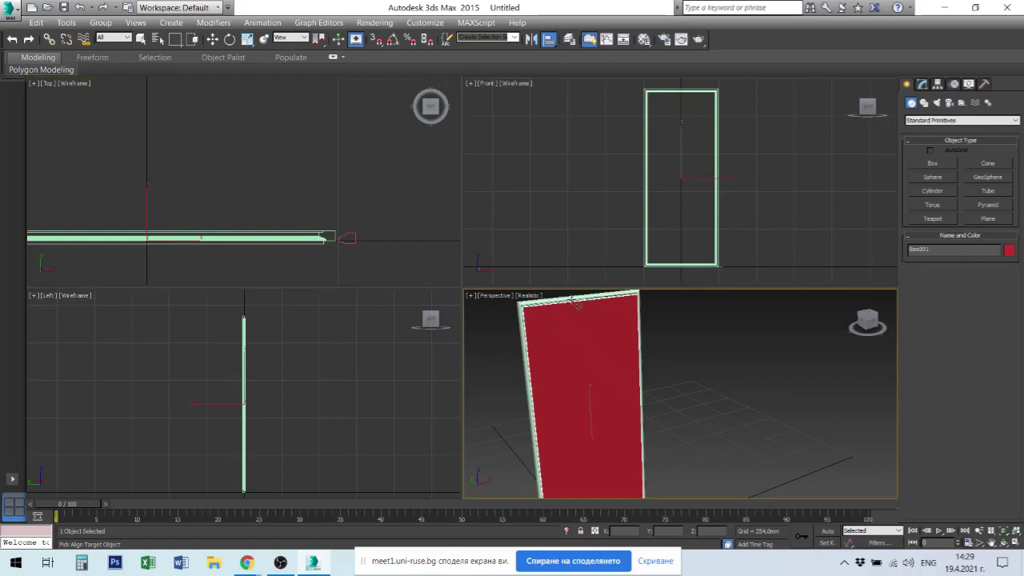
drag(535, 154, 360, 116)
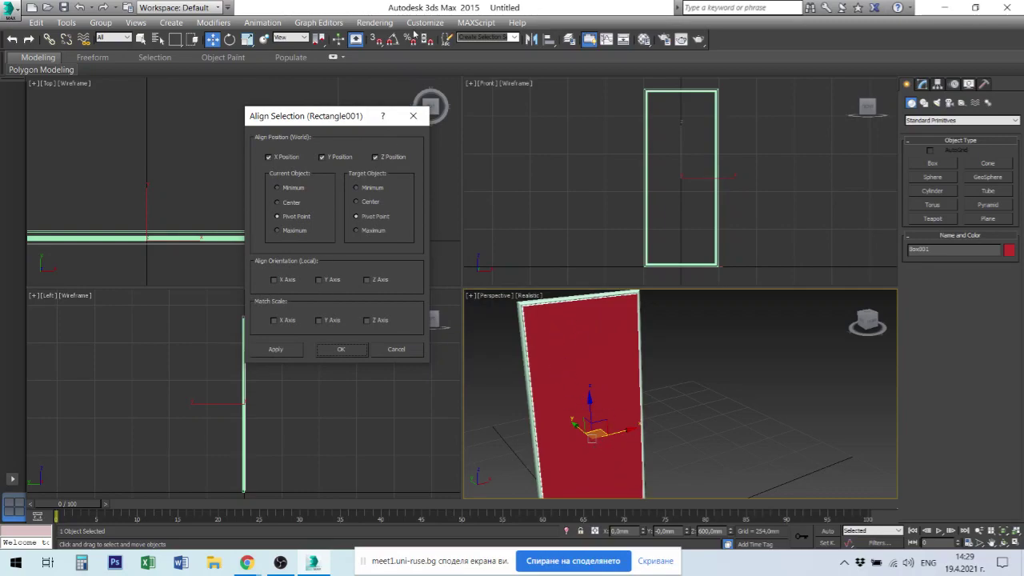
click(333, 157)
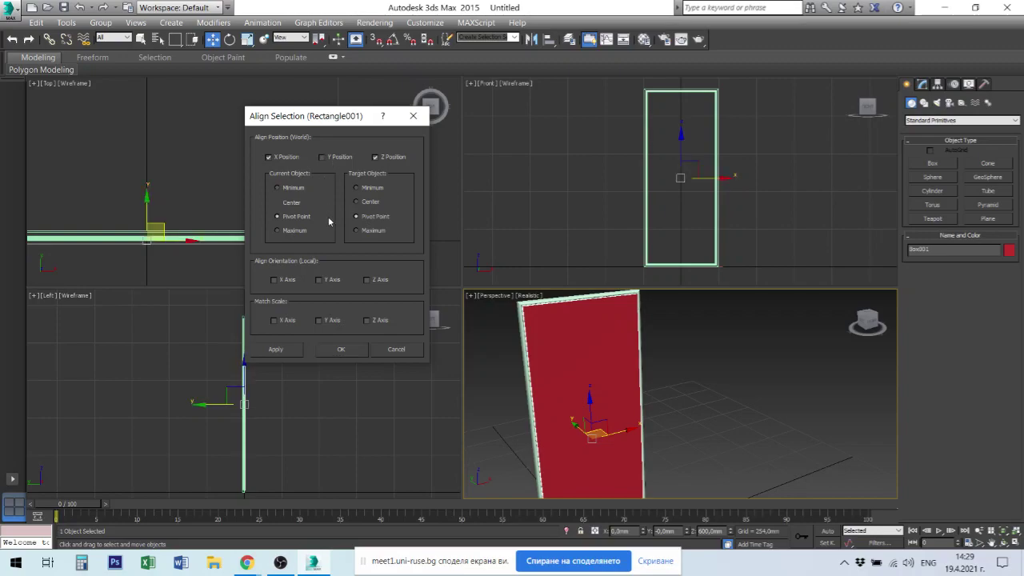
click(278, 204)
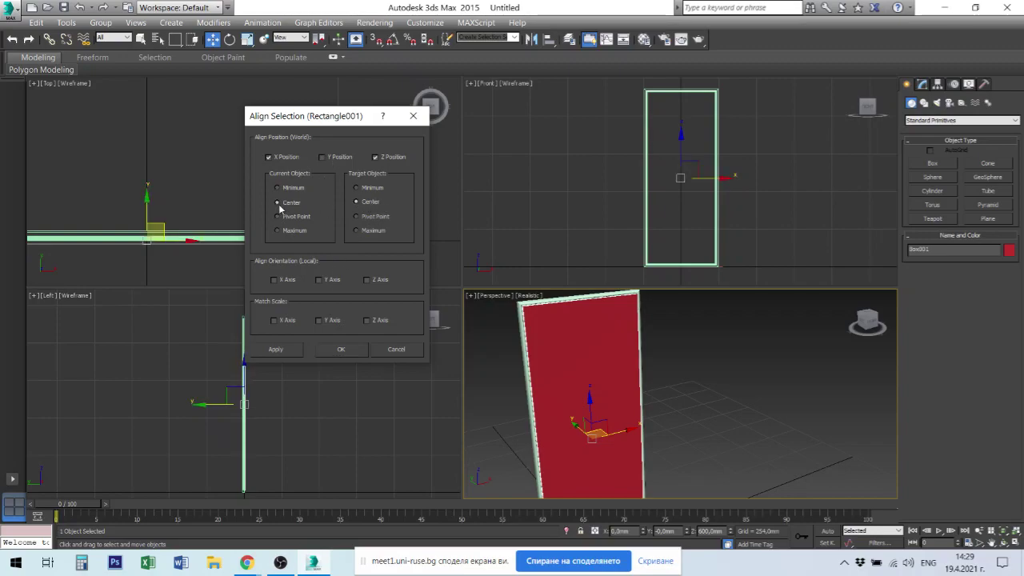
click(276, 350)
Check X and Y position, set Current and Target Object to Maximum, and click OK
click(269, 158)
click(326, 158)
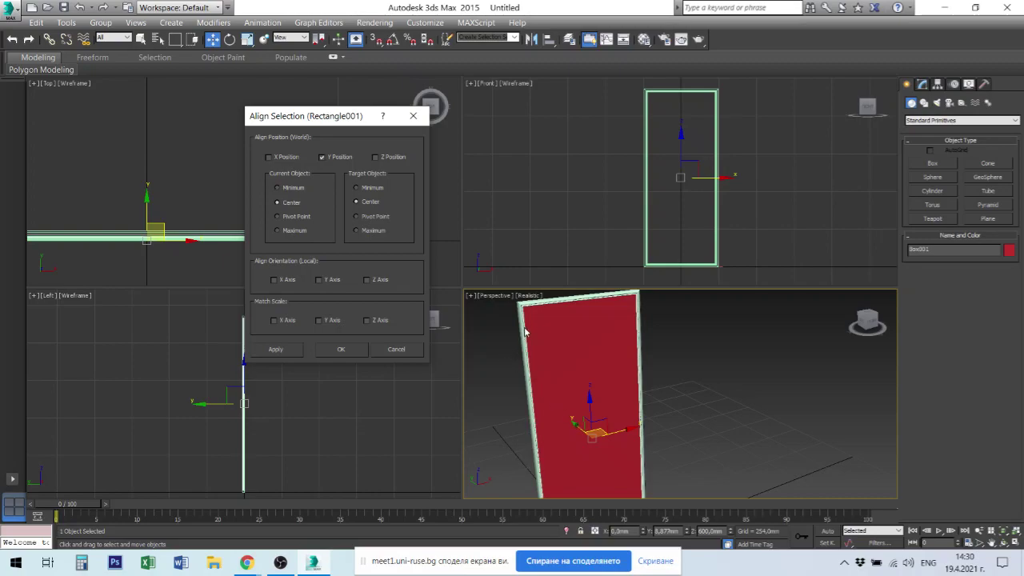
click(367, 235)
click(303, 234)
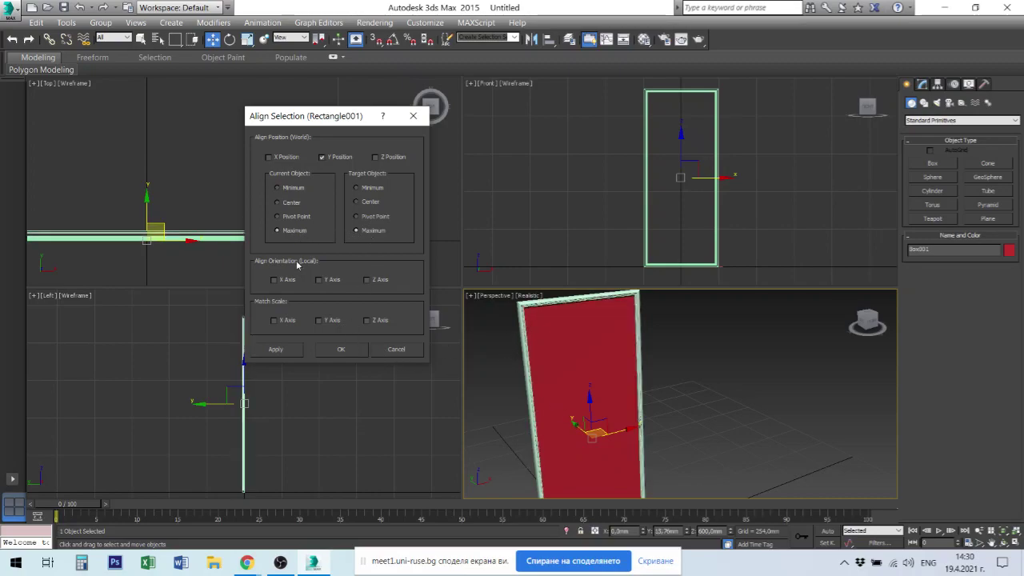
click(341, 349)
scroll(244, 245, down, 2)
scroll(320, 265, up, 2)
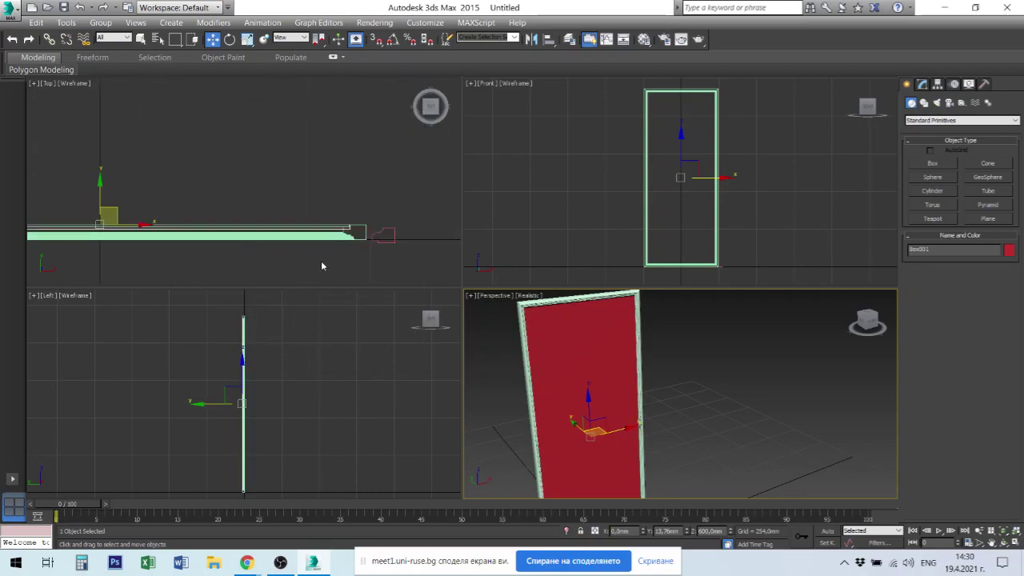
scroll(343, 229, up, 2)
scroll(308, 224, up, 3)
scroll(308, 224, up, 2)
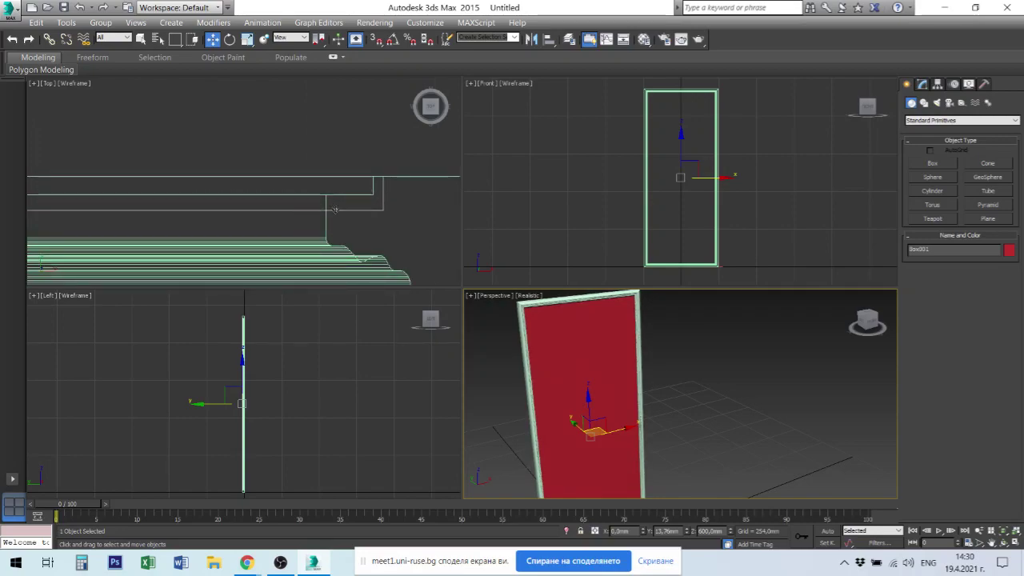
scroll(336, 210, down, 2)
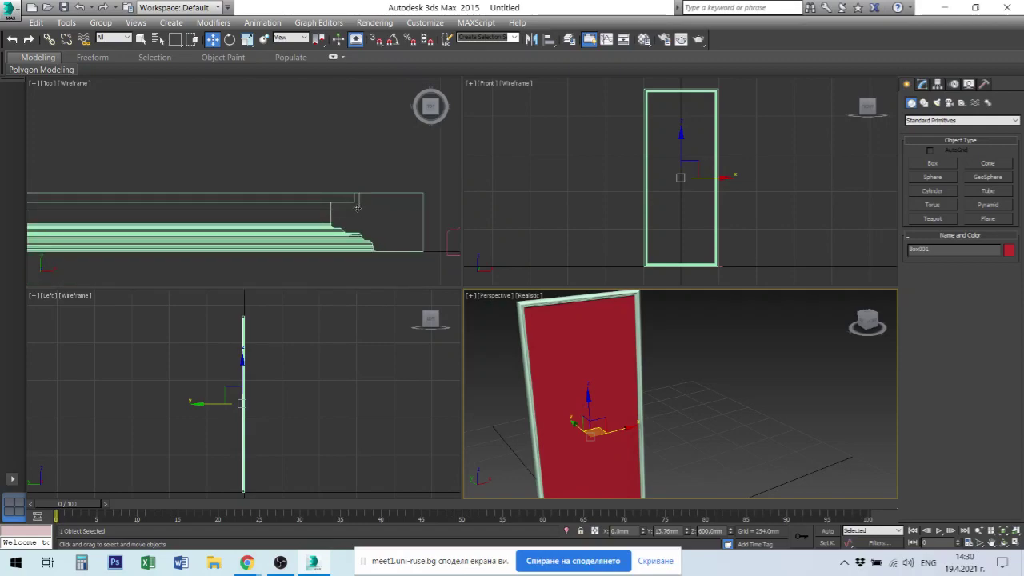
click(296, 193)
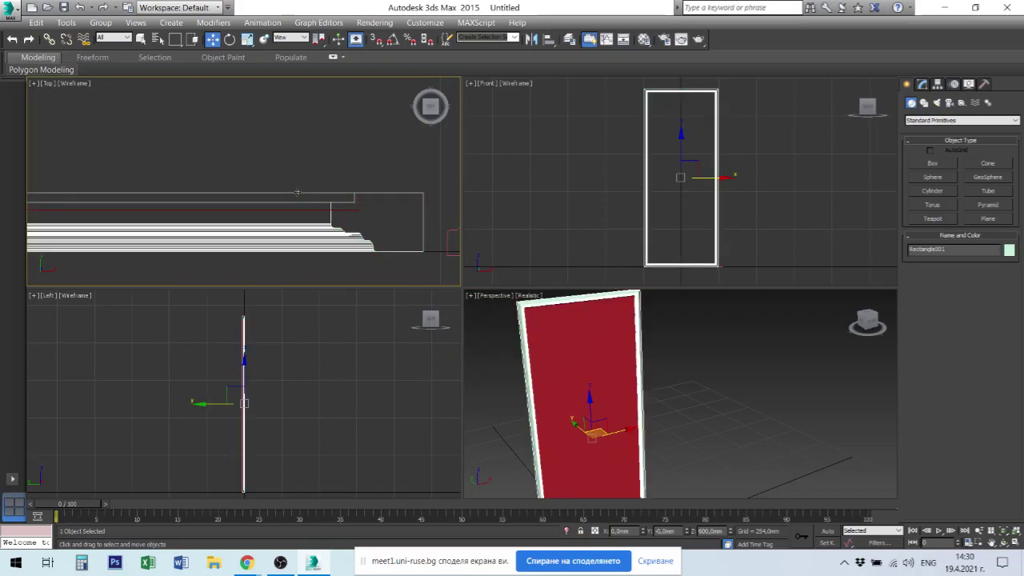
click(356, 209)
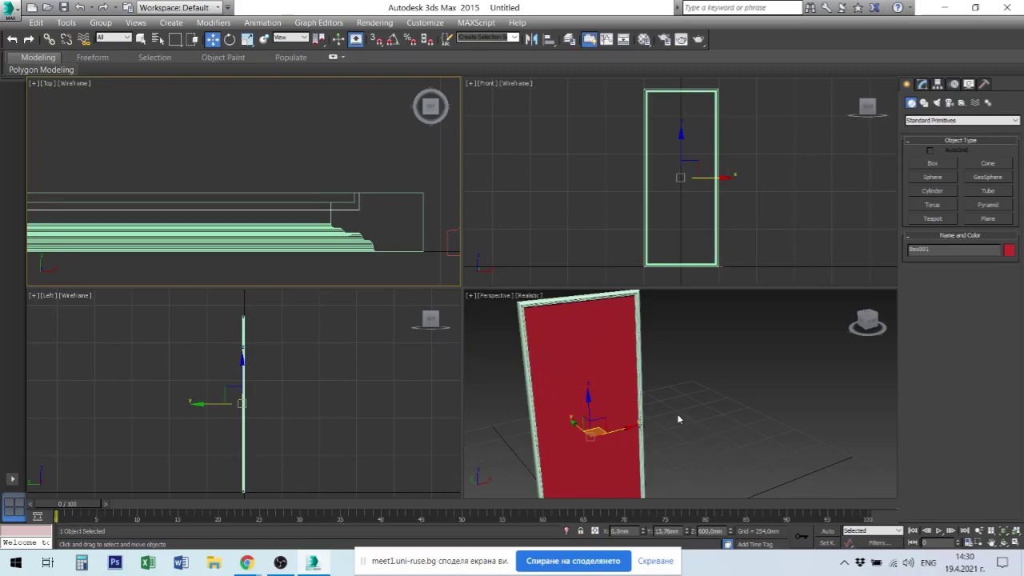
mouse_move(733, 447)
alt+middle_down()
mouse_move(755, 393)
mouse_move(780, 384)
alt+middle_up()
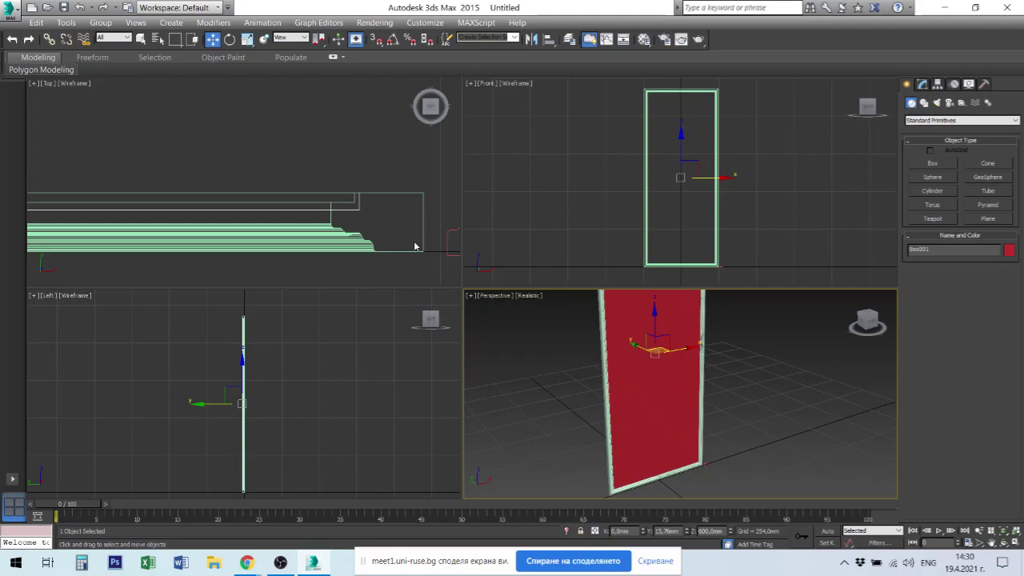
click(352, 200)
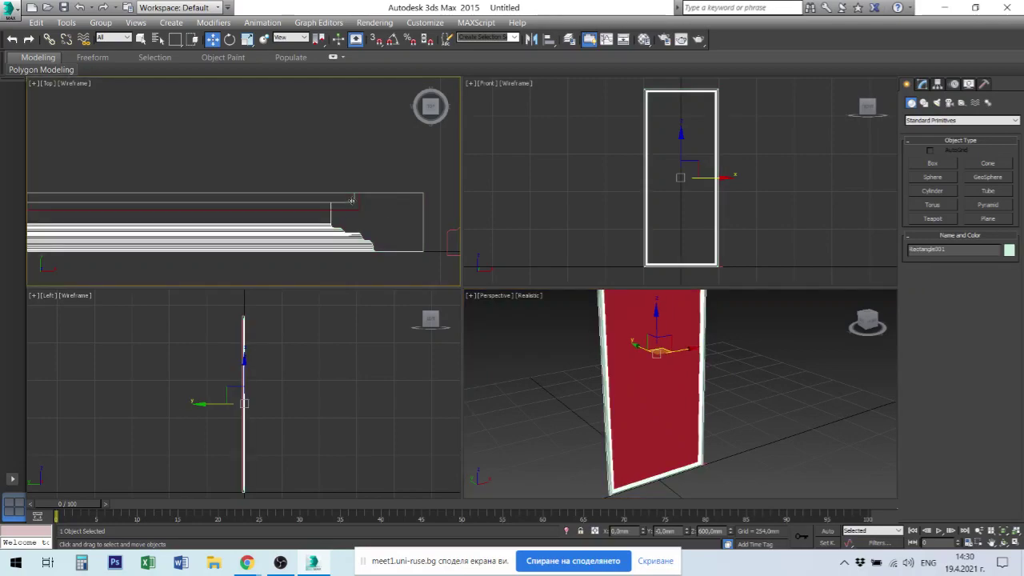
scroll(354, 204, down, 3)
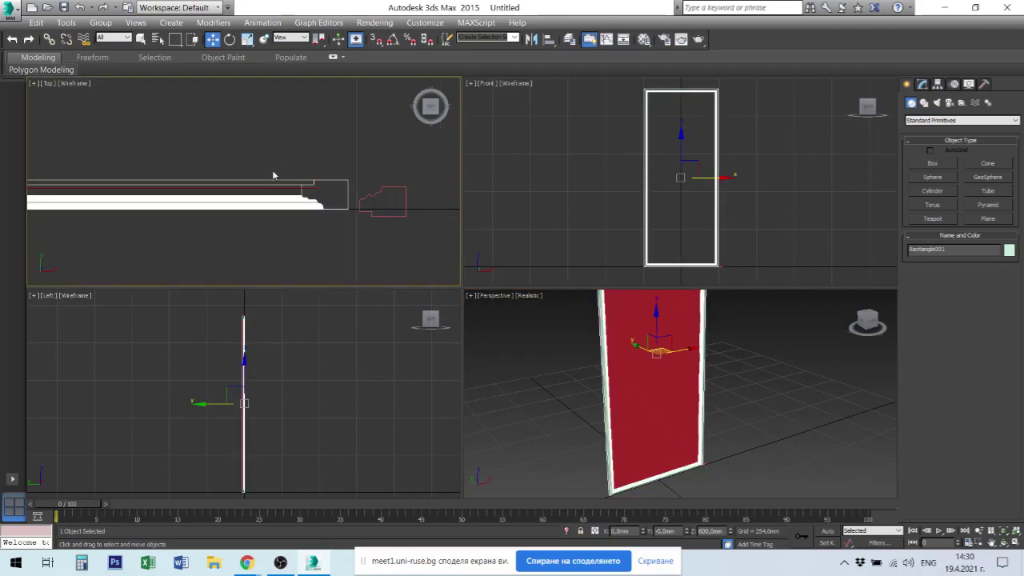
mouse_move(274, 173)
middle_down()
mouse_move(192, 174)
mouse_move(267, 196)
middle_up()
scroll(272, 200, up, 2)
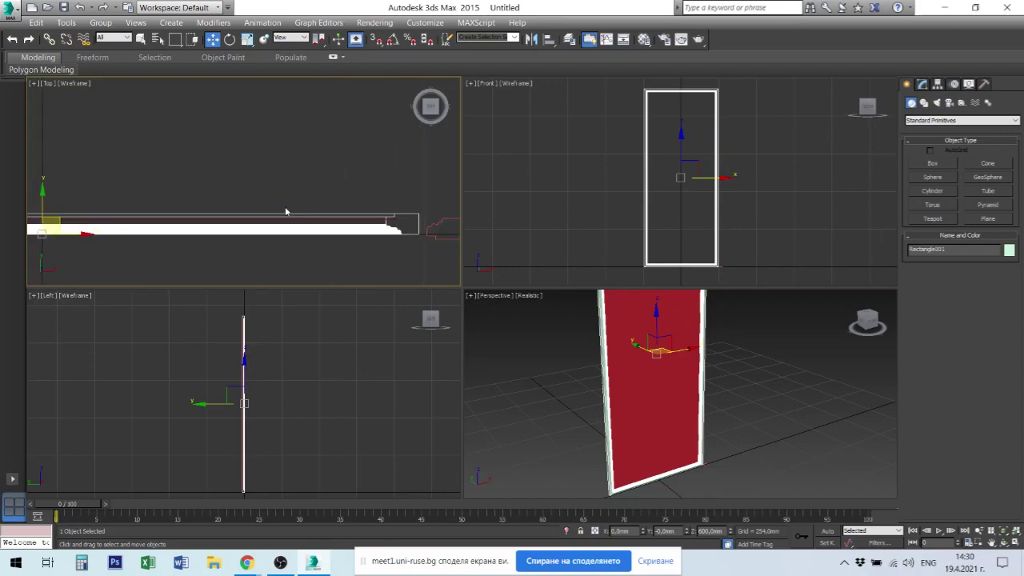
scroll(147, 218, up, 1)
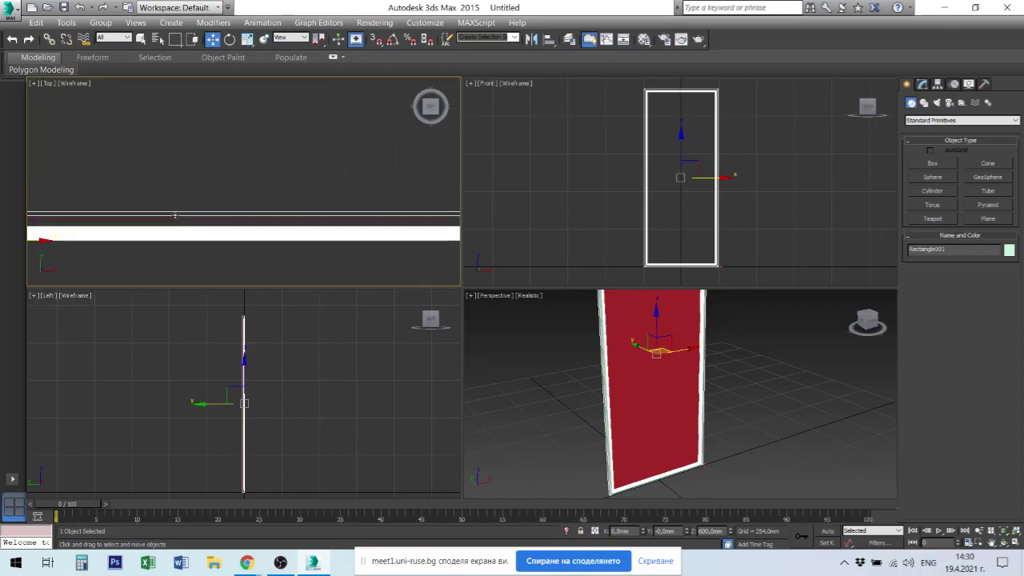
scroll(274, 228, down, 1)
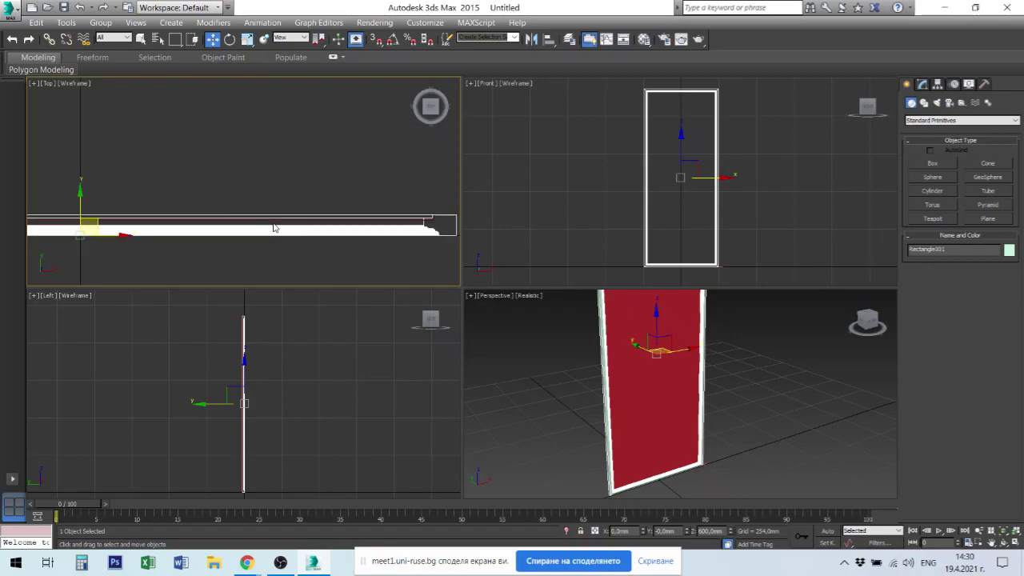
scroll(274, 229, down, 1)
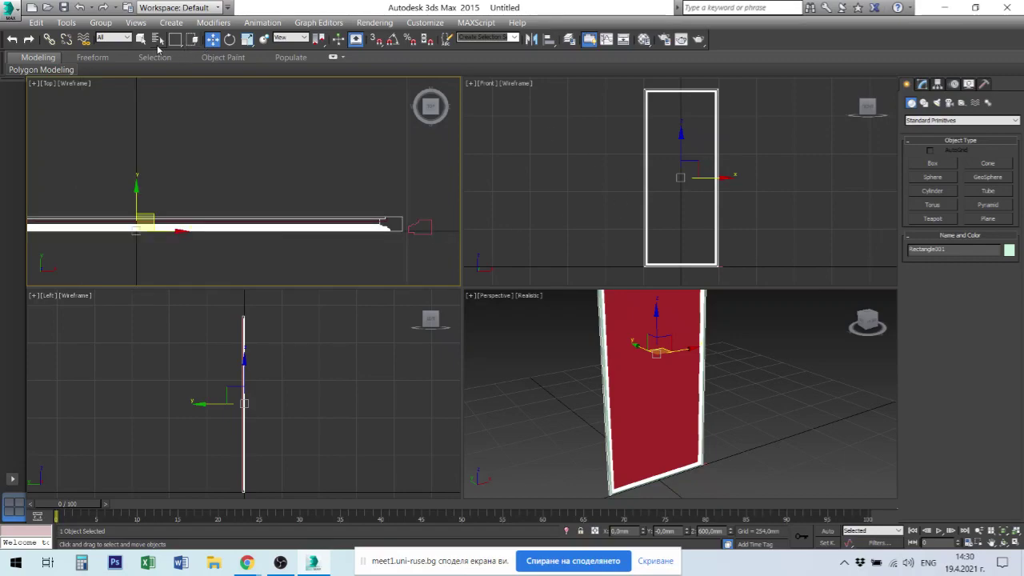
Select Box001 from the scene list and clone it as a Copy named Box002
click(157, 38)
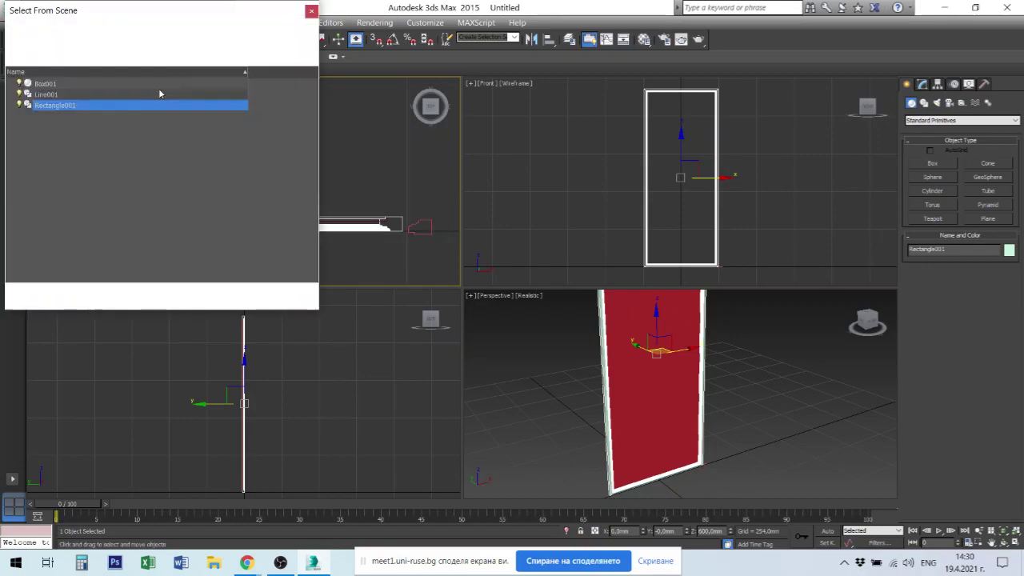
click(56, 87)
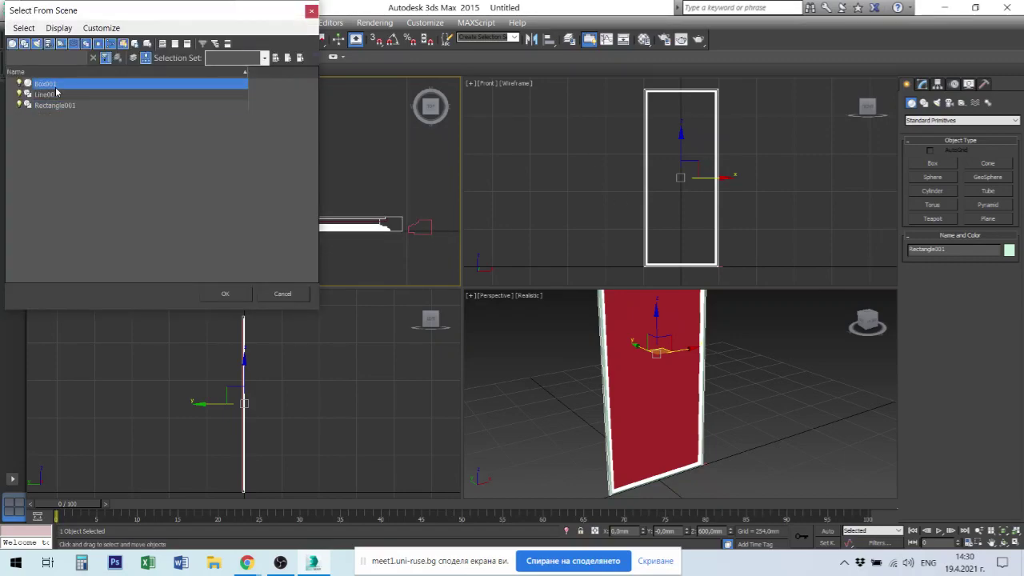
click(228, 294)
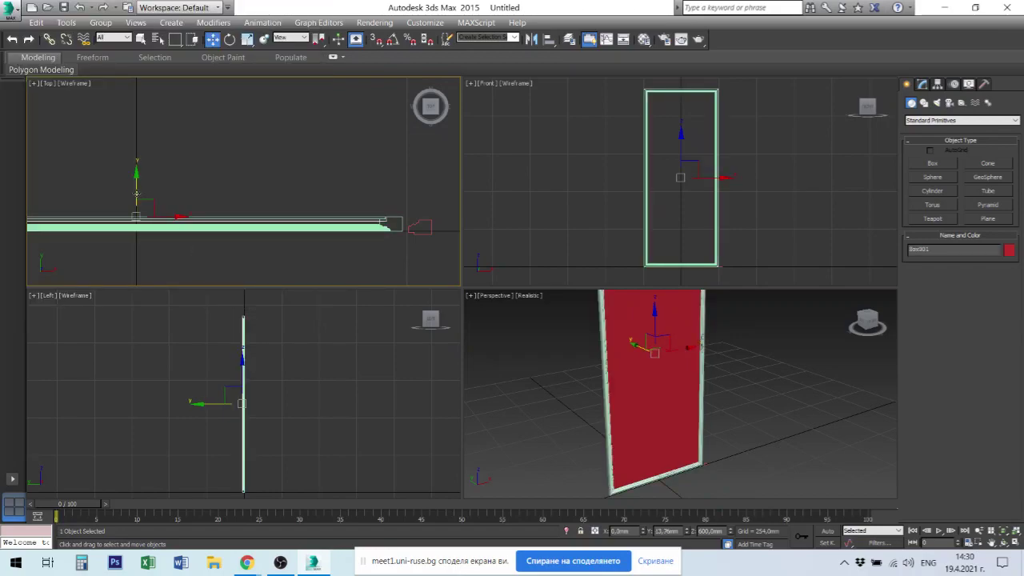
shift+drag(136, 194, 145, 197)
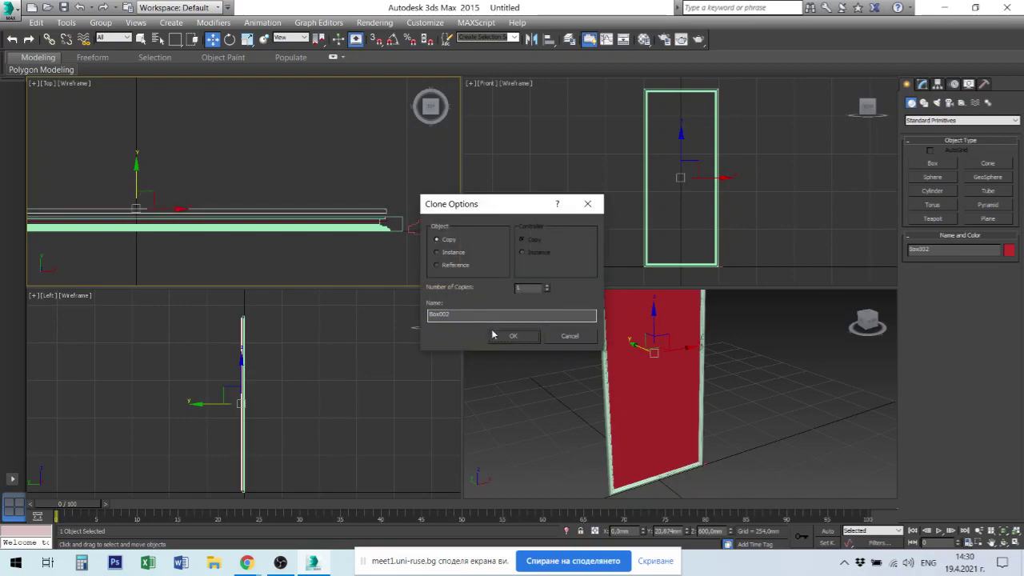
click(516, 337)
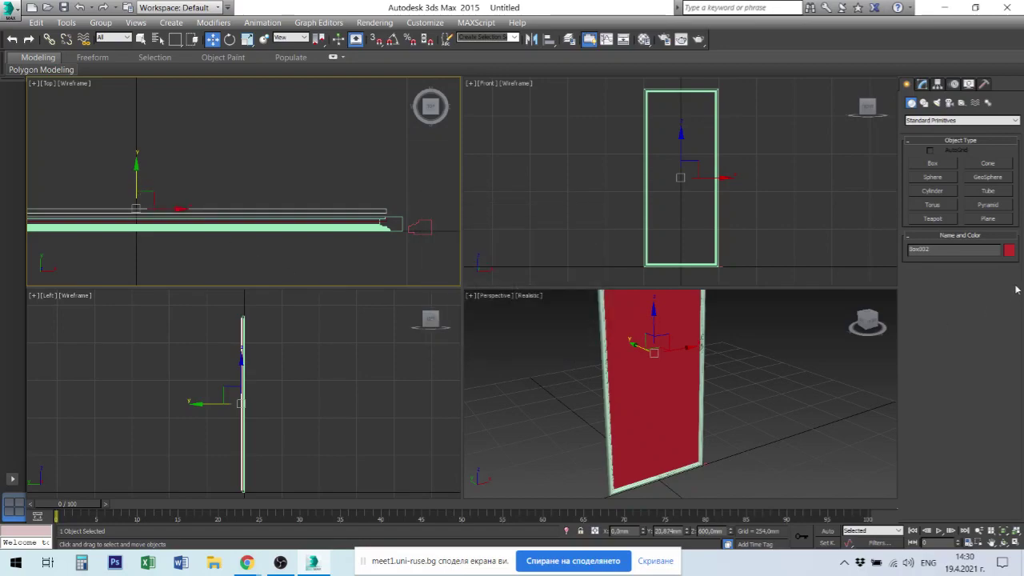
Set Box002's height to 1 mm, length to 1200 mm and width to 500 mm
click(922, 84)
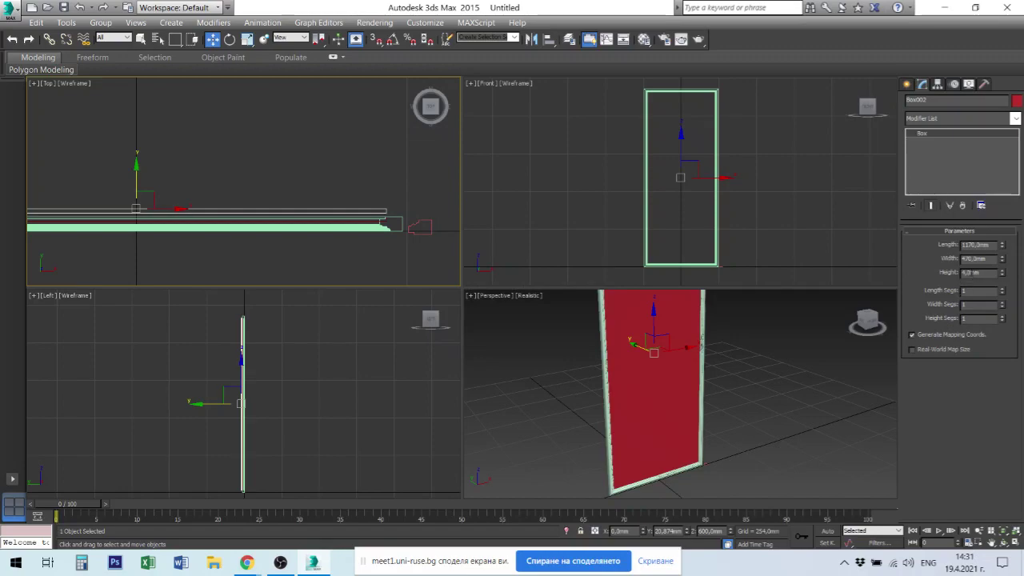
double_click(971, 273)
text(1)
key(Return)
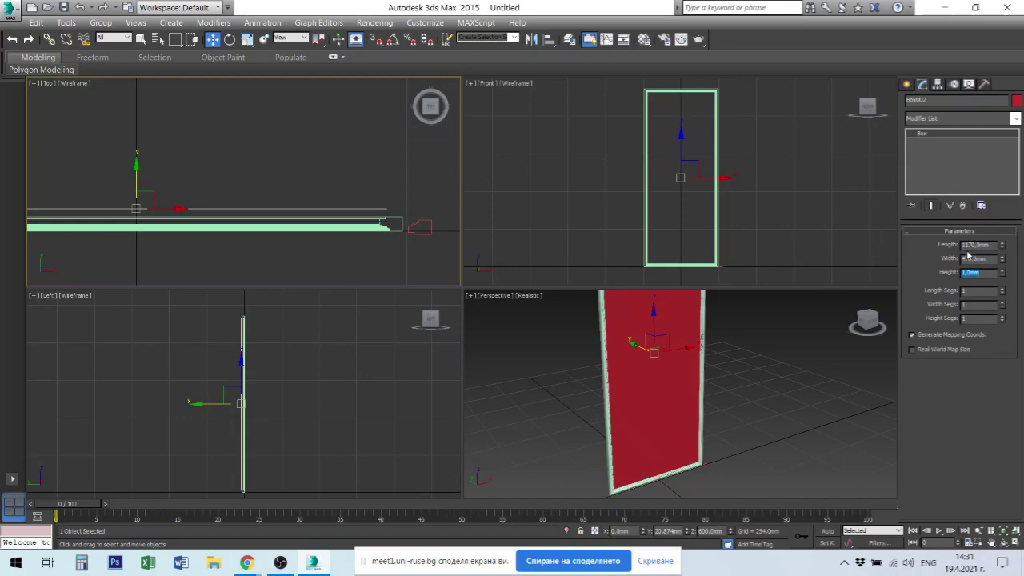
click(966, 246)
text(120)
key(Return)
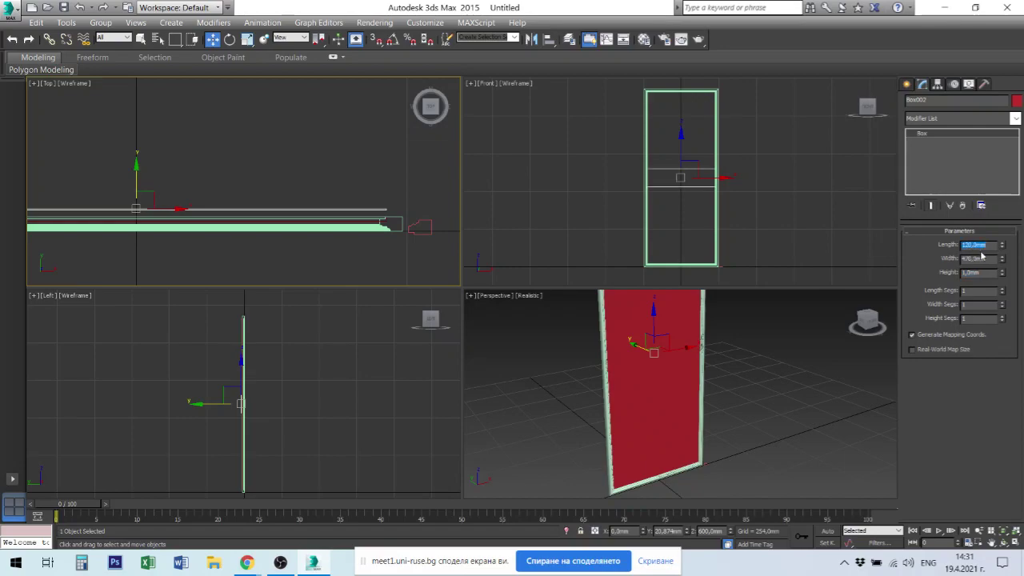
click(963, 246)
double_click(964, 247)
text(1200)
key(Tab)
text(500)
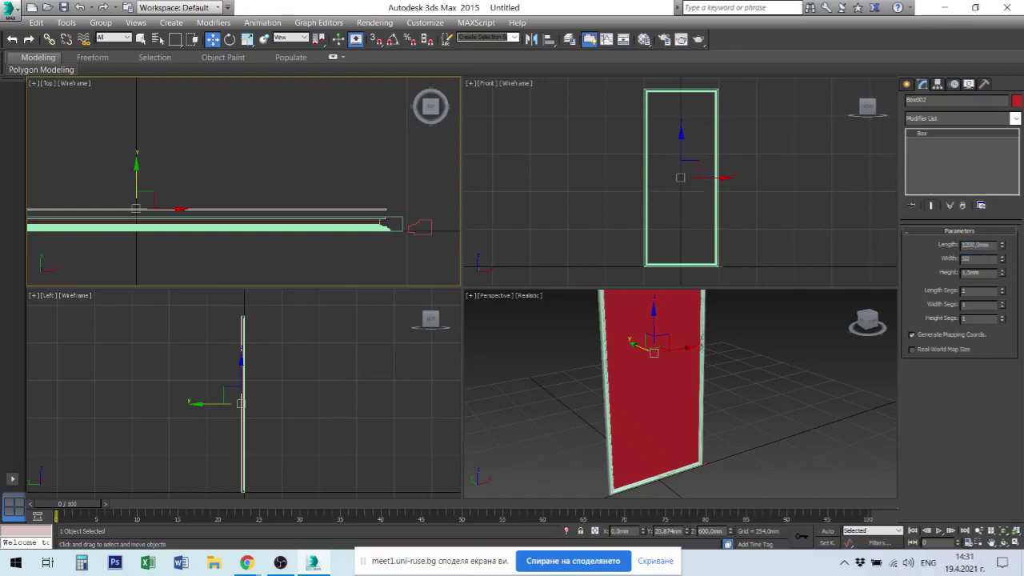
key(Return)
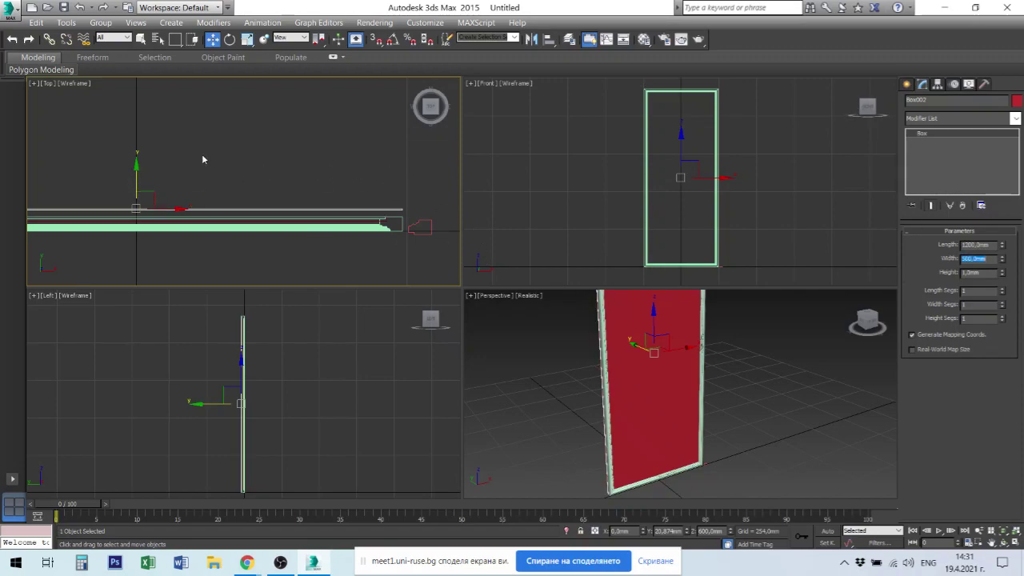
Drag the copied panel down along Y toward zero
drag(136, 167, 136, 170)
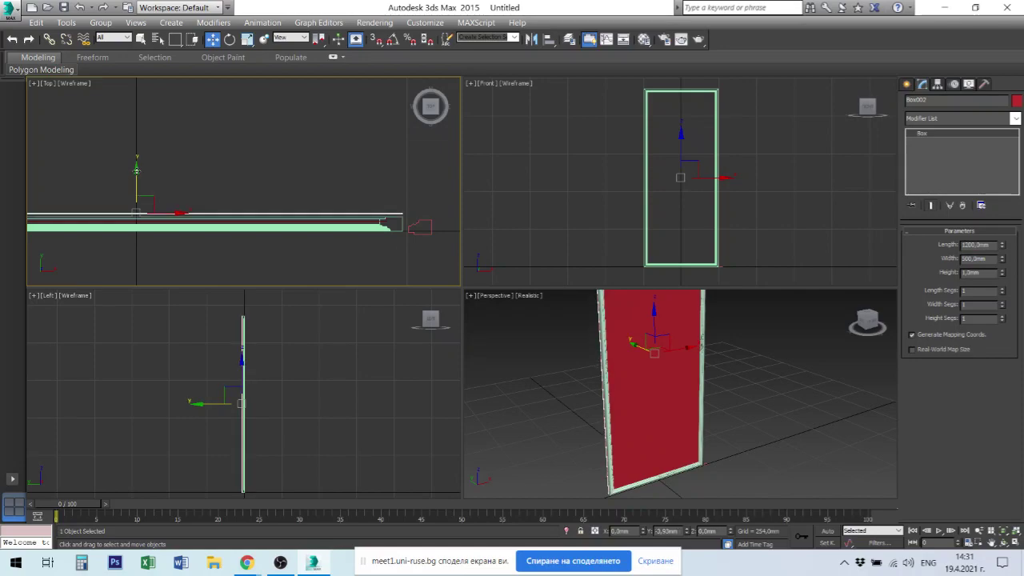
scroll(284, 215, up, 2)
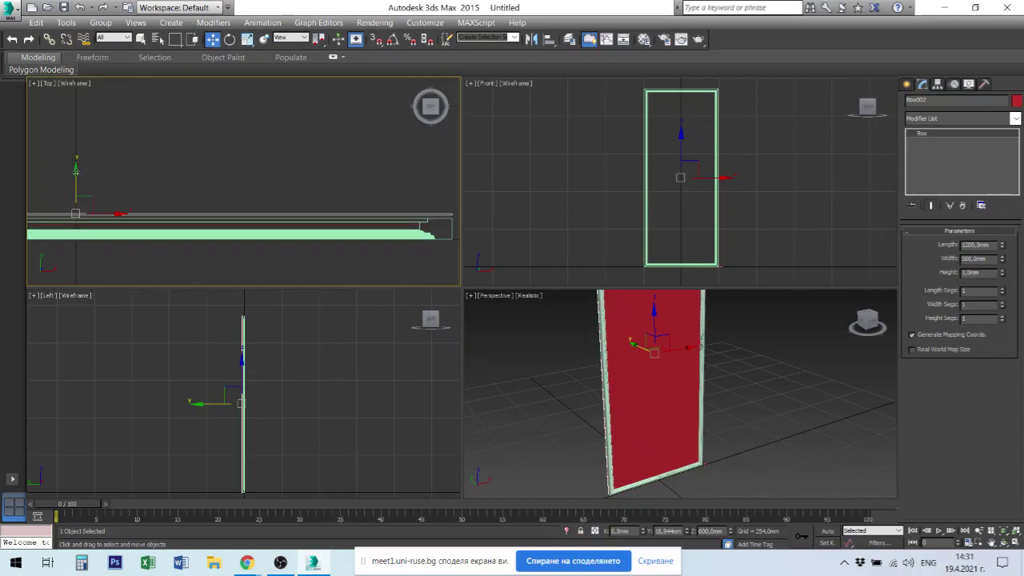
drag(76, 170, 76, 174)
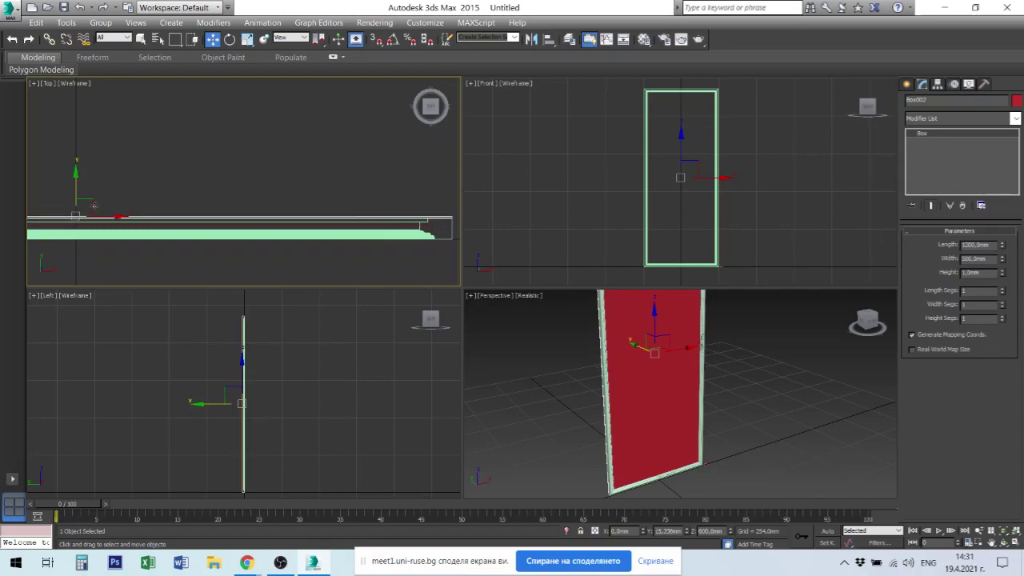
scroll(93, 206, up, 2)
middle_drag(167, 197, 248, 191)
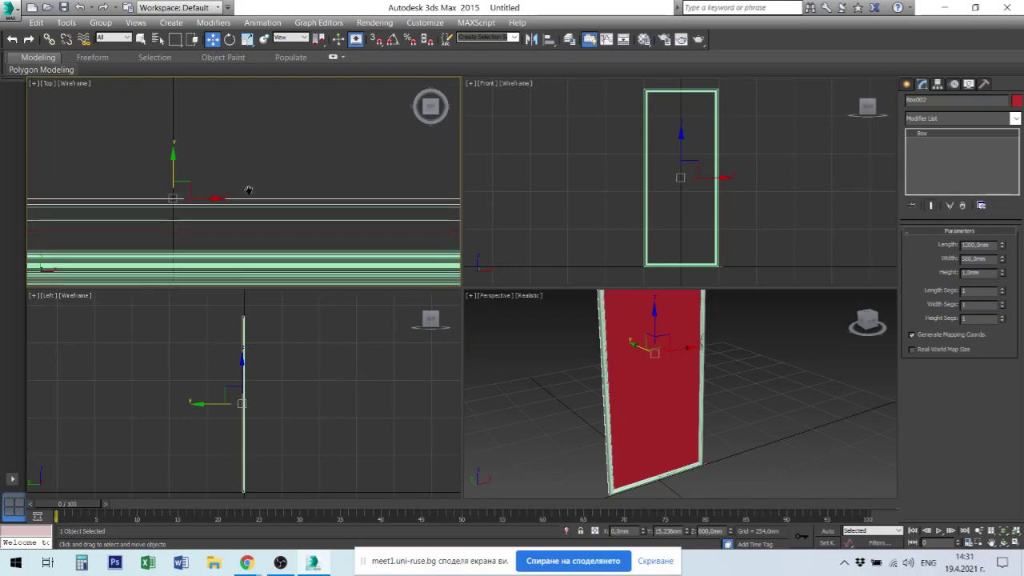
scroll(741, 429, down, 3)
alt+middle_drag(714, 430, 822, 435)
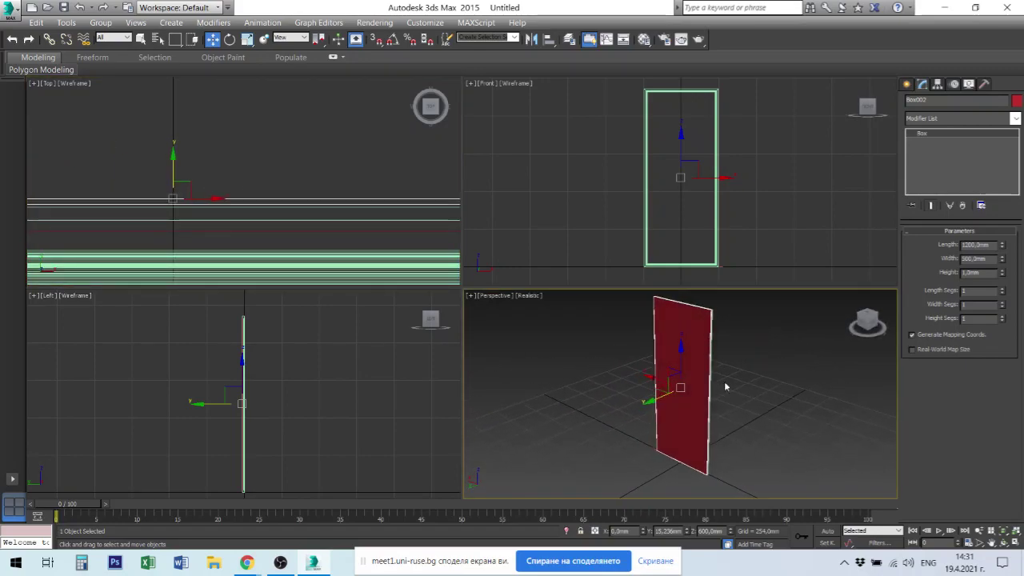
scroll(704, 315, up, 3)
scroll(704, 316, up, 3)
Select Box002 and set its Y position to exactly 0
click(701, 316)
mouse_move(700, 321)
alt+middle_down()
mouse_move(697, 366)
mouse_move(704, 338)
alt+middle_up()
mouse_move(717, 392)
alt+middle_down()
mouse_move(734, 342)
mouse_move(726, 338)
alt+middle_up()
click(708, 352)
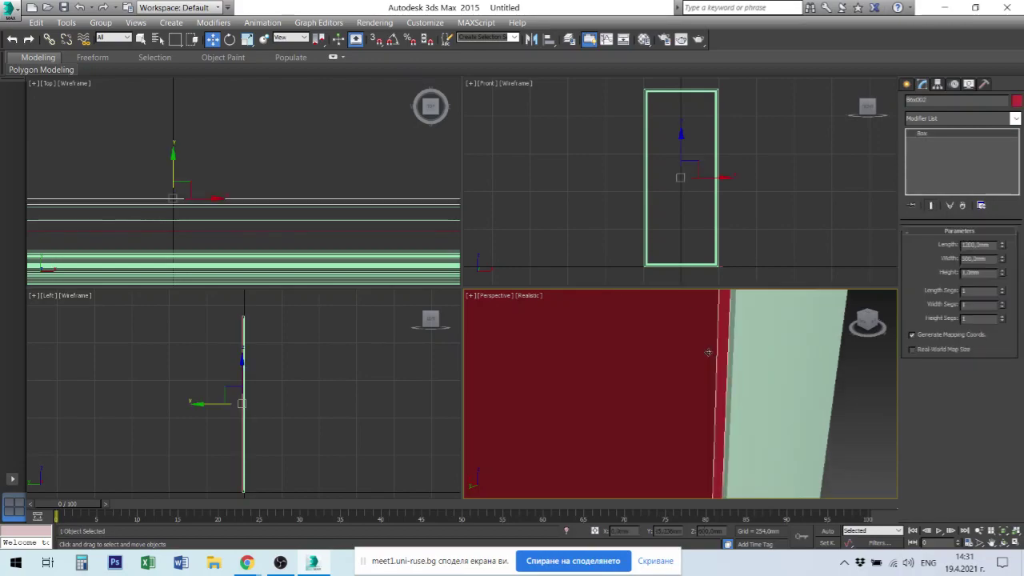
double_click(666, 530)
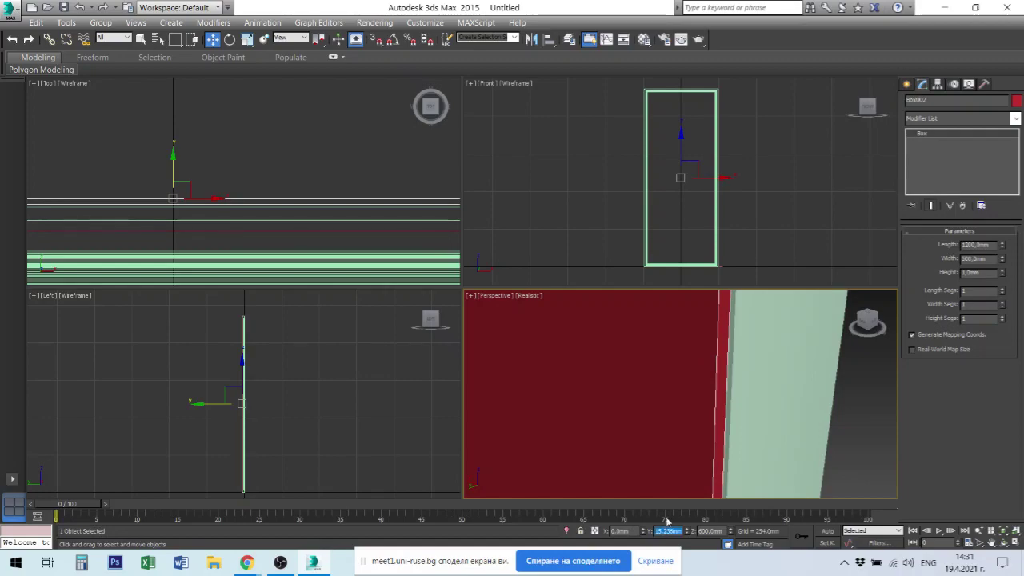
text(0)
key(Return)
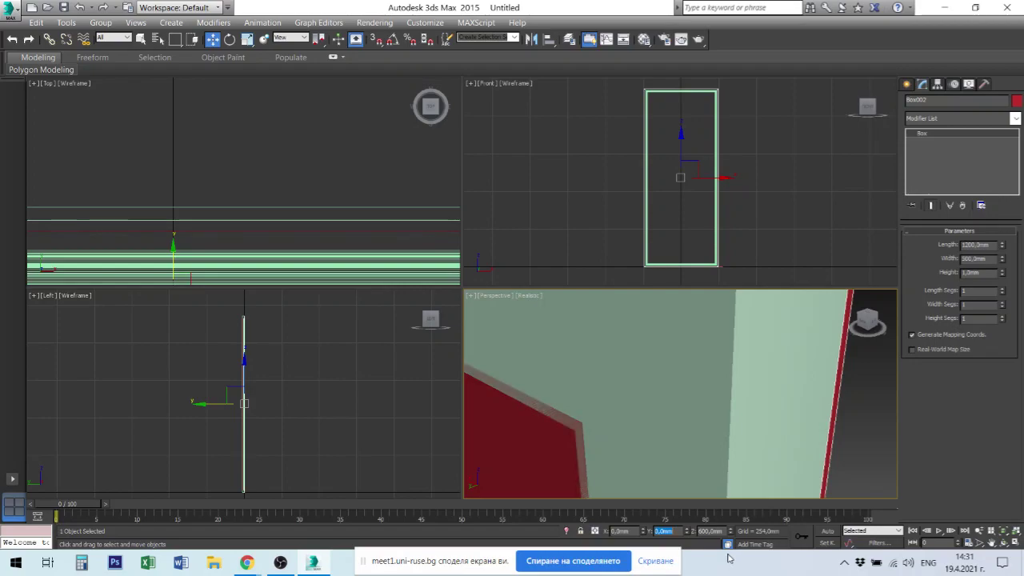
Undo the accidental change to the panel box, then make Perspective the active viewport
click(572, 190)
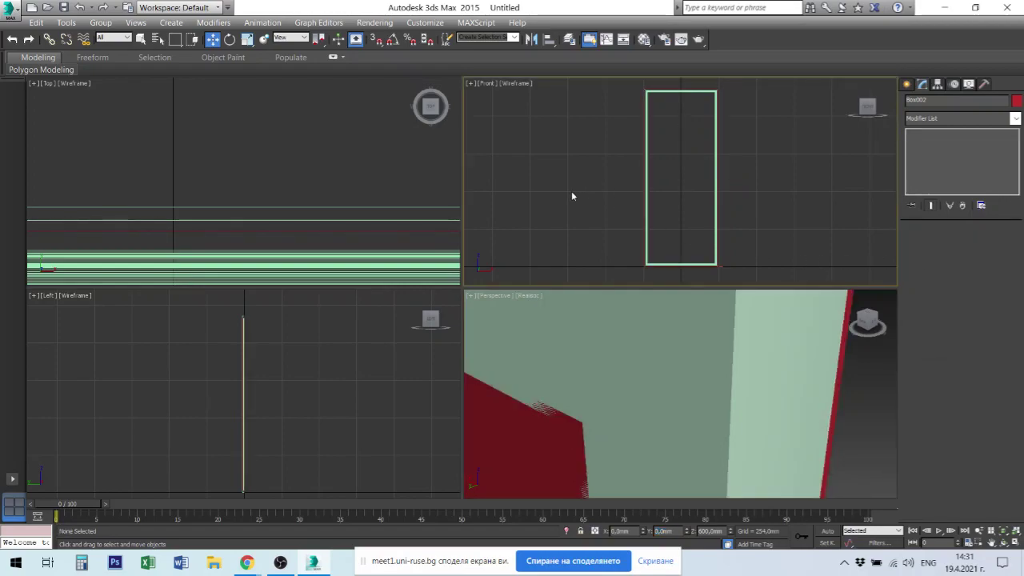
key(ctrl+z)
key(ctrl+z)
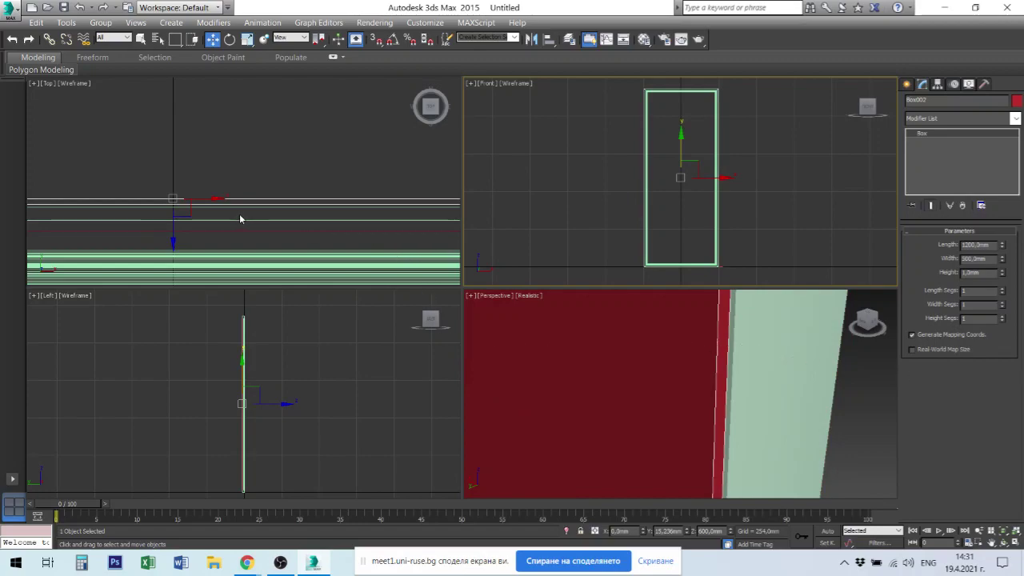
scroll(336, 222, down, 2)
scroll(336, 222, down, 3)
scroll(334, 221, down, 1)
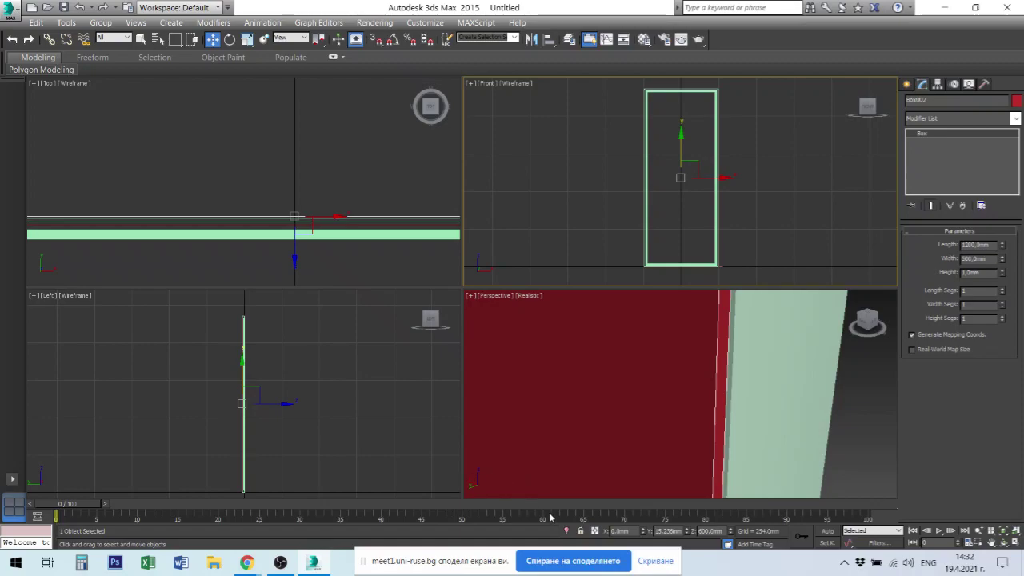
click(646, 351)
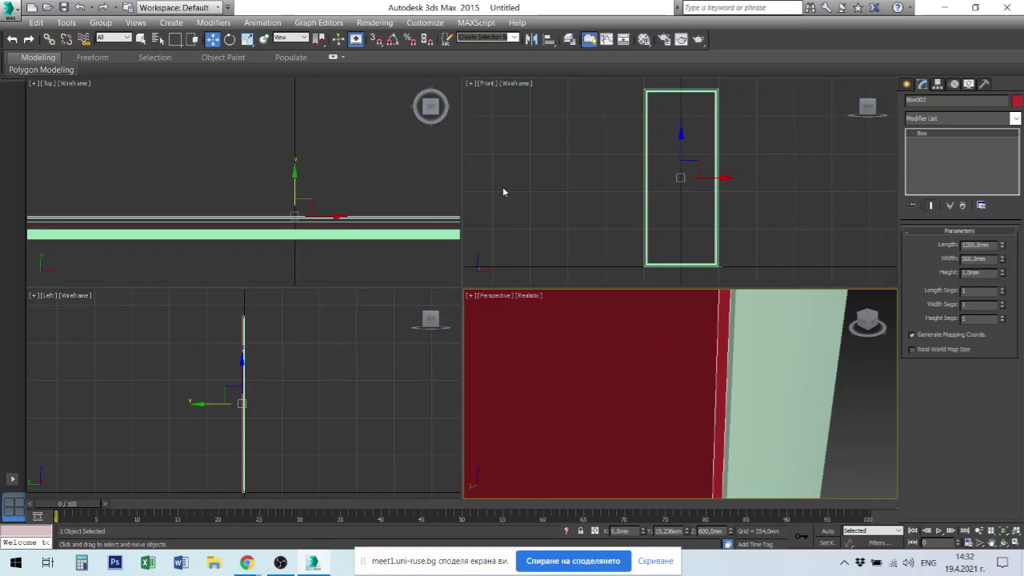
Align Box002's minimum Y to Rectangle001's maximum Y, placing it at Y 14.76 mm
click(531, 39)
click(786, 408)
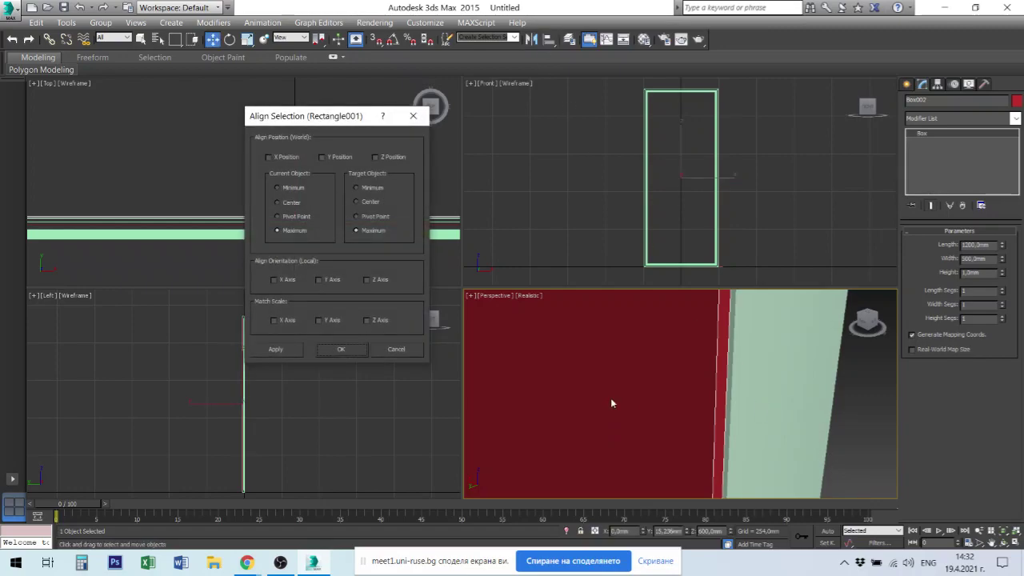
click(335, 159)
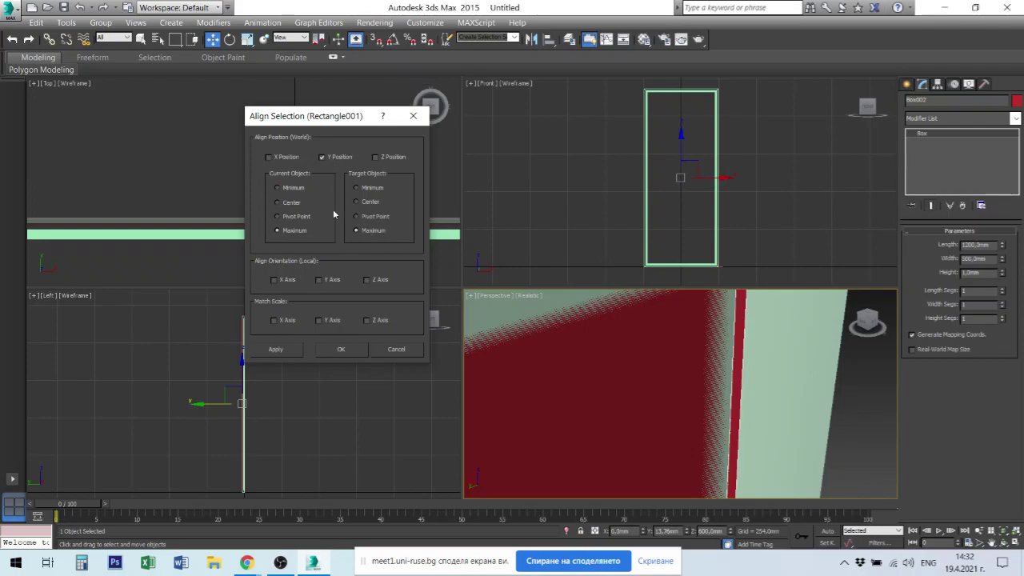
click(278, 188)
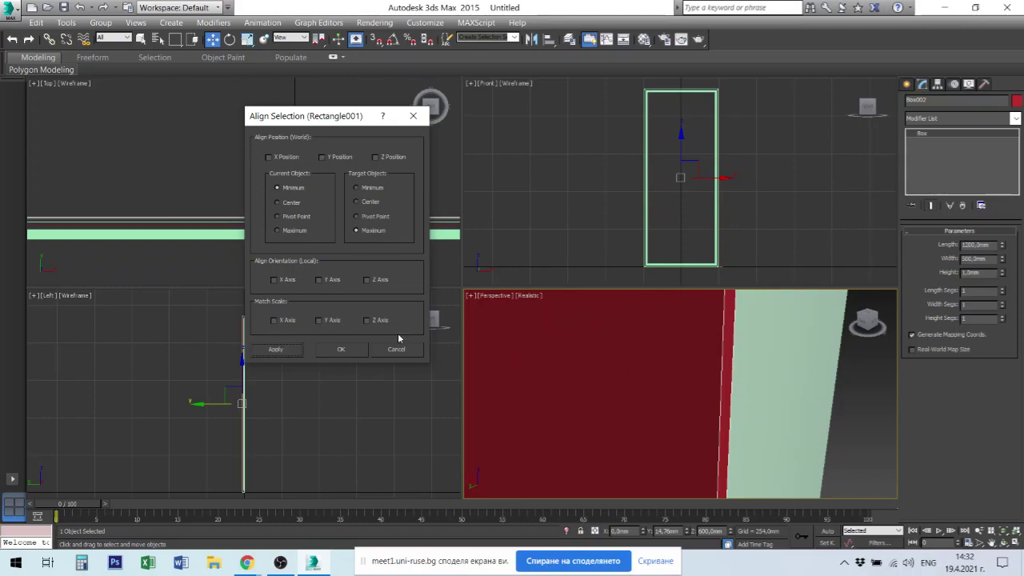
click(341, 352)
alt+middle_drag(763, 397, 757, 372)
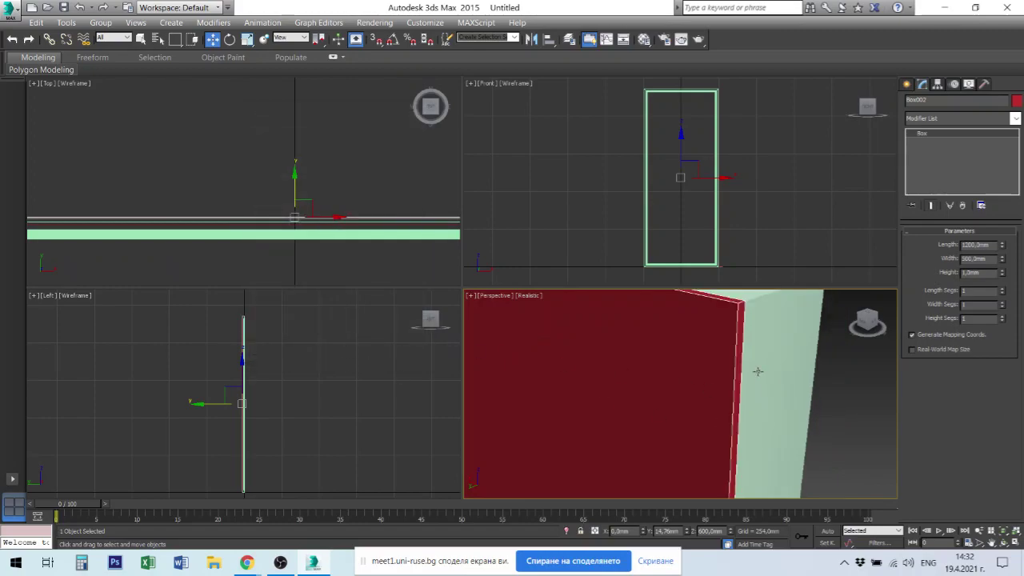
scroll(734, 391, down, 1)
scroll(760, 400, down, 2)
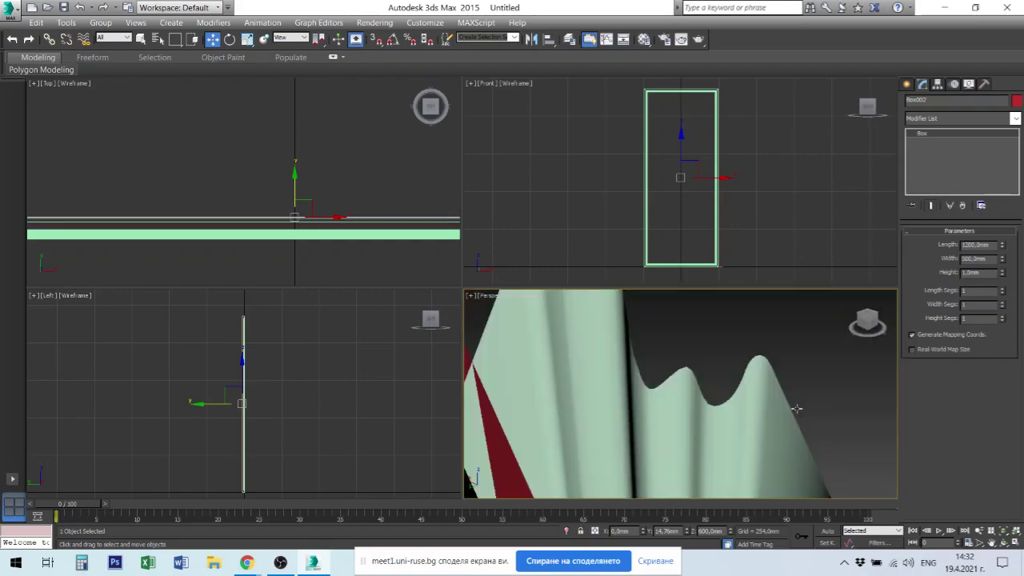
scroll(784, 409, down, 3)
scroll(784, 410, down, 2)
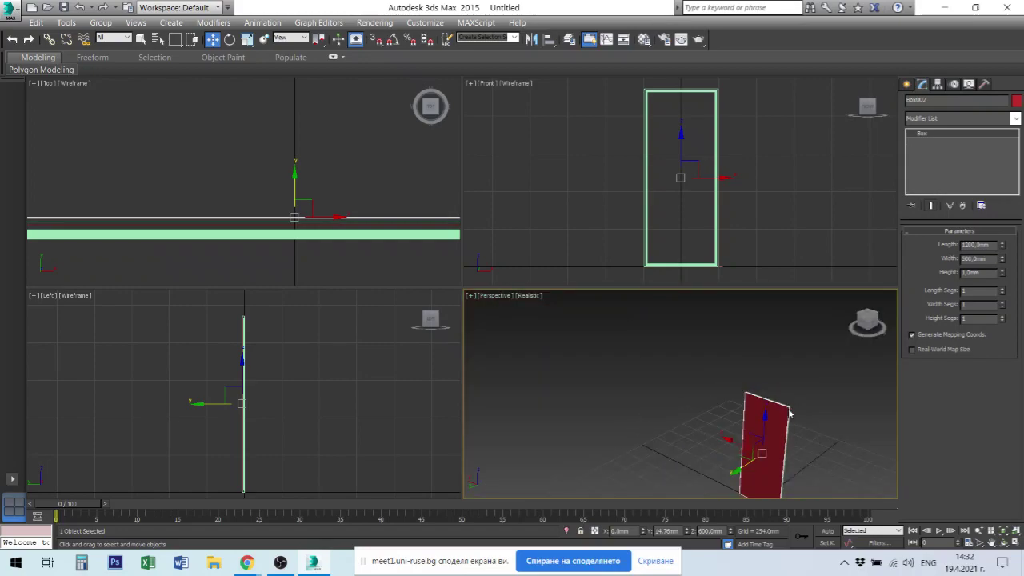
Browse Save As to Work (D:) › … › E-design 1 › Група- Вторник and start the name Mirror
key(ctrl+s)
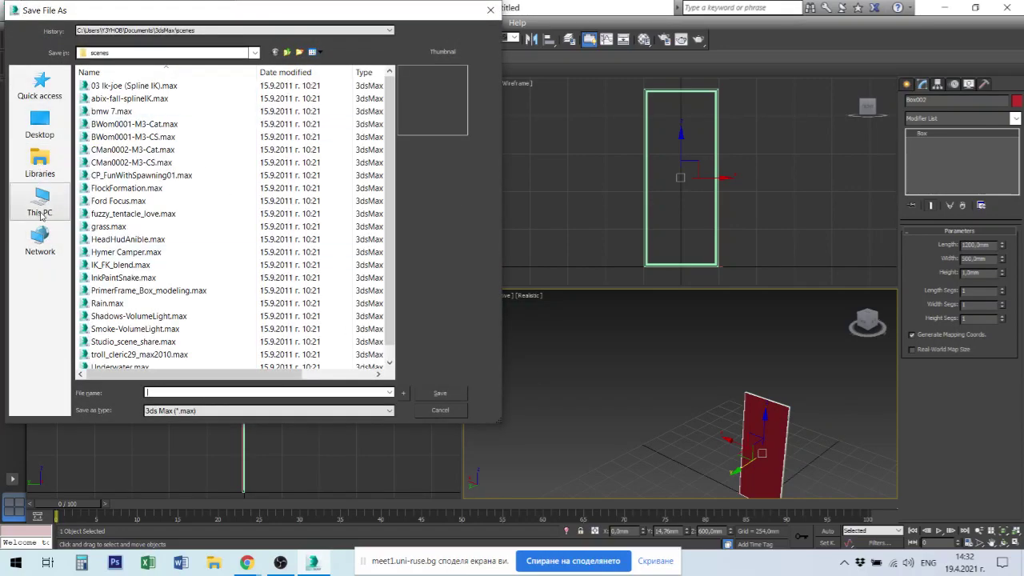
click(40, 207)
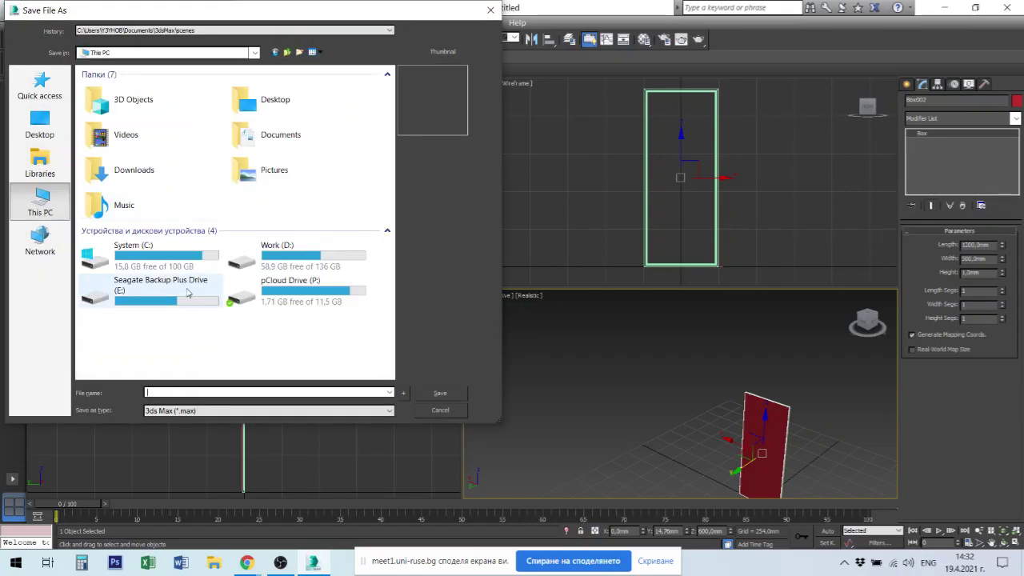
double_click(270, 258)
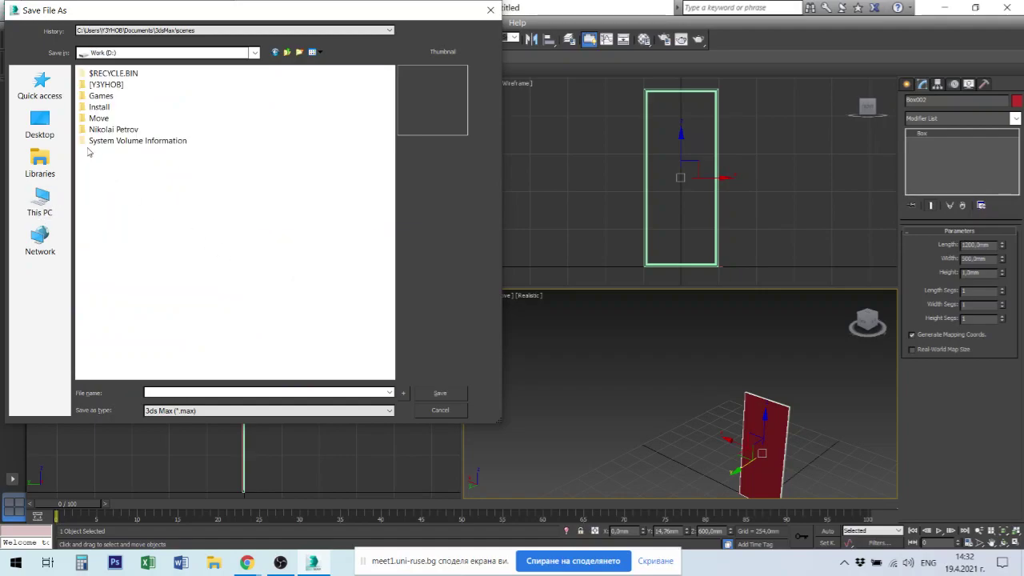
click(113, 90)
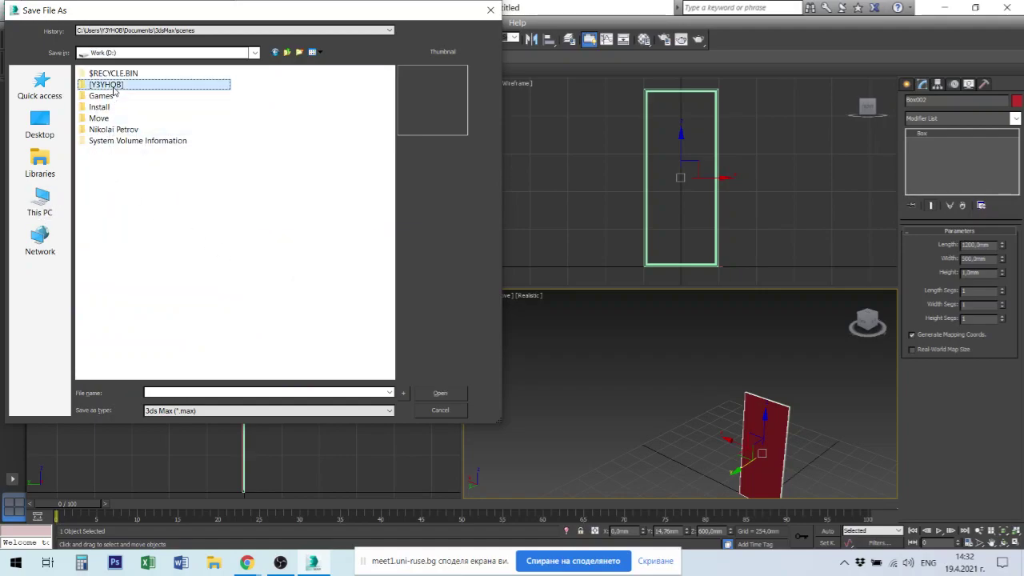
double_click(114, 85)
double_click(100, 74)
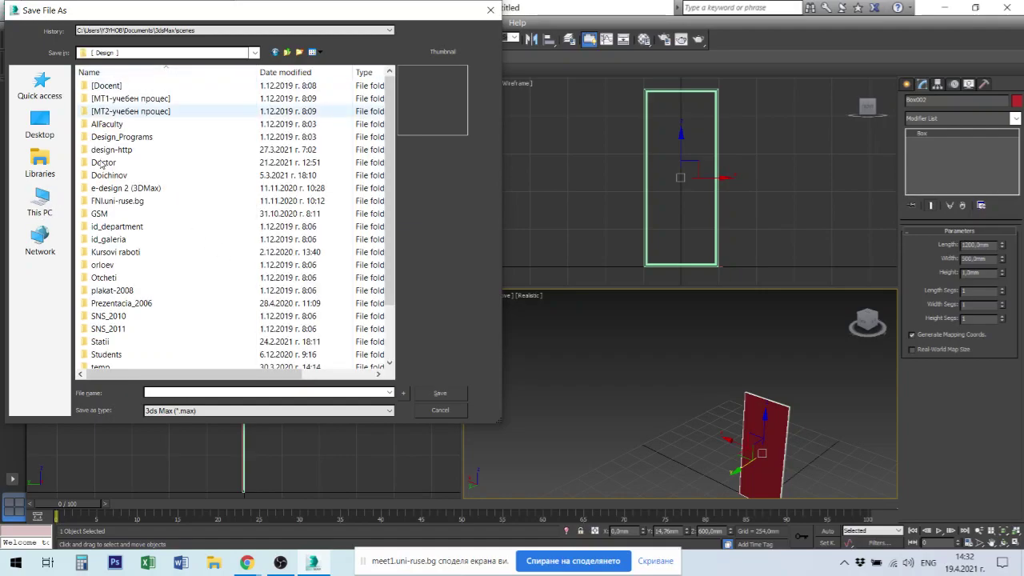
scroll(102, 164, down, 2)
double_click(122, 356)
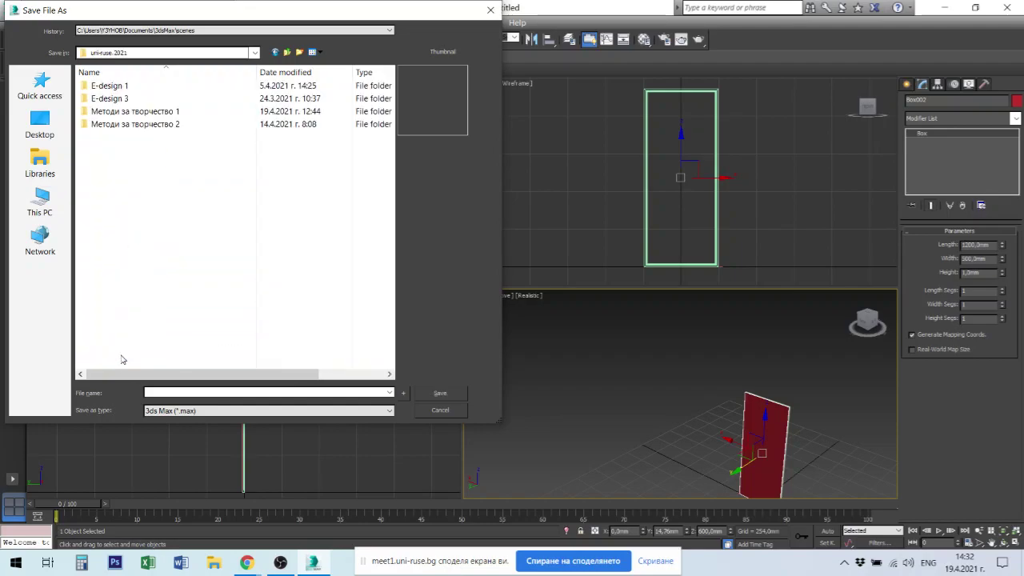
double_click(112, 86)
click(122, 112)
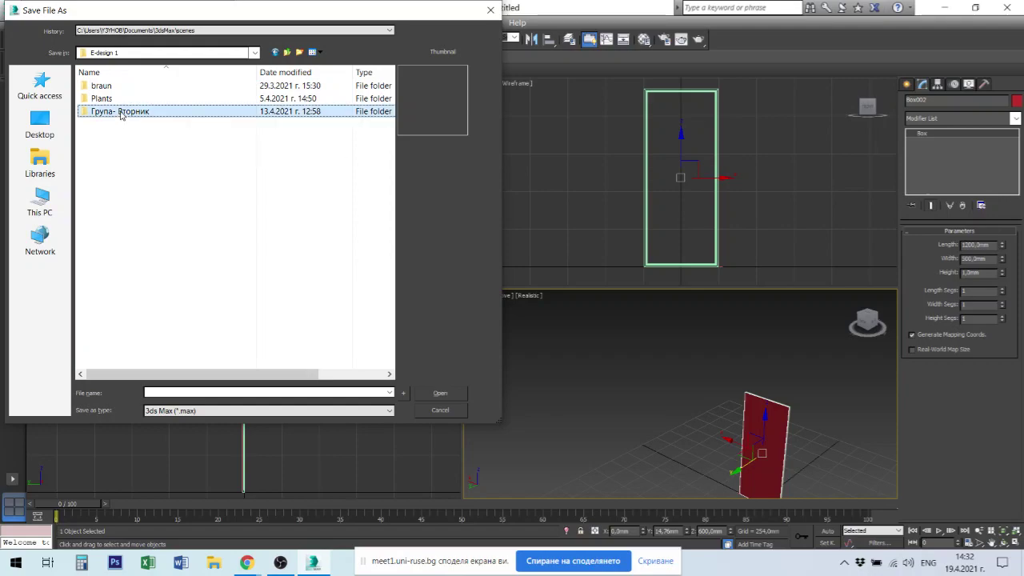
double_click(120, 114)
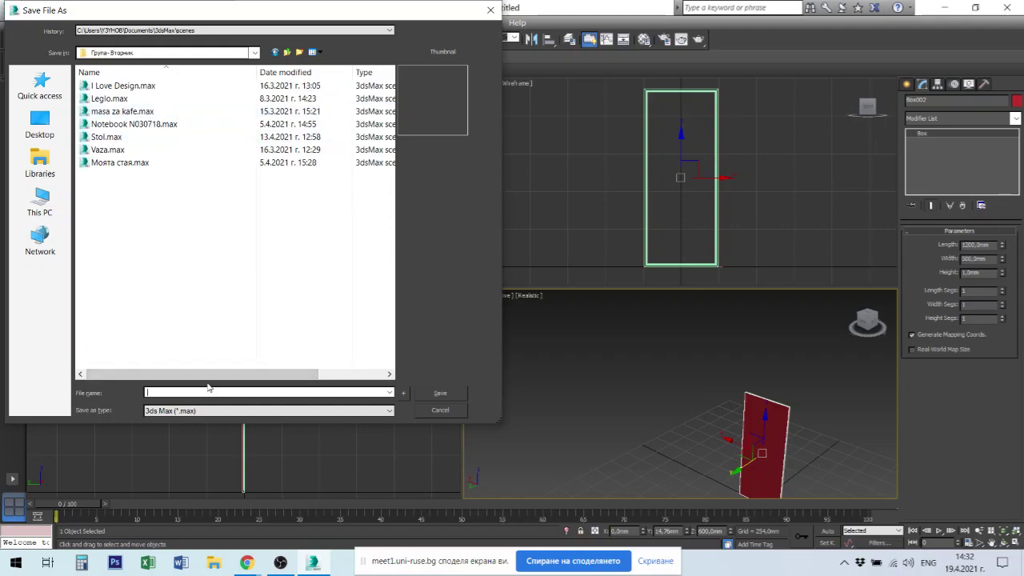
text(Mirror)
Save the scene as Mirror.max
click(442, 394)
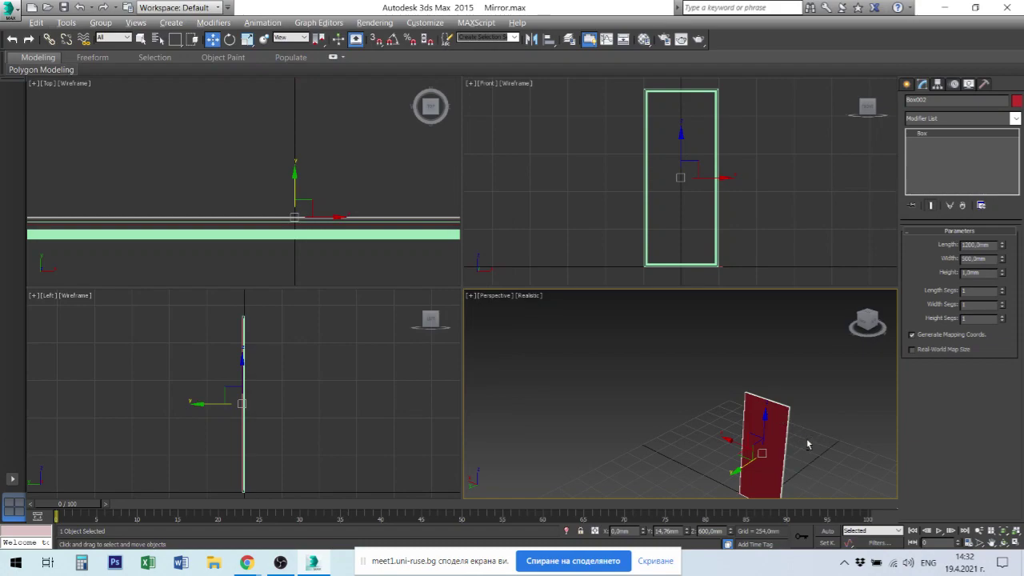
alt+middle_drag(769, 412, 657, 424)
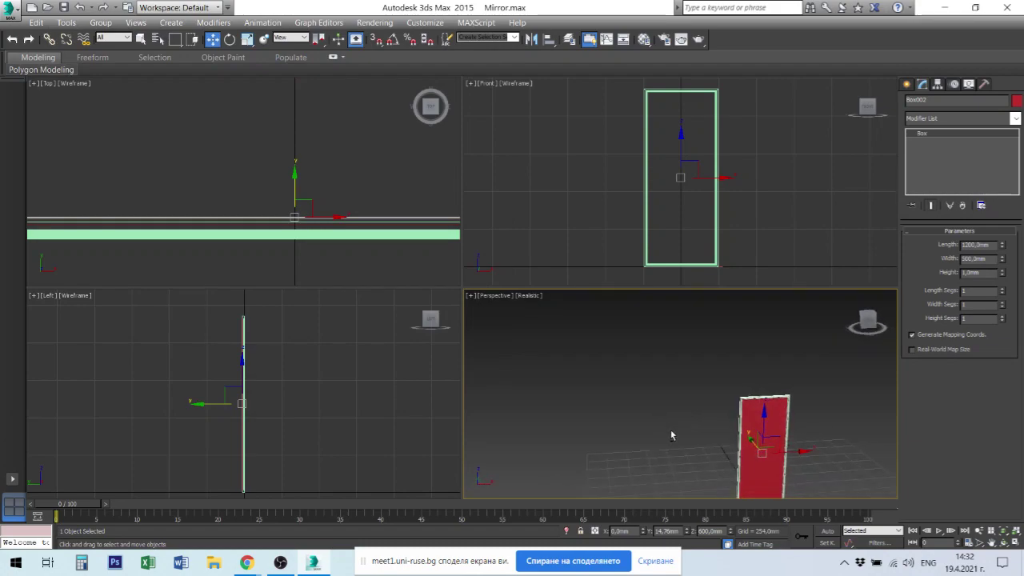
mouse_move(848, 480)
alt+middle_down()
mouse_move(789, 413)
mouse_move(776, 437)
alt+middle_up()
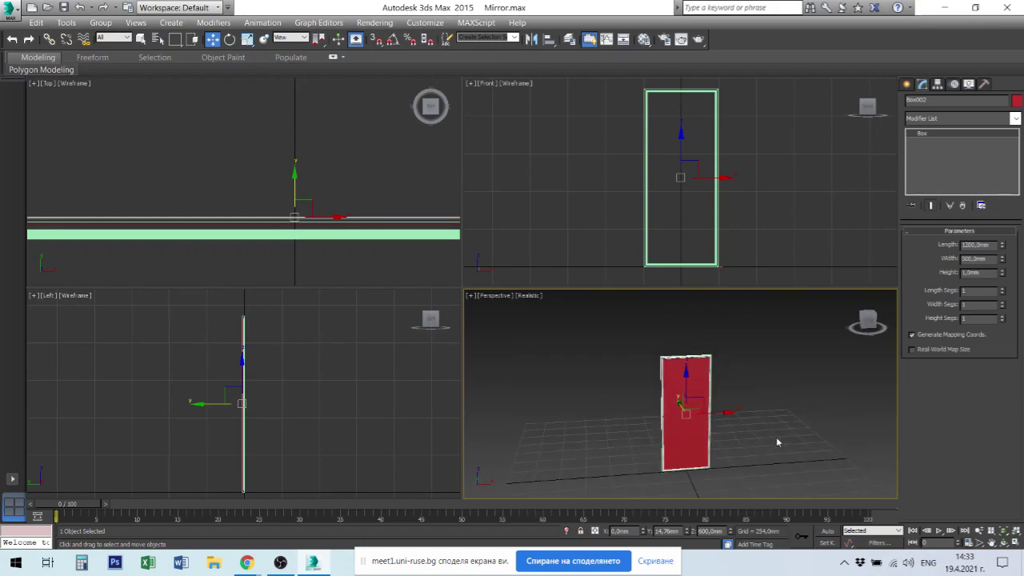
Select the white door frame and open the Material Editor
click(768, 442)
scroll(712, 386, up, 5)
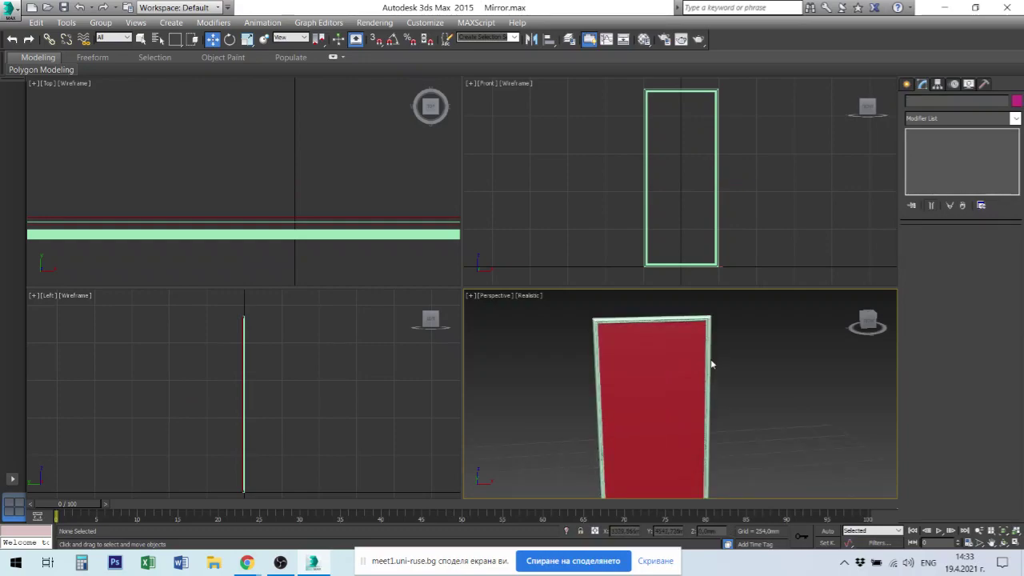
click(707, 363)
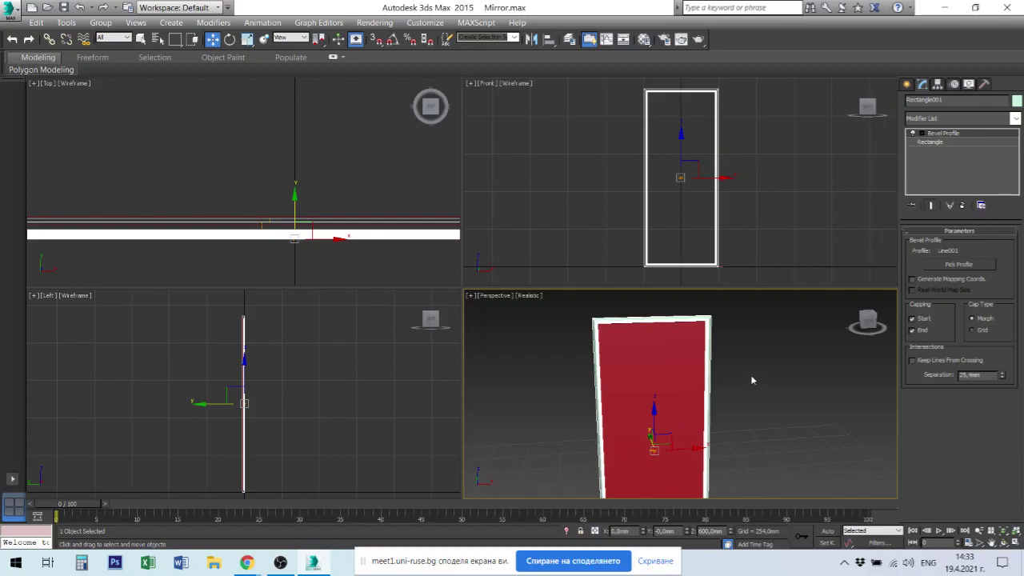
key(m)
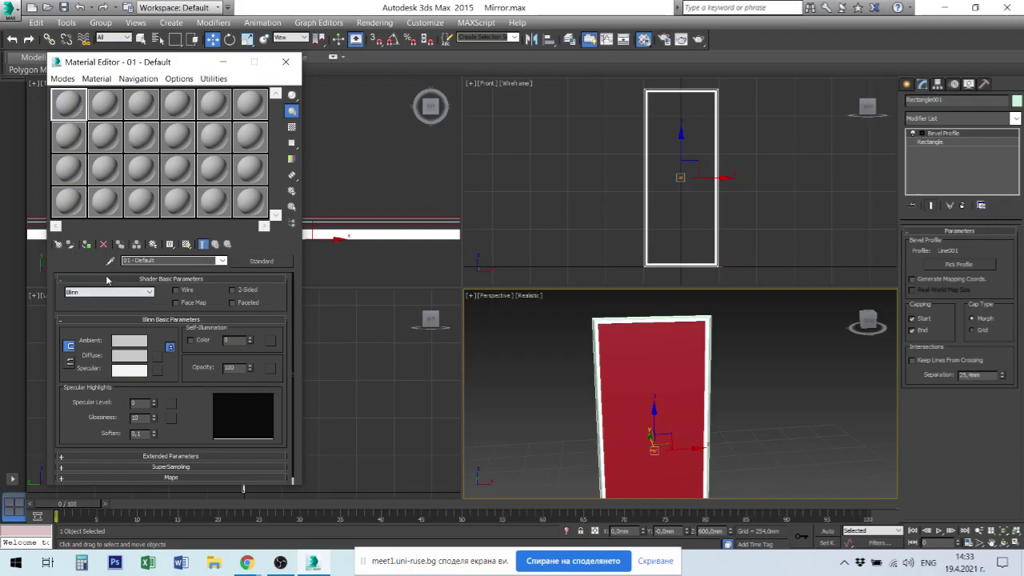
Collapse the Shader and Blinn rollouts and list Materials › Standard in the Material/Map Browser
click(104, 278)
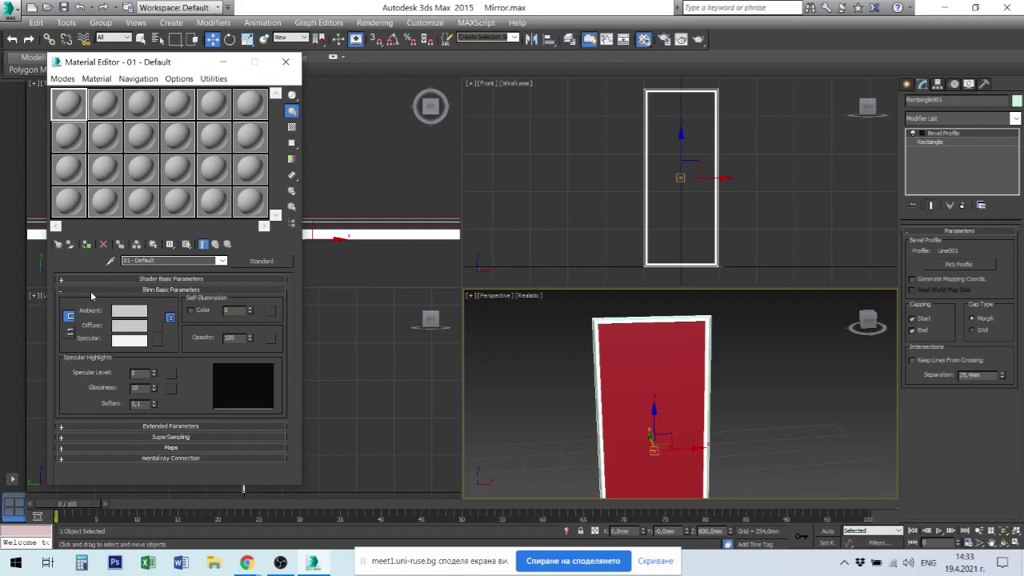
click(89, 291)
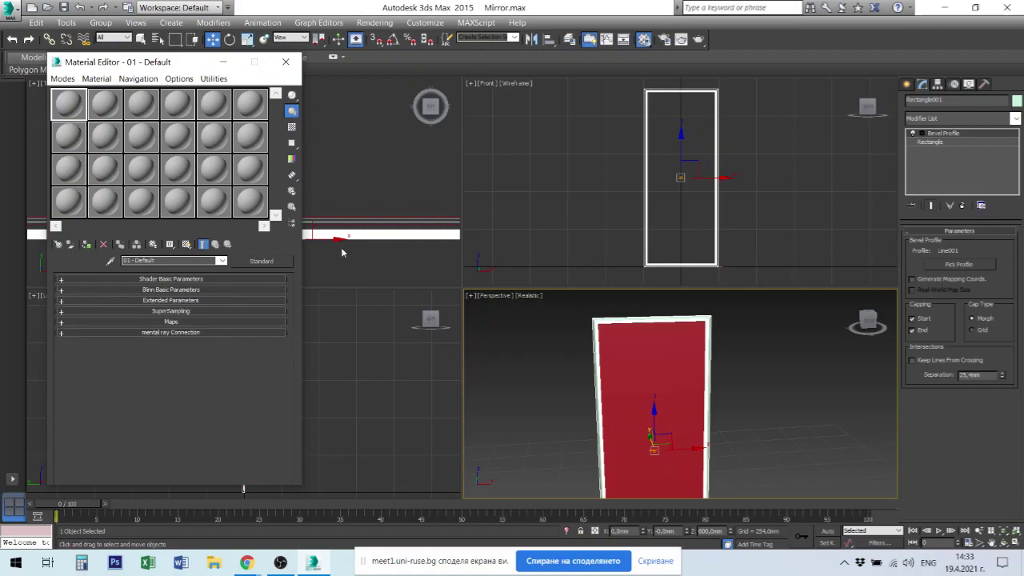
click(259, 262)
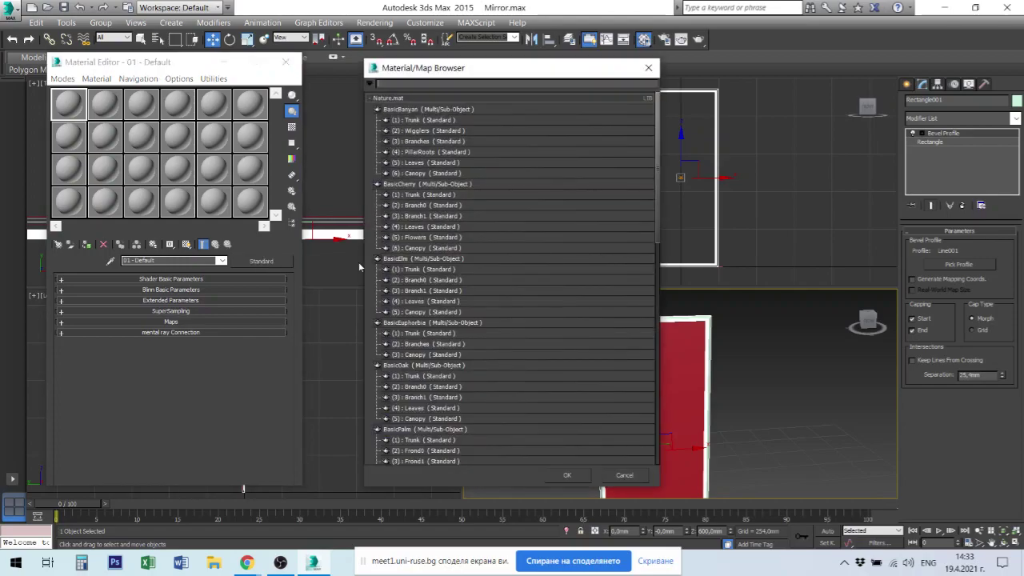
click(371, 100)
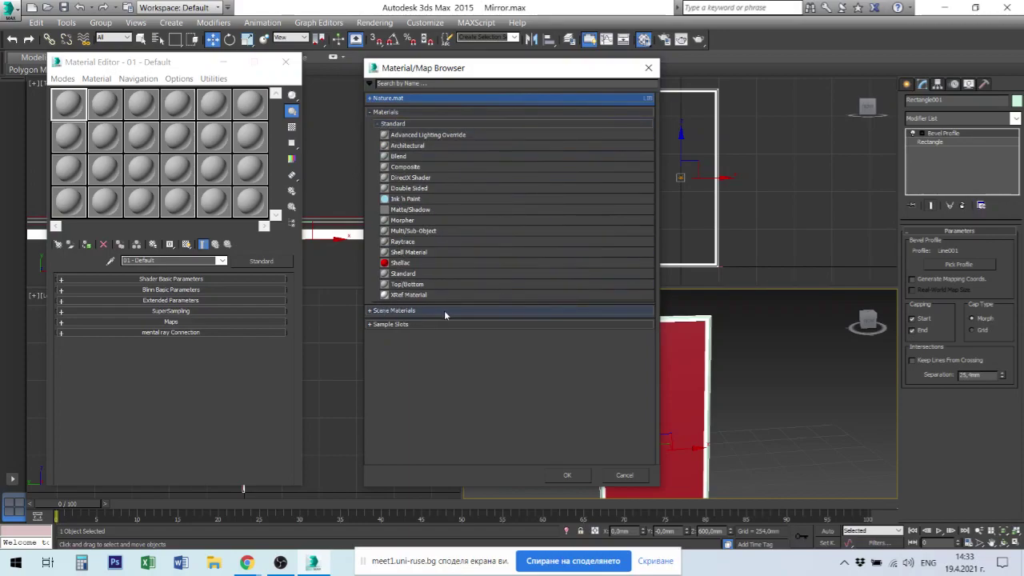
click(379, 125)
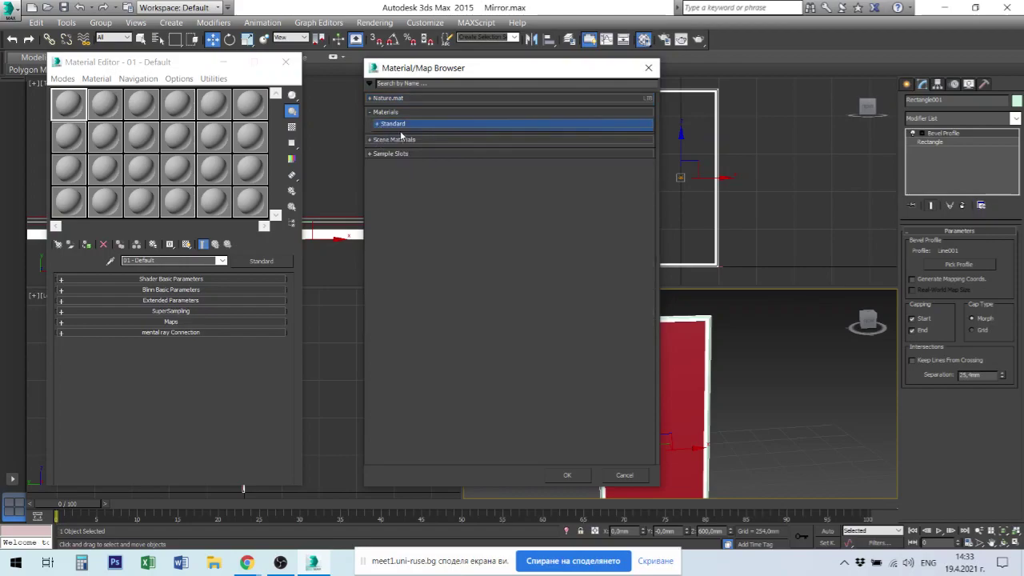
click(379, 125)
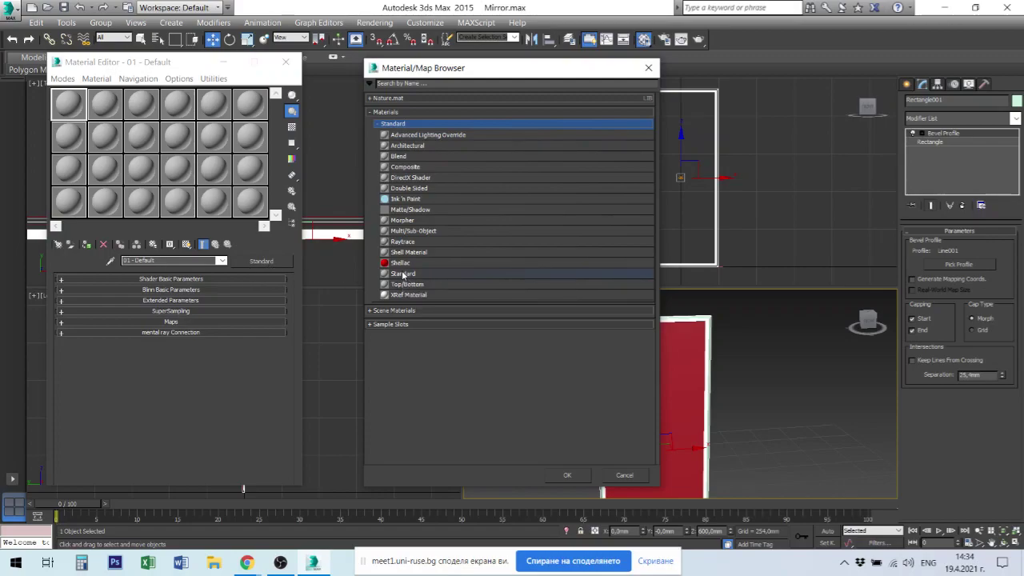
Make 01 - Default an Architectural material using the Wood Varnished template (Shininess 75,0)
click(419, 147)
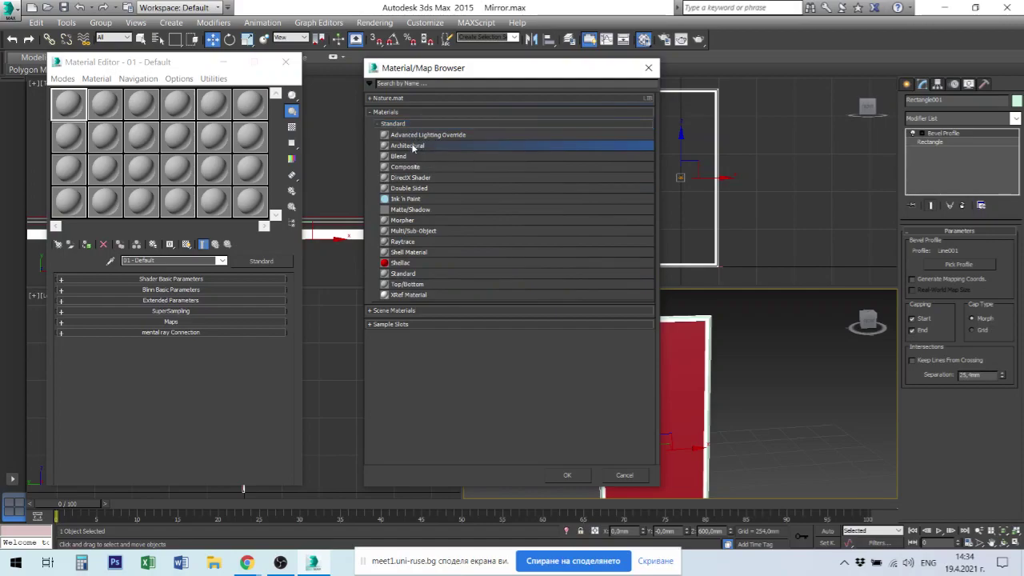
double_click(412, 148)
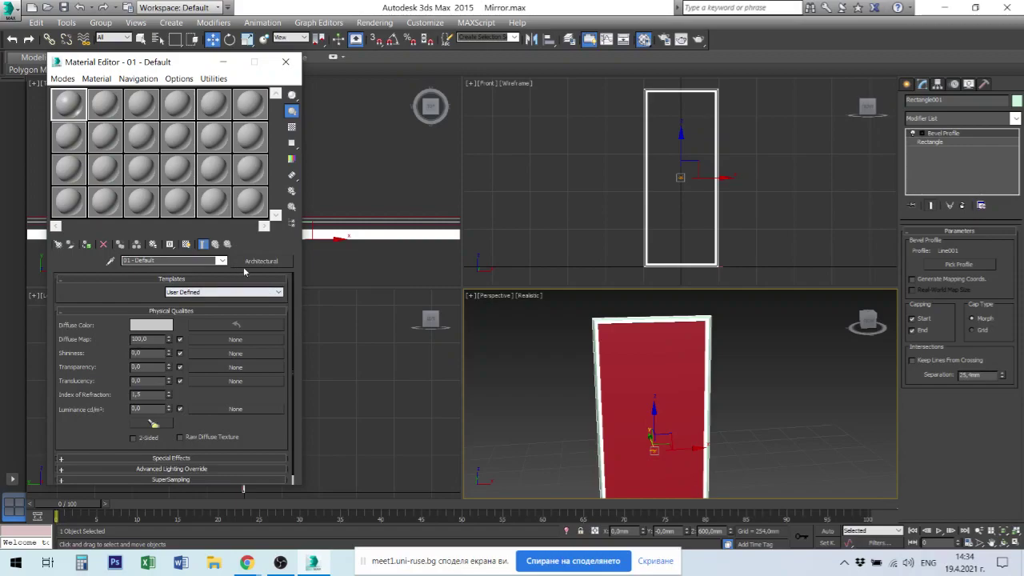
click(279, 292)
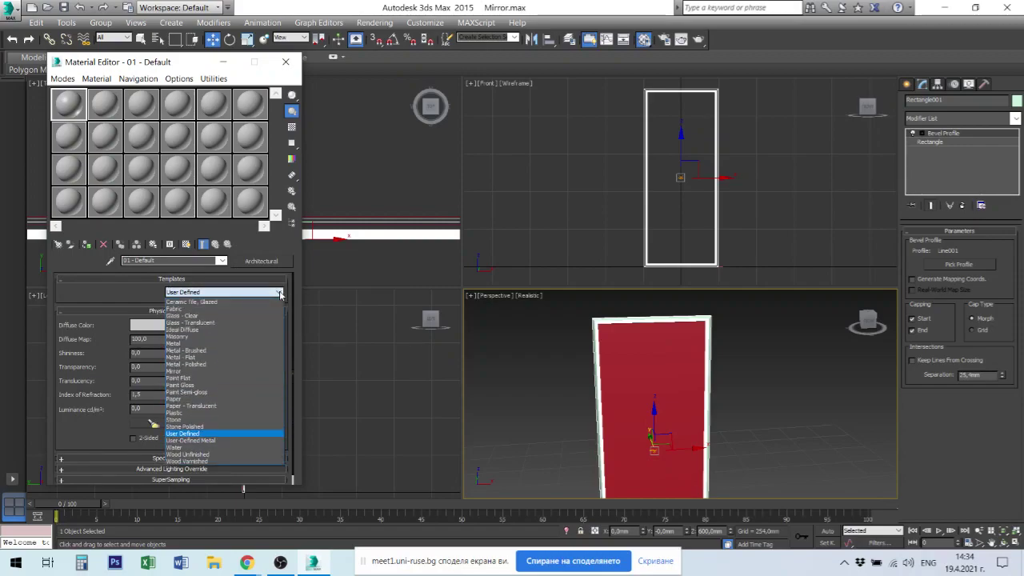
click(211, 454)
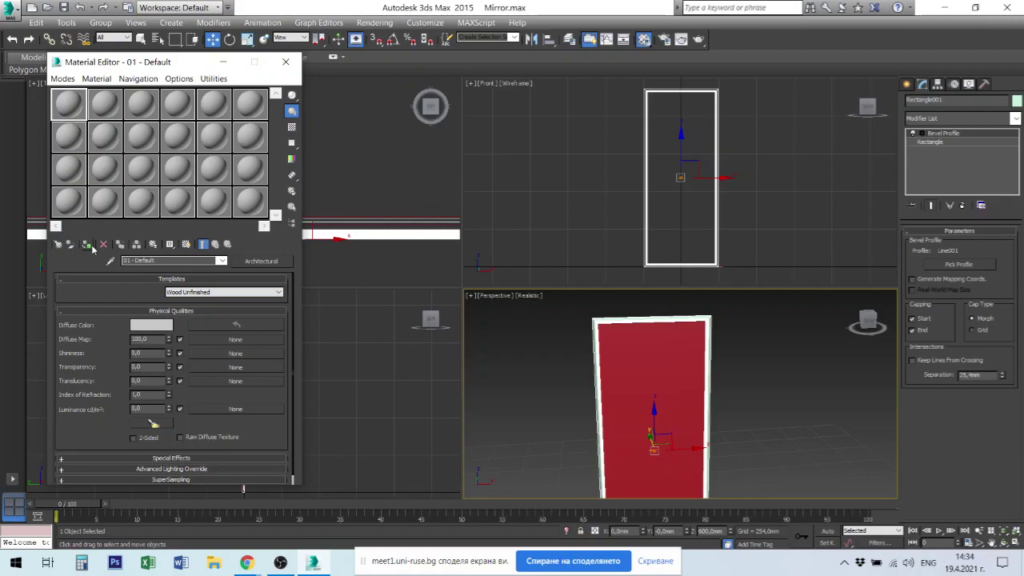
click(614, 319)
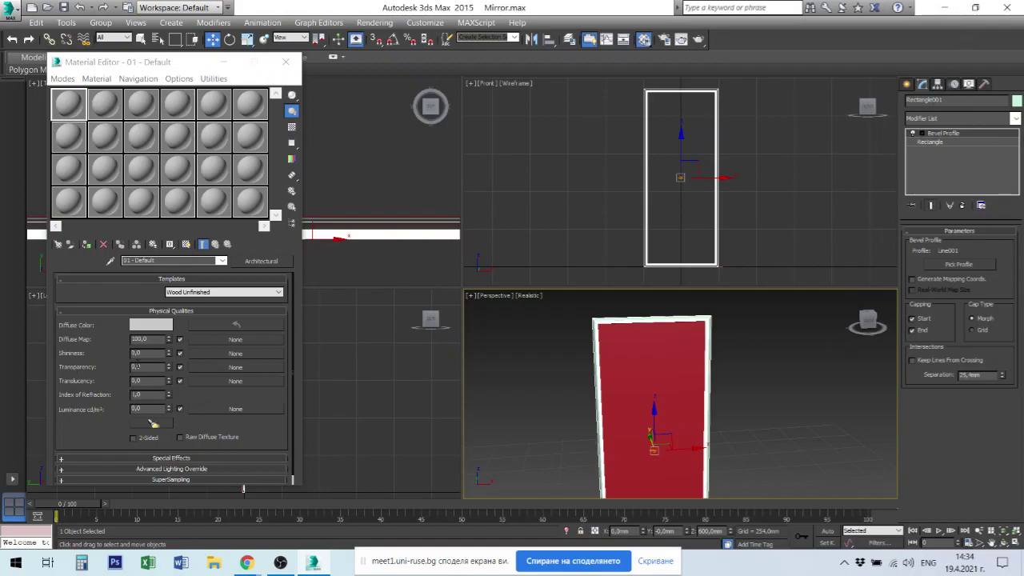
scroll(232, 421, down, 1)
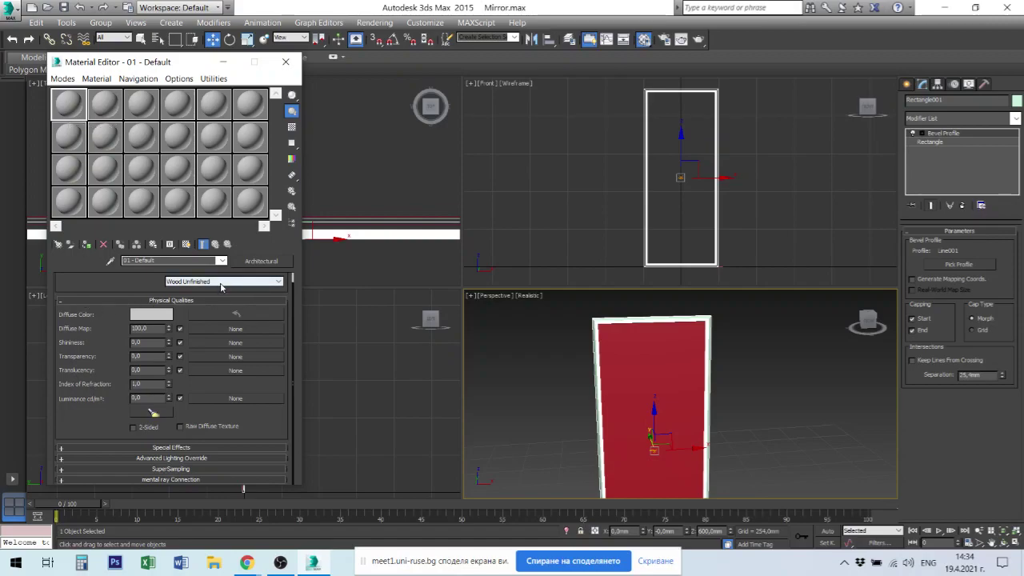
click(222, 283)
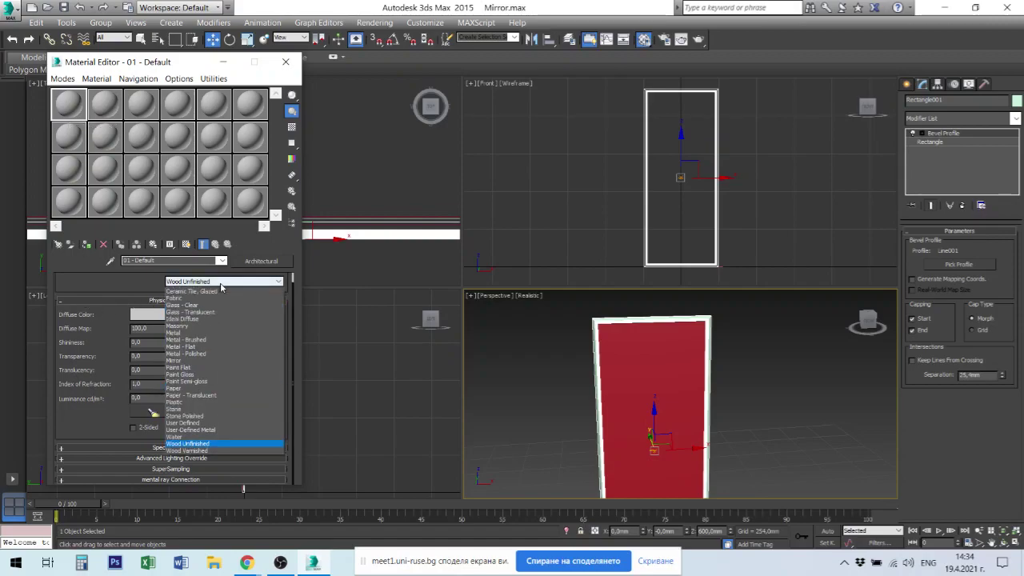
click(207, 450)
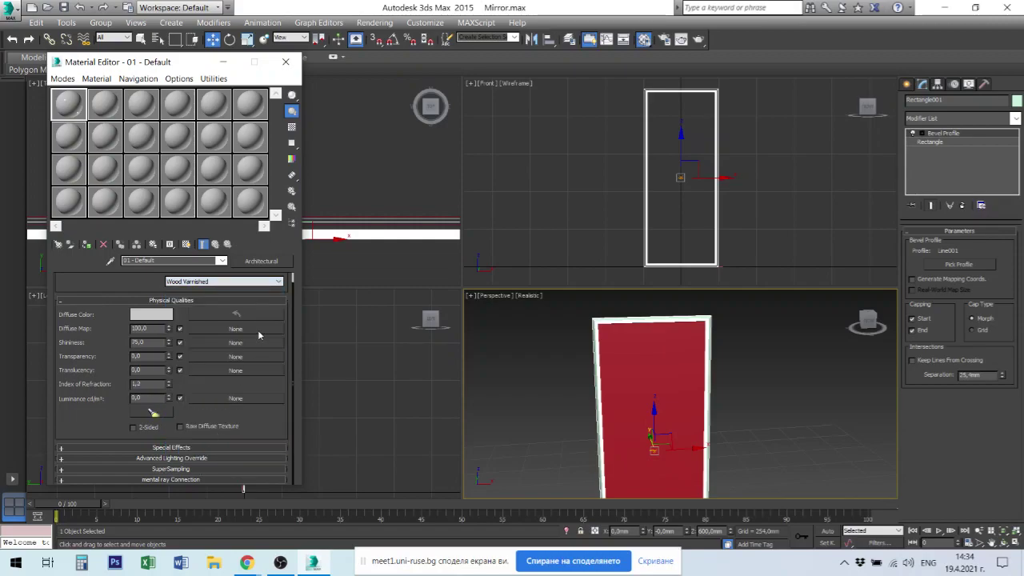
click(252, 281)
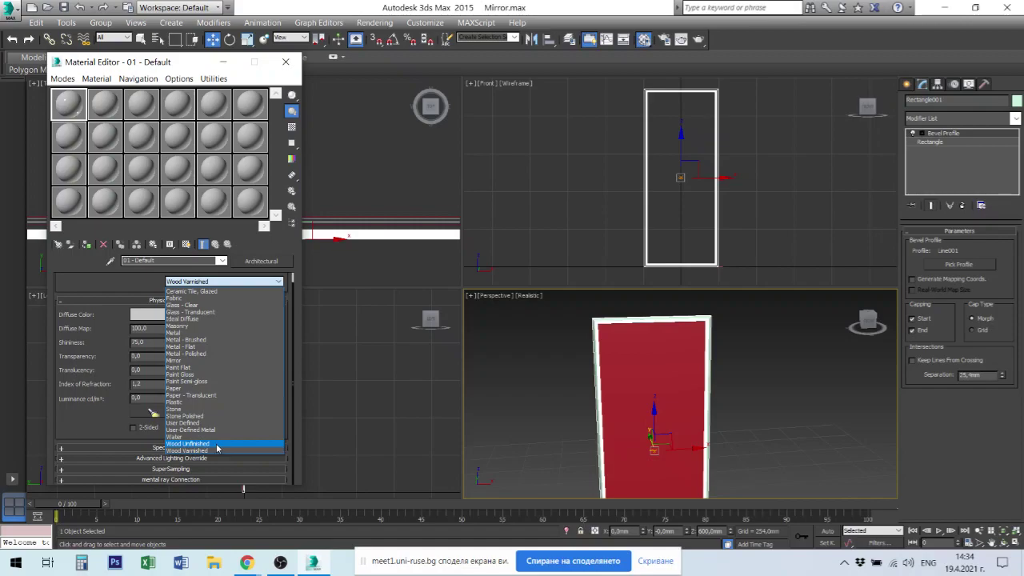
click(218, 451)
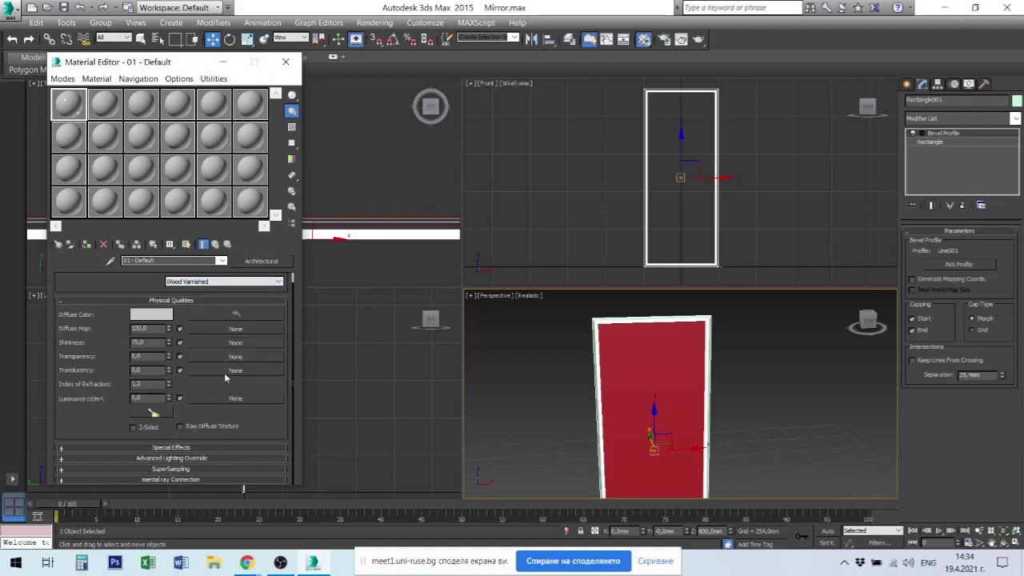
Set the diffuse colour to pink (RGB 214, 112, 120) and bring up the diffuse map choices
click(157, 316)
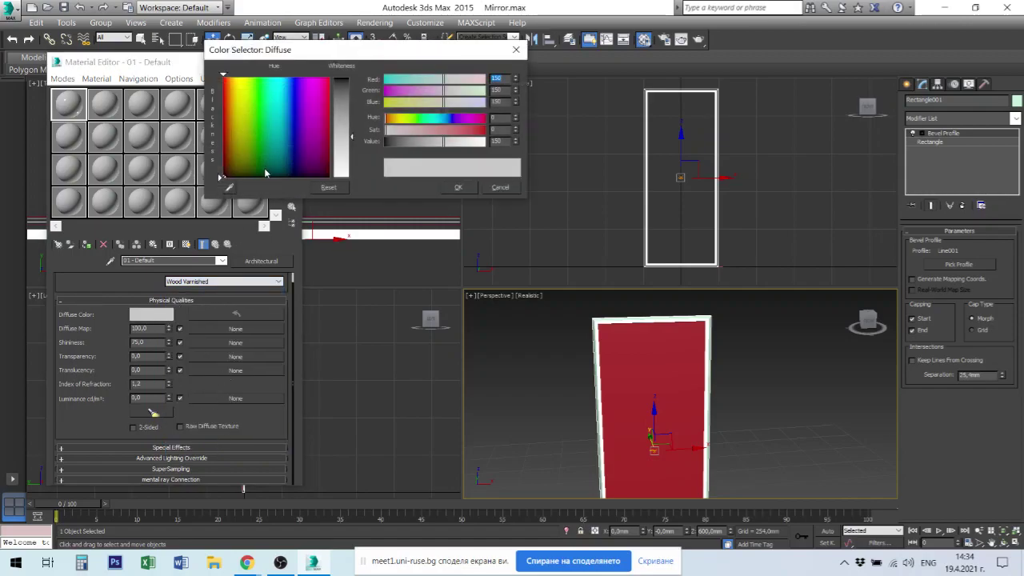
click(240, 91)
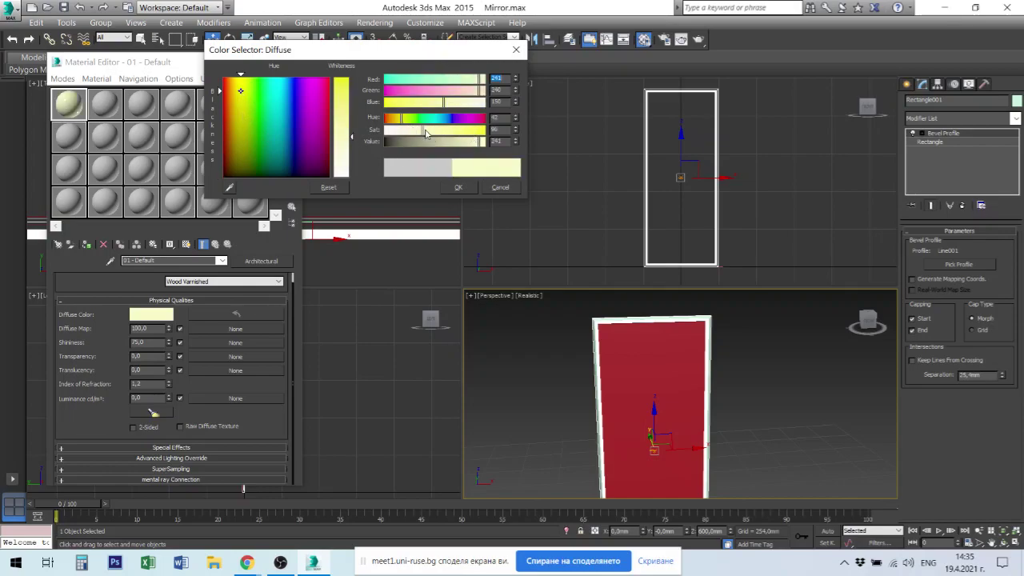
click(329, 108)
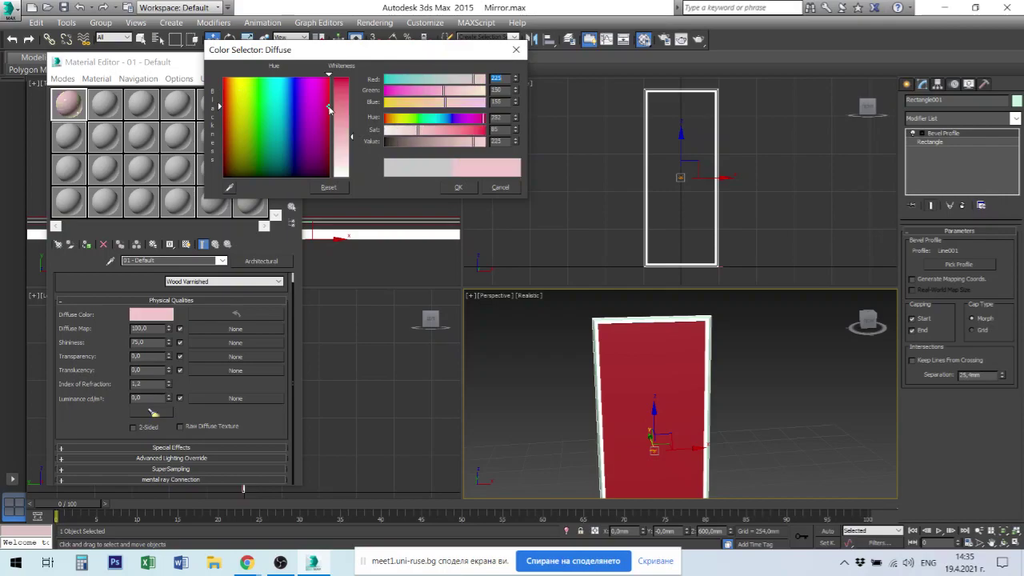
drag(351, 136, 352, 122)
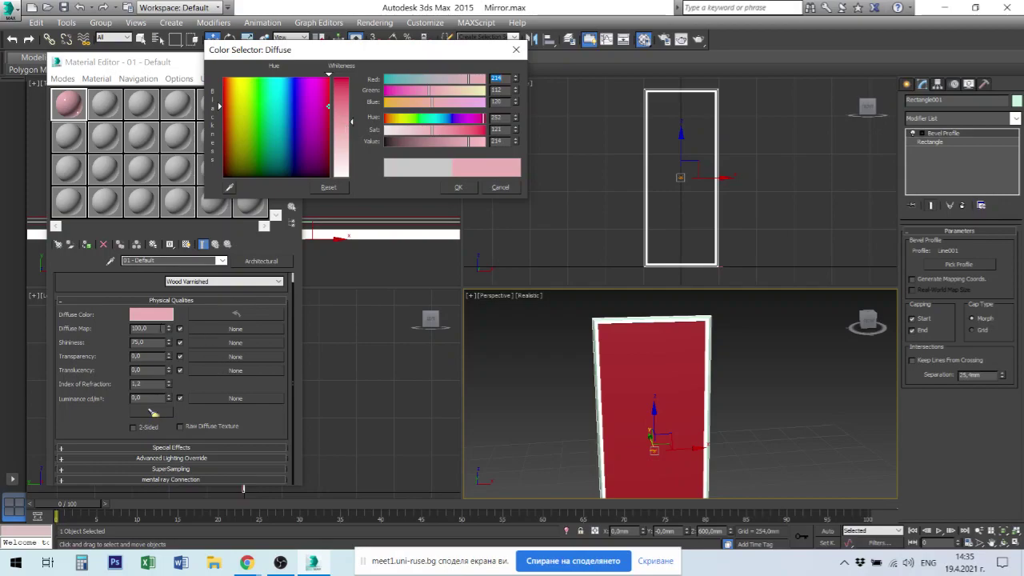
click(207, 329)
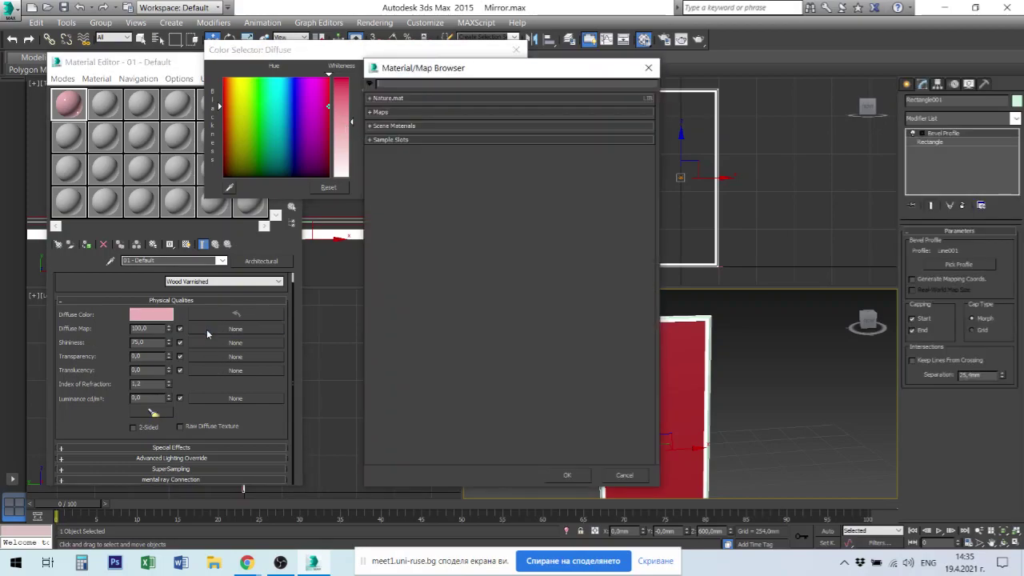
Load a Wood map into the diffuse channel and open a larger sample preview
click(372, 113)
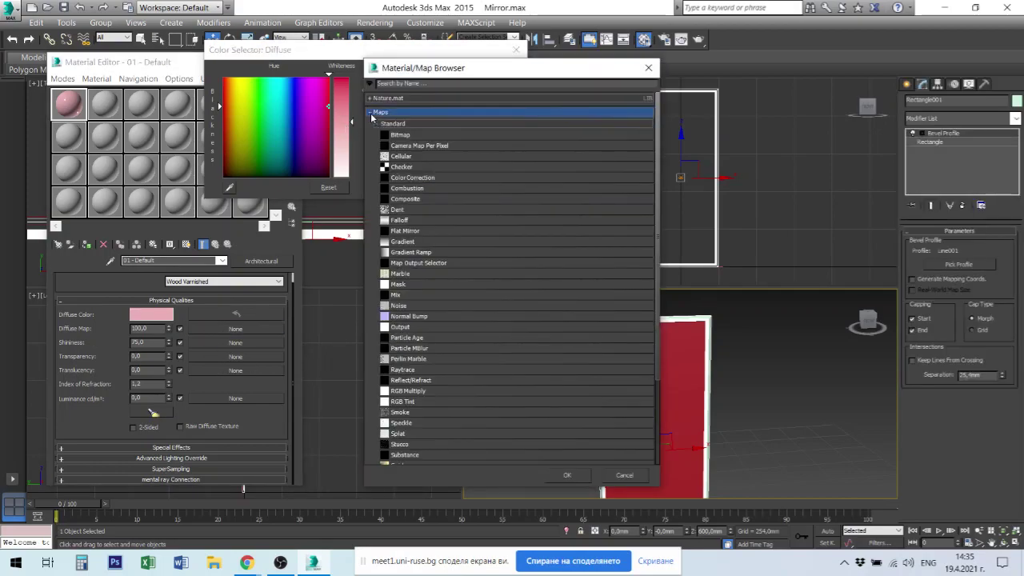
scroll(476, 421, down, 1)
scroll(477, 421, down, 1)
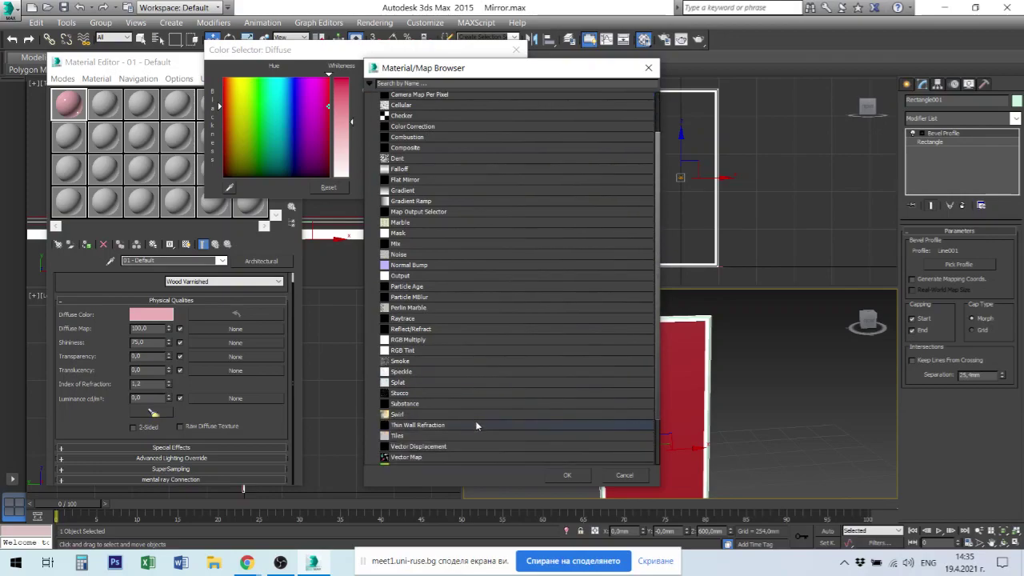
scroll(475, 424, down, 1)
scroll(470, 428, down, 1)
double_click(392, 431)
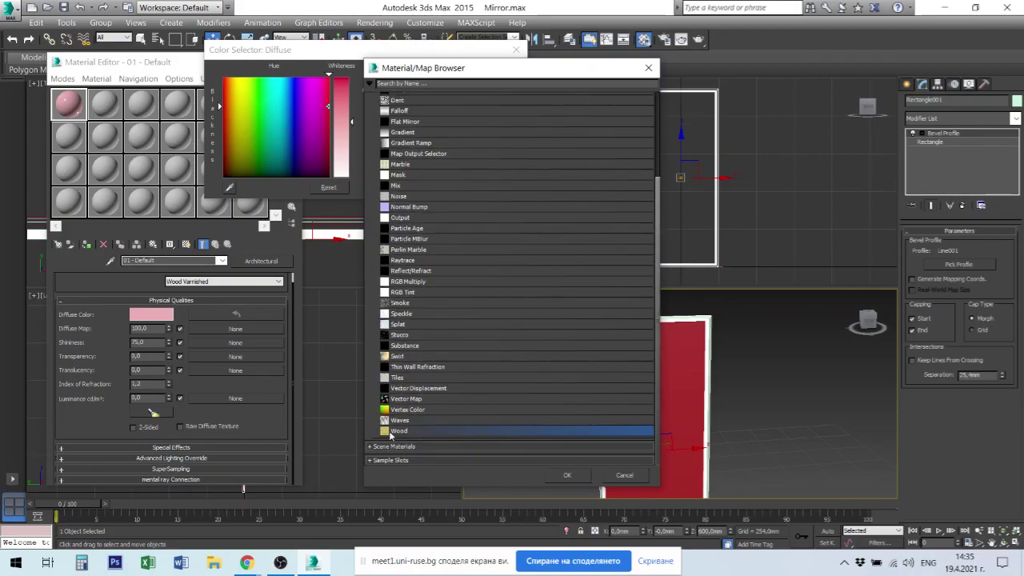
double_click(69, 103)
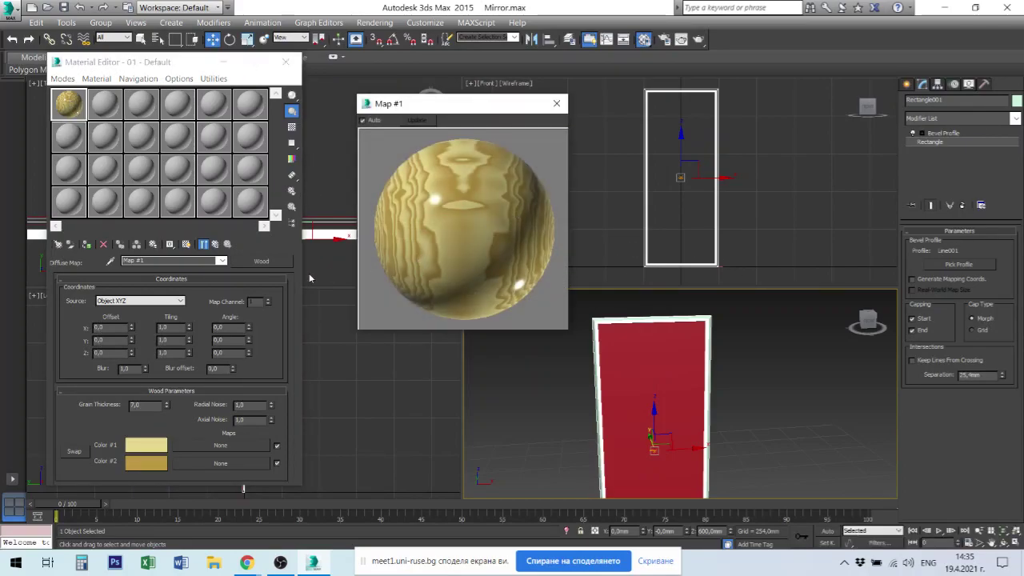
Apply the wood material to the door frame and select the second material slot
click(85, 245)
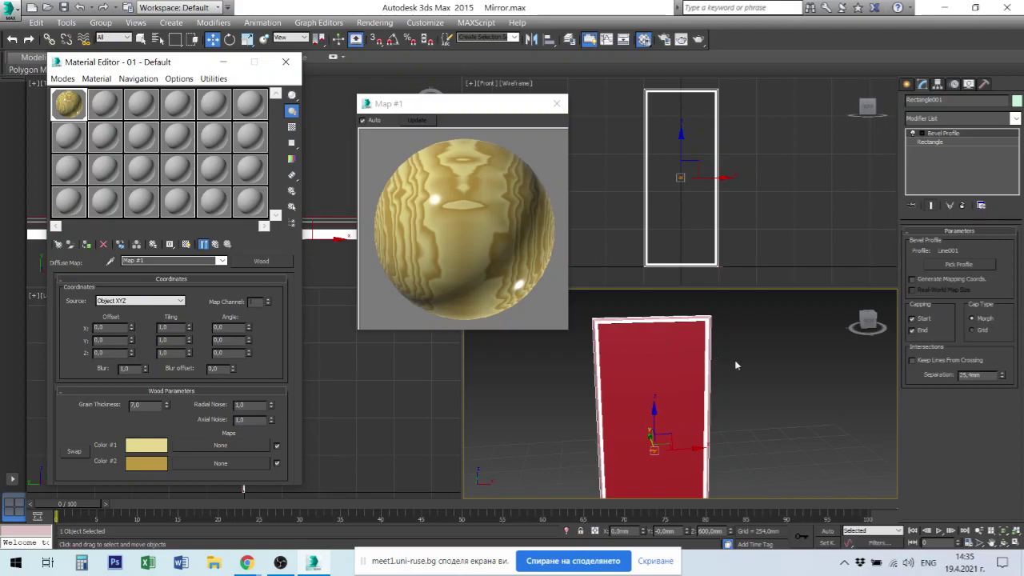
alt+middle_drag(736, 359, 761, 337)
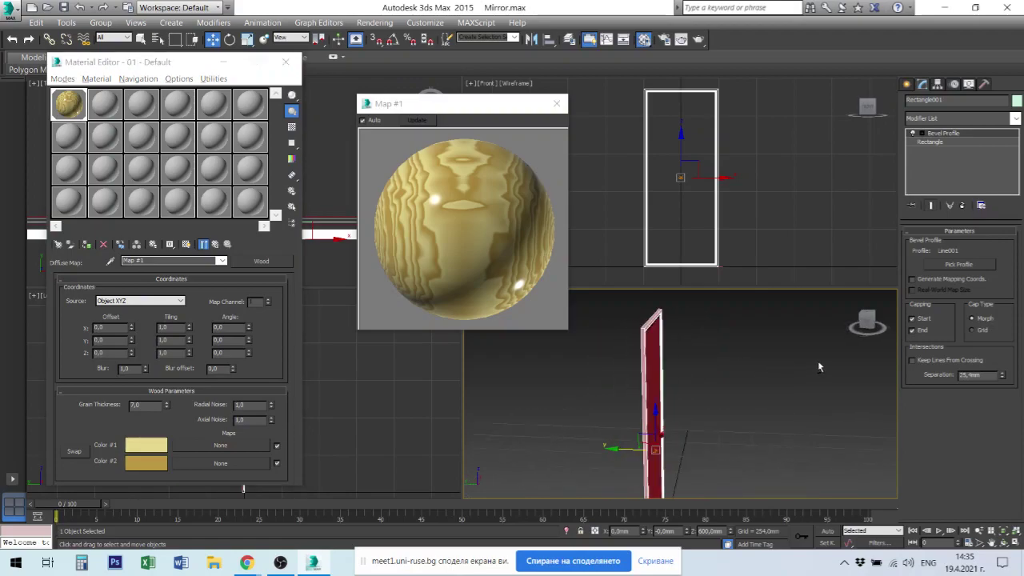
click(116, 105)
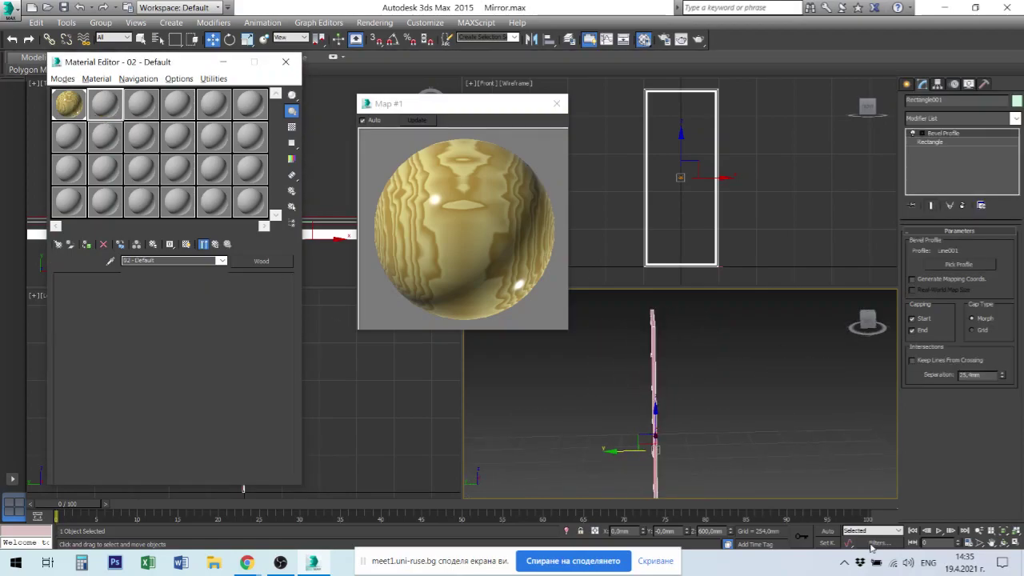
alt+middle_drag(751, 415, 788, 429)
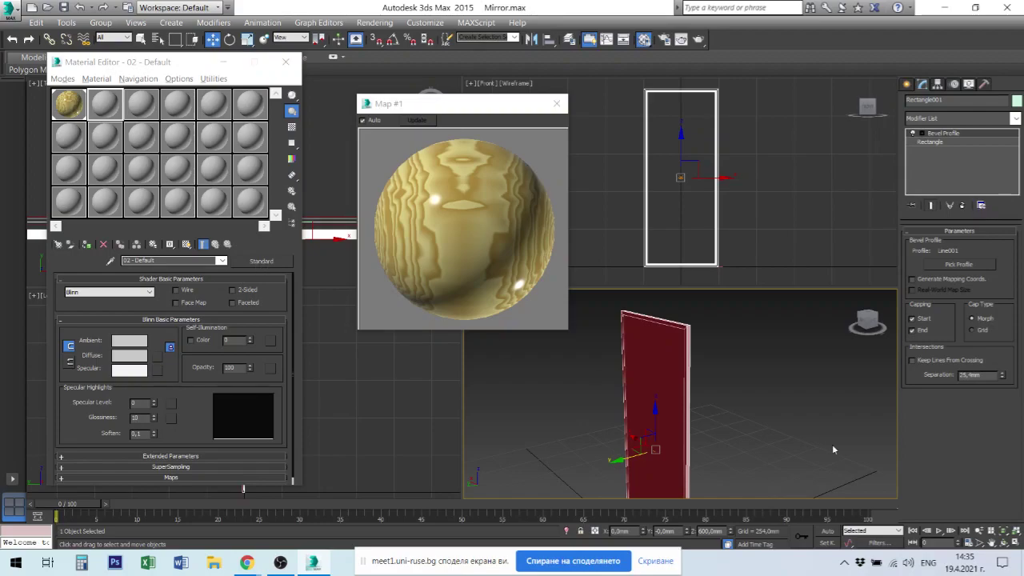
Select the door panel and make the second material Architectural with the Paper template
click(772, 419)
click(663, 372)
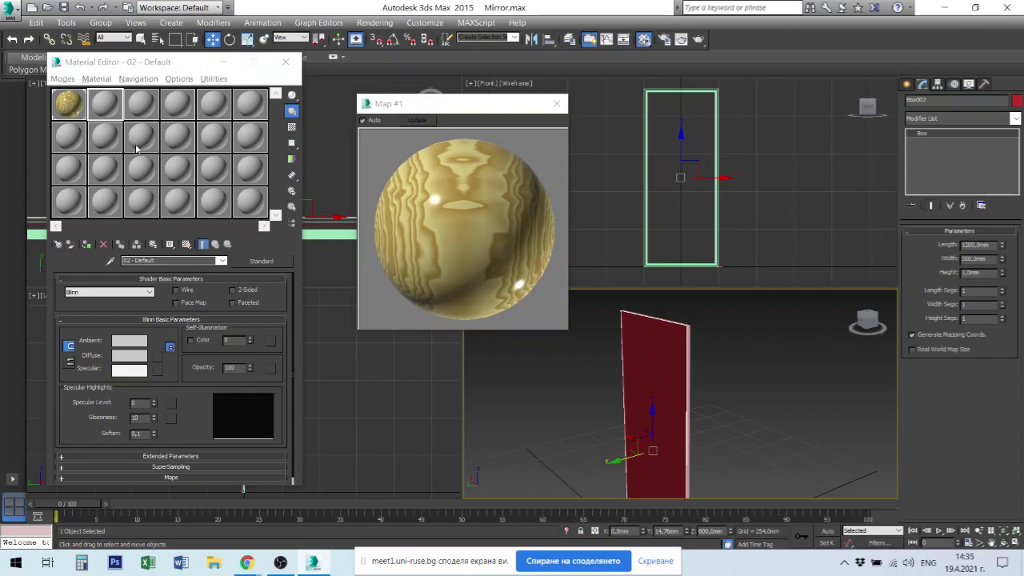
click(263, 266)
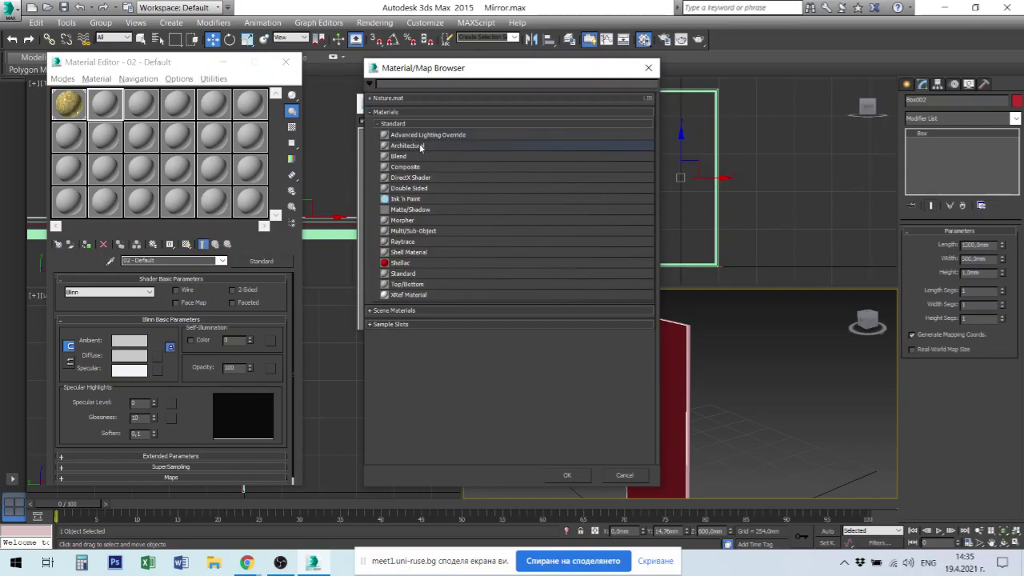
double_click(420, 147)
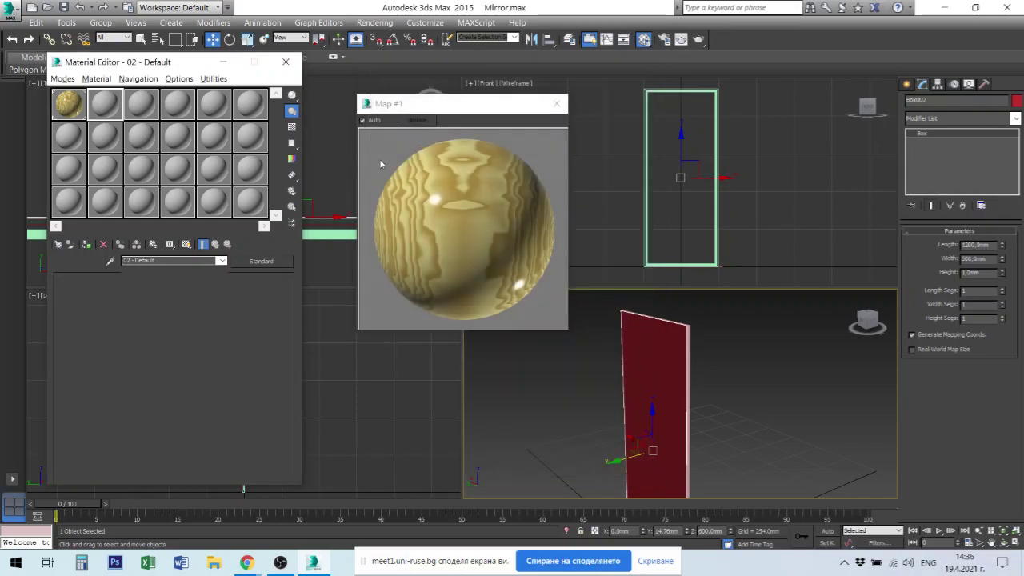
click(221, 261)
click(222, 261)
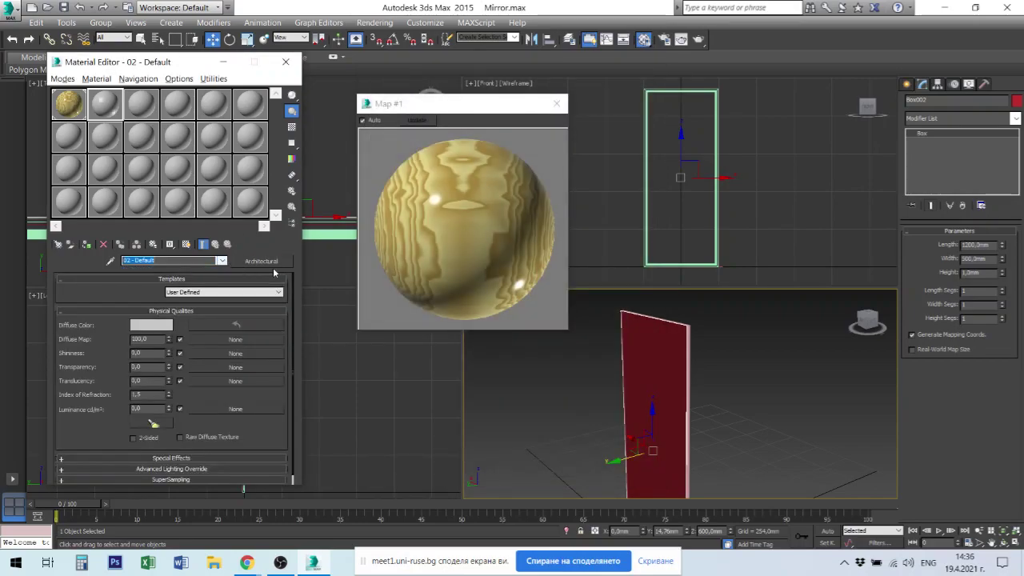
click(233, 293)
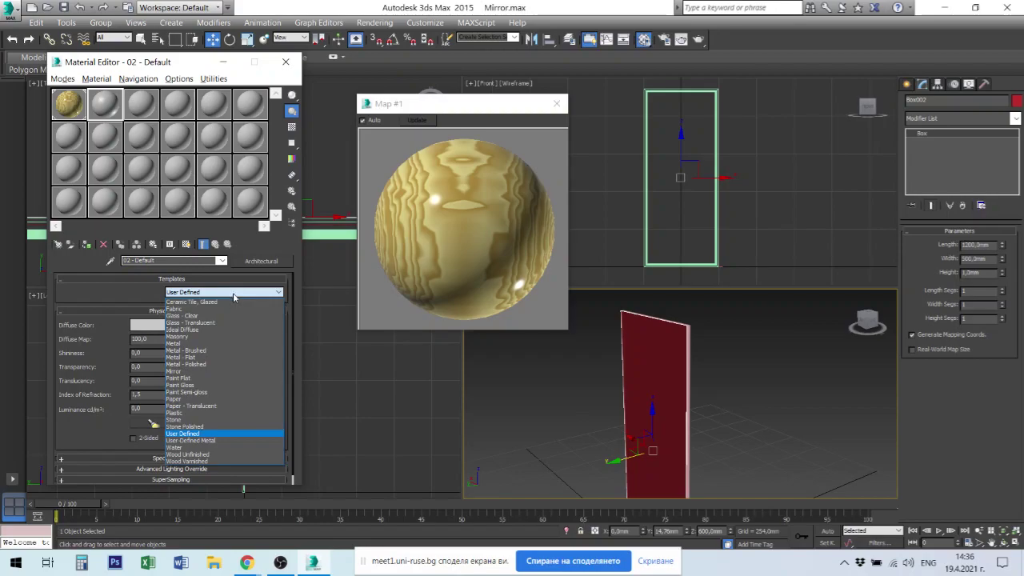
click(229, 400)
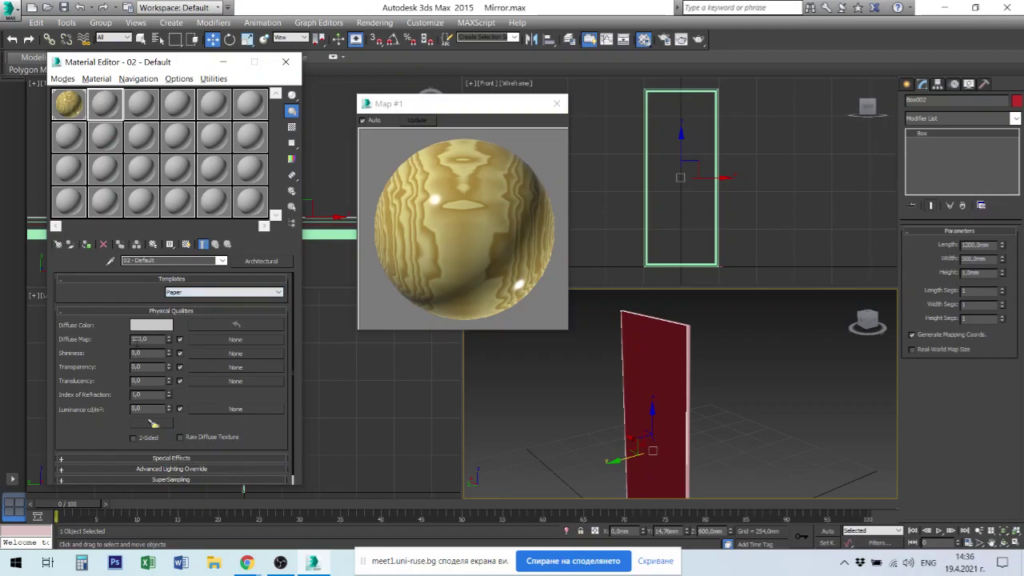
Load a Noise map into the Paper material's diffuse channel
click(243, 342)
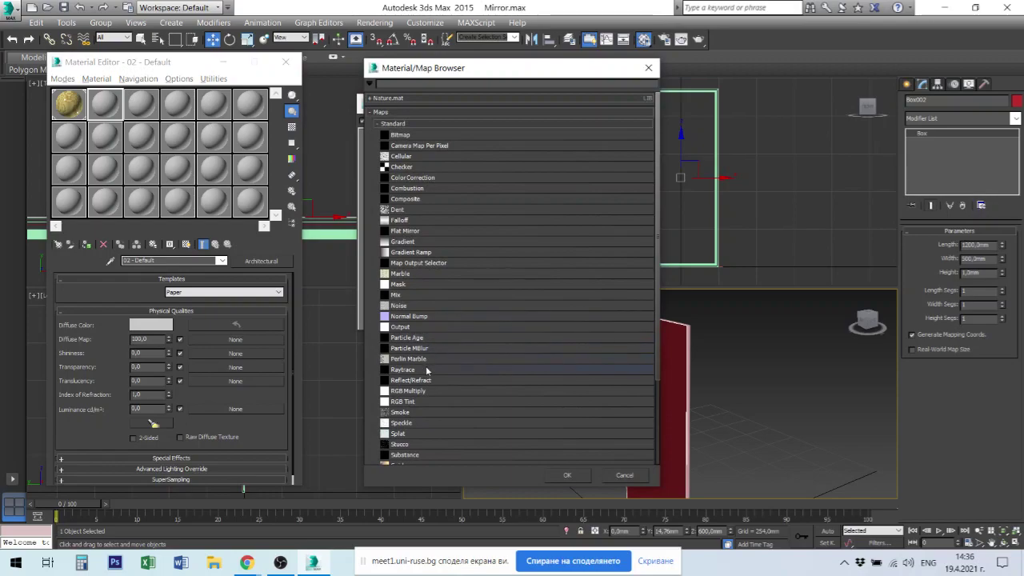
scroll(432, 389, down, 1)
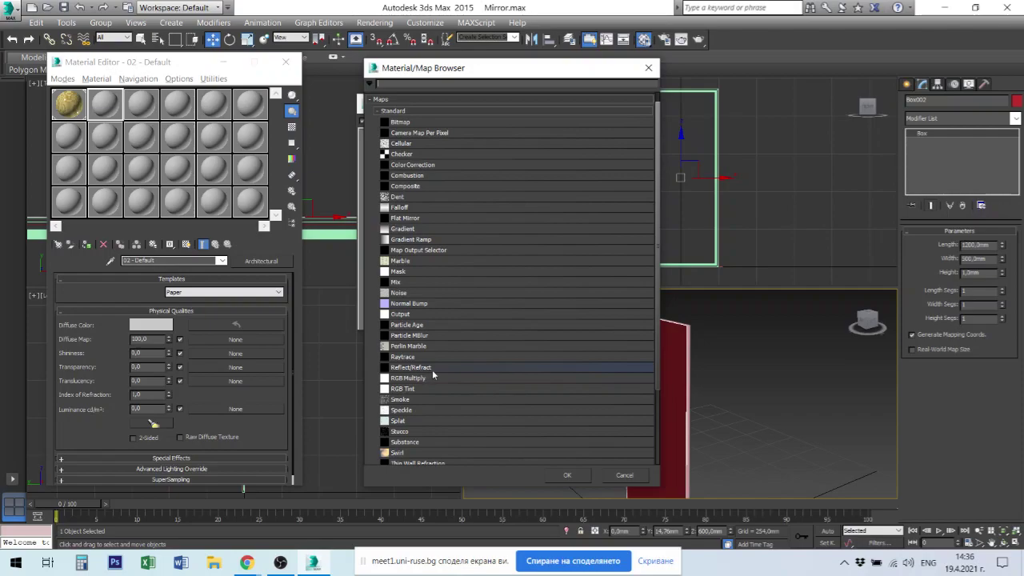
scroll(433, 374, down, 1)
scroll(433, 374, down, 2)
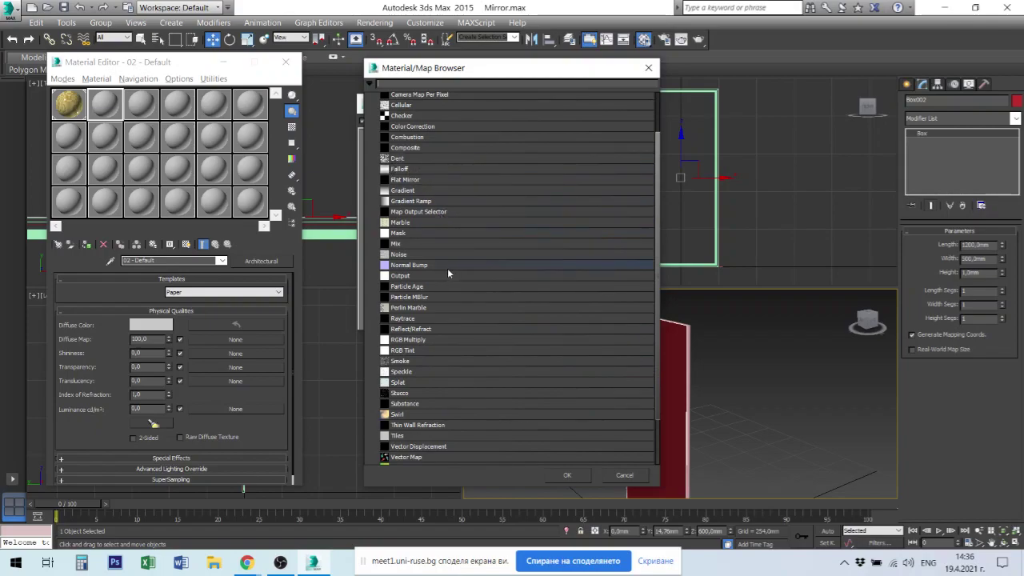
double_click(406, 256)
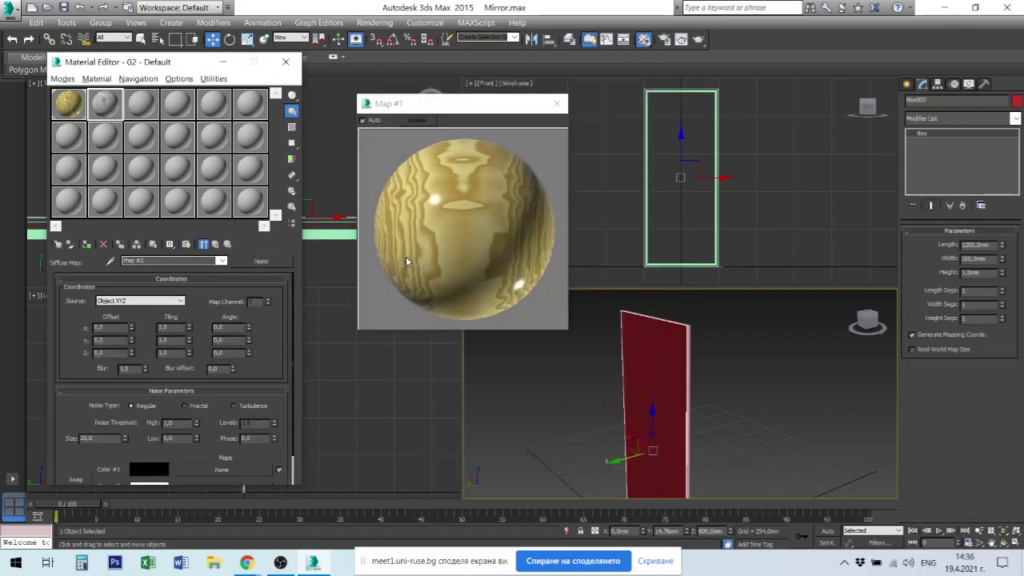
Preview the noise map enlarged and assign the noise material to the plane
double_click(119, 111)
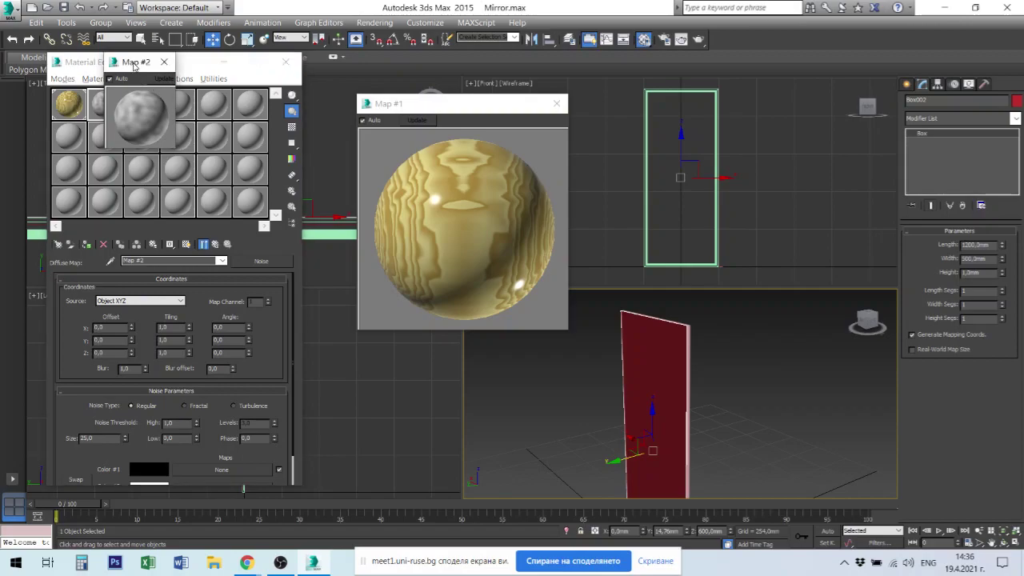
drag(136, 63, 307, 111)
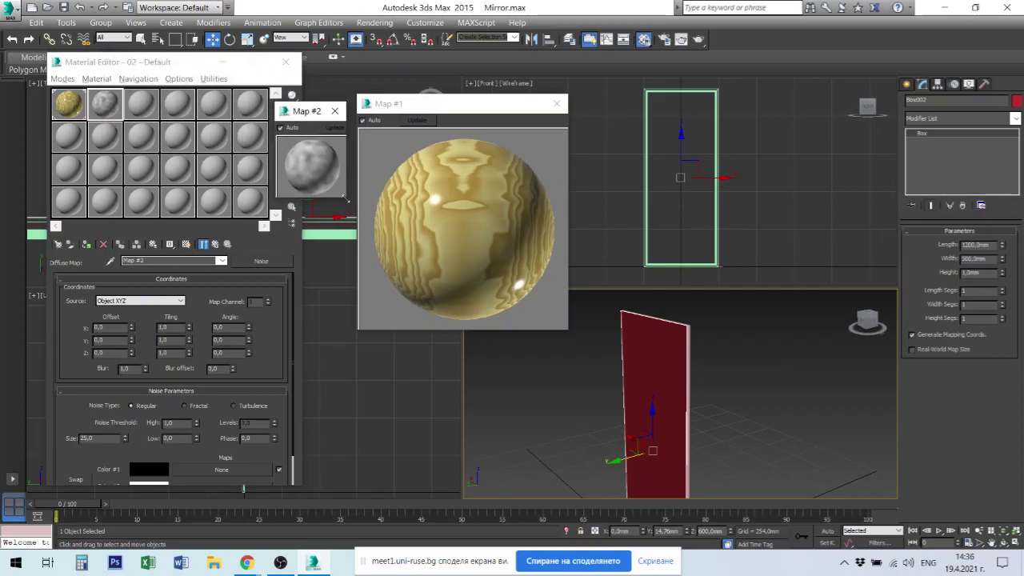
drag(346, 197, 437, 288)
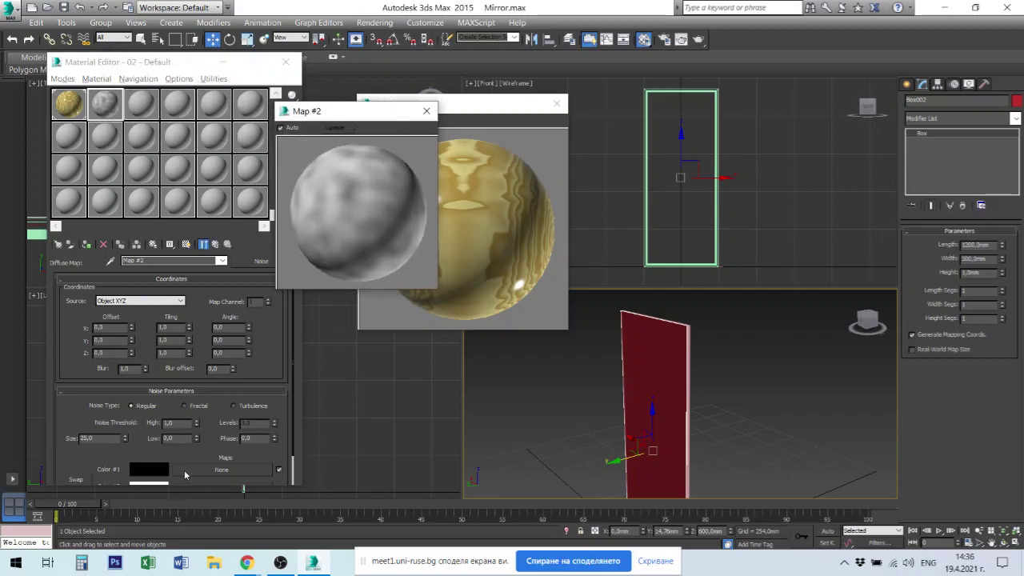
scroll(174, 360, down, 2)
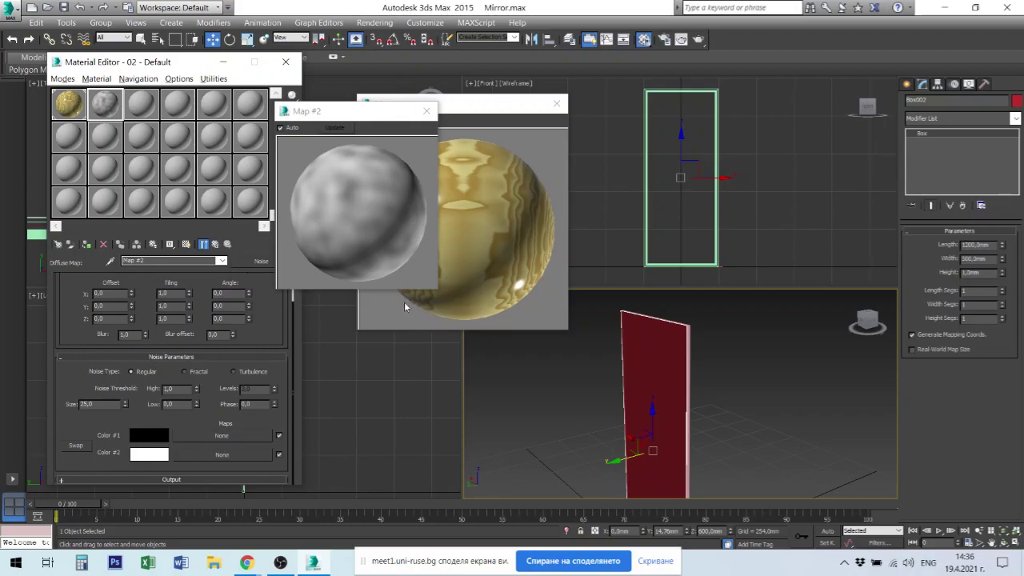
click(86, 244)
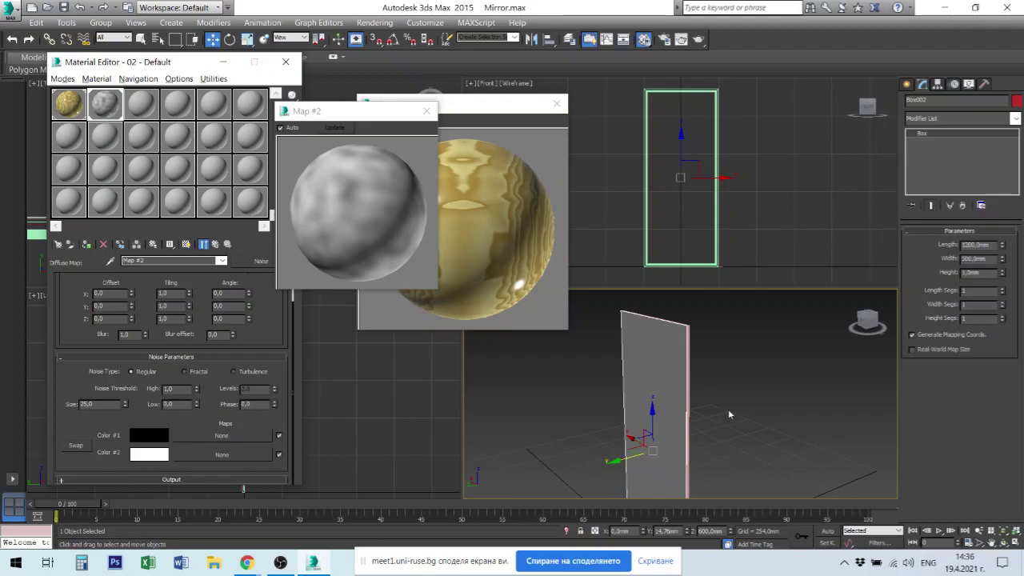
Rename the red door panel to 'Mirror_Glass'
alt+middle_drag(725, 412, 649, 417)
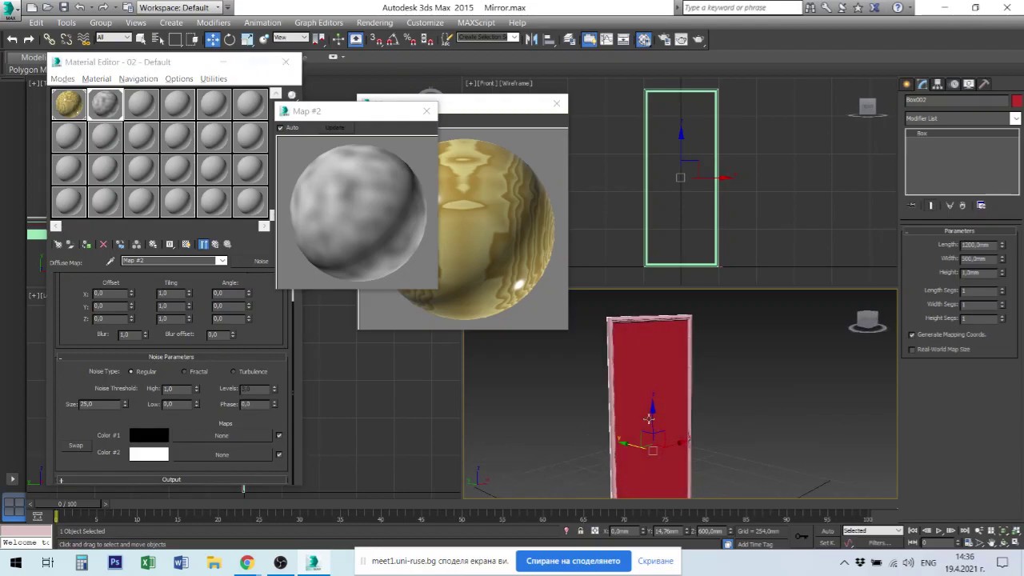
click(676, 376)
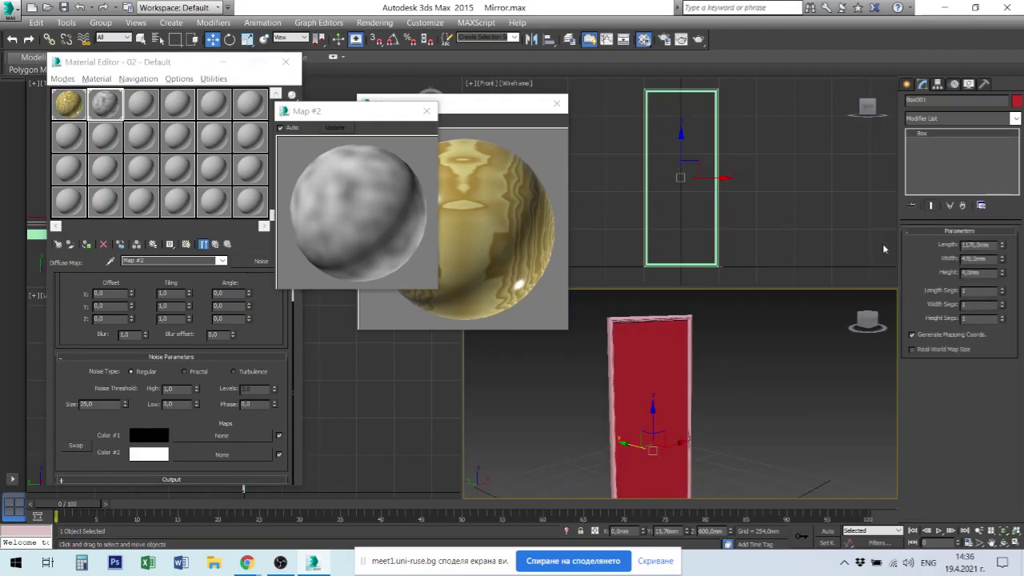
click(920, 100)
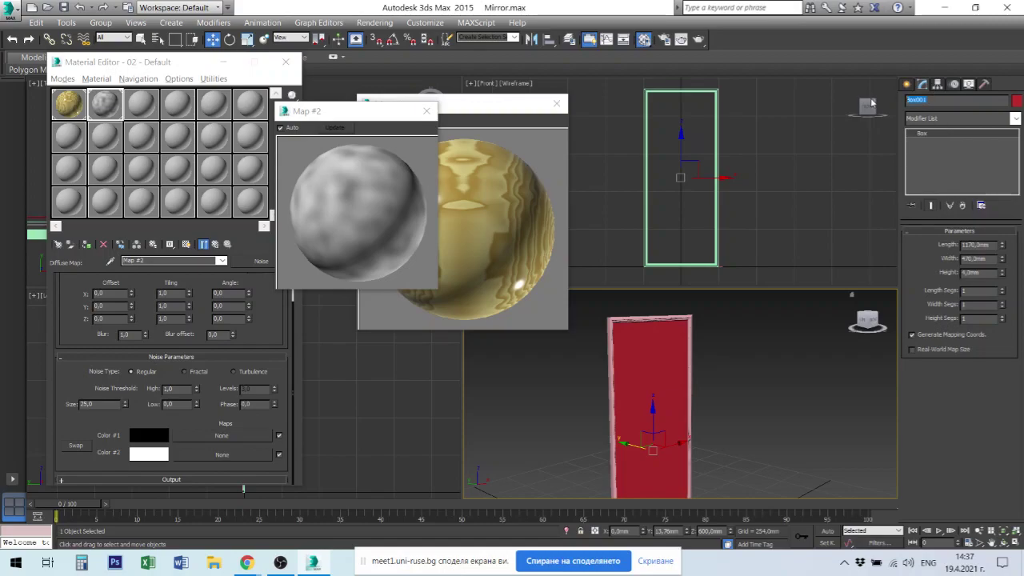
text(Mirr)
text(or)
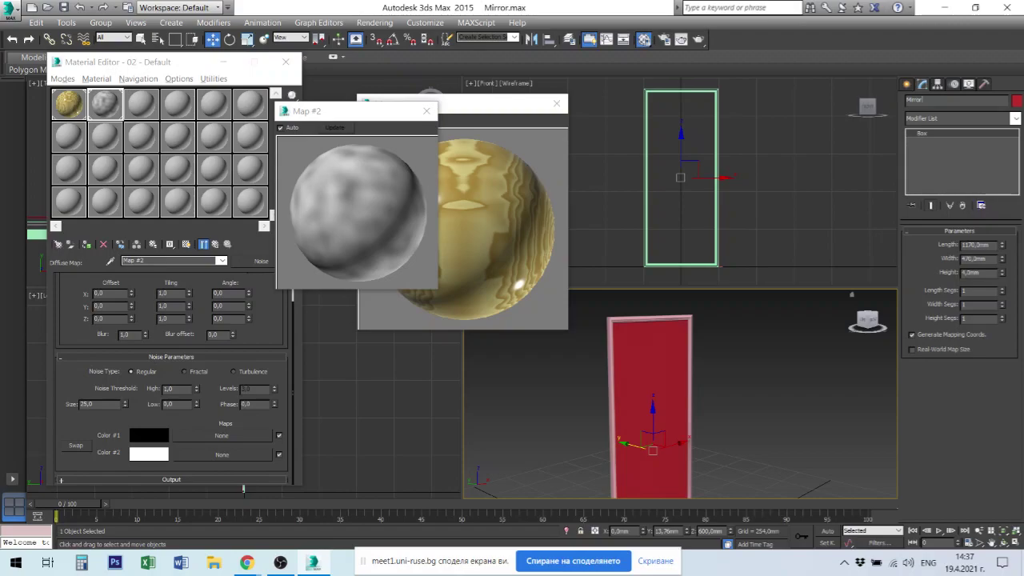
text(_Glass)
Close the wood and noise map previews, reframe the panel, and open Render Setup
click(426, 110)
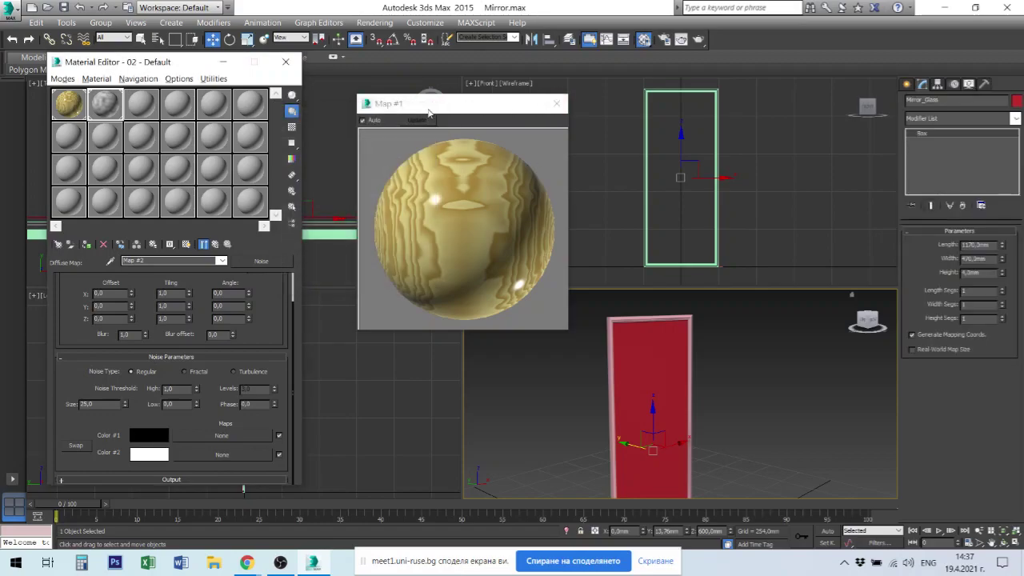
click(557, 103)
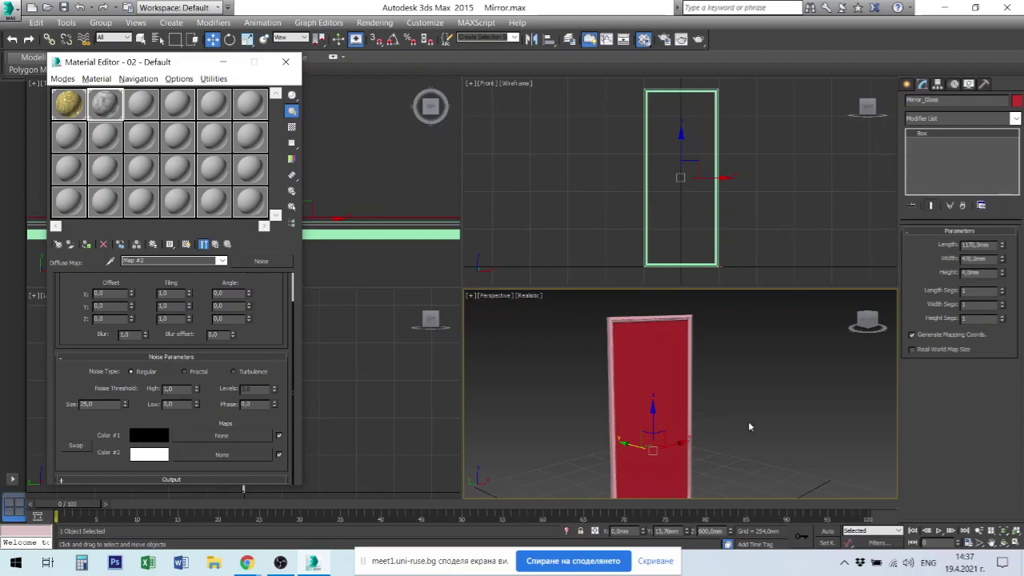
mouse_move(729, 408)
middle_down()
mouse_move(729, 360)
mouse_move(724, 389)
middle_up()
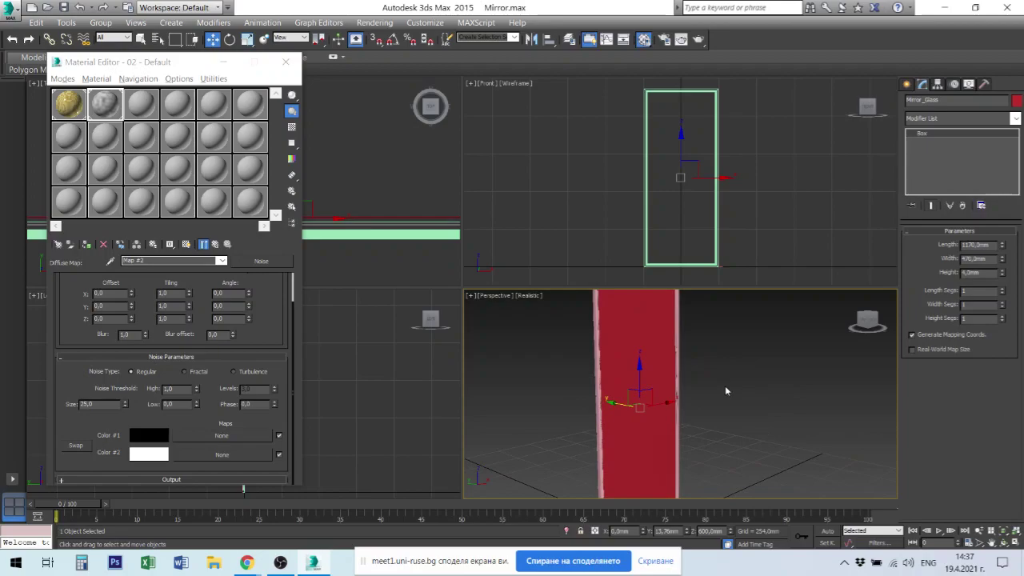
alt+middle_drag(723, 368, 719, 386)
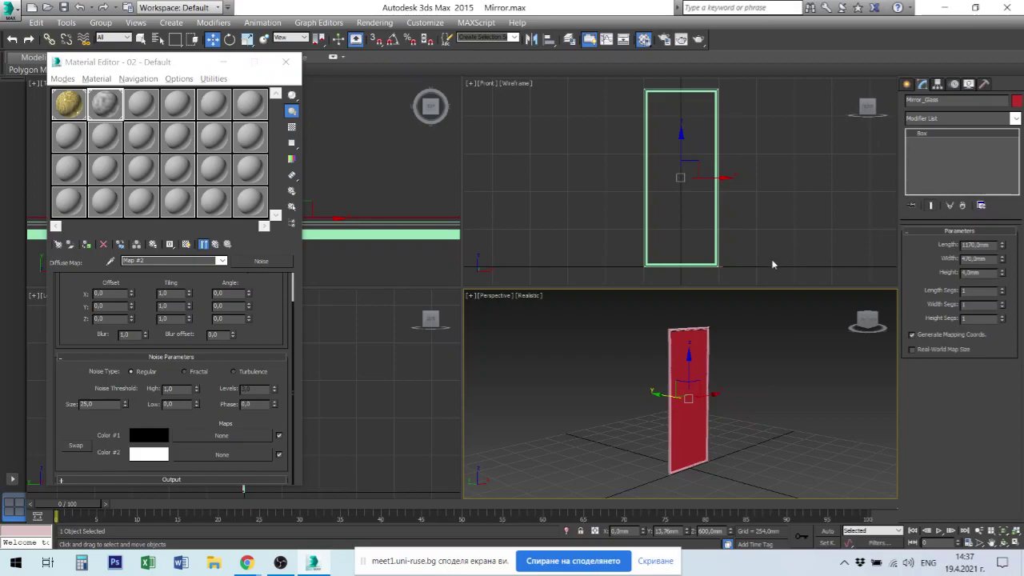
click(665, 40)
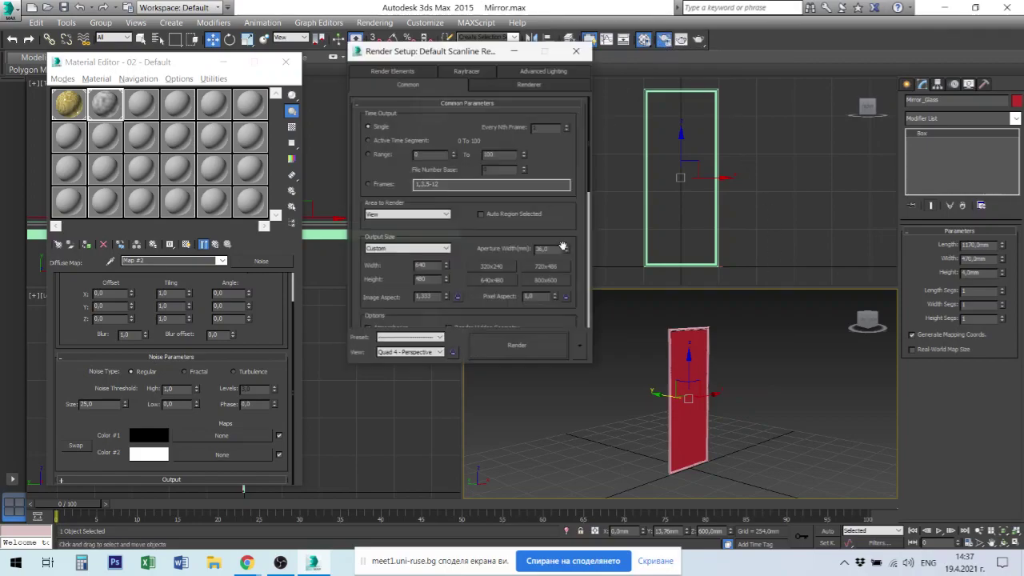
Set the output size to HDTV (video) 1280x720 and render the perspective view
click(386, 248)
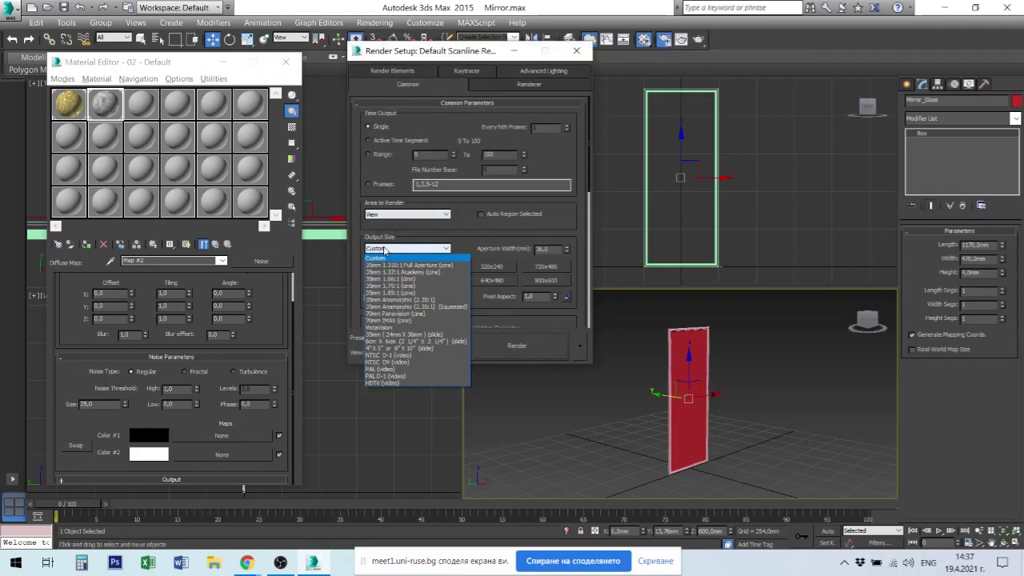
click(391, 383)
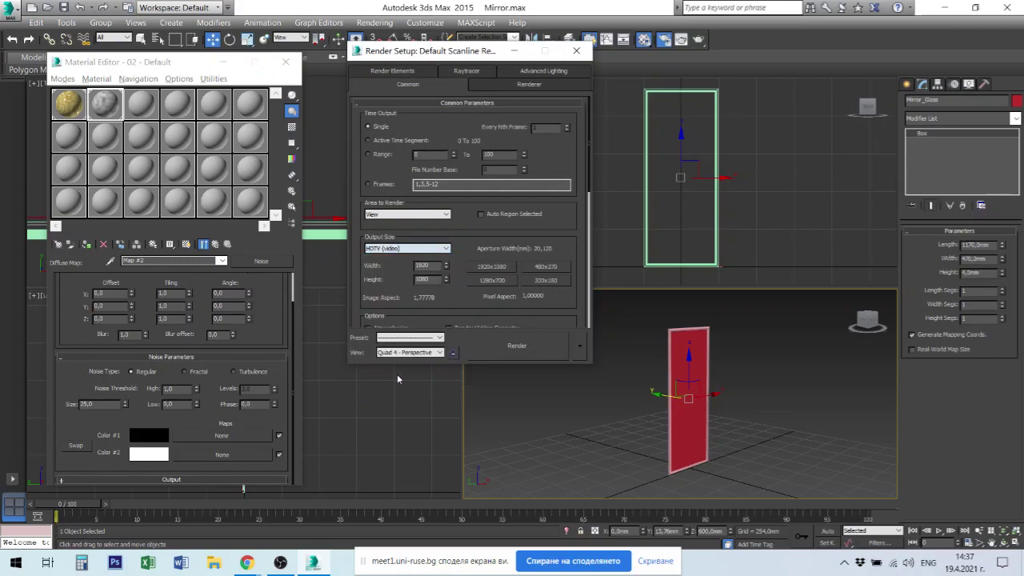
click(496, 281)
click(507, 346)
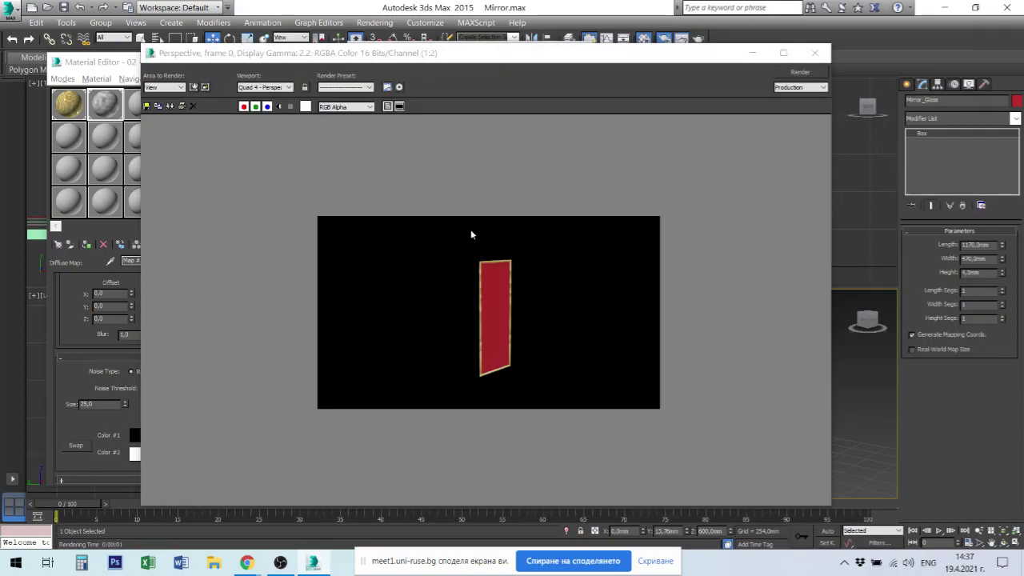
scroll(513, 324, up, 2)
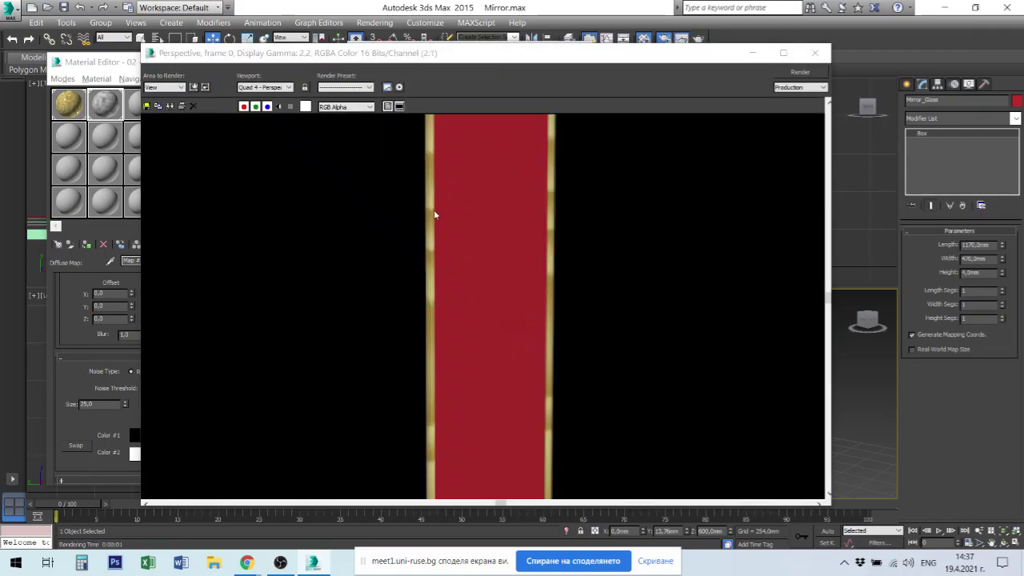
click(815, 53)
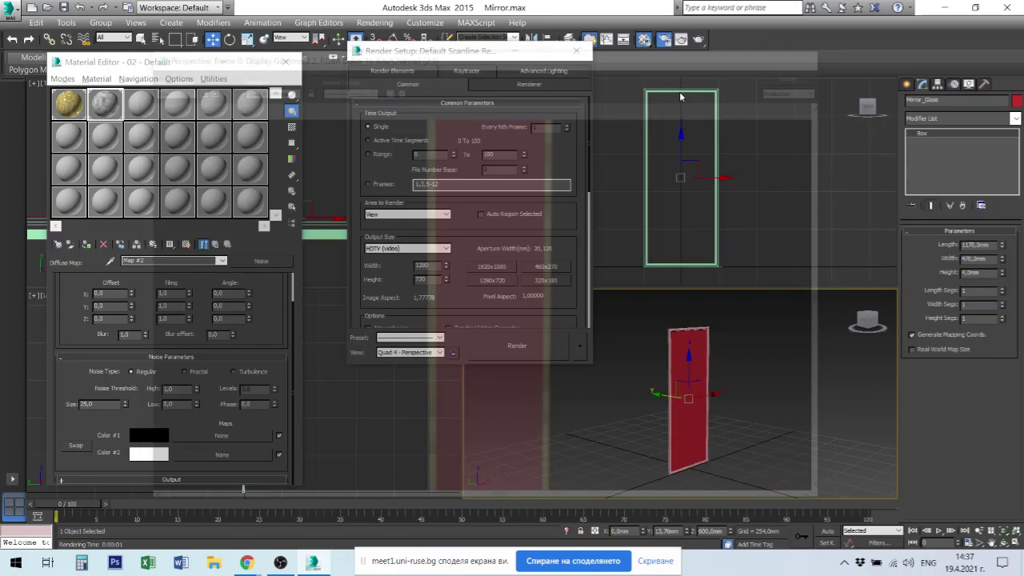
Orbit to see the panel edge-on and render the view again
alt+middle_drag(677, 437, 773, 456)
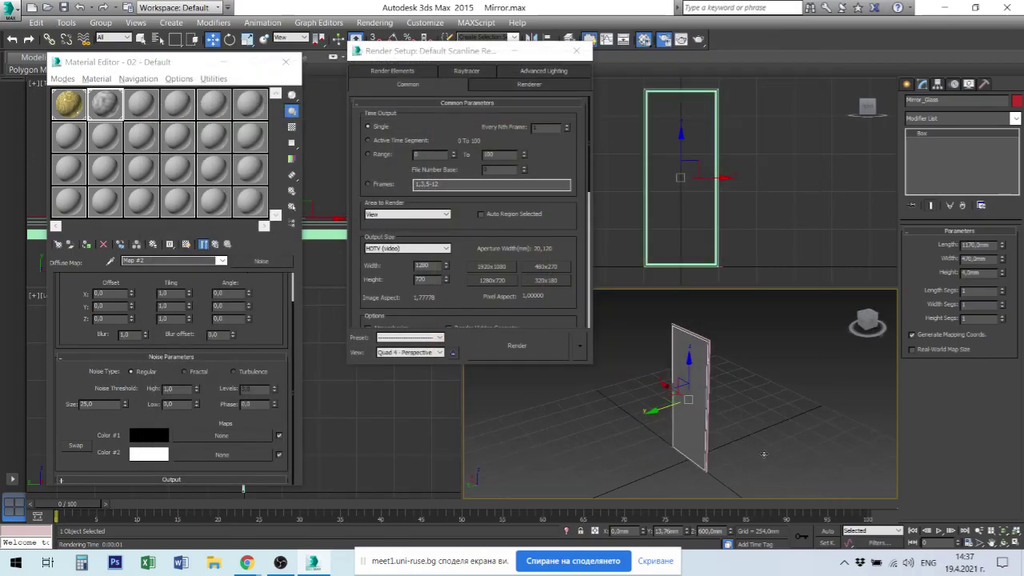
click(696, 42)
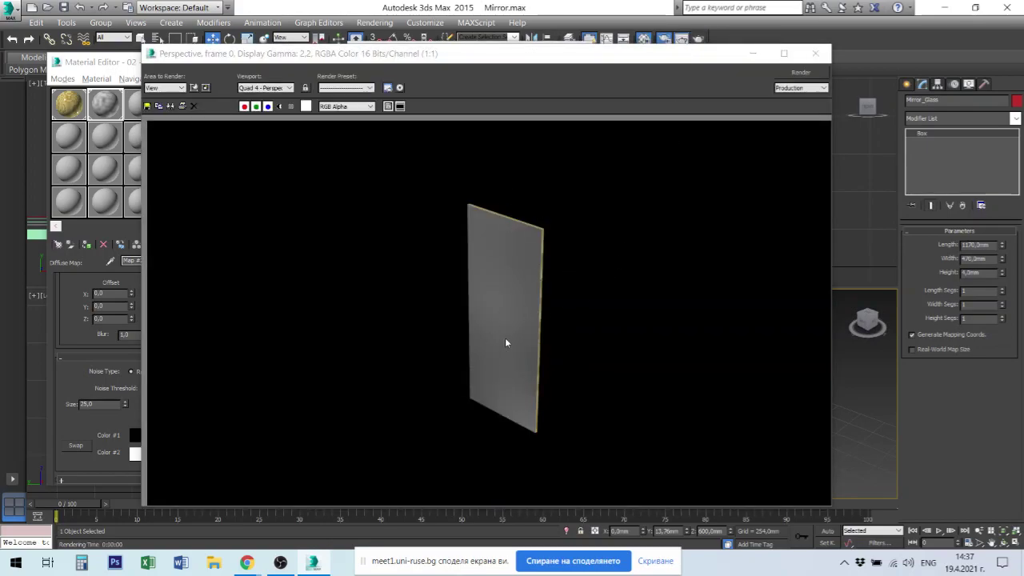
click(815, 53)
alt+middle_drag(678, 386, 784, 478)
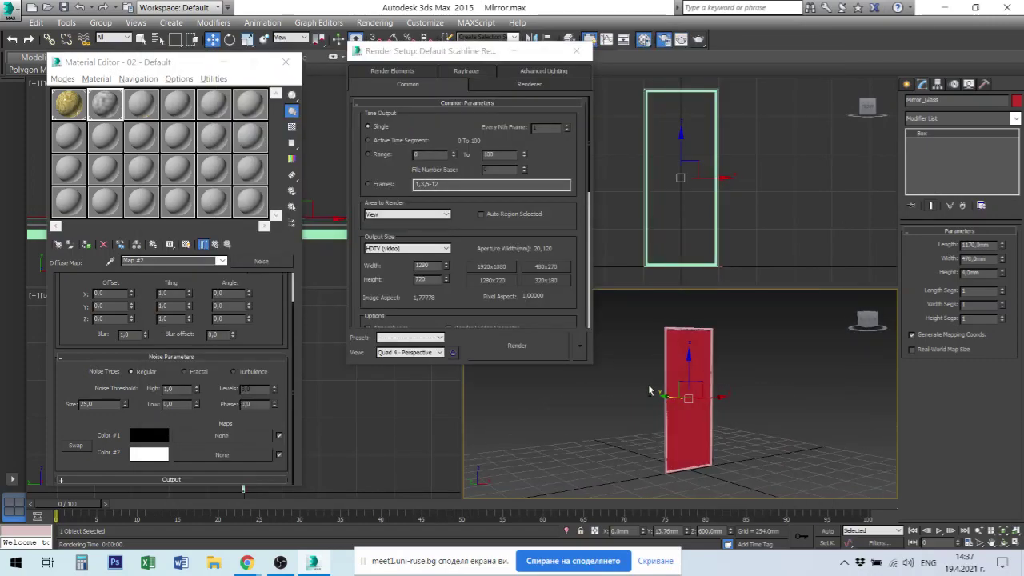
Close Render Setup, then create a sphere beside the panel and raise it along Z
click(767, 480)
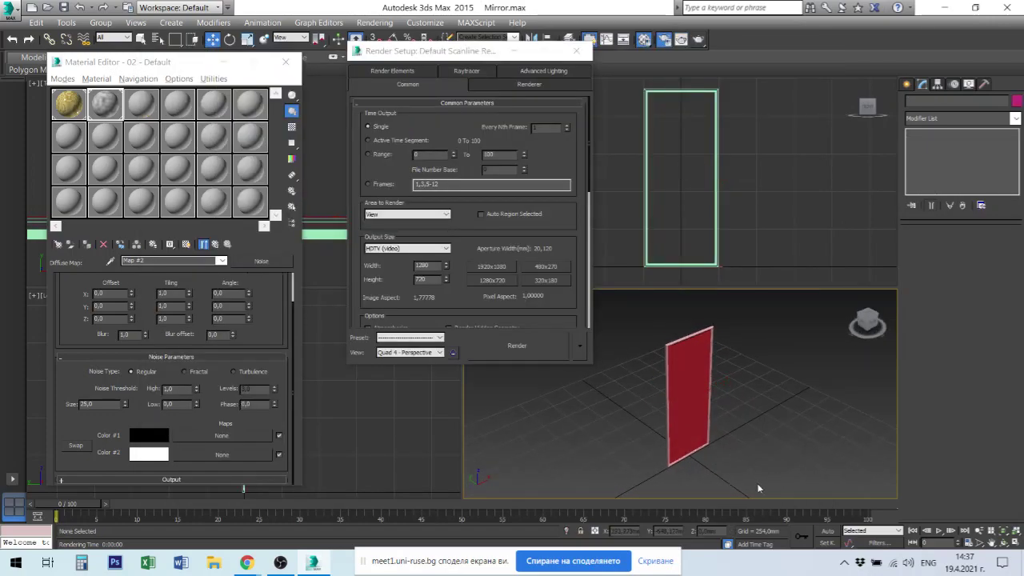
click(577, 52)
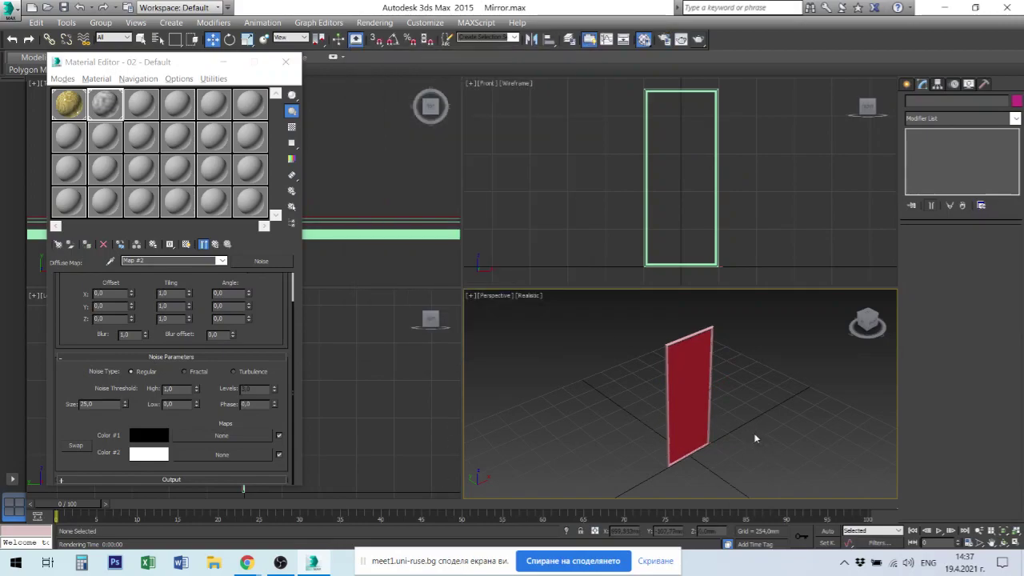
mouse_move(755, 439)
alt+middle_down()
mouse_move(716, 416)
mouse_move(704, 425)
mouse_move(715, 406)
mouse_move(756, 426)
alt+middle_up()
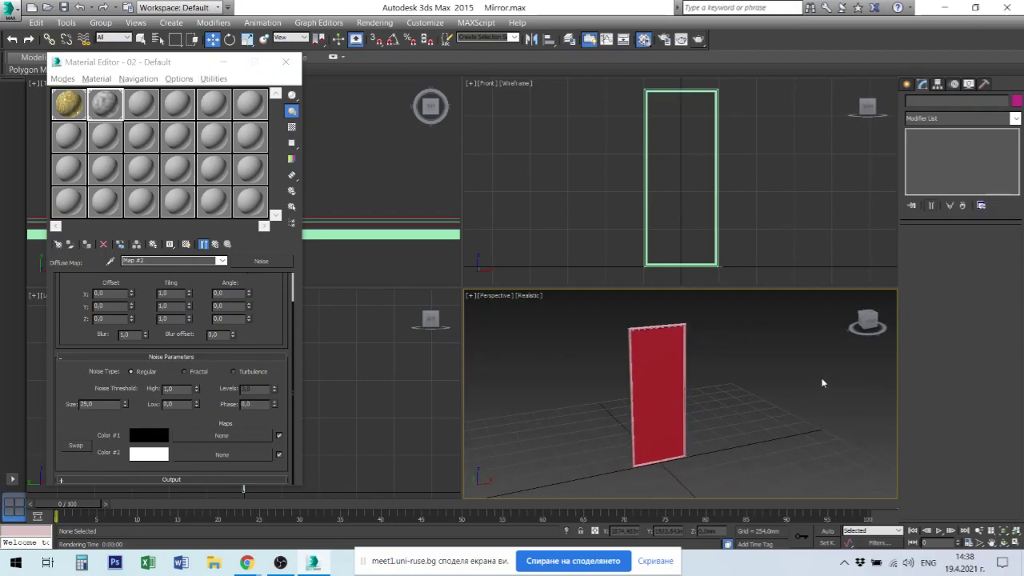
click(905, 84)
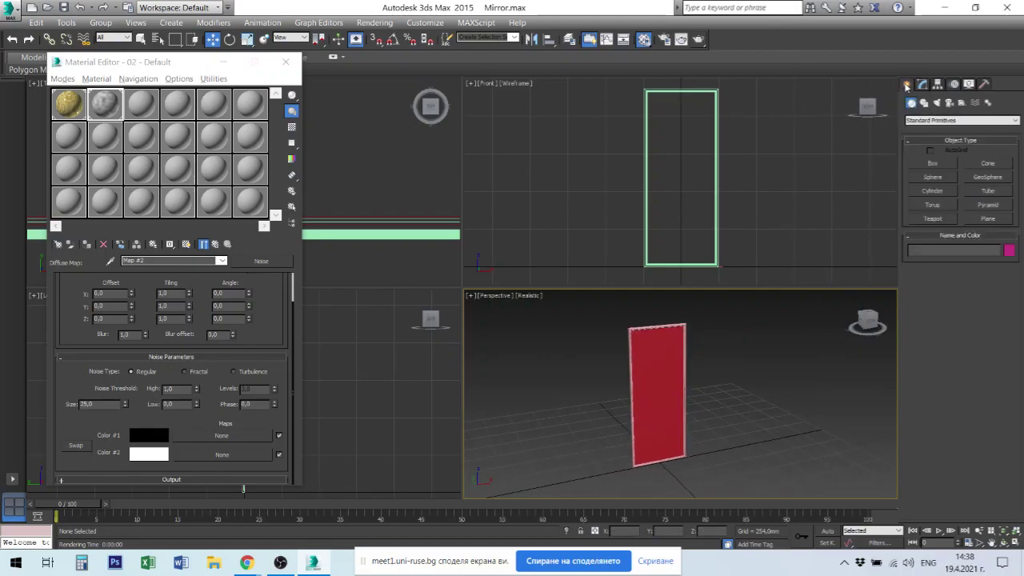
click(929, 177)
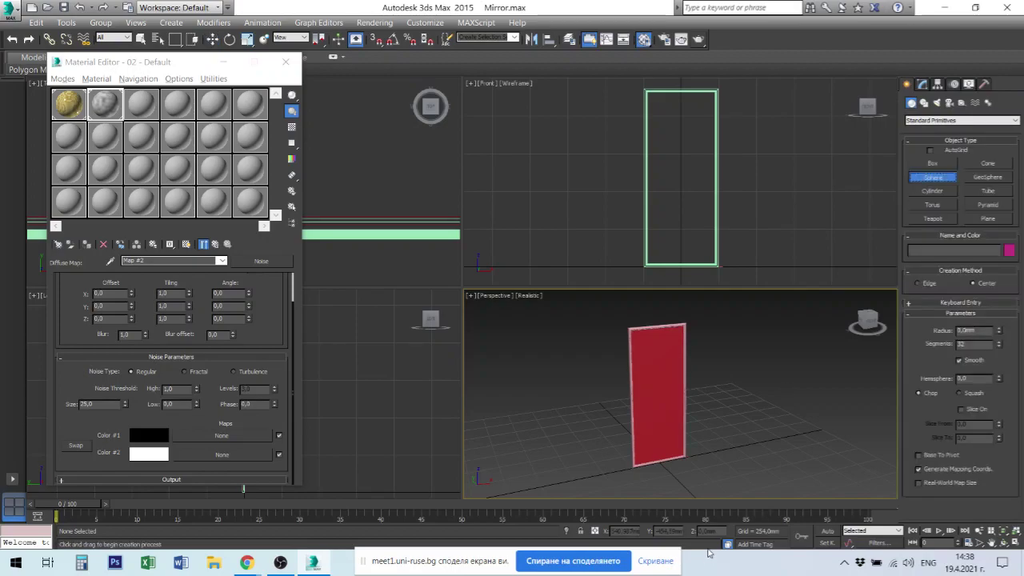
drag(726, 480, 752, 481)
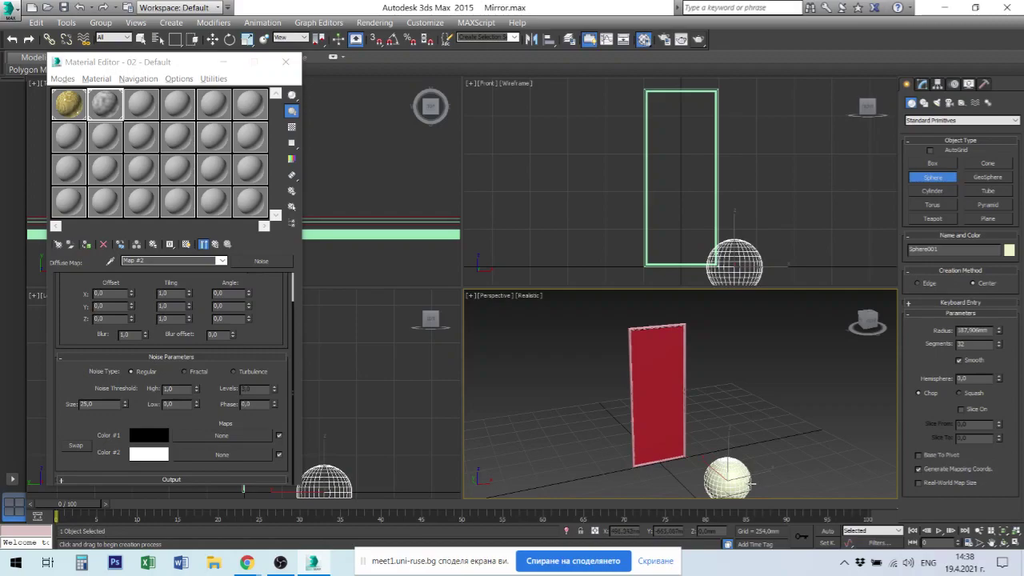
key(w)
drag(731, 458, 732, 408)
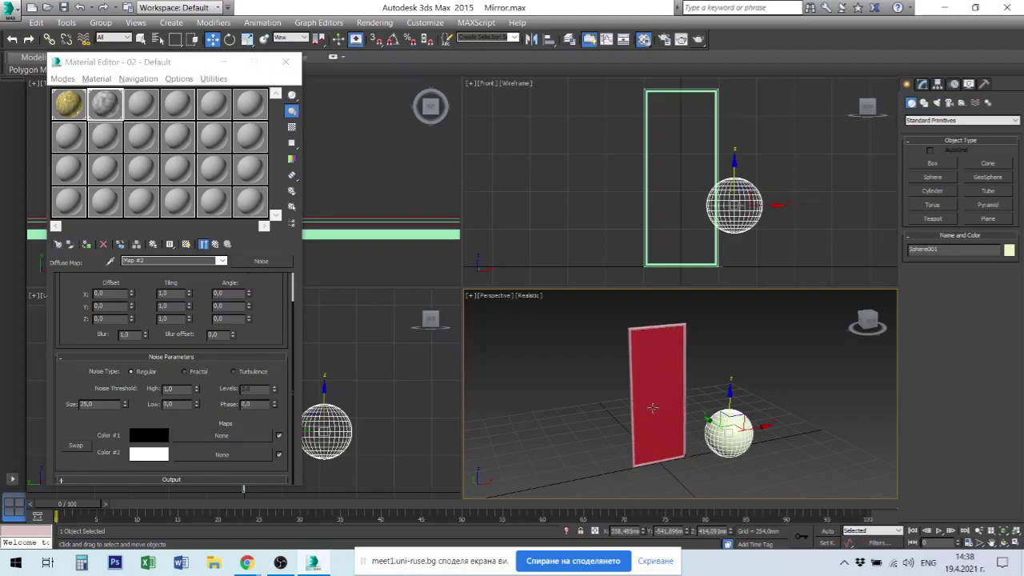
Select the unused material slot 08 - Default and preview the open browser windows
click(773, 455)
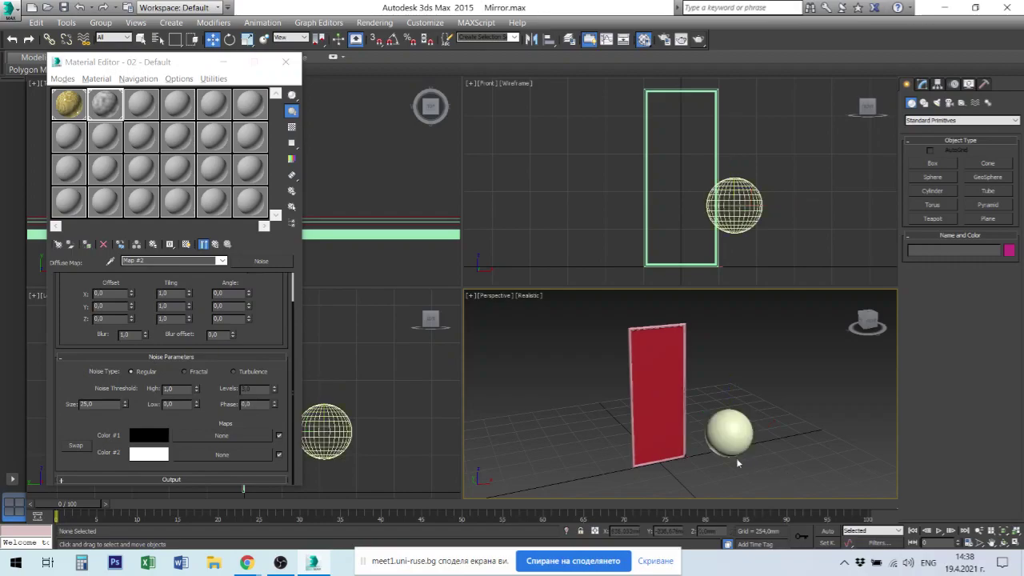
click(738, 442)
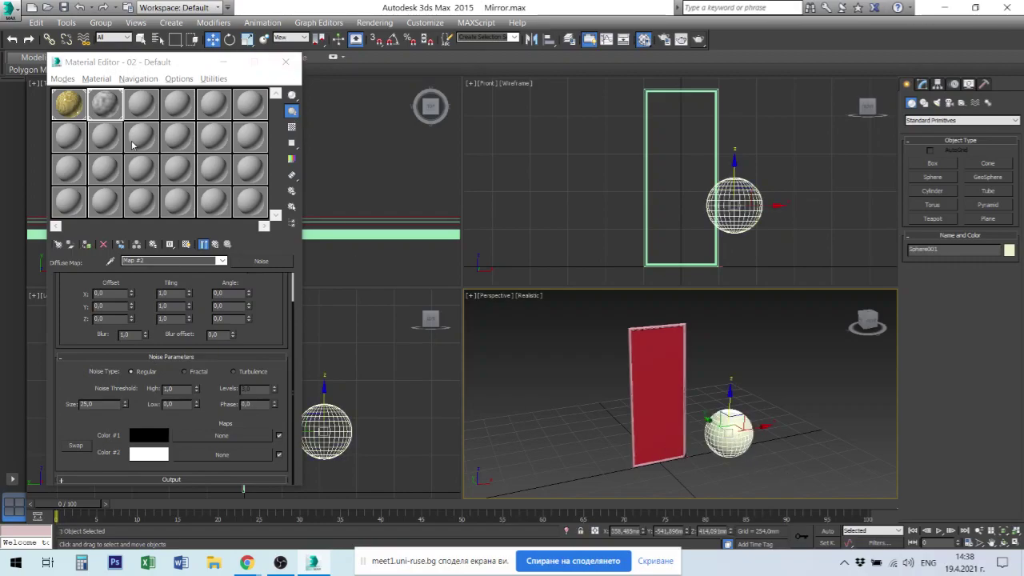
click(104, 138)
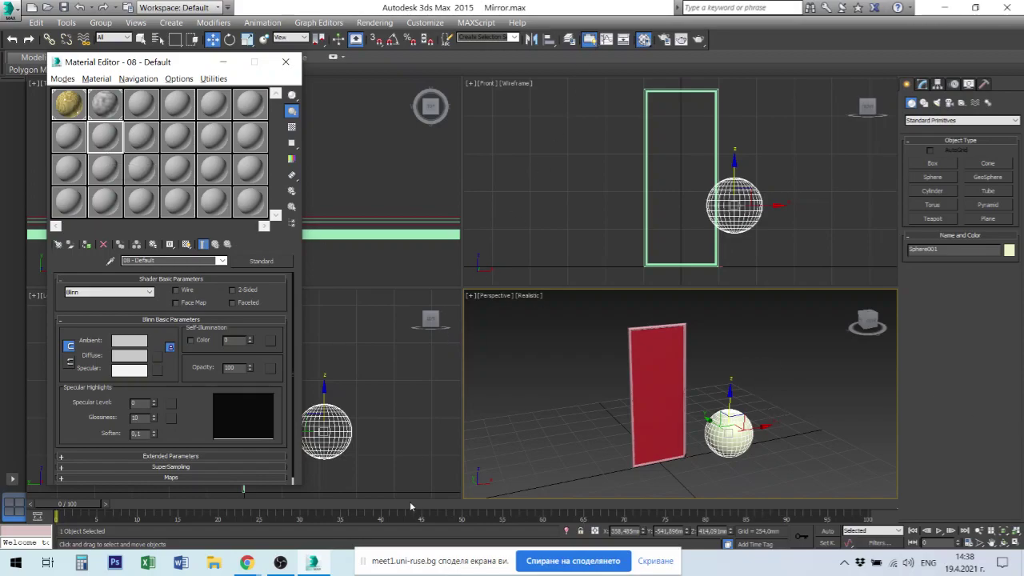
click(246, 562)
Switch to Chrome and open the YouTube home page in a new tab
click(217, 525)
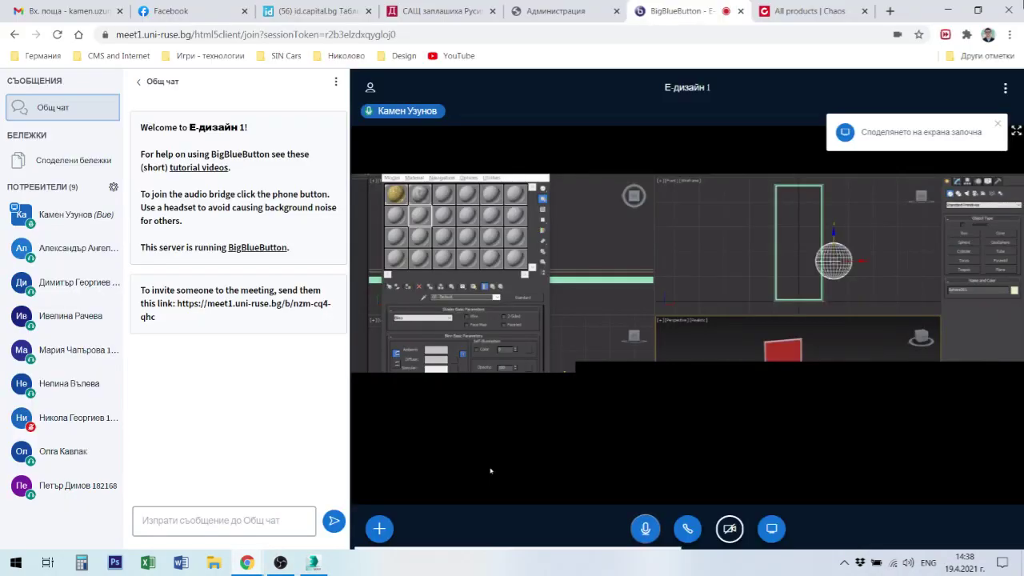
click(889, 12)
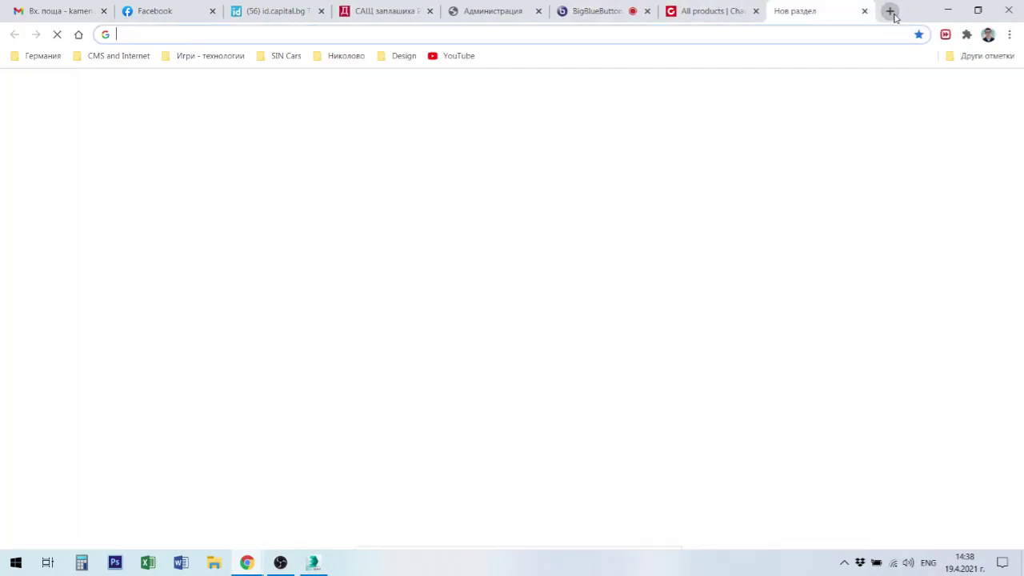
text(yot)
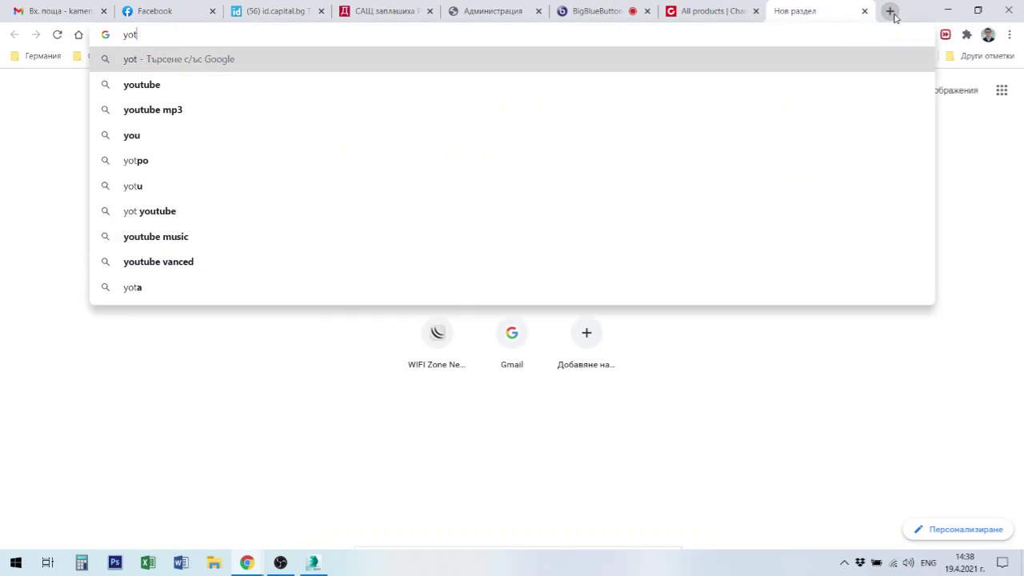
text(ube)
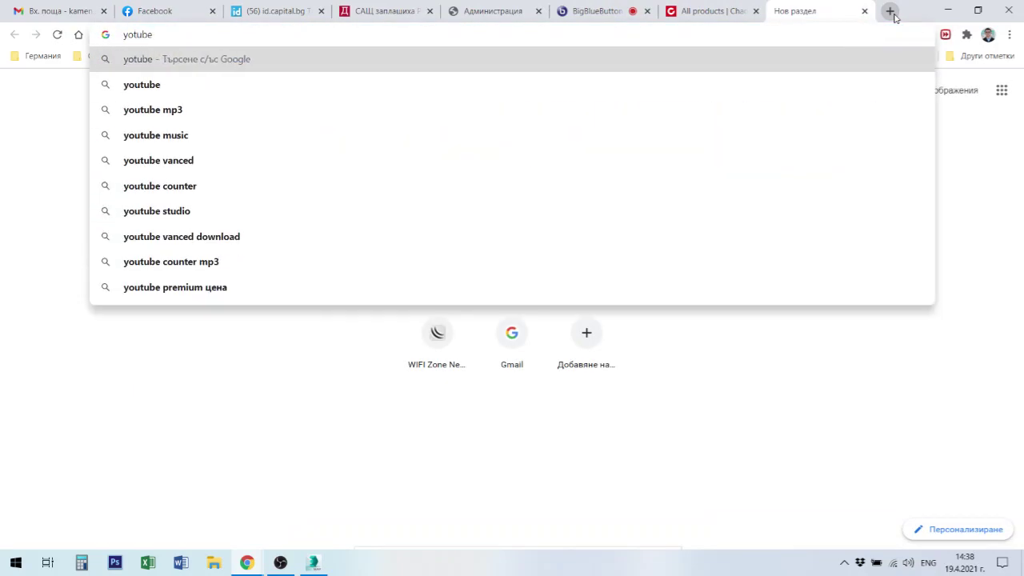
text(.)
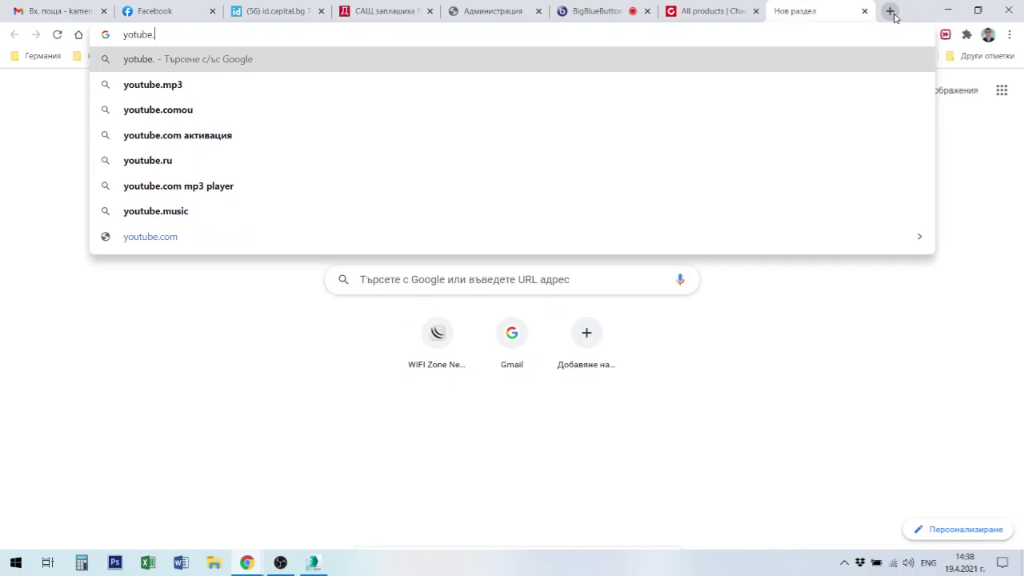
text(com)
key(Return)
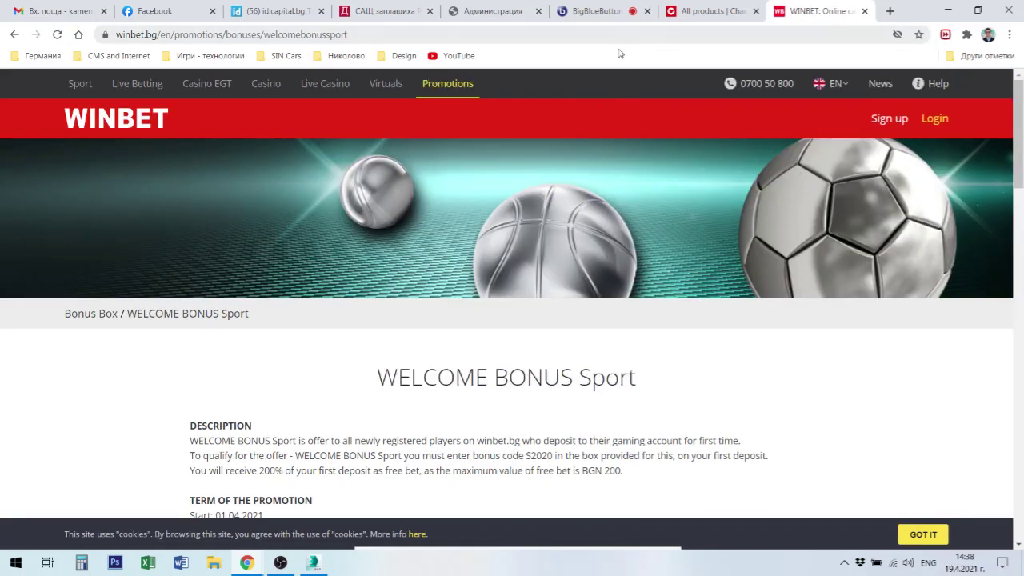
click(459, 58)
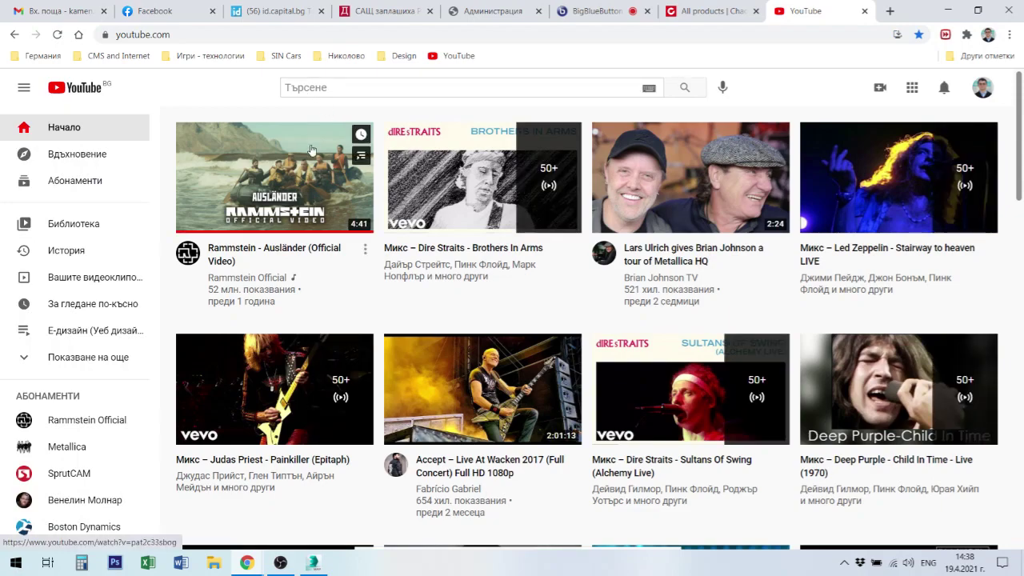
Search YouTube for 'Material Mirror in 3d max with mentalray'
click(322, 87)
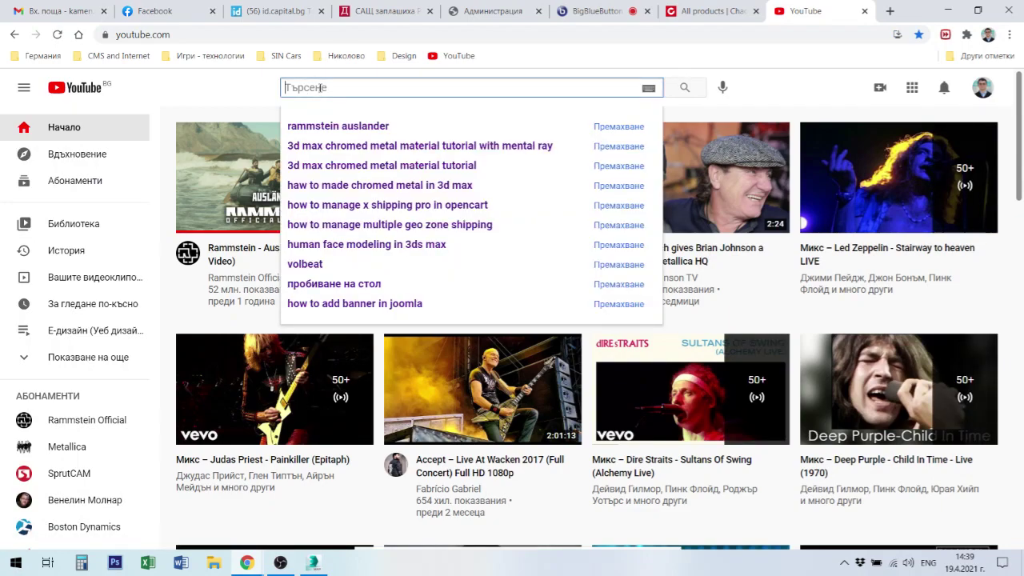
text(M)
text(aterial)
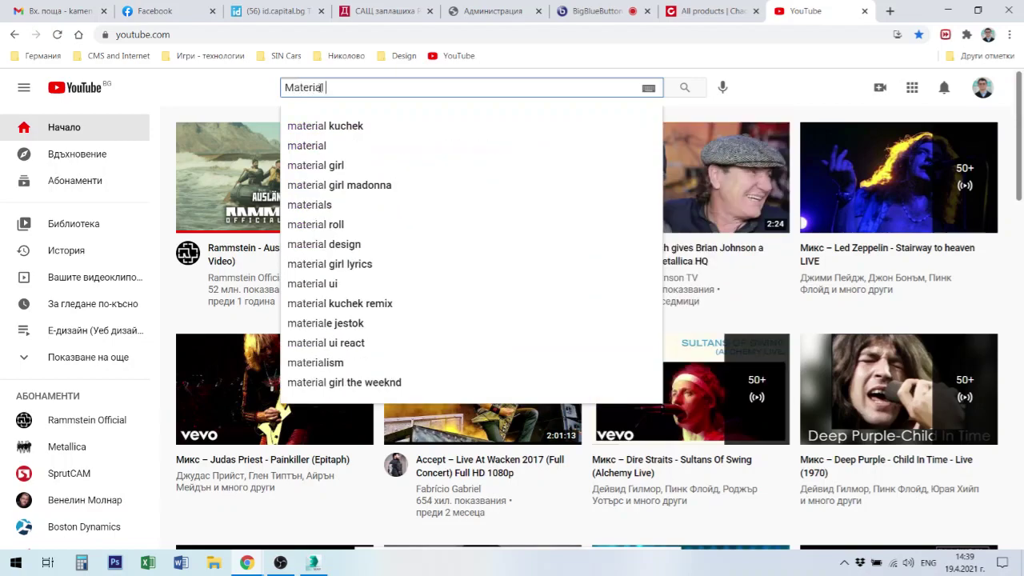
text( Mirro)
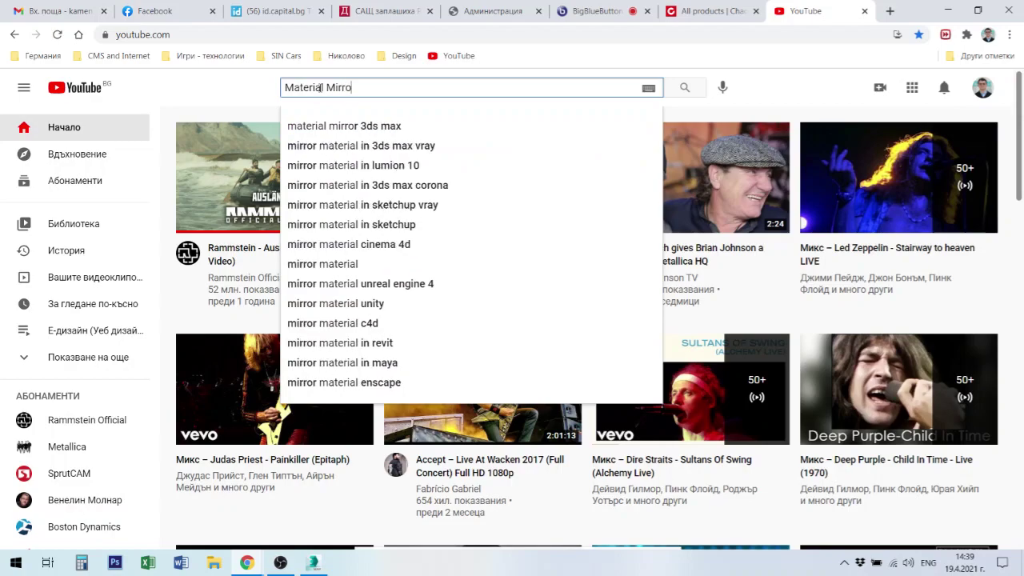
text(r i)
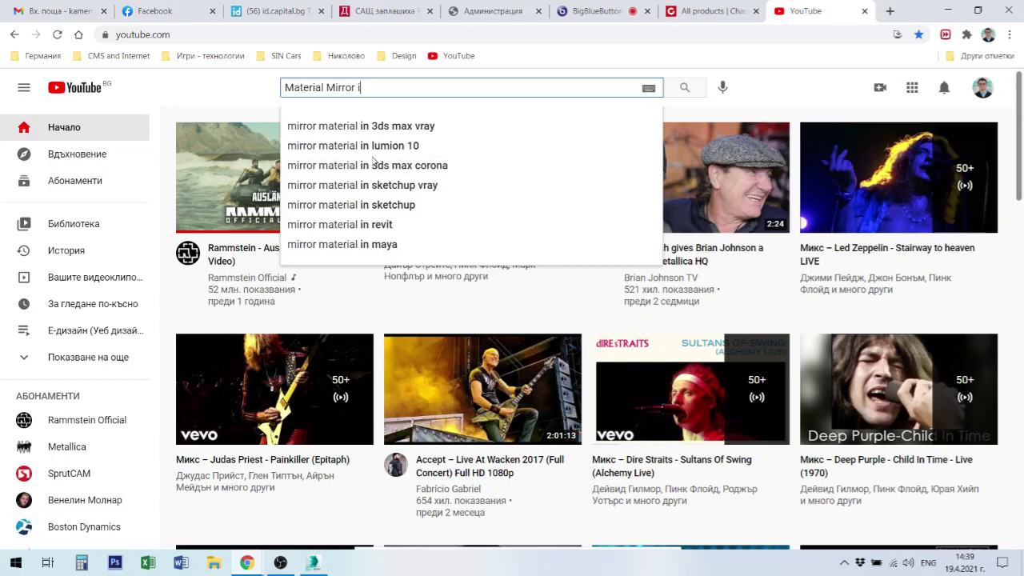
text(n 3)
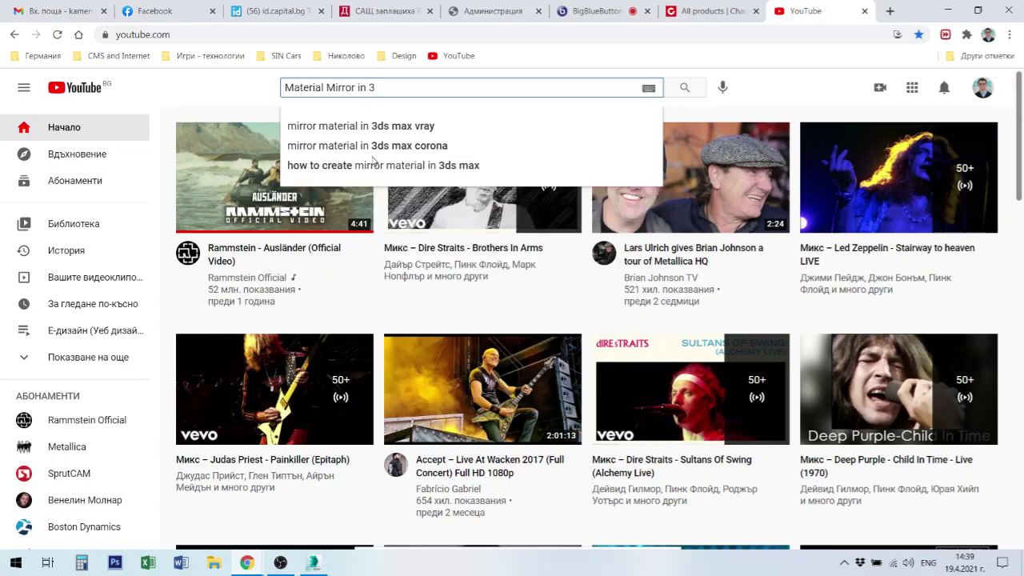
text(d ma)
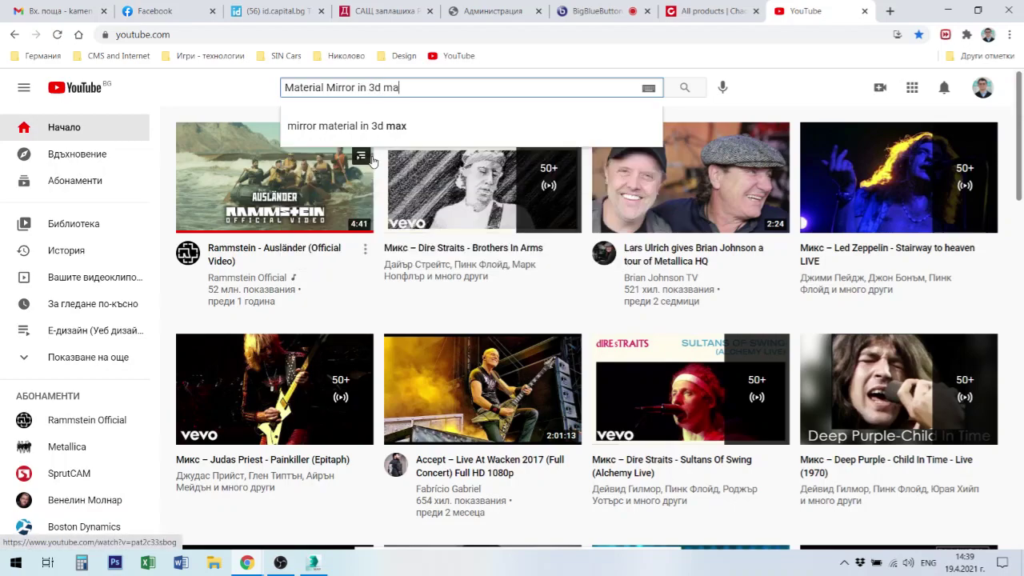
text(x wi)
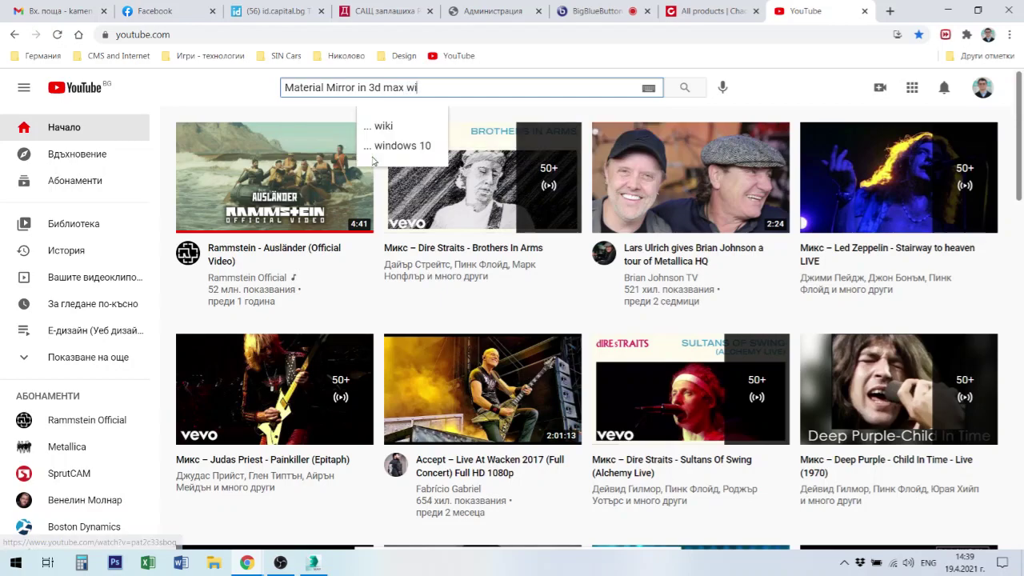
text(th men)
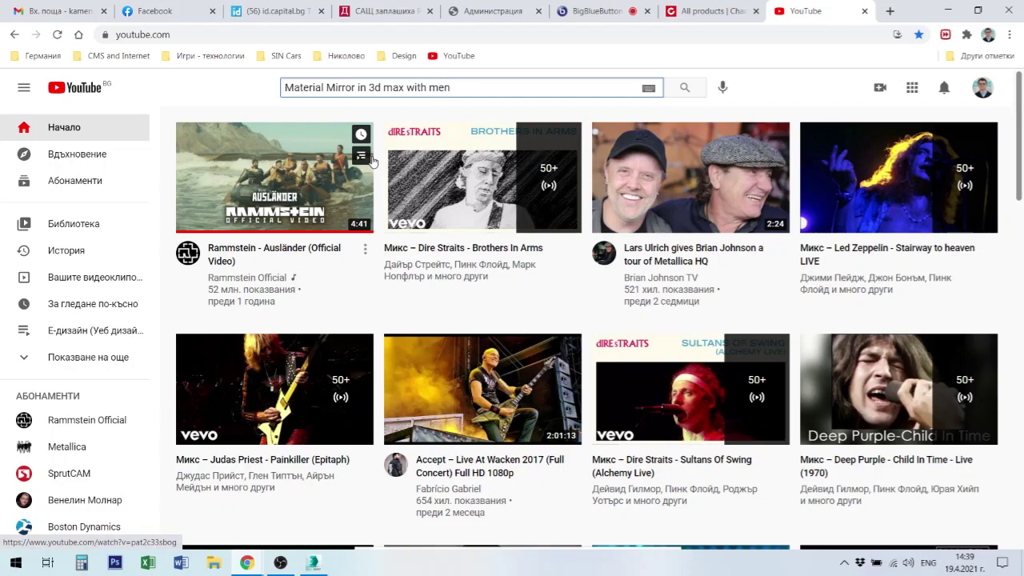
text(tal )
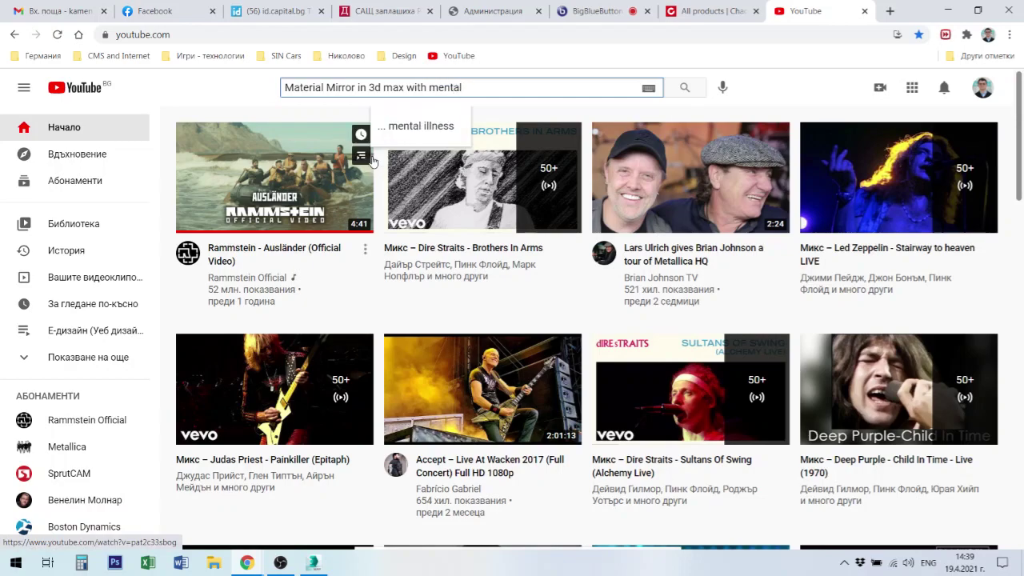
text(ey)
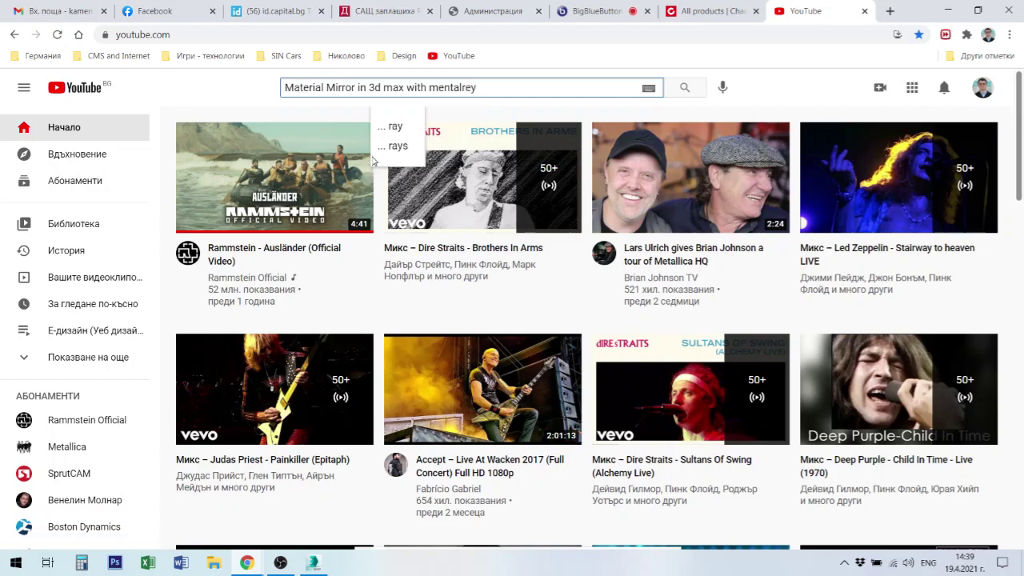
key(BackSpace)
key(BackSpace)
text(a)
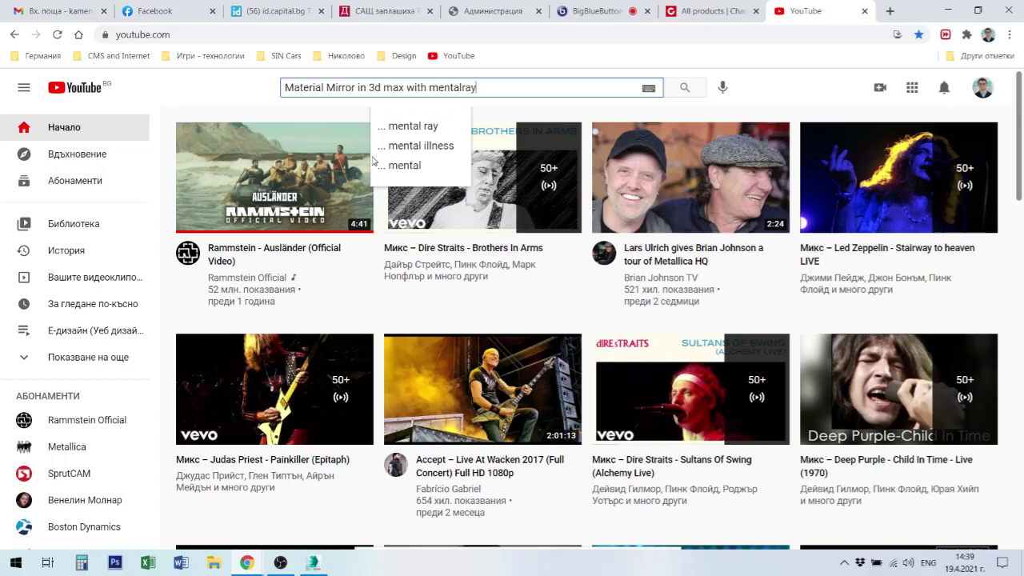
key(Return)
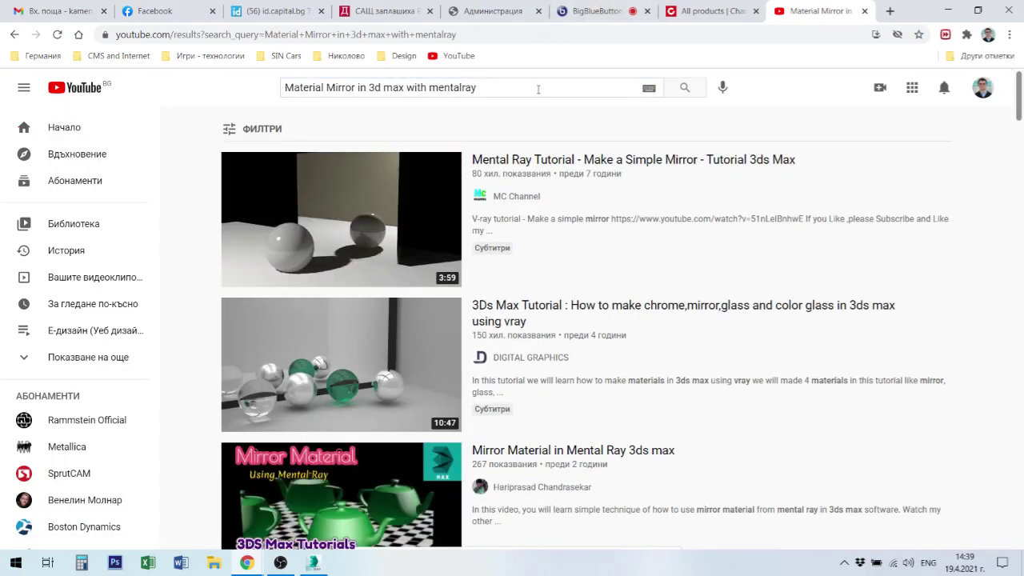
mouse_move(704, 204)
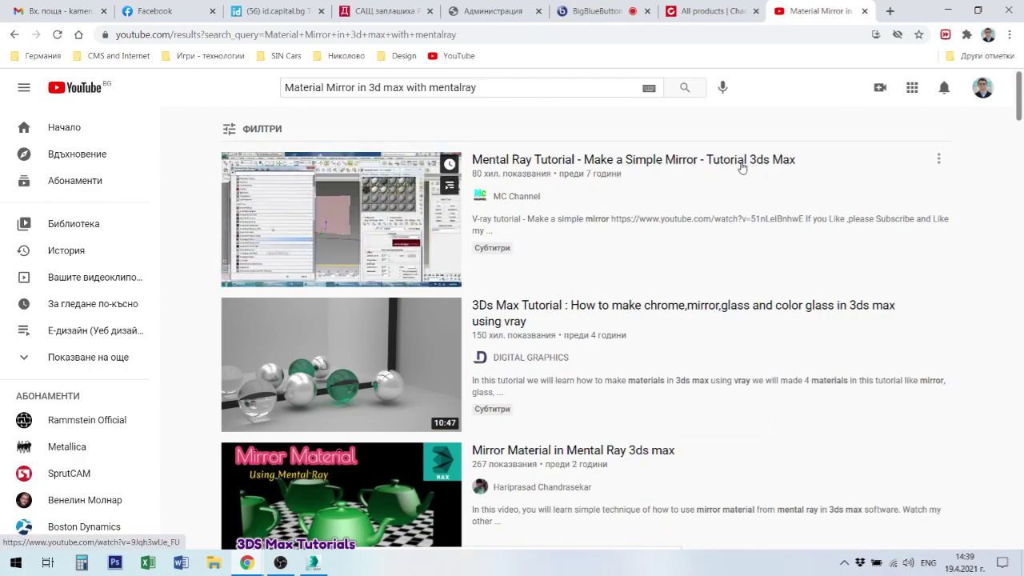
Play the Mental Ray simple-mirror tutorial full screen past its Render Setup part
click(286, 213)
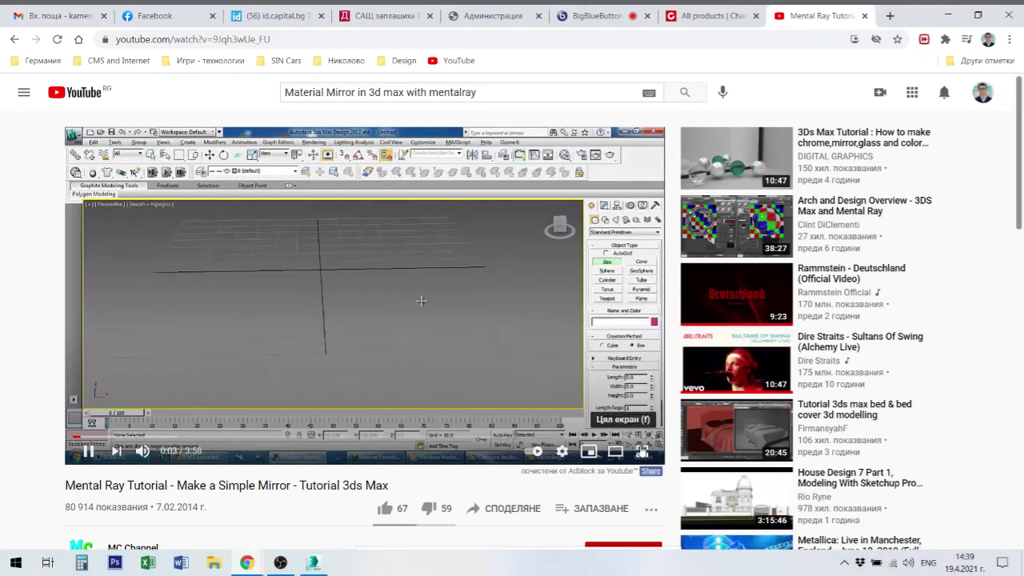
click(642, 445)
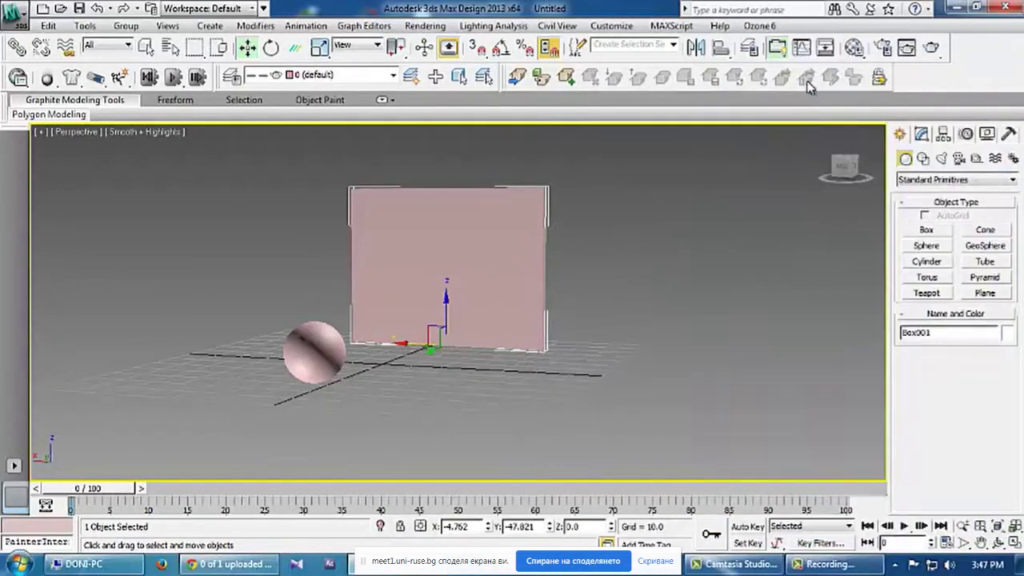
click(885, 50)
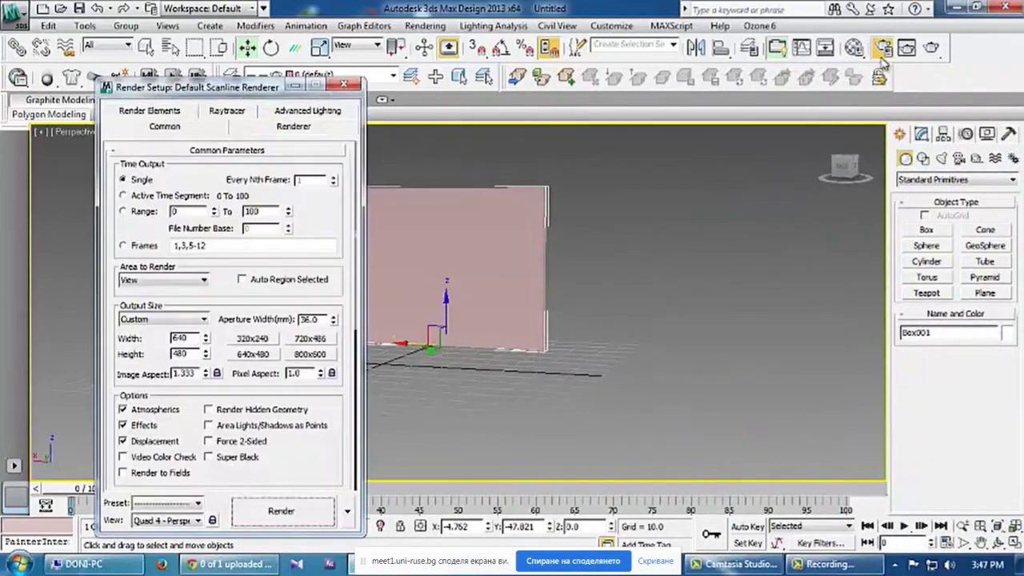
drag(224, 87, 440, 70)
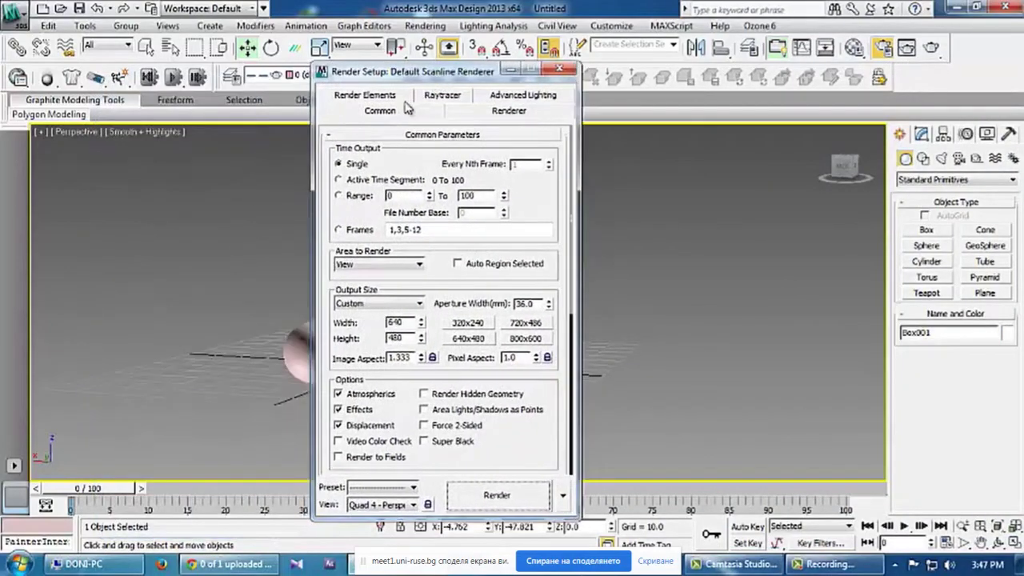
click(387, 96)
click(398, 100)
drag(520, 203, 518, 176)
scroll(533, 322, down, 2)
scroll(533, 324, down, 3)
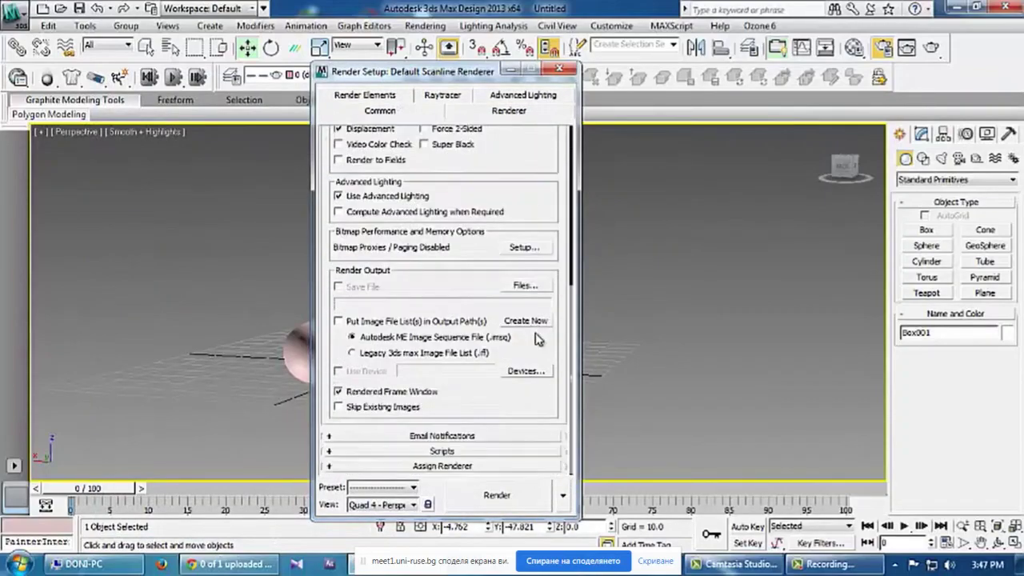
click(417, 467)
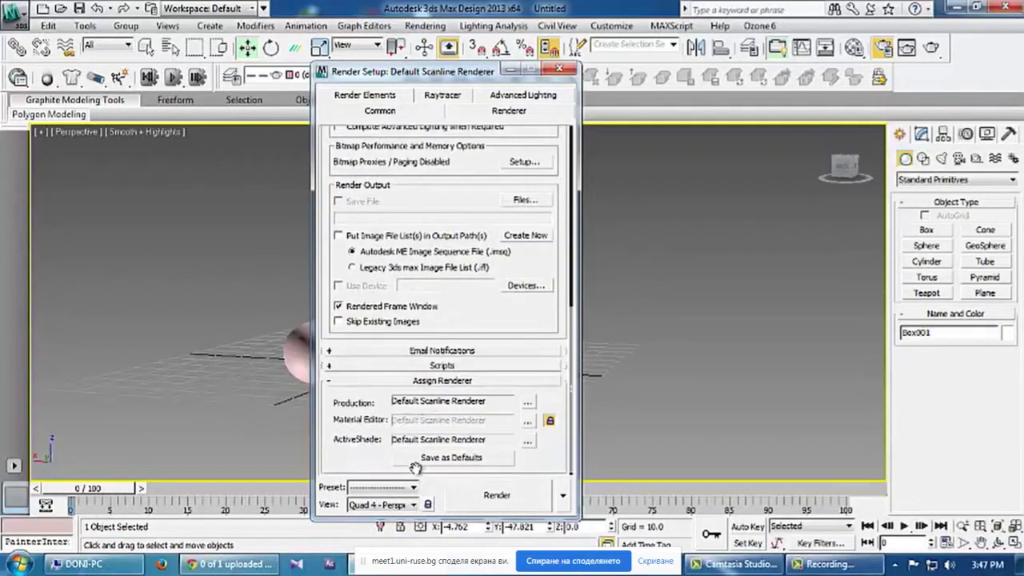
click(527, 409)
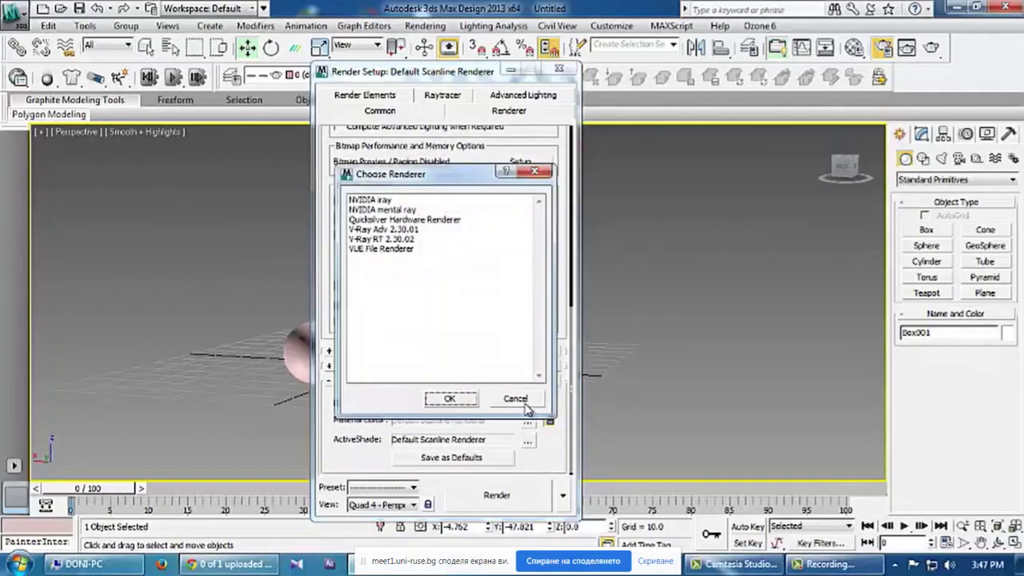
click(403, 211)
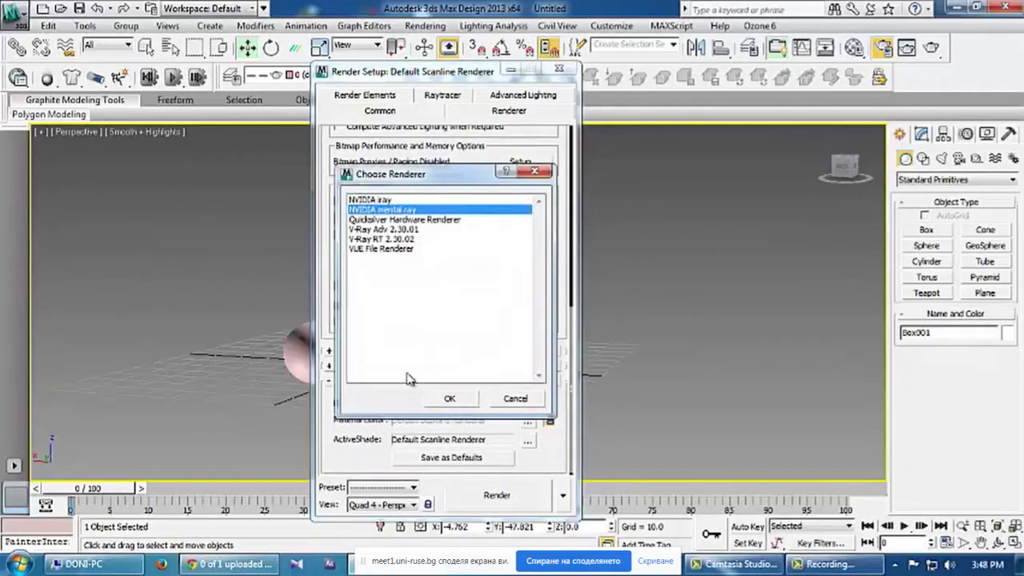
click(449, 398)
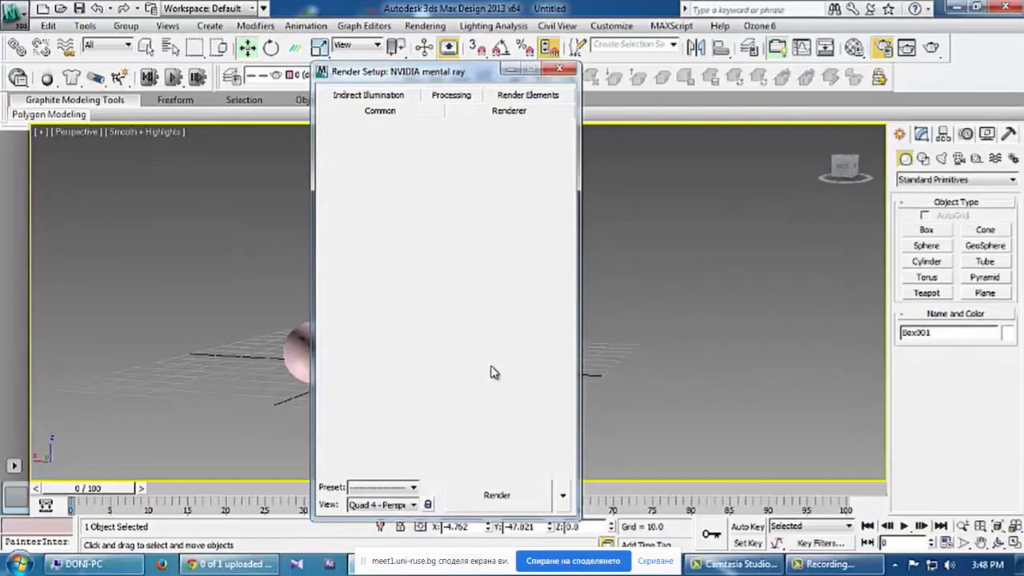
scroll(502, 284, up, 2)
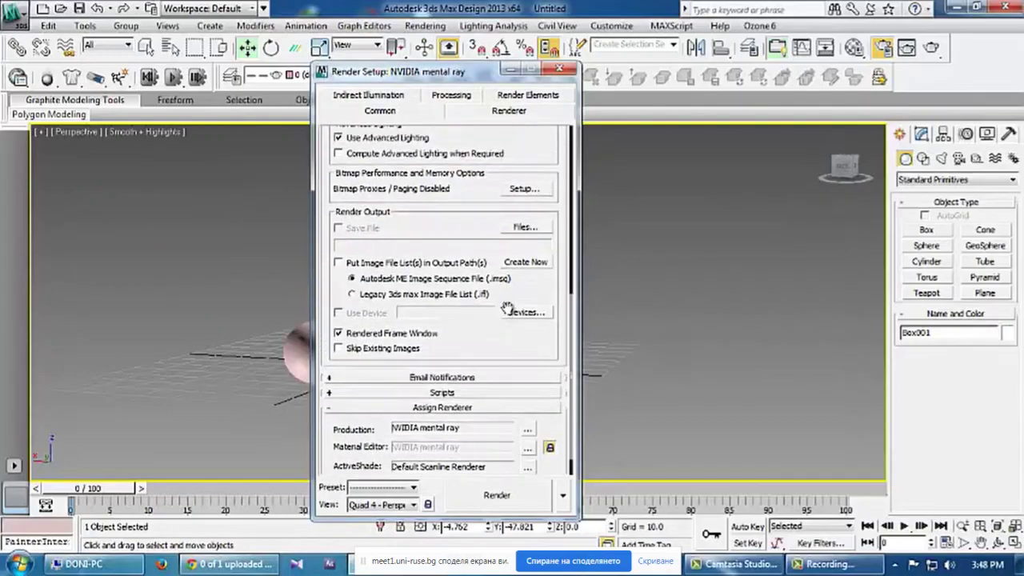
click(562, 69)
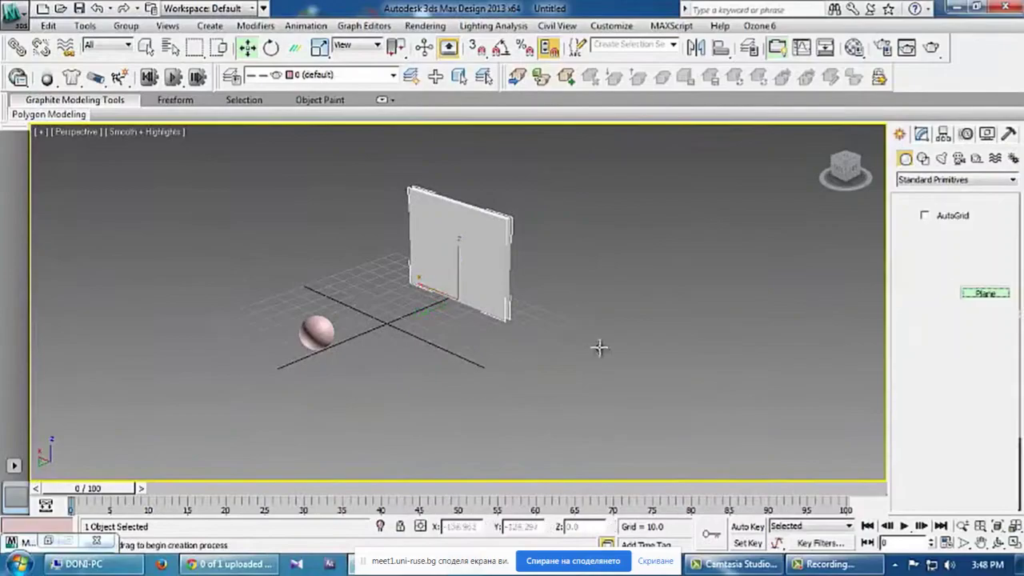
Follow the tutorial as it draws, scales and places the pink floor plane and side wall plane
mouse_move(174, 302)
mouse_down()
mouse_move(717, 274)
mouse_move(556, 364)
mouse_up()
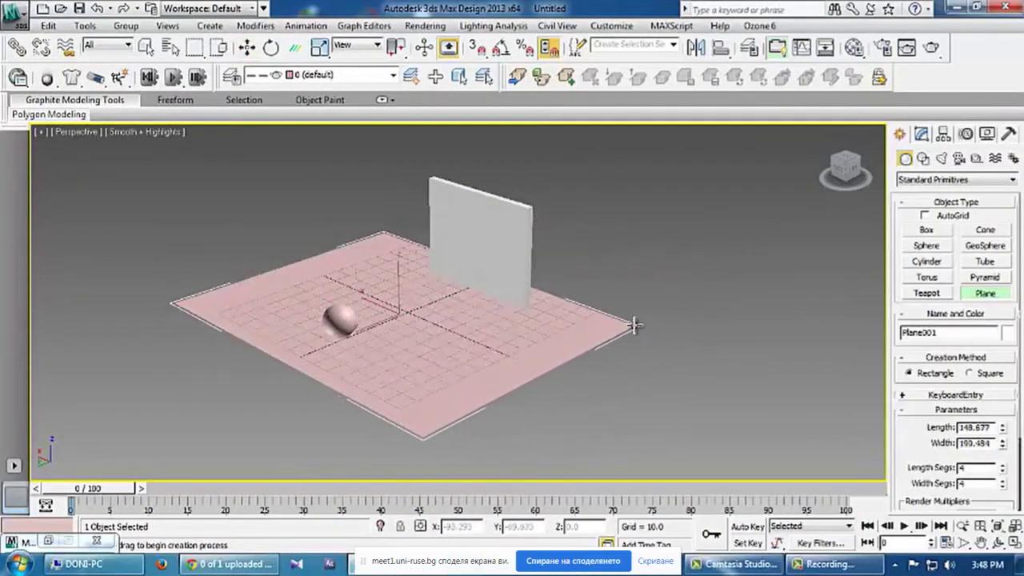
key(r)
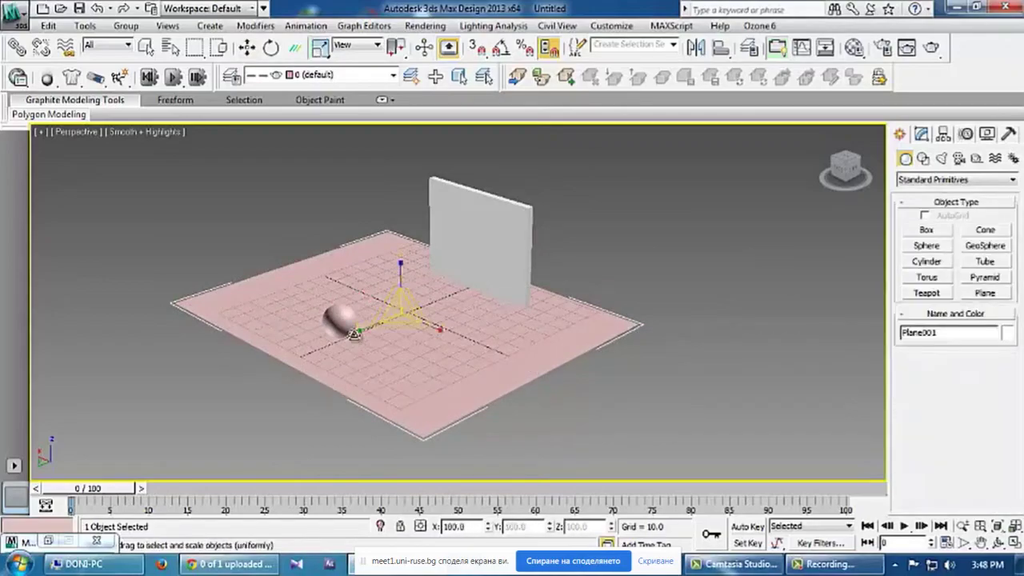
drag(354, 337, 373, 336)
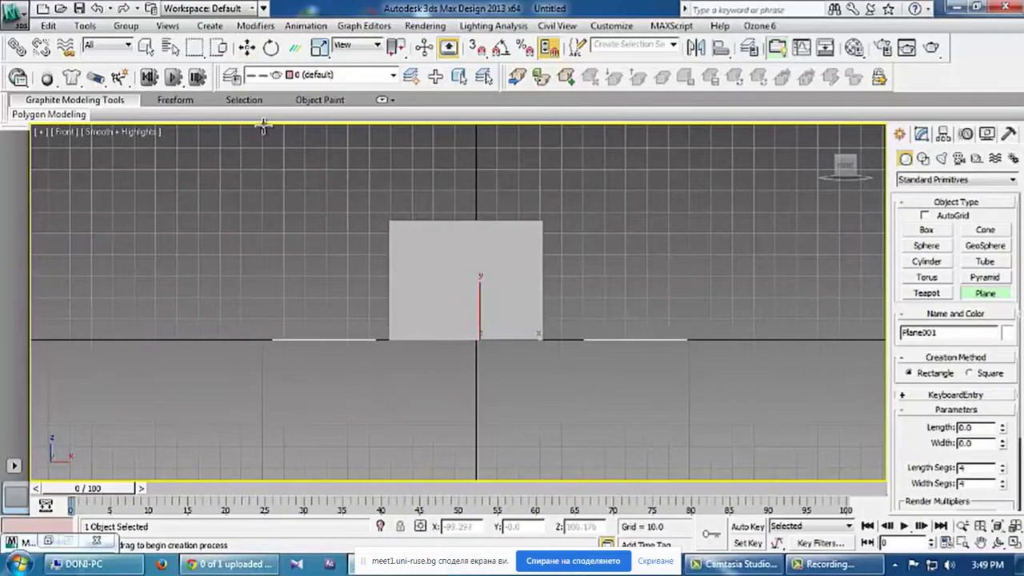
drag(261, 125, 650, 342)
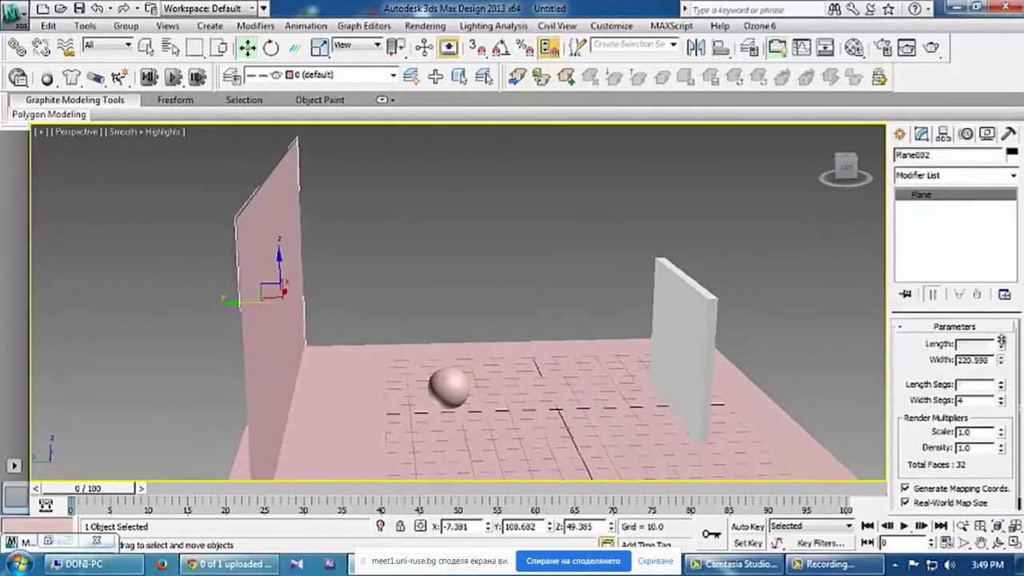
drag(999, 319, 990, 253)
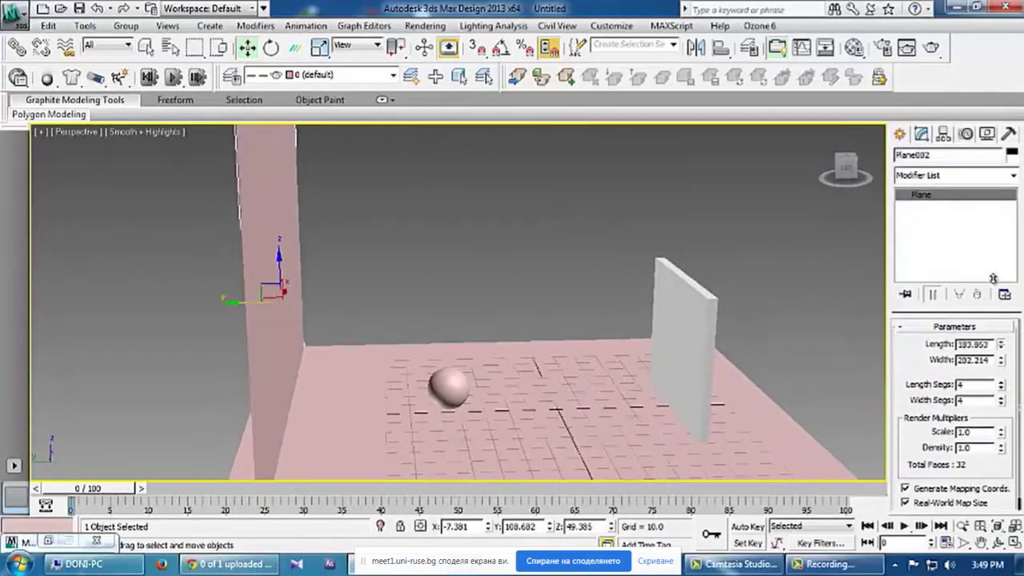
mouse_move(528, 420)
middle_down()
mouse_move(555, 342)
mouse_move(558, 350)
middle_up()
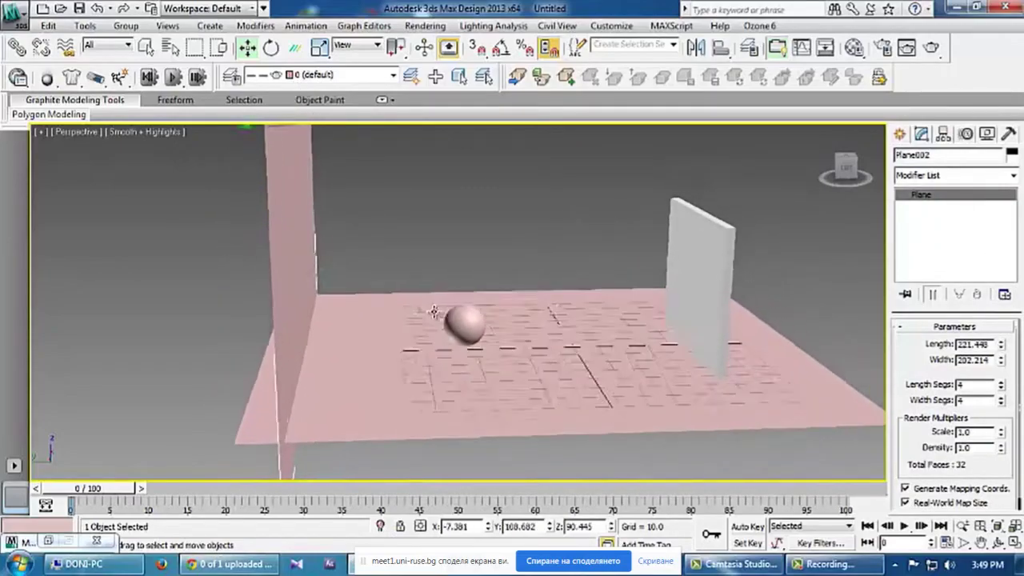
alt+middle_drag(354, 304, 672, 375)
click(672, 376)
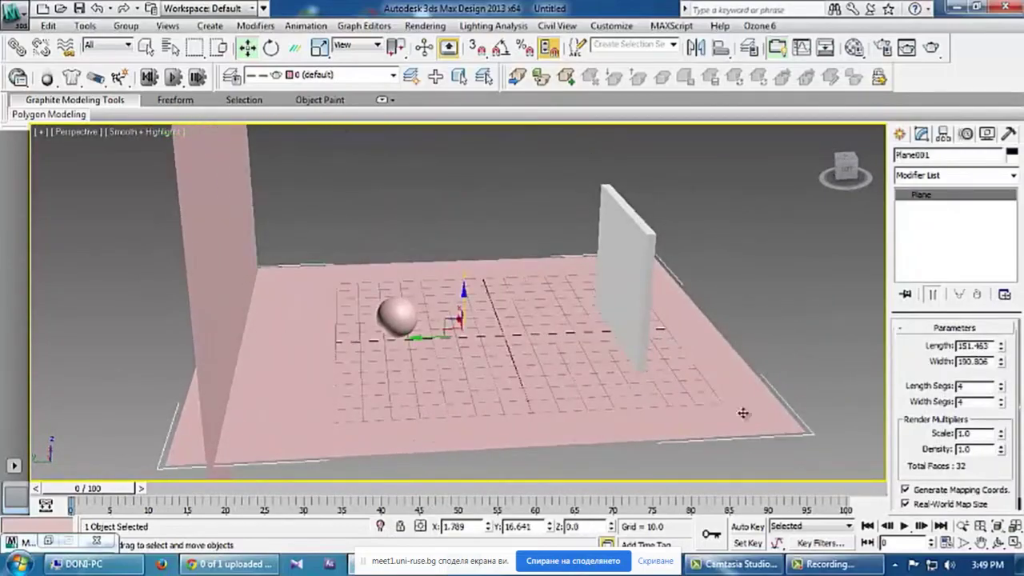
click(236, 277)
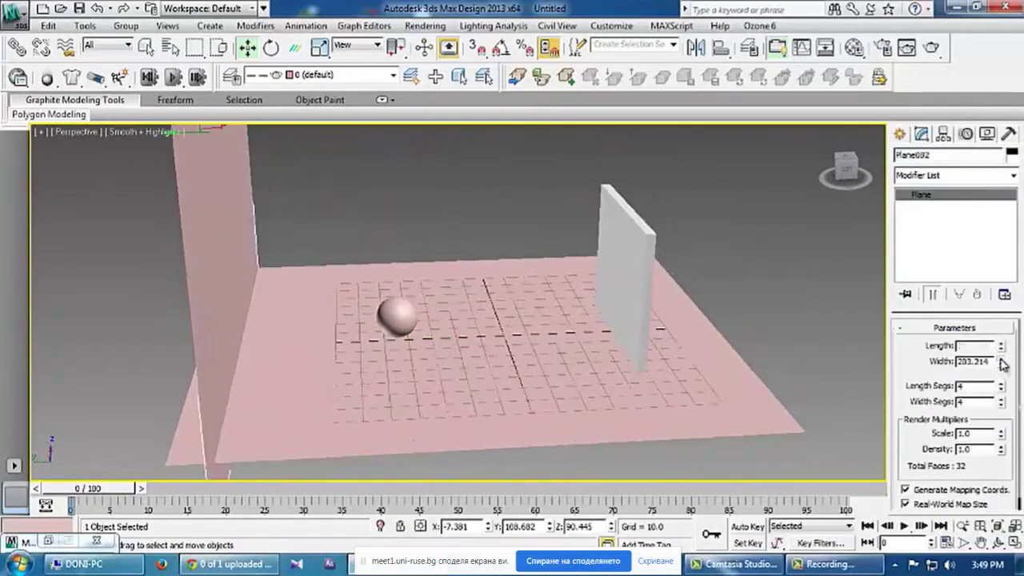
drag(1000, 362, 992, 312)
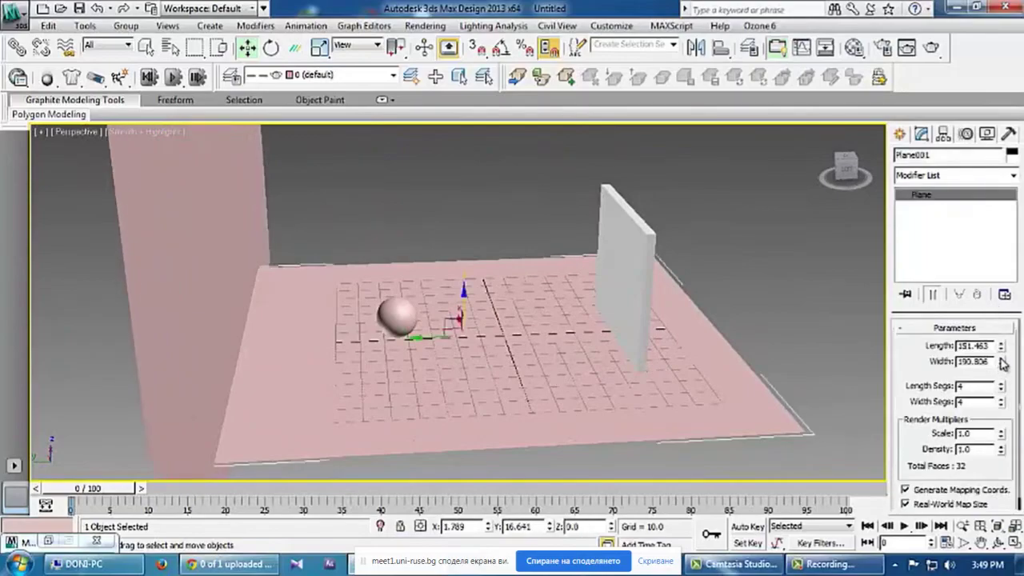
drag(1000, 361, 990, 311)
alt+middle_drag(680, 388, 591, 389)
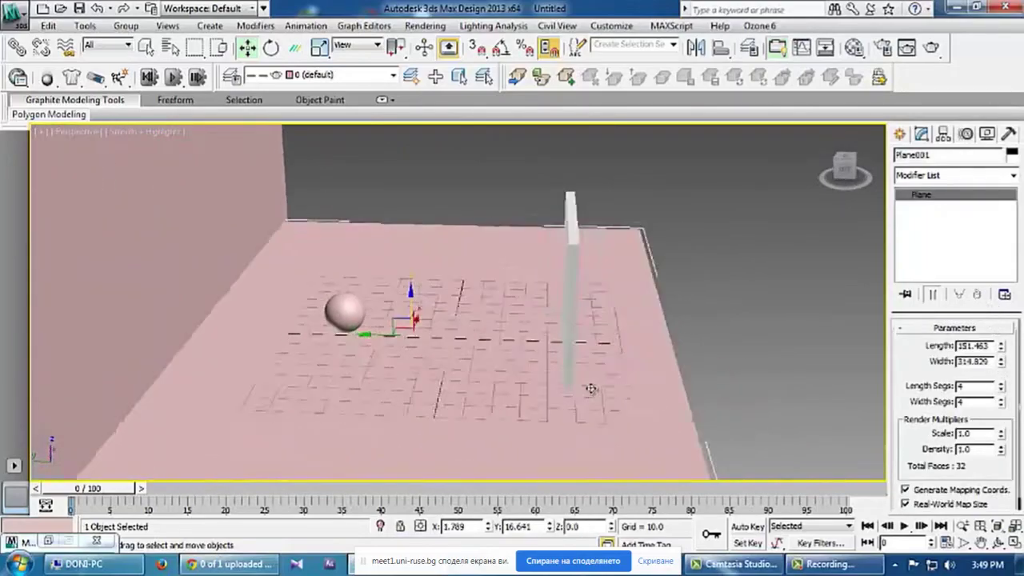
Watch the tutorial pick material types in the Material Editor and turn the sphere red
key(m)
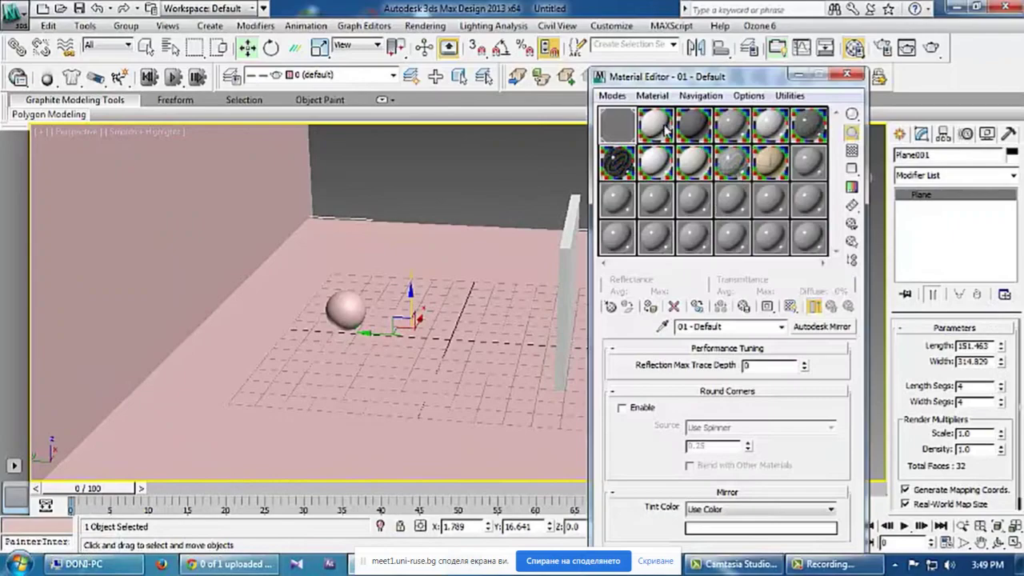
click(666, 132)
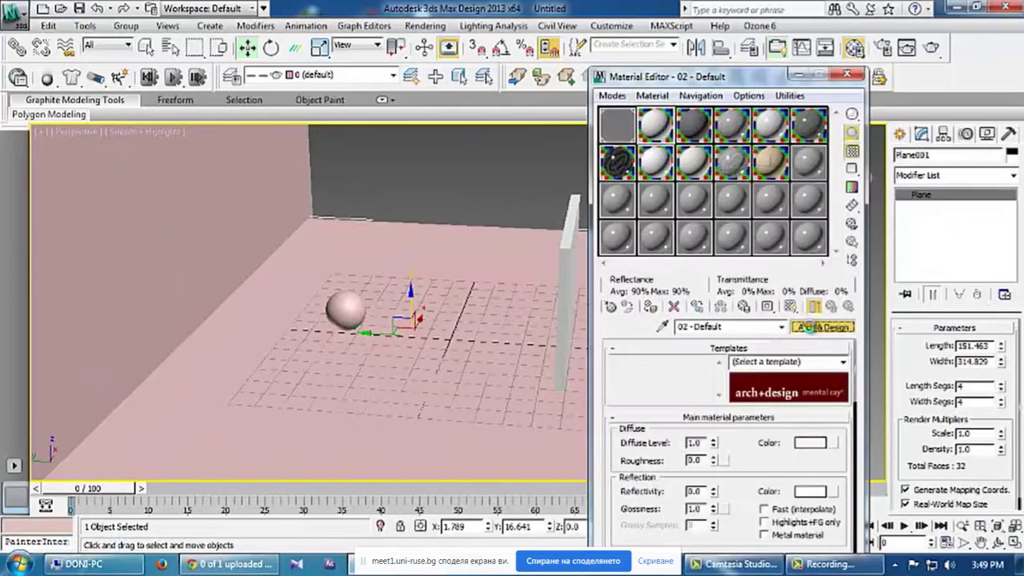
click(810, 328)
scroll(520, 304, up, 2)
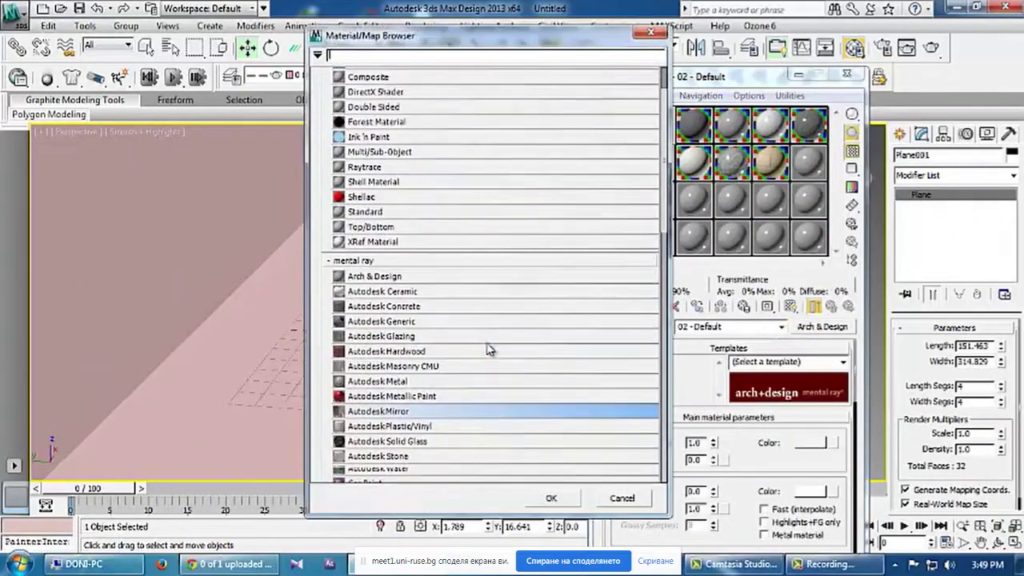
double_click(415, 216)
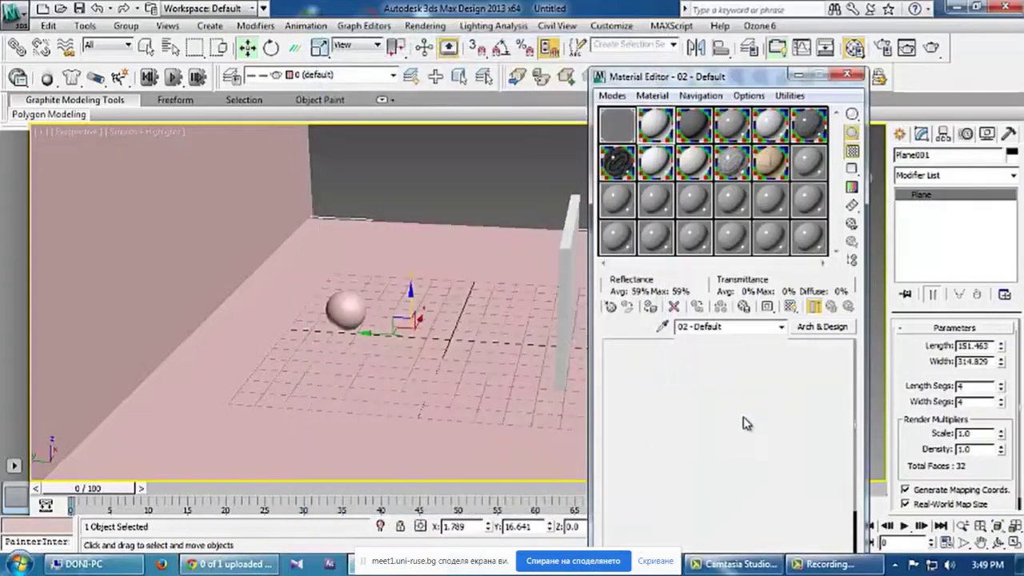
scroll(720, 424, down, 2)
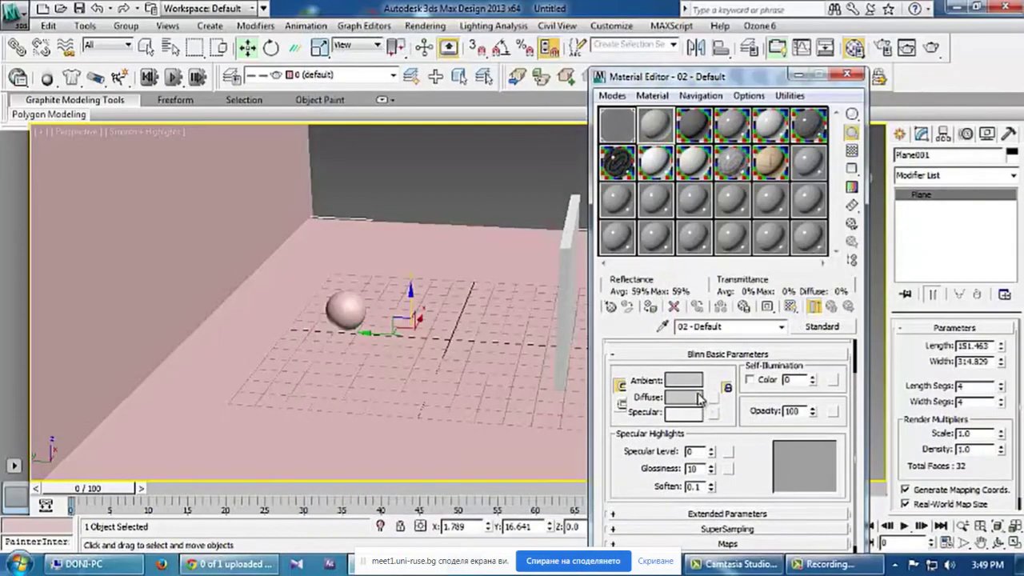
drag(657, 124, 454, 384)
click(218, 204)
click(693, 138)
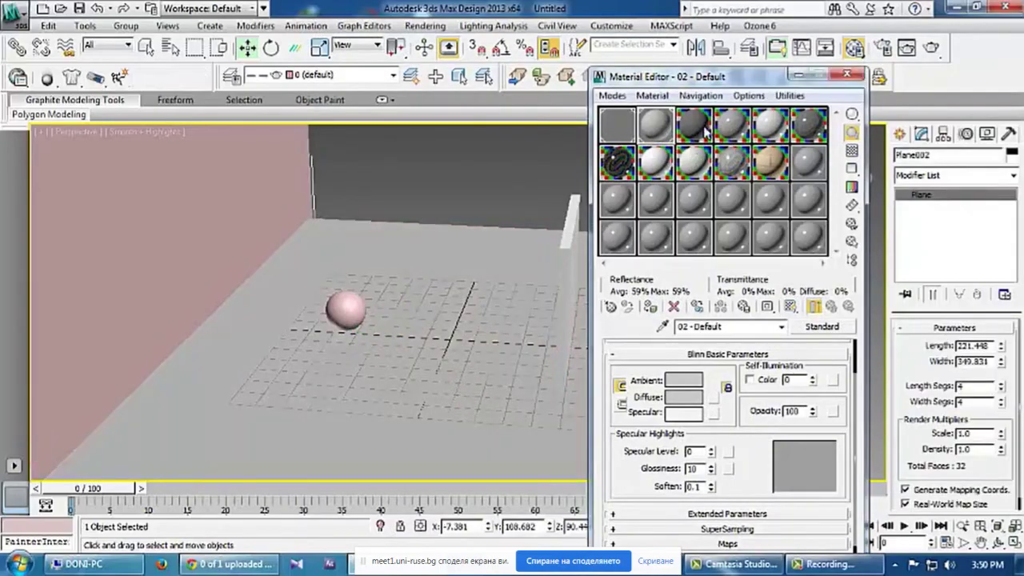
click(822, 328)
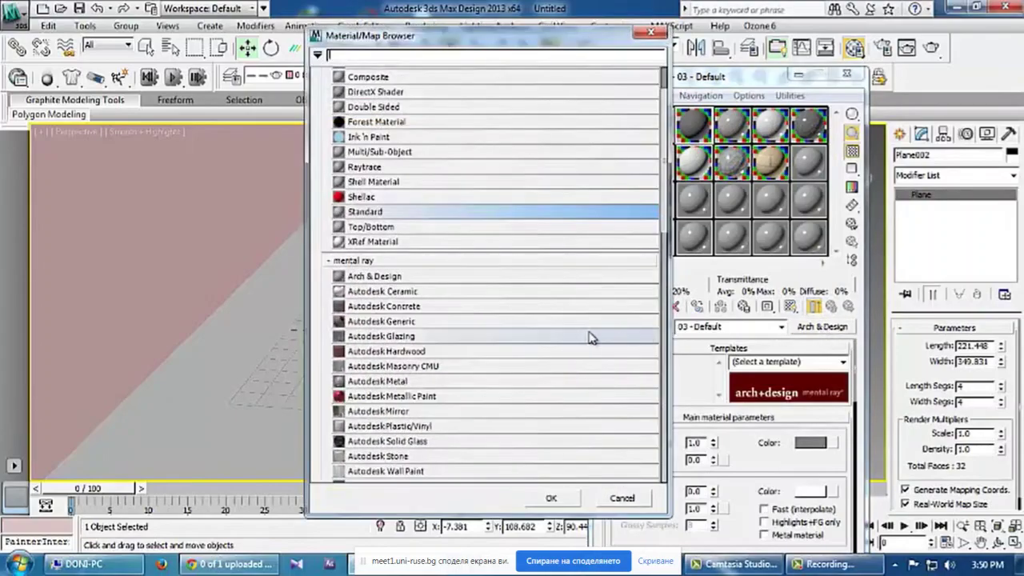
scroll(488, 206, up, 2)
scroll(488, 207, up, 1)
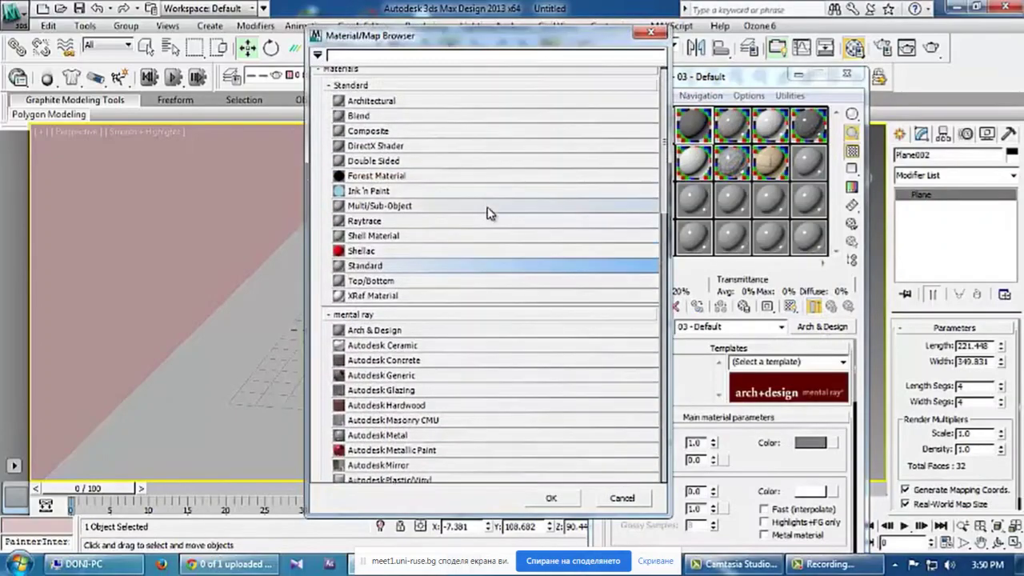
click(489, 206)
double_click(490, 207)
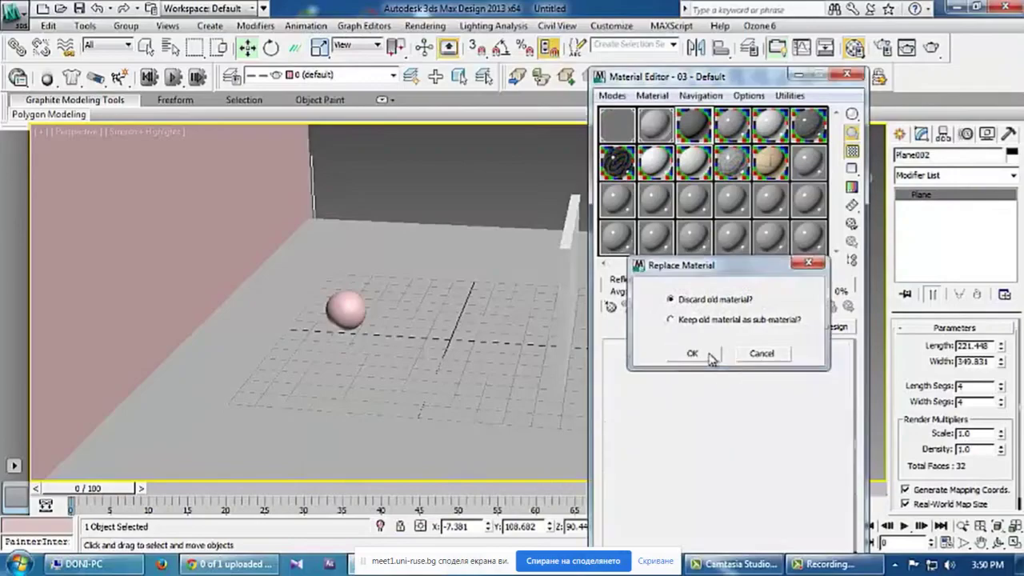
click(693, 354)
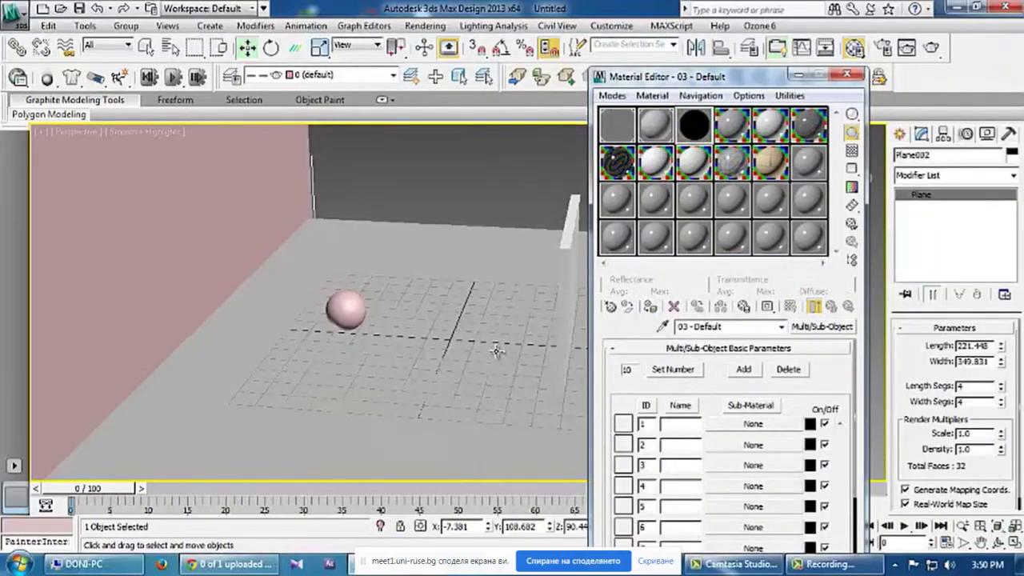
Continue to 3:02, where material 04 - Default gets a Checker diffuse map (Map #16)
click(815, 328)
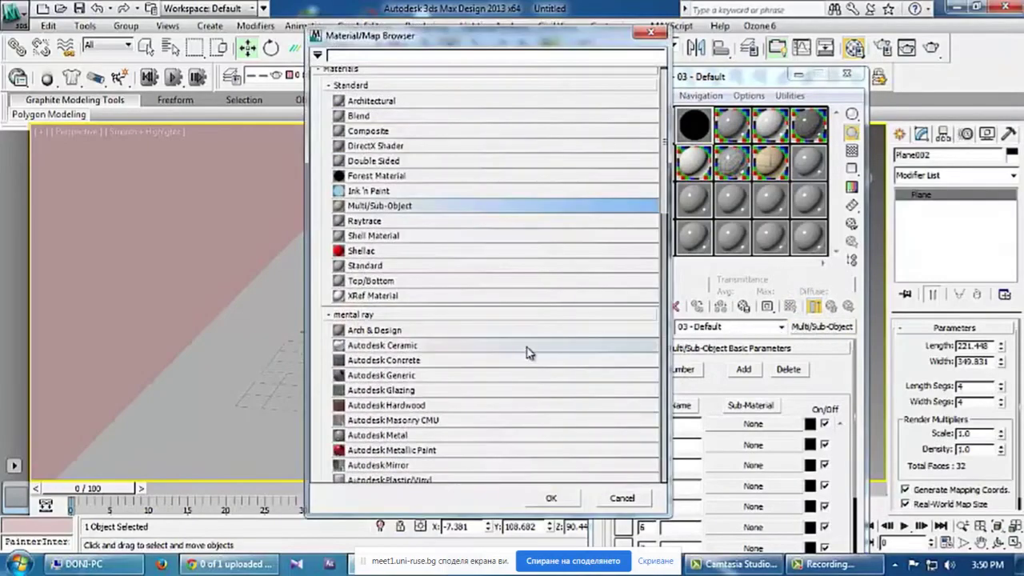
scroll(520, 357, down, 3)
scroll(520, 357, down, 3)
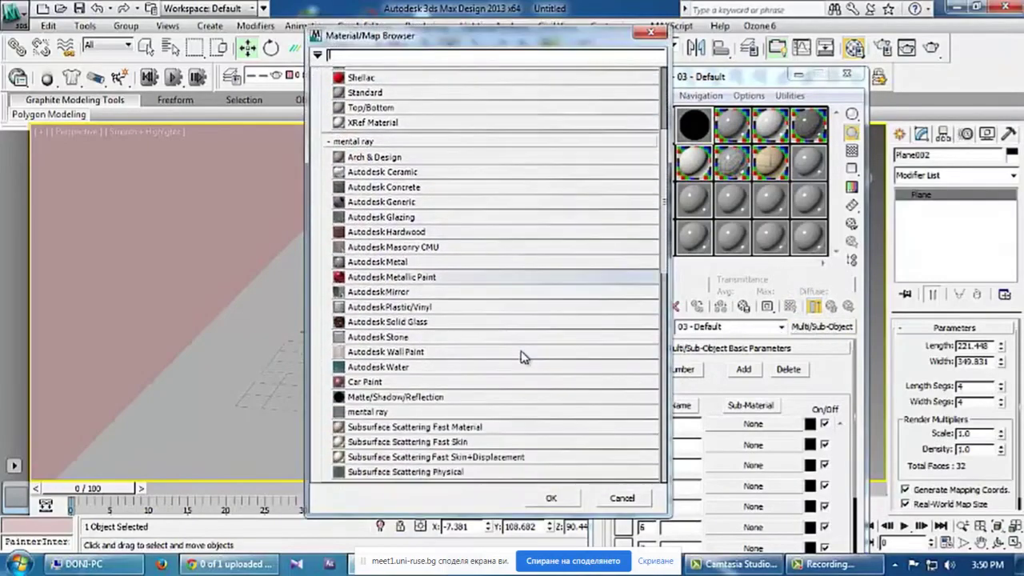
scroll(525, 354, down, 3)
scroll(529, 294, up, 2)
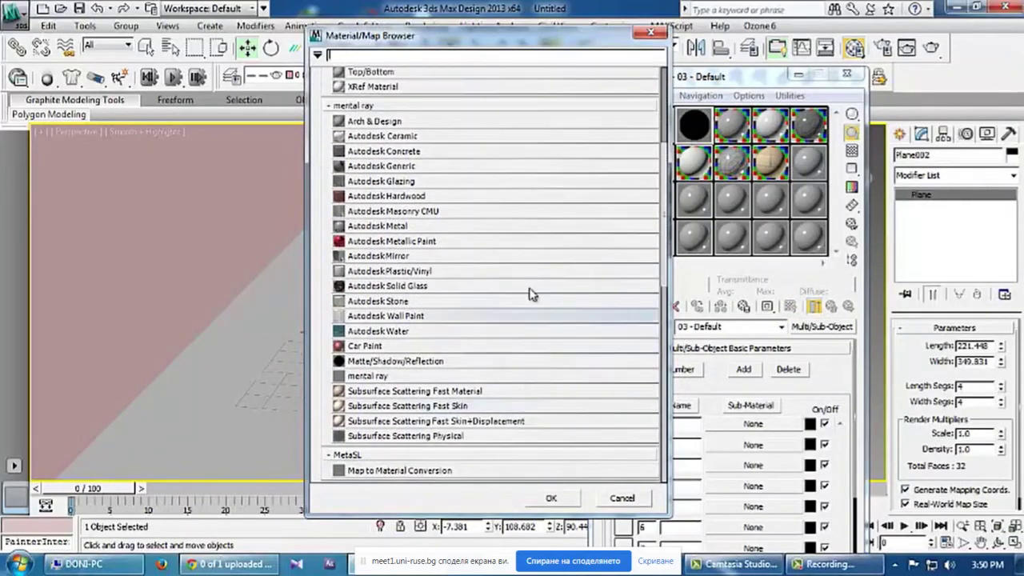
double_click(523, 242)
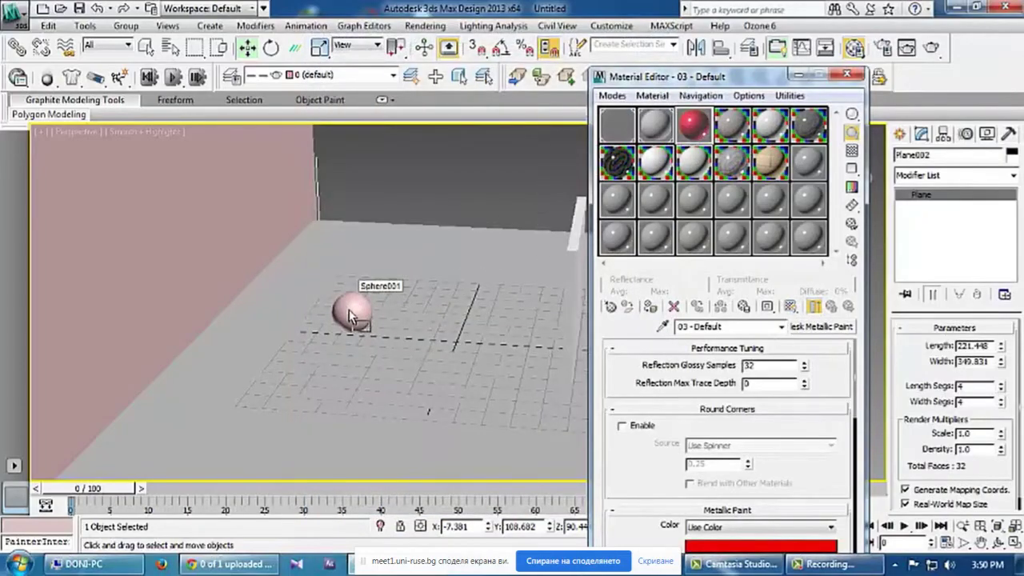
drag(352, 308, 349, 310)
click(738, 128)
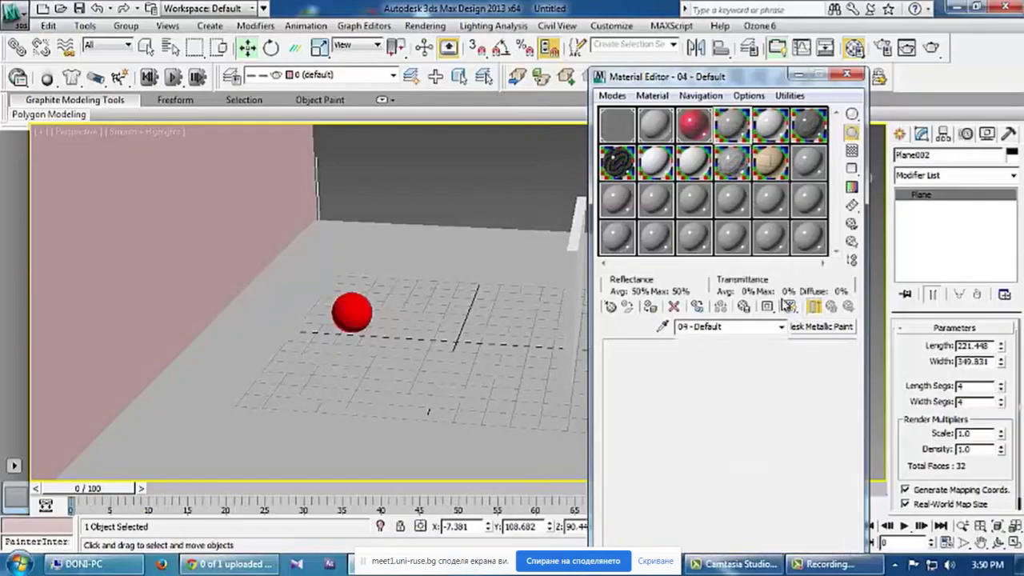
click(820, 326)
scroll(399, 334, up, 3)
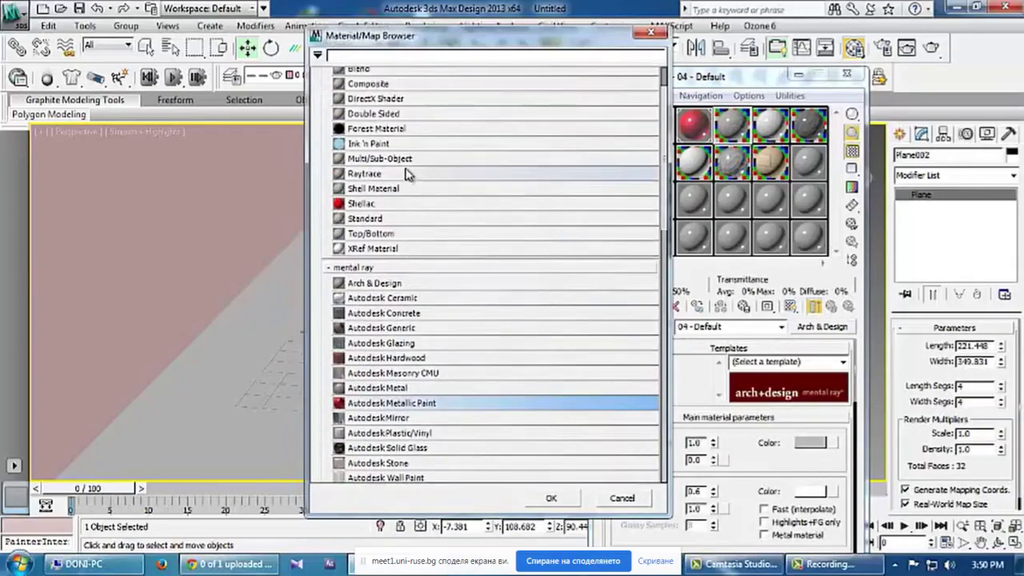
scroll(404, 183, up, 1)
double_click(366, 253)
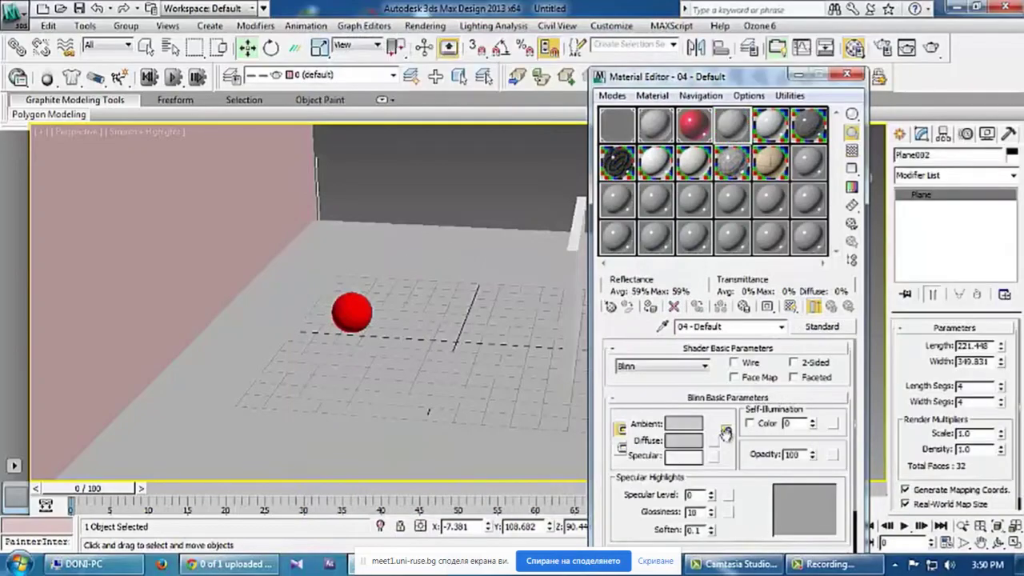
click(714, 440)
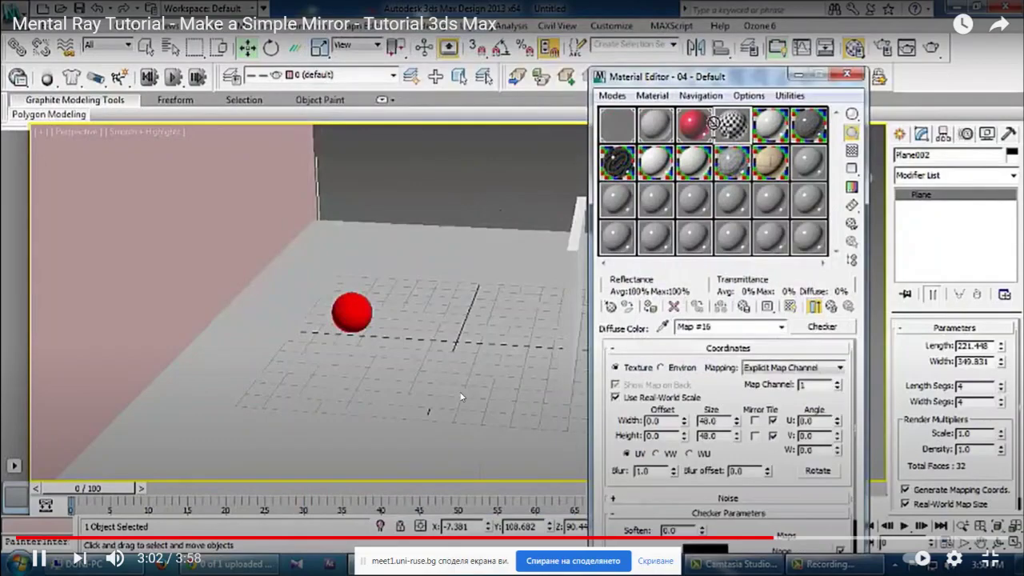
Pause and resume the tutorial, then skip ahead to 3:24
click(293, 381)
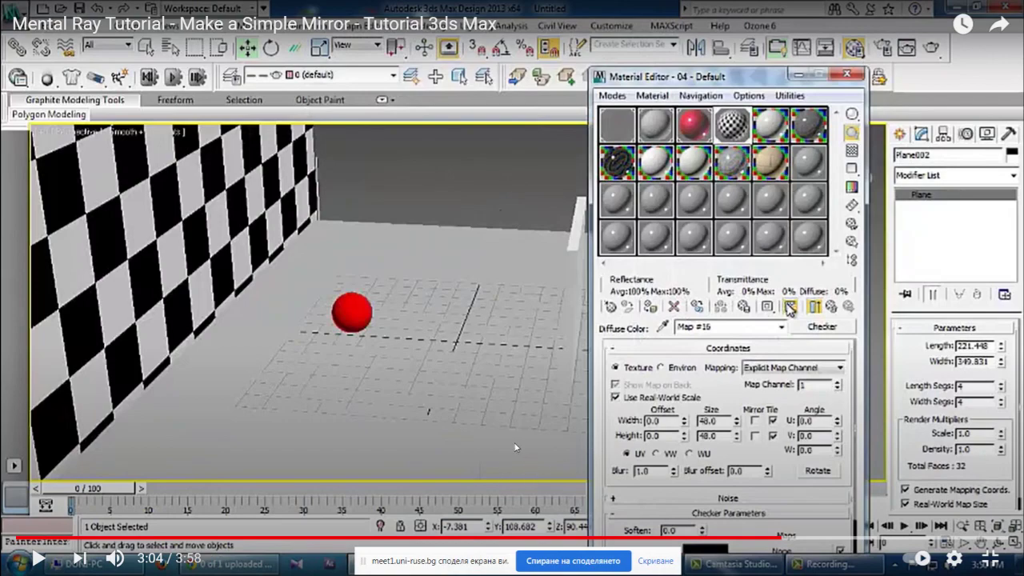
click(296, 427)
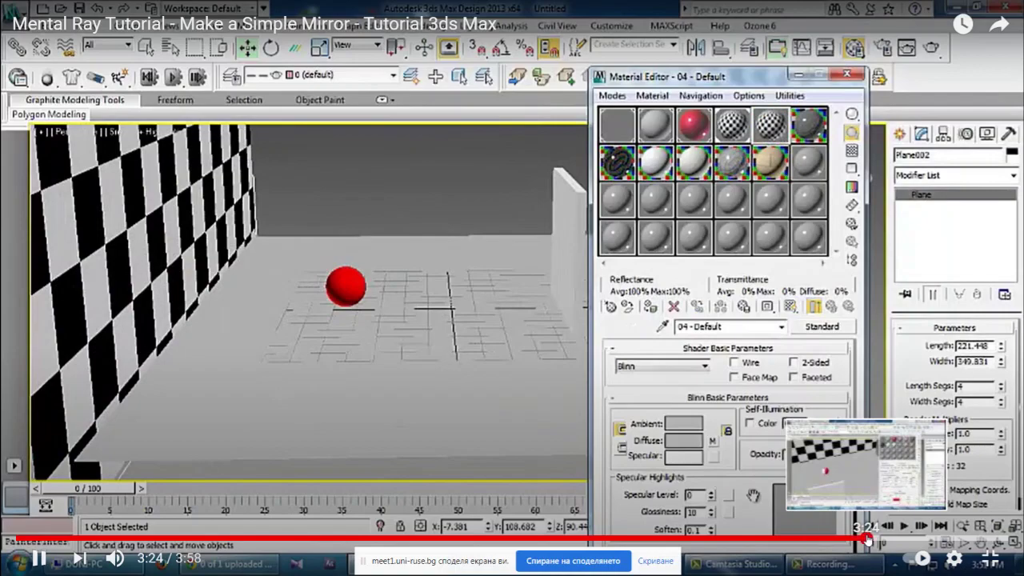
click(868, 540)
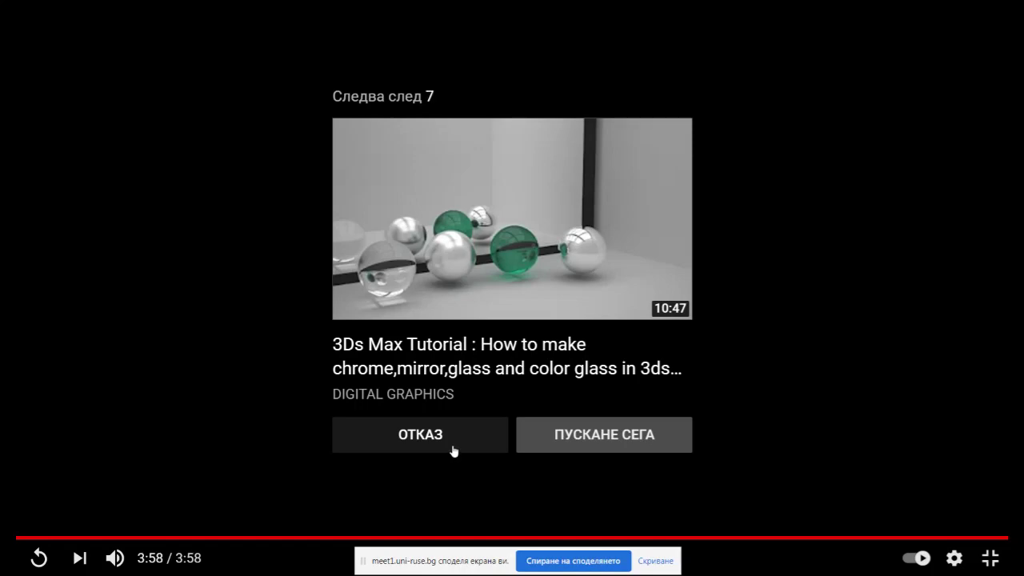
Cancel autoplay, leave fullscreen, and minimize Chrome to return to Mirror.max in 3ds Max
click(452, 451)
key(Escape)
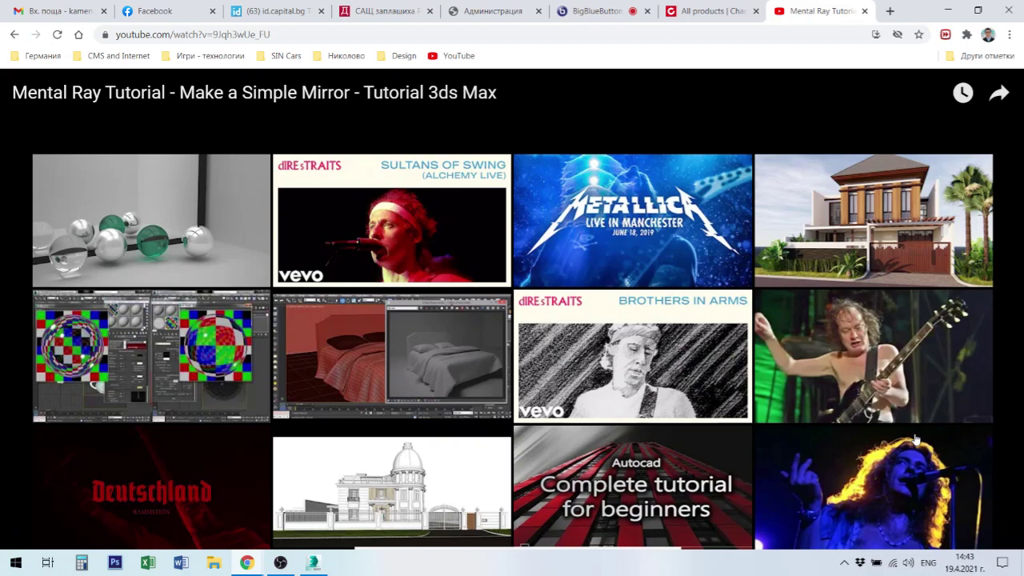
key(Escape)
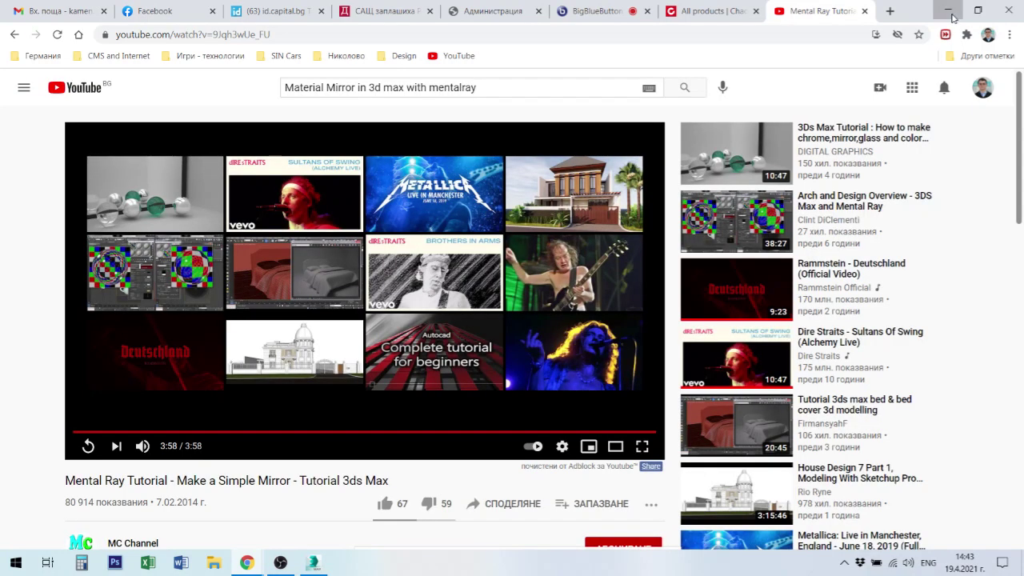
click(952, 16)
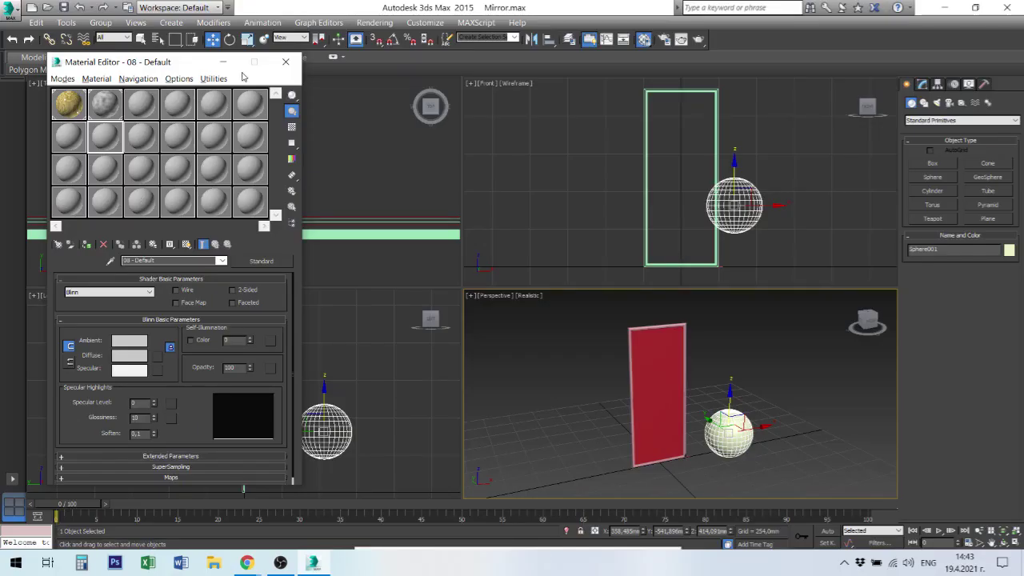
In Render Setup, assign NVIDIA mental ray as the production renderer
click(663, 38)
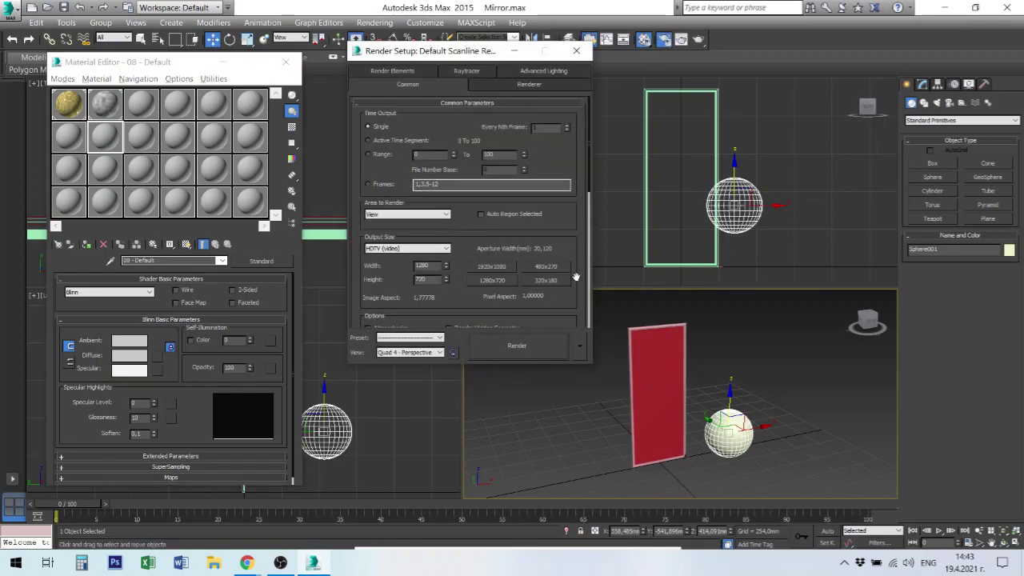
scroll(576, 277, down, 3)
scroll(552, 288, down, 3)
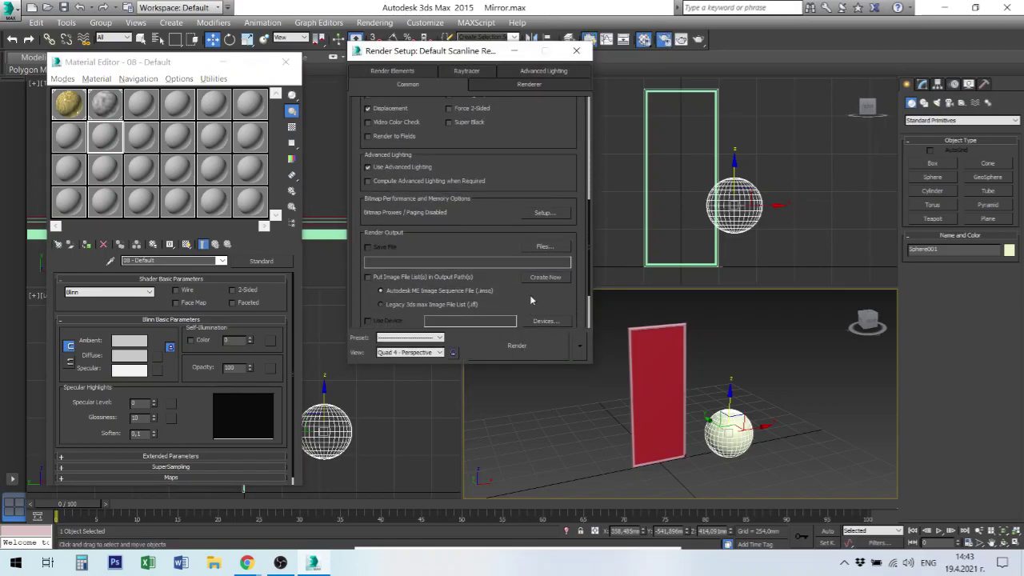
scroll(544, 292, down, 2)
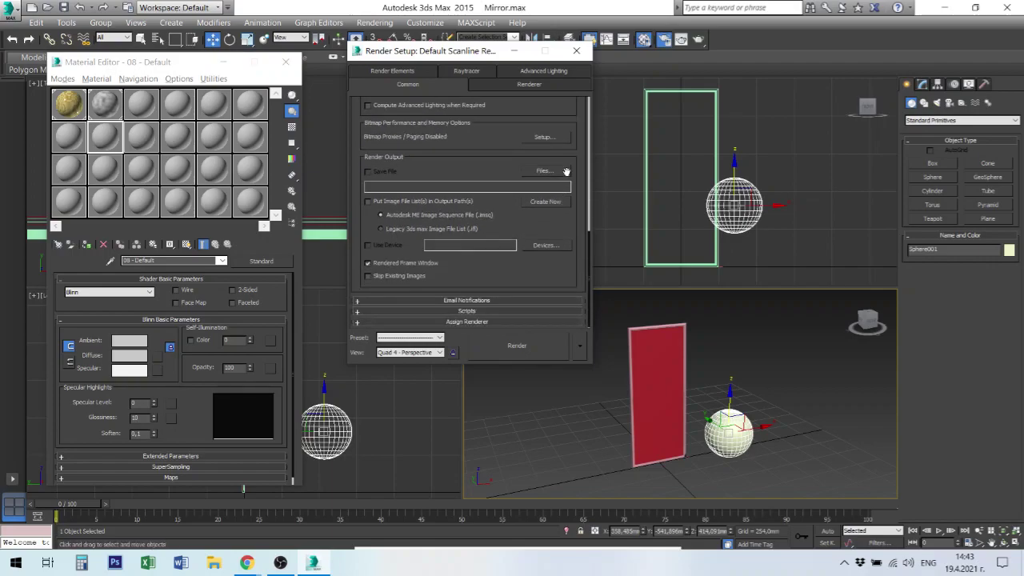
click(478, 322)
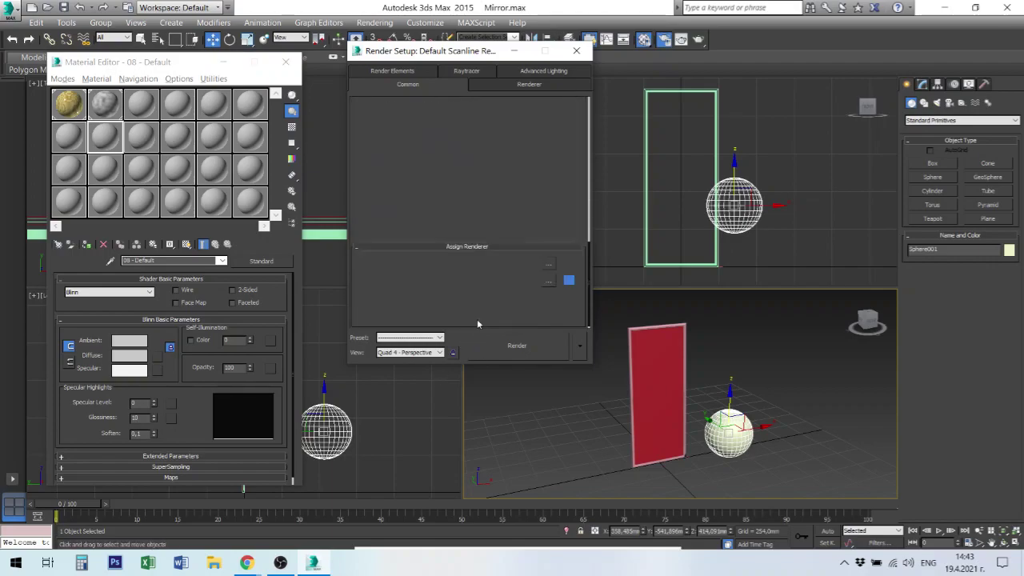
click(551, 265)
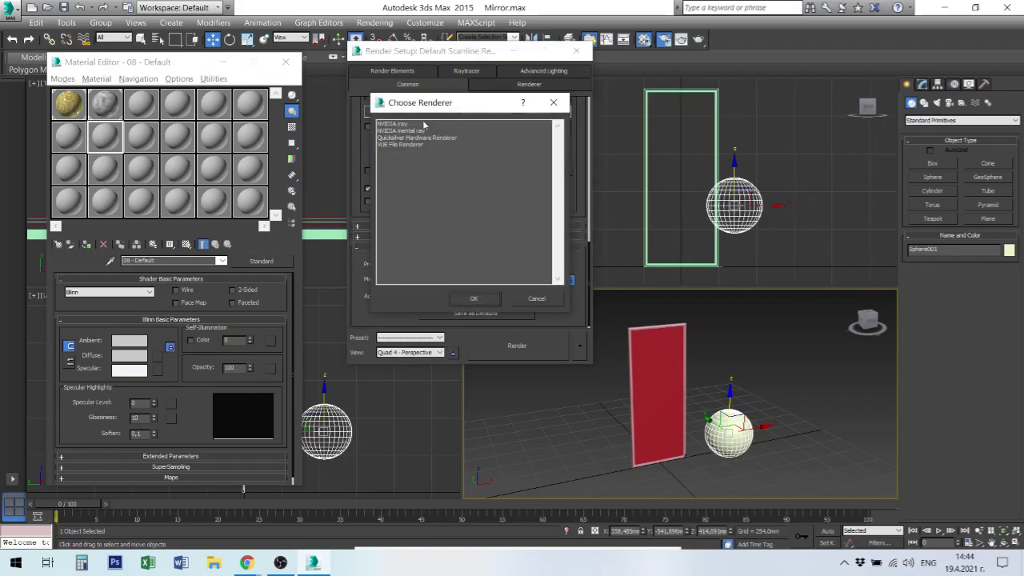
double_click(399, 130)
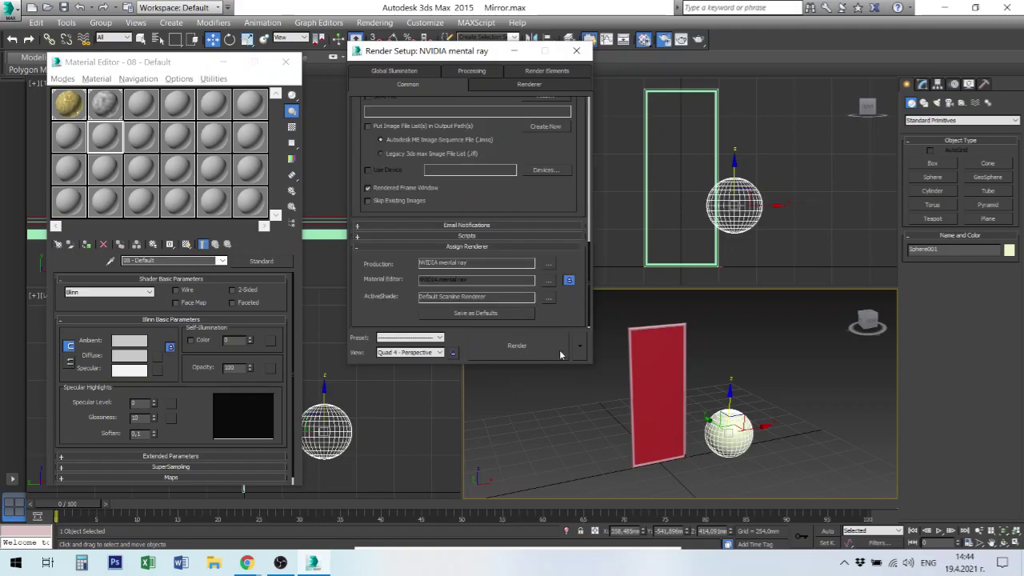
Render a test image of the red panel and sphere, then close it
click(568, 395)
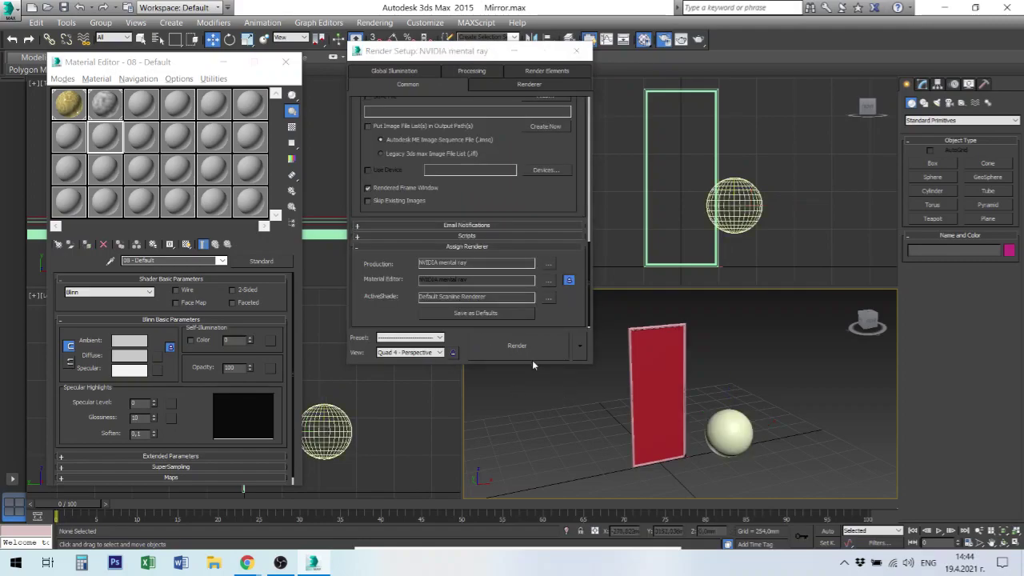
click(526, 345)
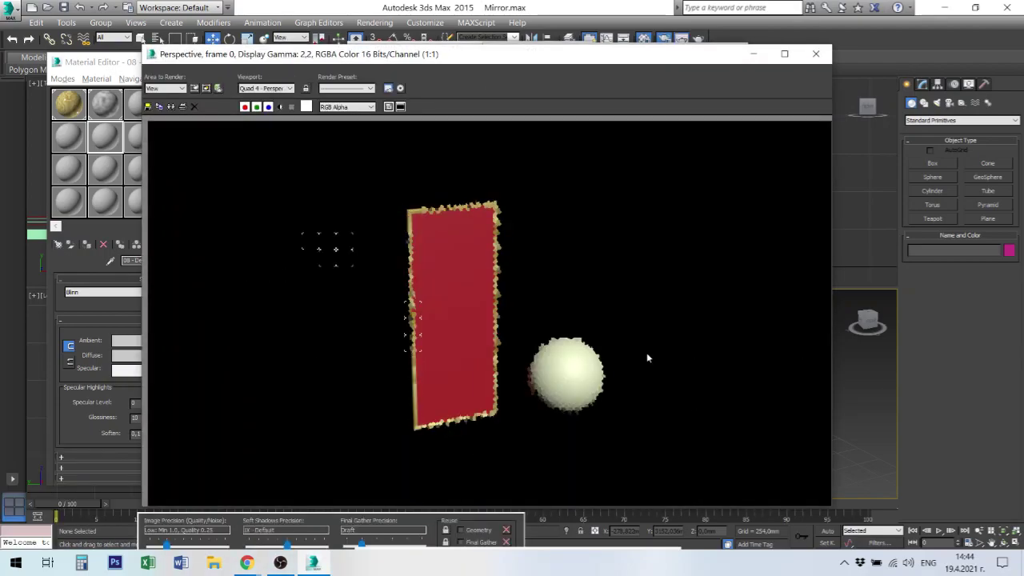
click(815, 54)
Load Autodesk Mirror into material 08 - Default, assign it to Mirror_Glass, and close Render Setup
click(735, 436)
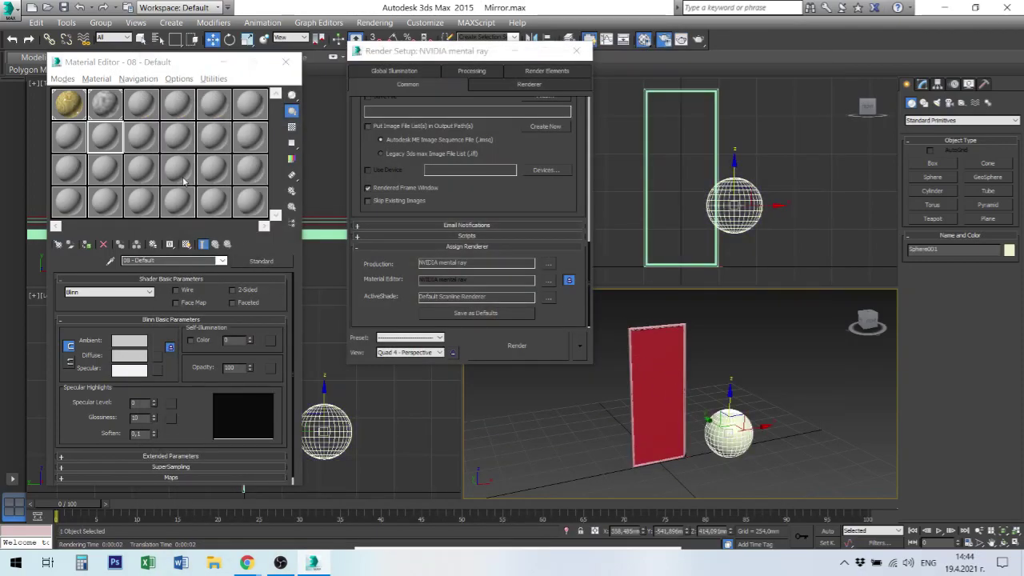
click(261, 261)
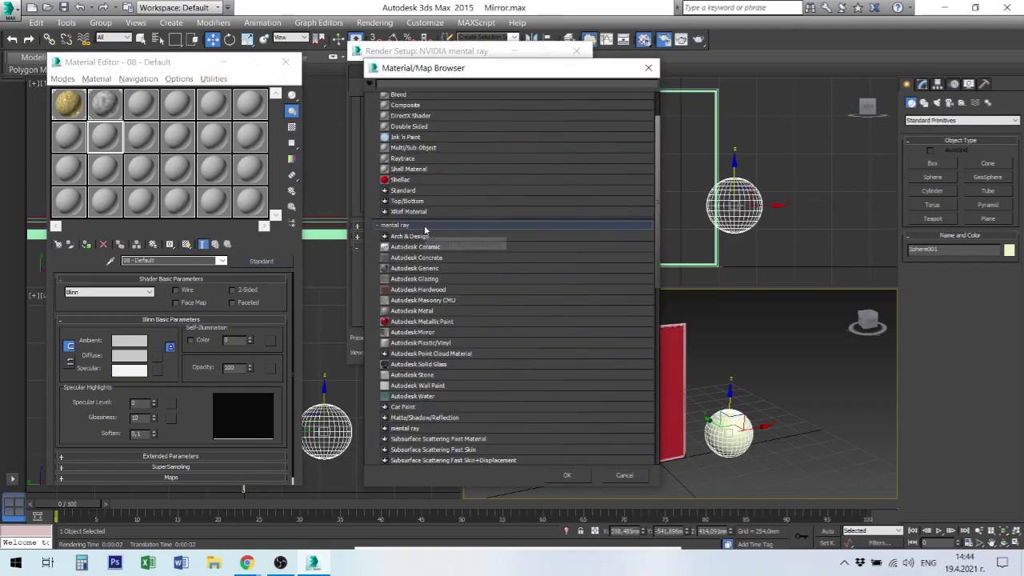
click(429, 333)
double_click(430, 334)
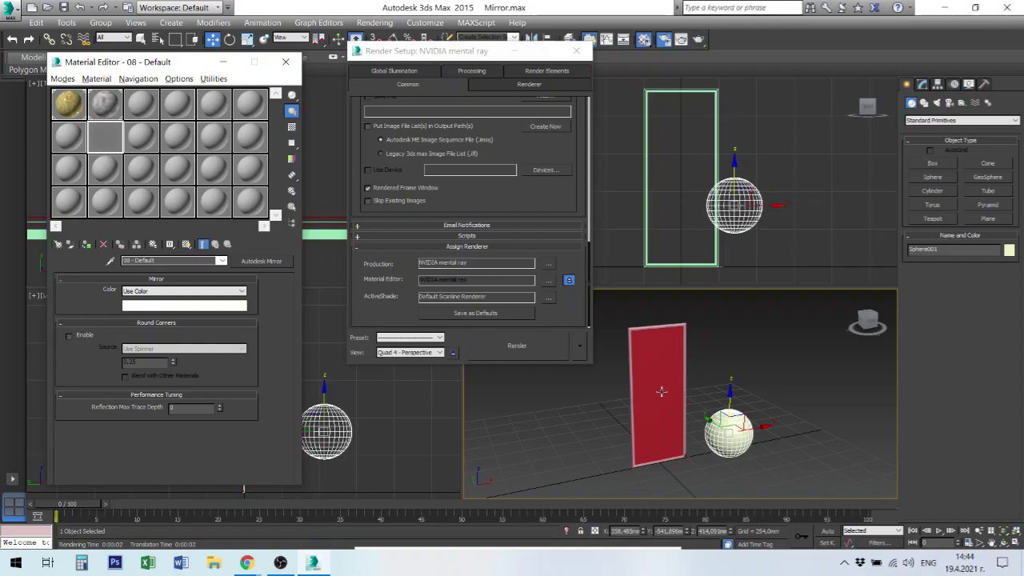
click(661, 391)
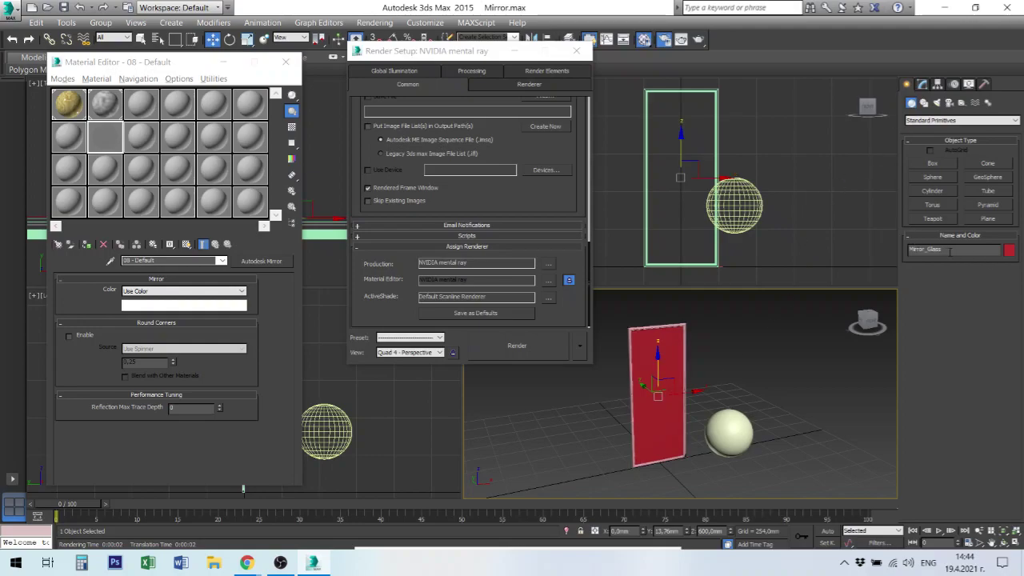
click(87, 245)
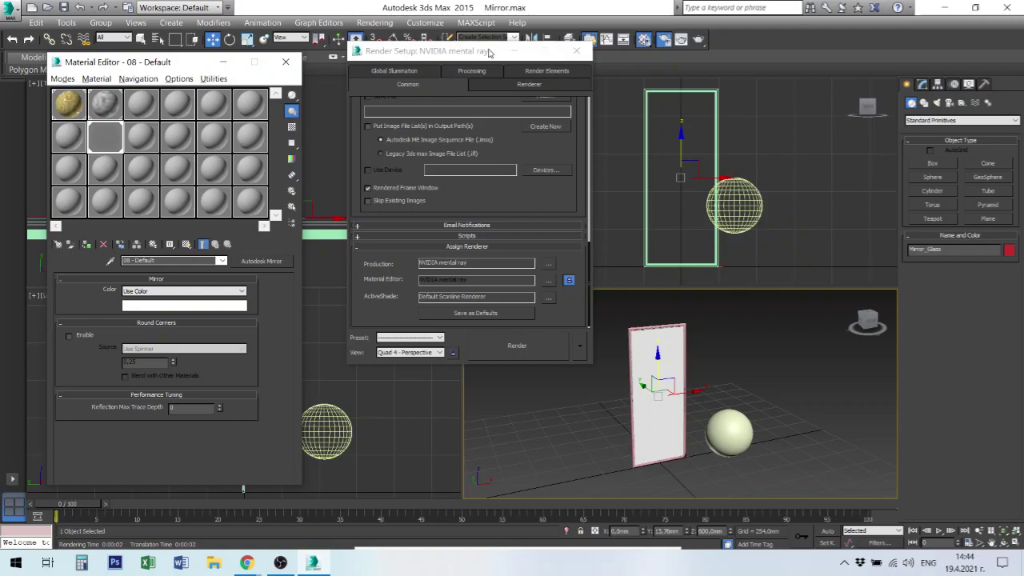
click(576, 50)
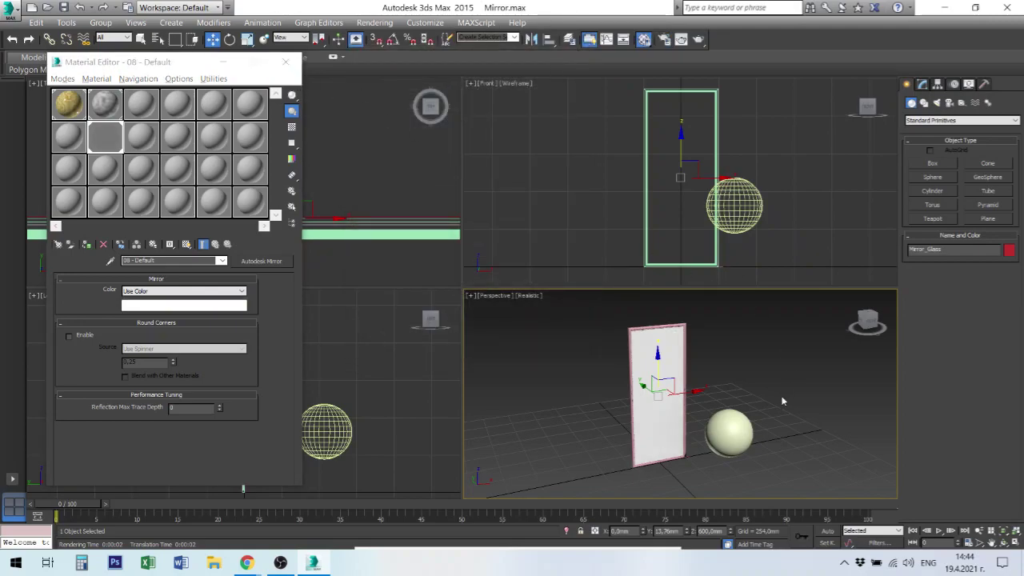
Slide Sphere001 left along X, then raise it along Z beside the mirror panel's upper part
click(728, 213)
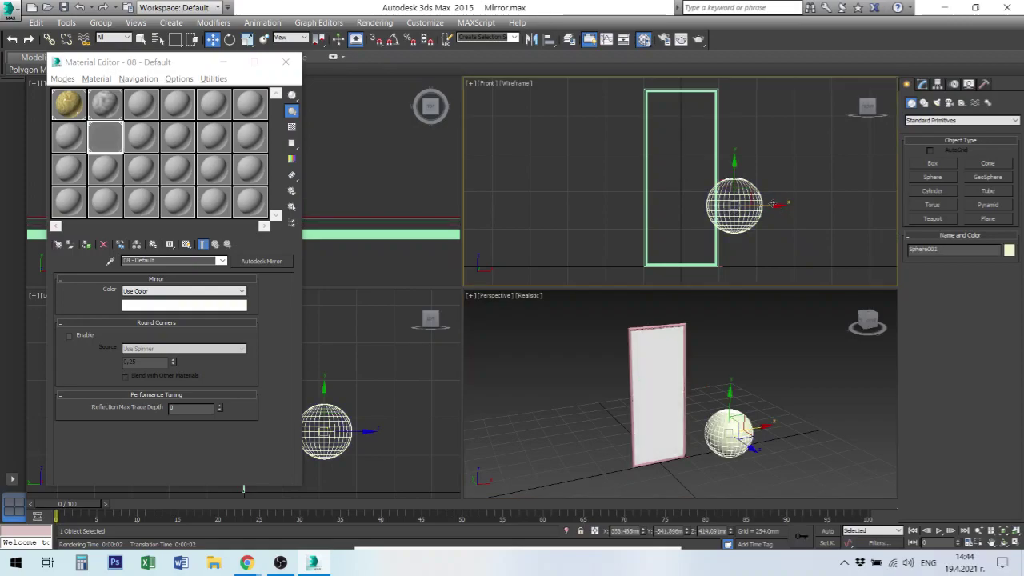
drag(773, 206, 734, 210)
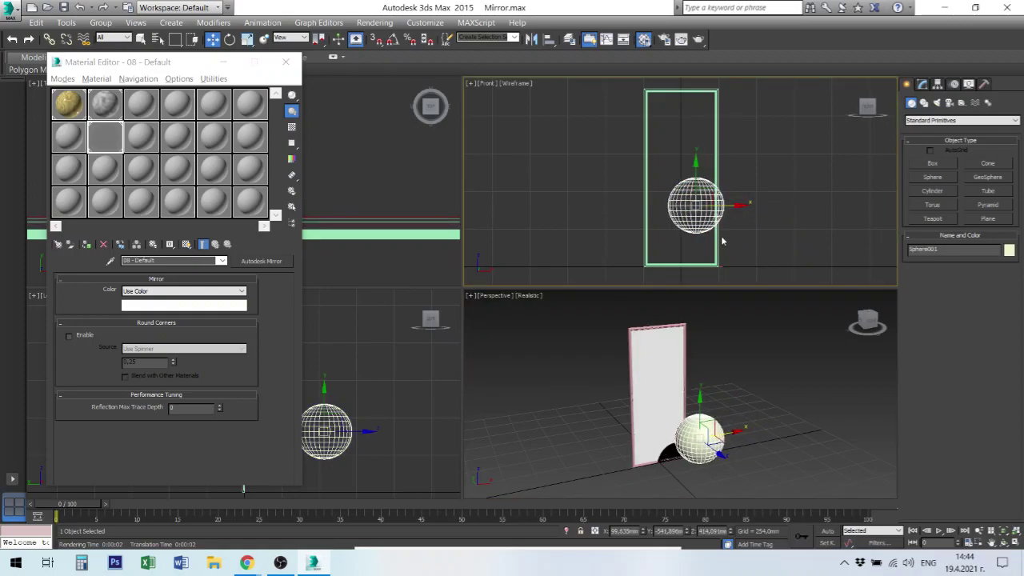
right_click(724, 461)
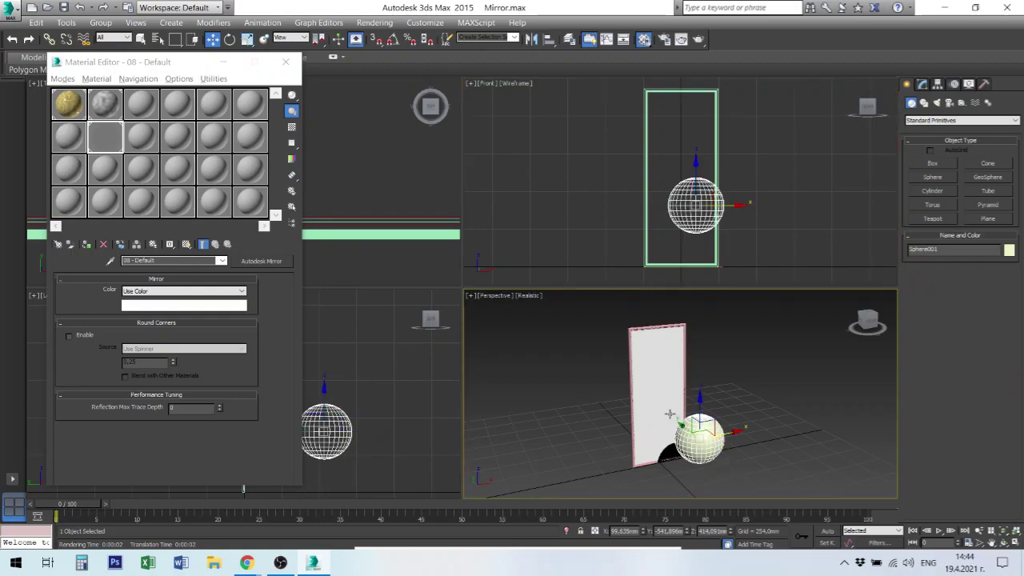
drag(678, 421, 732, 456)
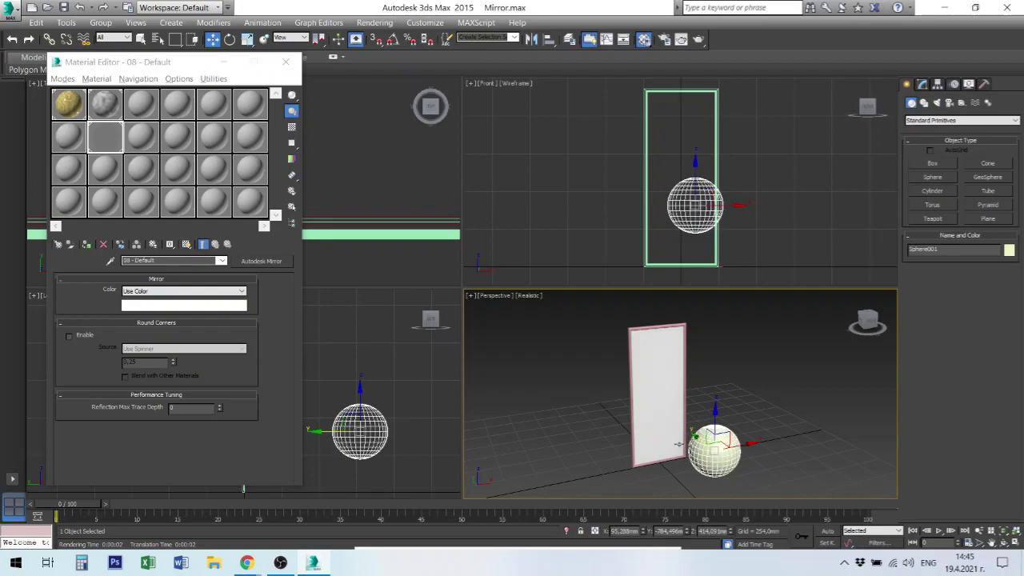
mouse_move(685, 440)
middle_down()
mouse_move(677, 421)
mouse_move(693, 419)
mouse_move(678, 400)
middle_up()
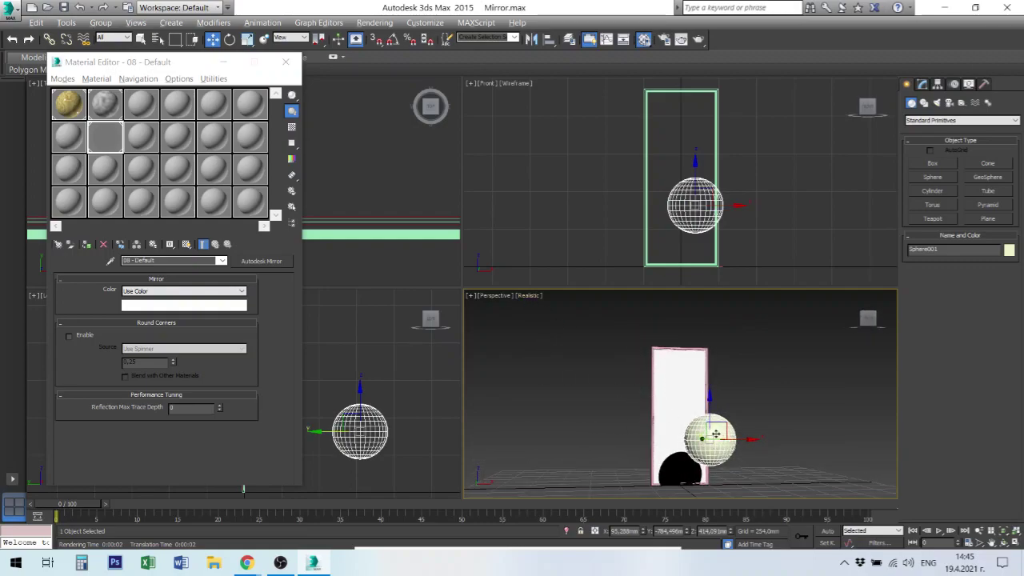
alt+middle_drag(716, 433, 733, 443)
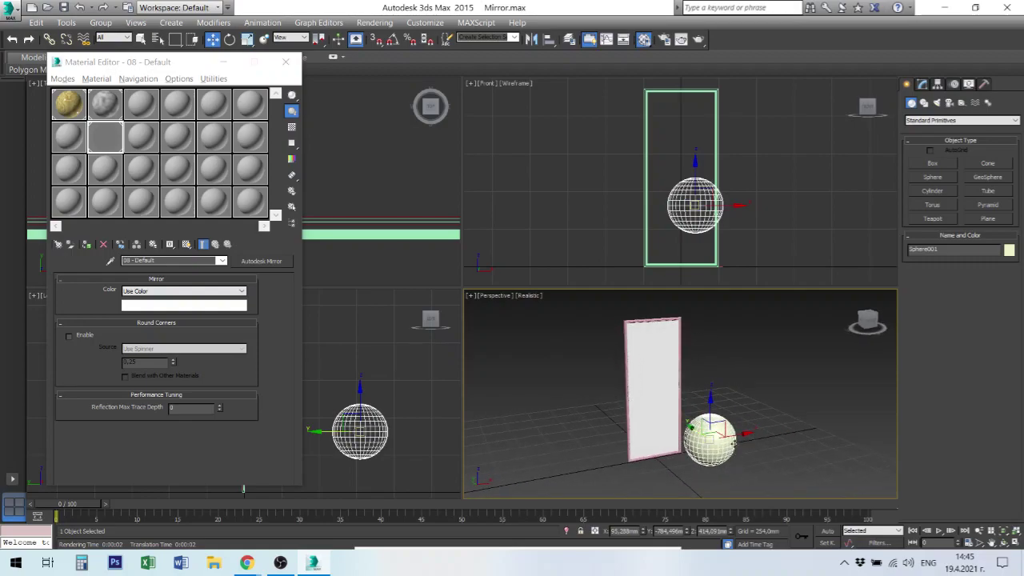
mouse_move(711, 409)
mouse_down()
mouse_move(711, 357)
mouse_move(732, 383)
mouse_up()
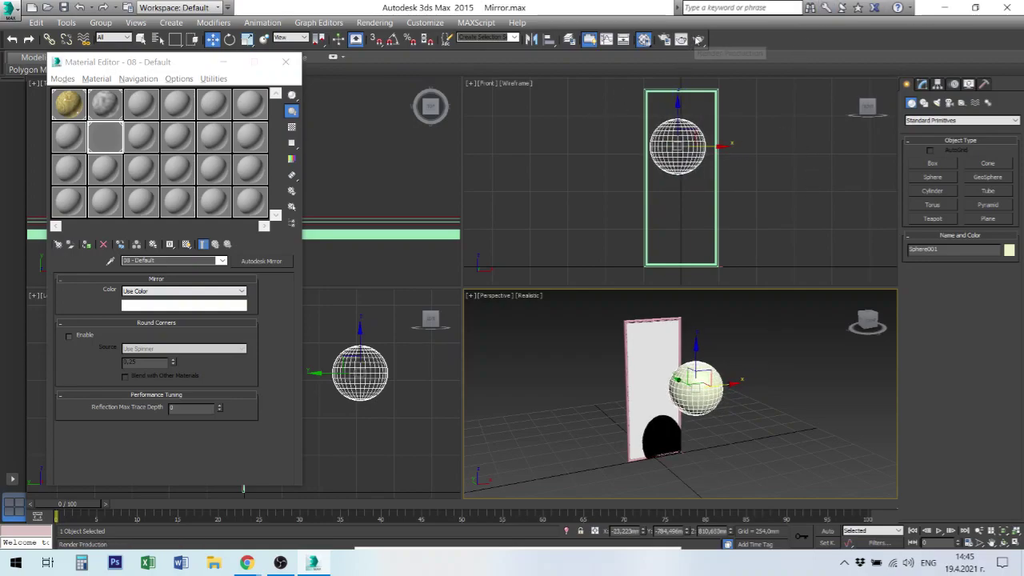
Test-render, lower the sphere along Z, and re-render to see its reflection in the mirror
click(698, 39)
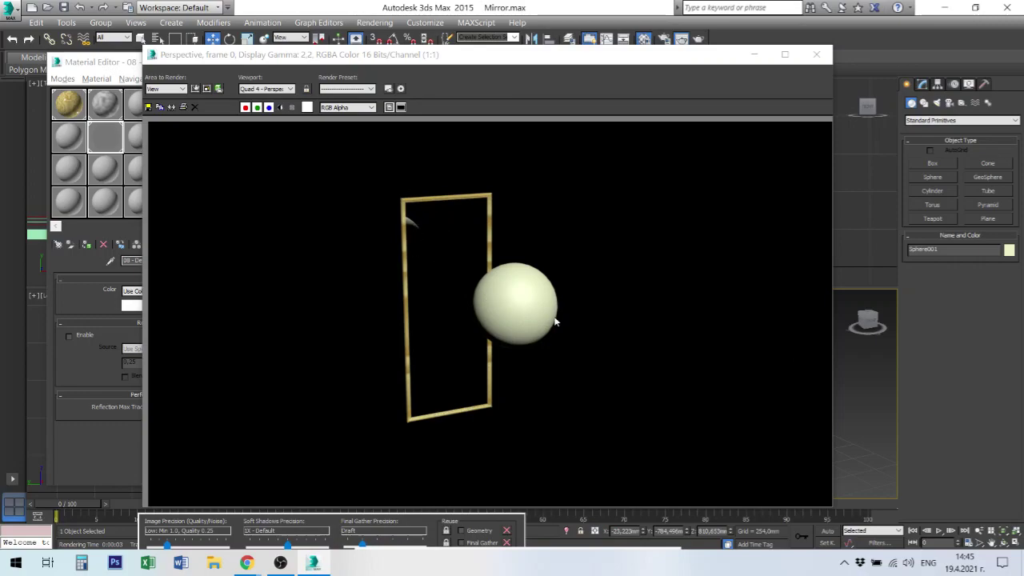
click(816, 54)
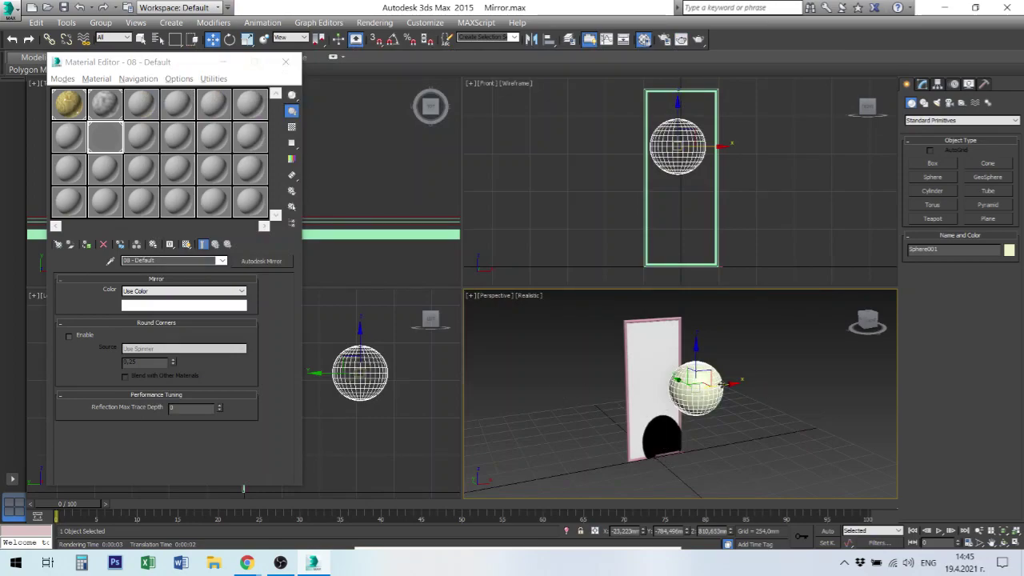
mouse_move(724, 385)
mouse_down()
mouse_move(724, 417)
mouse_move(746, 412)
mouse_move(700, 411)
mouse_move(748, 411)
mouse_up()
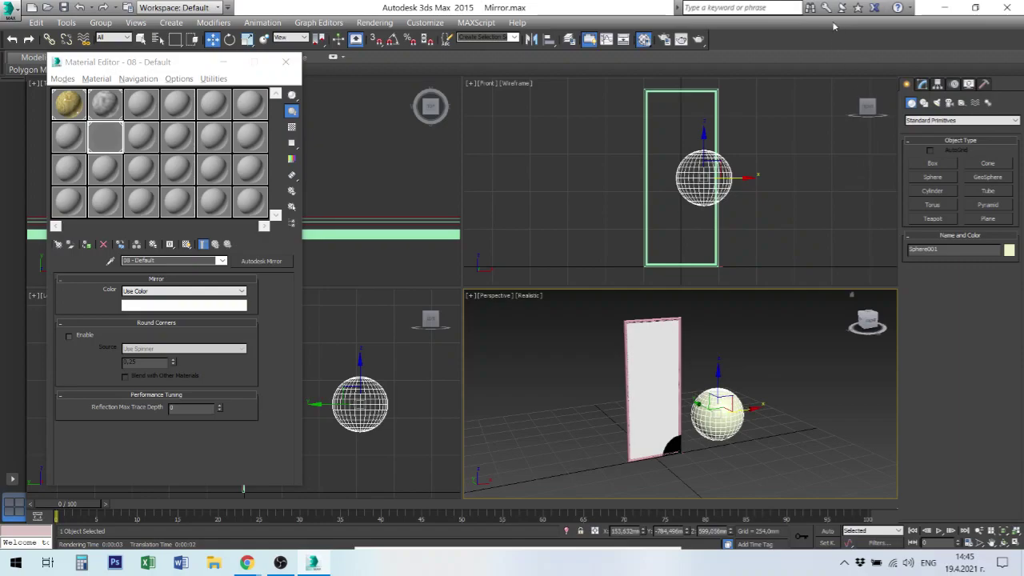
click(699, 39)
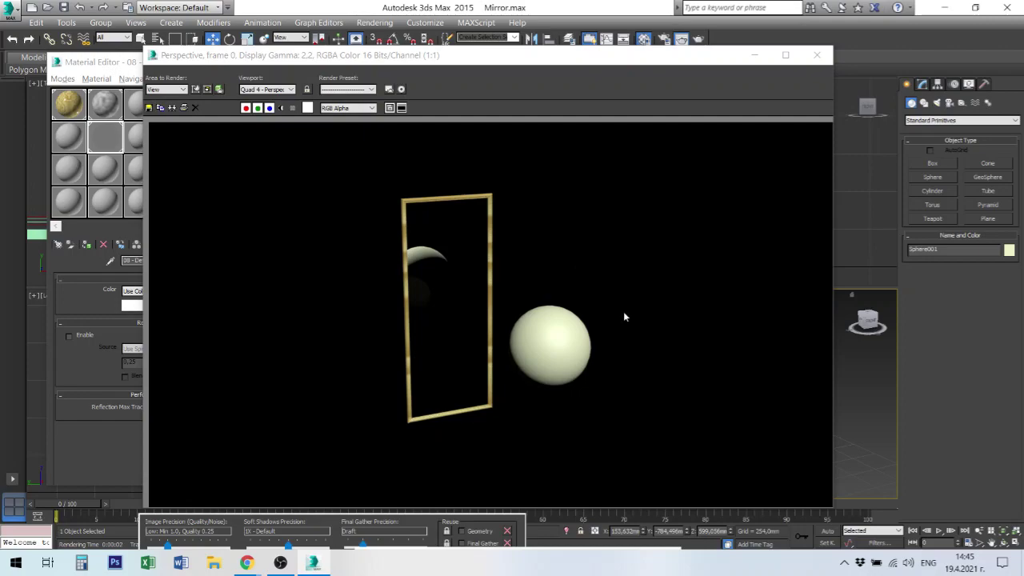
click(816, 54)
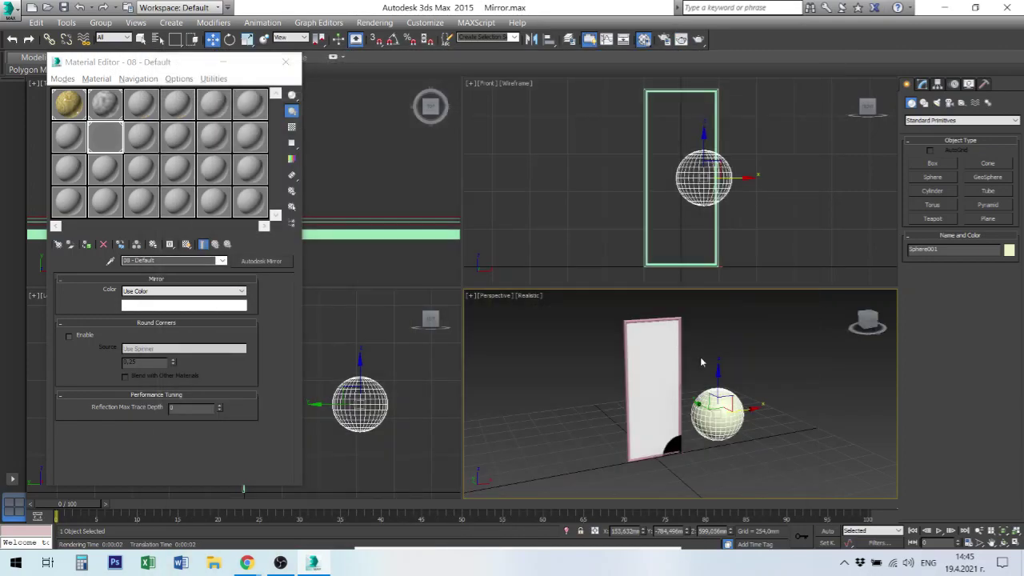
Close the Material Editor and delete the test sphere
click(286, 62)
scroll(381, 384, down, 2)
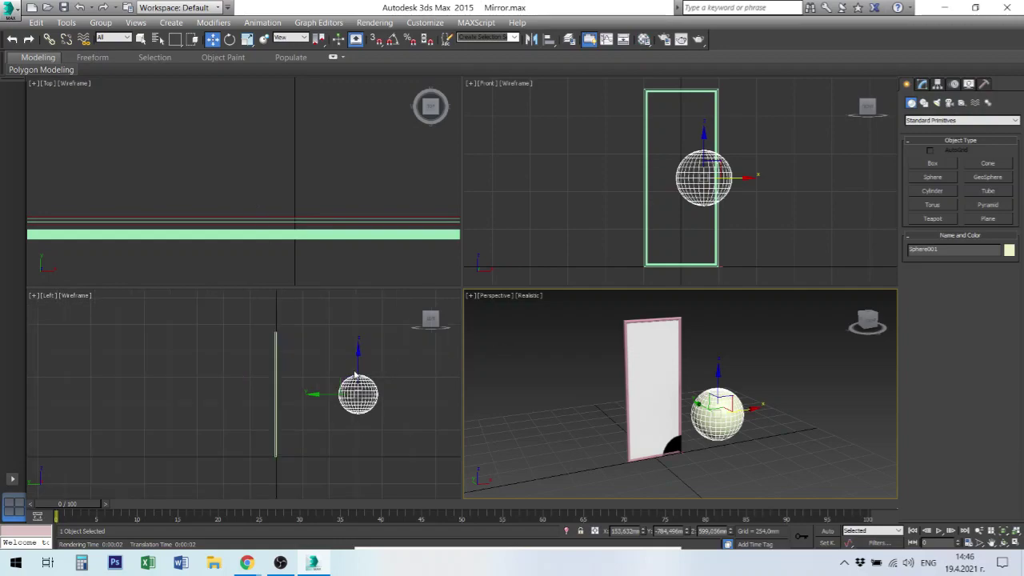
scroll(381, 383, down, 2)
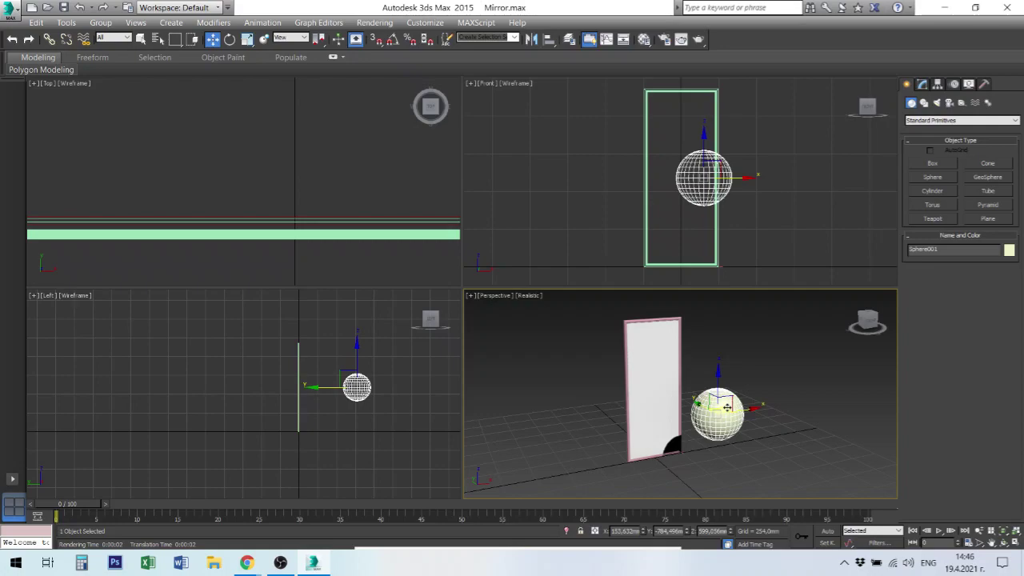
key(Delete)
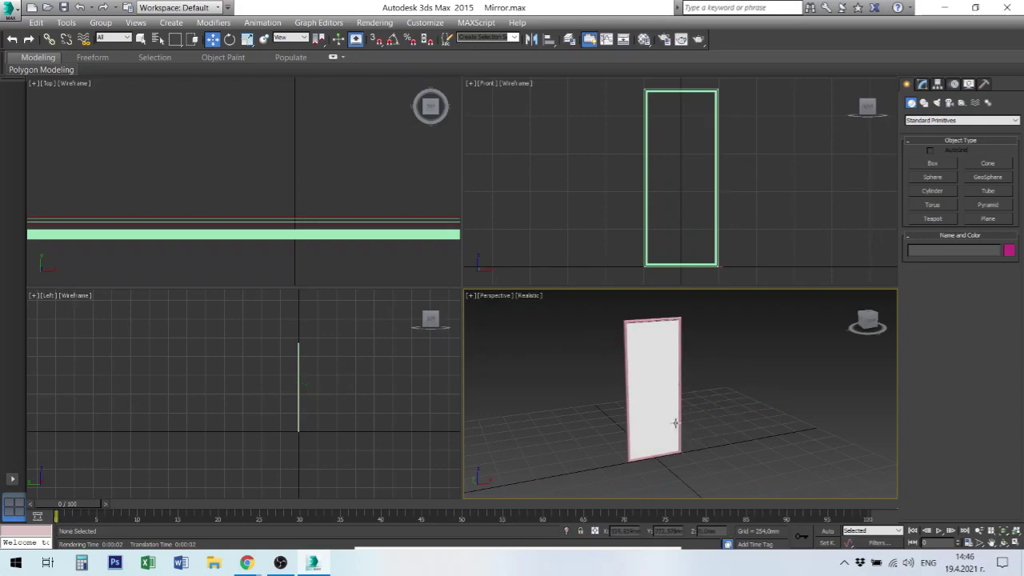
Zoom and orbit to the frame's bottom corner and render a close-up
scroll(676, 420, up, 3)
scroll(677, 418, up, 3)
scroll(679, 418, up, 1)
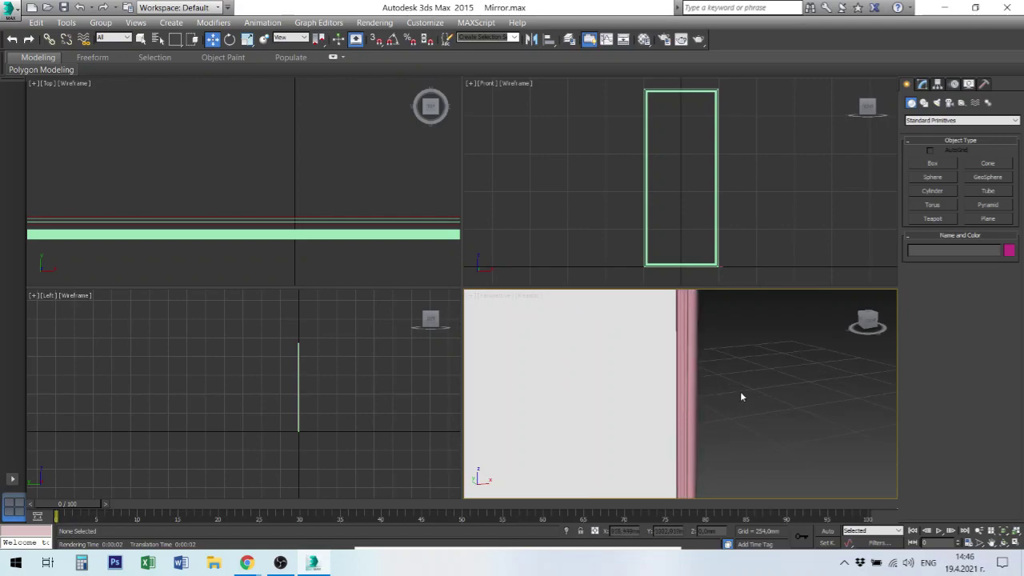
alt+middle_drag(736, 397, 766, 326)
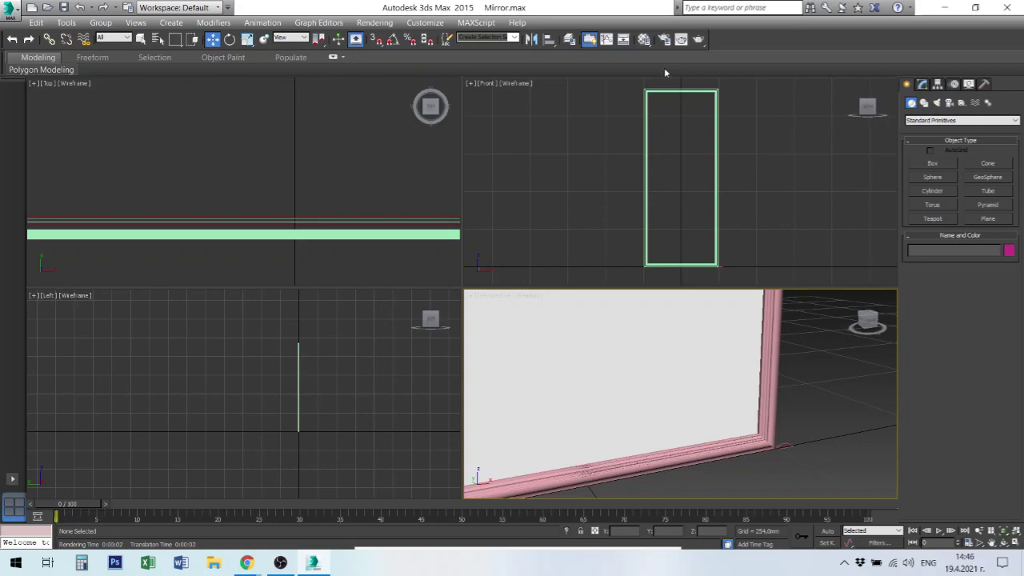
click(698, 39)
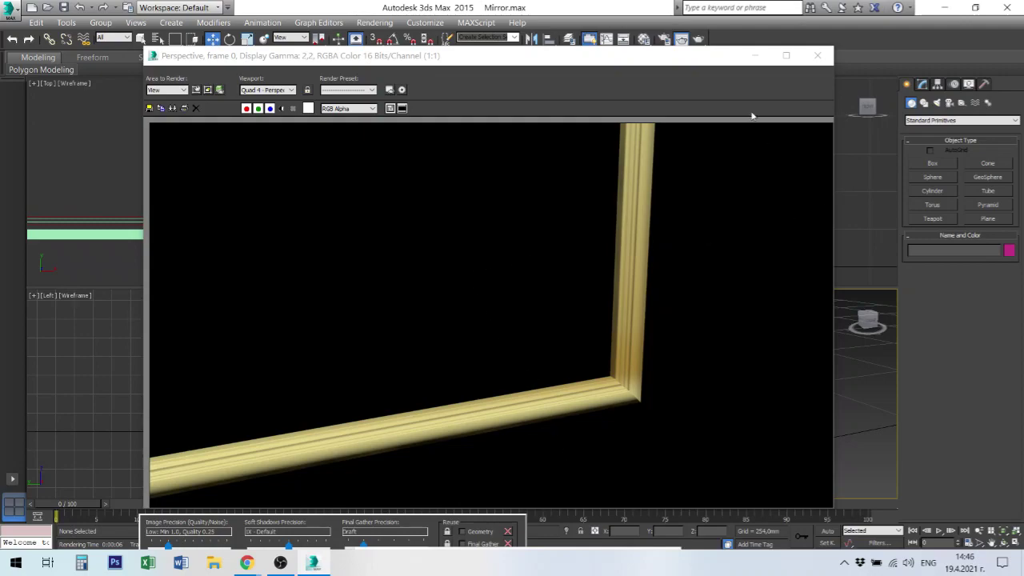
Set the wood frame map's Tiling X, Y and Z to 5
key(m)
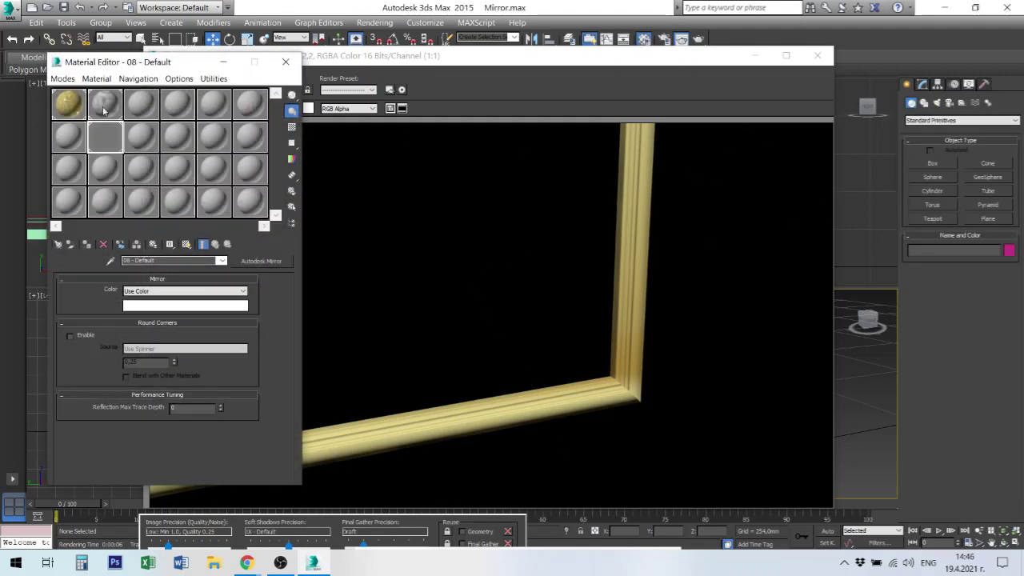
click(68, 100)
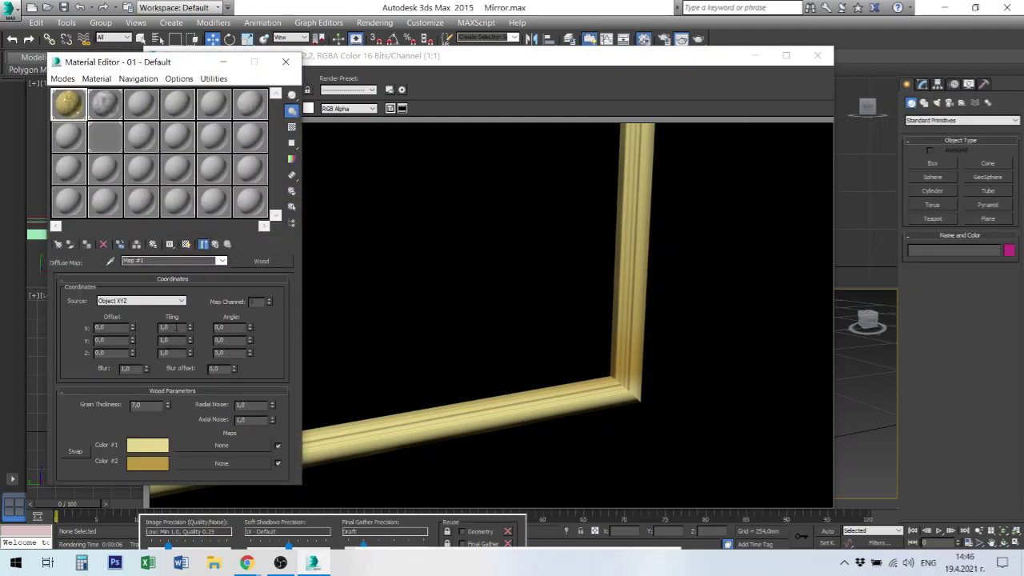
double_click(67, 100)
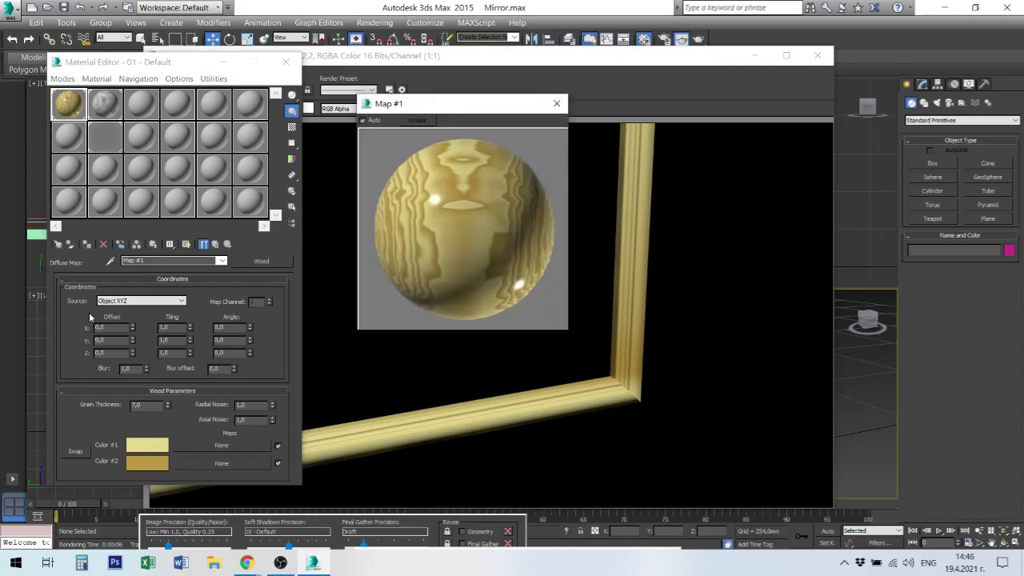
double_click(168, 328)
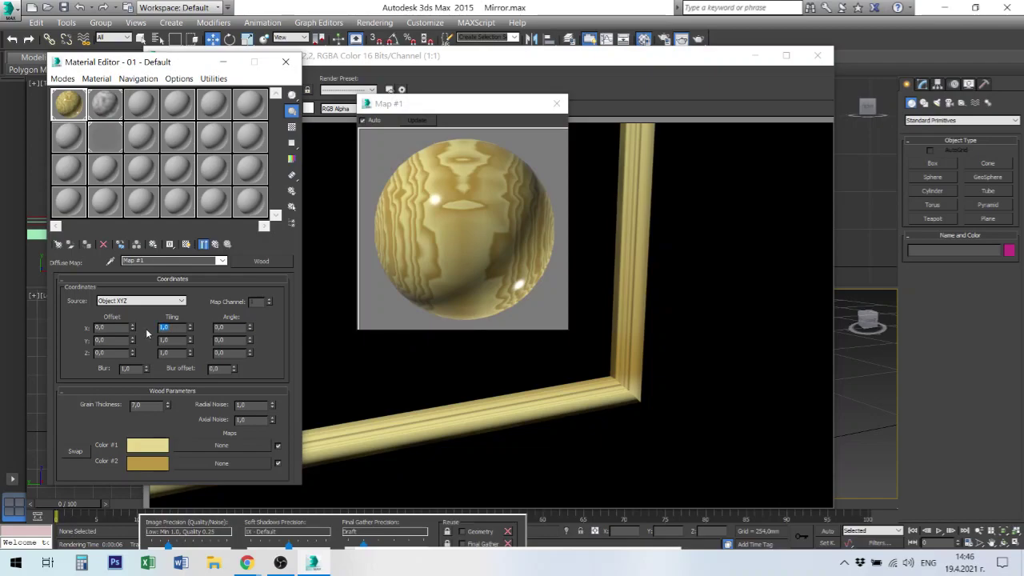
text(2)
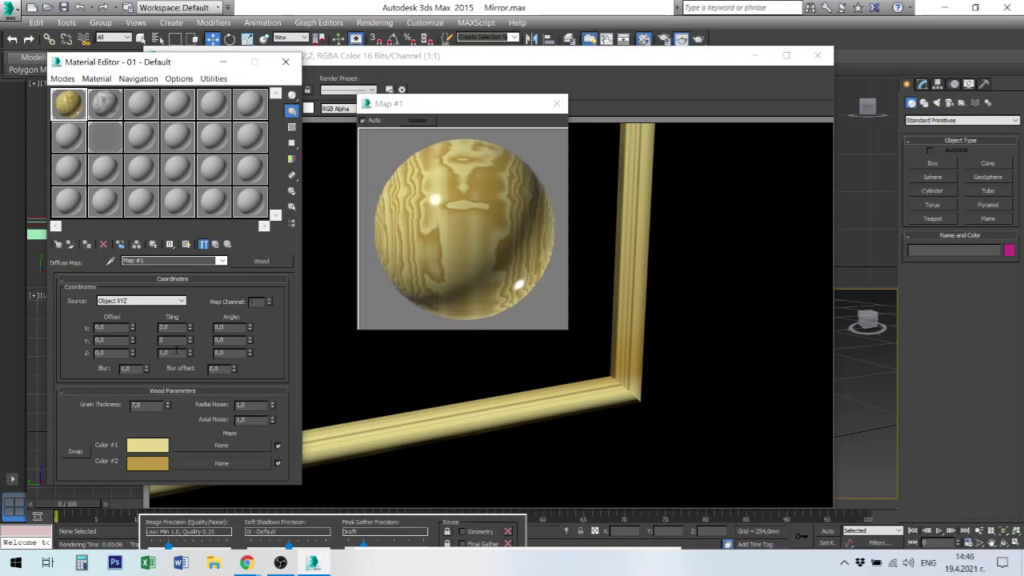
key(Tab)
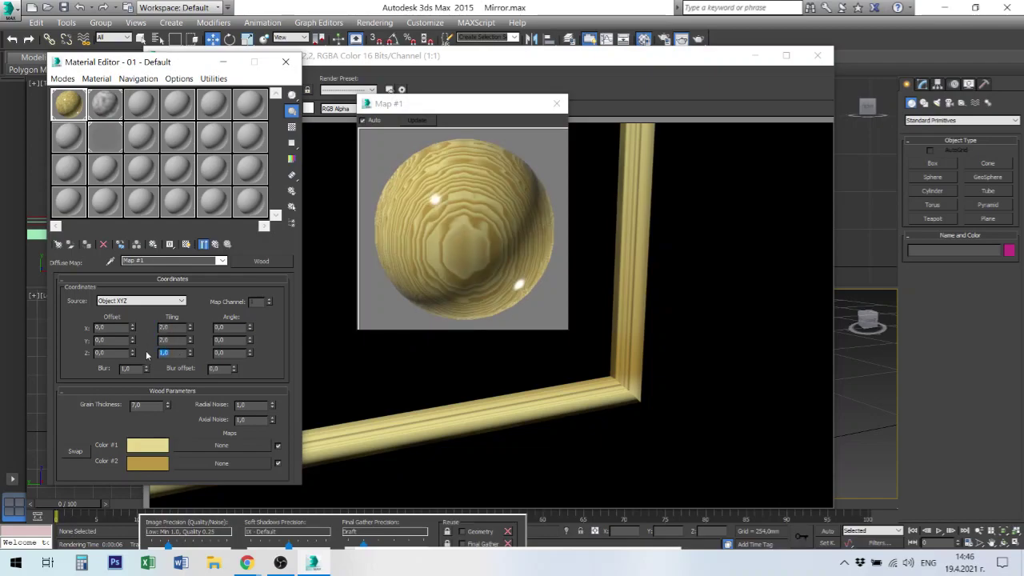
text(2)
key(Tab)
text(5)
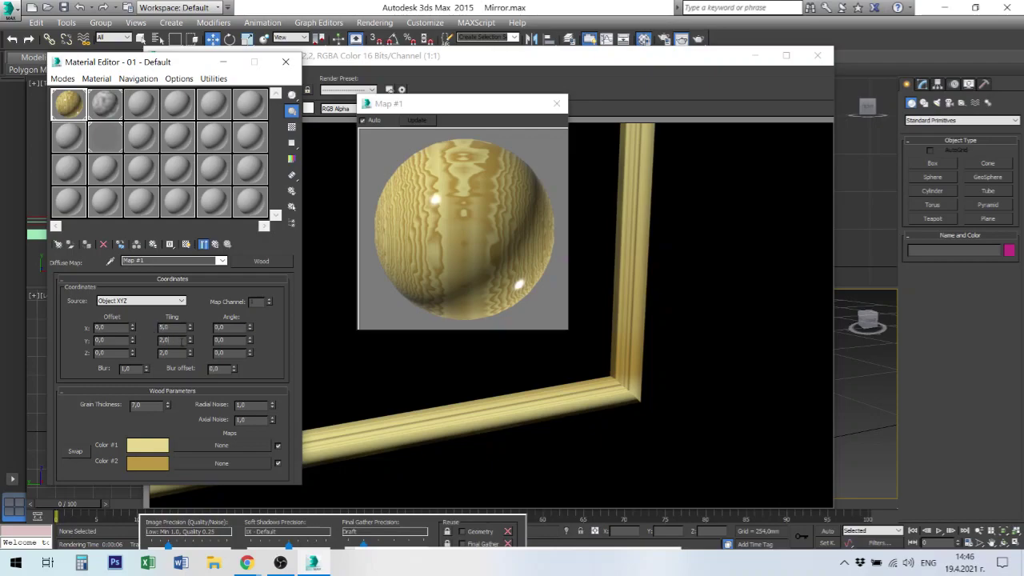
key(Return)
text(5)
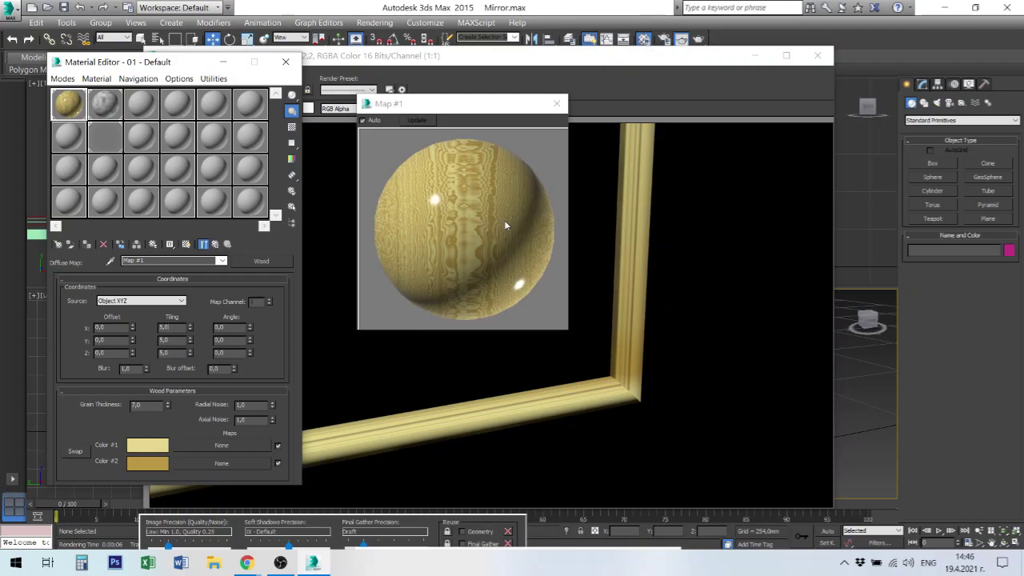
Render the frame with the new tiling, re-render the whole mirror, and close the render
click(698, 39)
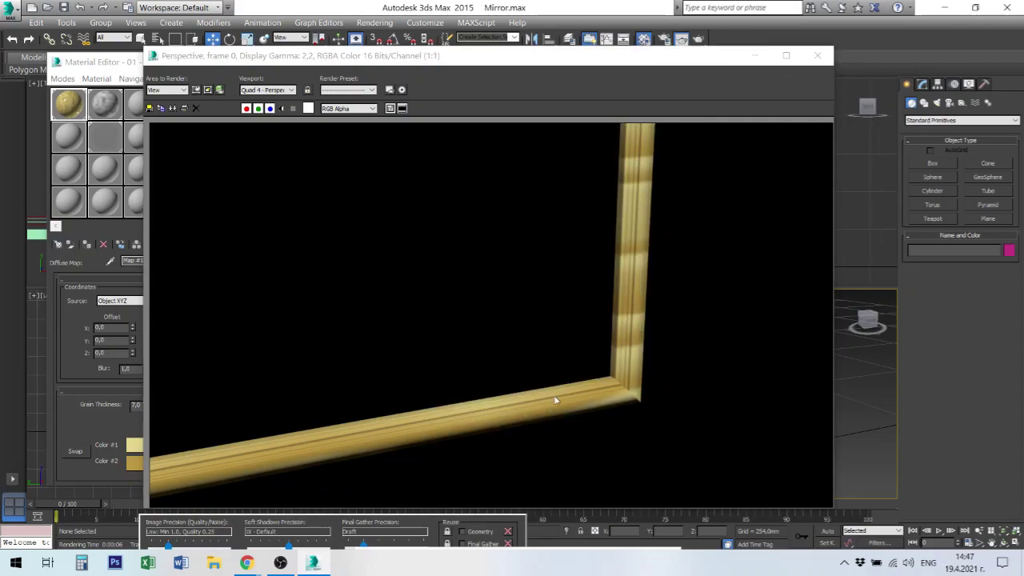
scroll(556, 399, down, 3)
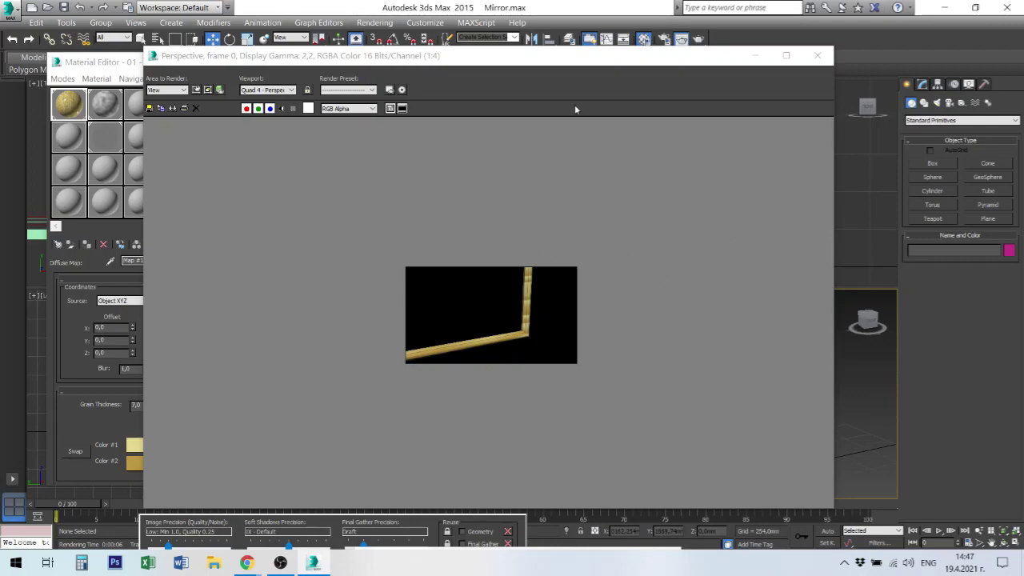
click(699, 38)
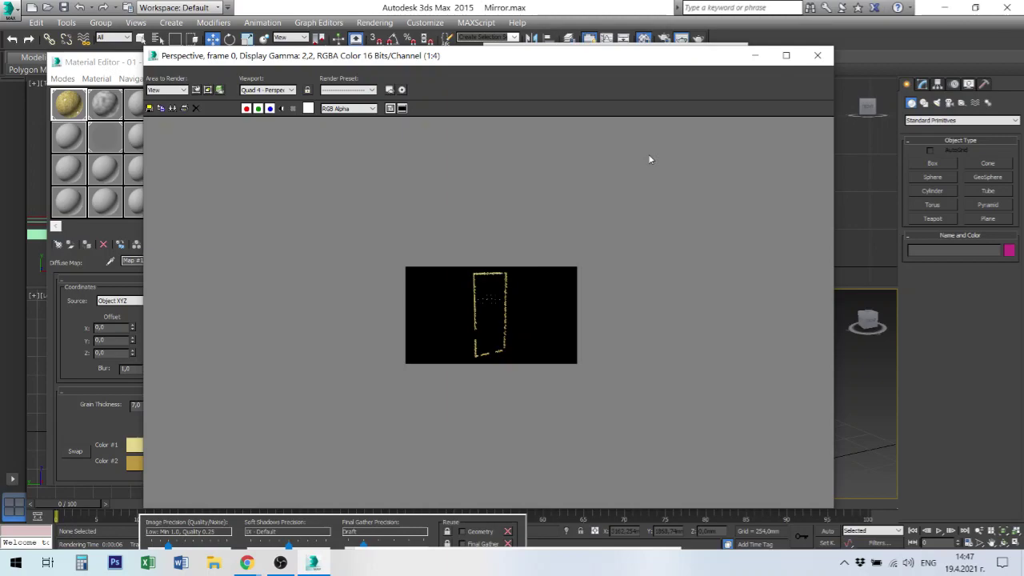
scroll(518, 313, up, 2)
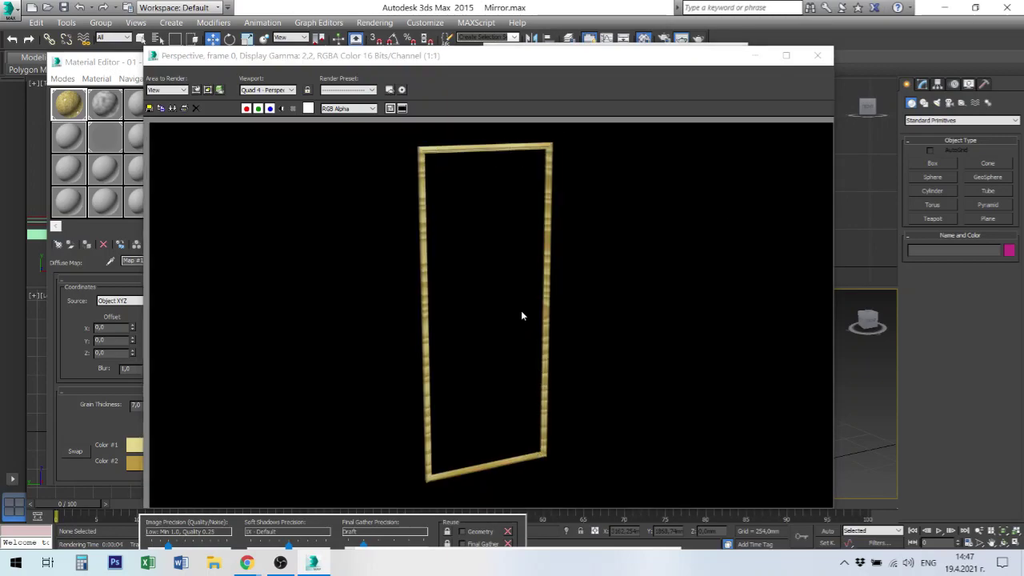
click(824, 60)
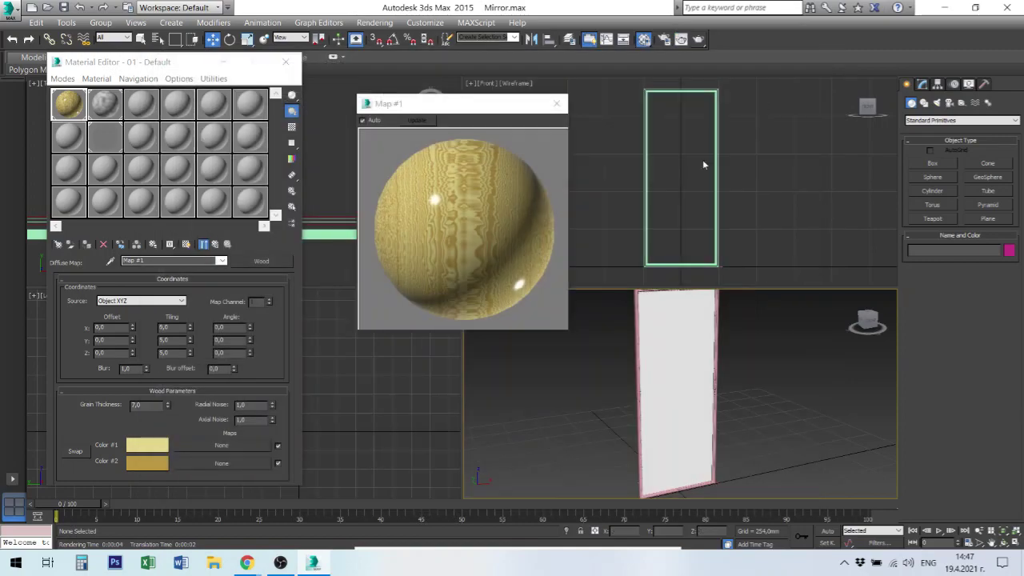
Close the Map #1 preview and select the 08 - Default Autodesk Mirror material slot
click(558, 106)
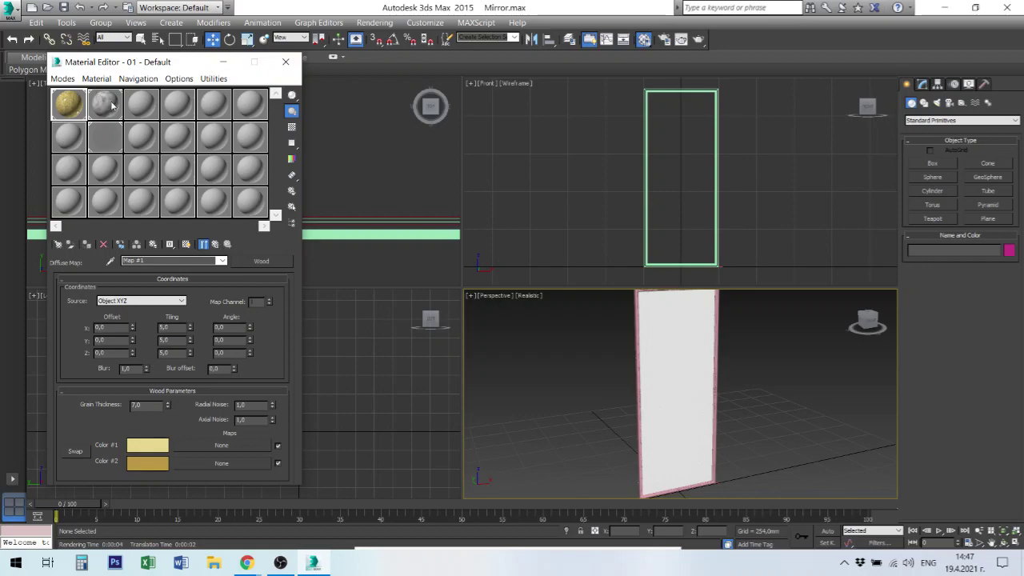
click(110, 142)
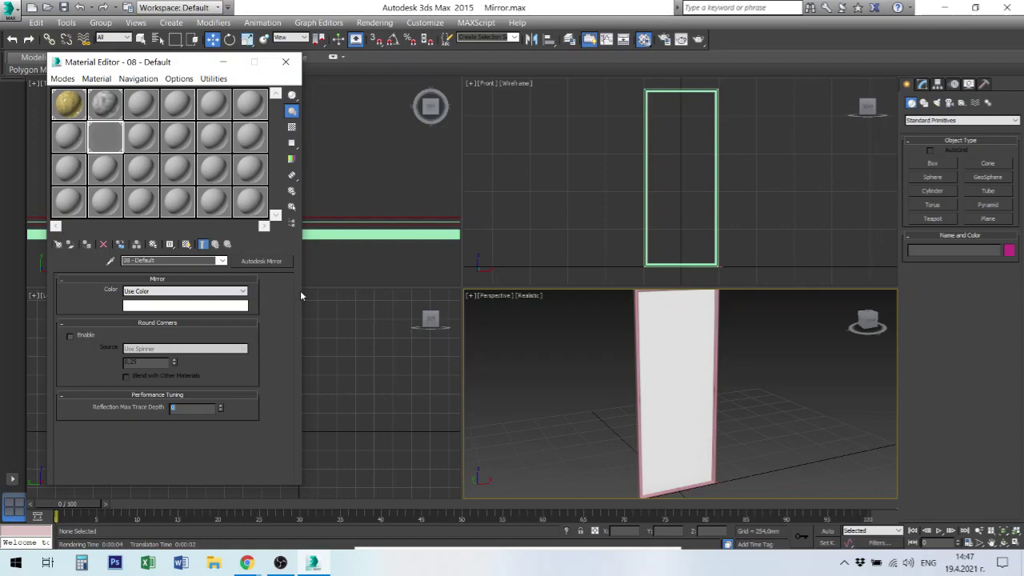
Confirm NVIDIA mental ray is still the assigned renderer, then return to the 01 - Default wood material
click(665, 42)
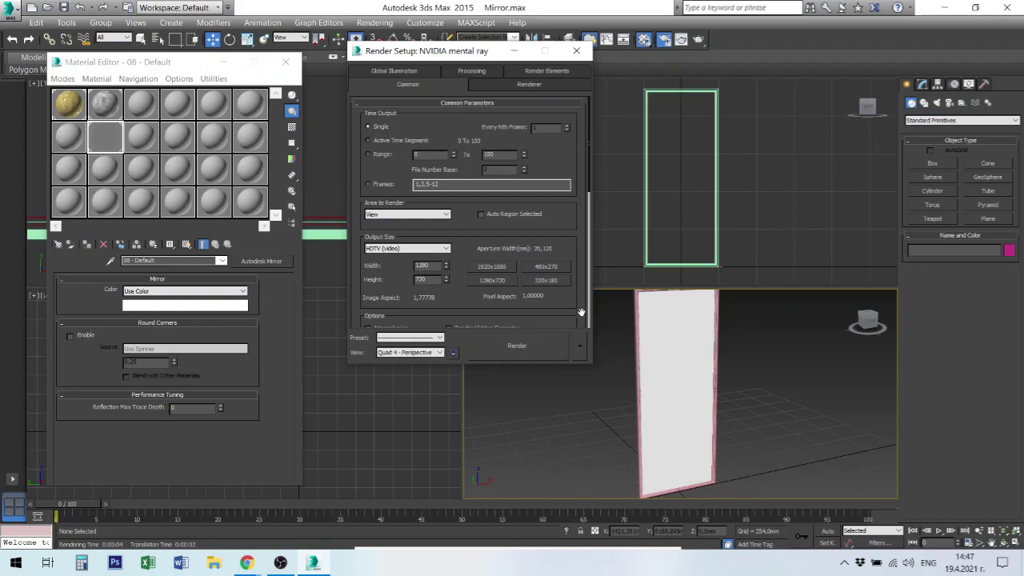
scroll(568, 277, down, 3)
scroll(568, 277, down, 4)
scroll(569, 303, down, 1)
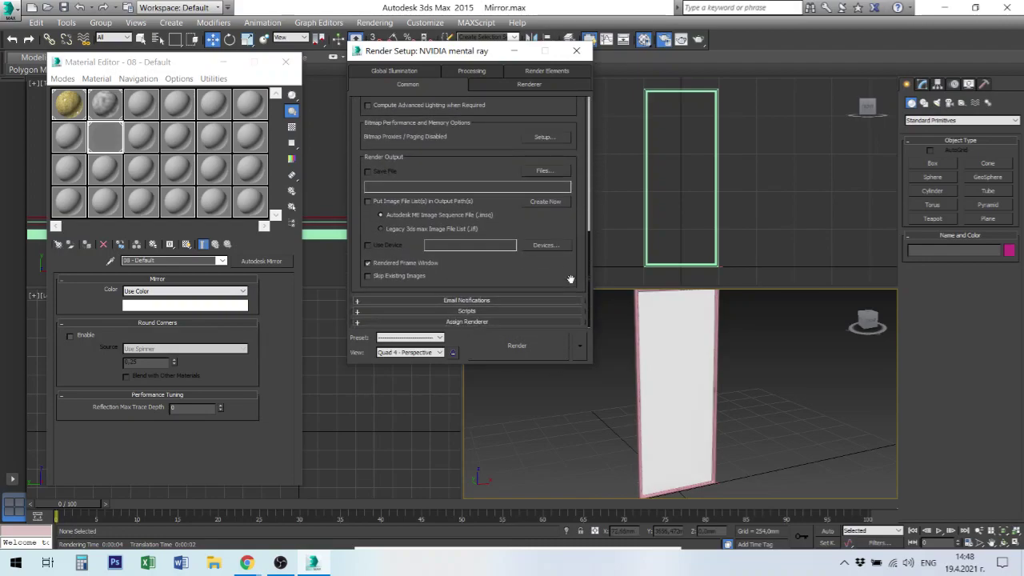
click(459, 322)
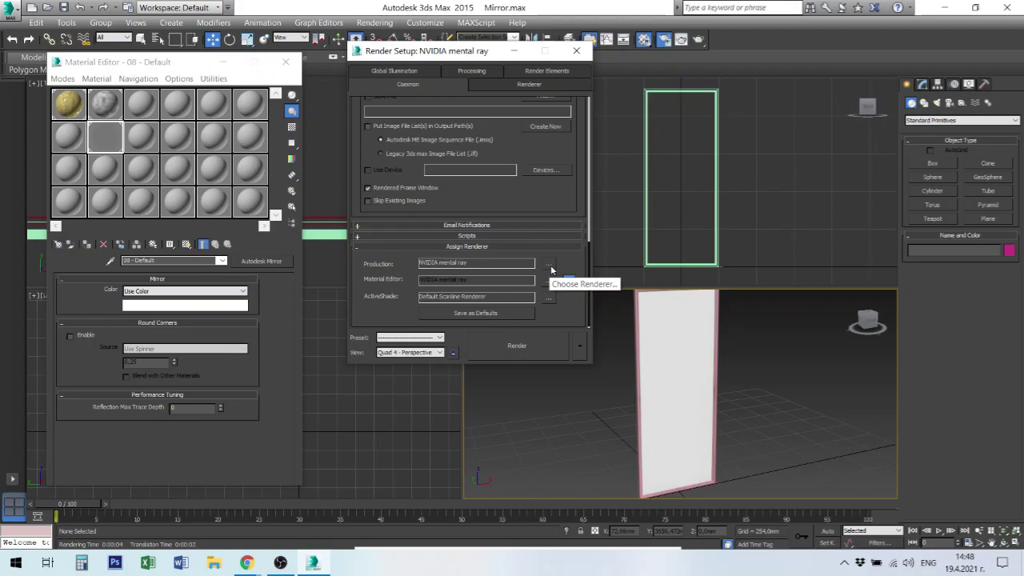
click(549, 267)
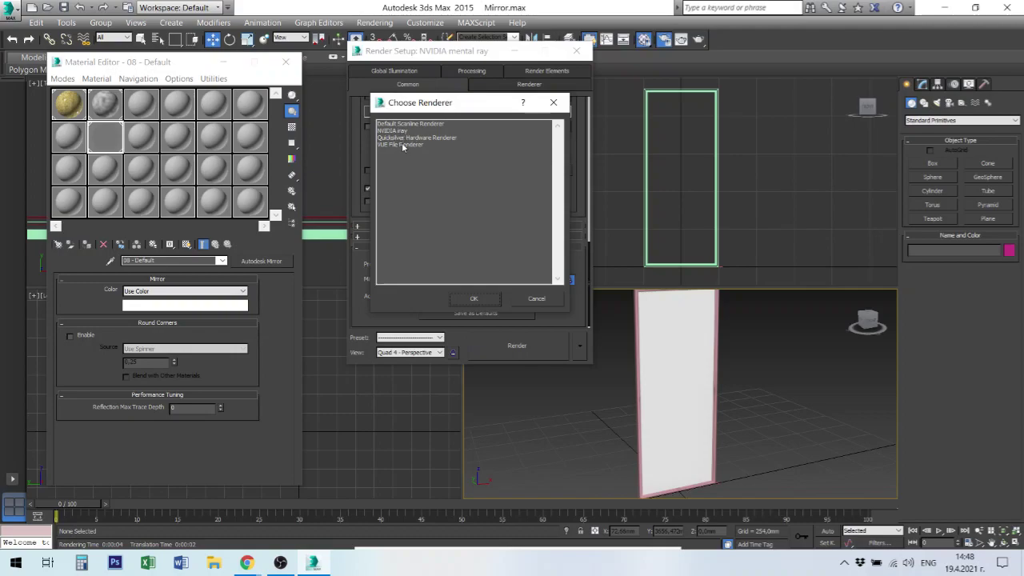
click(537, 300)
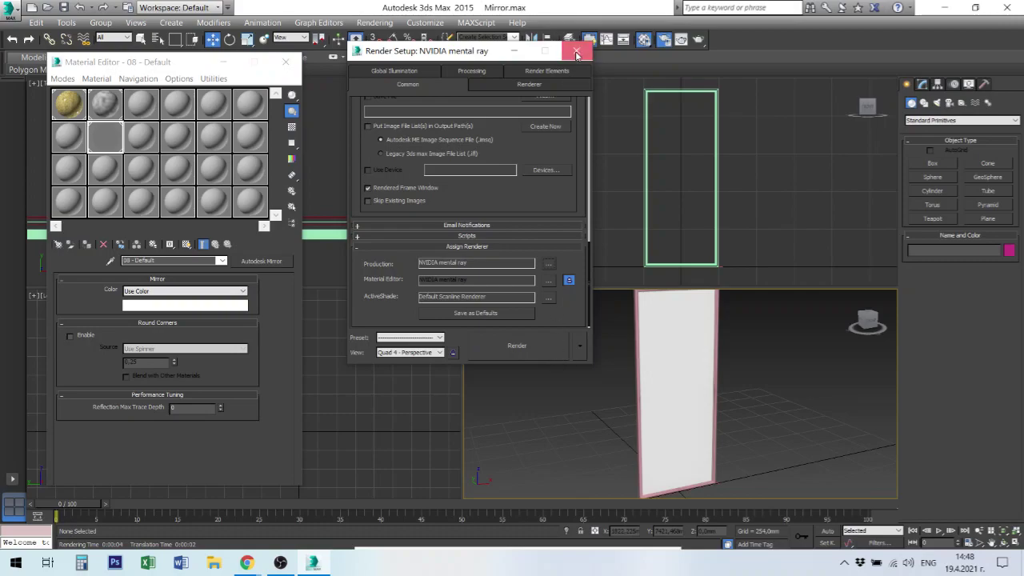
click(576, 51)
click(76, 100)
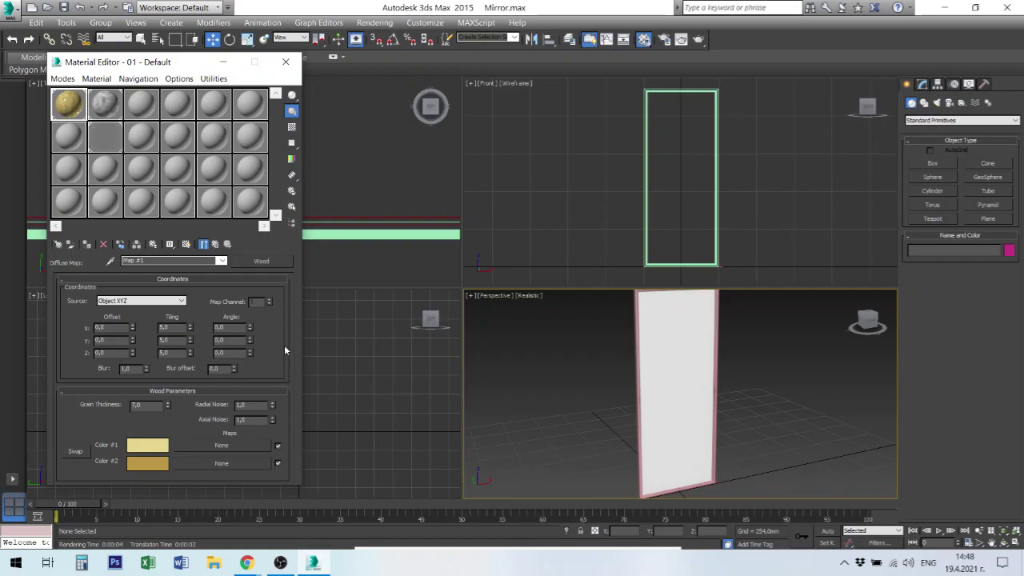
Instance the wood Map #1 into 01 - Default's Shininess channel and check the enlarged sample preview
click(222, 261)
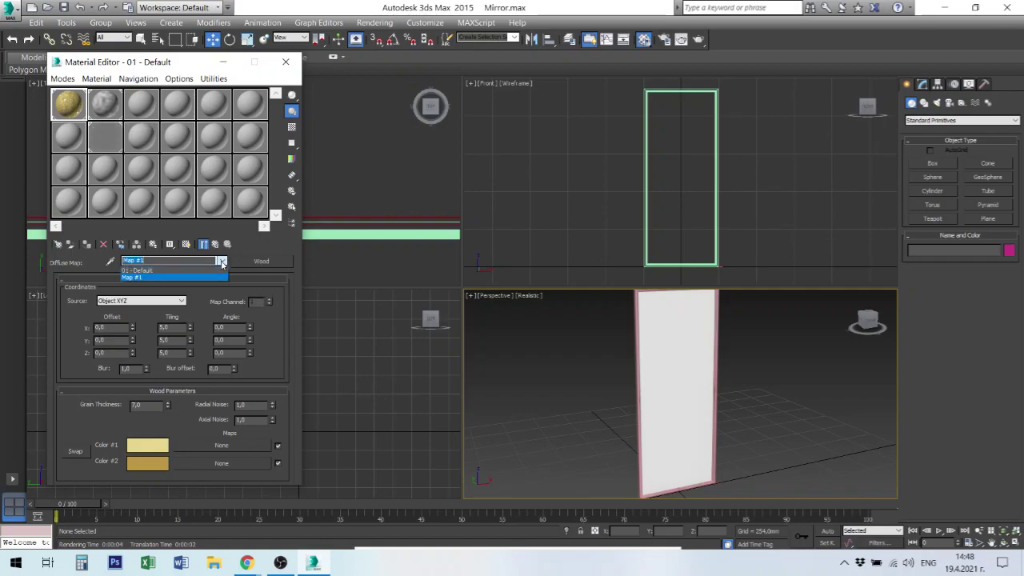
click(165, 270)
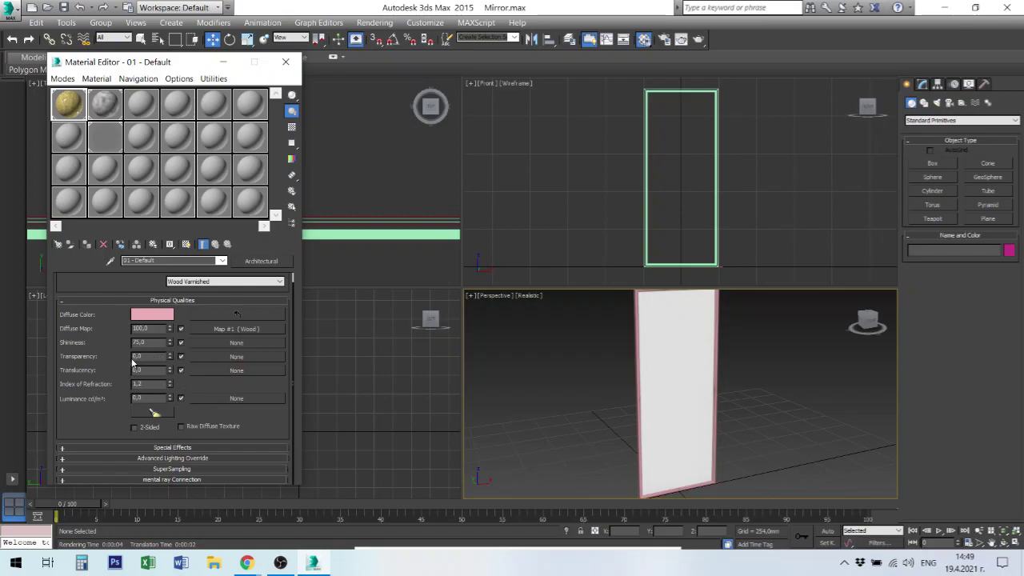
drag(226, 330, 222, 342)
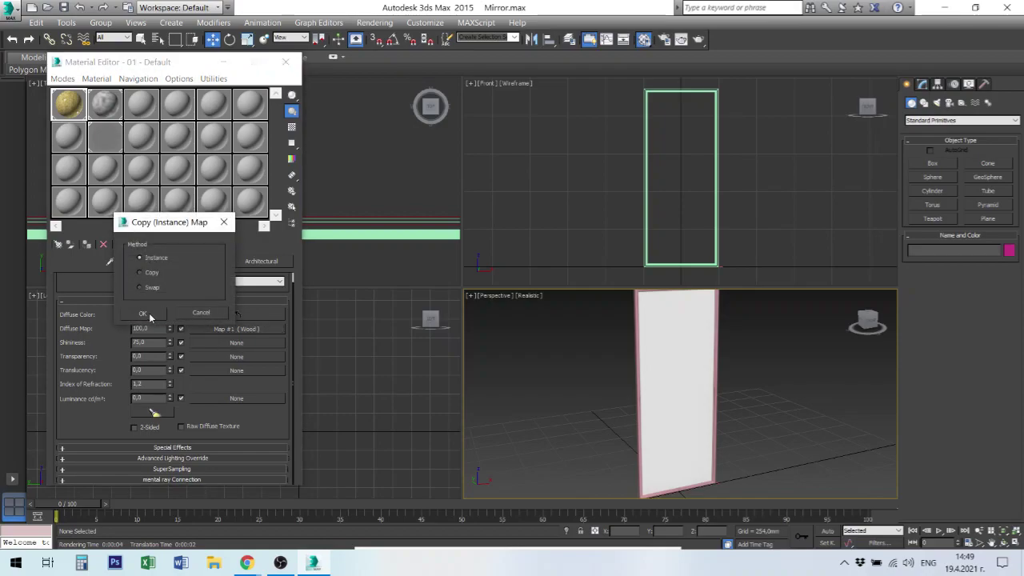
click(149, 314)
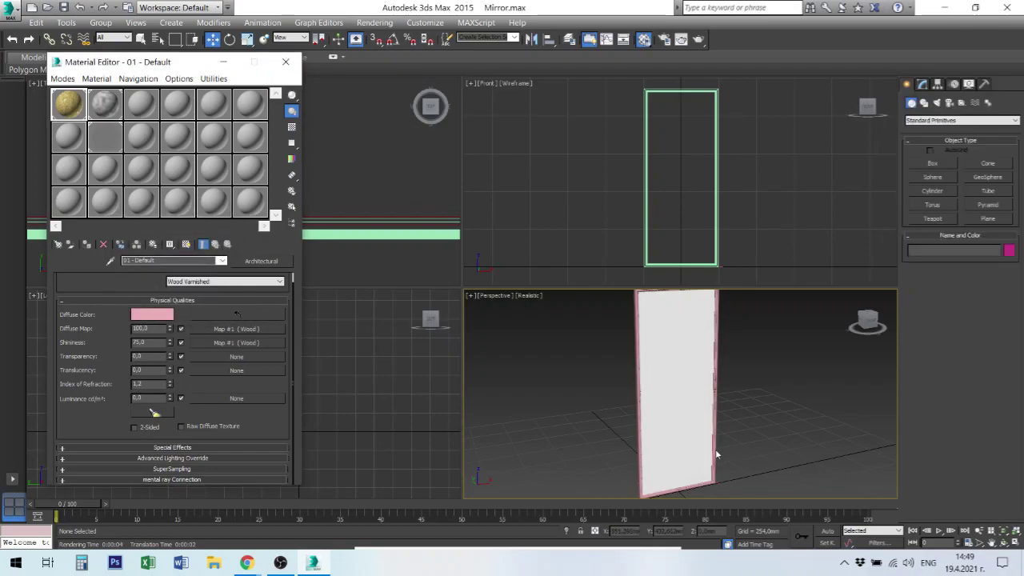
double_click(78, 107)
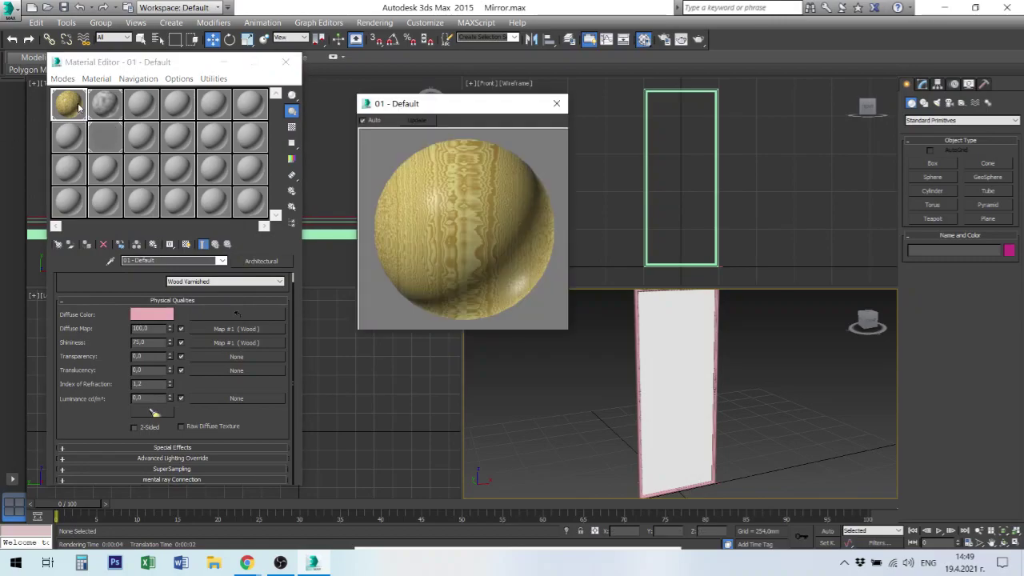
click(557, 104)
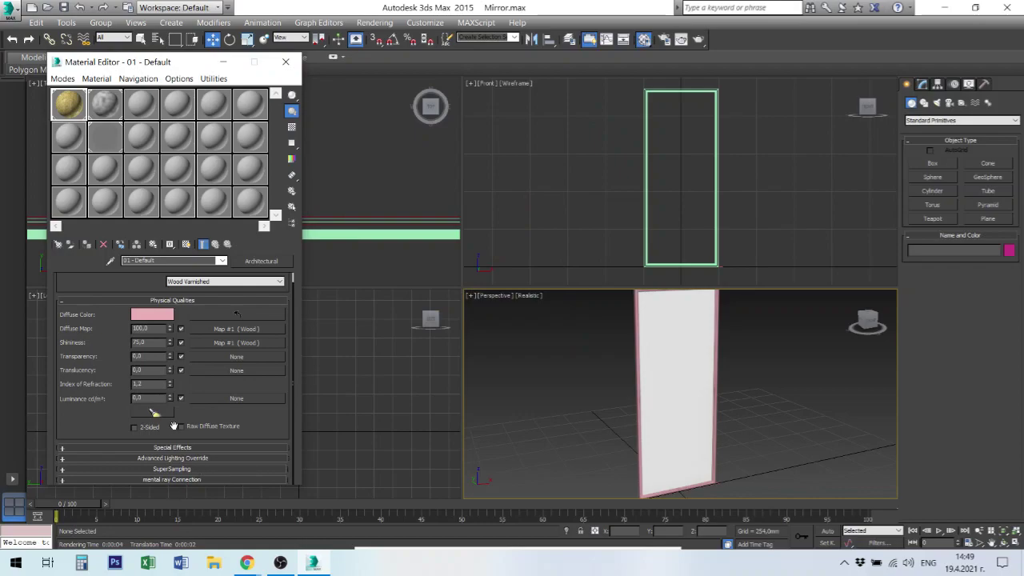
Load Wood_Flor.png as a Bitmap diffuse map (Map #3) on material 03 - Default
click(148, 106)
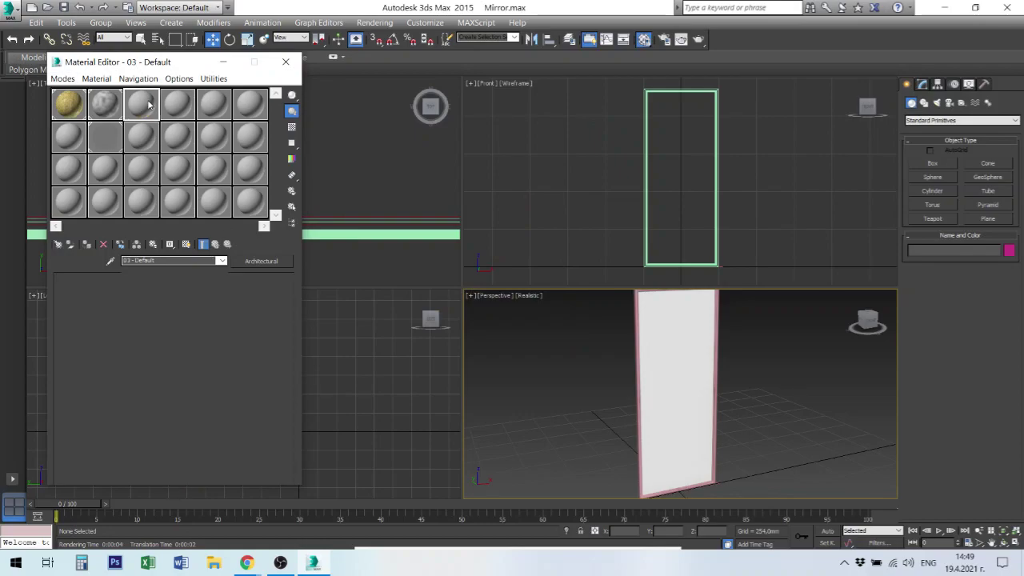
click(261, 262)
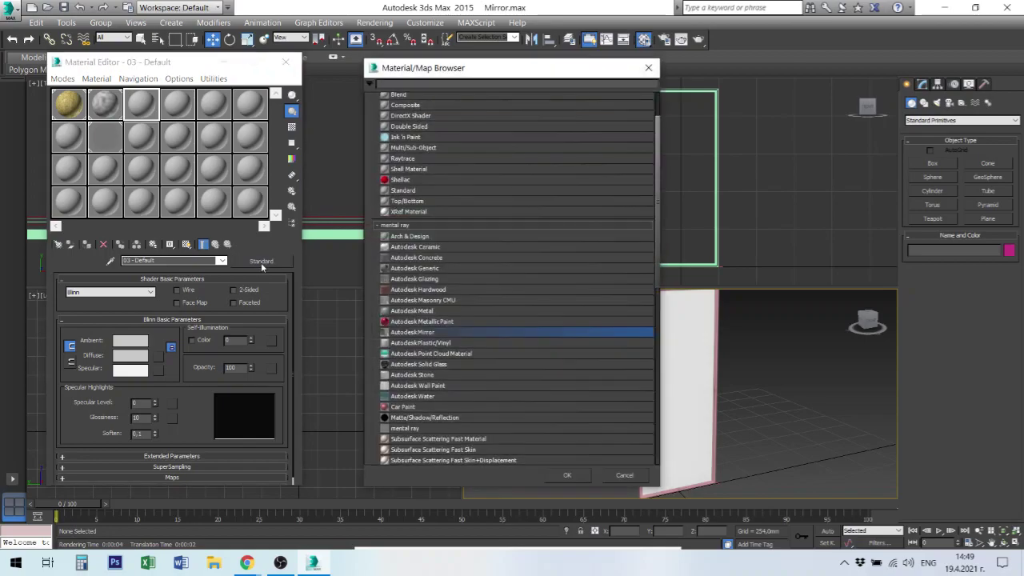
click(648, 67)
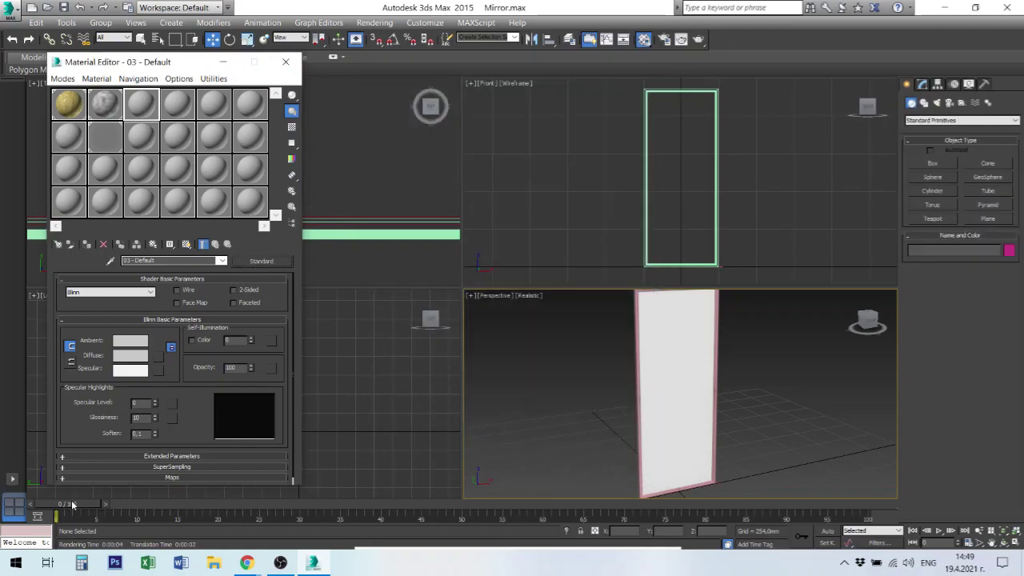
click(170, 477)
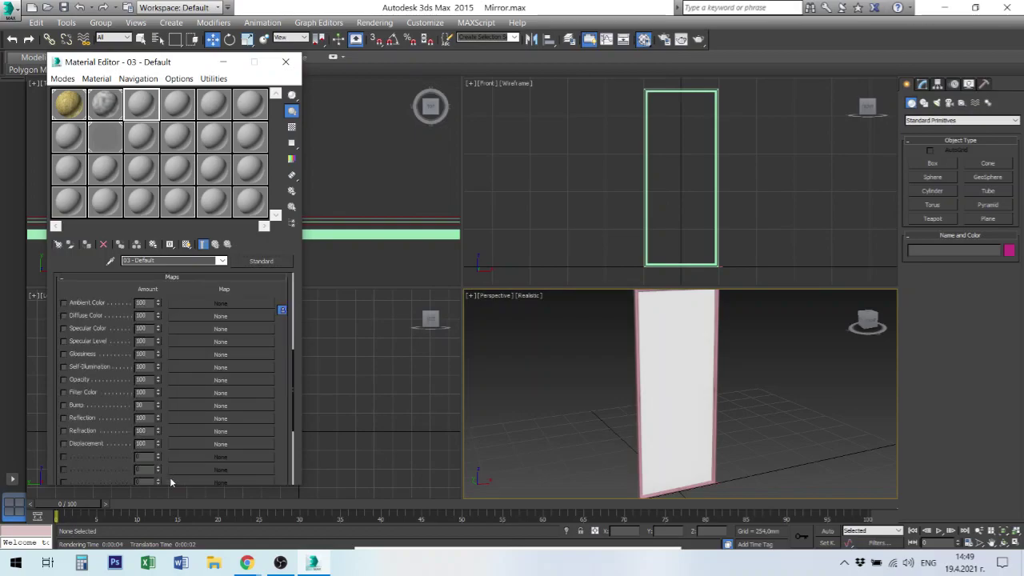
click(220, 317)
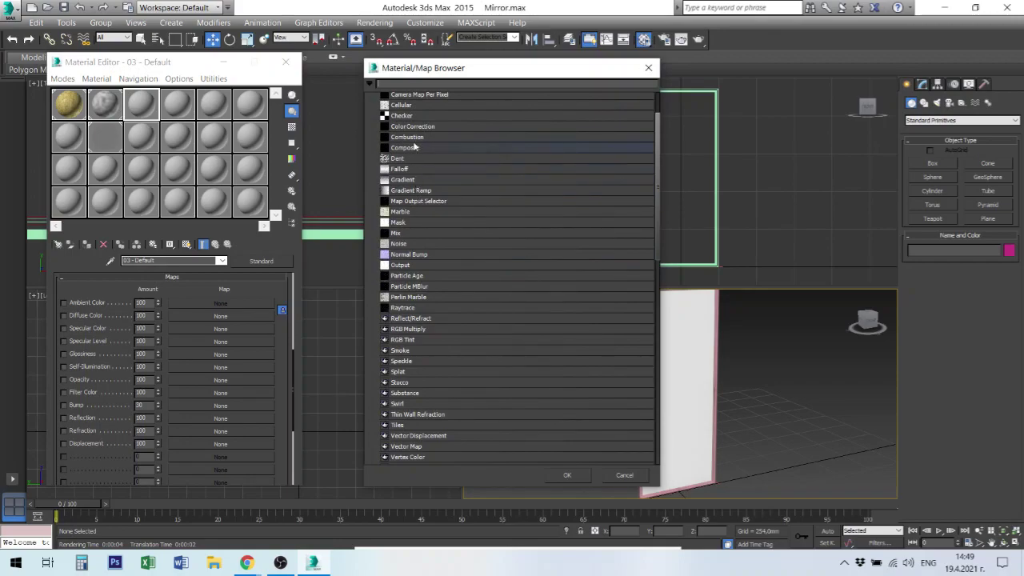
scroll(515, 244, up, 2)
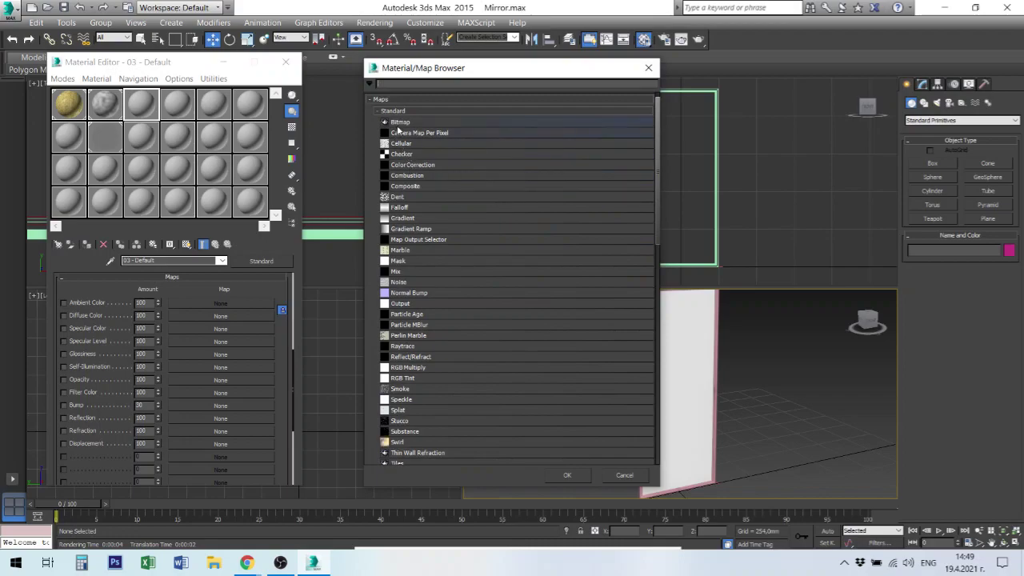
click(399, 124)
double_click(397, 121)
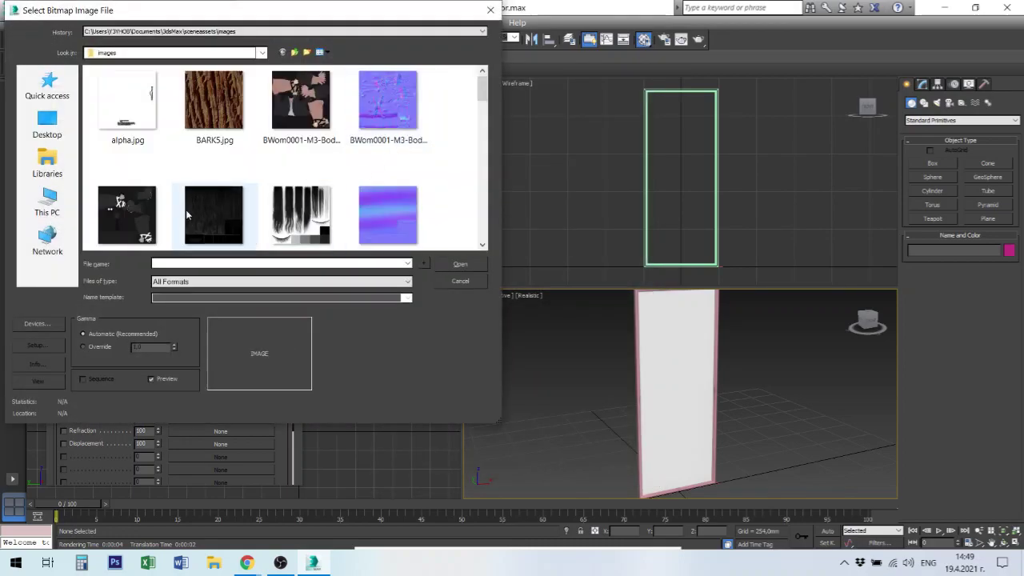
drag(483, 92, 497, 243)
click(118, 230)
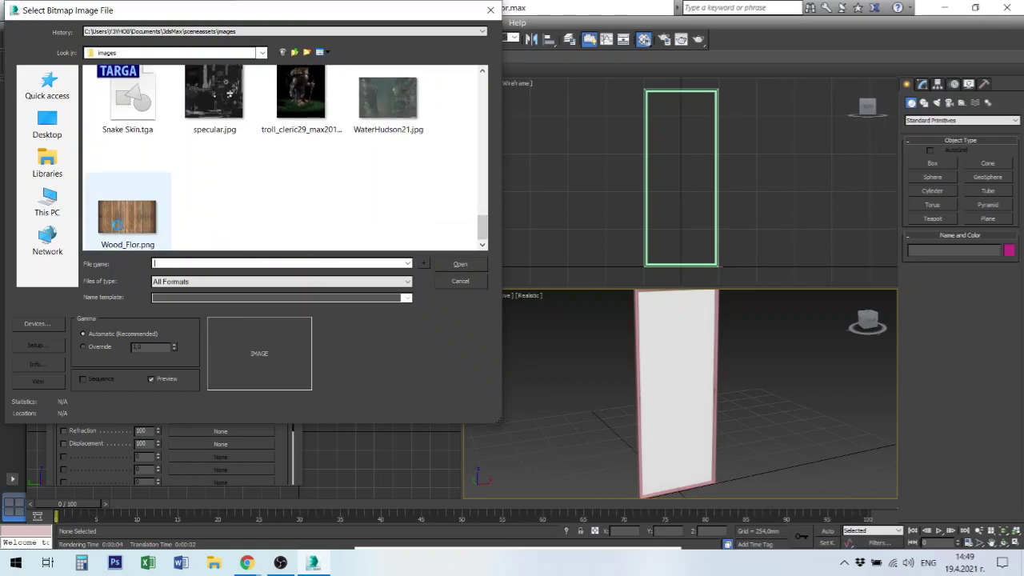
click(471, 268)
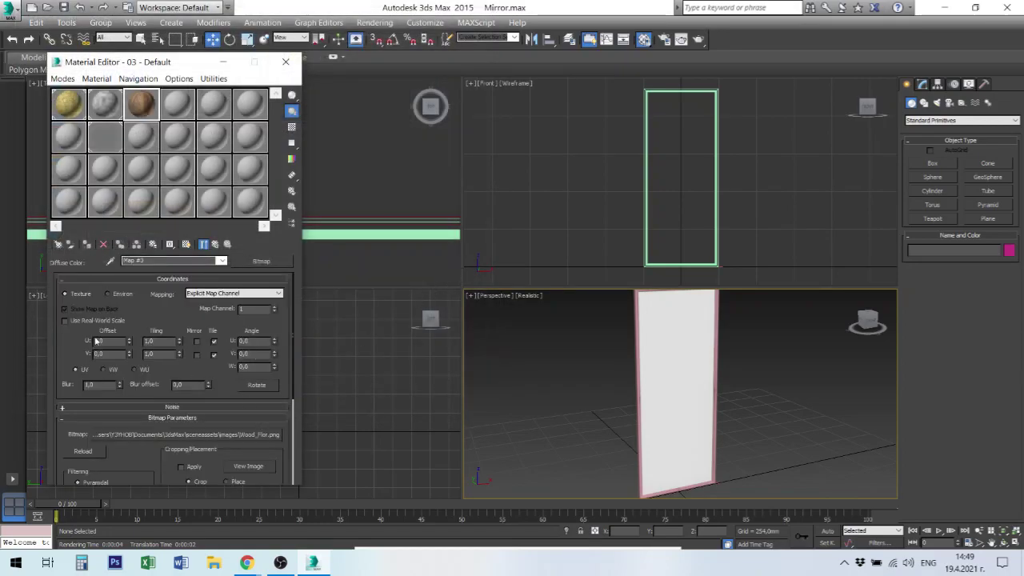
Select the mirror's rectangle frame and test-render the perspective view to check the wood texture
click(716, 161)
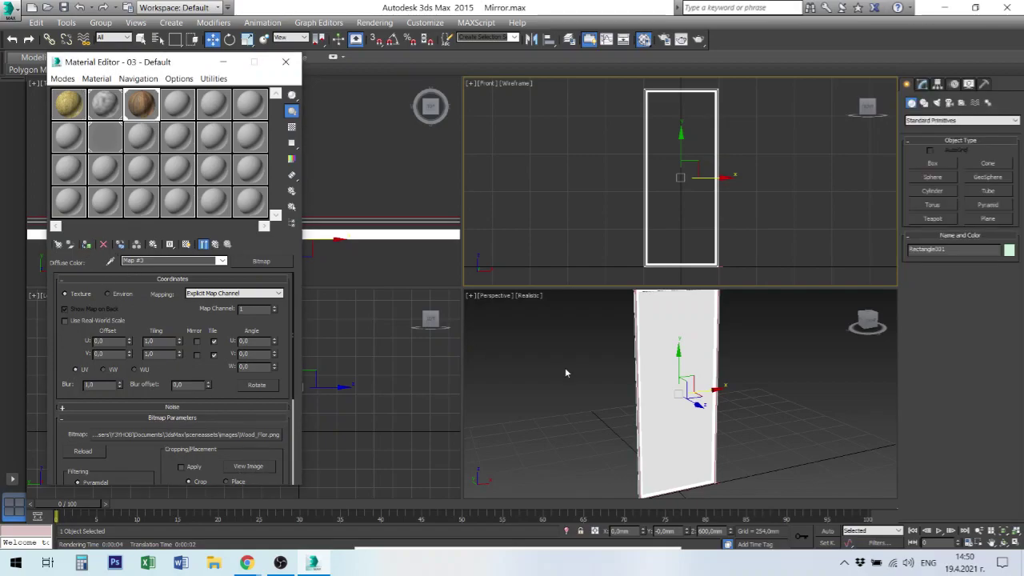
click(761, 405)
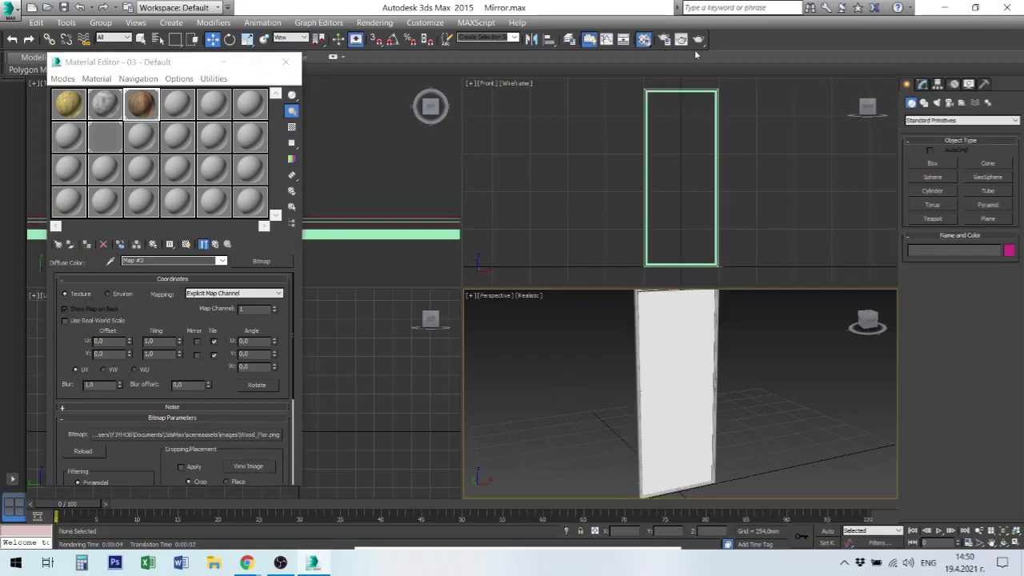
click(698, 40)
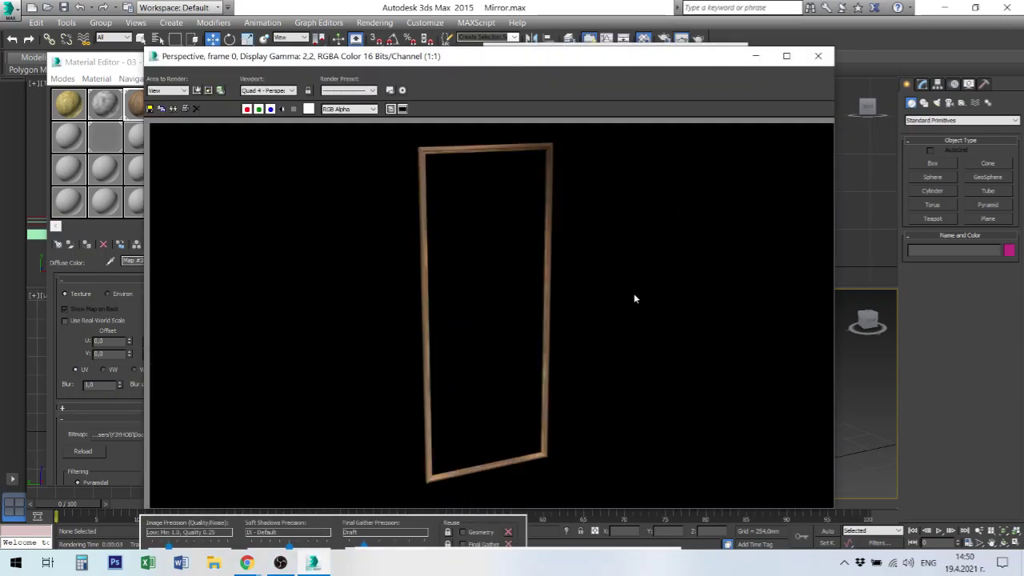
click(818, 56)
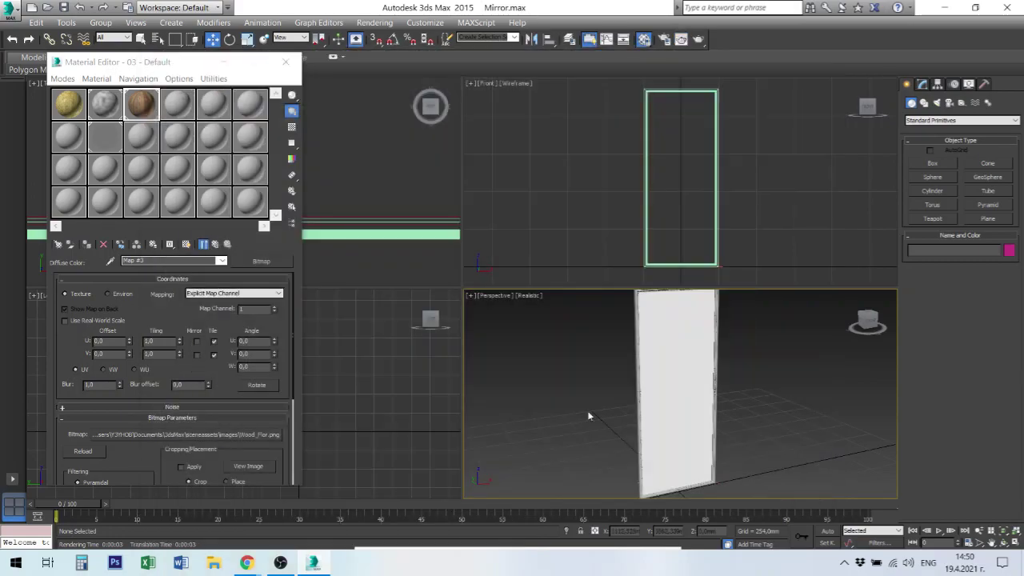
Zoom to the frame's lower corner, render a close-up, and close the Material Editor
scroll(718, 497, up, 5)
mouse_move(715, 475)
middle_down()
mouse_move(637, 468)
mouse_move(732, 407)
middle_up()
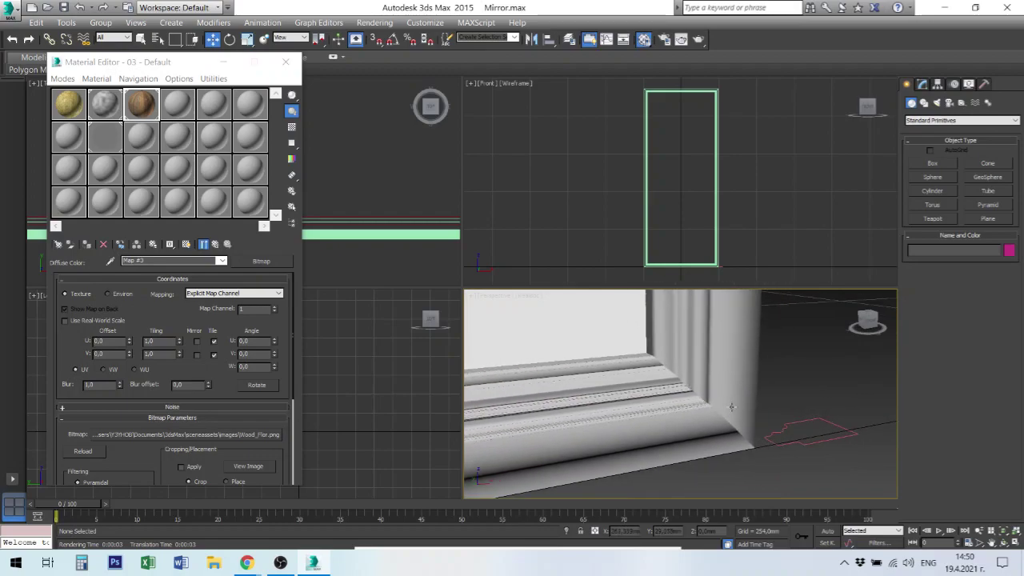
click(782, 429)
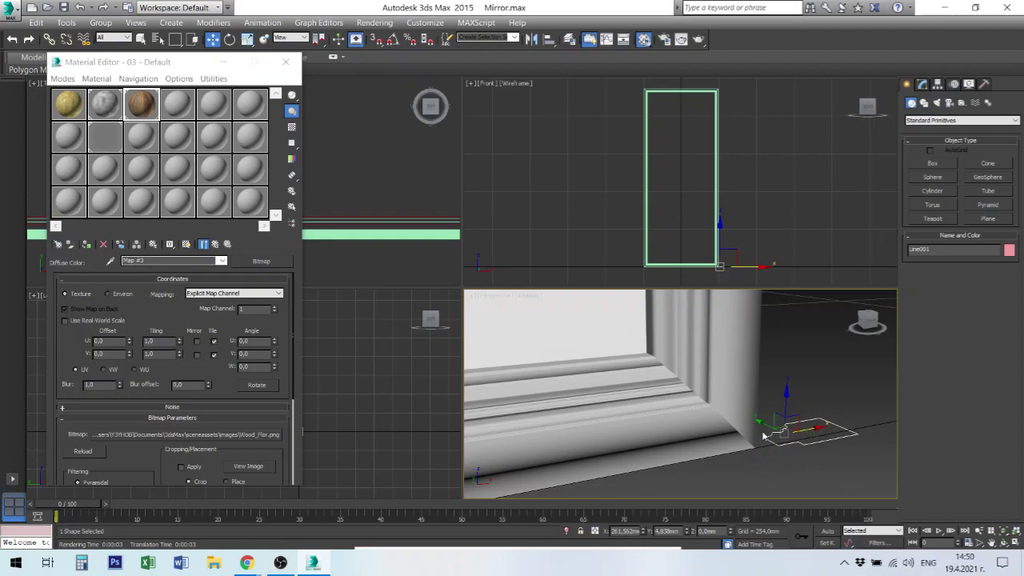
scroll(698, 397, up, 3)
scroll(698, 398, down, 2)
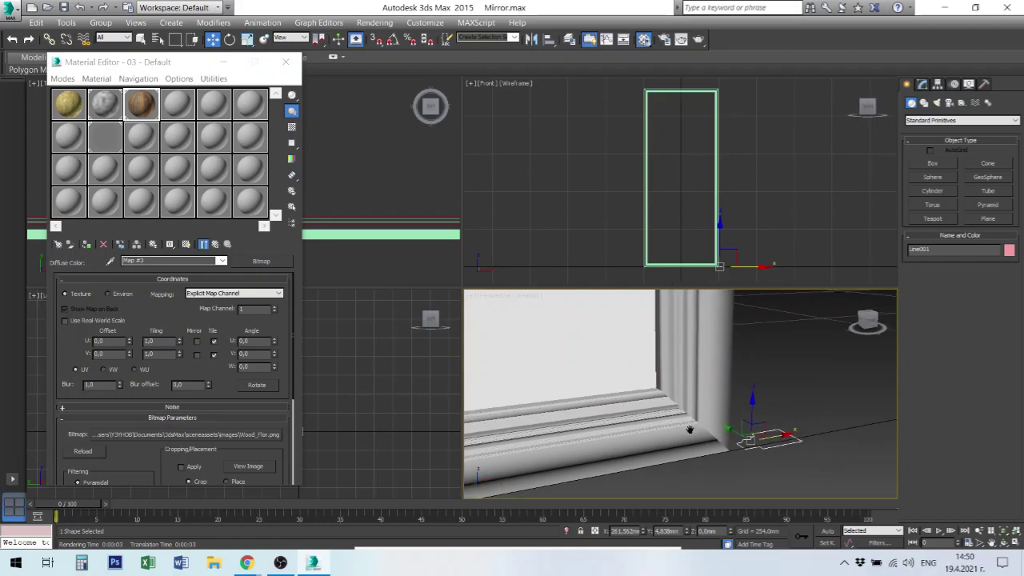
click(698, 39)
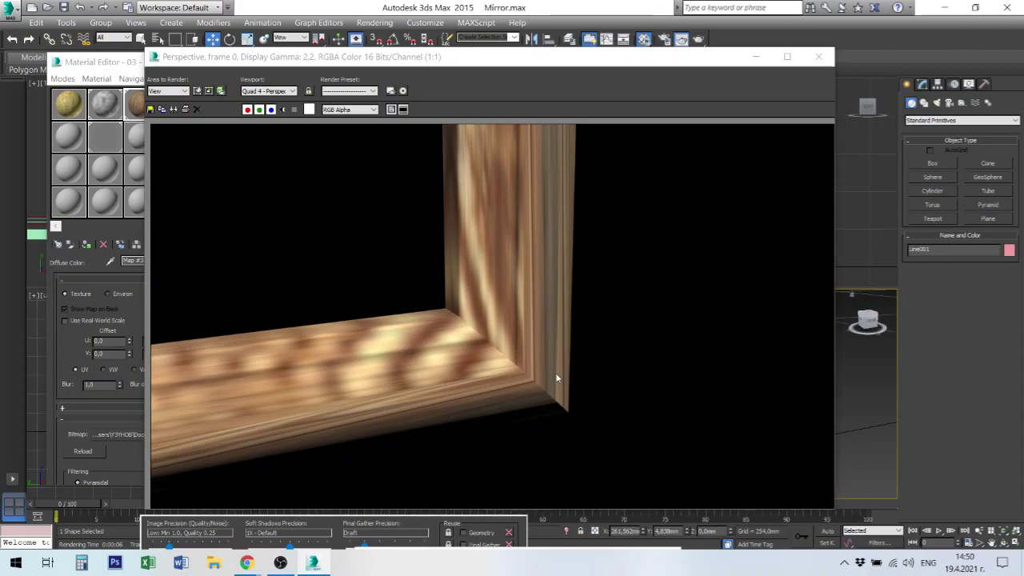
scroll(525, 379, down, 3)
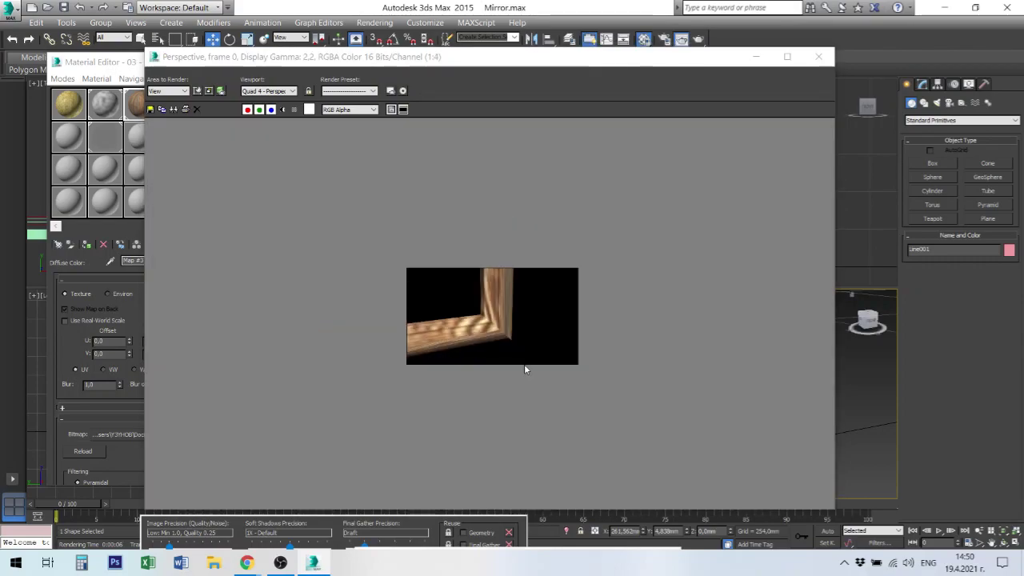
scroll(524, 364, up, 3)
click(819, 59)
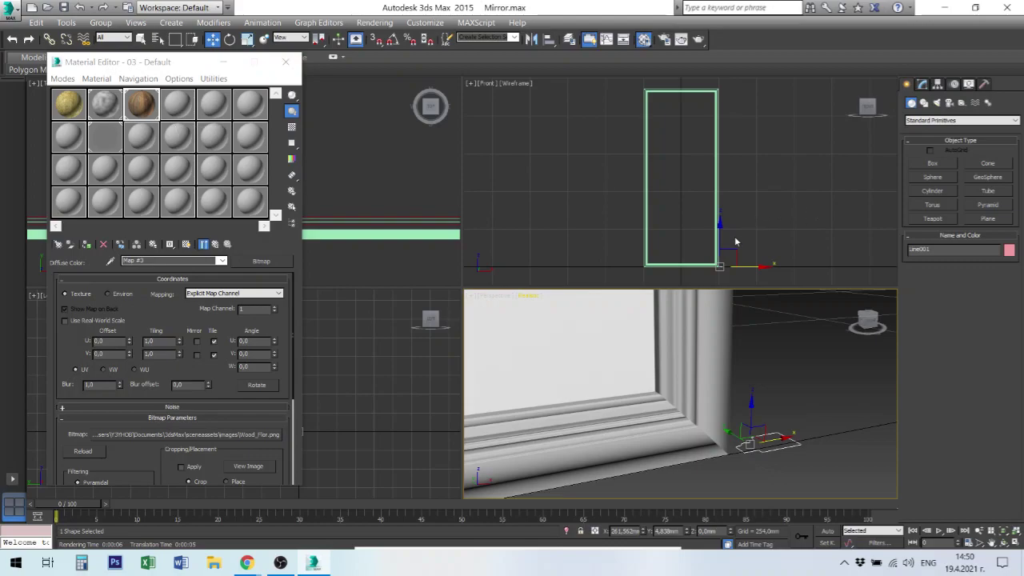
scroll(777, 324, down, 2)
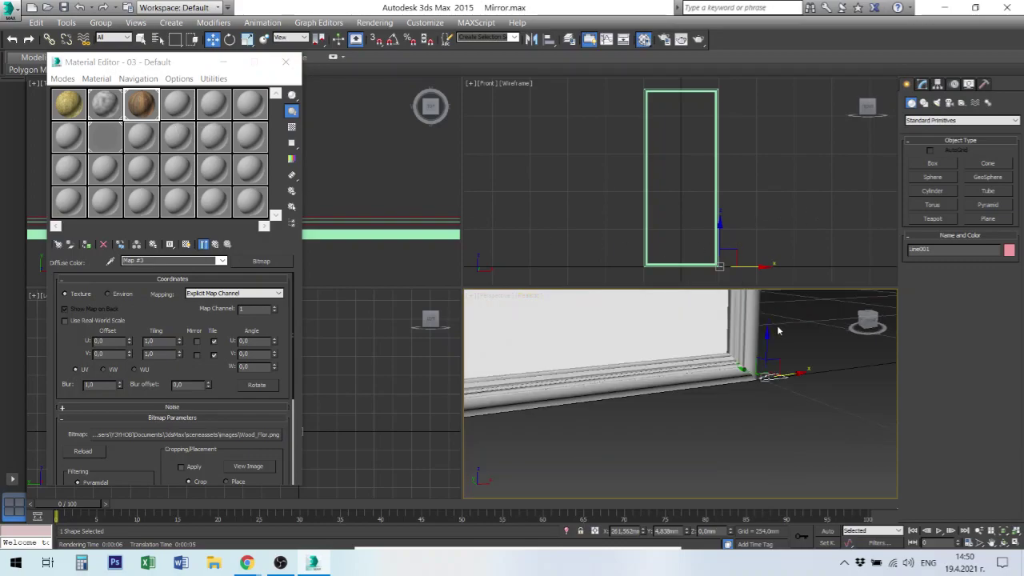
scroll(778, 325, up, 2)
scroll(777, 328, up, 3)
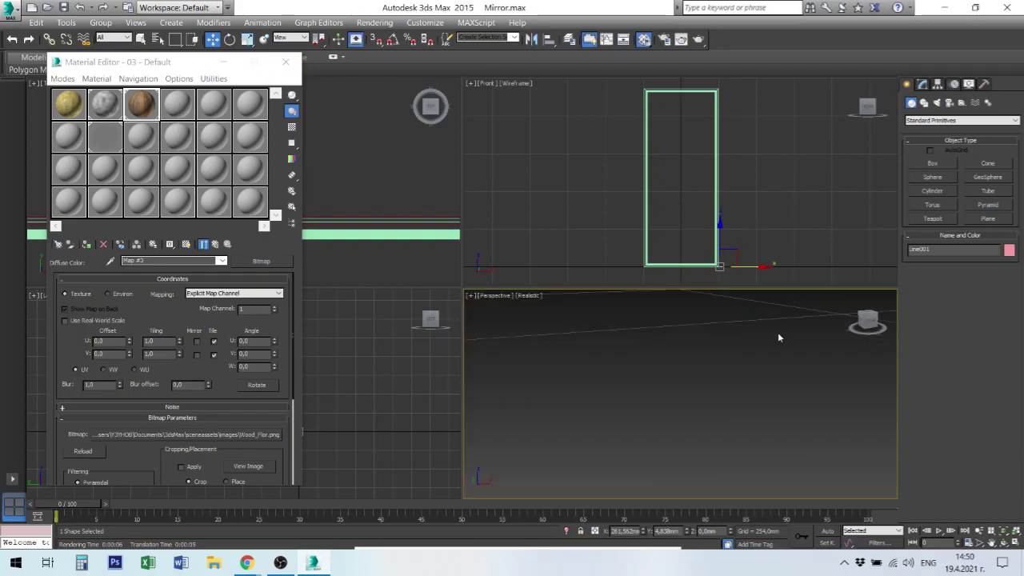
scroll(778, 334, down, 2)
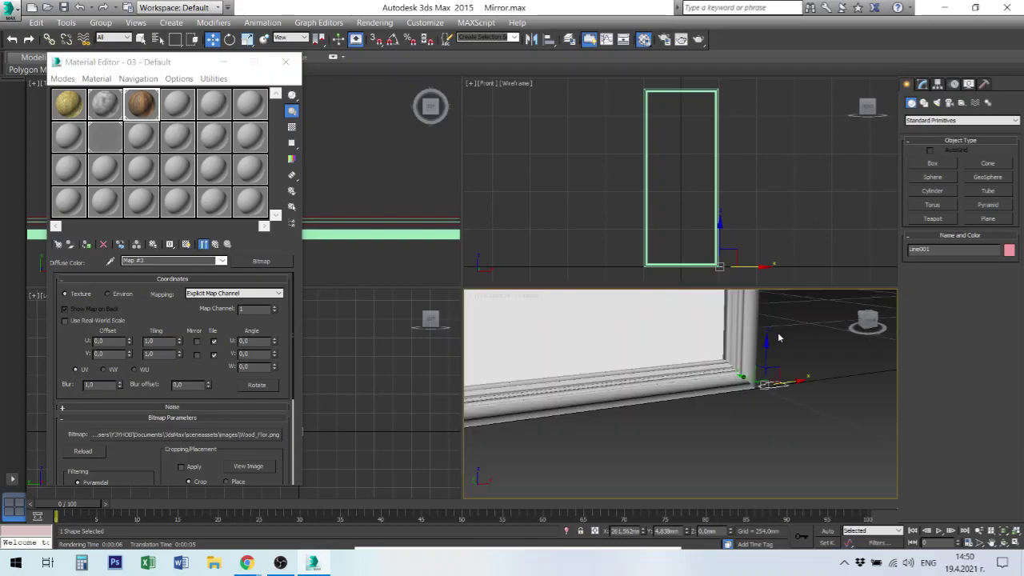
click(286, 61)
Group all the mirror's parts into a group named 'Mirror', then start opening another scene
key(x)
click(785, 424)
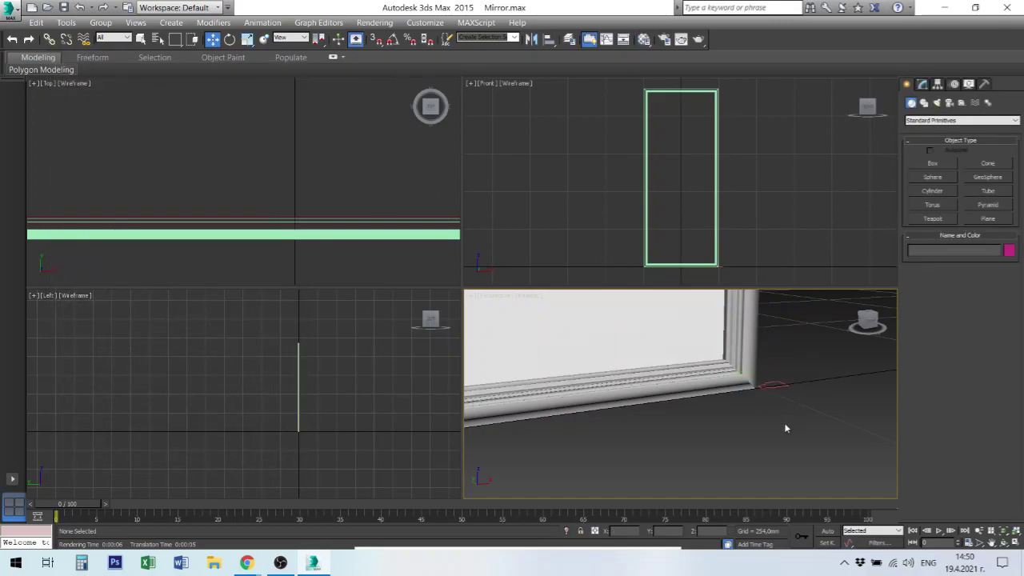
key(z)
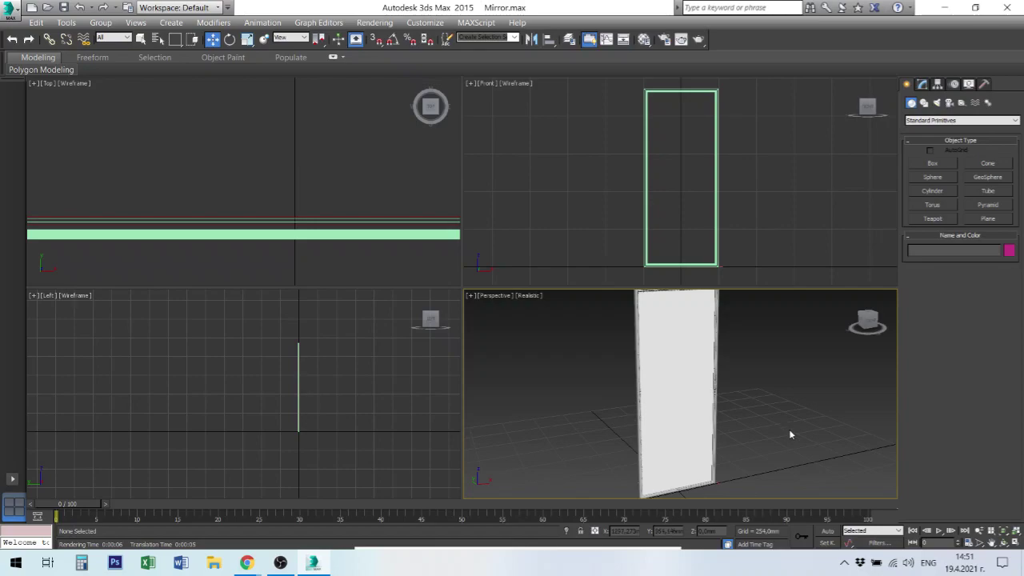
scroll(780, 426, down, 5)
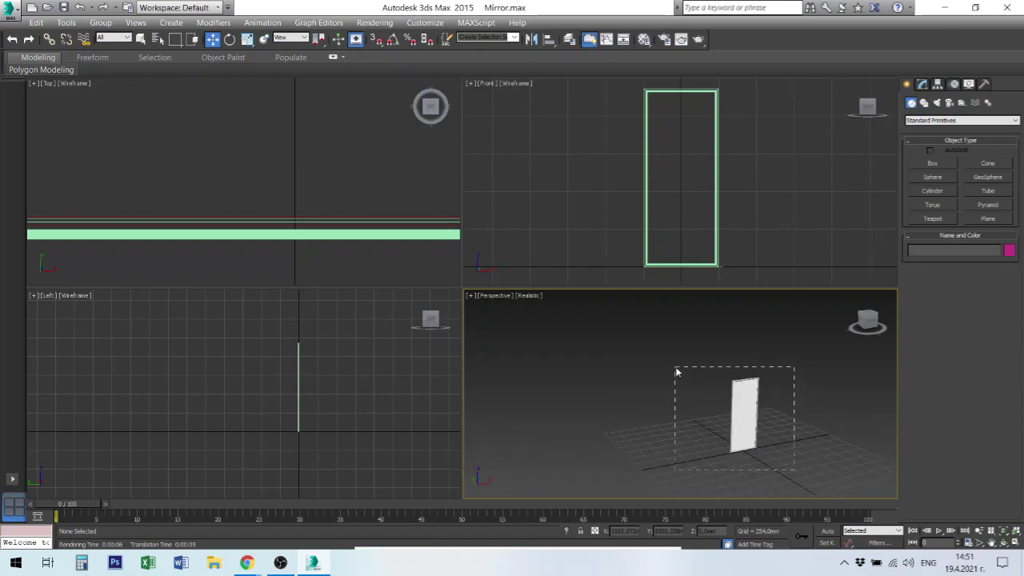
drag(676, 372, 675, 369)
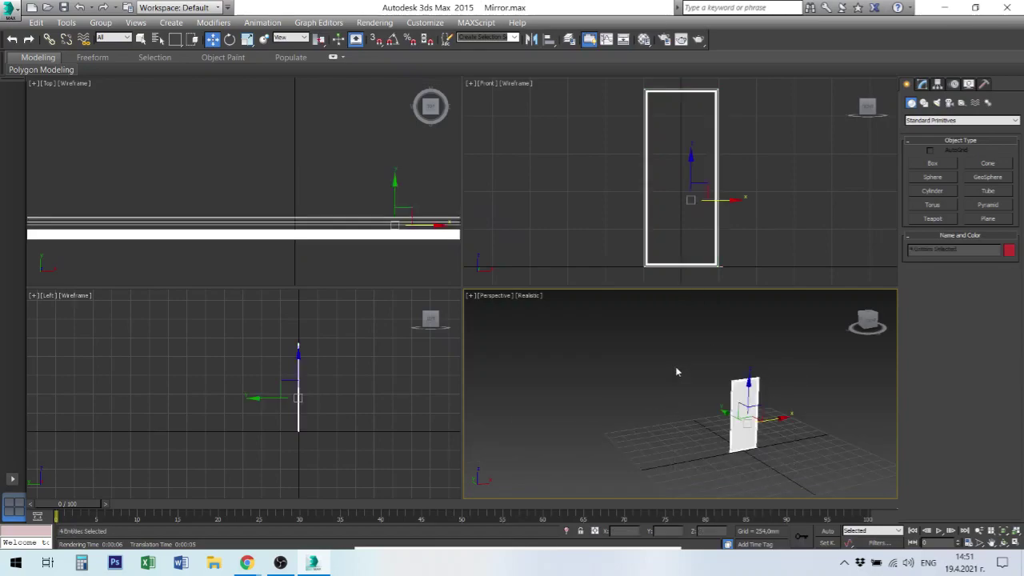
click(101, 23)
click(104, 37)
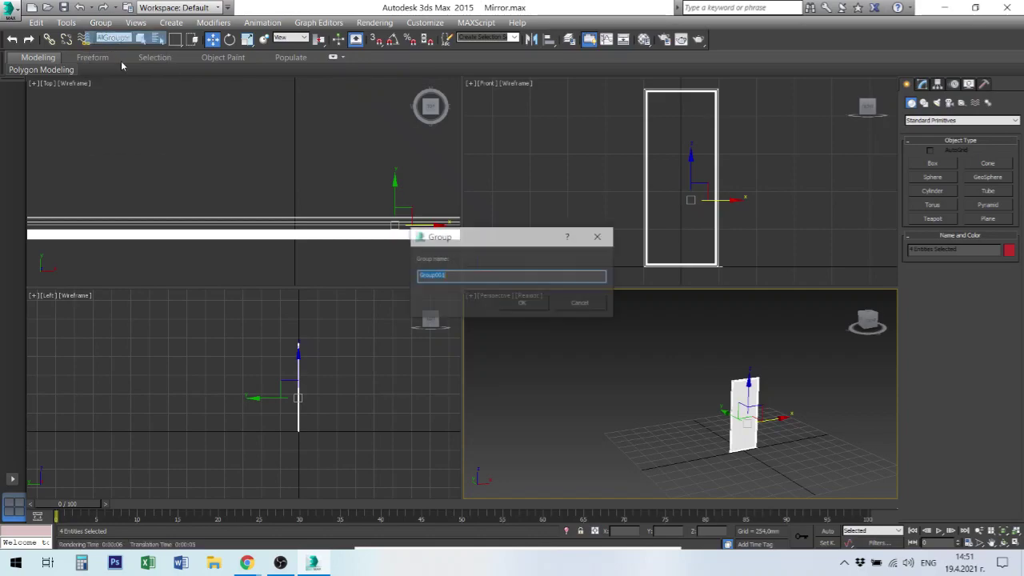
text(M)
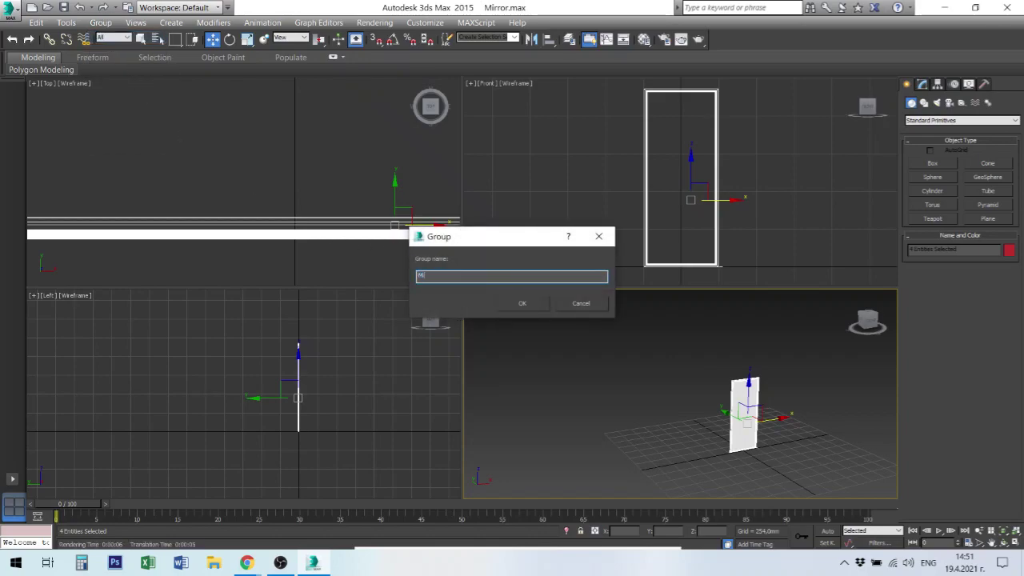
text(irror)
click(525, 304)
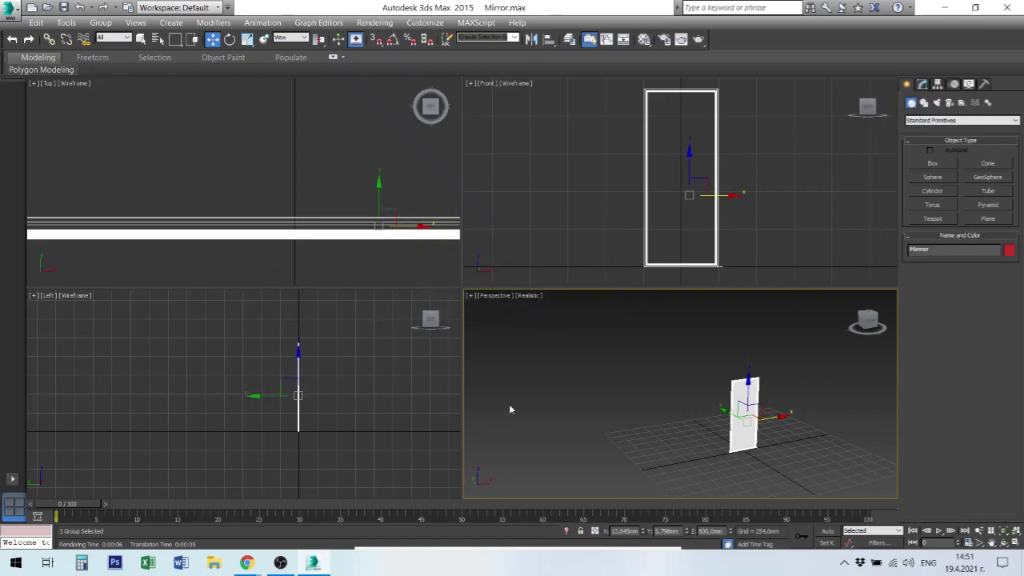
click(48, 7)
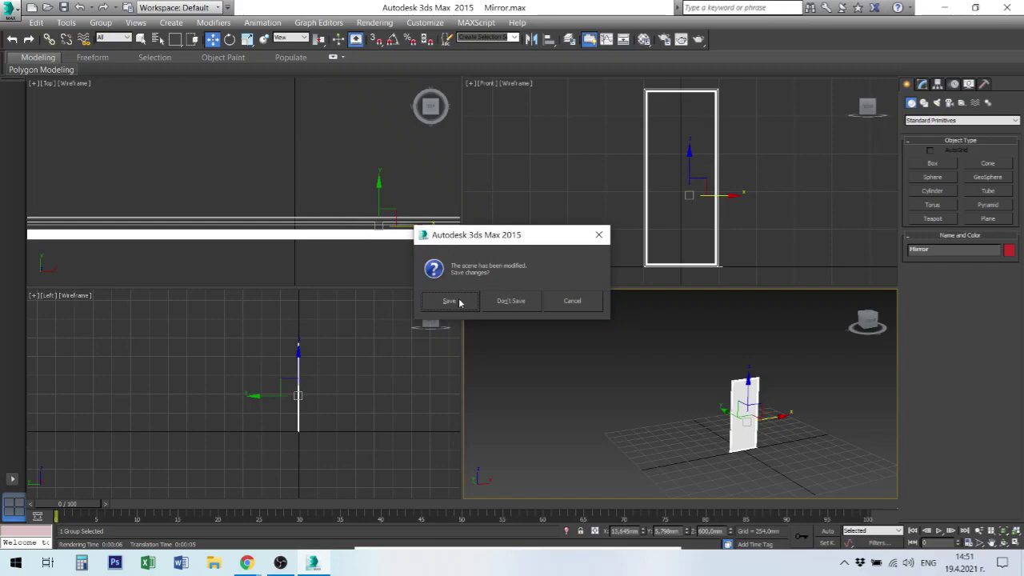
Save the mirror scene and open Моята стая.max, continuing past the missing Dirt bl1.jpg texture
click(448, 301)
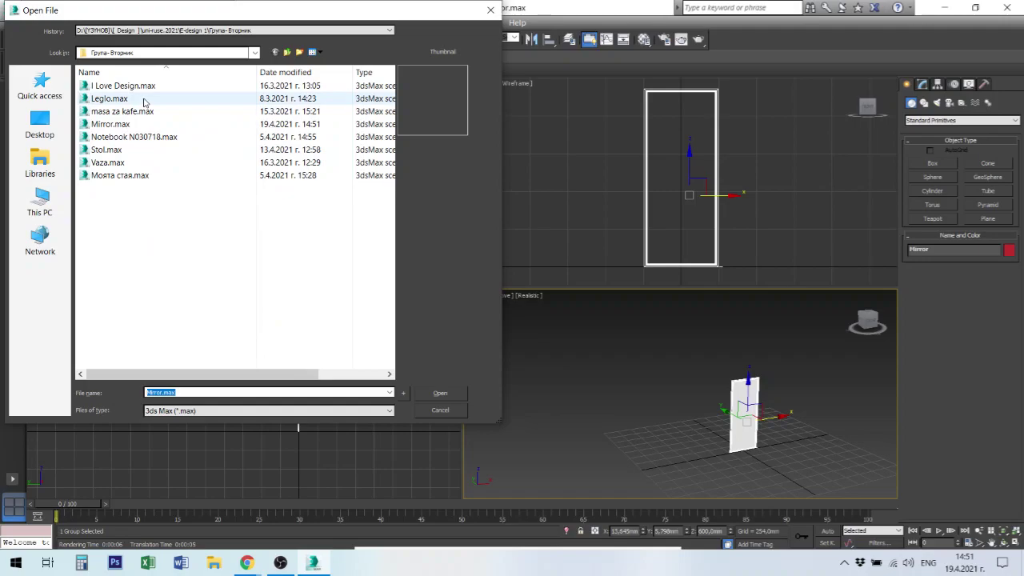
double_click(110, 174)
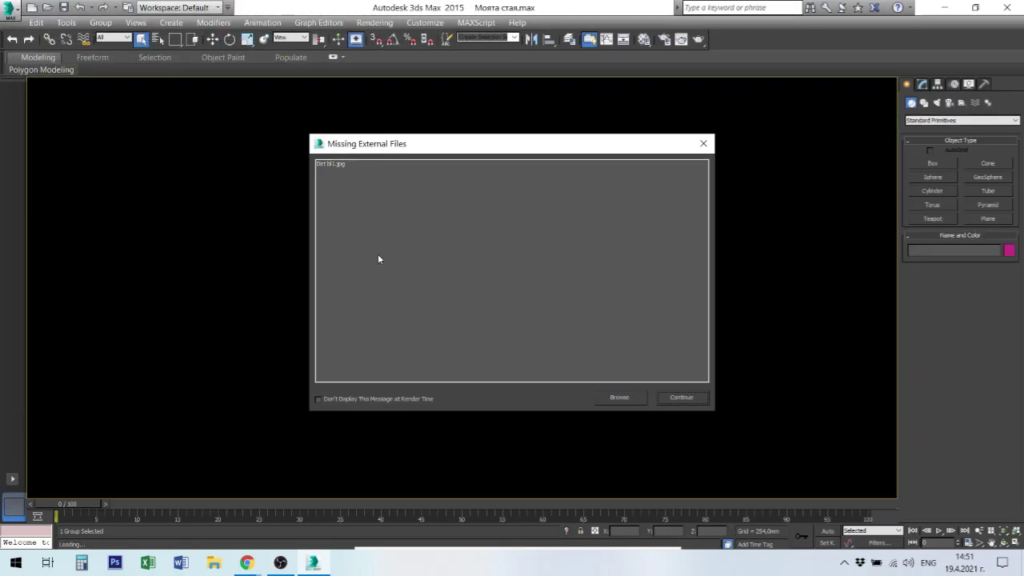
click(329, 164)
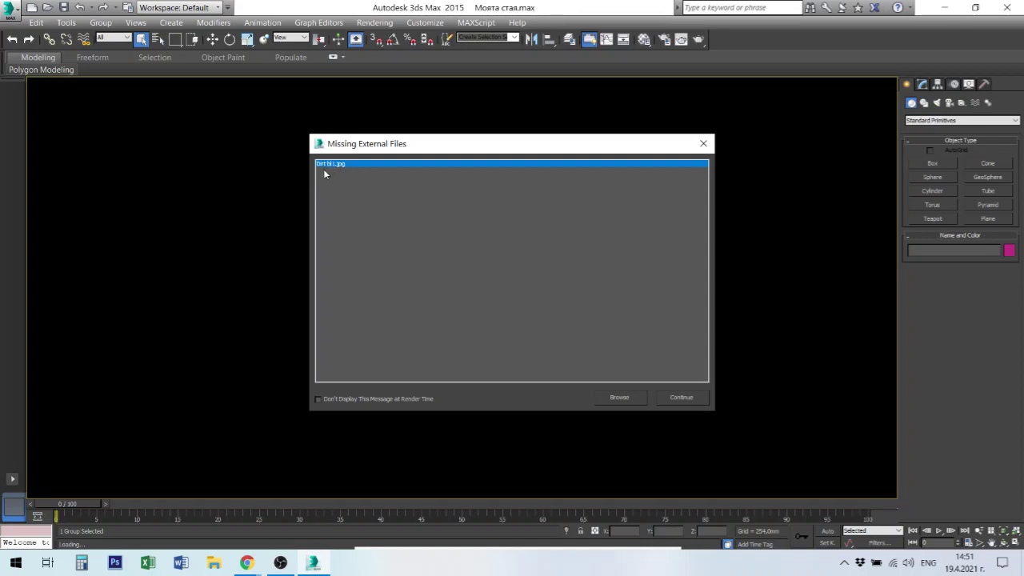
click(680, 397)
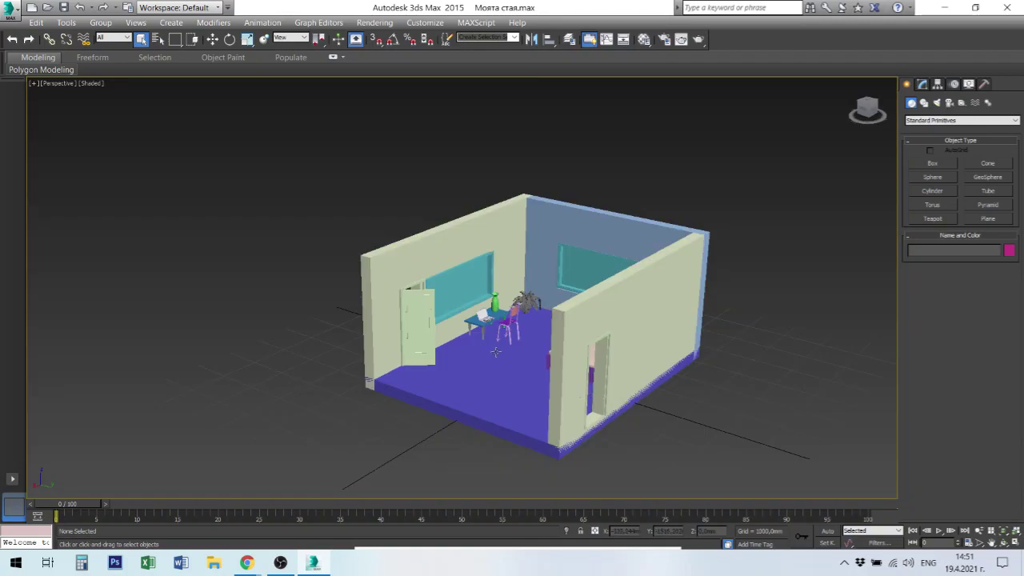
Orbit the room view to see the front wall and door
scroll(525, 312, down, 1)
scroll(525, 312, up, 1)
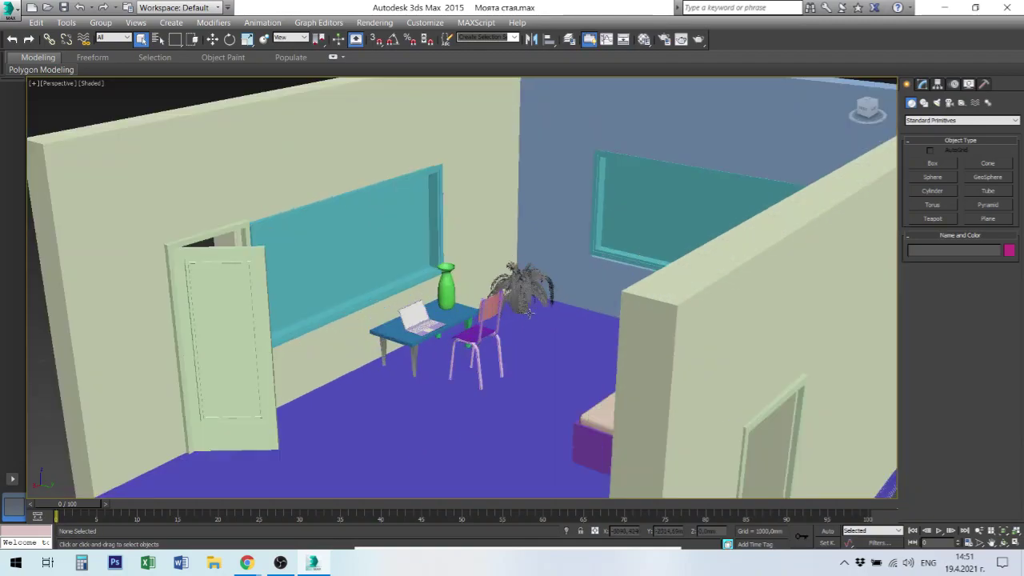
scroll(525, 311, up, 4)
scroll(525, 308, down, 1)
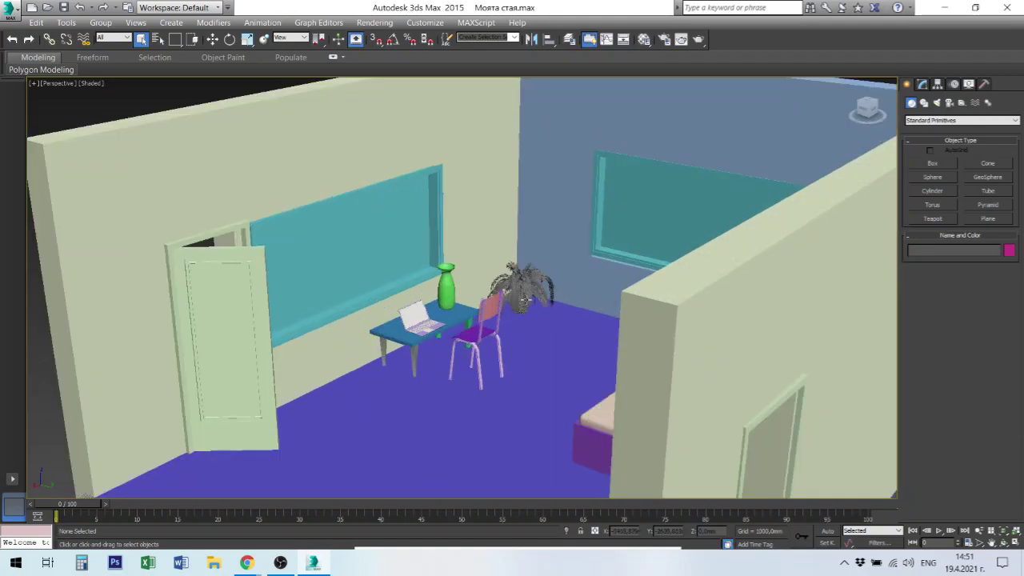
scroll(521, 306, down, 3)
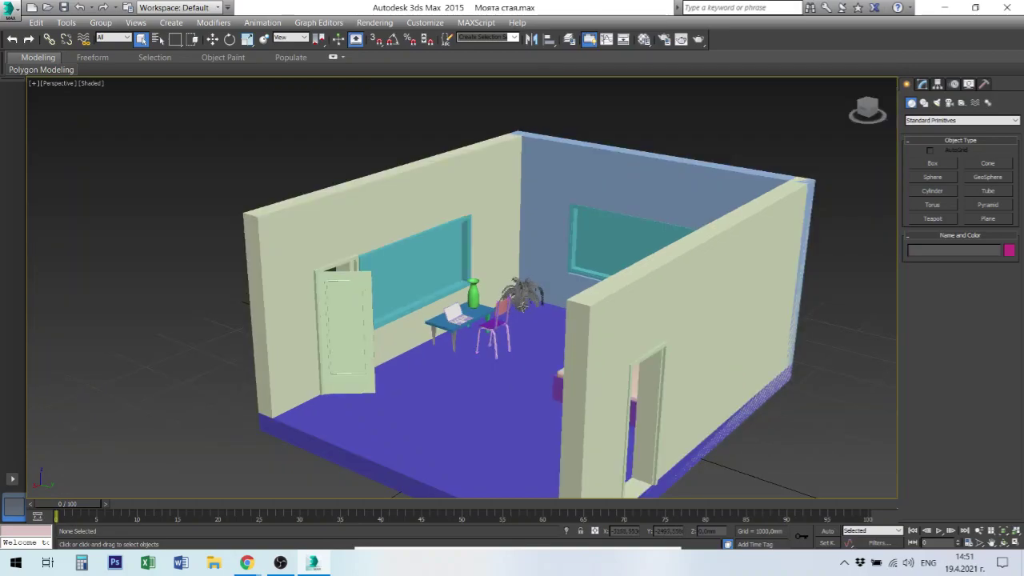
alt+middle_drag(523, 304, 552, 310)
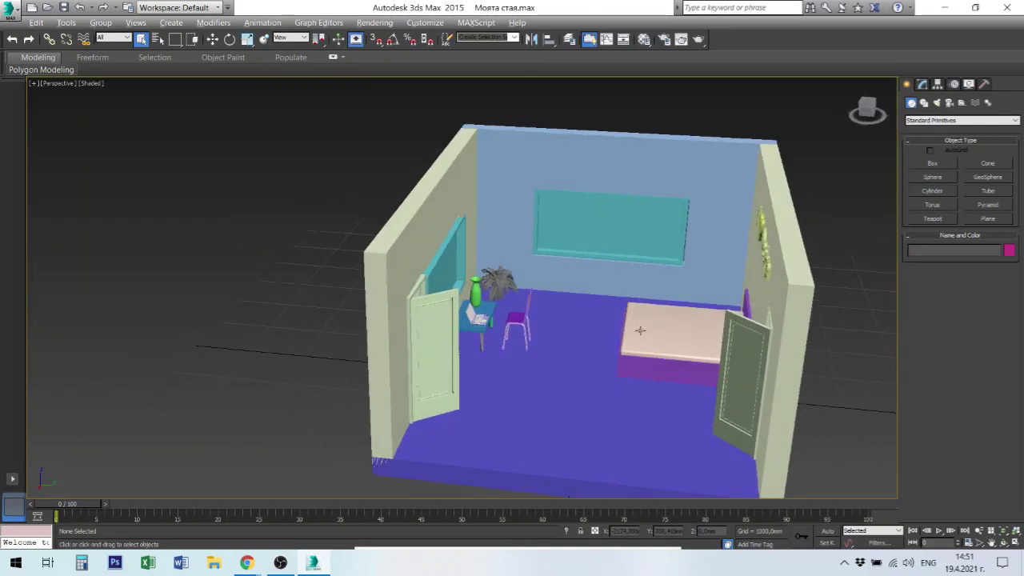
mouse_move(640, 330)
alt+middle_down()
mouse_move(696, 339)
mouse_move(601, 331)
mouse_move(581, 340)
alt+middle_up()
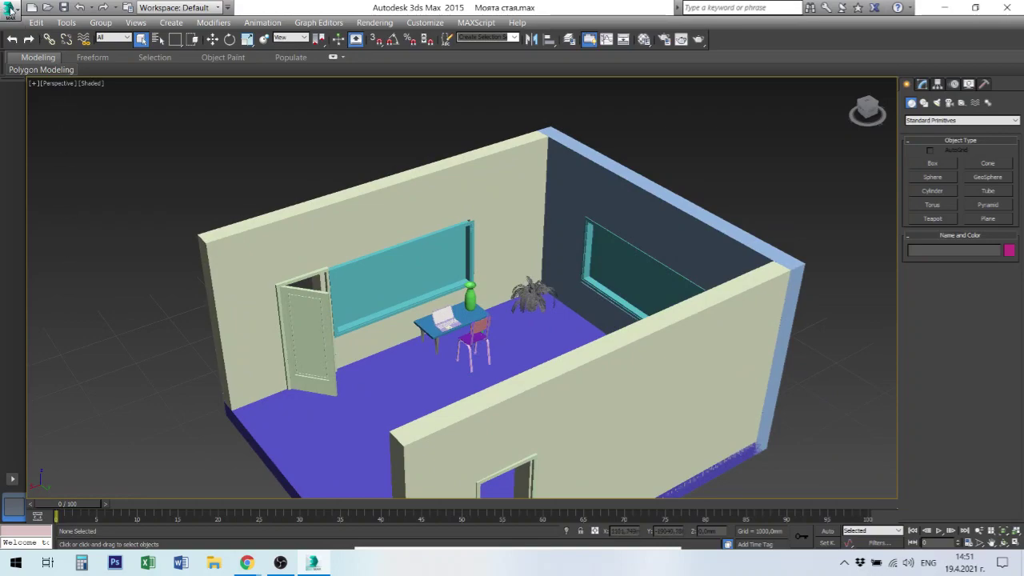
Merge from file, browsing Work (D:) to the Група- Вторник folder and choosing Mirror.max
click(10, 10)
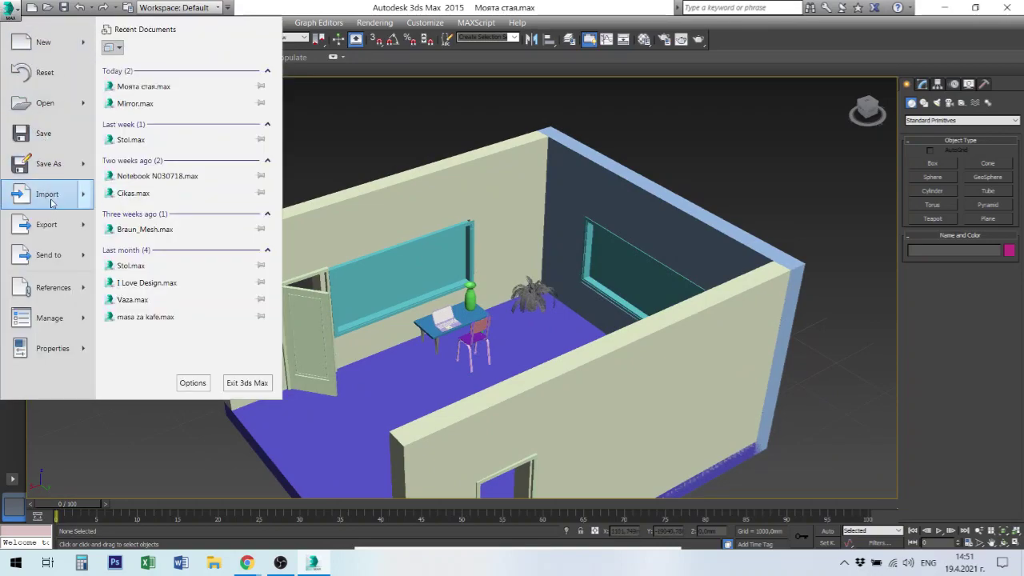
mouse_move(46, 194)
click(158, 128)
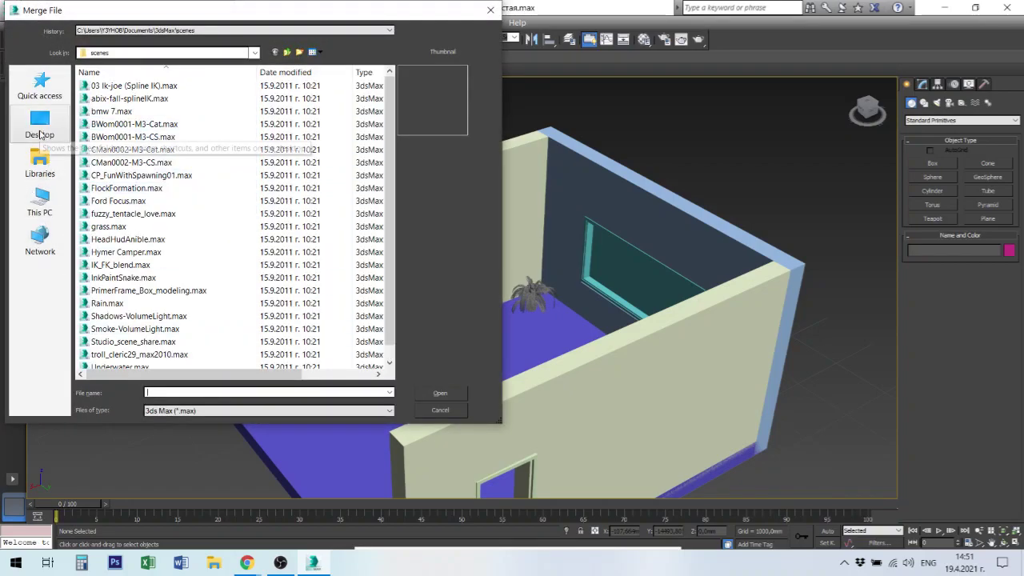
click(42, 202)
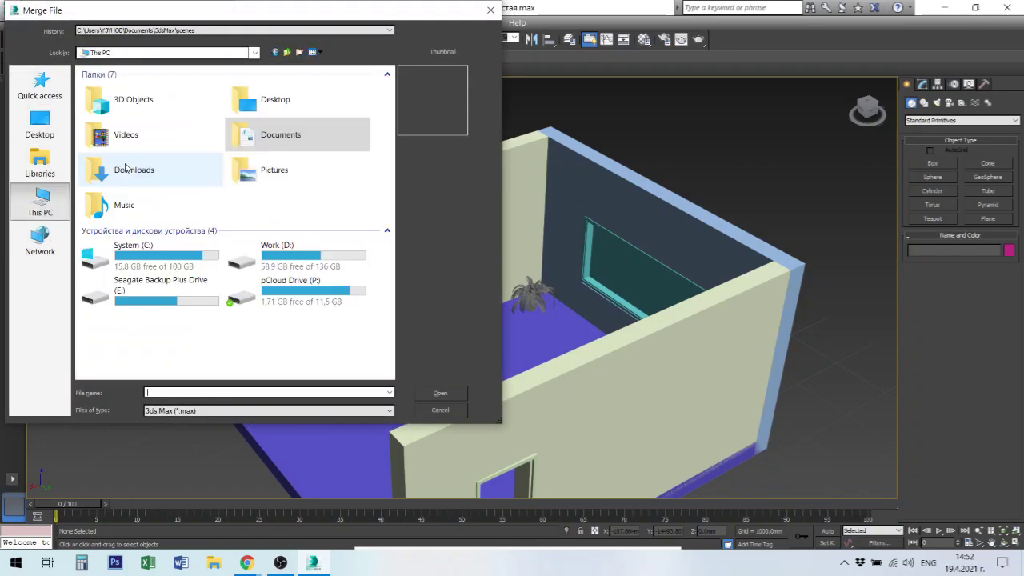
double_click(289, 255)
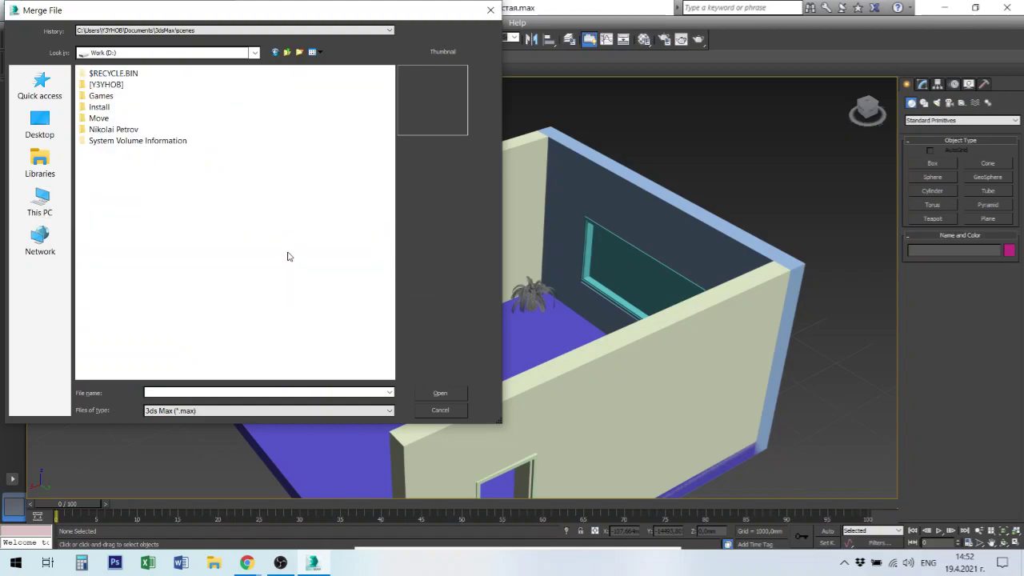
double_click(97, 84)
double_click(100, 74)
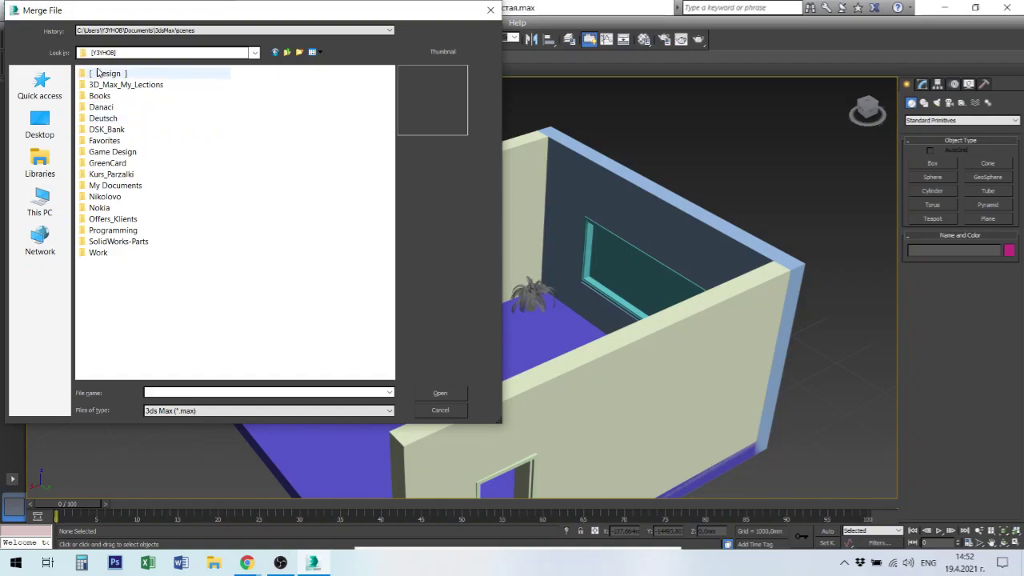
scroll(124, 300, down, 2)
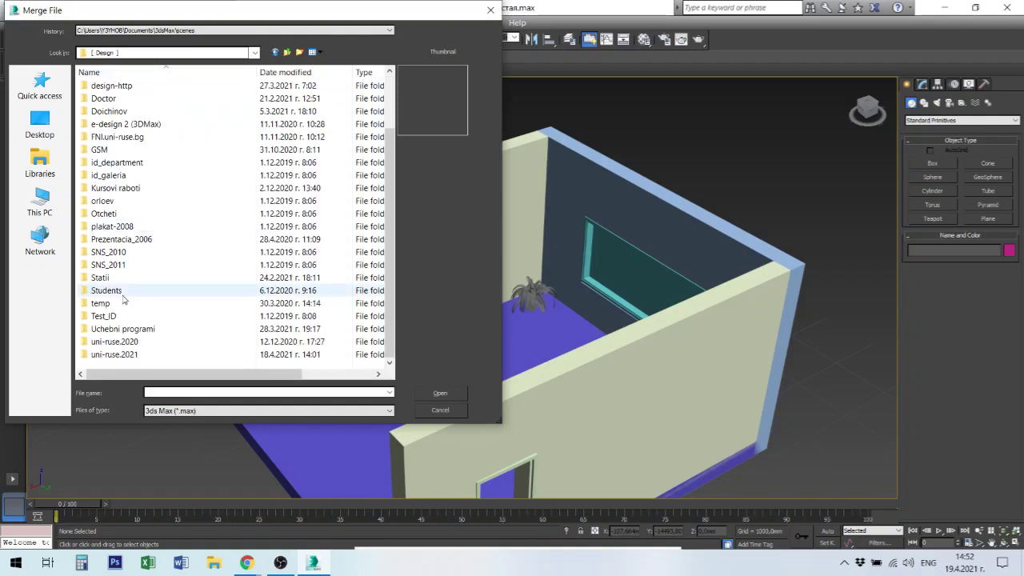
double_click(113, 355)
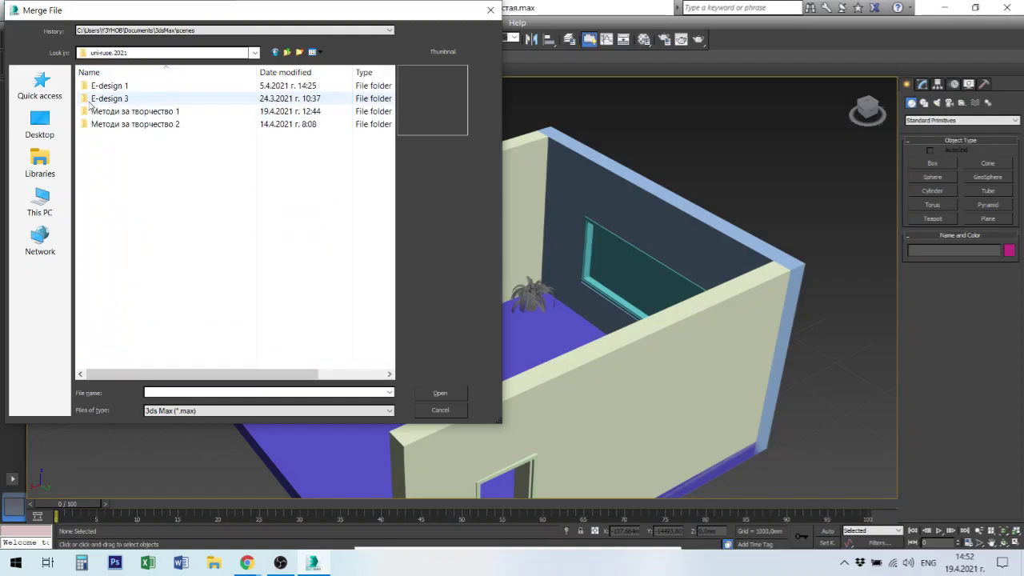
double_click(102, 85)
double_click(102, 113)
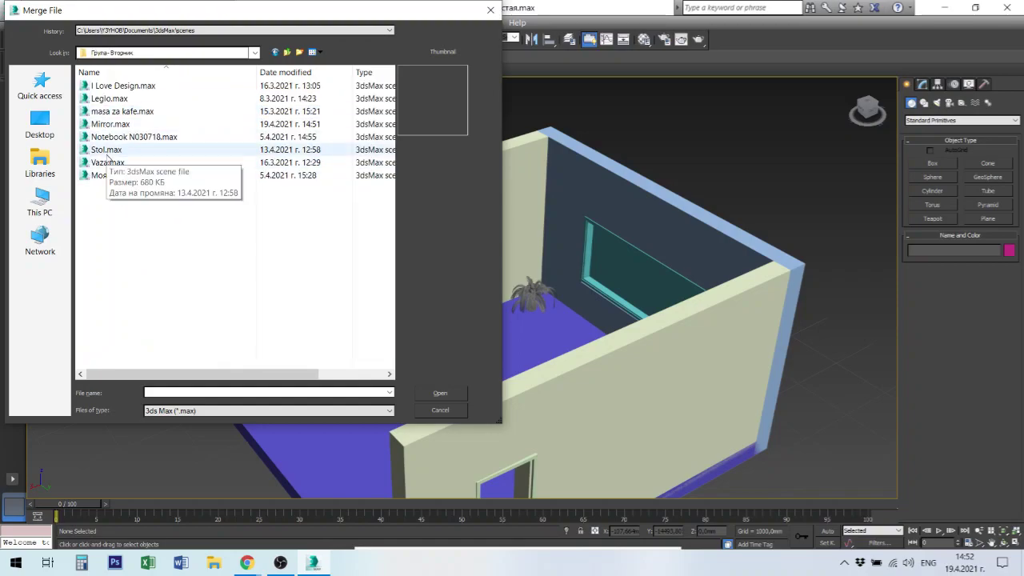
double_click(108, 124)
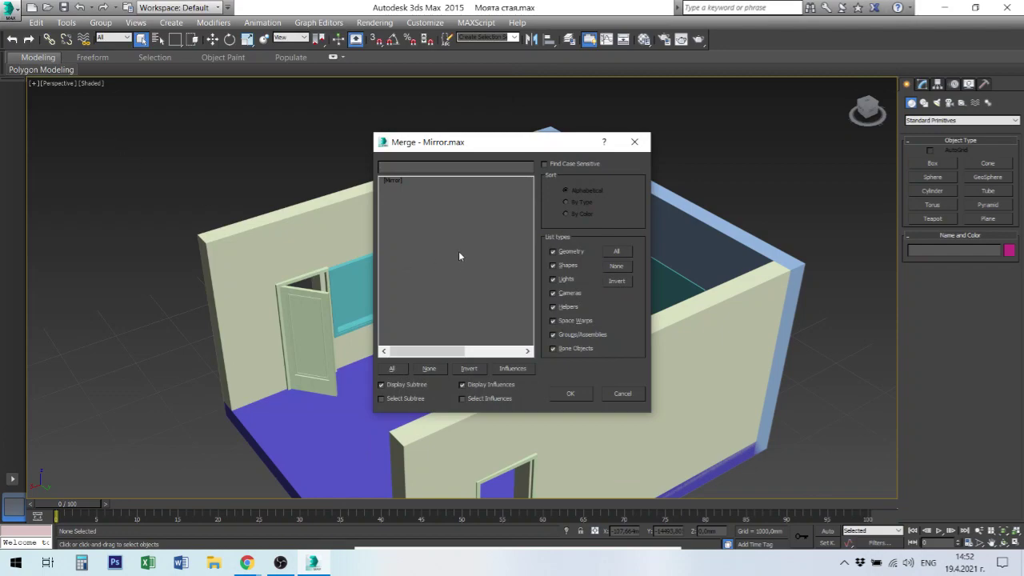
Merge the Mirror group and move it off the floor onto the wall
click(391, 182)
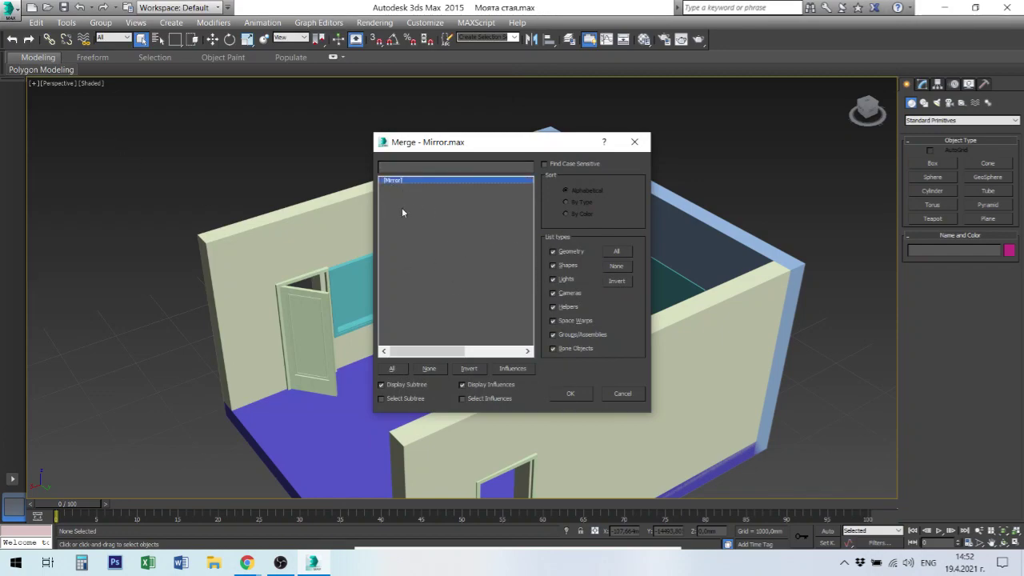
click(568, 394)
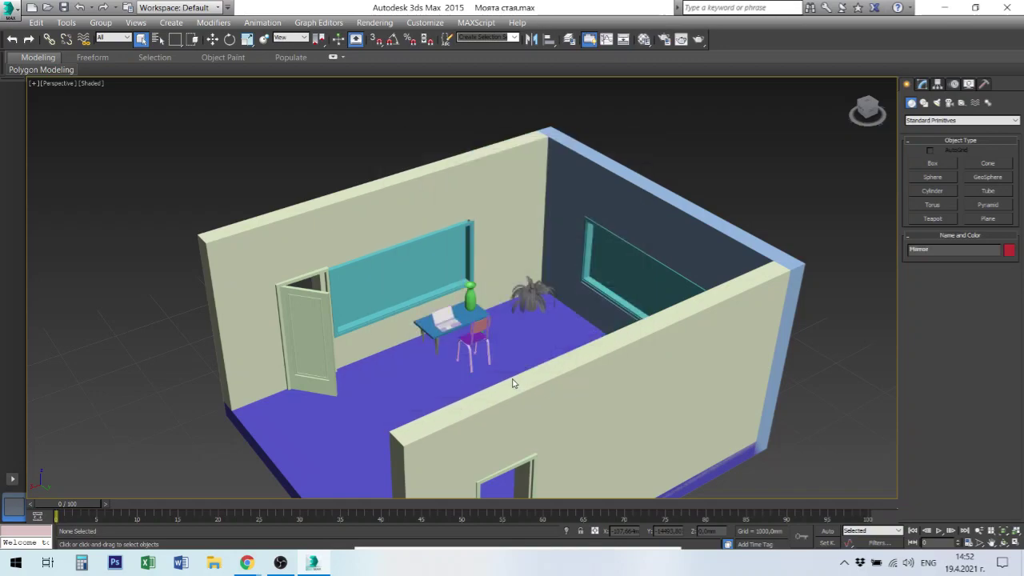
right_click(498, 374)
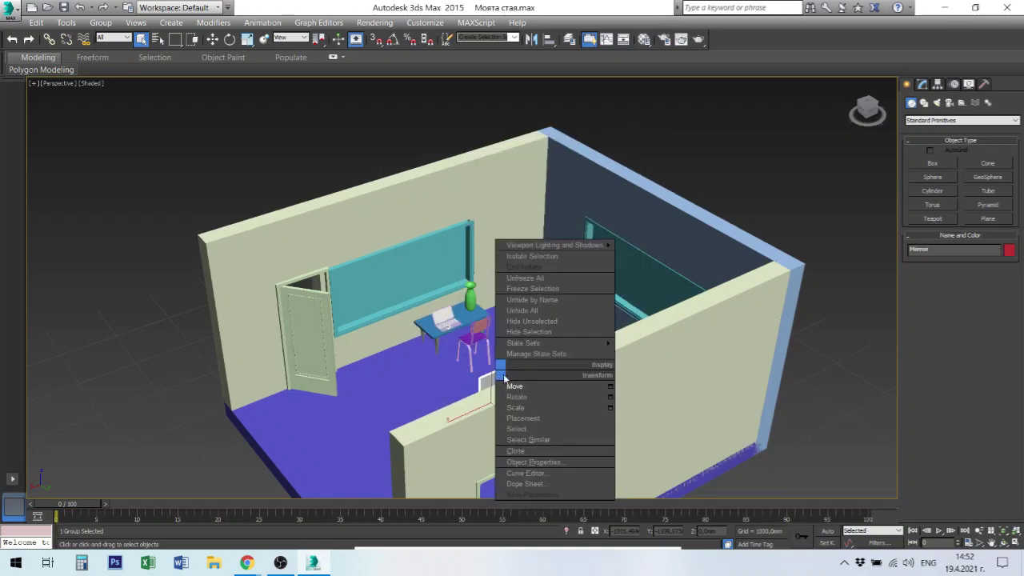
click(521, 386)
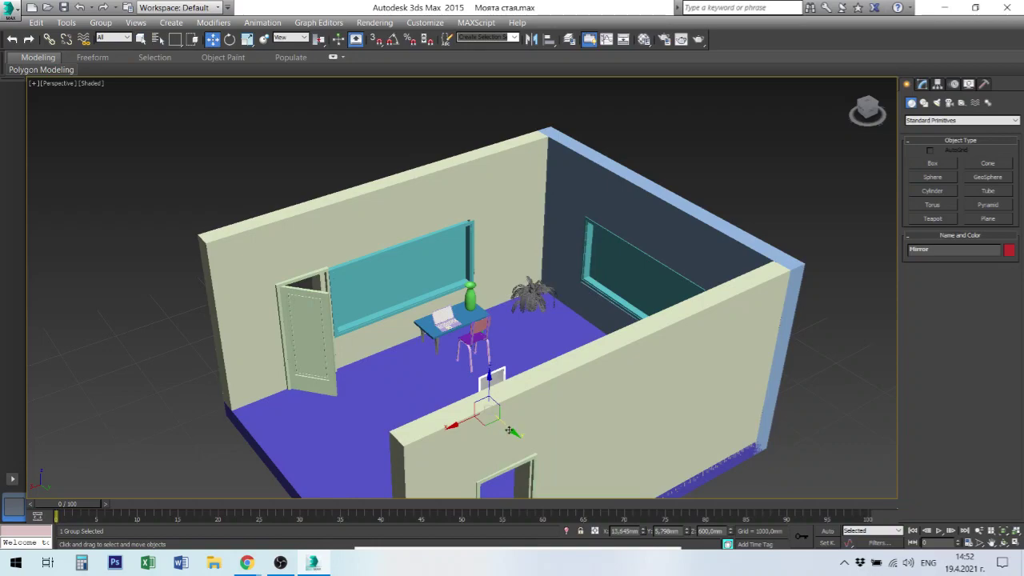
drag(509, 430, 460, 400)
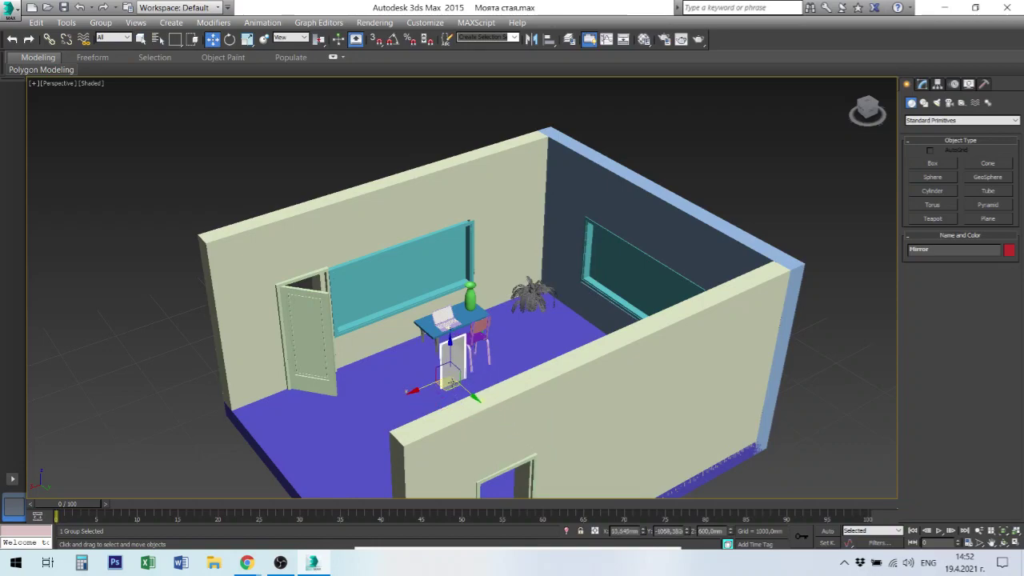
mouse_move(450, 356)
mouse_down()
mouse_move(421, 265)
mouse_move(230, 320)
mouse_move(283, 347)
mouse_up()
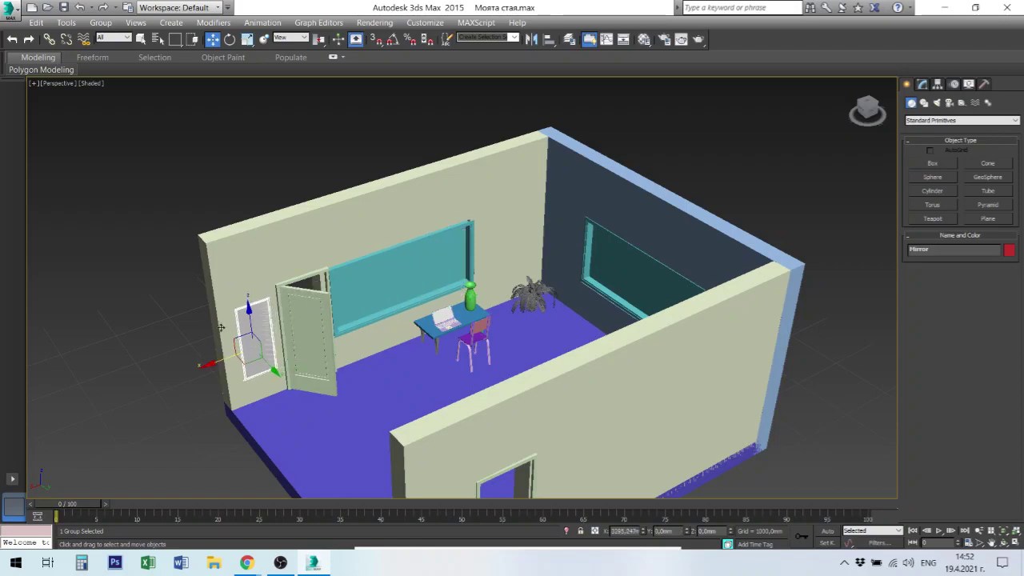
Slide the mirror beside the door, orbiting toward the bed and opposite door to check
mouse_move(290, 350)
alt+middle_down()
mouse_move(331, 359)
mouse_move(276, 358)
alt+middle_up()
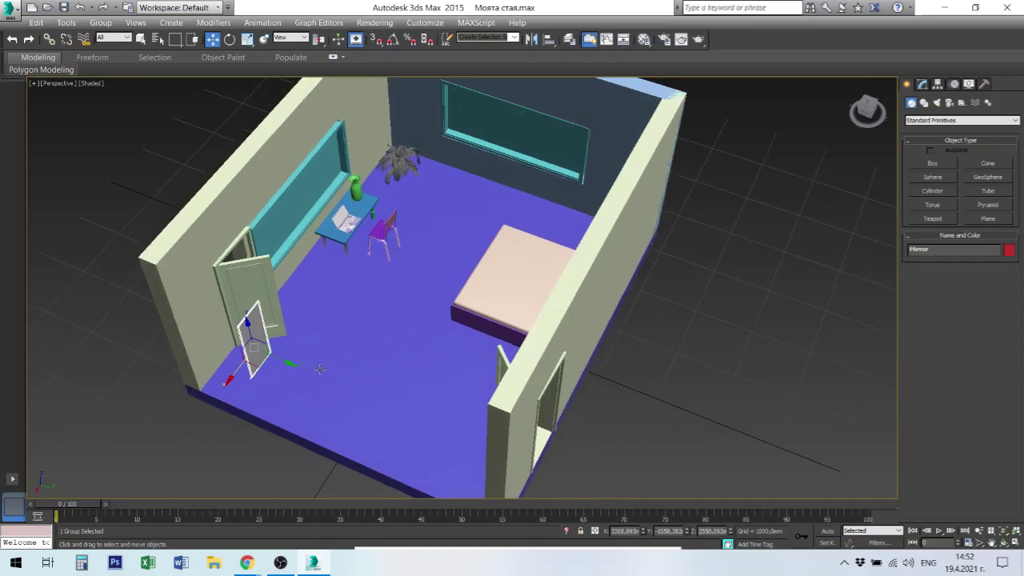
drag(276, 358, 217, 334)
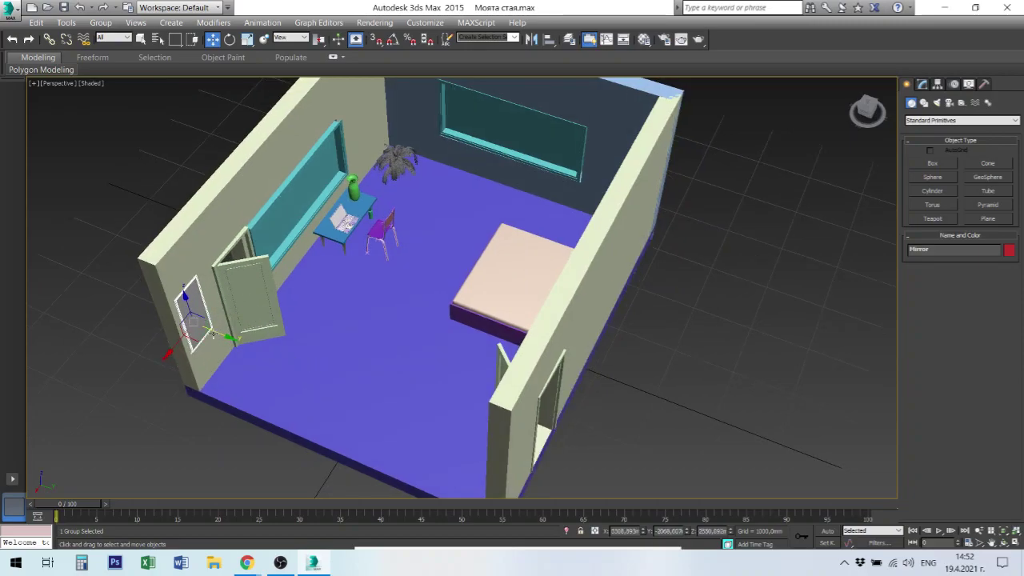
scroll(217, 334, up, 10)
scroll(224, 320, down, 3)
mouse_move(225, 314)
alt+middle_down()
mouse_move(277, 298)
mouse_move(260, 288)
alt+middle_up()
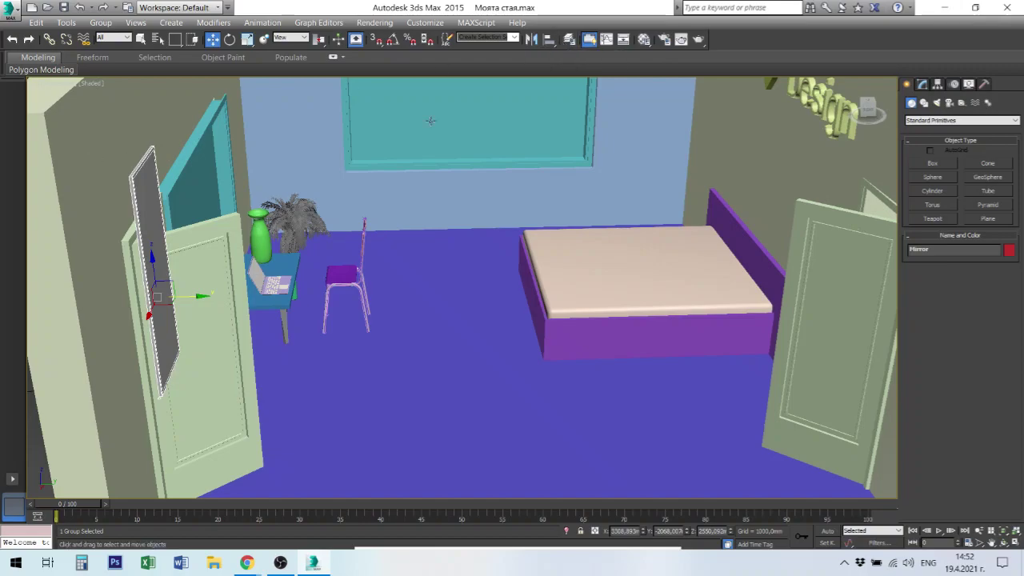
Align the mirror's Y position, minimum to maximum, against the Stena_g wall so it sits flush
click(550, 46)
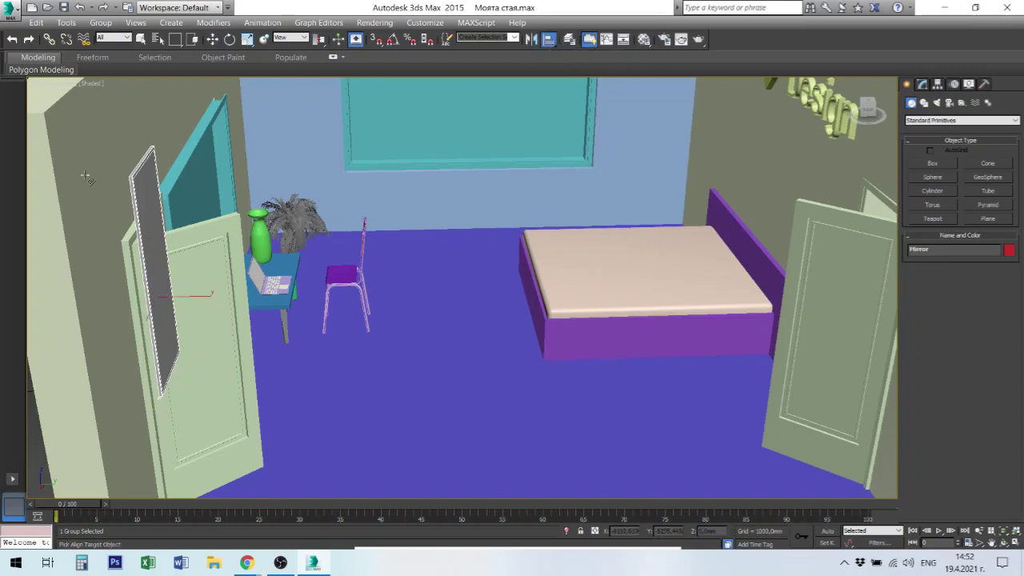
click(86, 233)
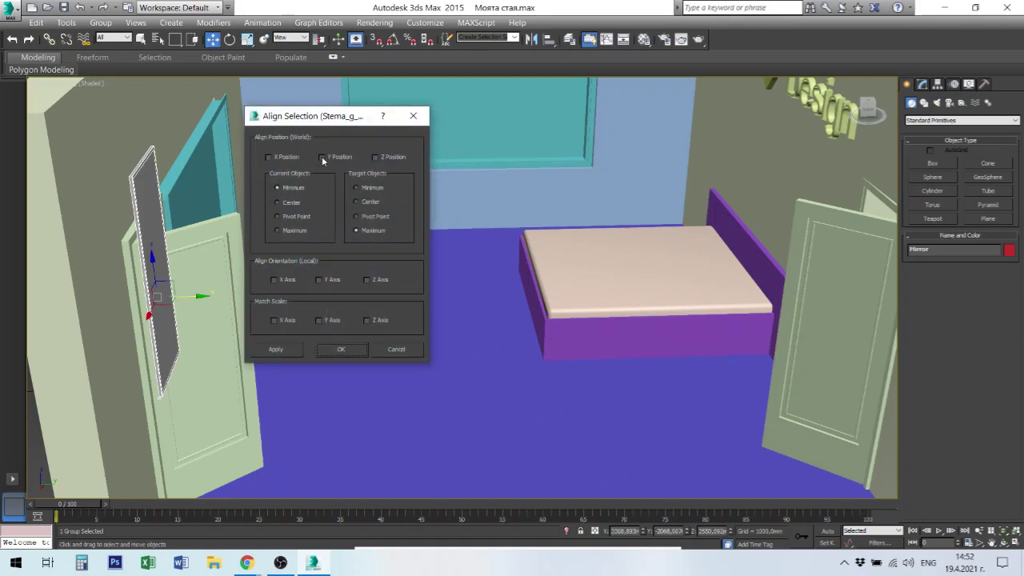
click(322, 157)
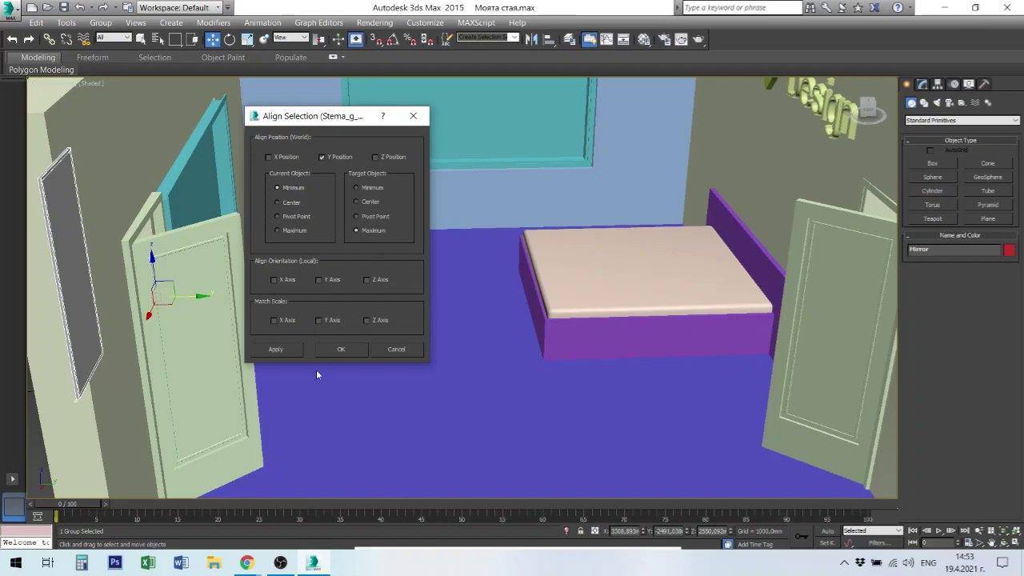
click(282, 350)
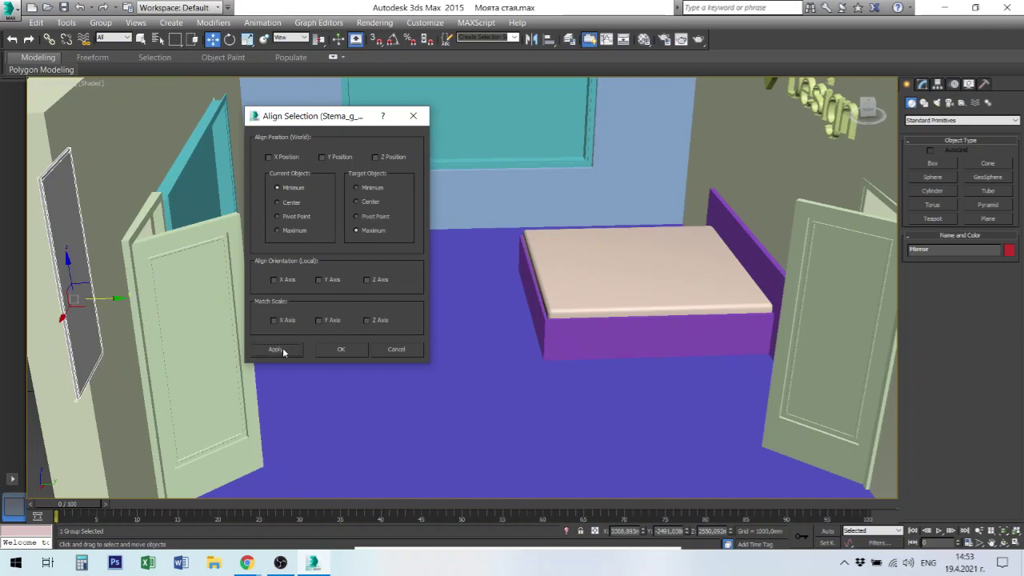
click(341, 350)
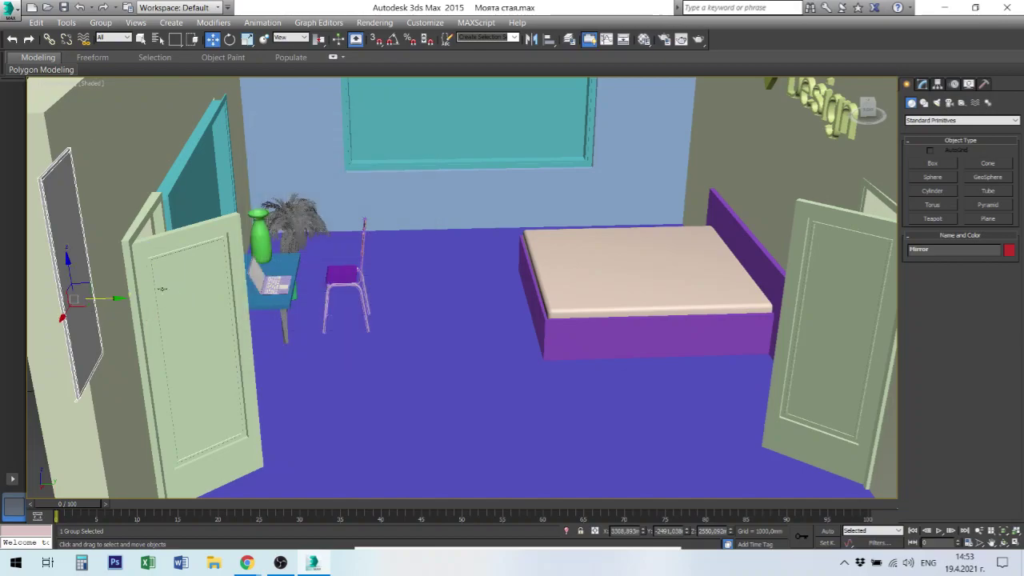
Slide the mirror along the wall and lower it to hang just beside the open door
mouse_move(130, 240)
alt+middle_down()
mouse_move(141, 233)
mouse_move(132, 240)
alt+middle_up()
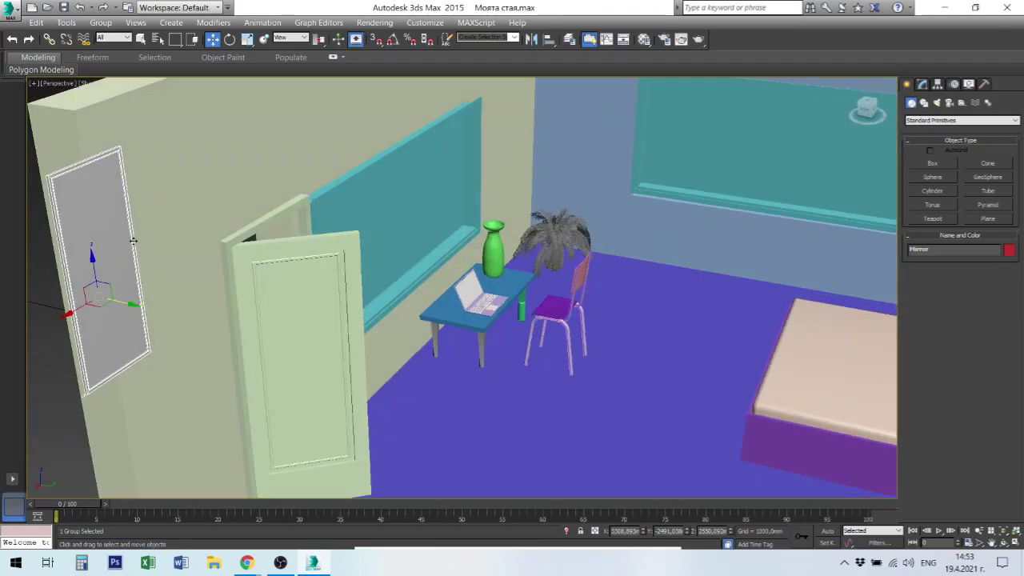
drag(70, 314, 150, 282)
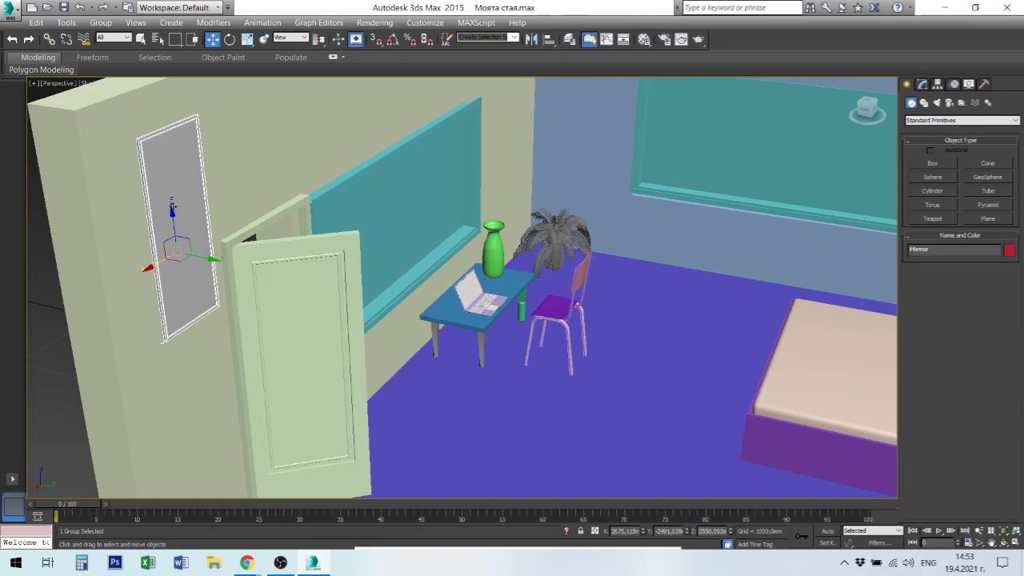
drag(172, 208, 200, 398)
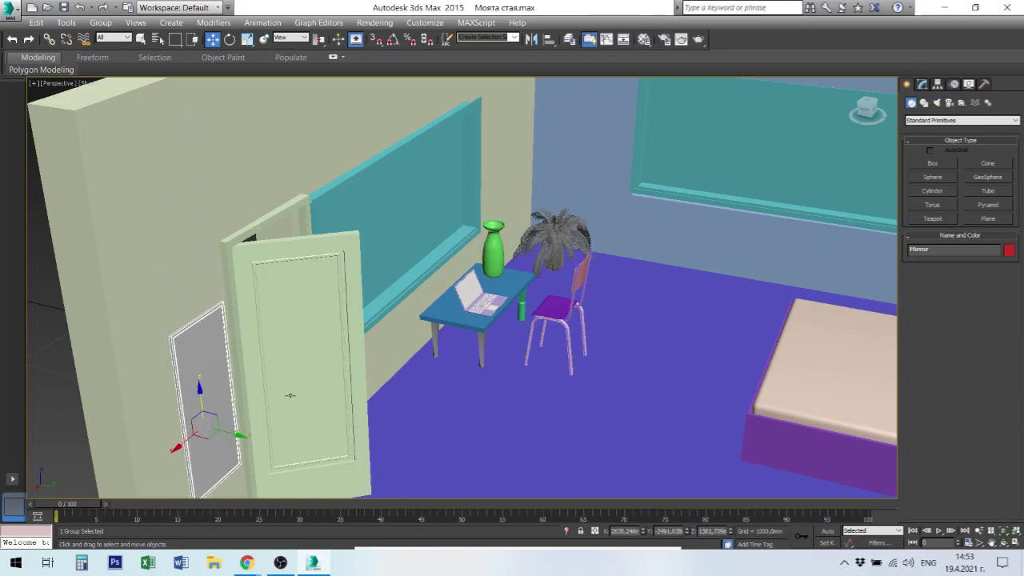
scroll(291, 395, down, 5)
scroll(395, 437, up, 4)
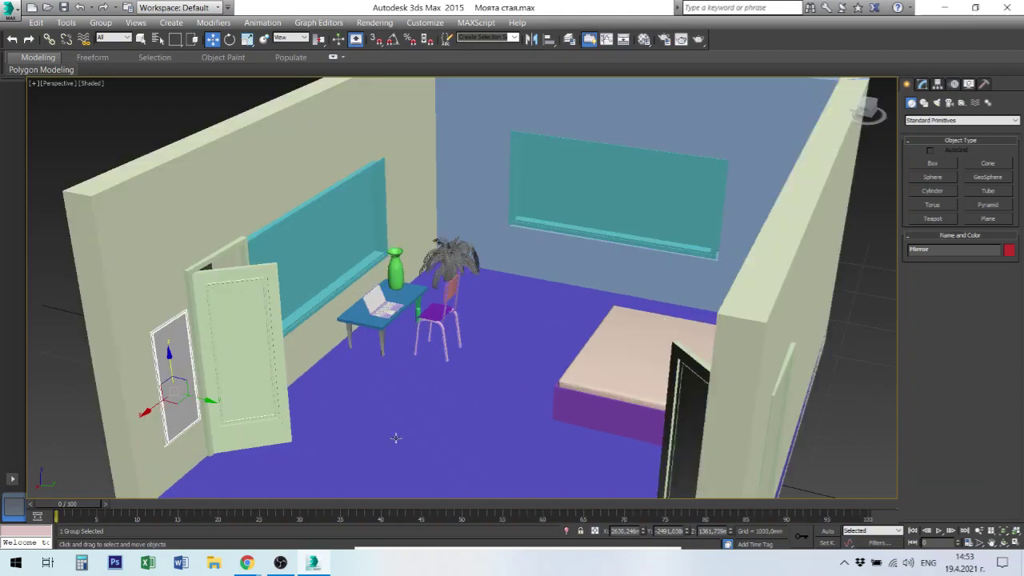
scroll(392, 397, down, 2)
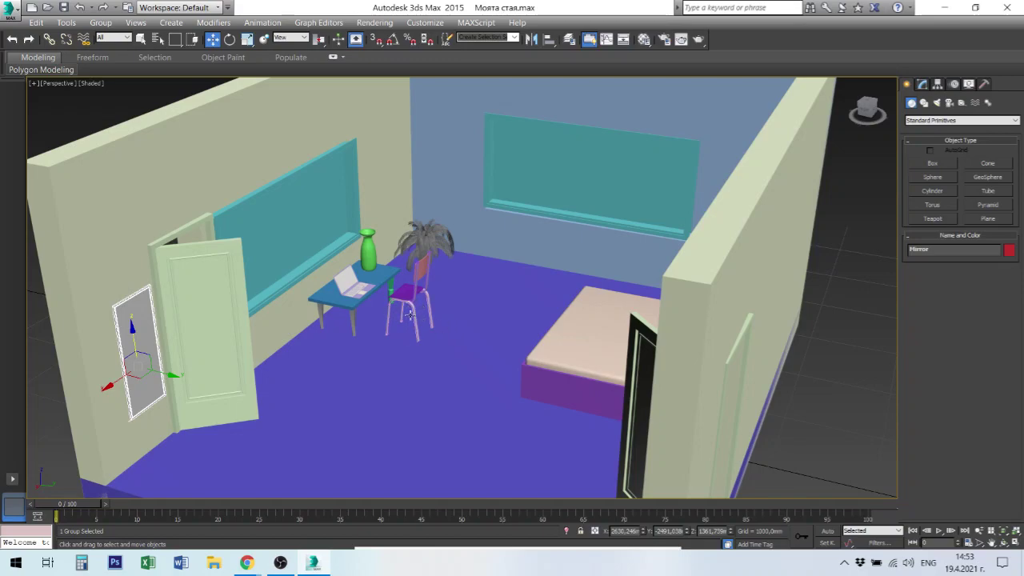
Delete the old desk chair, merge the Stol object from Stol.max, and resolve both duplicate-material conflicts
click(407, 301)
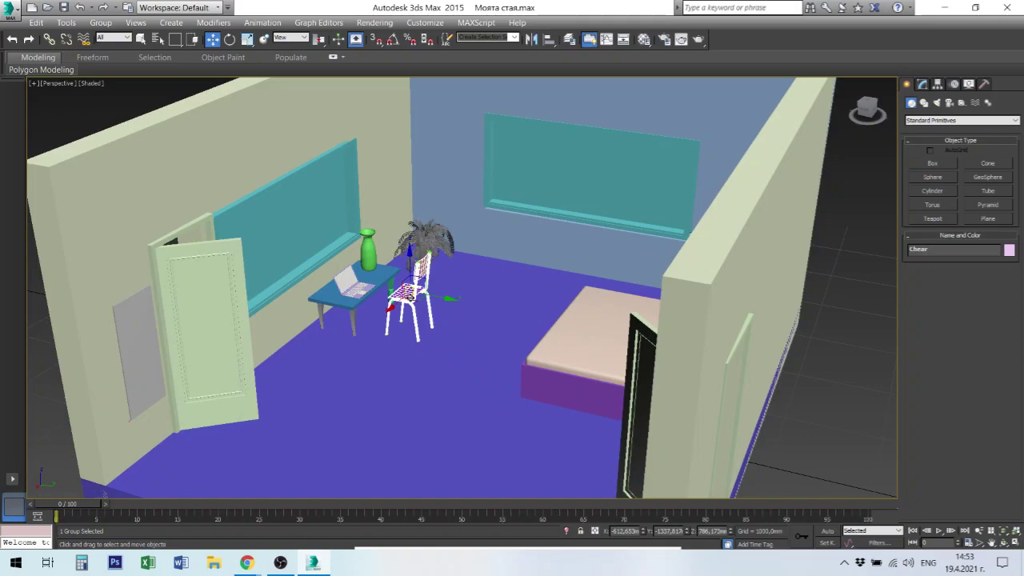
key(Delete)
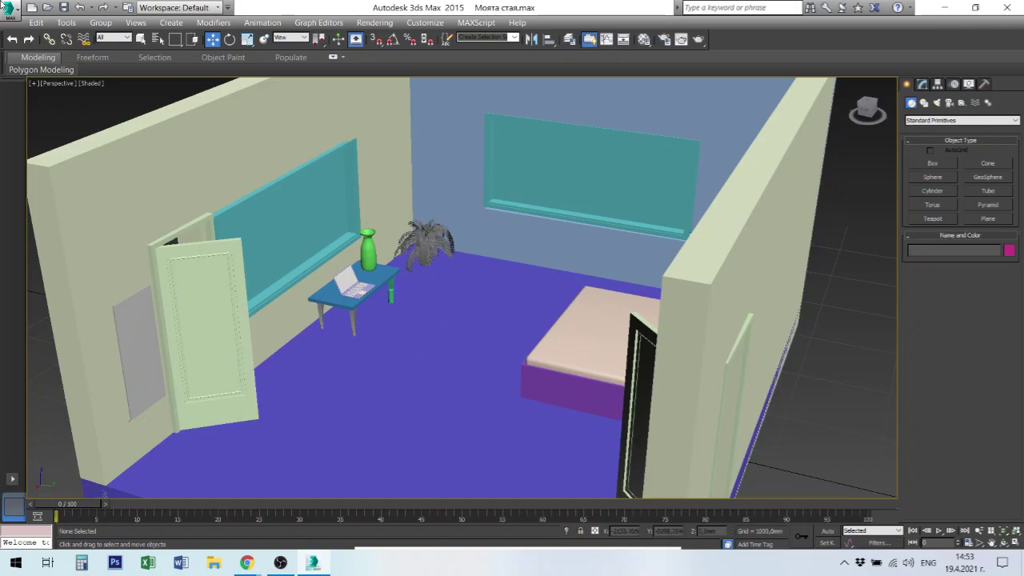
click(9, 9)
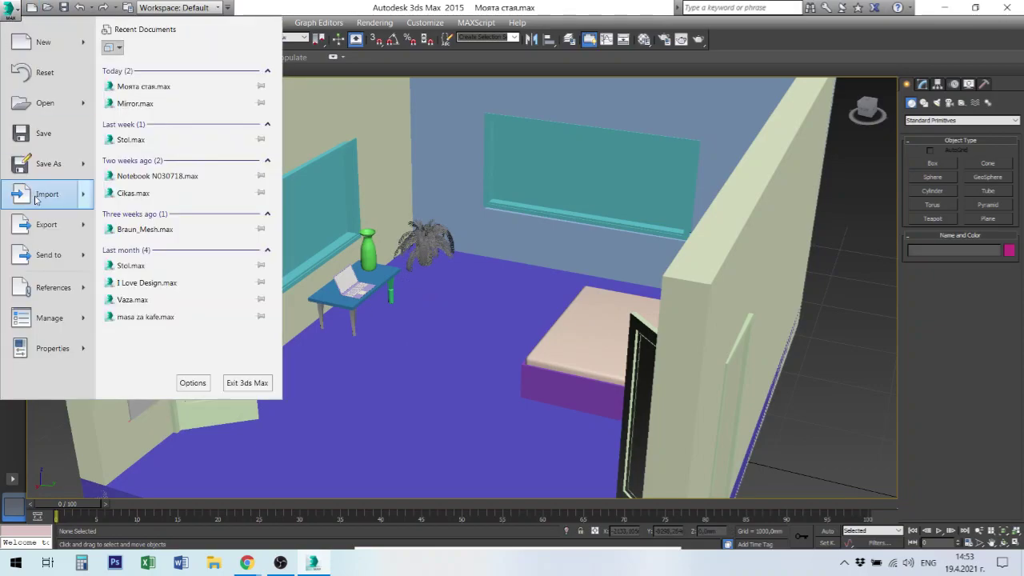
mouse_move(47, 193)
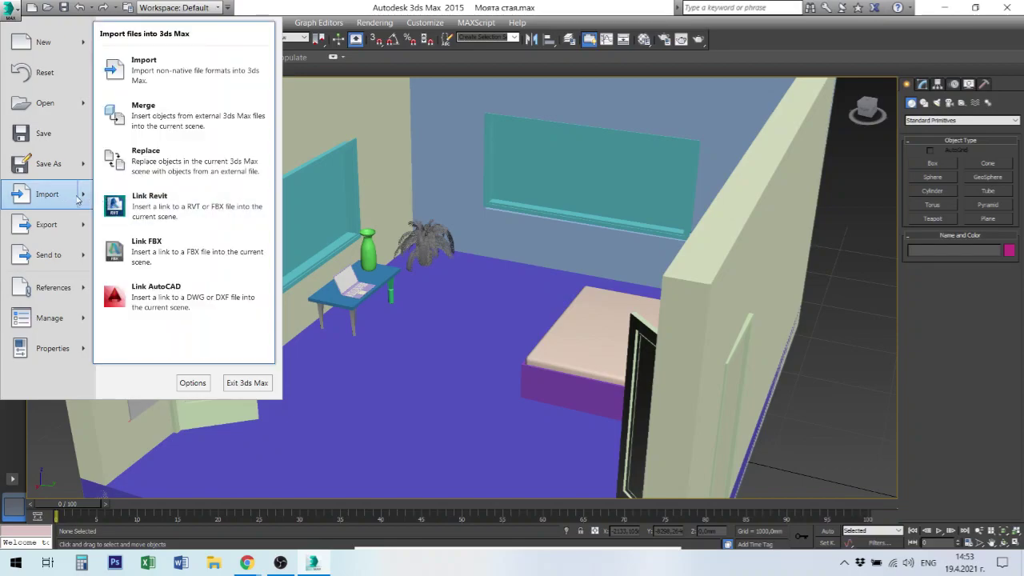
click(142, 112)
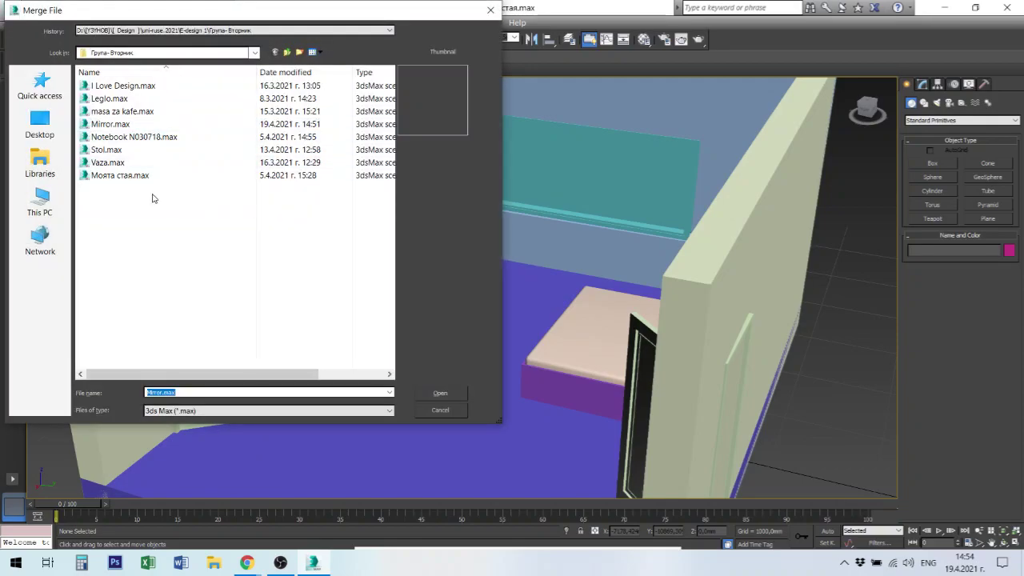
double_click(106, 149)
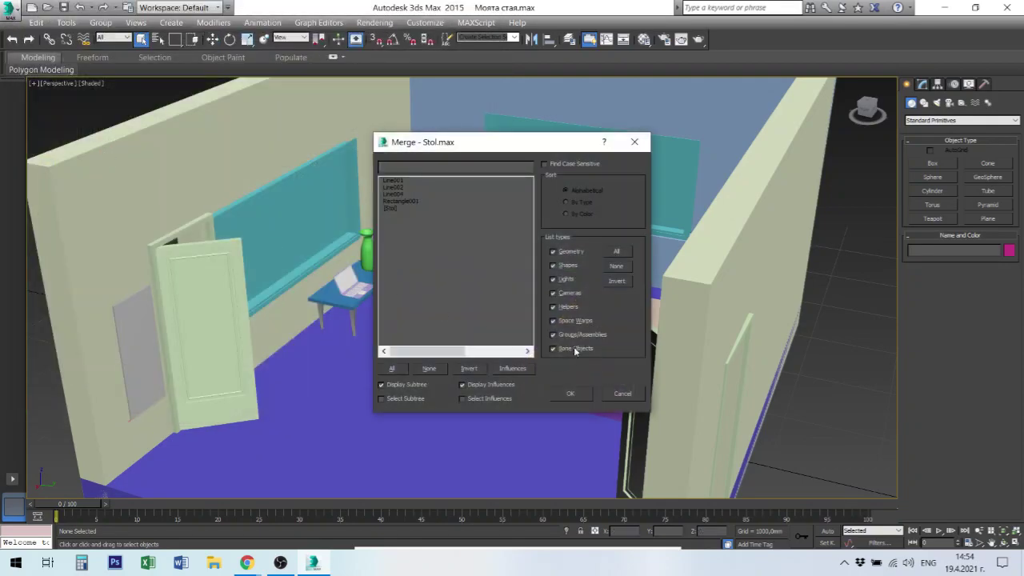
click(392, 209)
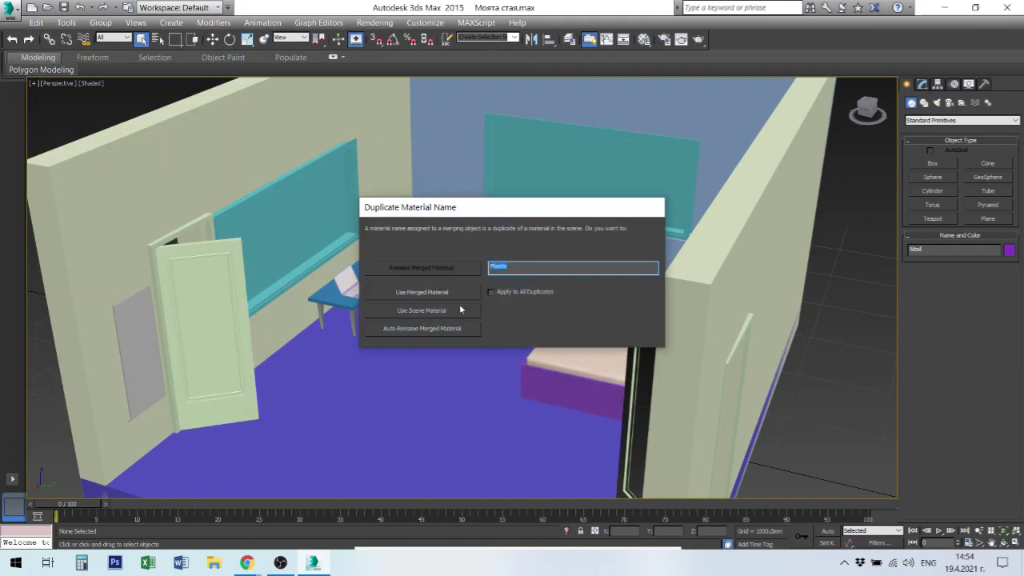
click(413, 328)
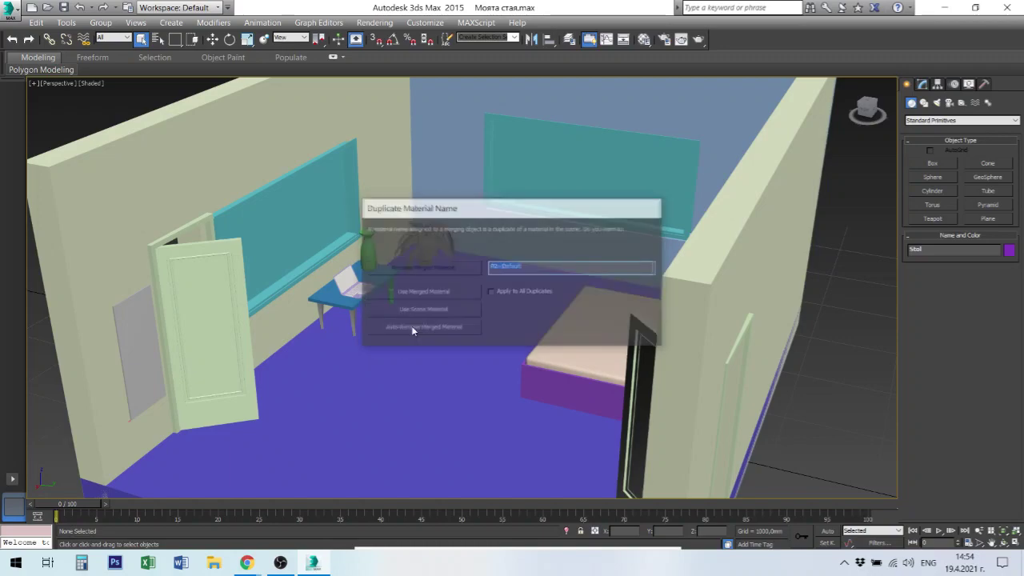
click(411, 326)
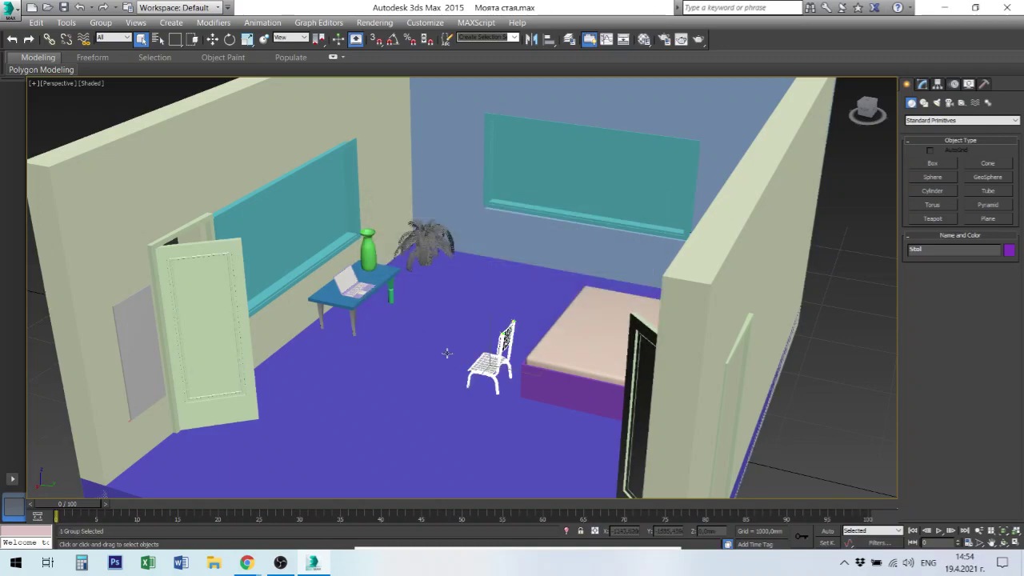
Move the merged Stol chair across the floor and up against the desk
right_click(496, 372)
click(515, 384)
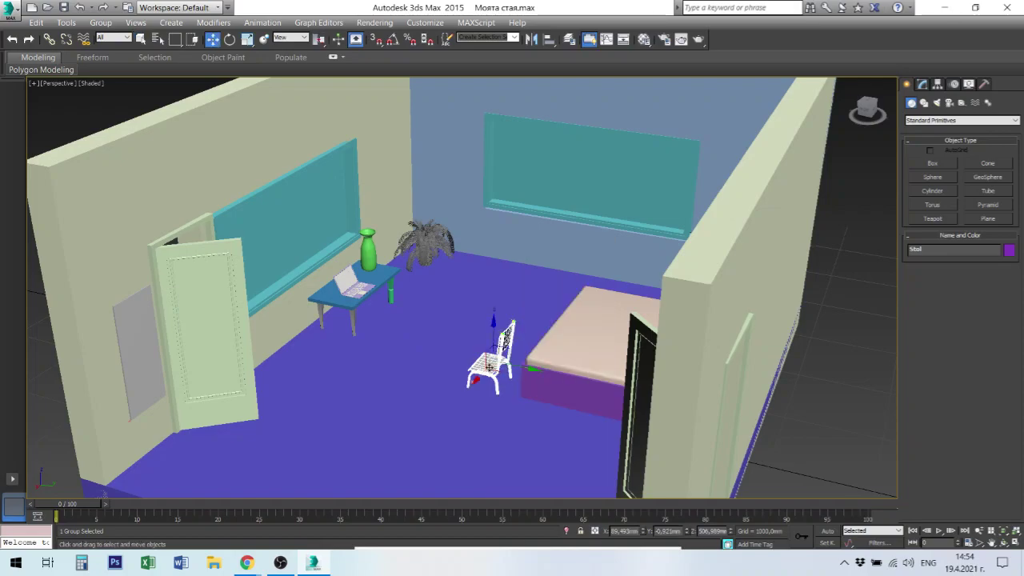
drag(489, 340, 488, 312)
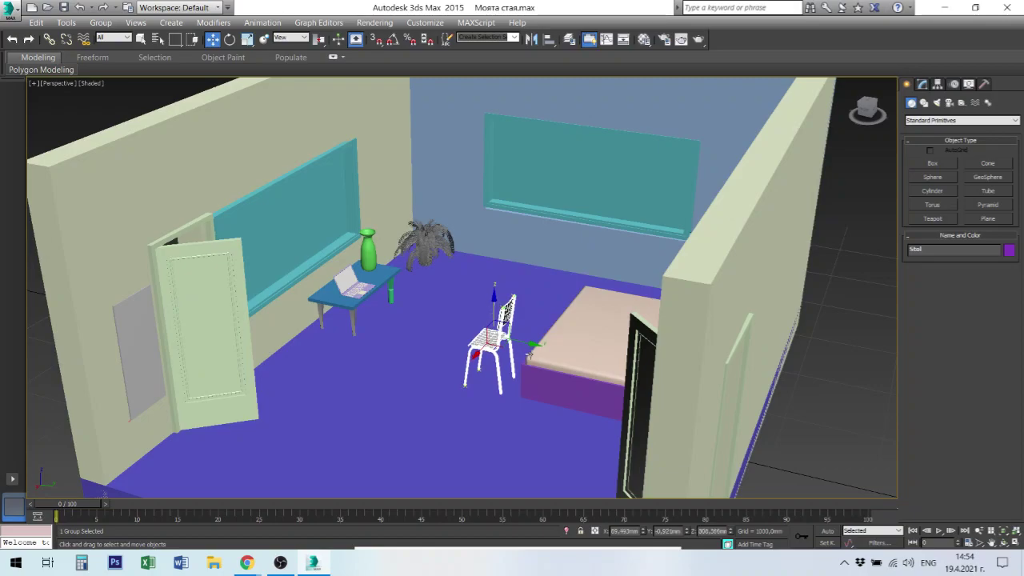
drag(528, 345, 424, 335)
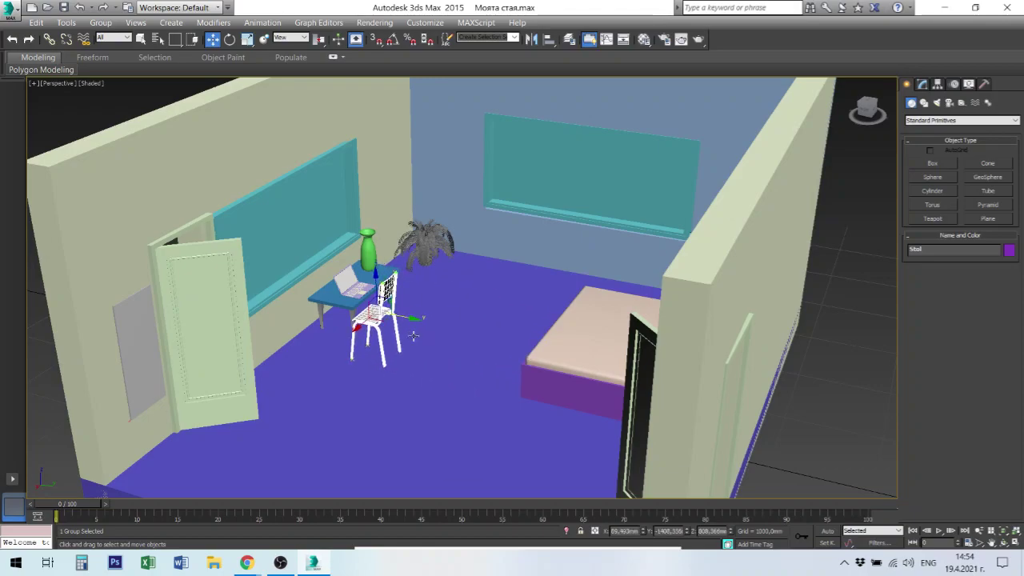
drag(360, 329, 386, 302)
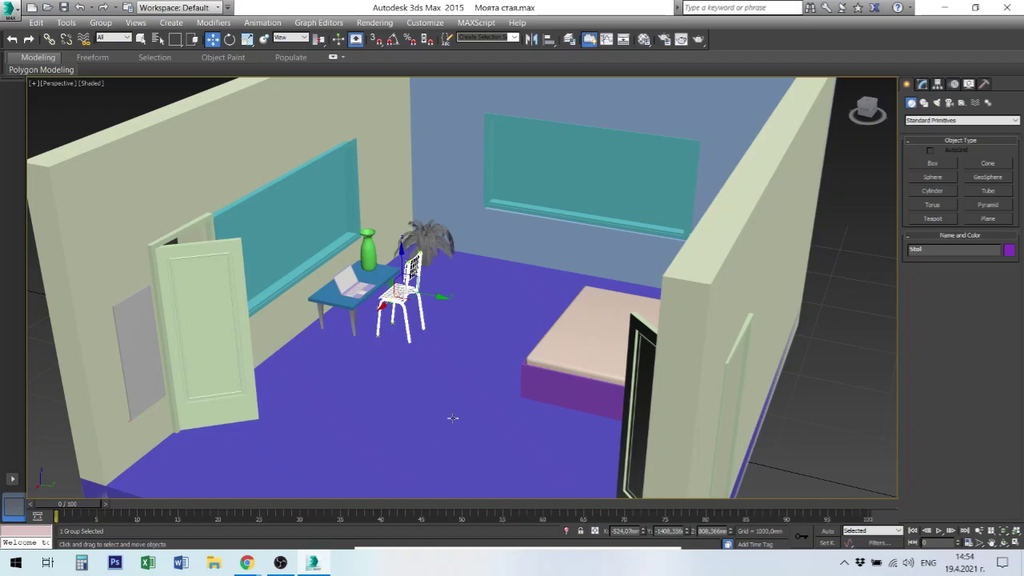
Pan and zoom around the room, then select the bed
middle_drag(452, 418, 404, 422)
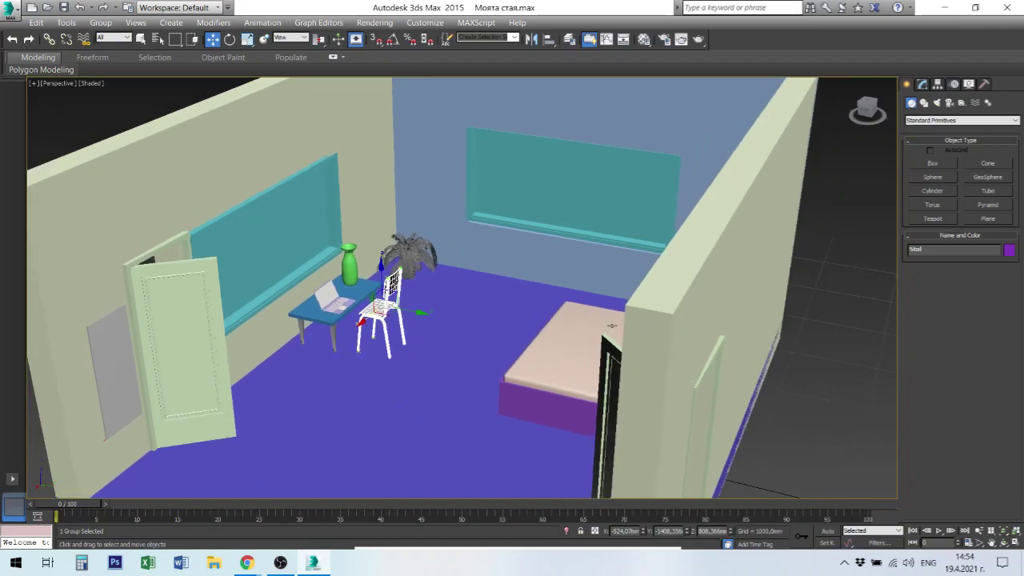
scroll(519, 401, up, 3)
scroll(523, 389, up, 2)
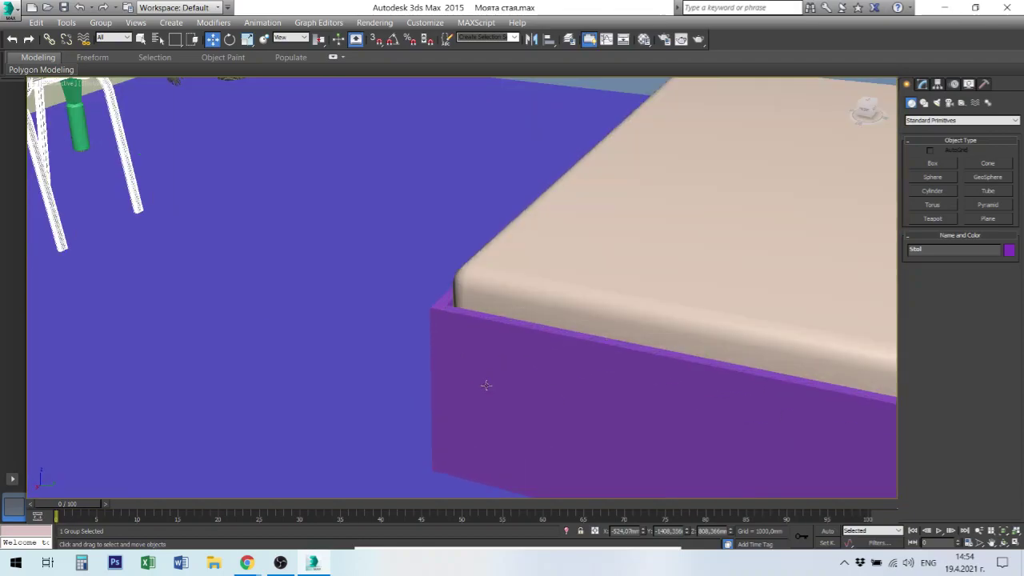
scroll(485, 384, up, 2)
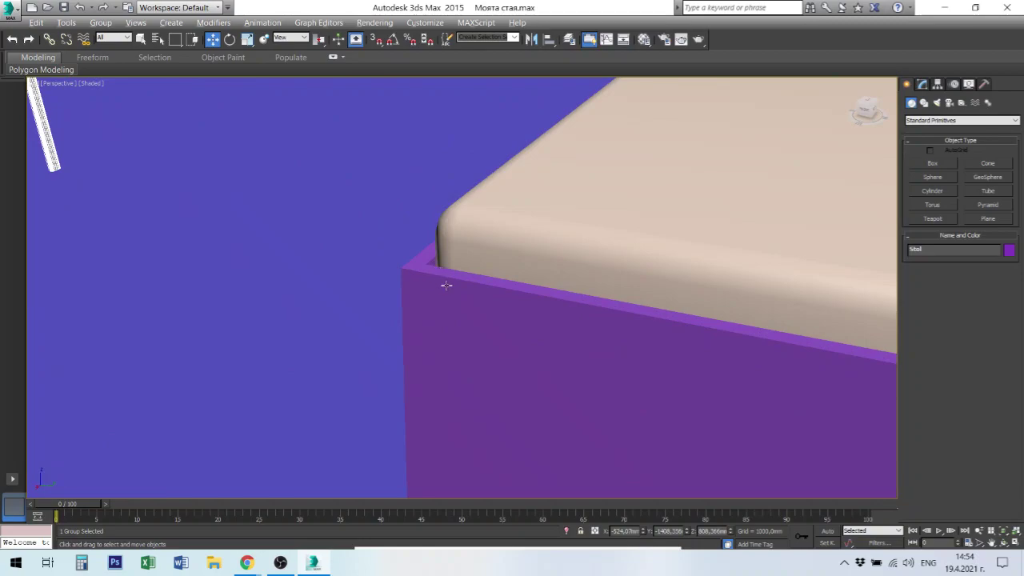
scroll(455, 289, down, 2)
scroll(455, 289, down, 1)
scroll(455, 289, up, 3)
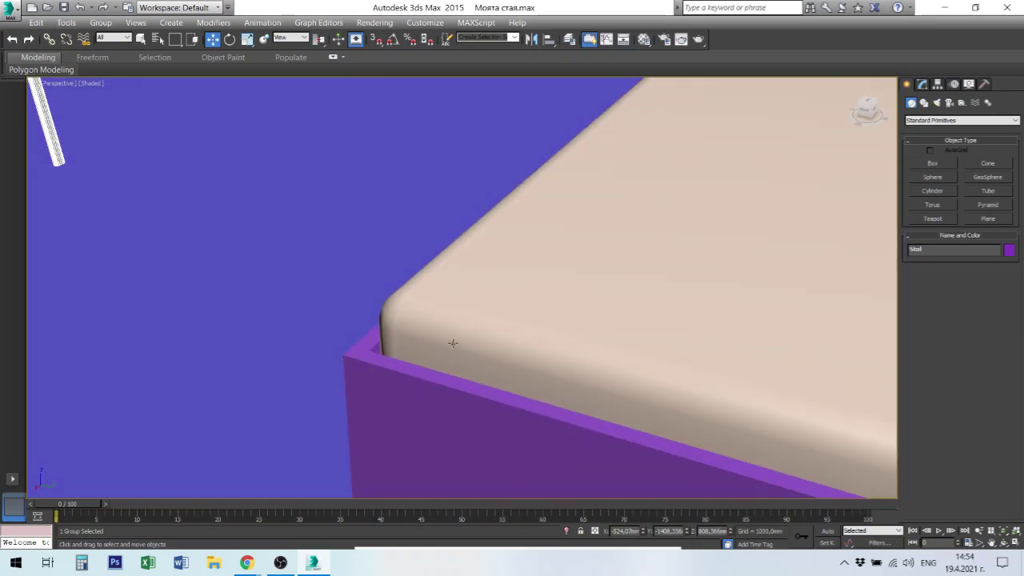
scroll(455, 342, down, 3)
click(551, 319)
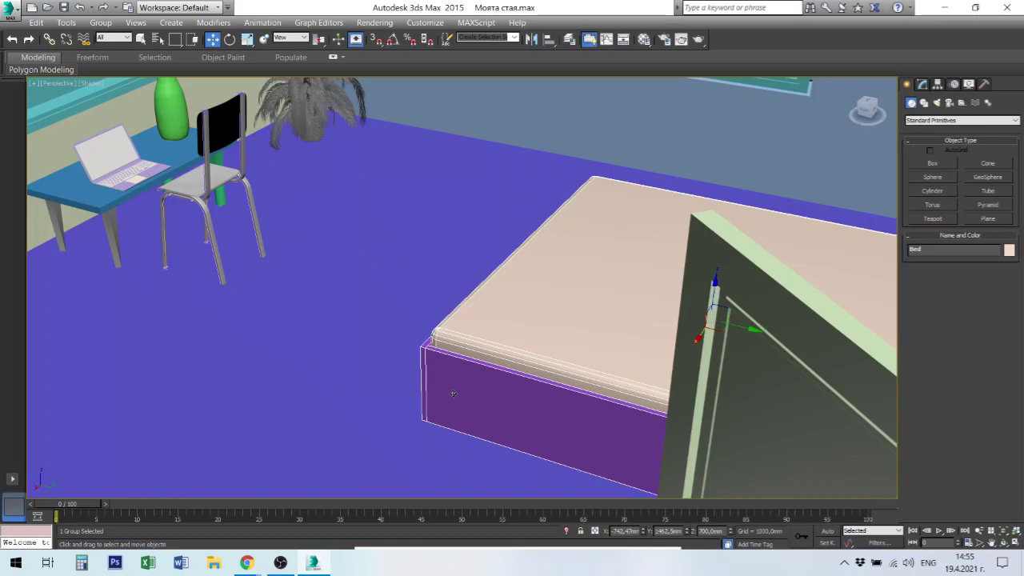
Select the left, back and right walls in turn, ending with the right wall selected
scroll(453, 394, down, 3)
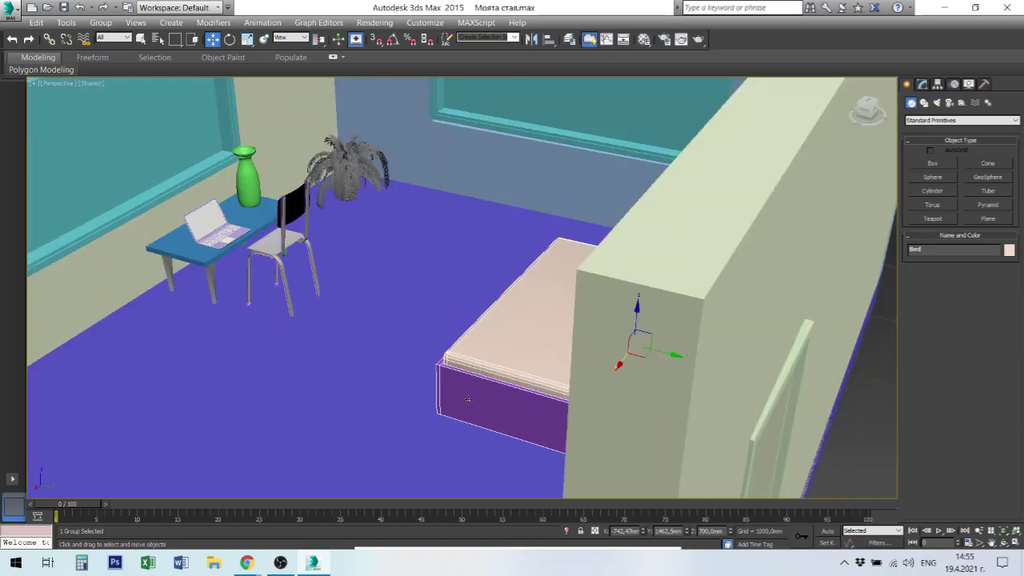
scroll(325, 386, down, 5)
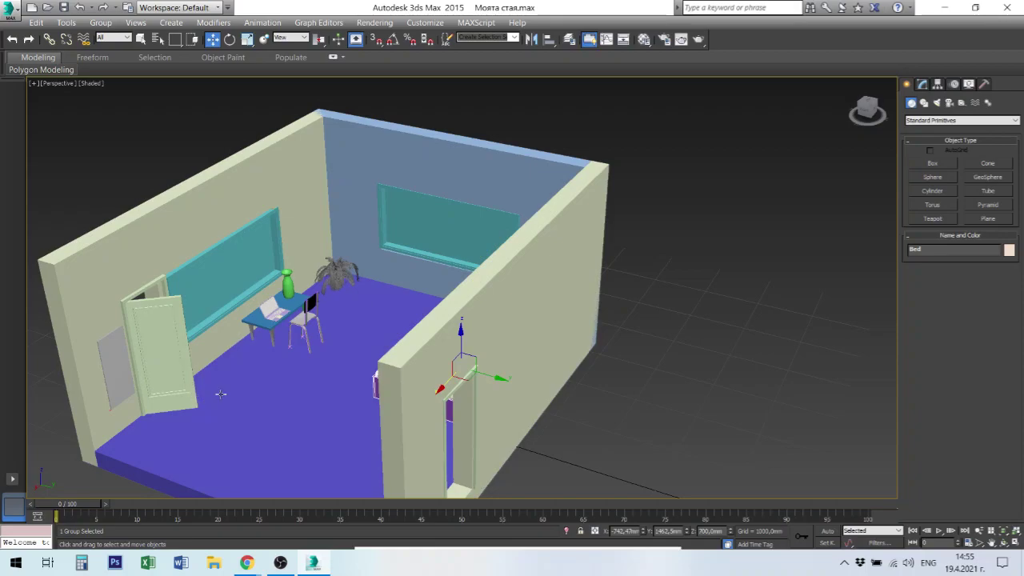
scroll(224, 391, up, 3)
scroll(238, 391, up, 3)
scroll(370, 374, down, 3)
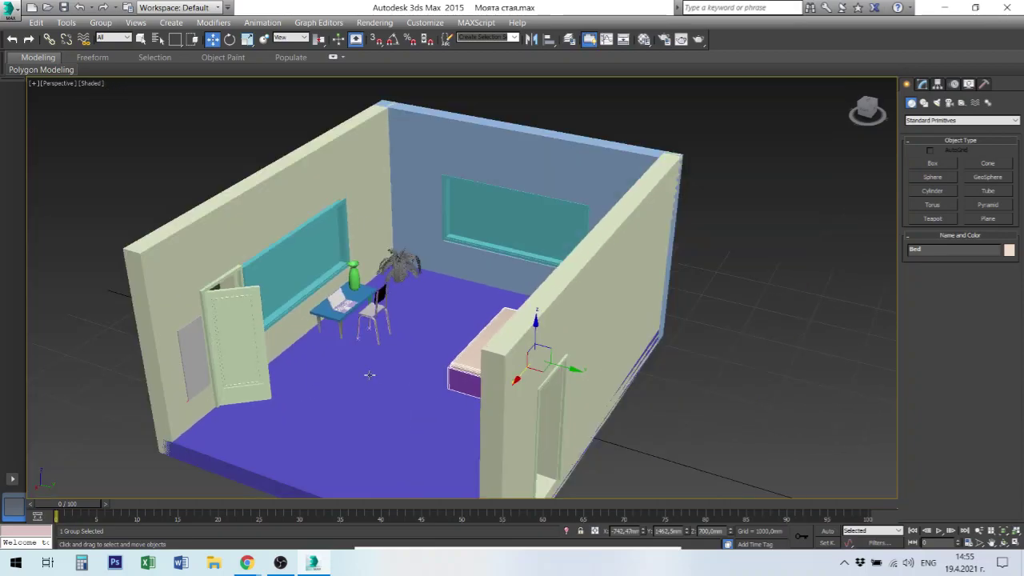
scroll(379, 387, up, 2)
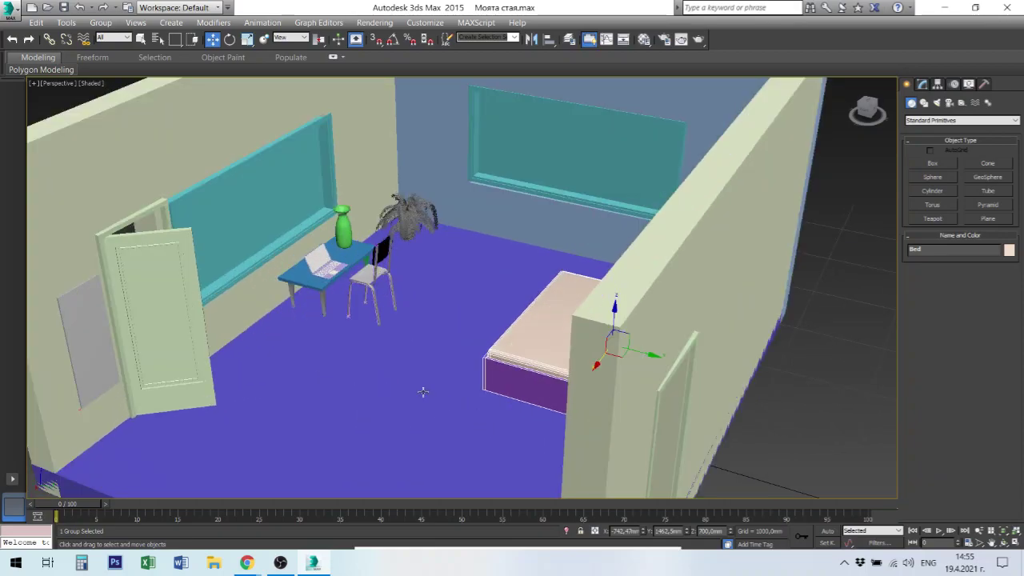
scroll(364, 287, down, 2)
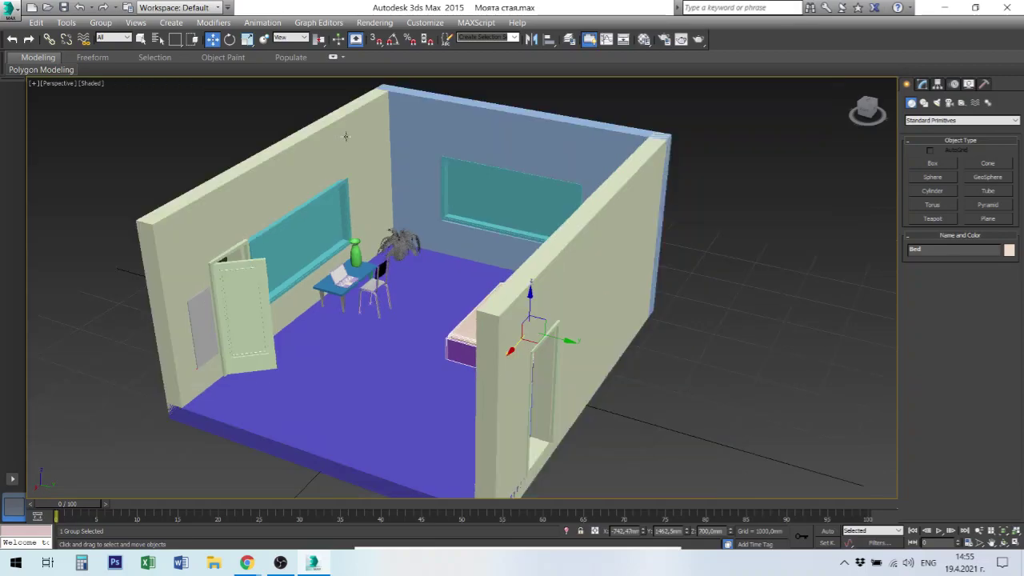
click(347, 136)
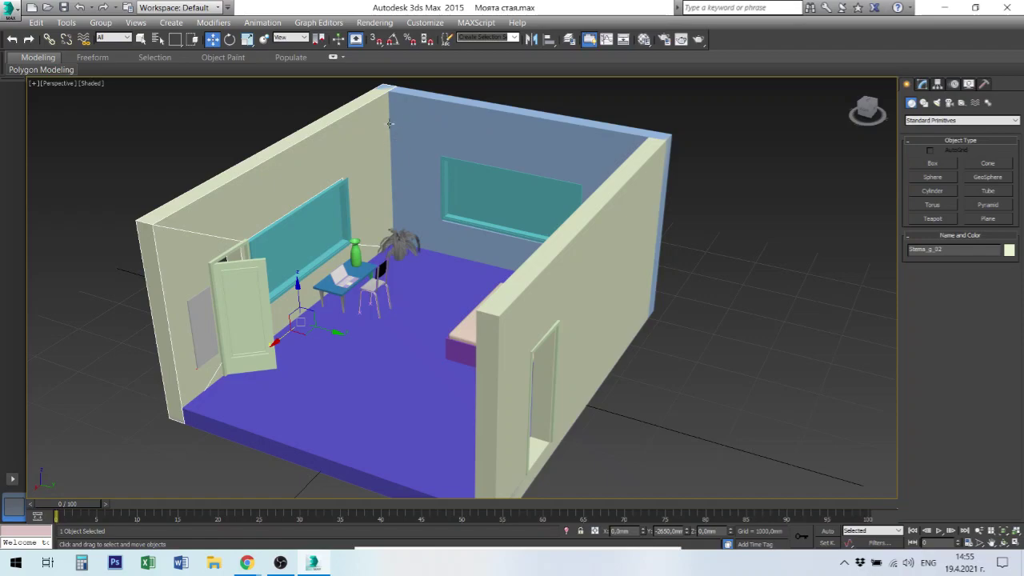
click(445, 134)
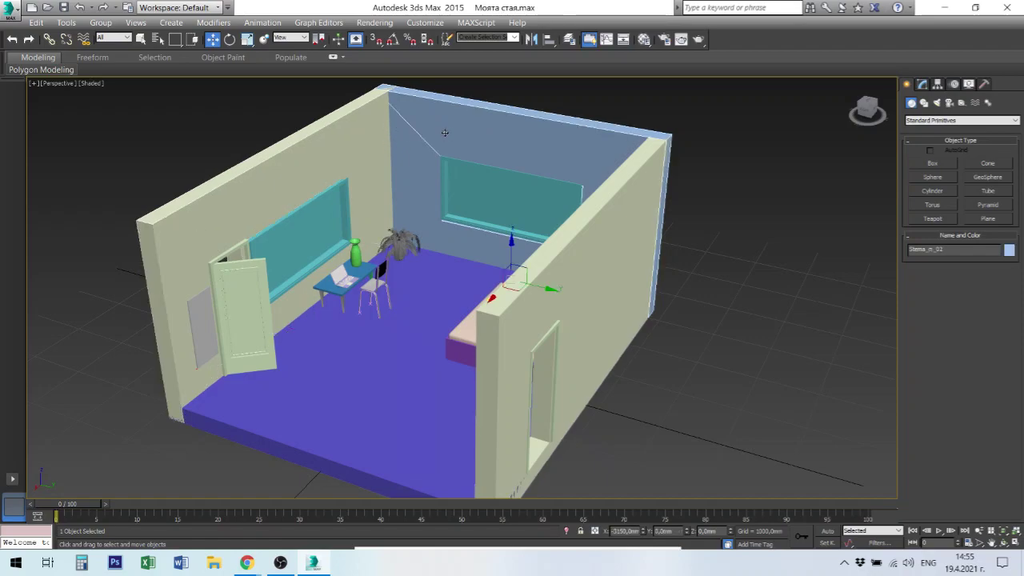
click(624, 283)
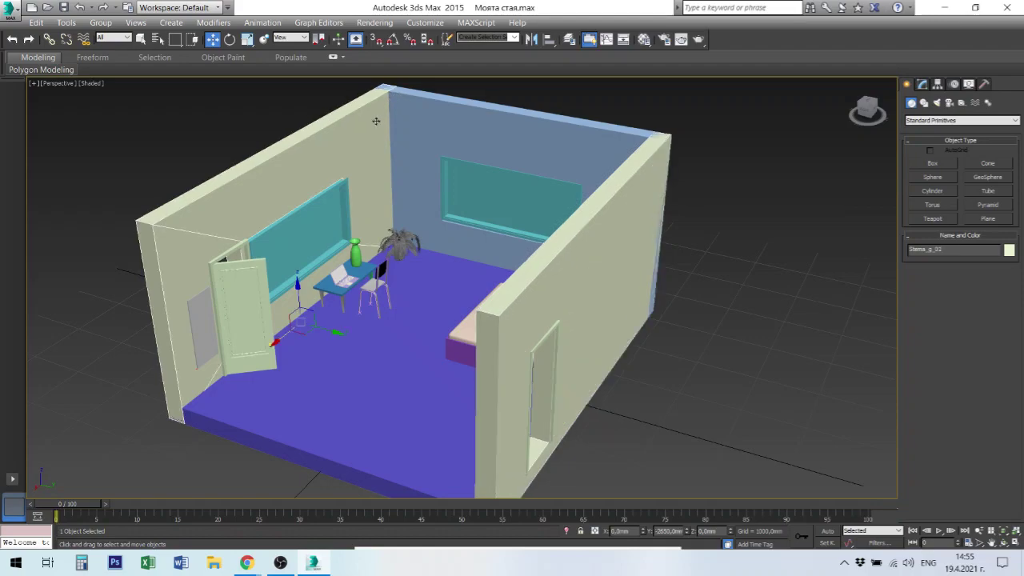
click(376, 121)
click(407, 116)
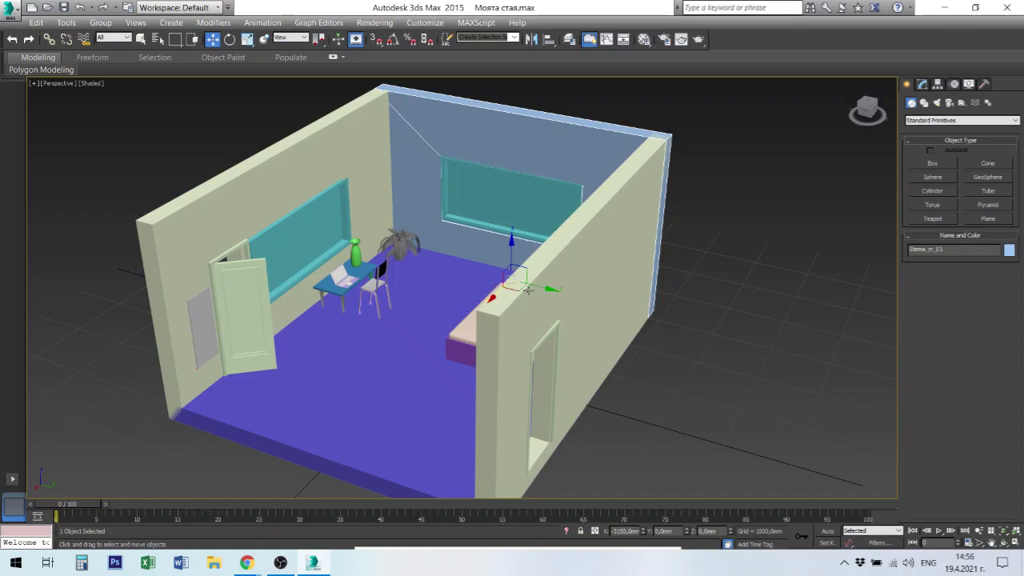
click(592, 277)
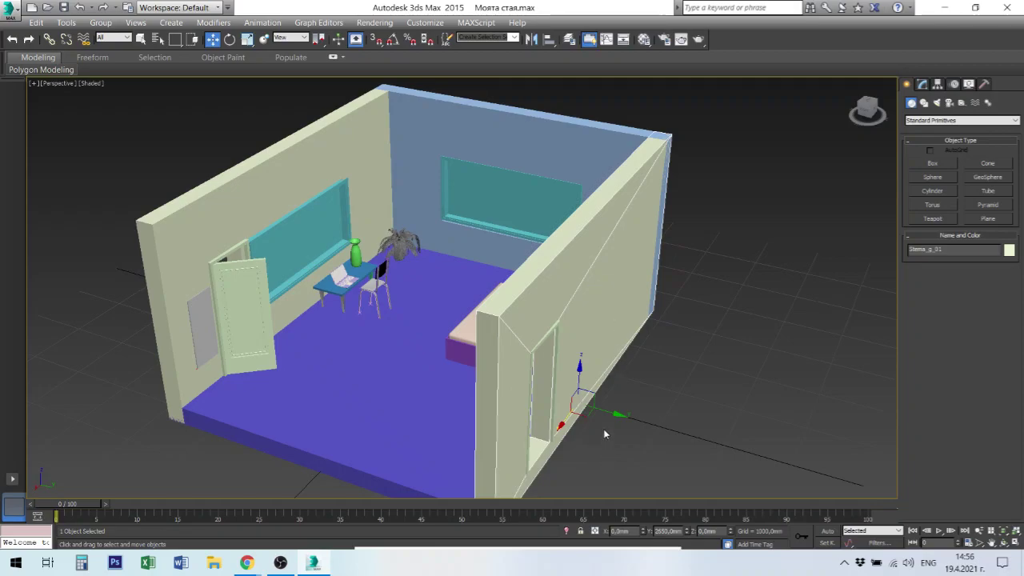
Clone the right wall outward as a copy and show its modifier settings
shift+drag(610, 415, 645, 421)
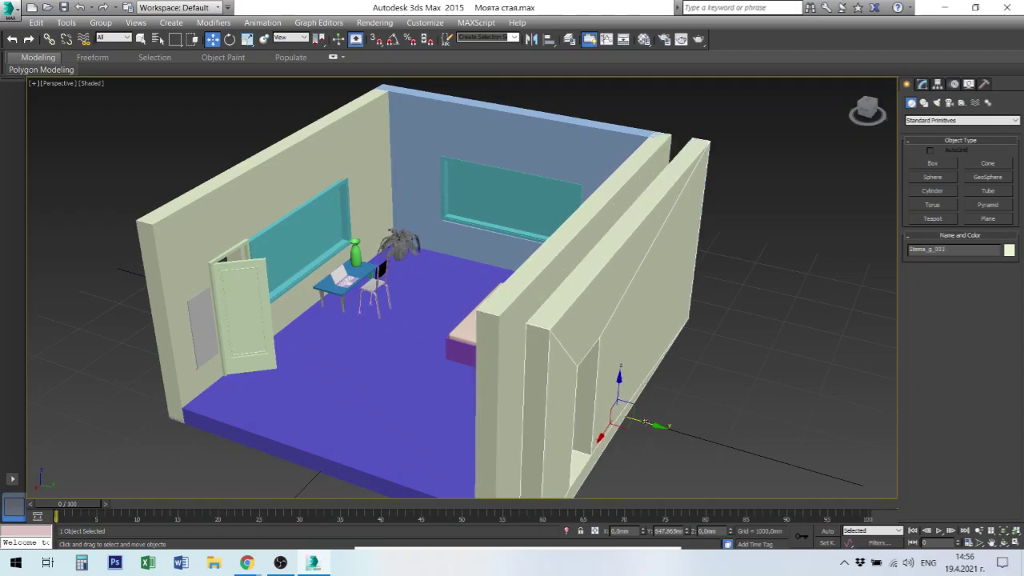
click(512, 335)
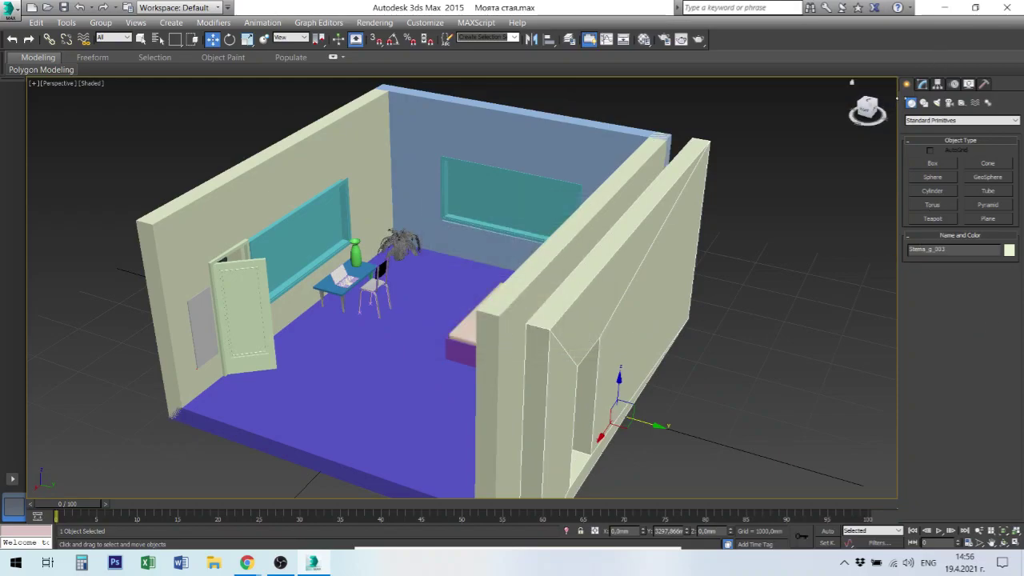
click(922, 84)
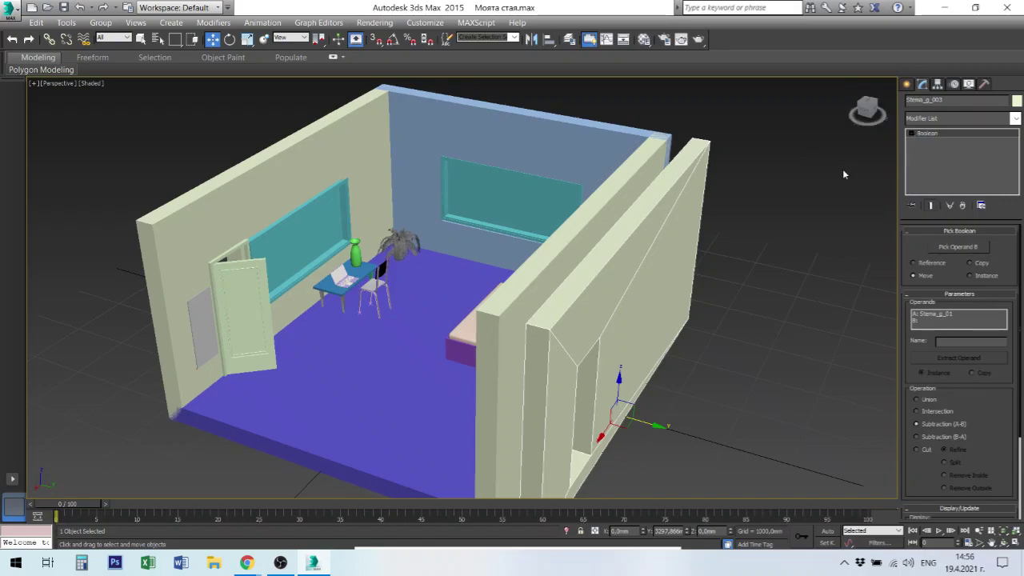
Scale the wall copy down to make it thinner
right_click(707, 255)
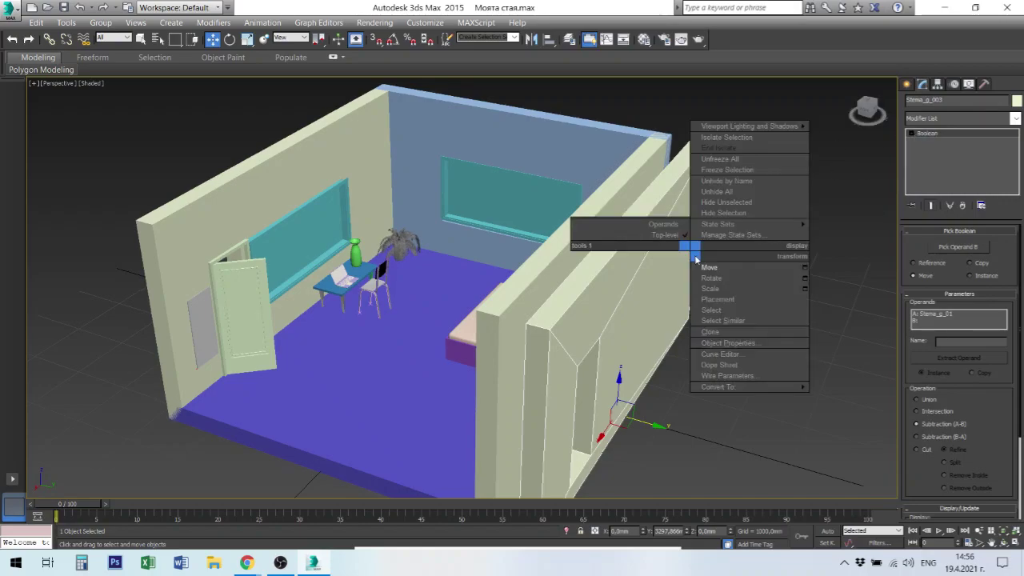
click(711, 287)
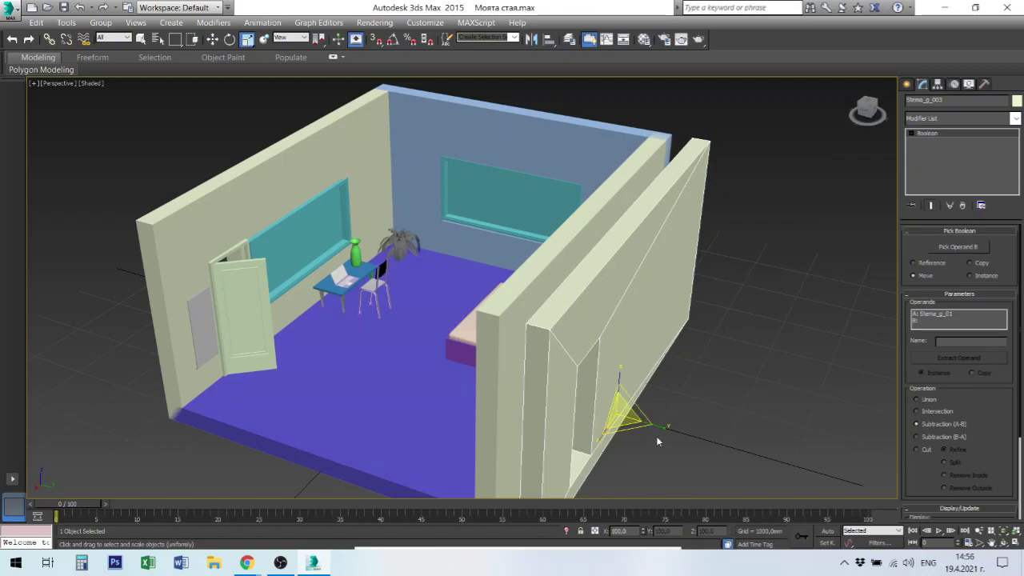
drag(656, 426, 557, 369)
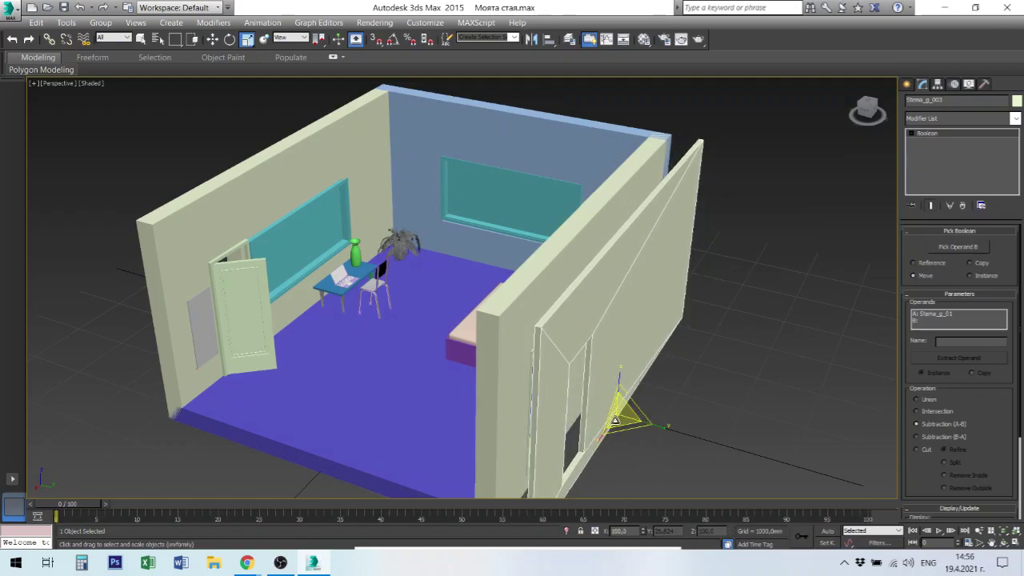
scroll(642, 420, up, 3)
scroll(643, 419, down, 5)
scroll(651, 413, up, 2)
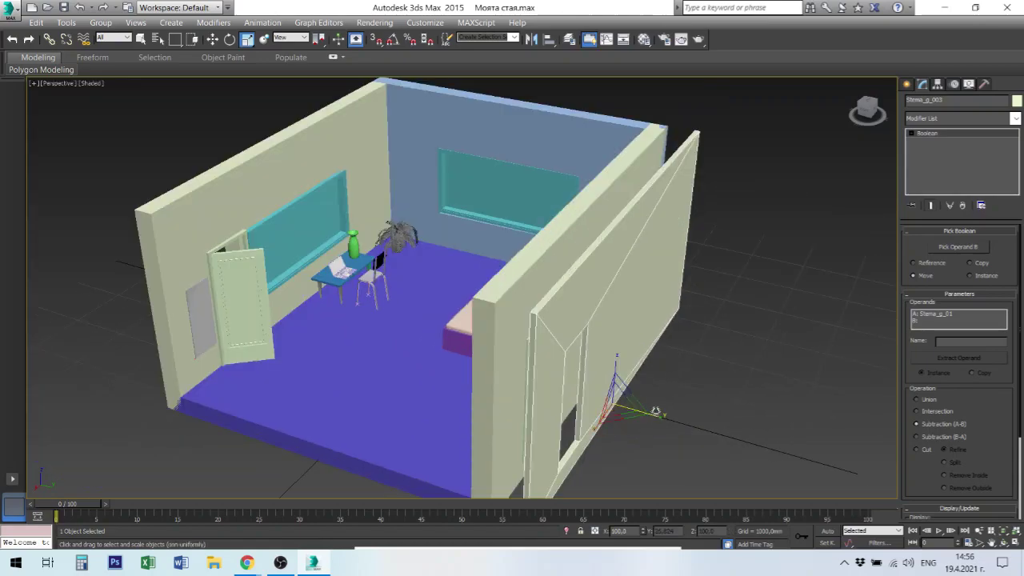
drag(654, 413, 597, 388)
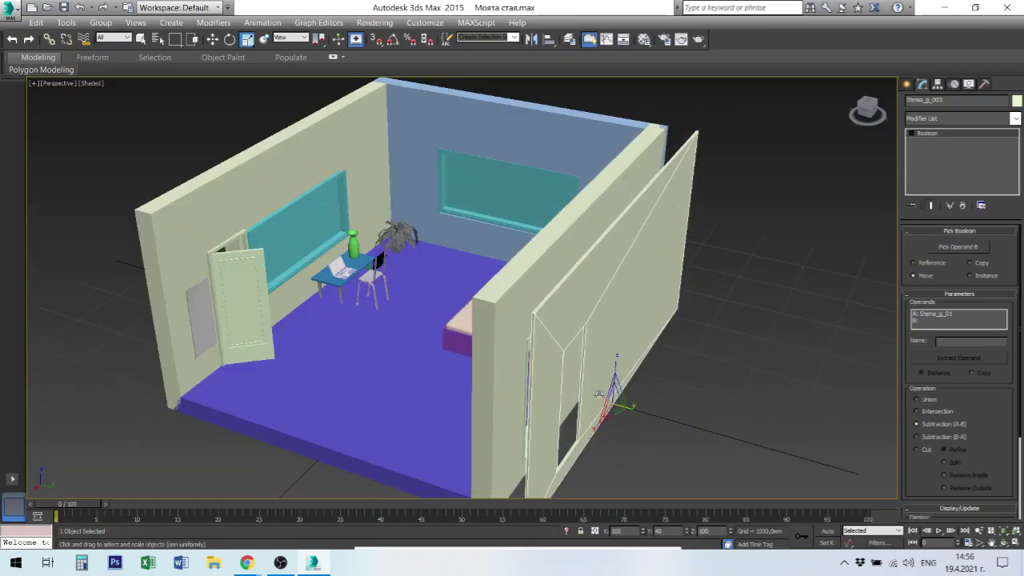
scroll(539, 322, up, 3)
scroll(519, 293, up, 2)
scroll(530, 297, up, 2)
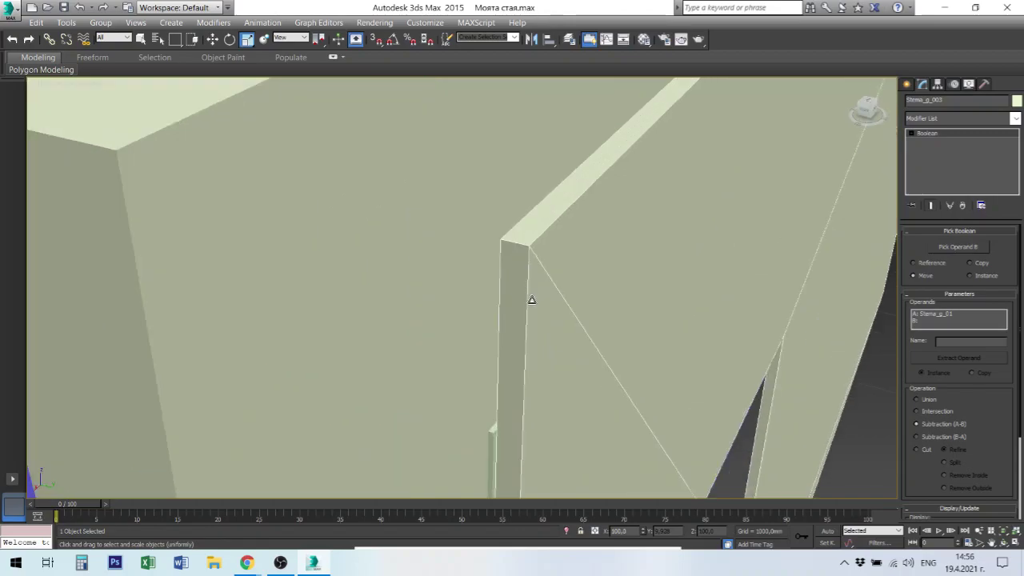
scroll(675, 430, down, 5)
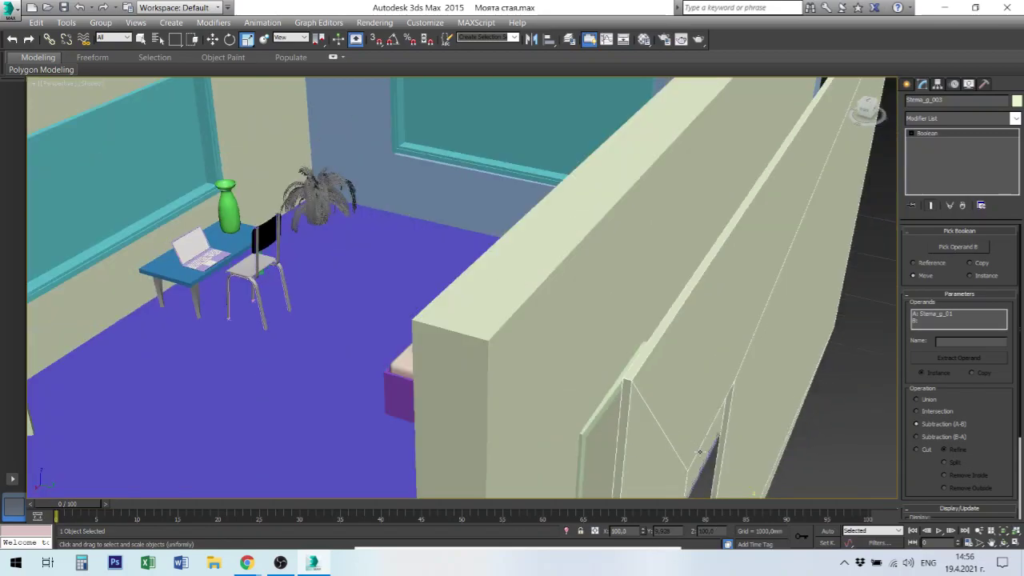
scroll(684, 434, up, 3)
scroll(700, 408, down, 3)
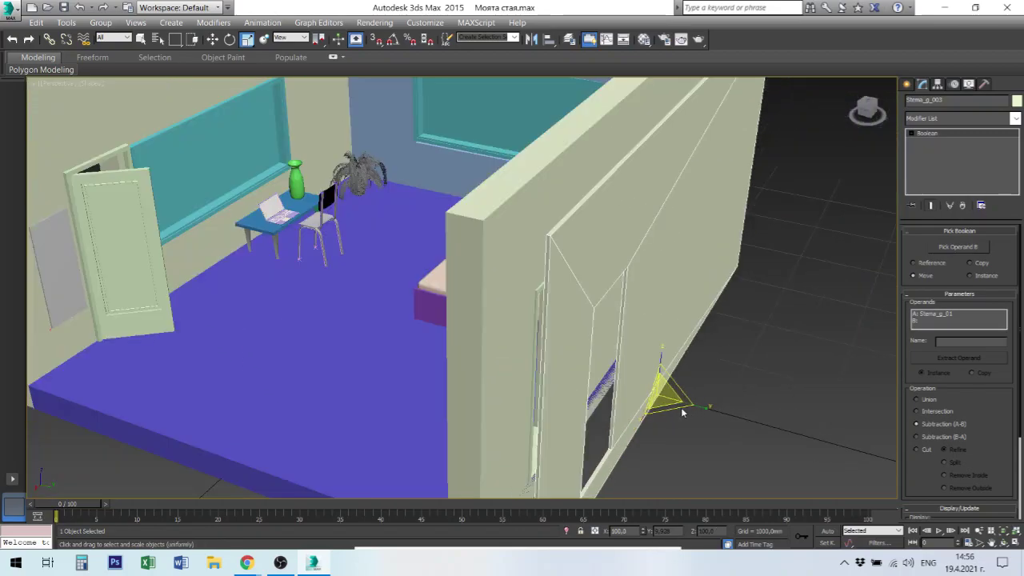
Scale the copy along Y only, then move it and its opening along Y
key(r)
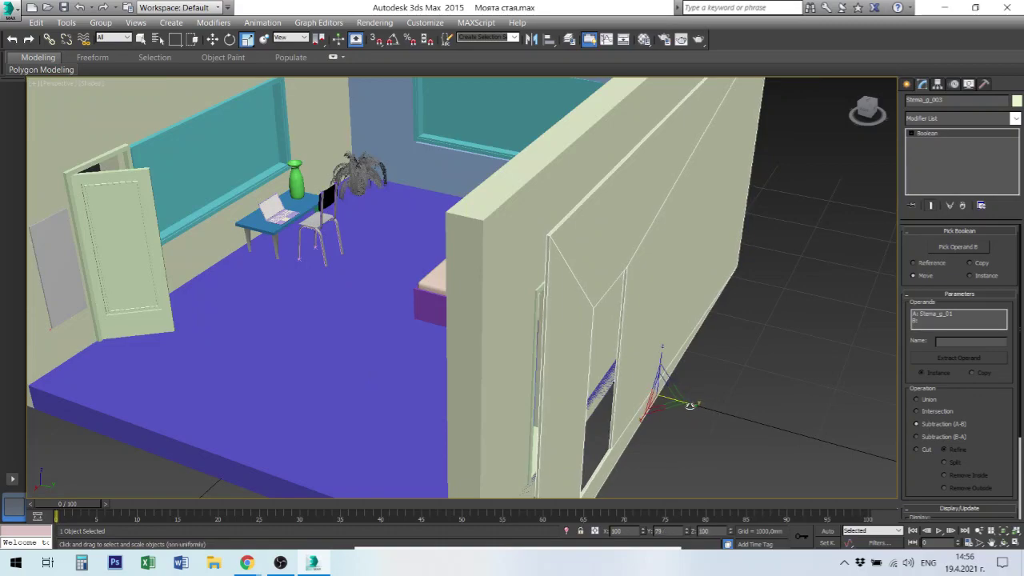
drag(669, 396, 684, 402)
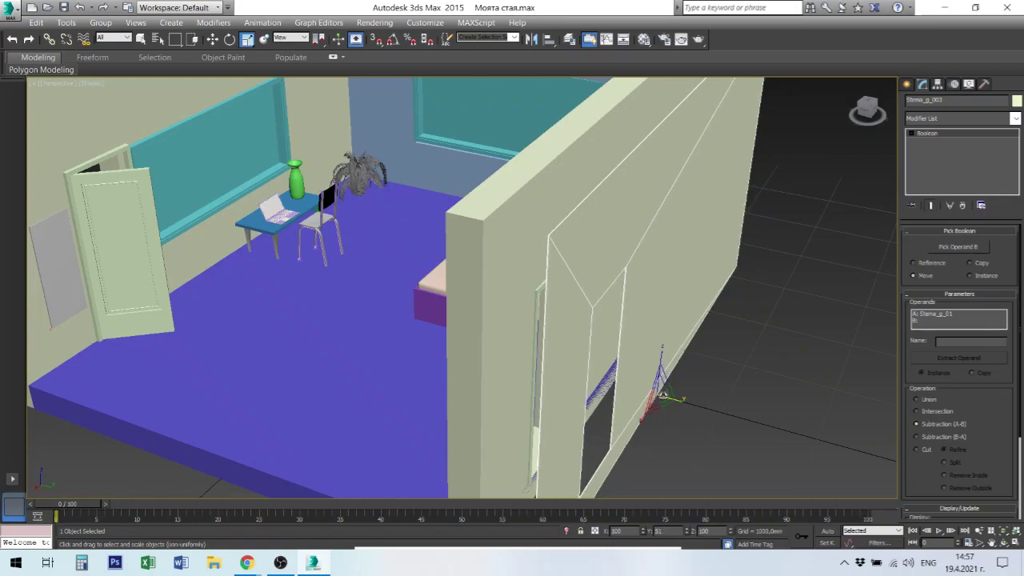
right_click(690, 384)
click(688, 400)
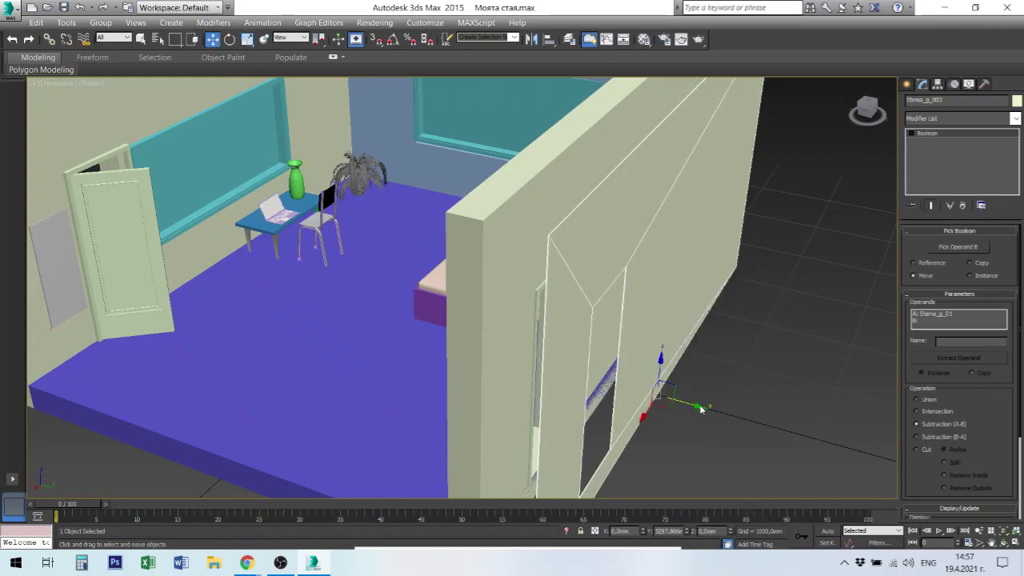
drag(686, 404, 643, 392)
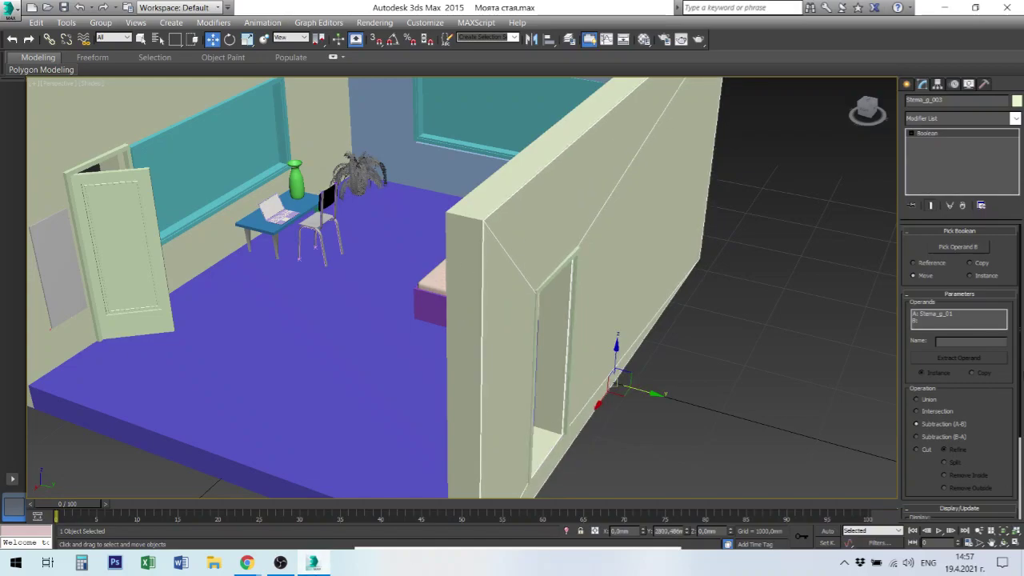
Give the wall copy a pink object colour
click(1016, 101)
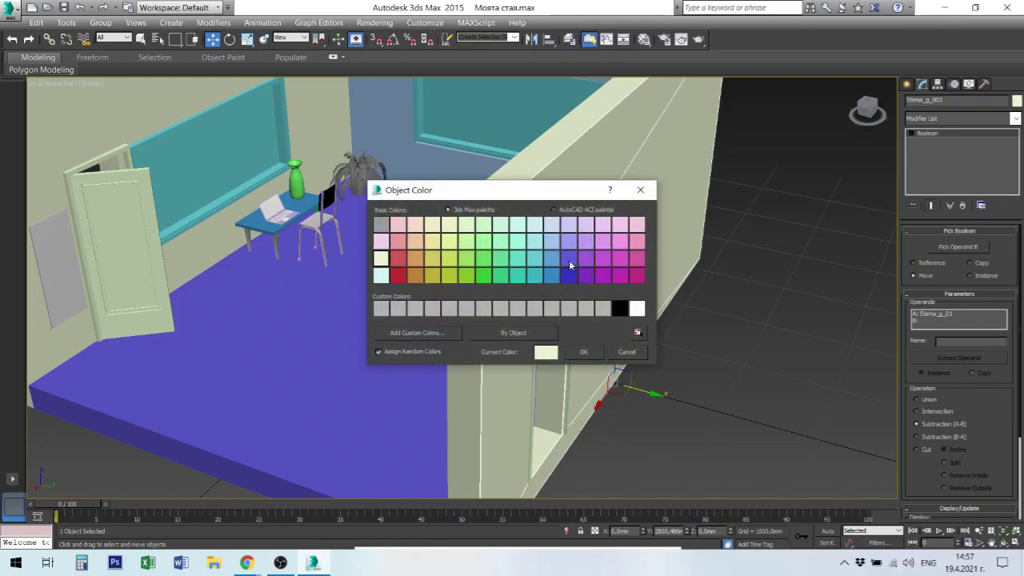
click(637, 257)
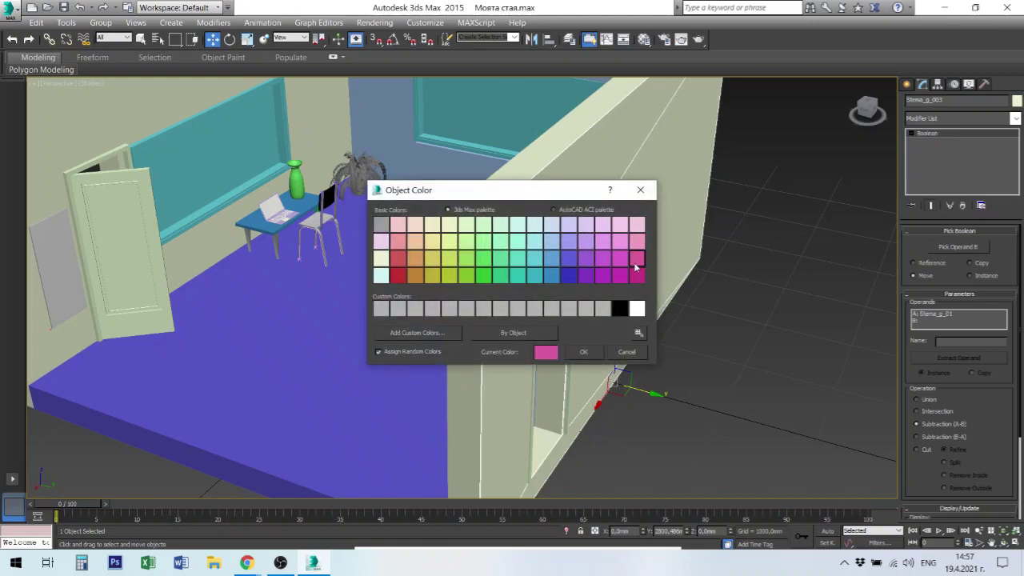
click(583, 352)
Zoom out and orbit to view the whole room from the bed and door side
scroll(468, 233, up, 3)
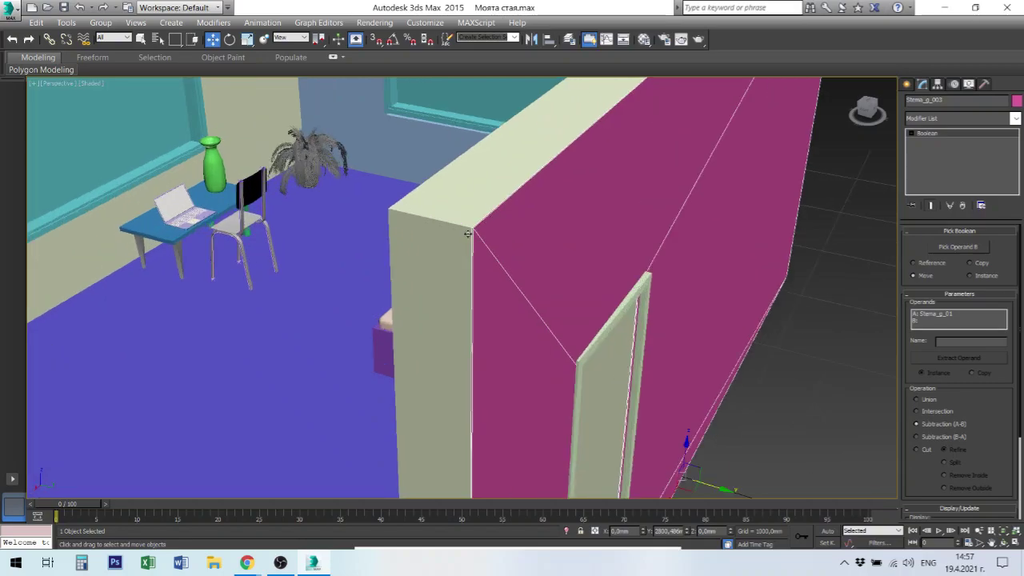
scroll(468, 233, up, 3)
scroll(496, 224, up, 3)
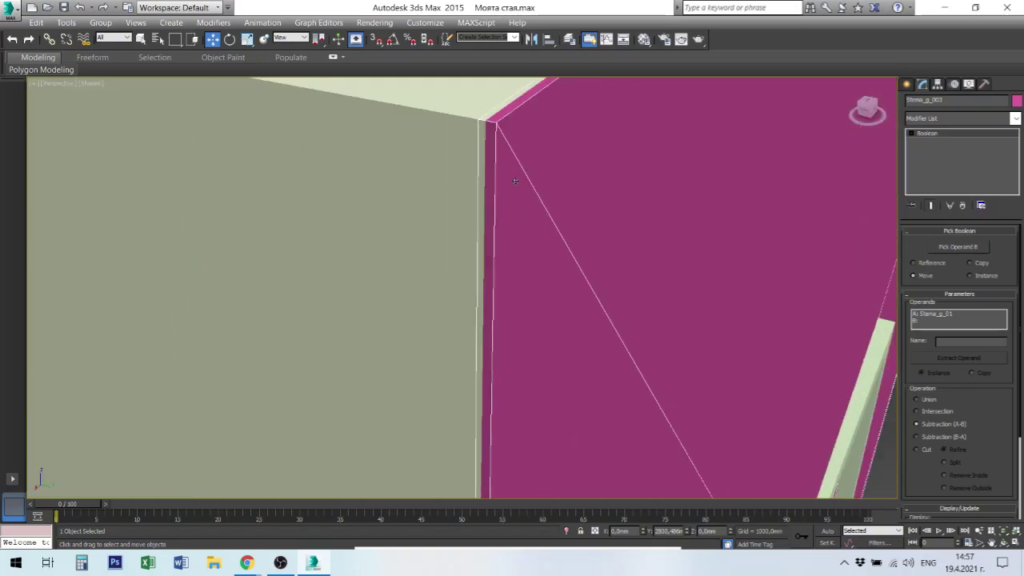
scroll(514, 182, down, 2)
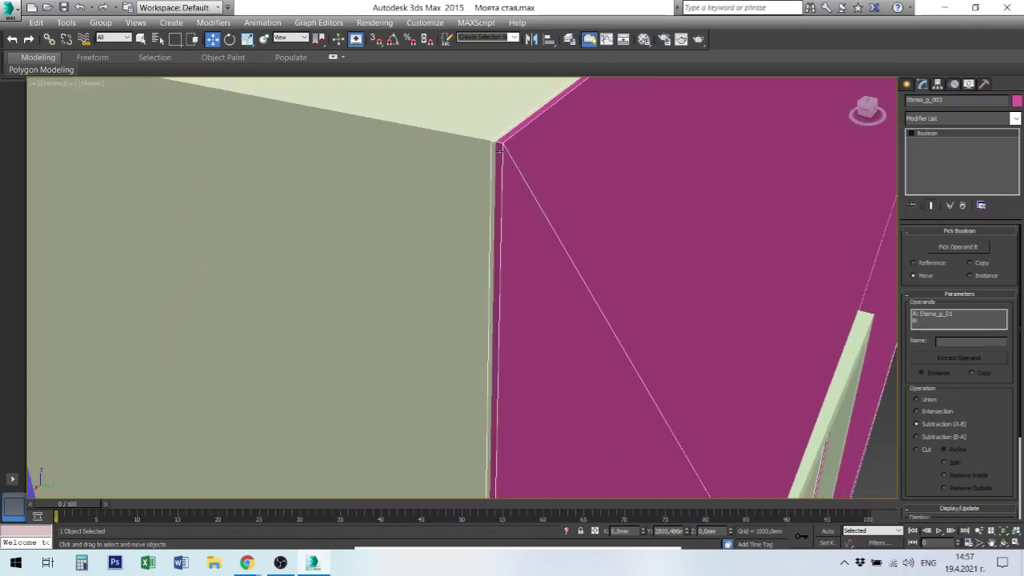
scroll(608, 276, down, 10)
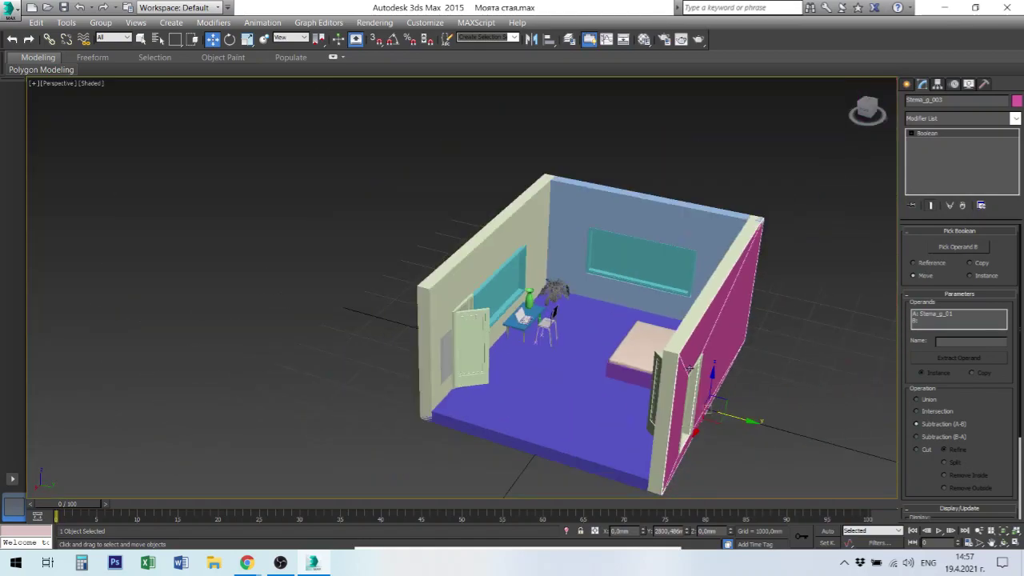
scroll(759, 384, up, 3)
alt+middle_drag(734, 381, 771, 366)
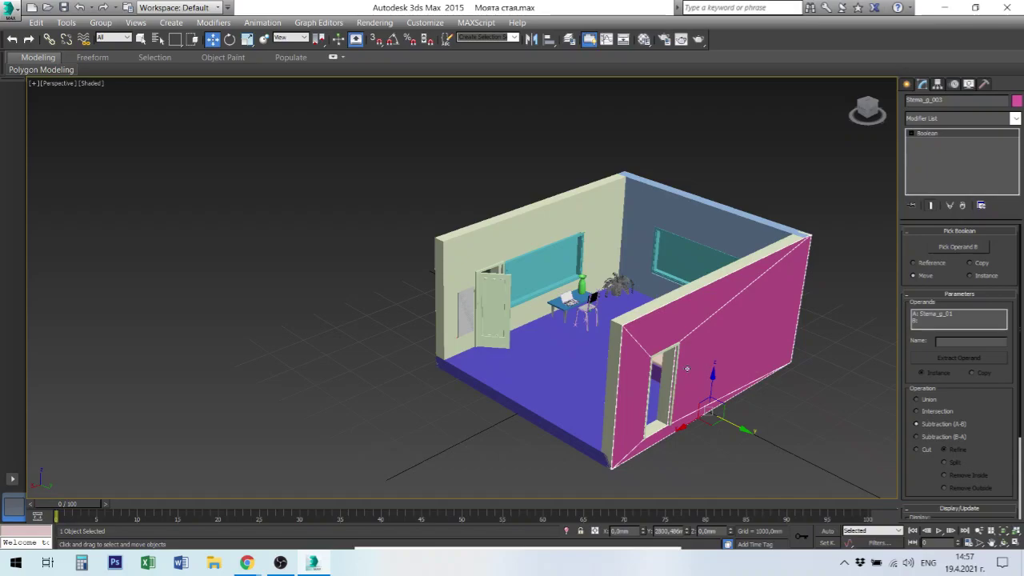
mouse_move(684, 249)
alt+middle_down()
mouse_move(774, 249)
mouse_move(709, 224)
mouse_move(732, 267)
mouse_move(714, 260)
mouse_move(592, 486)
alt+middle_up()
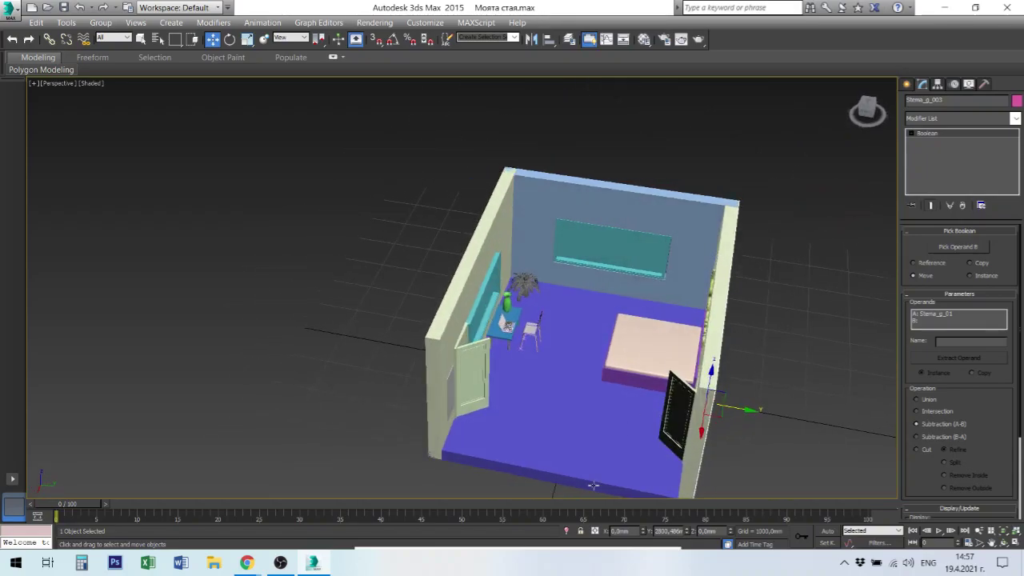
Select the floor box and open the Material Editor with M
click(512, 443)
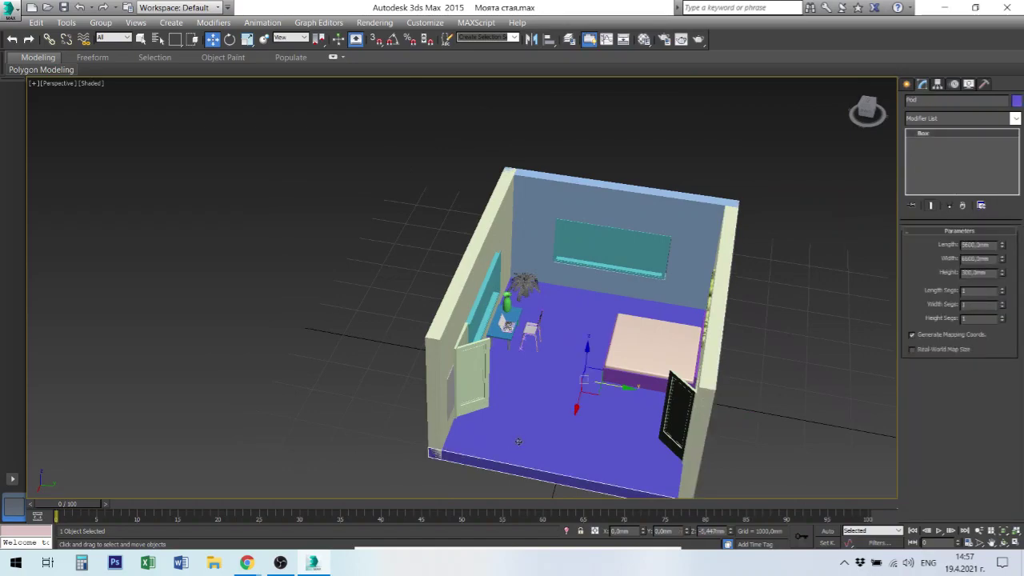
key(m)
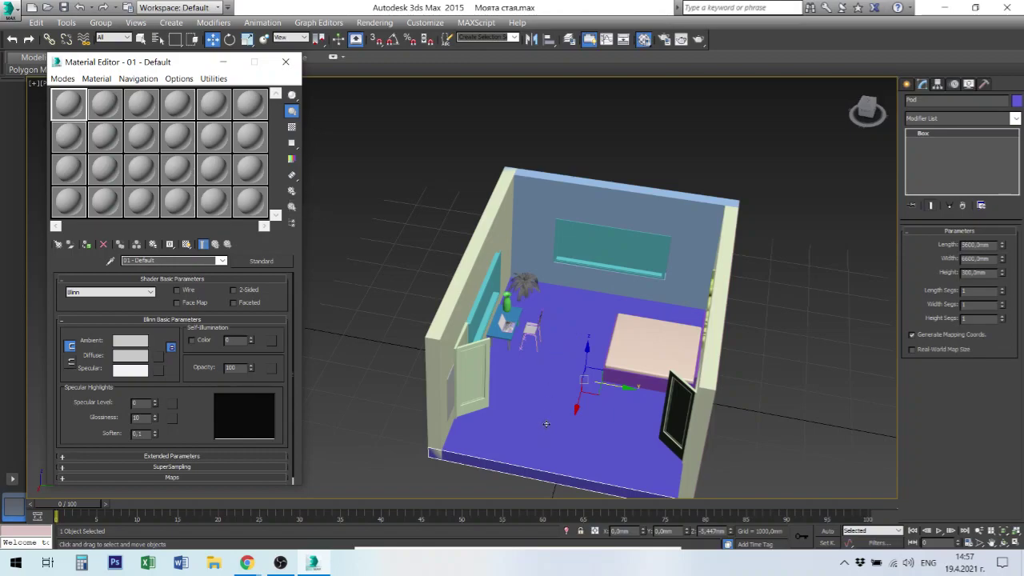
middle_drag(546, 436, 546, 388)
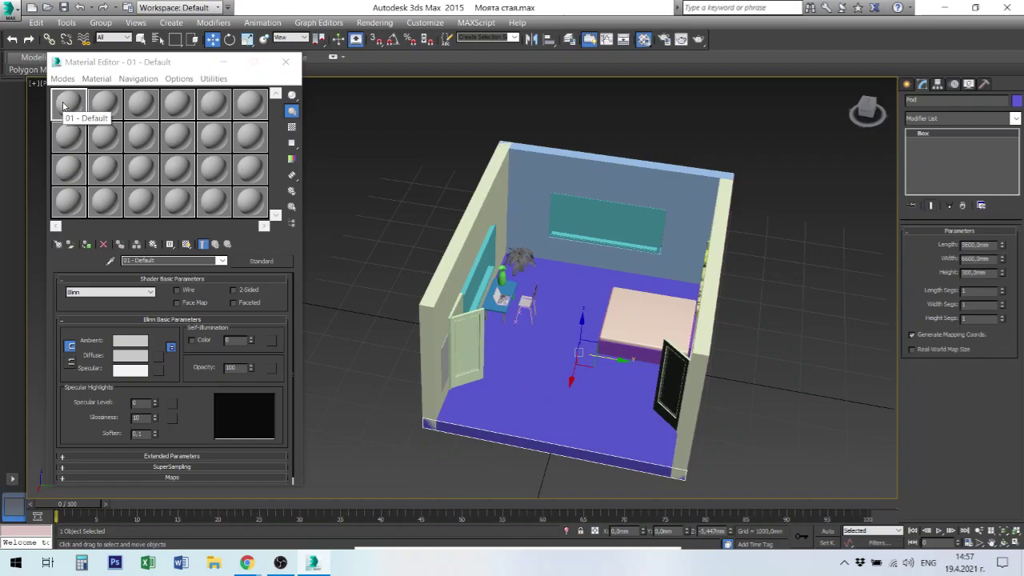
List the scene materials in an enlarged Material/Map Browser, then activate sample slot 2
click(58, 245)
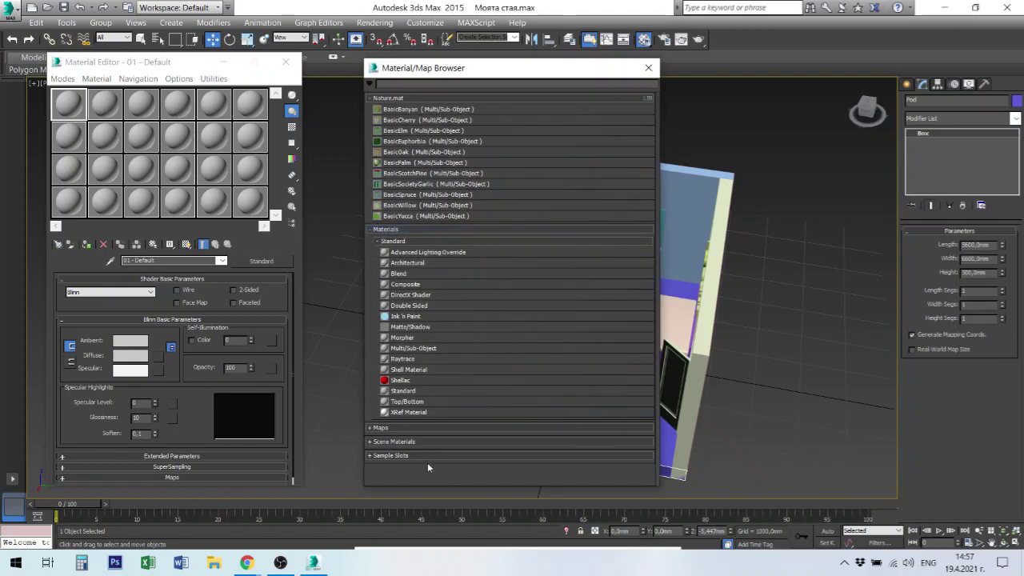
click(370, 441)
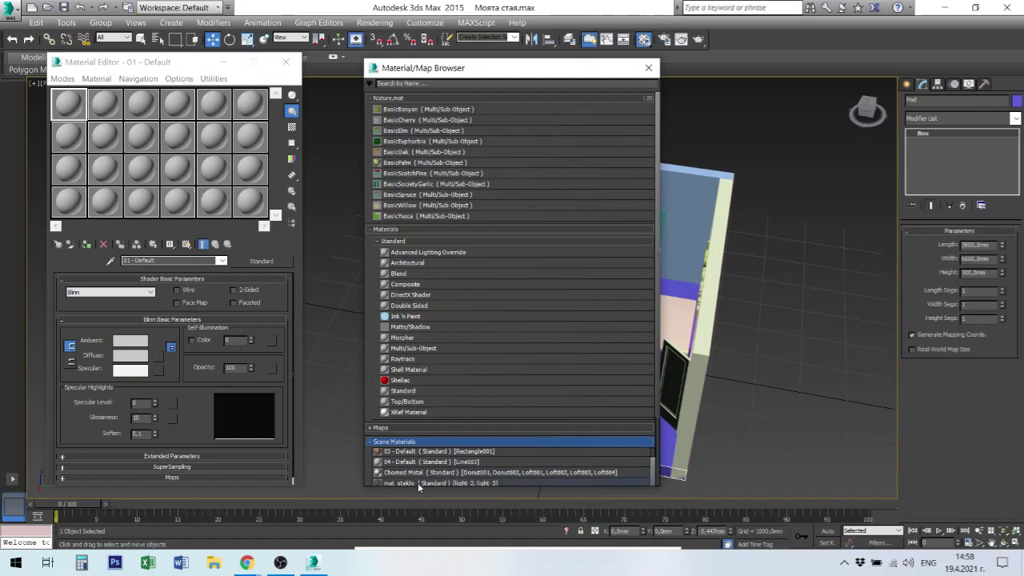
scroll(414, 483, down, 1)
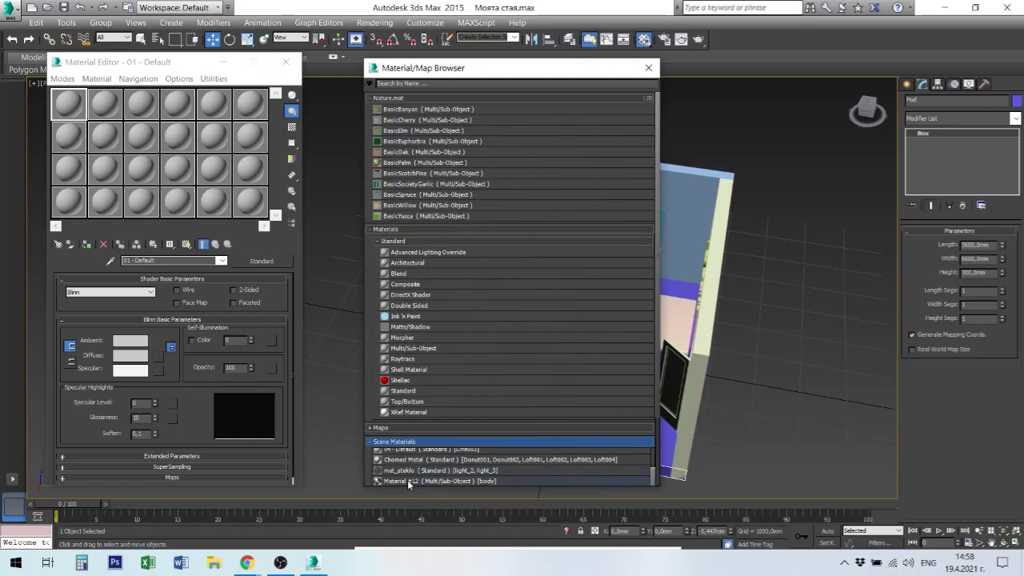
click(409, 482)
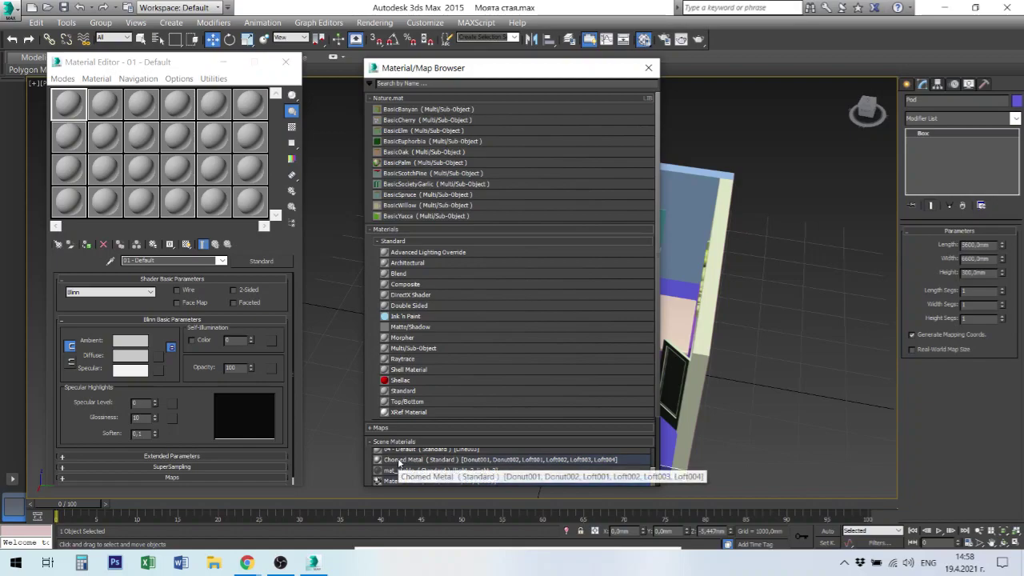
click(397, 457)
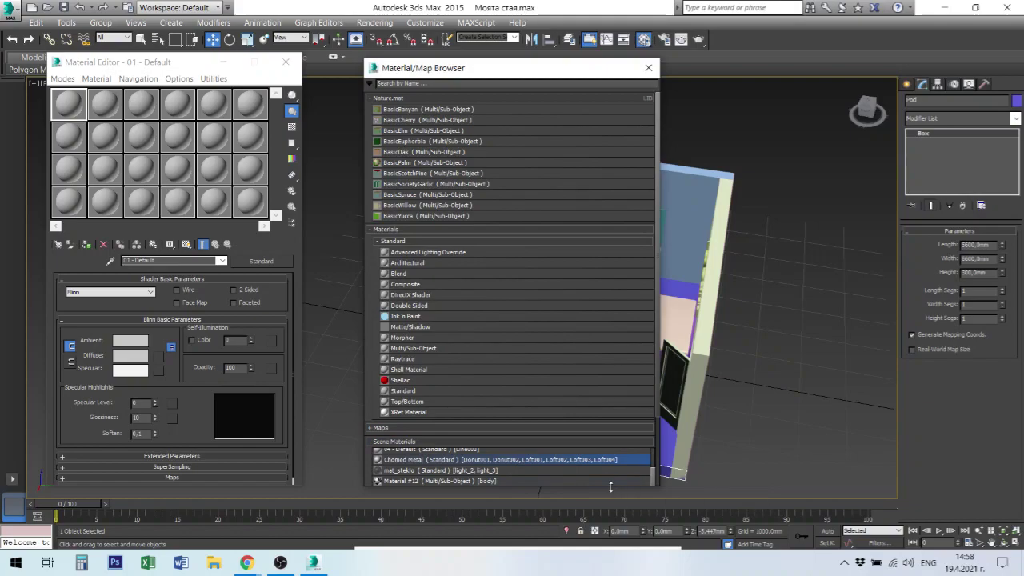
drag(610, 485, 576, 528)
scroll(496, 481, down, 1)
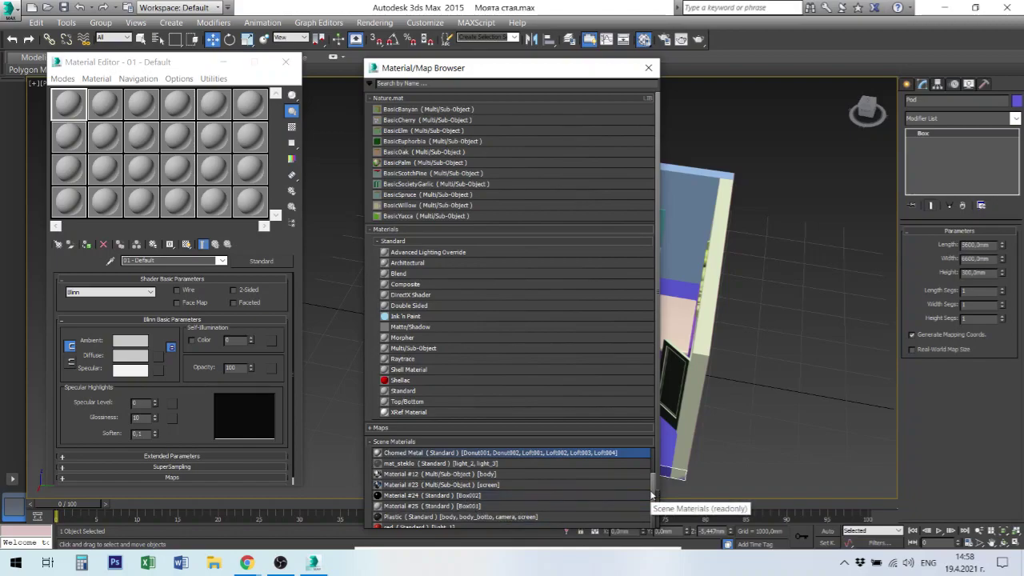
drag(531, 73, 537, 17)
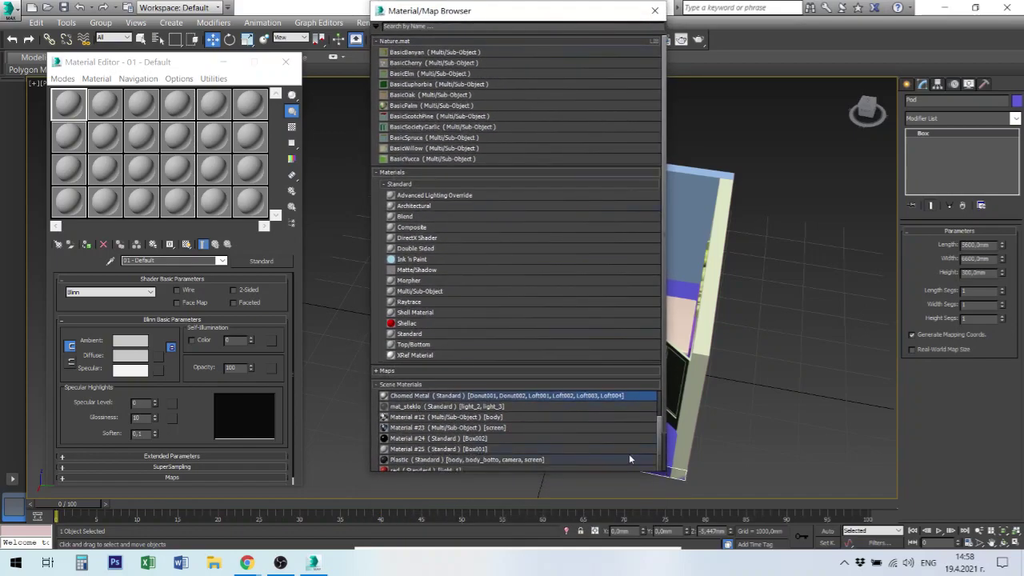
drag(628, 472, 617, 513)
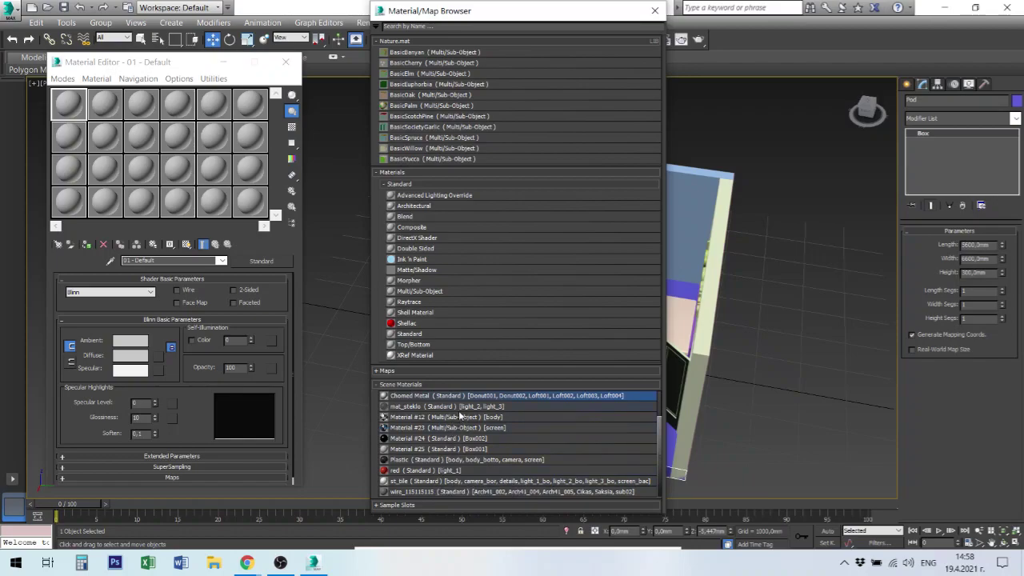
click(104, 97)
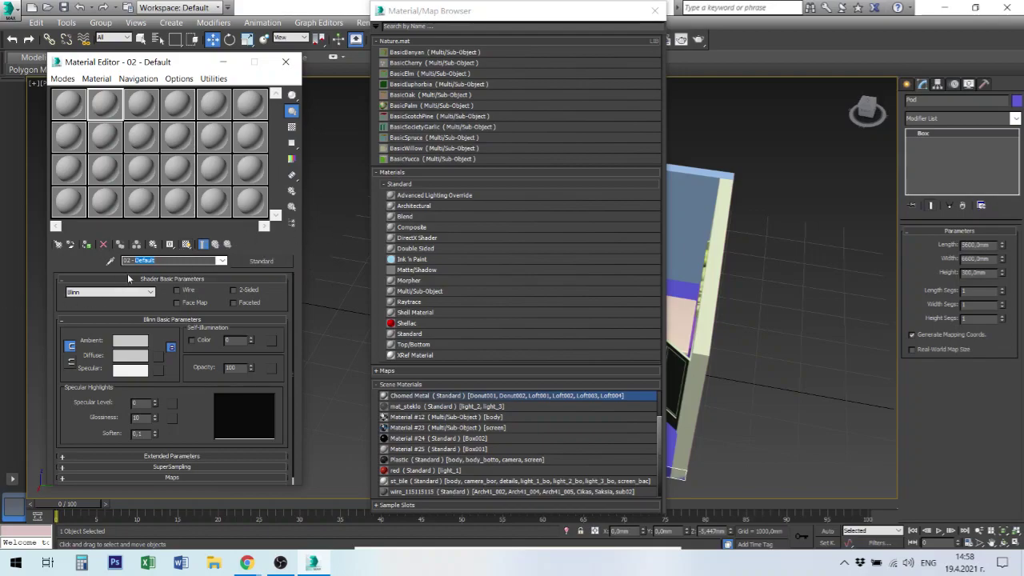
Rename the new material to Wood_Flor
click(163, 260)
key(BackSpace)
key(BackSpace)
text(_D)
text(r)
key(Return)
Use Wood_Flor.png as the diffuse bitmap and assign the material to the floor
click(171, 478)
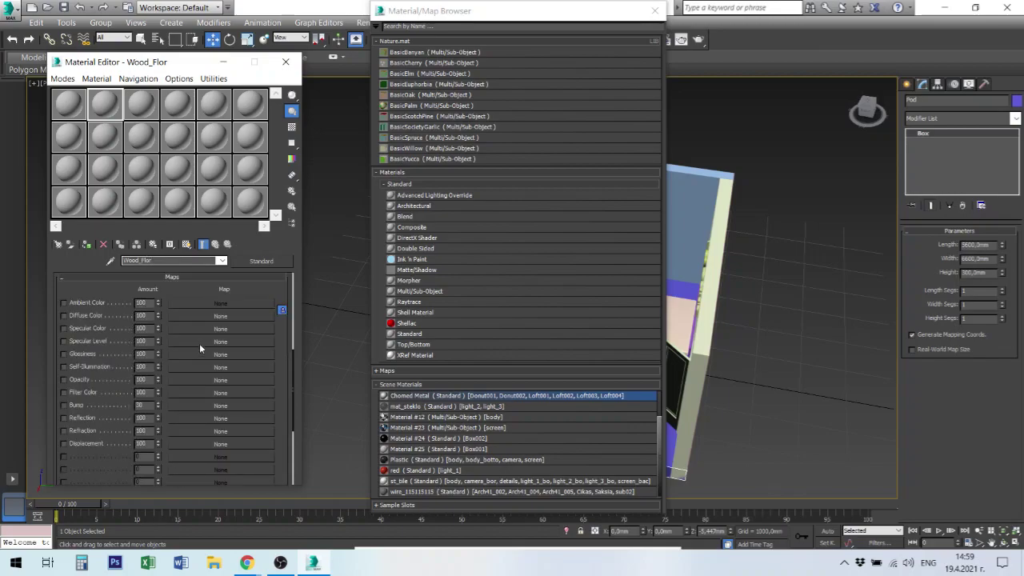
click(208, 315)
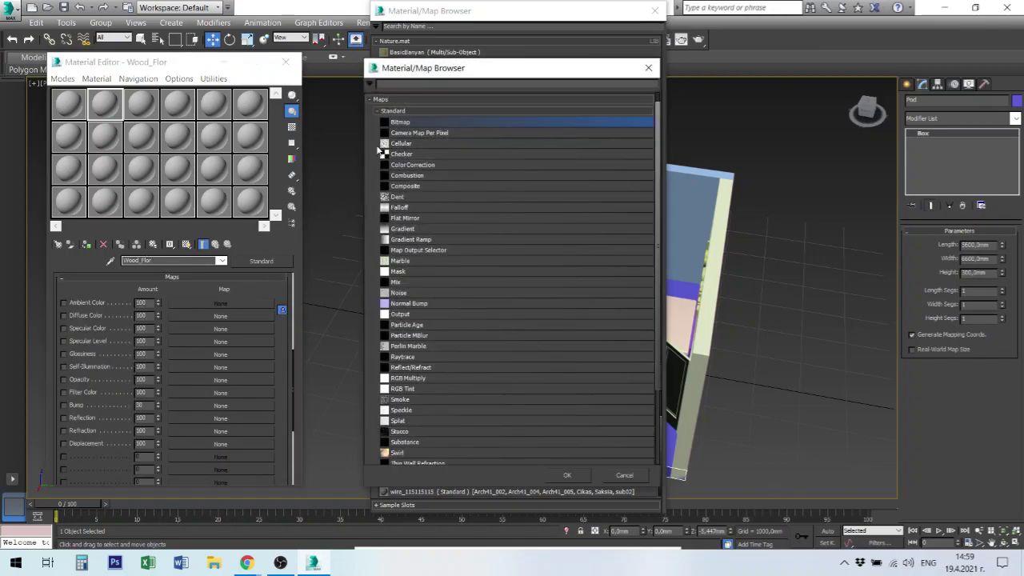
double_click(400, 121)
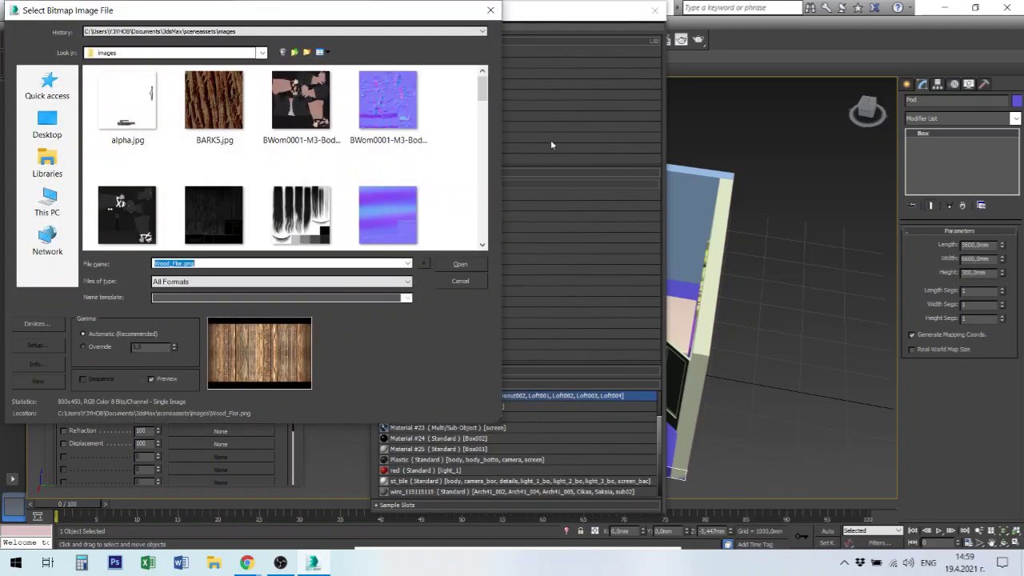
drag(481, 86, 502, 228)
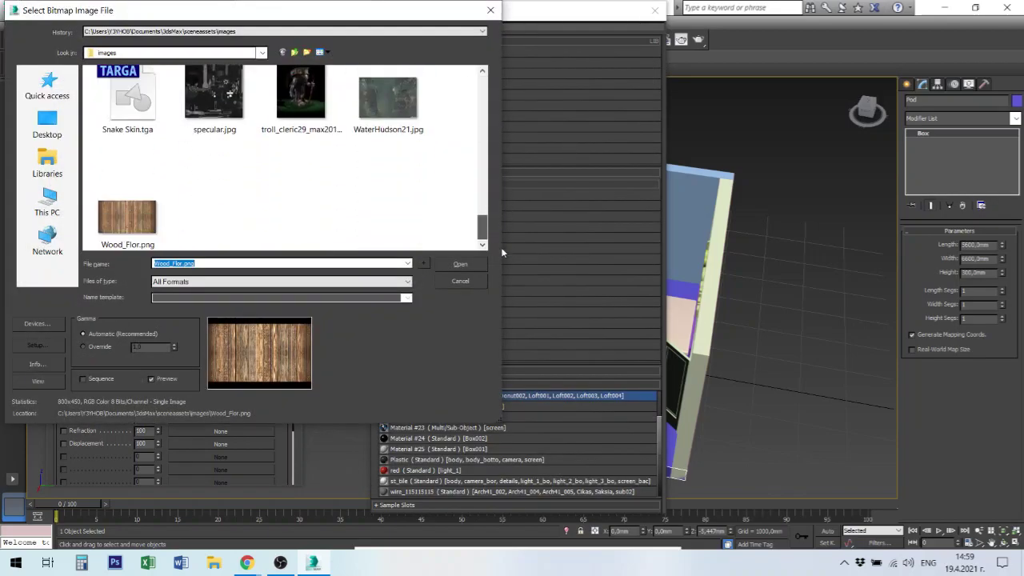
double_click(126, 219)
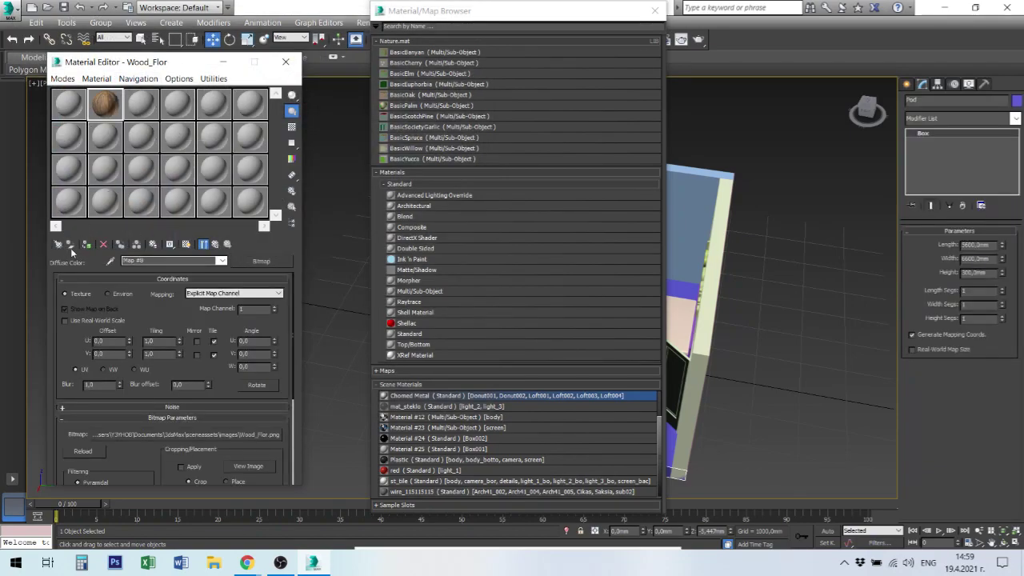
click(88, 245)
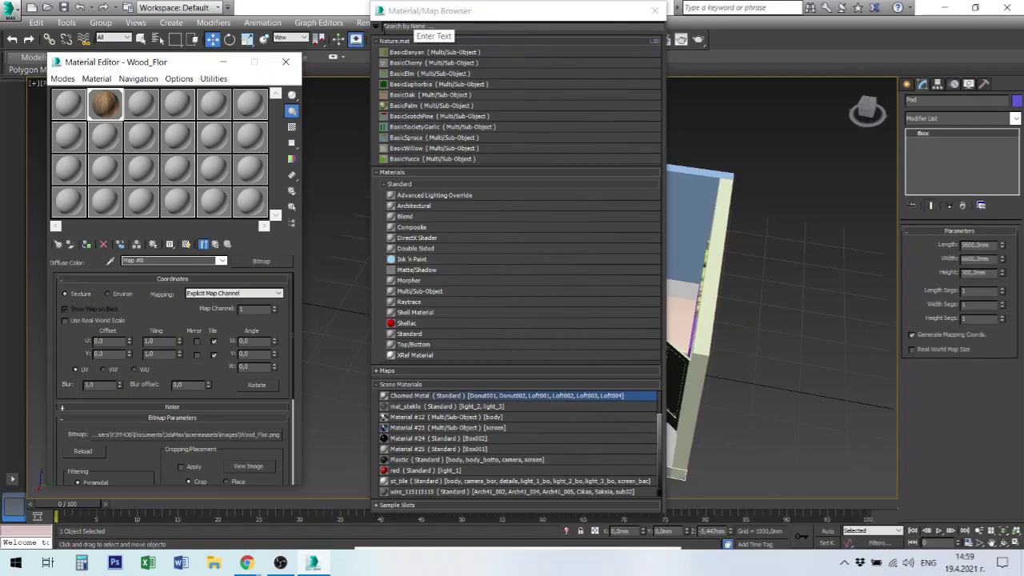
Close the material browser, orbit toward the magenta wall, and open Render Setup
click(381, 38)
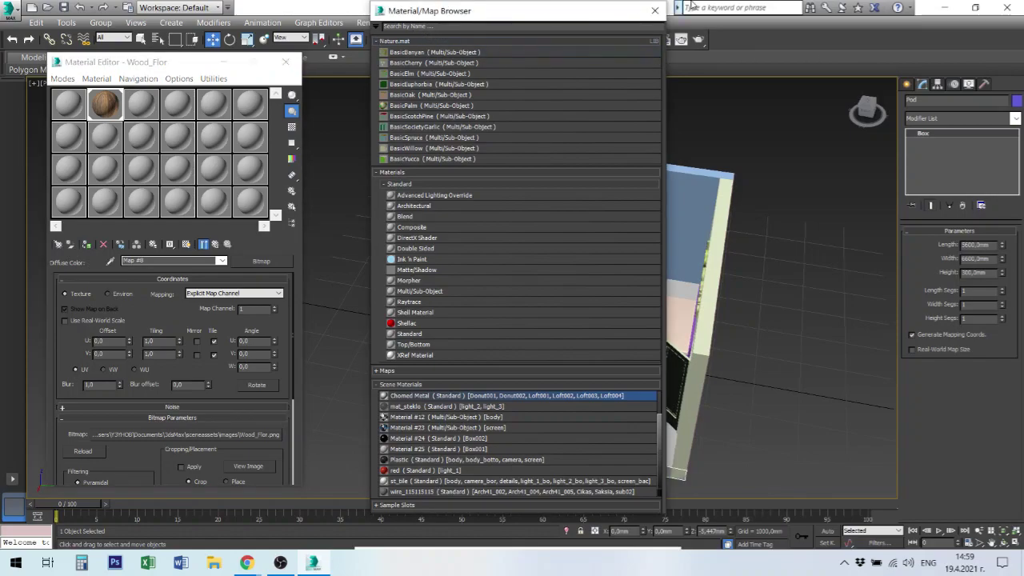
click(655, 10)
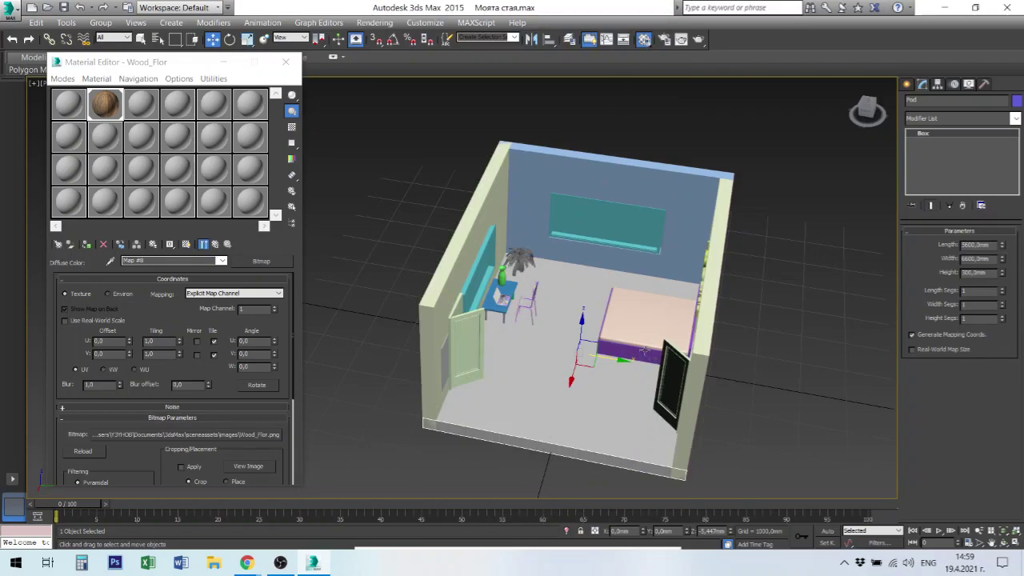
alt+middle_drag(689, 371, 538, 323)
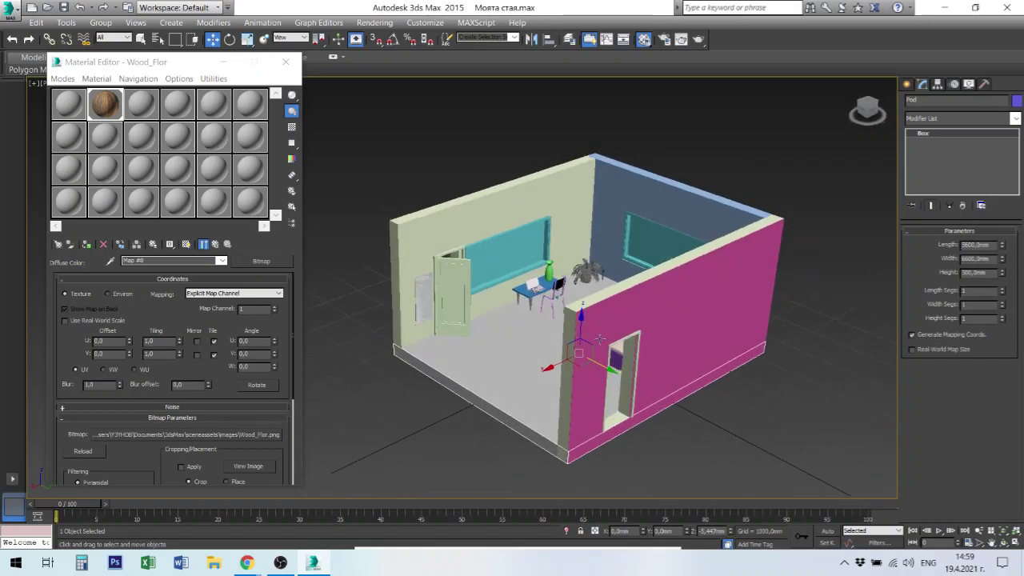
mouse_move(867, 112)
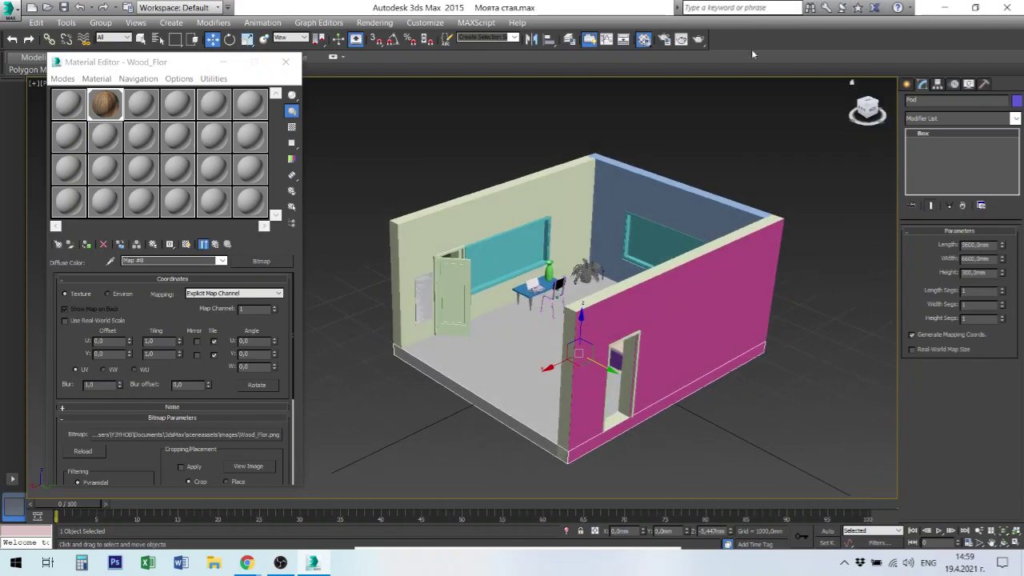
click(663, 39)
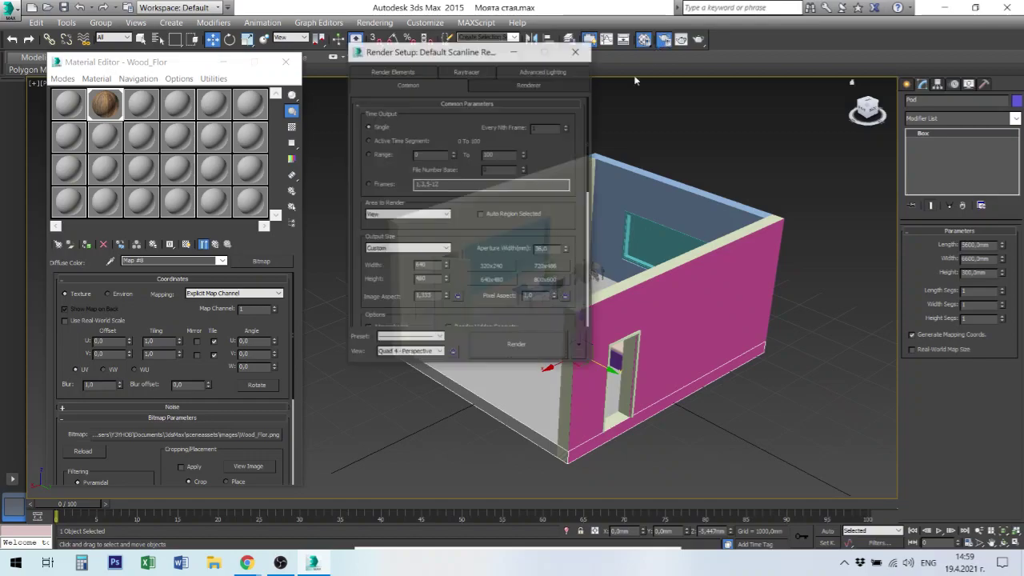
Set the render output size to the HDTV (video) preset at 1280x720
click(401, 249)
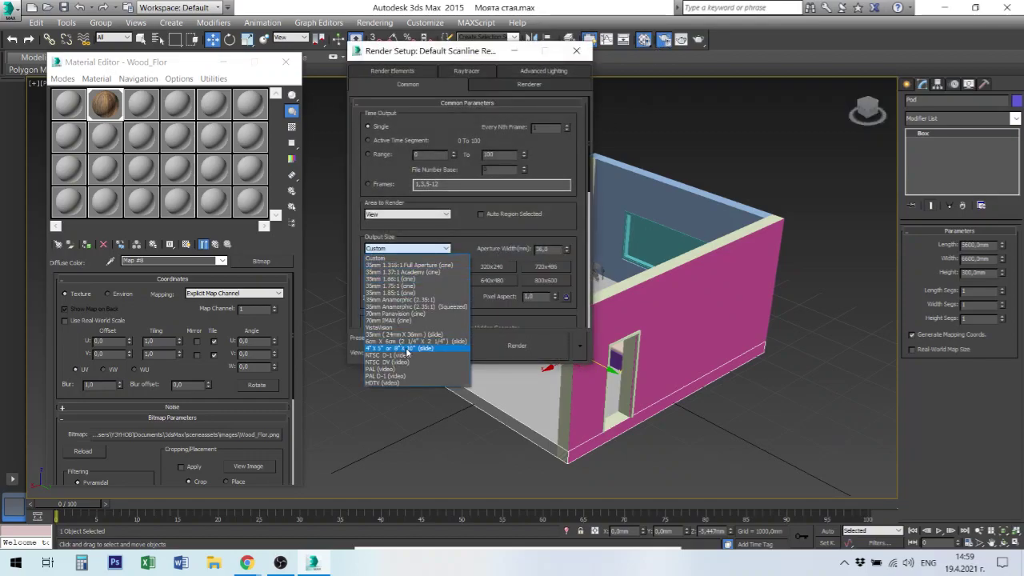
click(398, 383)
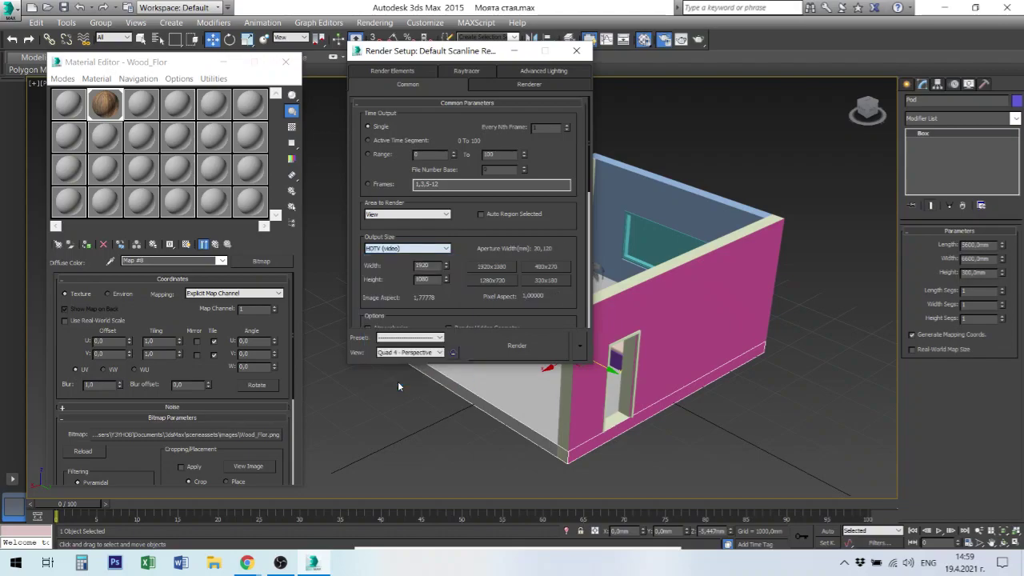
click(485, 280)
Render the perspective view past the missing map warnings, then close the image
click(505, 335)
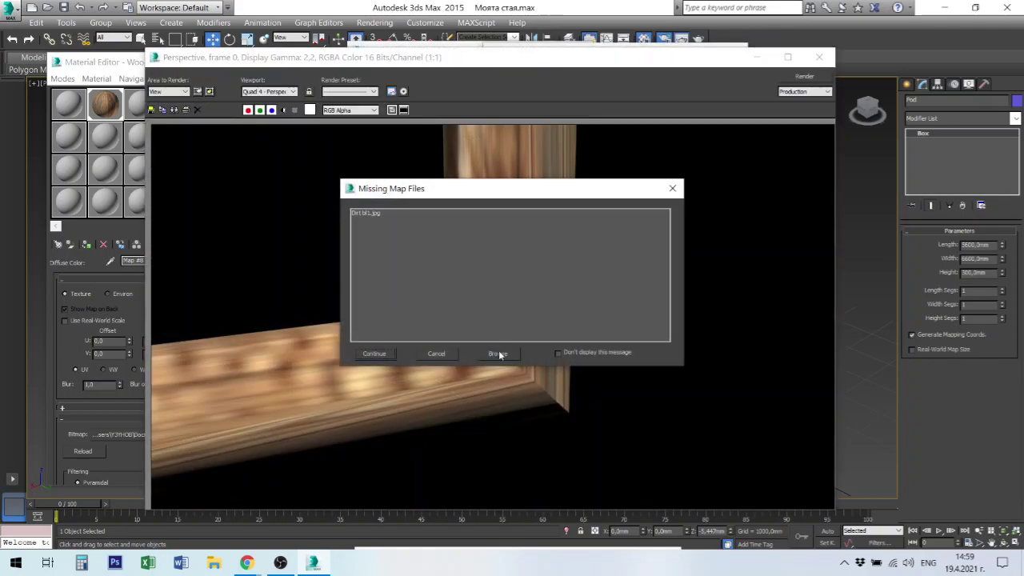
click(383, 353)
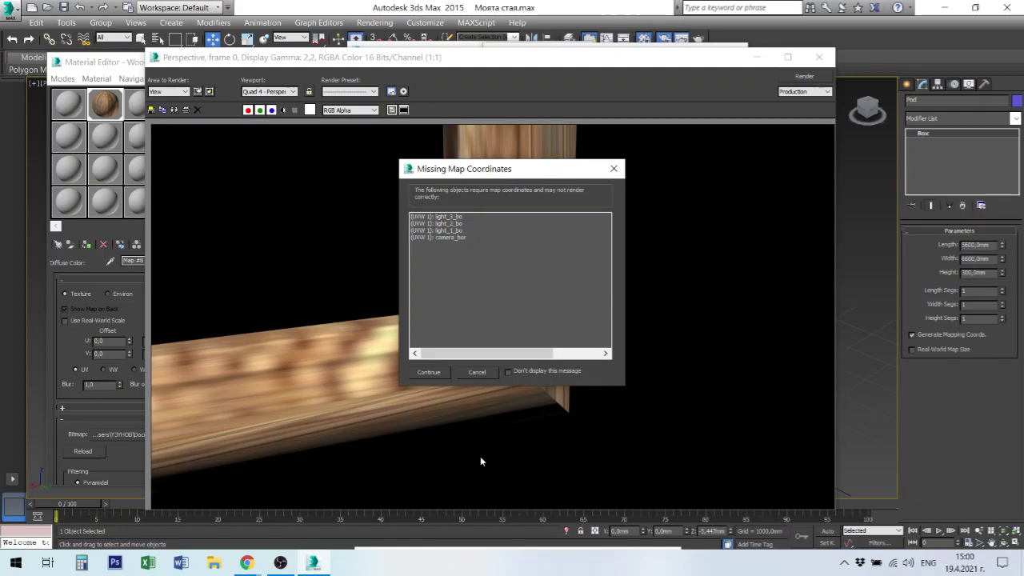
click(429, 372)
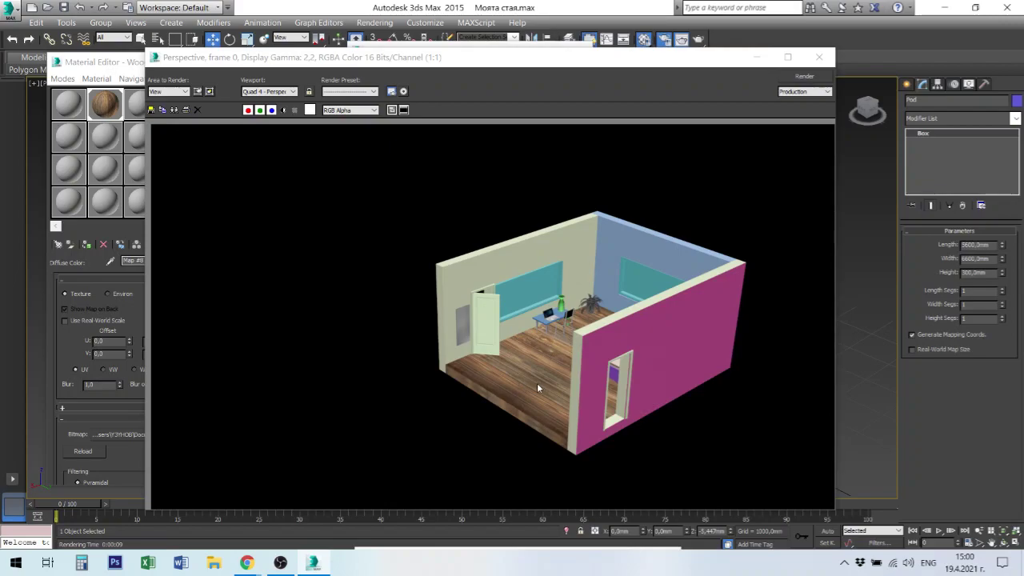
click(828, 61)
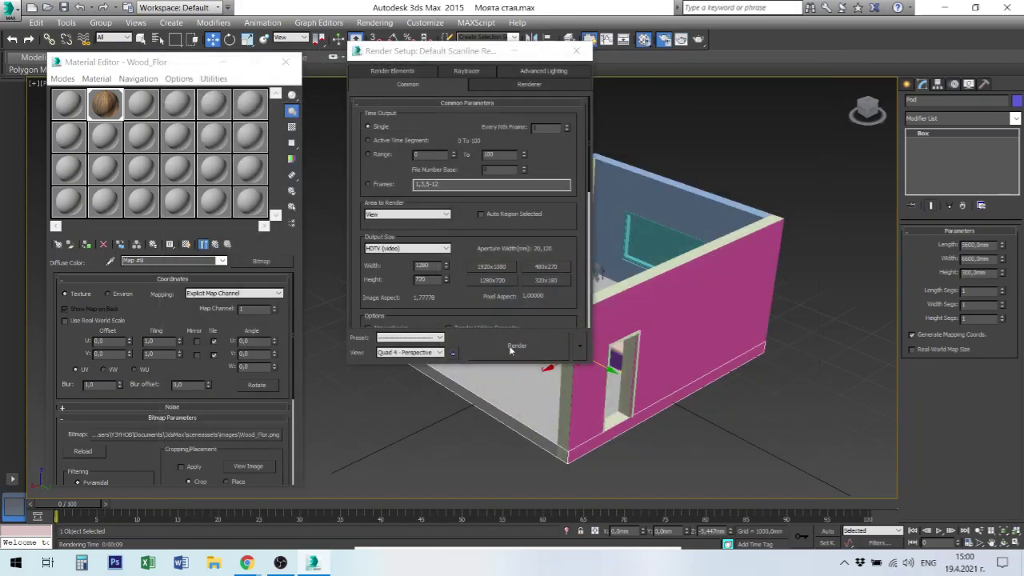
Close Render Setup and the Material Editor, bringing the door into view
click(576, 54)
scroll(528, 308, up, 4)
scroll(528, 310, up, 2)
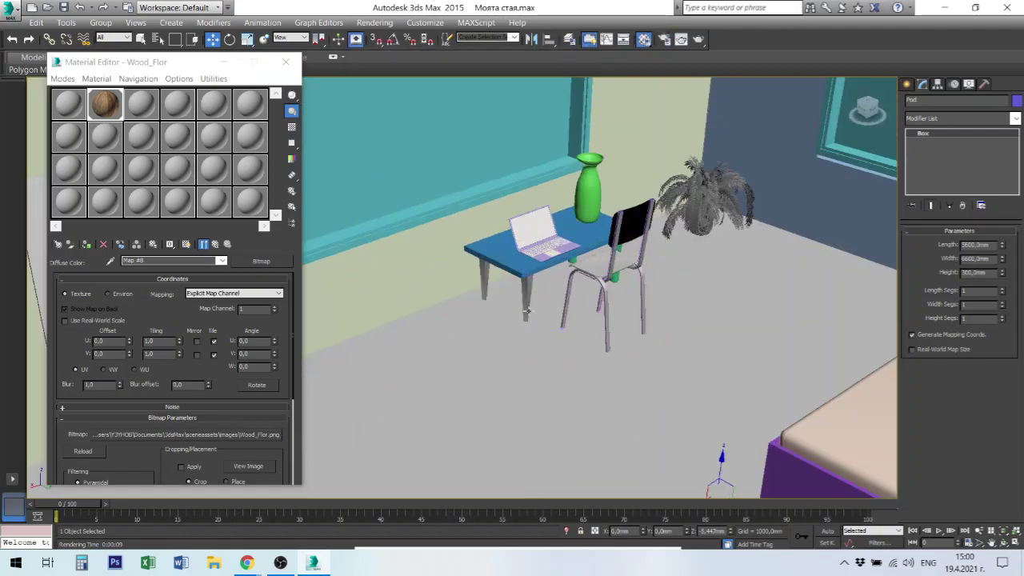
middle_drag(527, 310, 643, 305)
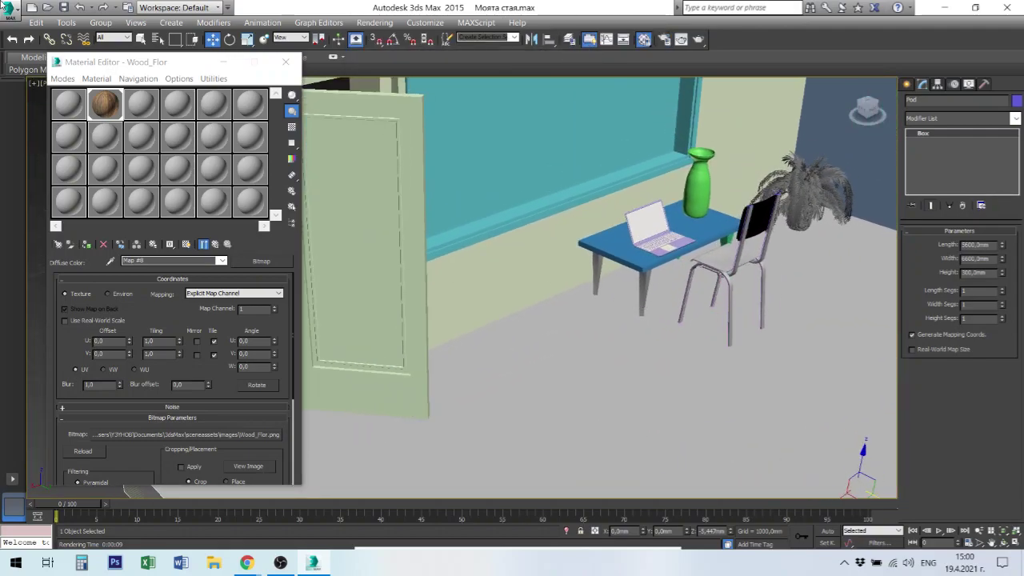
click(286, 62)
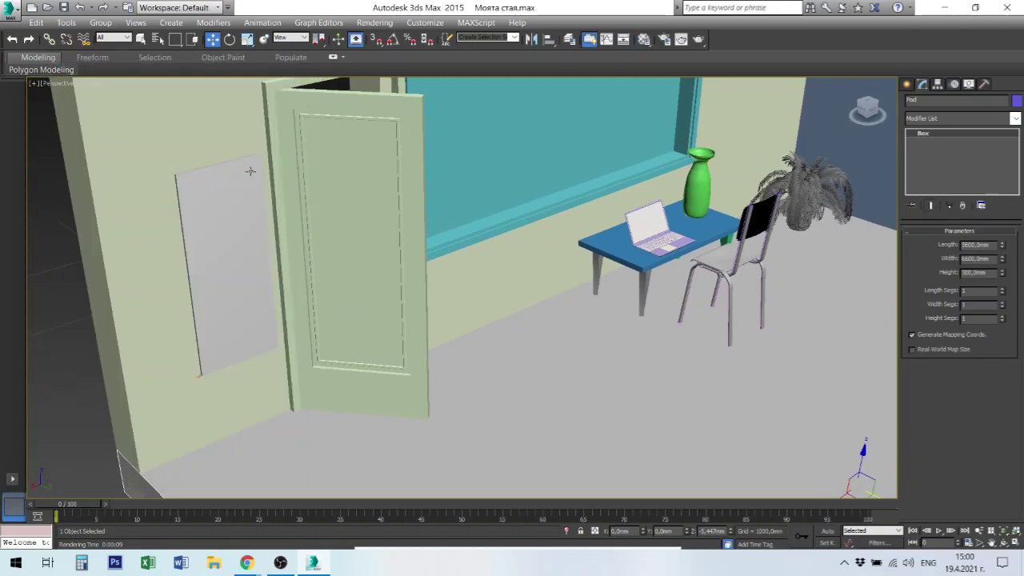
Set the door's opening angle to 10 degrees
click(415, 300)
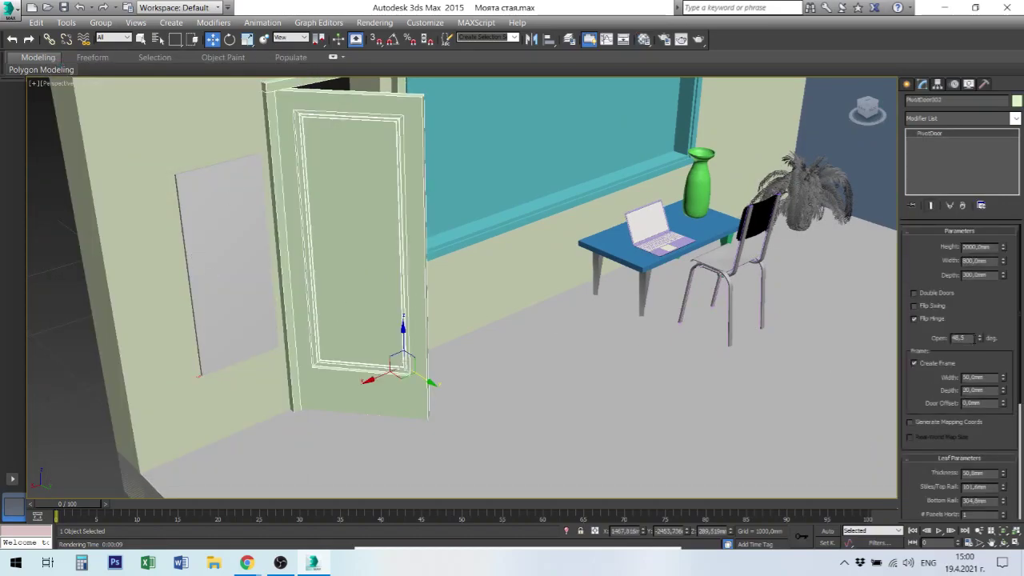
text(0)
key(Return)
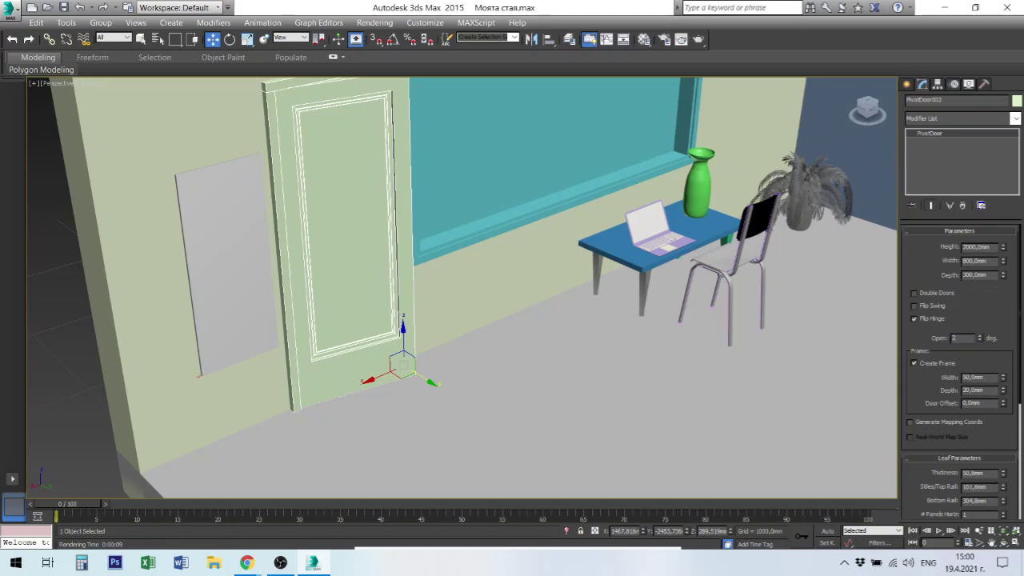
key(Return)
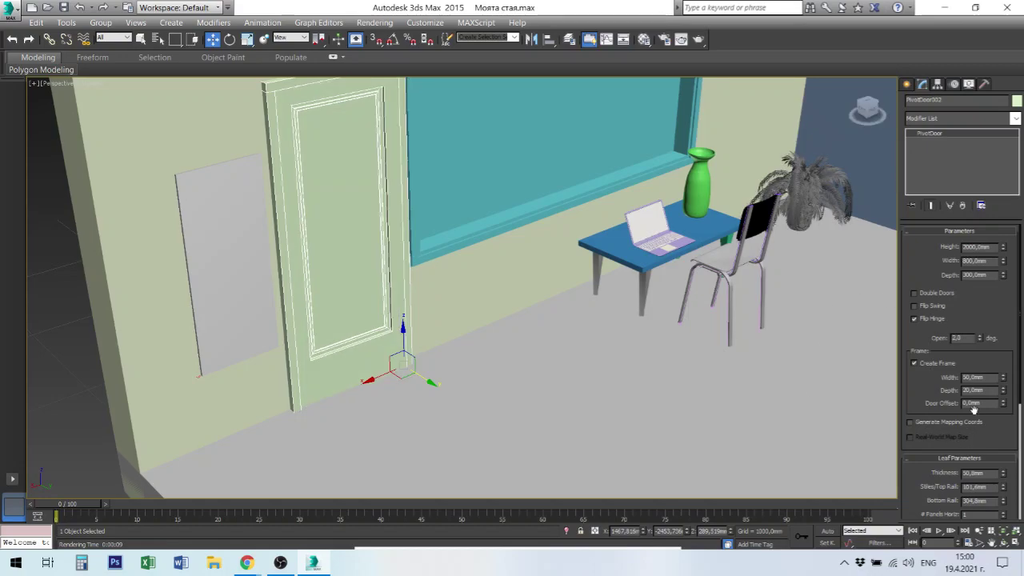
double_click(957, 338)
text(12)
key(Return)
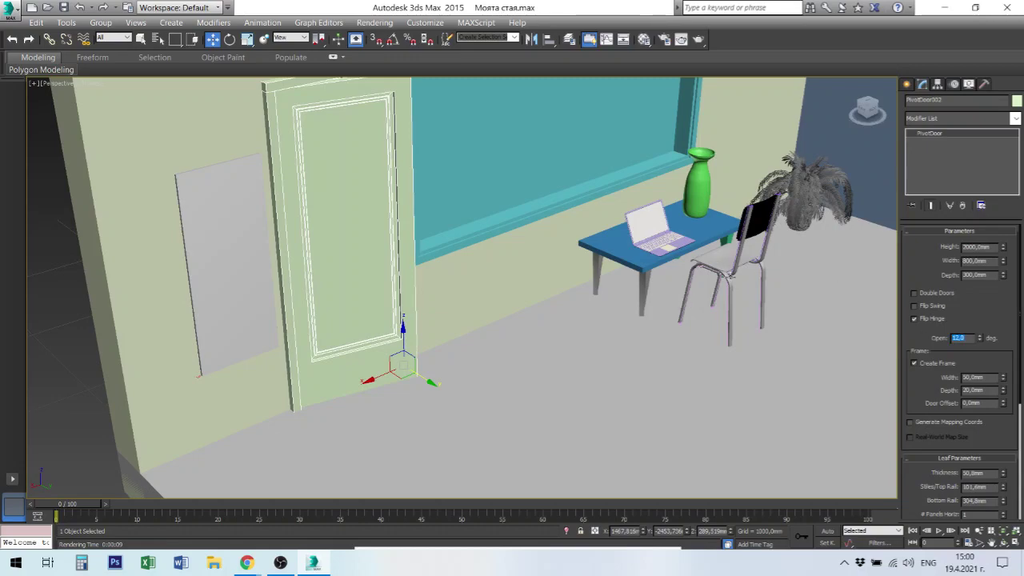
Clone the chair as Stol001 and place it in front of the door
right_click(724, 272)
click(715, 266)
click(715, 264)
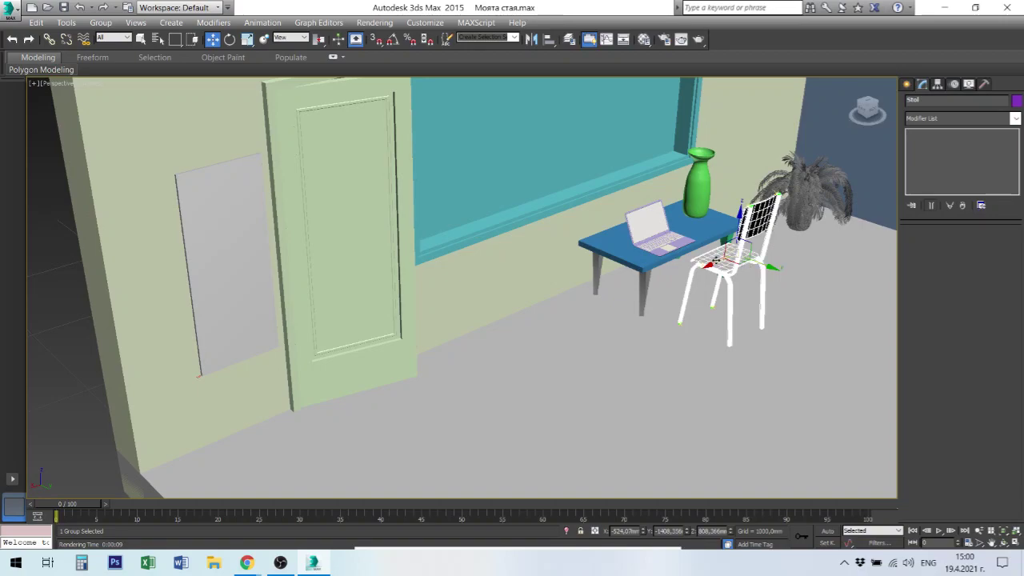
shift+drag(716, 262, 460, 352)
shift+drag(397, 392, 412, 385)
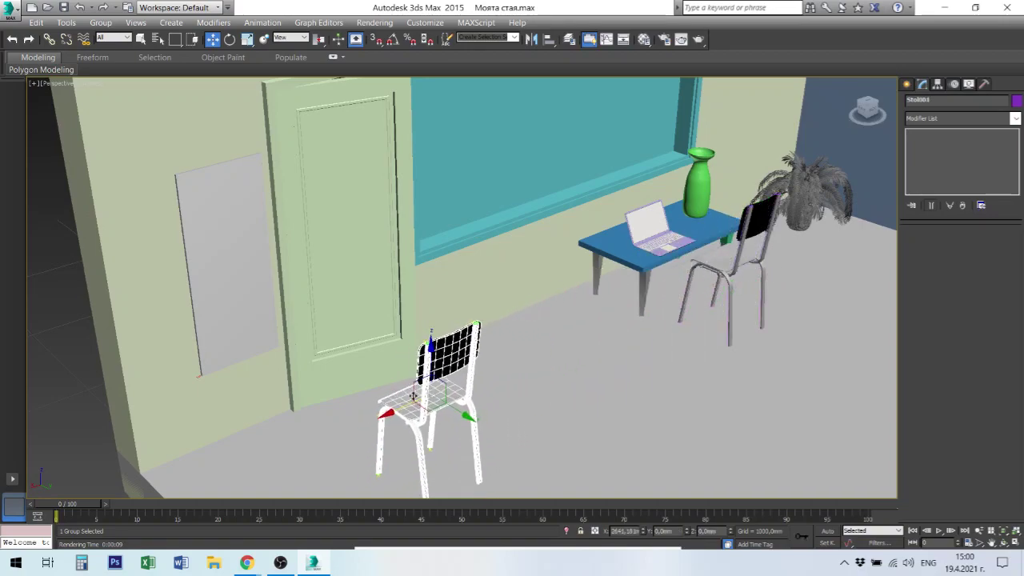
click(513, 335)
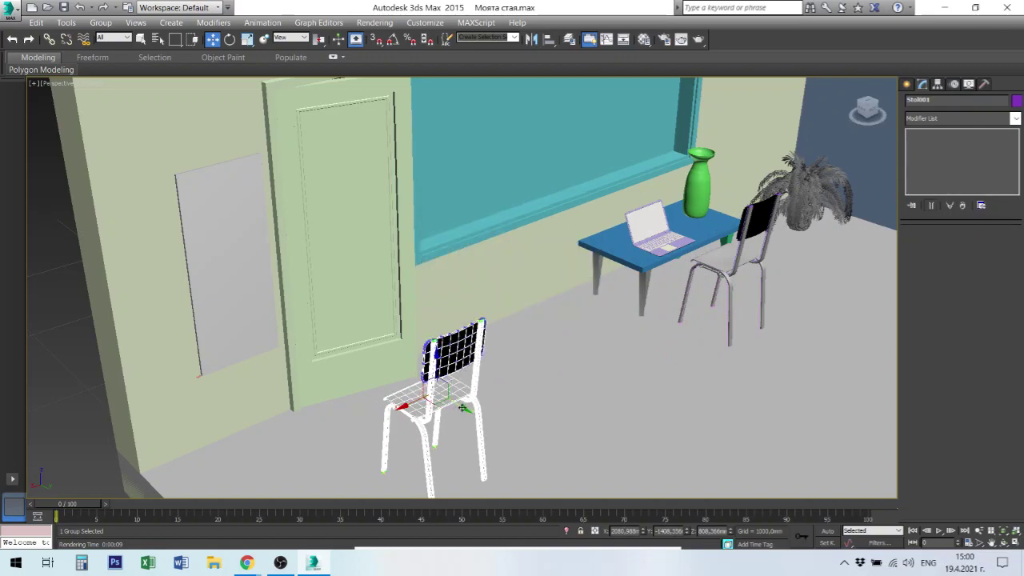
drag(463, 408, 462, 409)
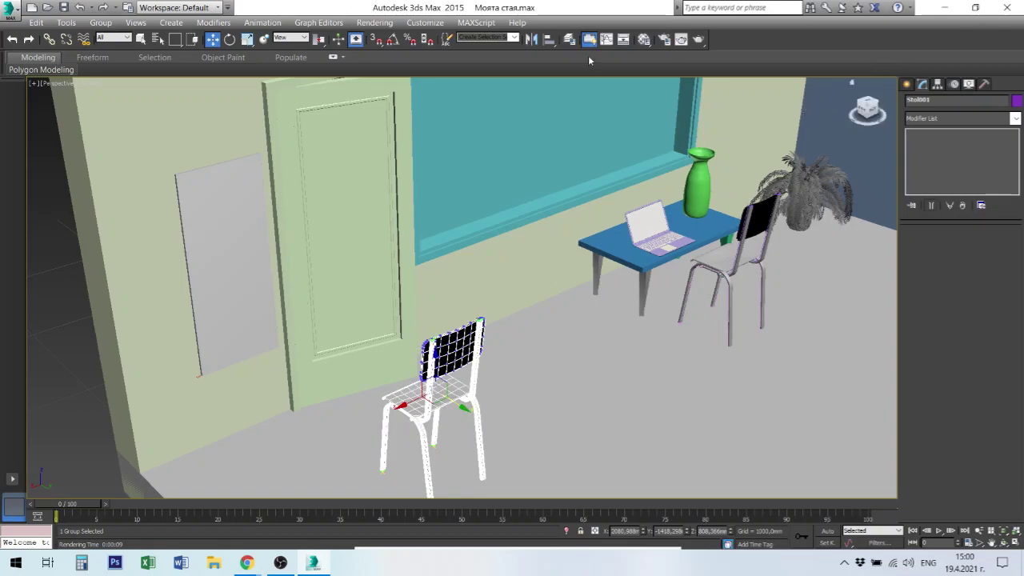
click(698, 39)
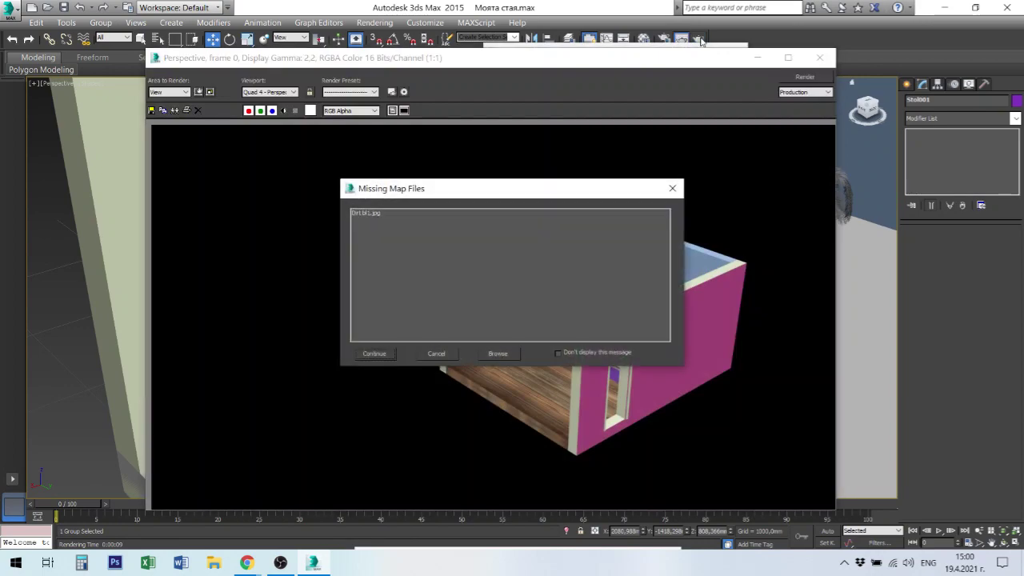
click(559, 352)
click(375, 353)
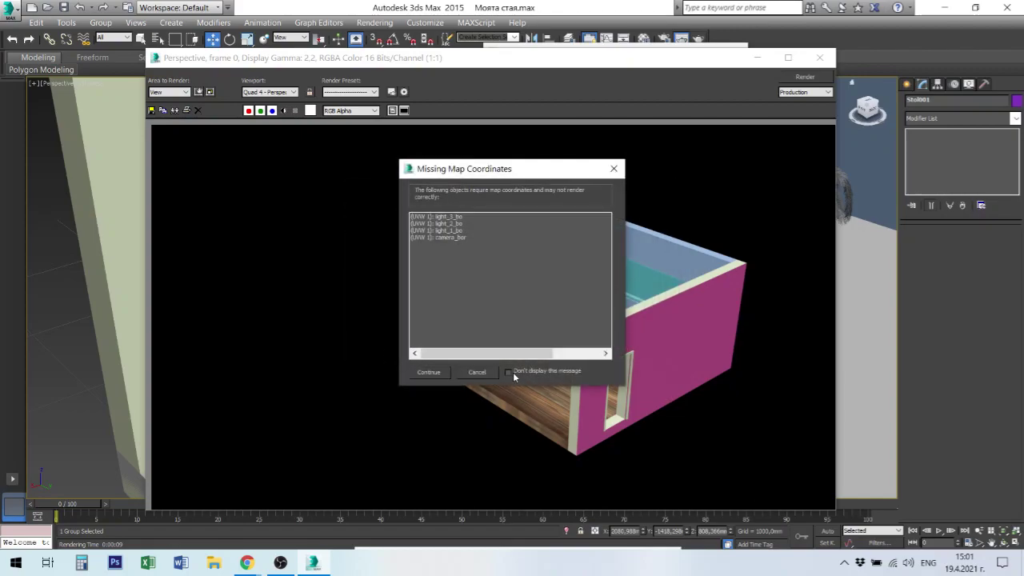
click(429, 372)
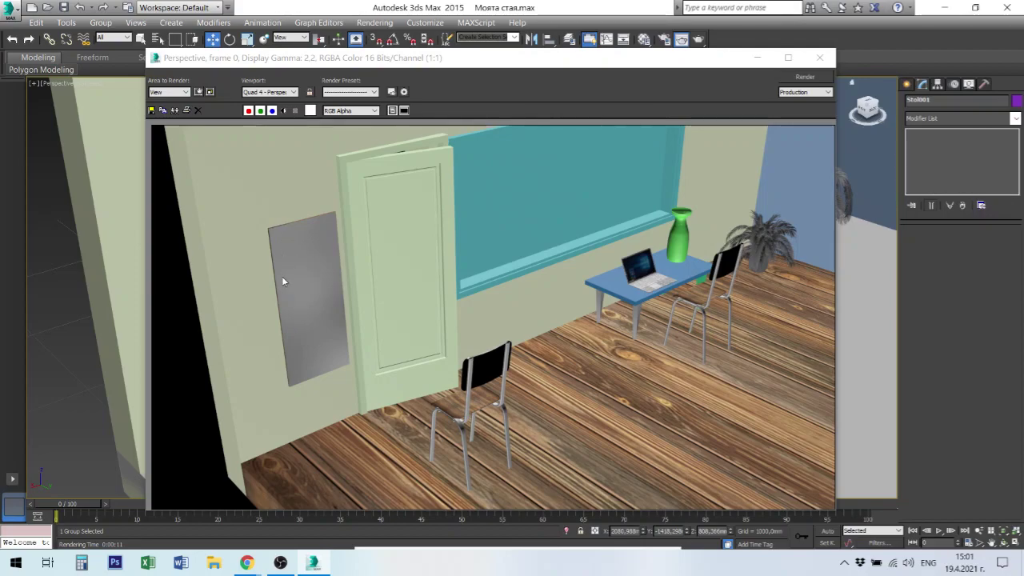
click(827, 62)
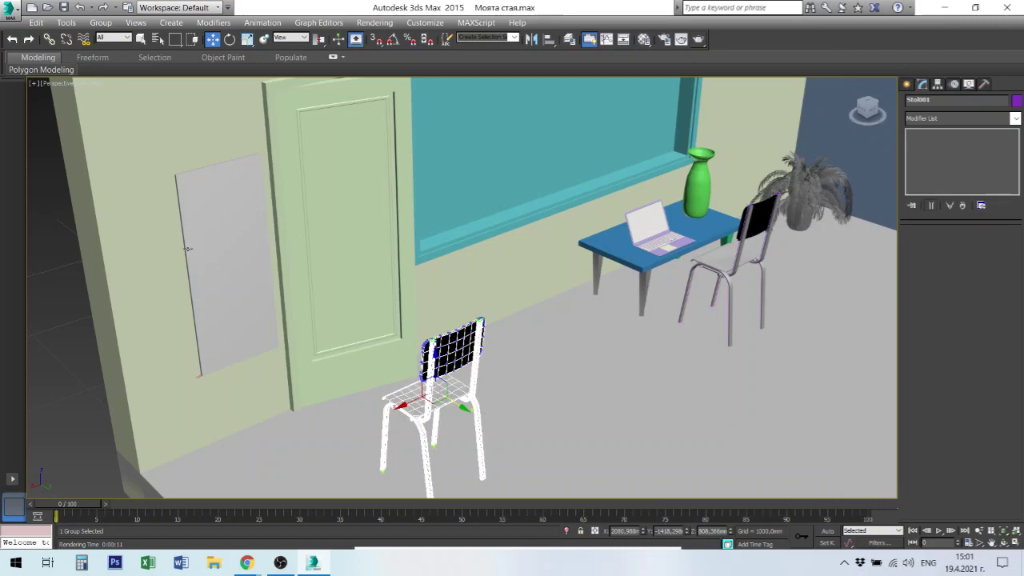
Rotate the wall mirror -180 degrees around Z, then deselect it
click(206, 242)
right_click(213, 241)
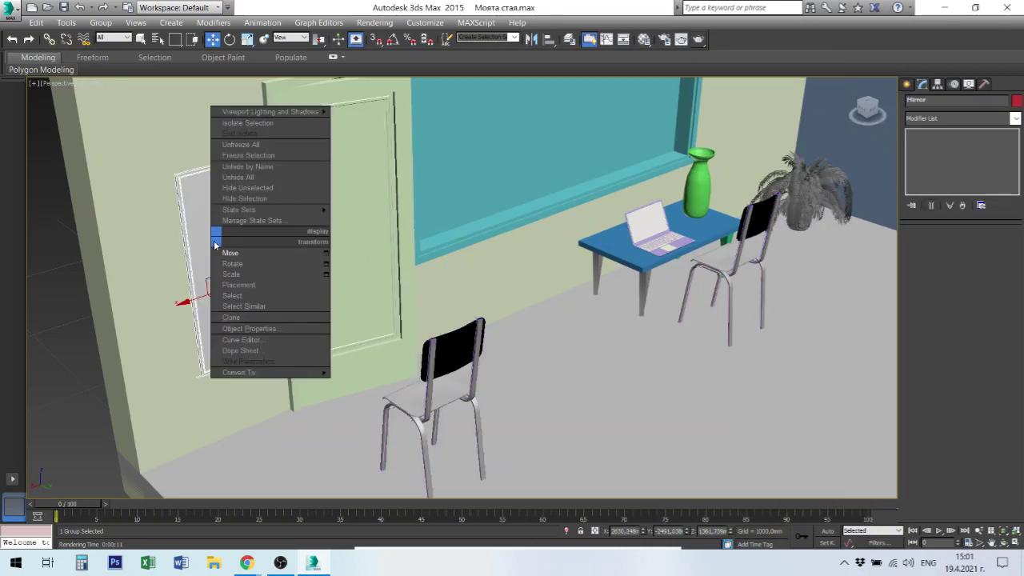
click(242, 265)
key(e)
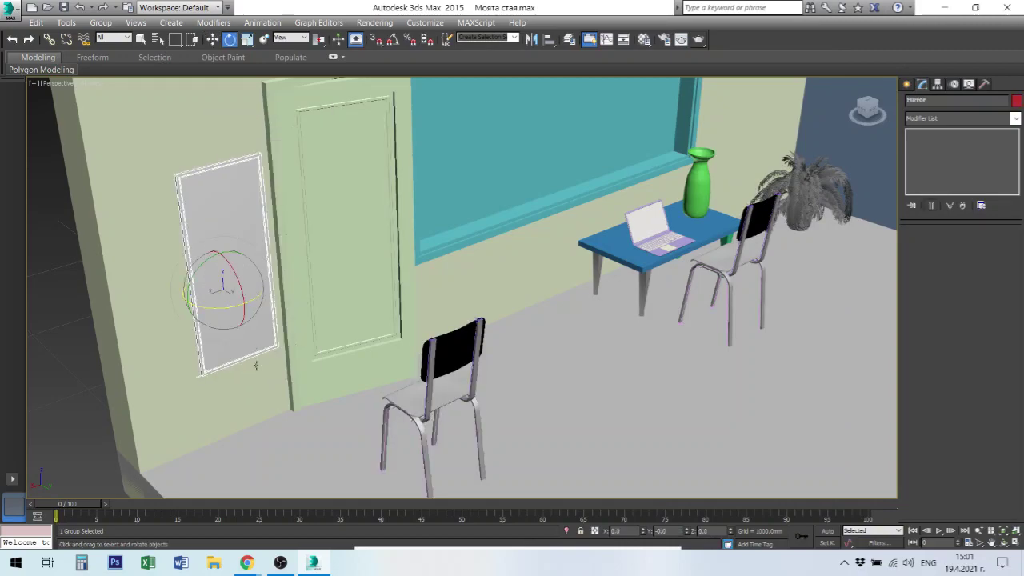
click(703, 531)
text(-180)
key(Return)
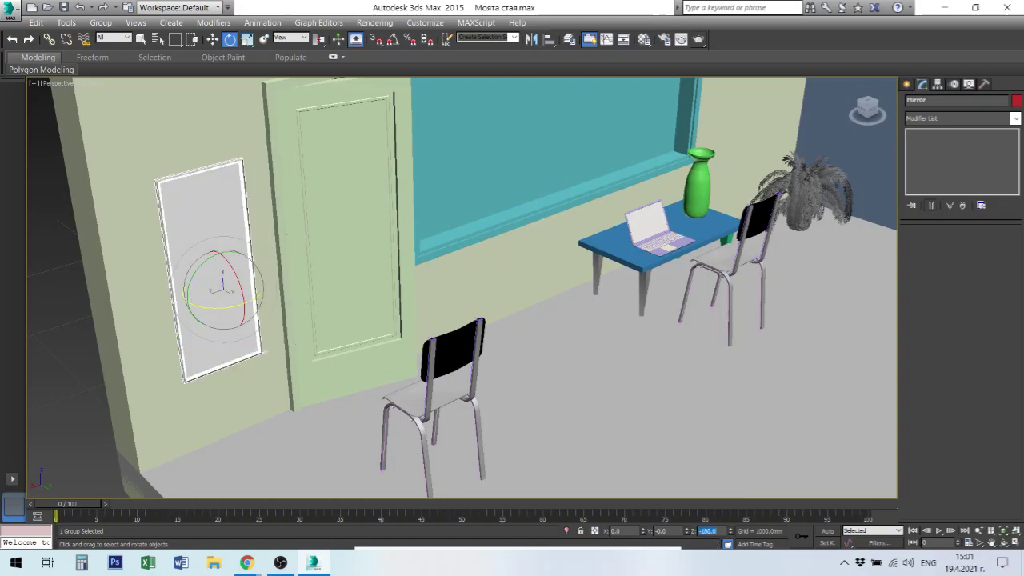
click(72, 299)
Frame the mirror and door, render the view, and close the rendered image
scroll(187, 234, up, 3)
scroll(190, 236, up, 2)
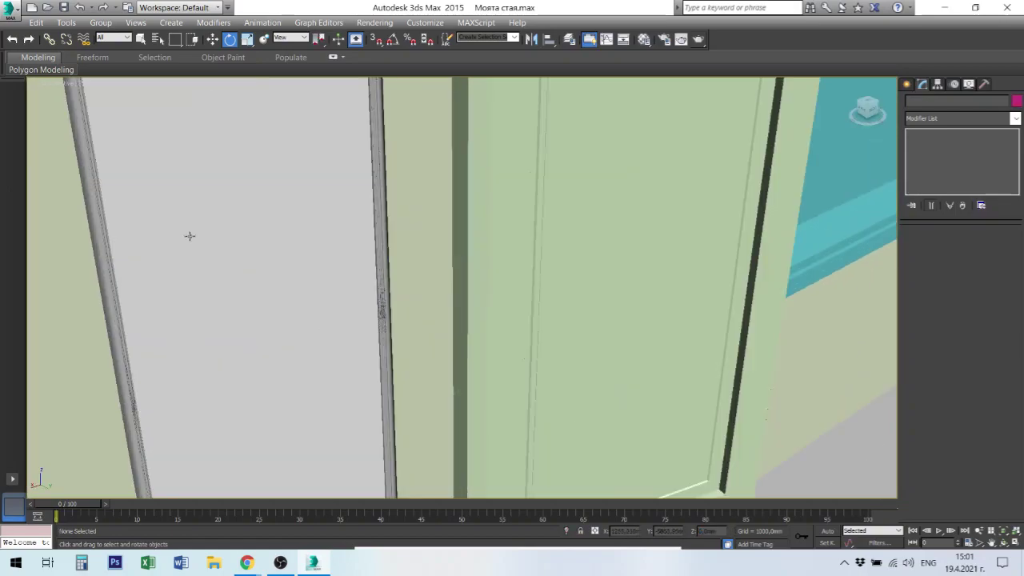
scroll(315, 304, down, 5)
mouse_move(334, 301)
middle_down()
mouse_move(285, 228)
mouse_move(280, 236)
mouse_move(305, 244)
middle_up()
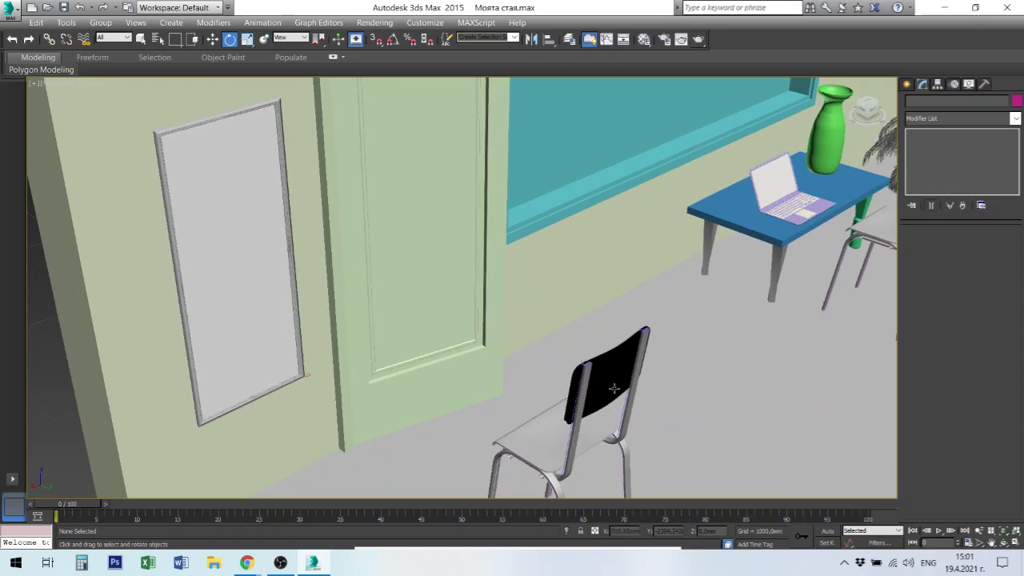
click(698, 39)
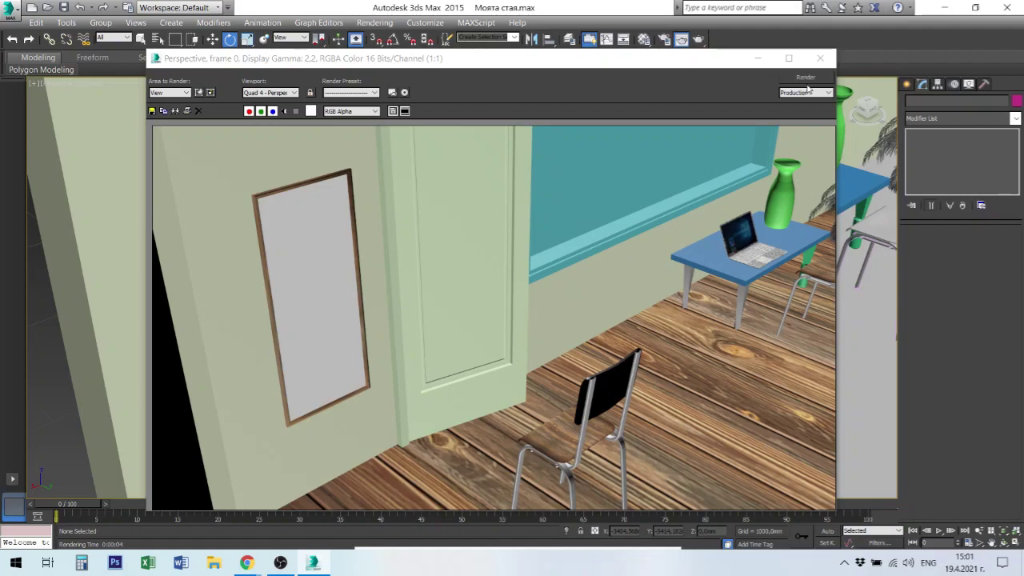
click(820, 57)
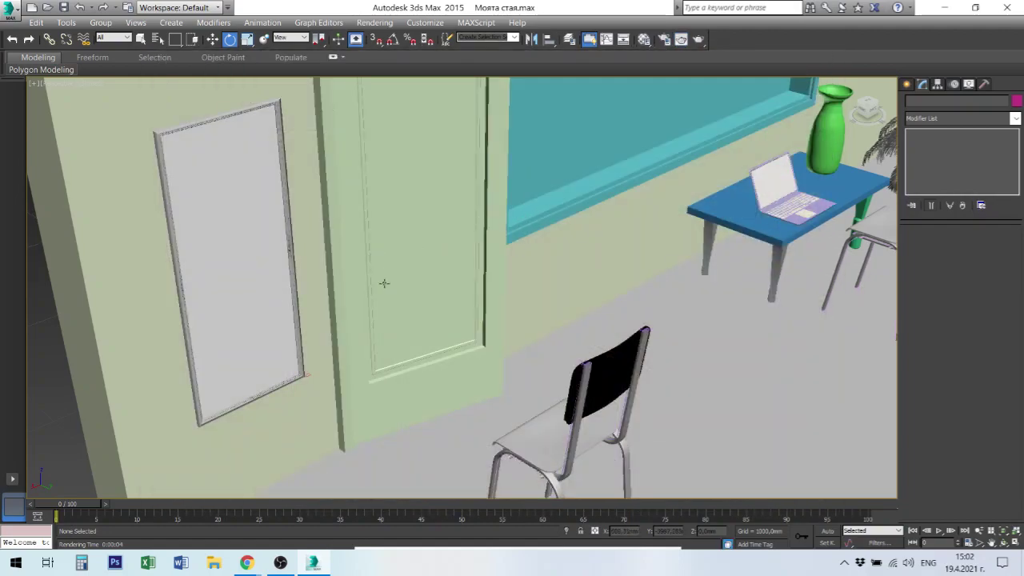
Shift the mirror slightly along the wall and render the view again
mouse_move(354, 291)
alt+middle_down()
mouse_move(365, 318)
mouse_move(353, 263)
alt+middle_up()
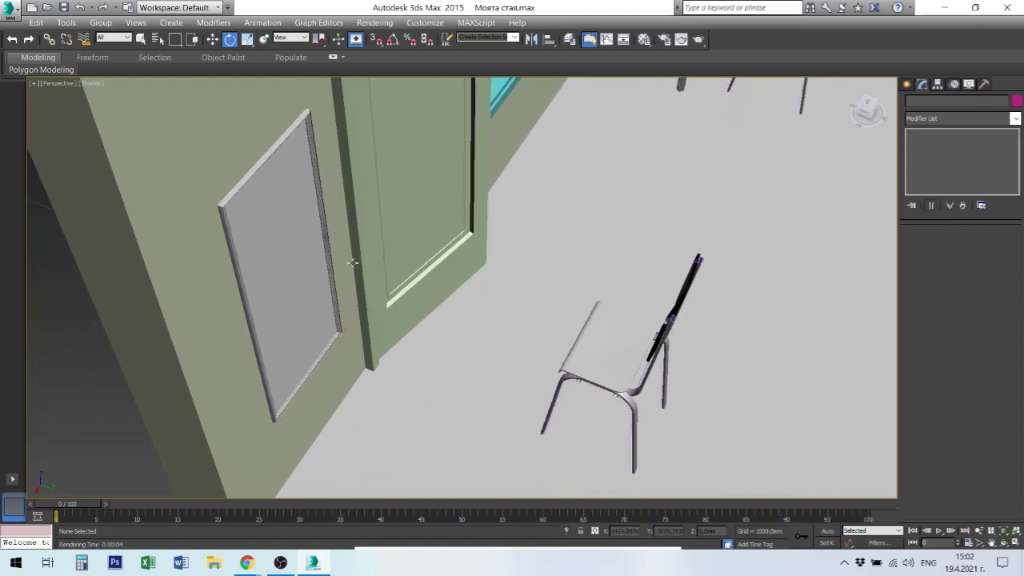
click(314, 284)
right_click(319, 290)
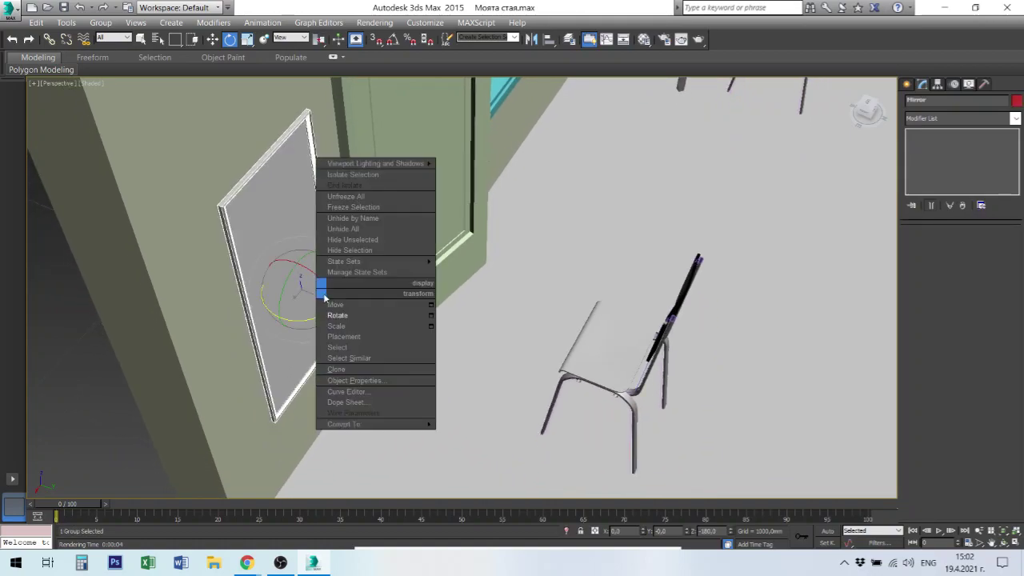
click(335, 305)
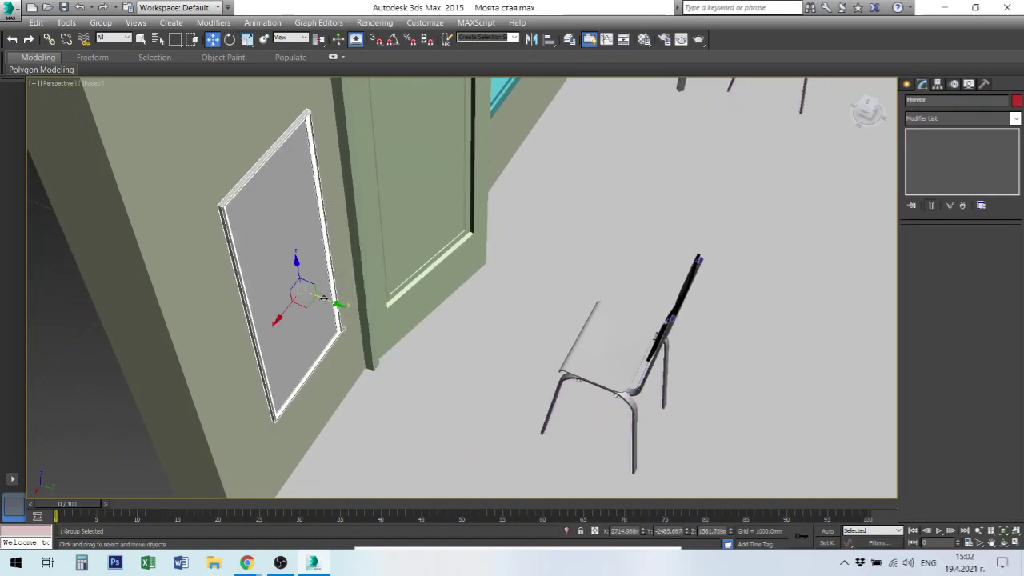
drag(323, 298, 326, 300)
mouse_move(260, 309)
alt+middle_down()
mouse_move(317, 262)
mouse_move(288, 261)
mouse_move(285, 280)
alt+middle_up()
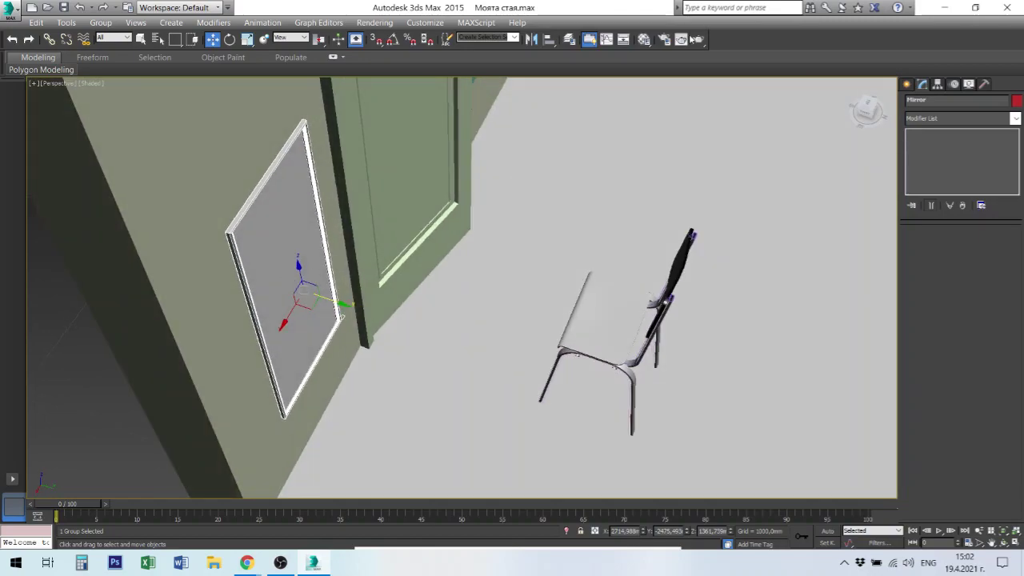
click(695, 39)
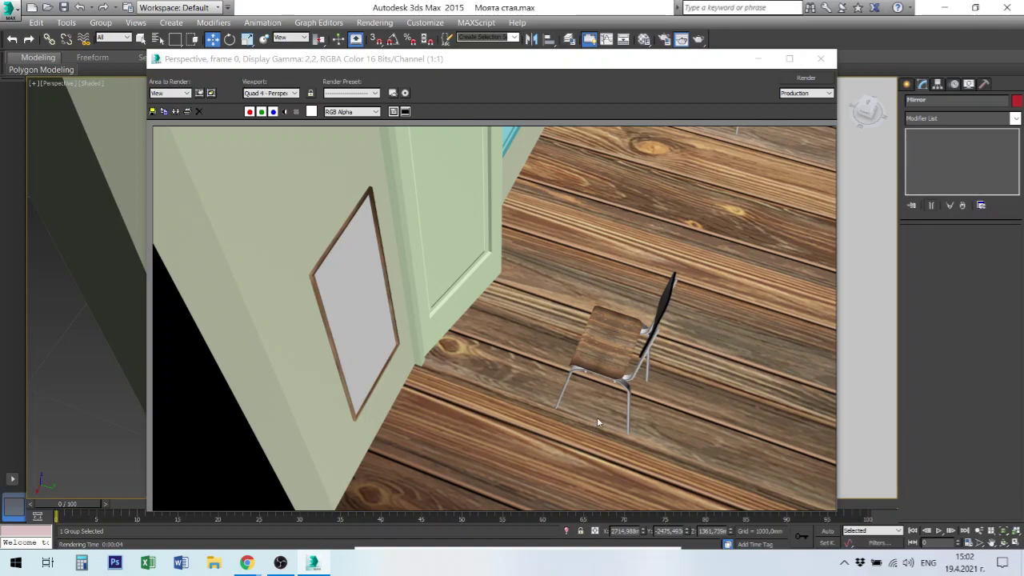
Close the rendered image and select the floor box
scroll(604, 411, down, 3)
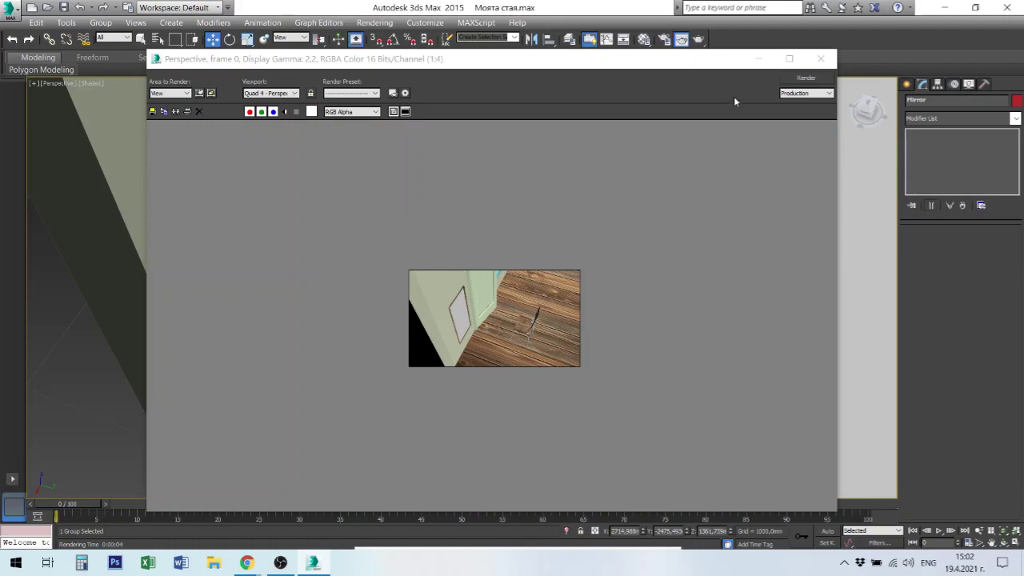
click(820, 59)
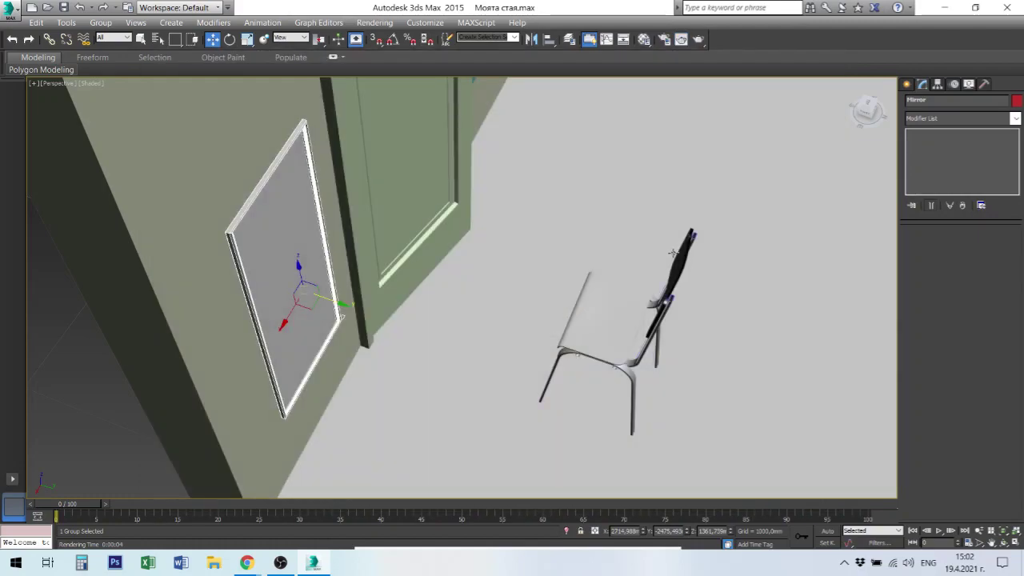
scroll(674, 250, up, 3)
click(649, 280)
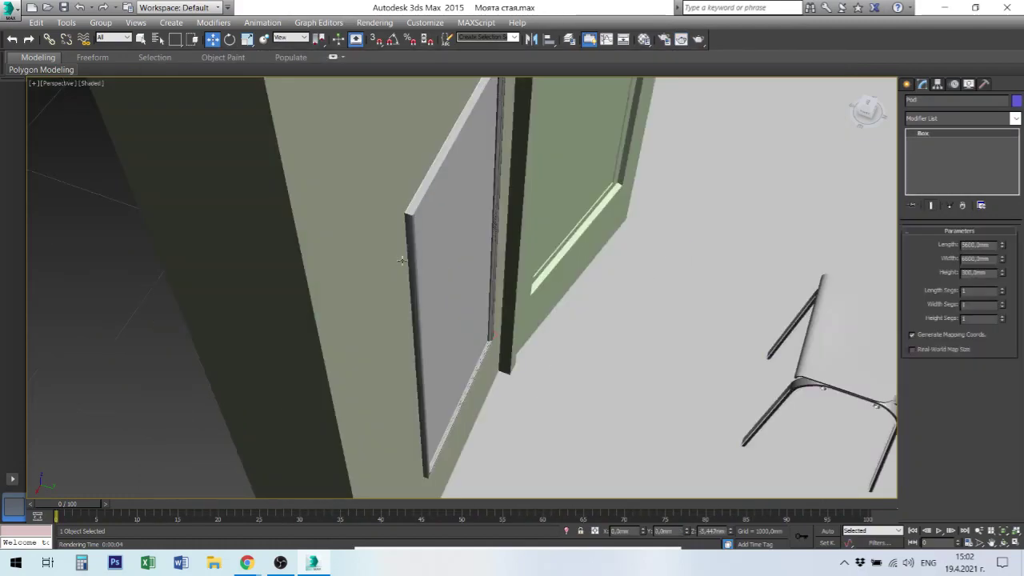
Frame the whole mirror, select the mirror group, and orbit around it
scroll(439, 258, down, 2)
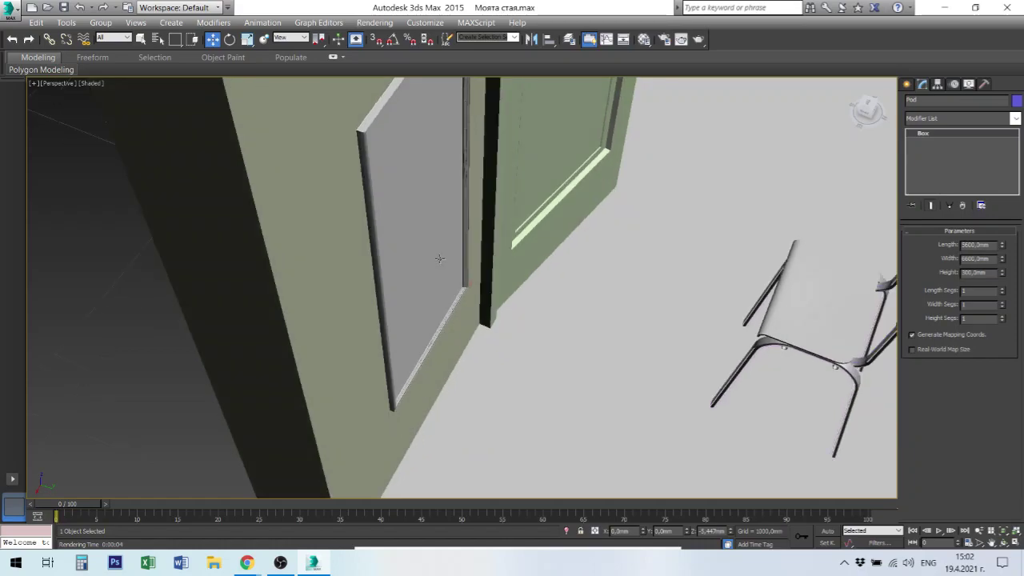
scroll(432, 258, down, 2)
scroll(429, 259, down, 1)
middle_drag(430, 214, 392, 324)
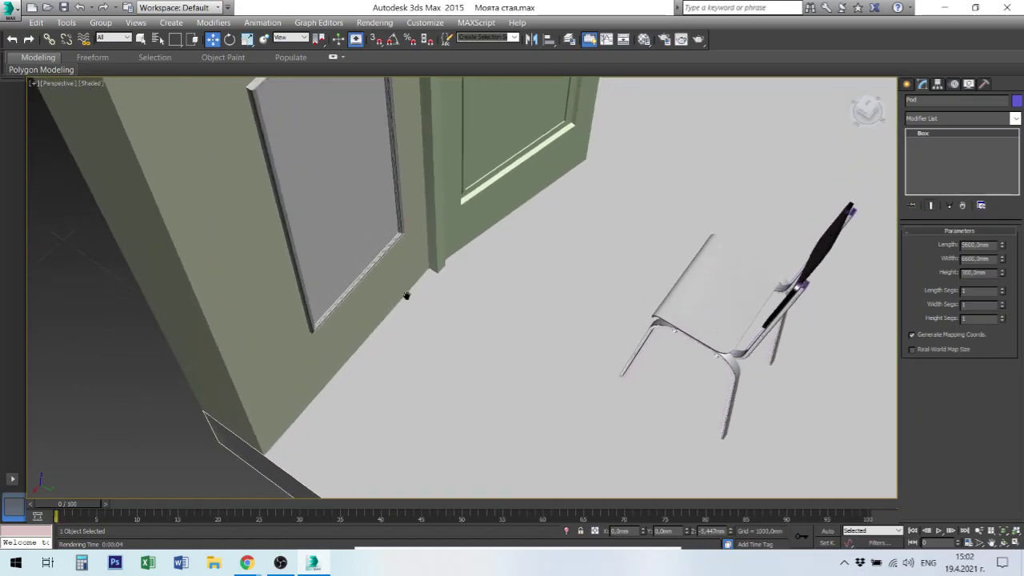
click(336, 217)
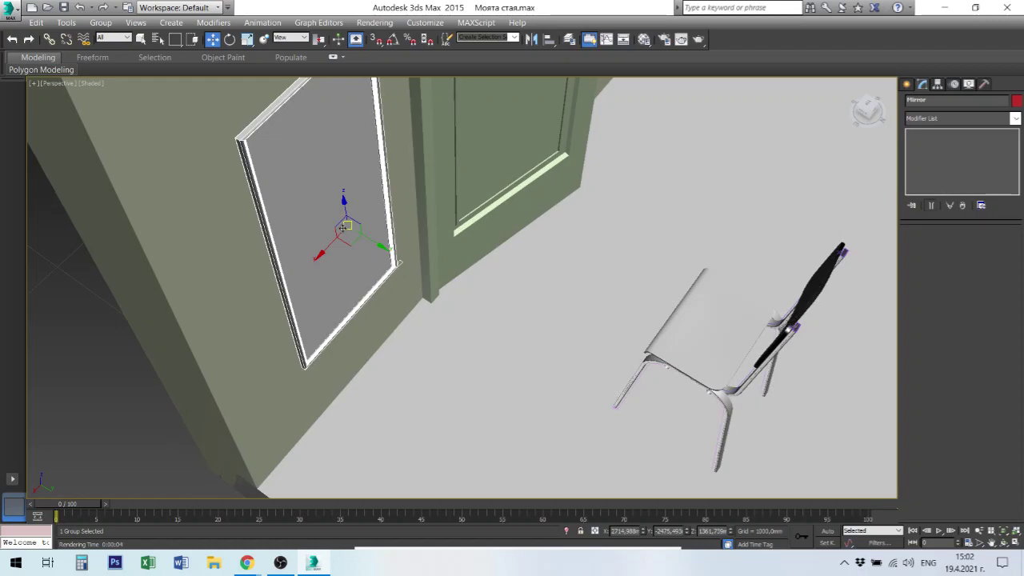
middle_drag(342, 228, 325, 322)
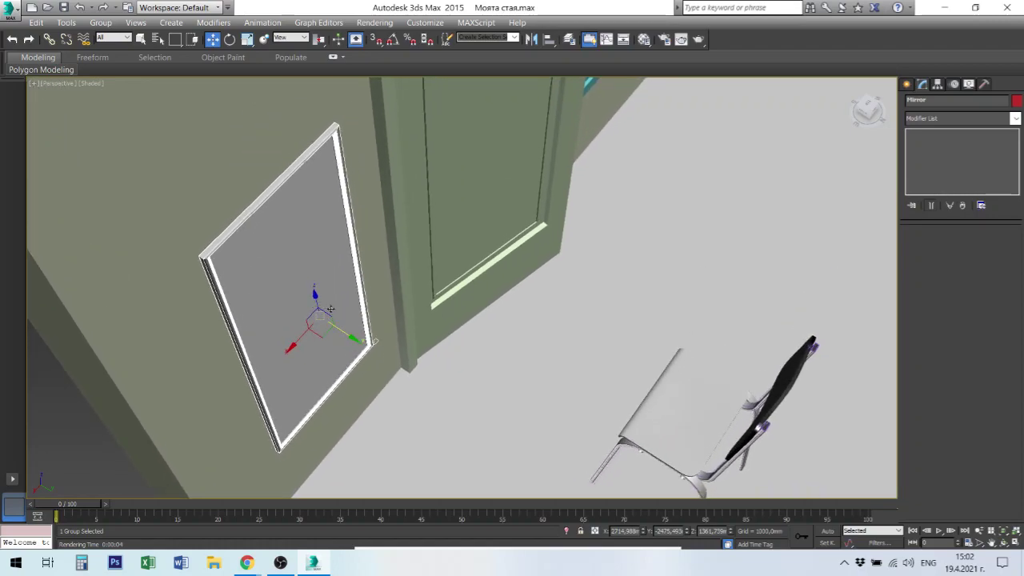
alt+middle_drag(364, 310, 394, 320)
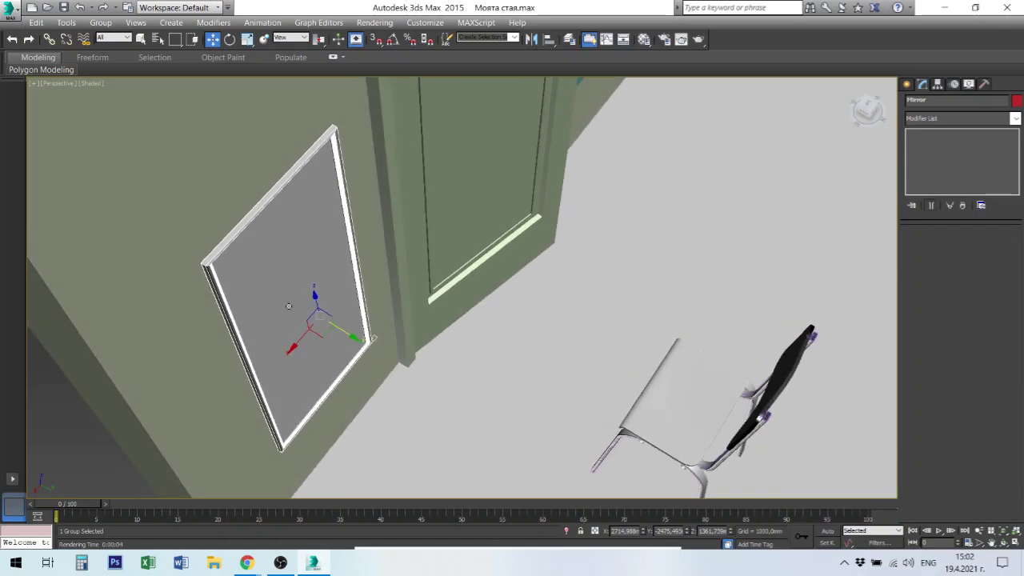
Ungroup the mirror via Group > Ungroup and select the Mirror_Glass pane alone
click(101, 22)
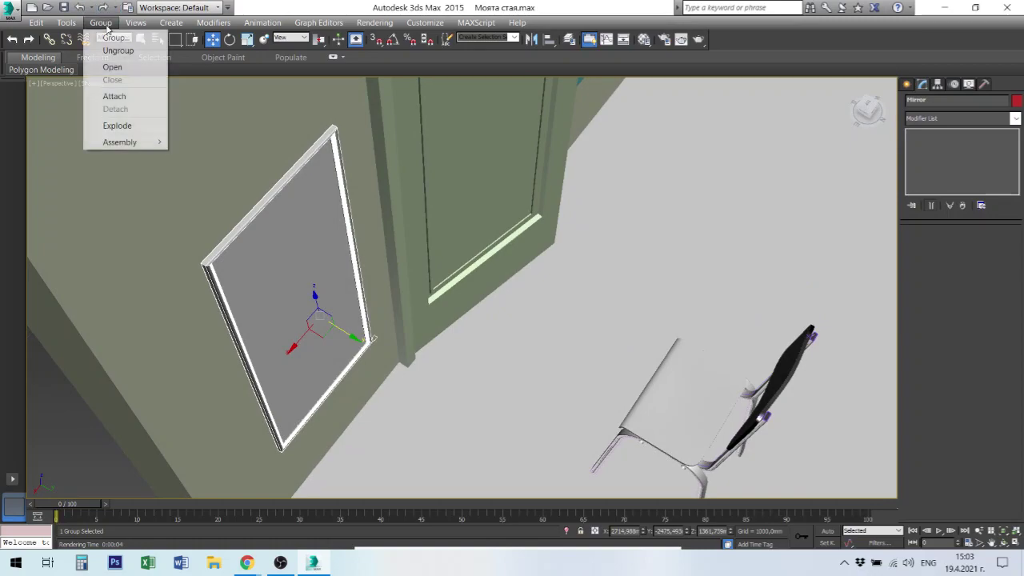
click(122, 50)
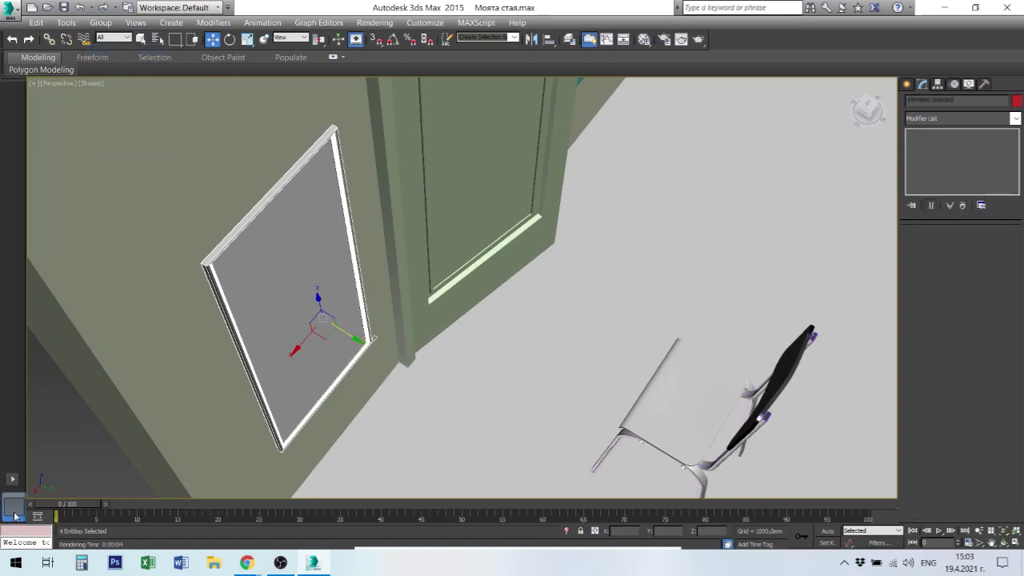
click(372, 300)
click(321, 299)
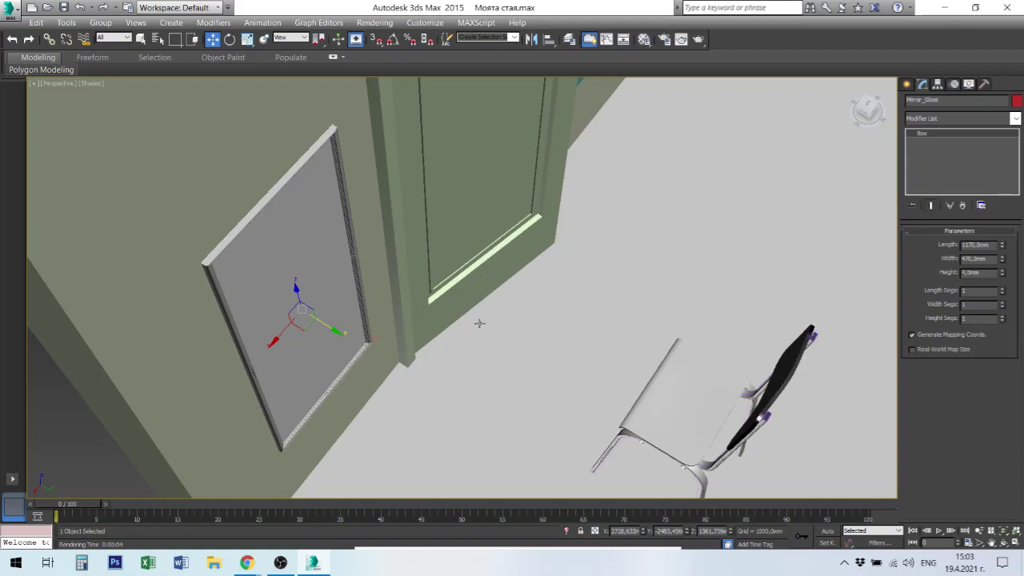
Make the unused 09 - Default sample slot active after browsing the Scene Materials list
key(m)
click(142, 134)
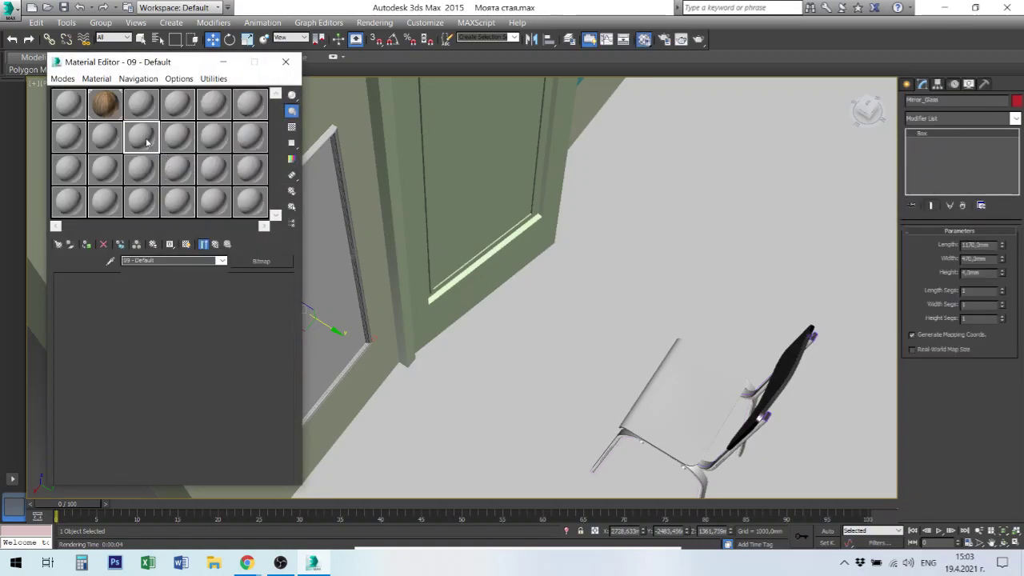
click(59, 244)
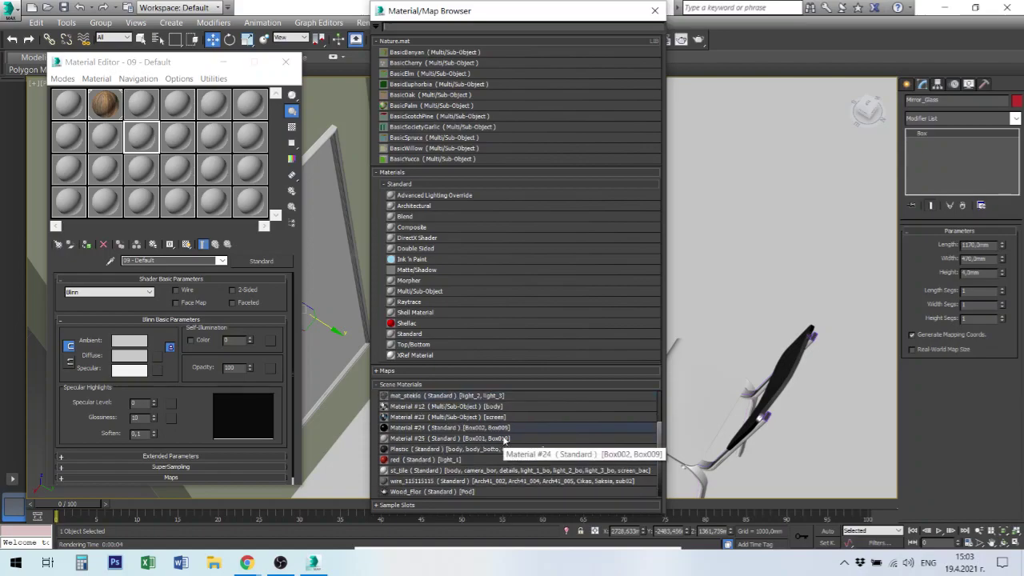
scroll(512, 436, down, 1)
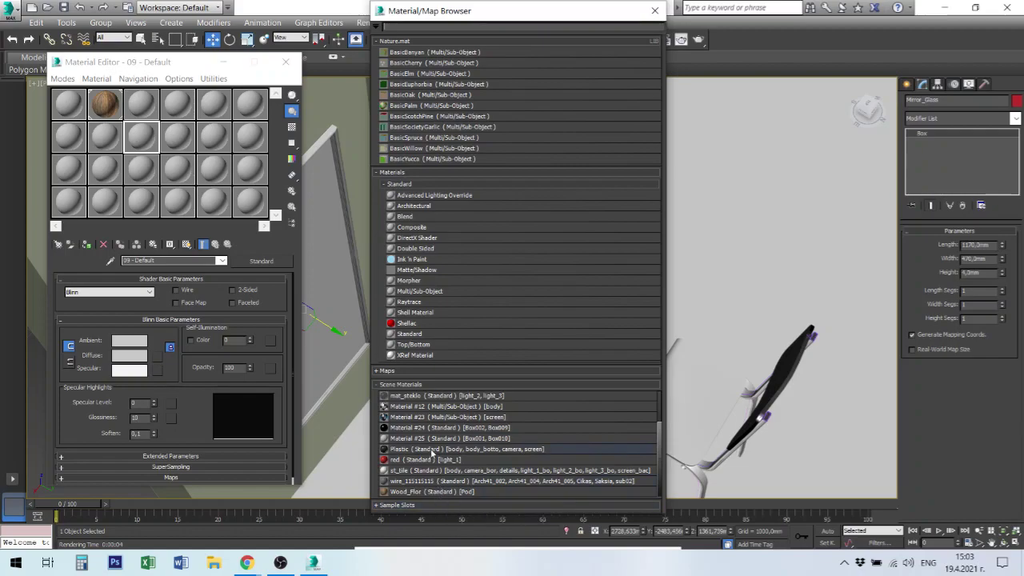
scroll(432, 452, up, 2)
scroll(432, 452, up, 2)
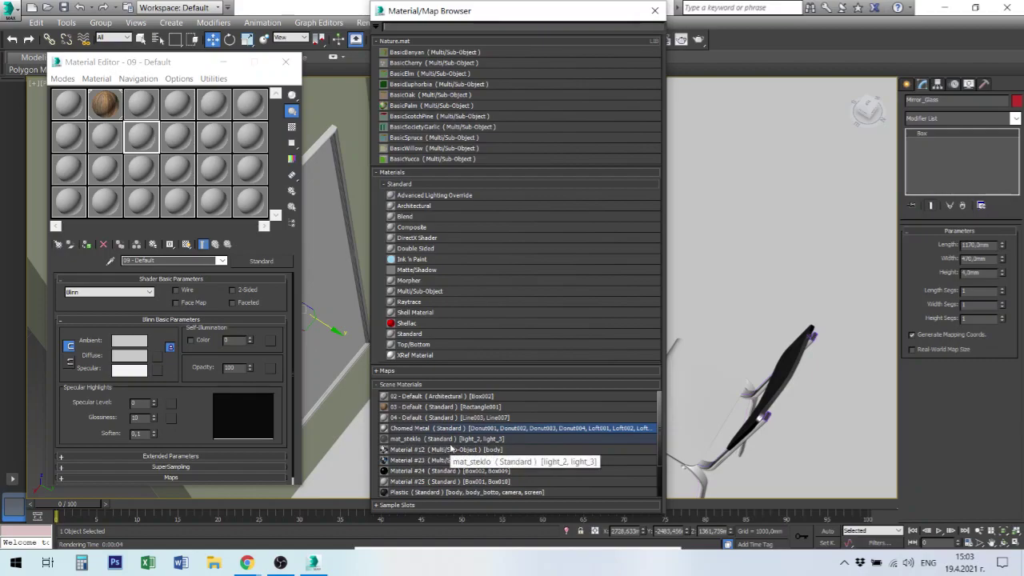
scroll(451, 450, down, 1)
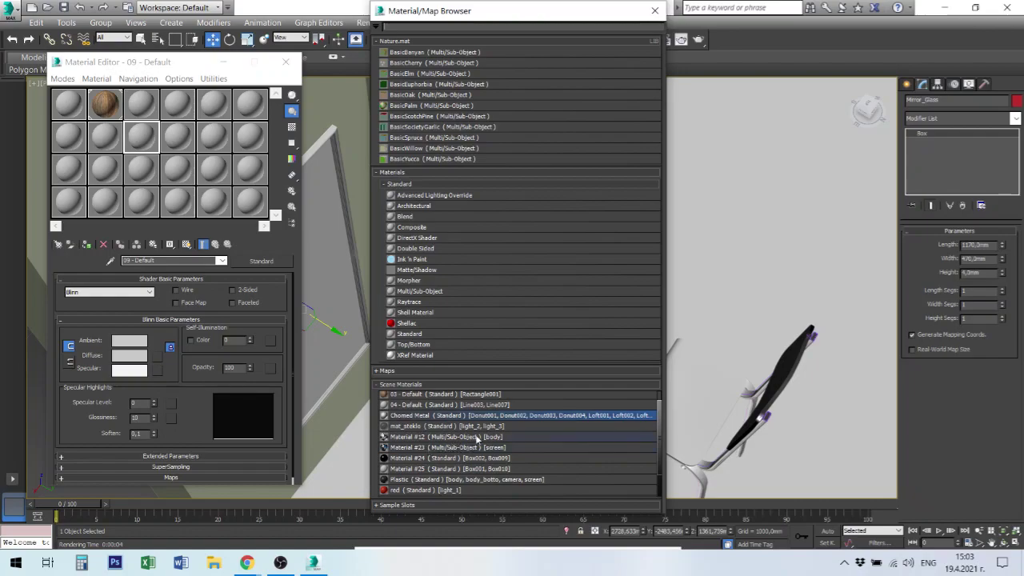
scroll(443, 451, down, 1)
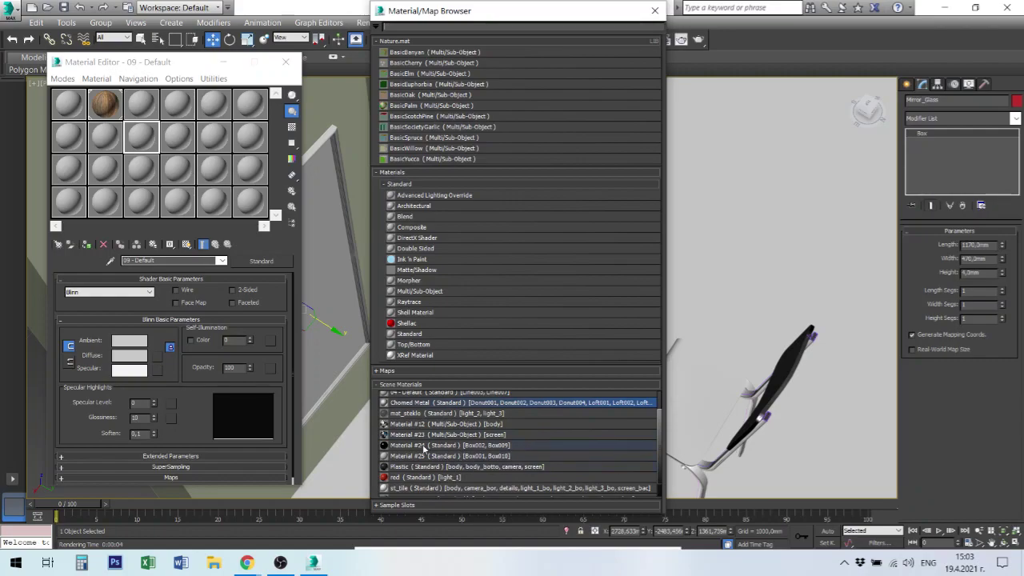
scroll(444, 448, down, 2)
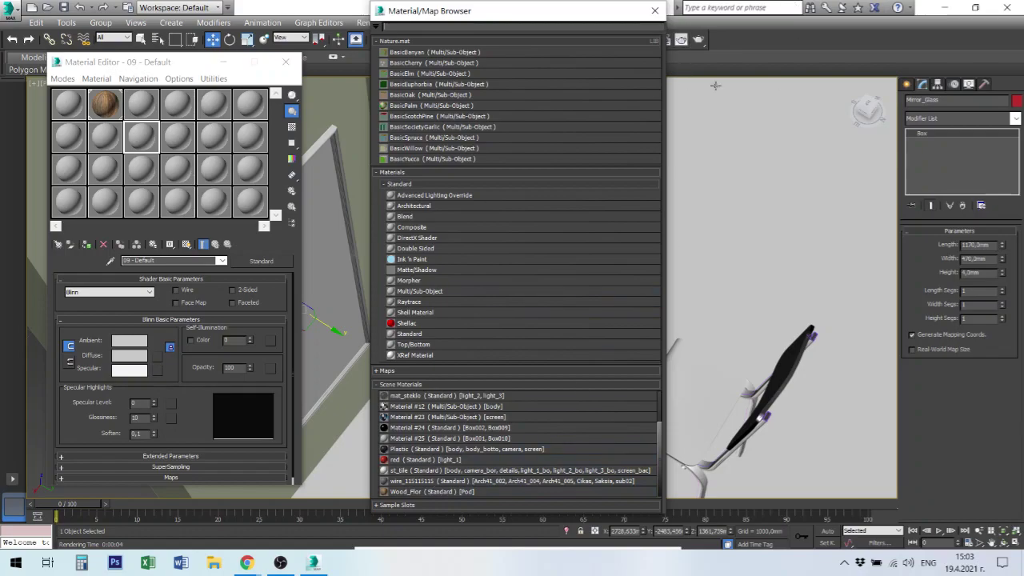
click(655, 11)
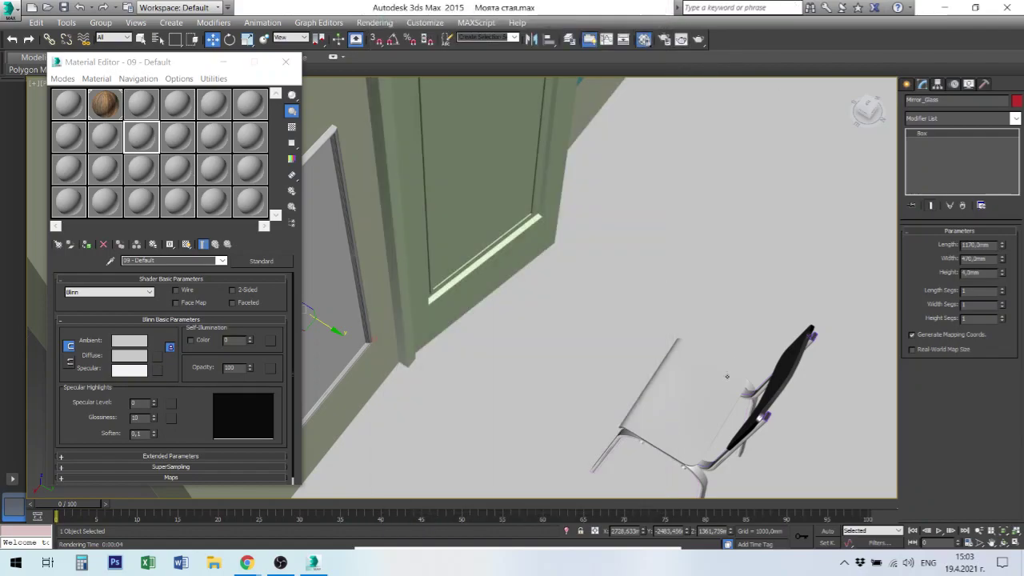
Orbit the Perspective view to face the chairs, table and bed, test-render it, then close the render and Material Editor
mouse_move(762, 402)
alt+middle_down()
mouse_move(807, 366)
mouse_move(733, 366)
alt+middle_up()
alt+middle_drag(731, 368, 731, 369)
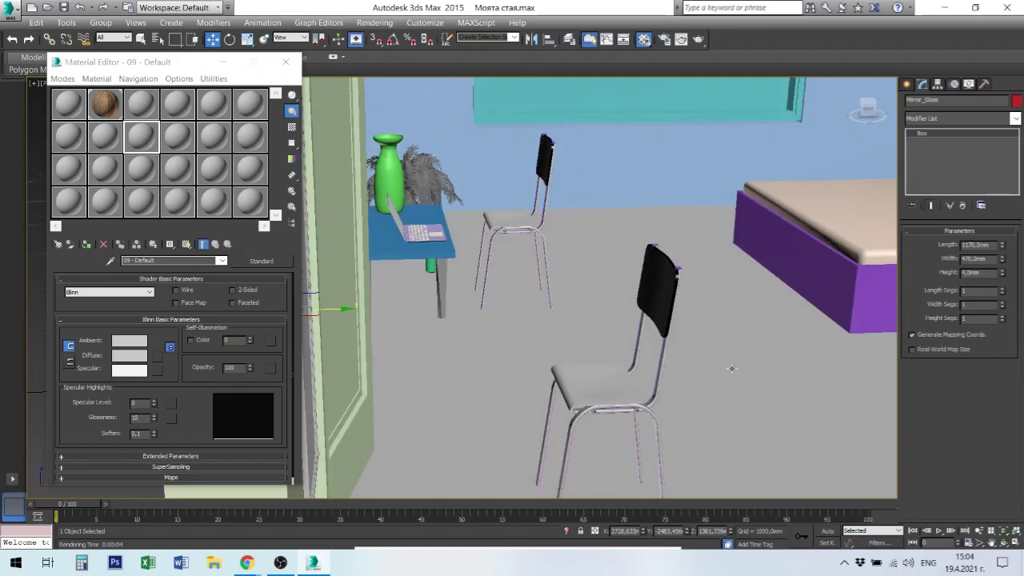
click(698, 39)
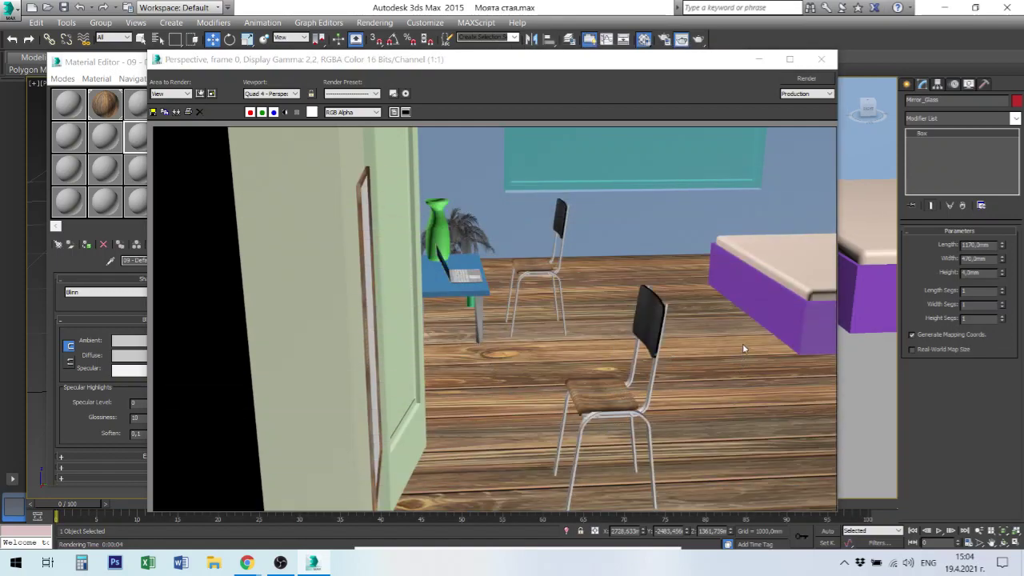
scroll(681, 386, down, 5)
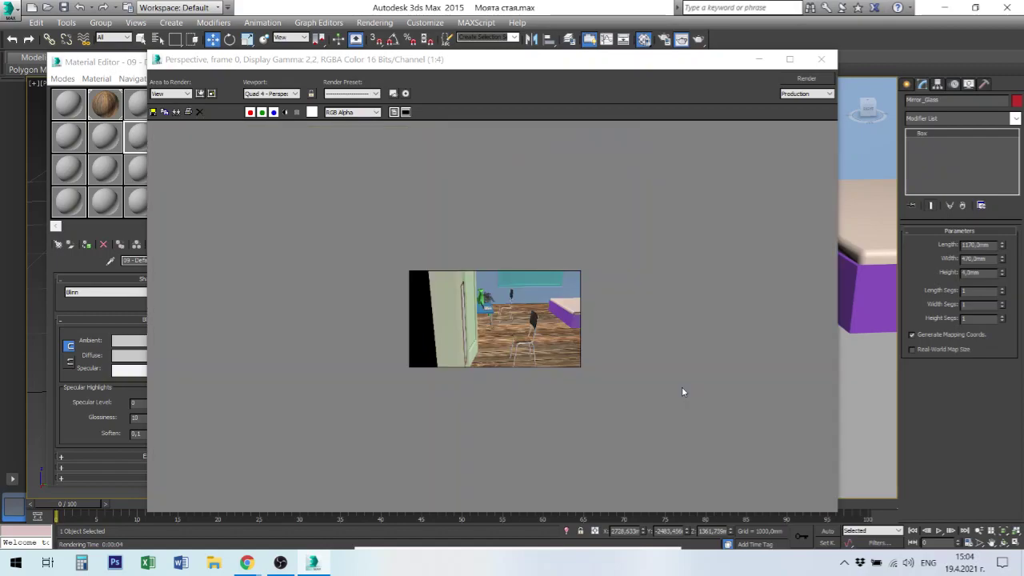
key(shift+q)
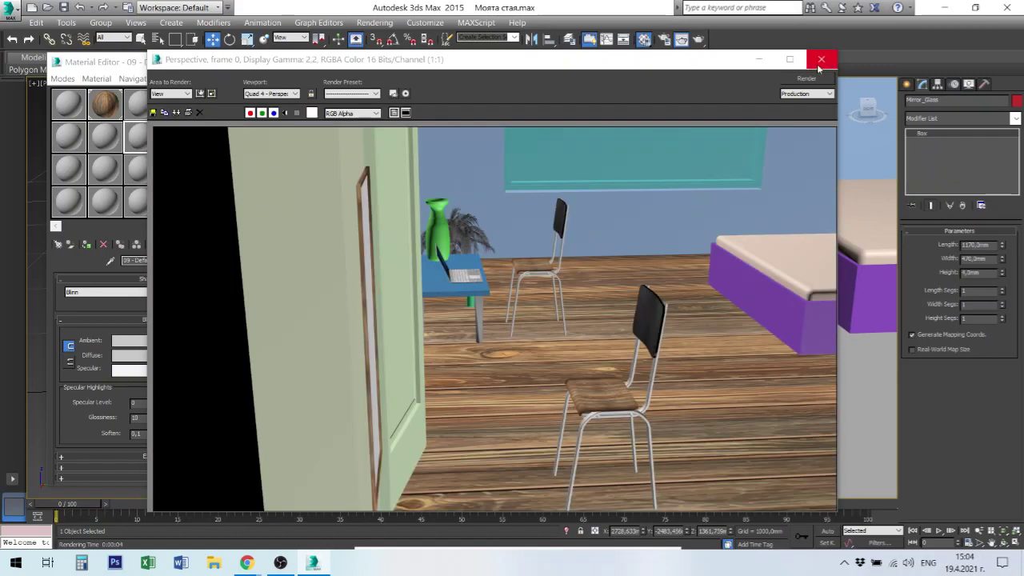
click(822, 61)
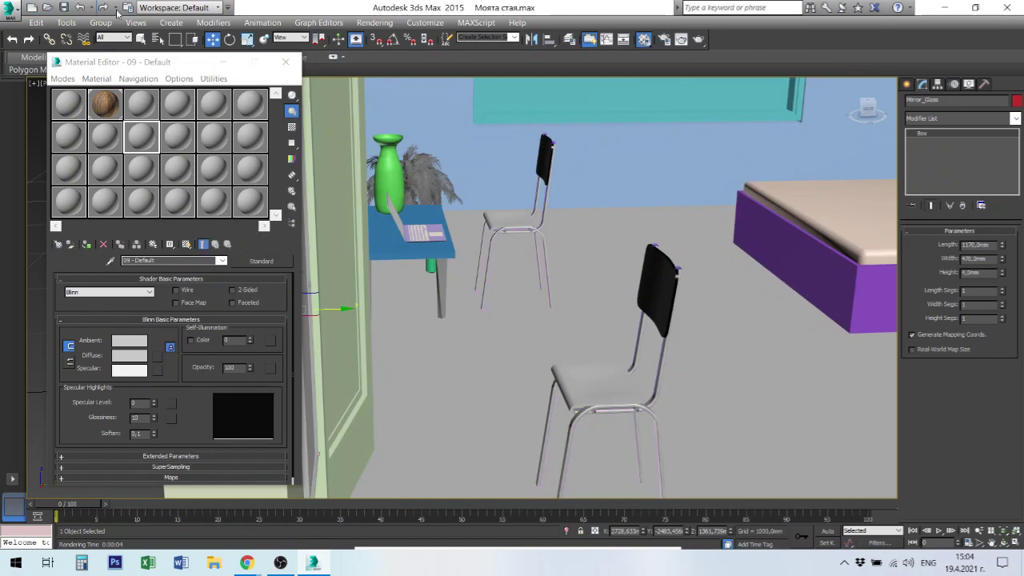
click(286, 62)
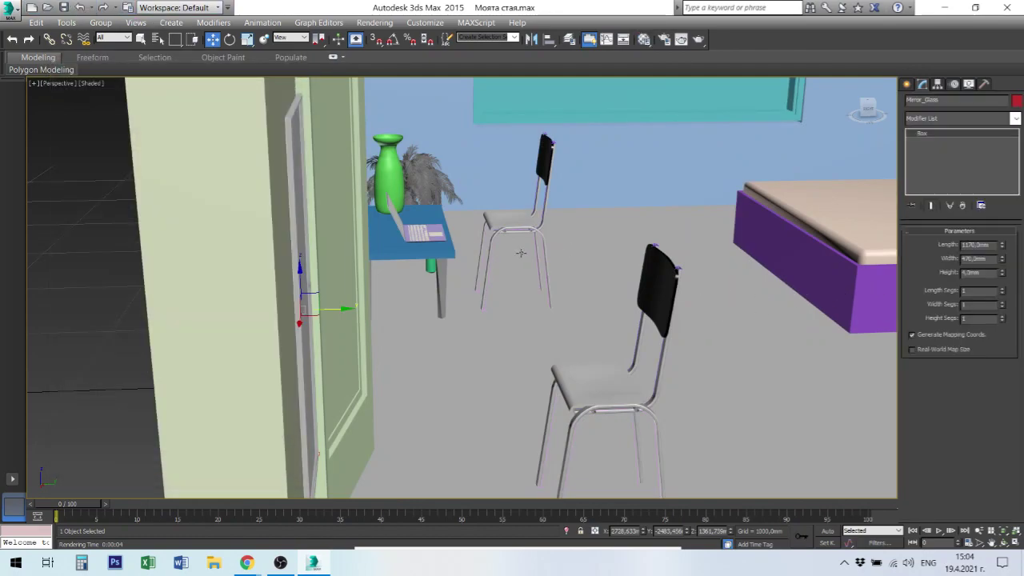
Select the bed and chairs Stol001 and Stol, then switch to the four-viewport Top/Front/Left/Perspective layout
scroll(520, 254, down, 5)
click(720, 264)
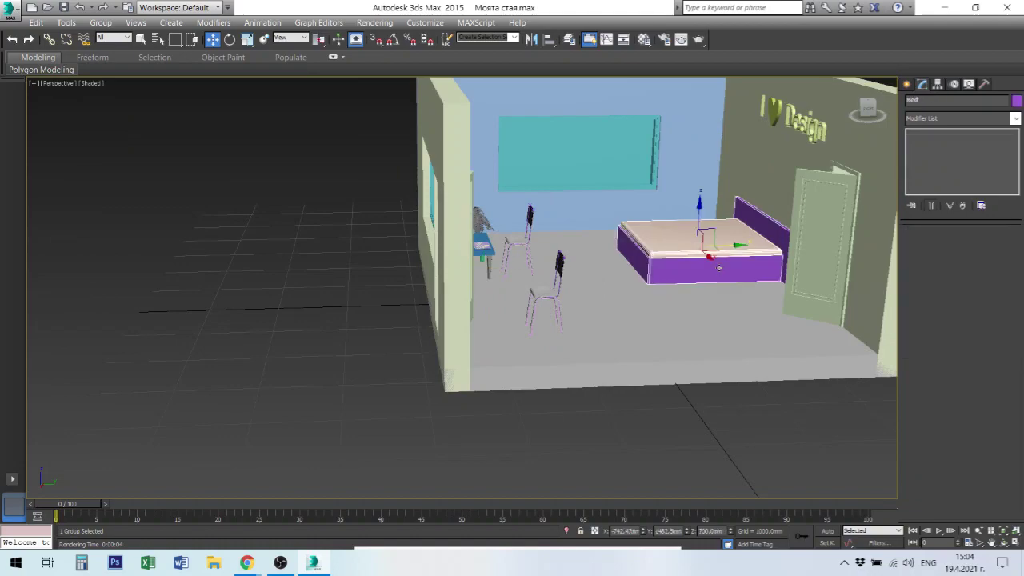
drag(695, 214, 691, 216)
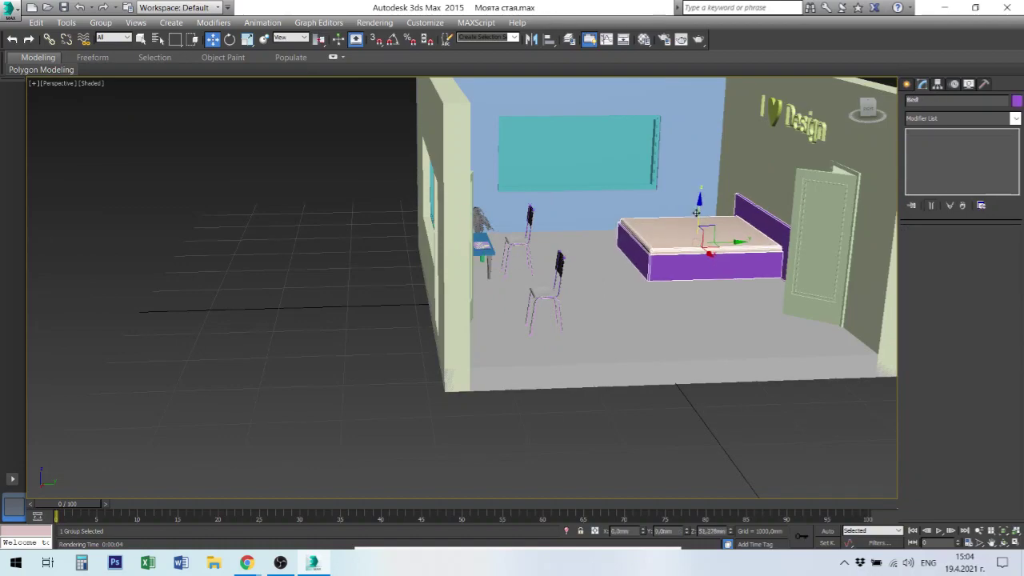
click(560, 285)
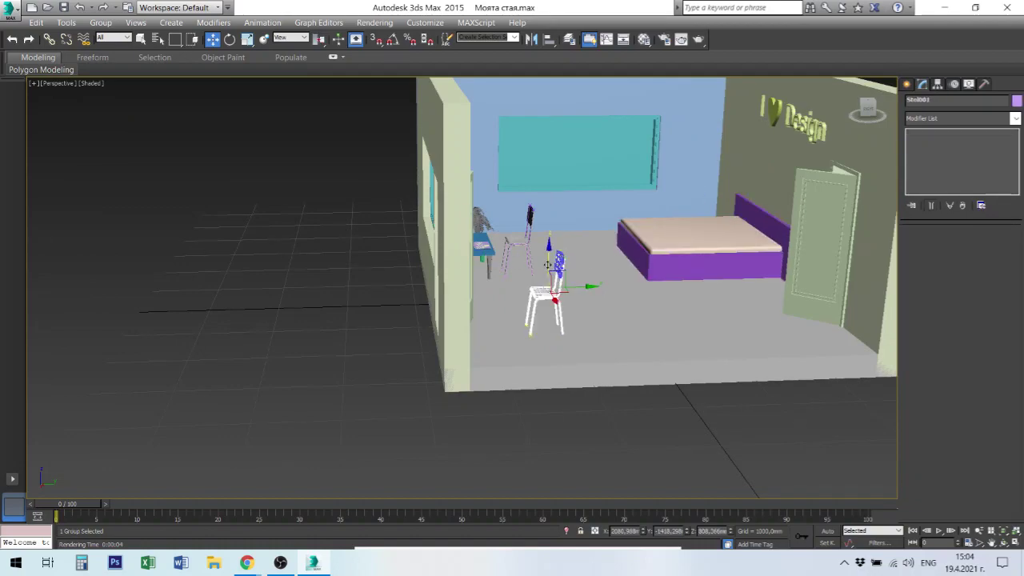
click(524, 228)
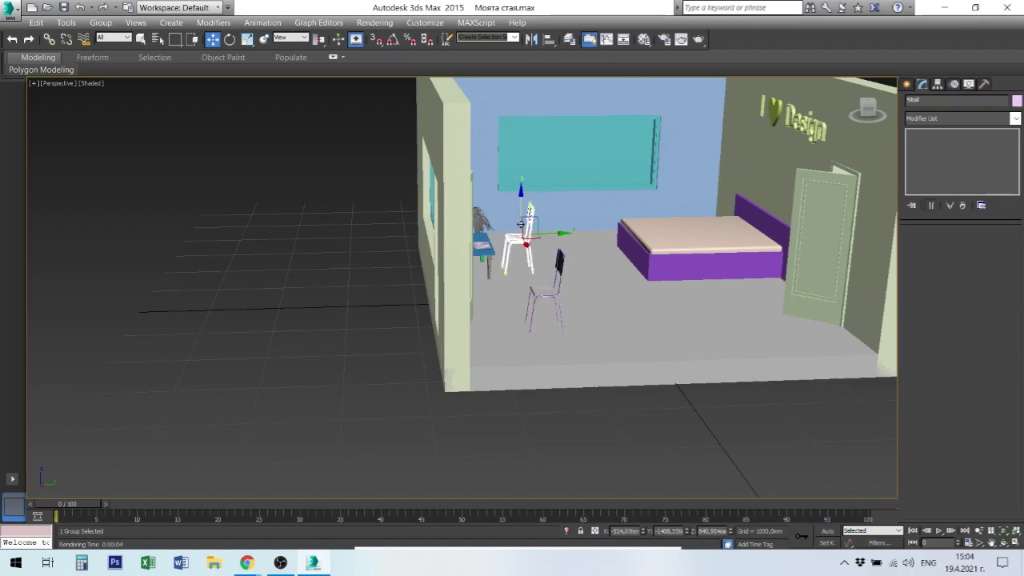
key(alt+w)
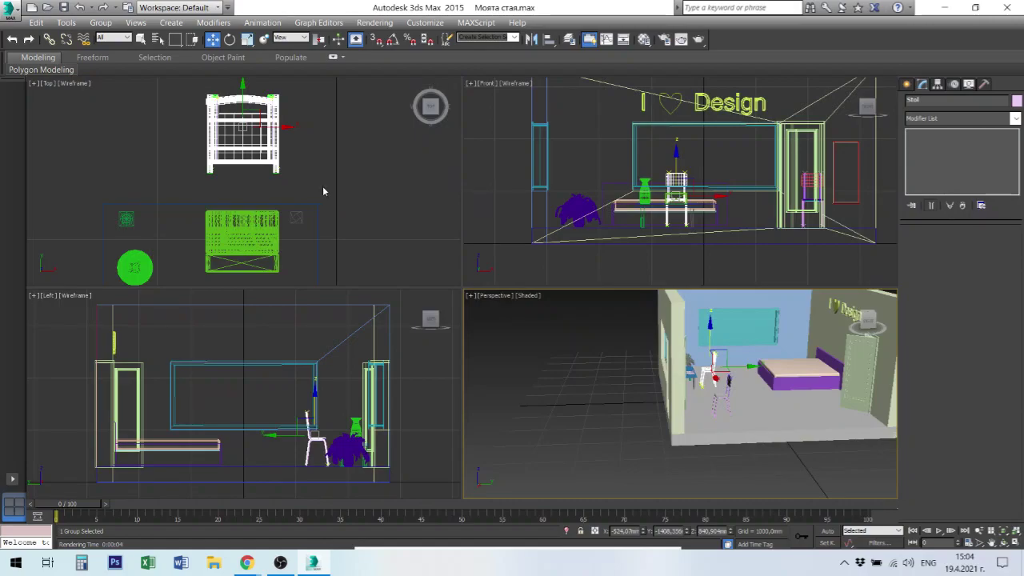
Zoom the Top view to the whole room and draw a Plane covering the room floor
scroll(323, 186, down, 3)
key(z)
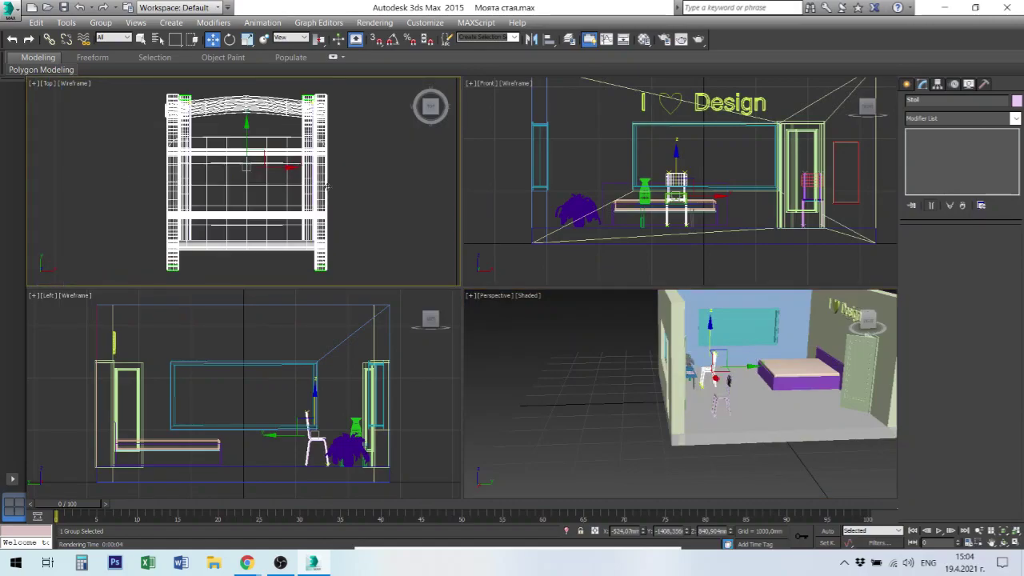
click(372, 190)
key(z)
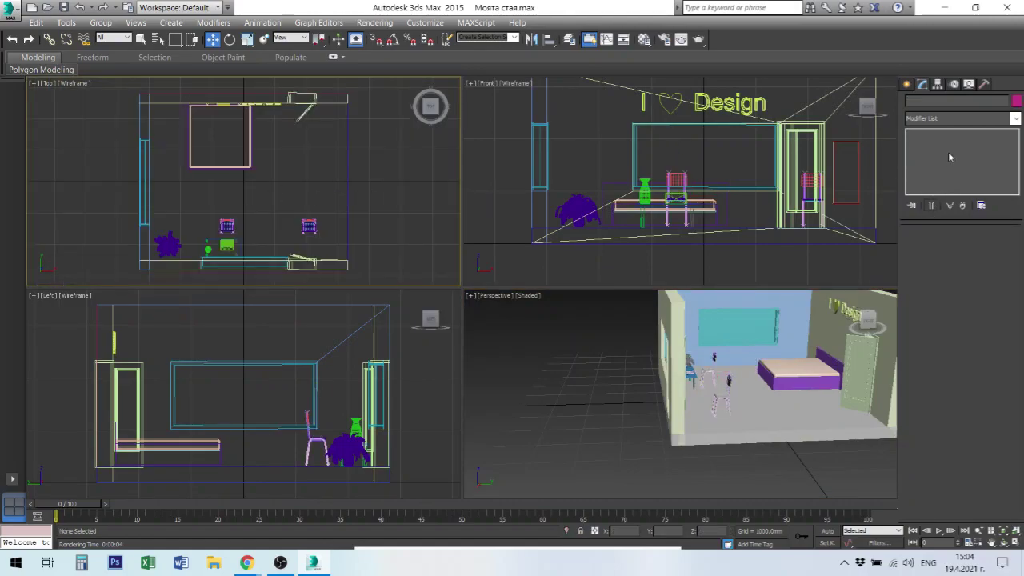
click(905, 85)
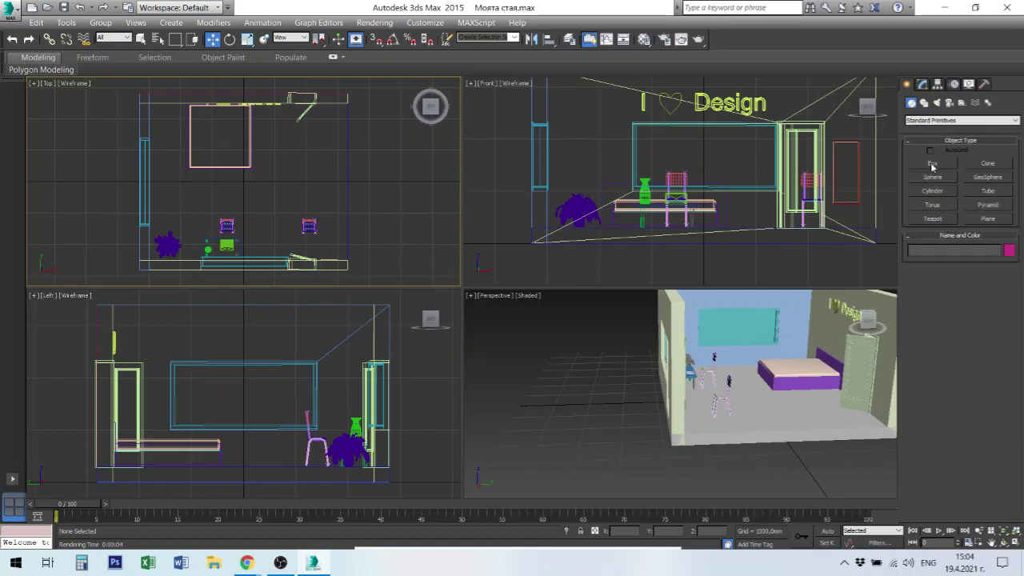
click(1000, 219)
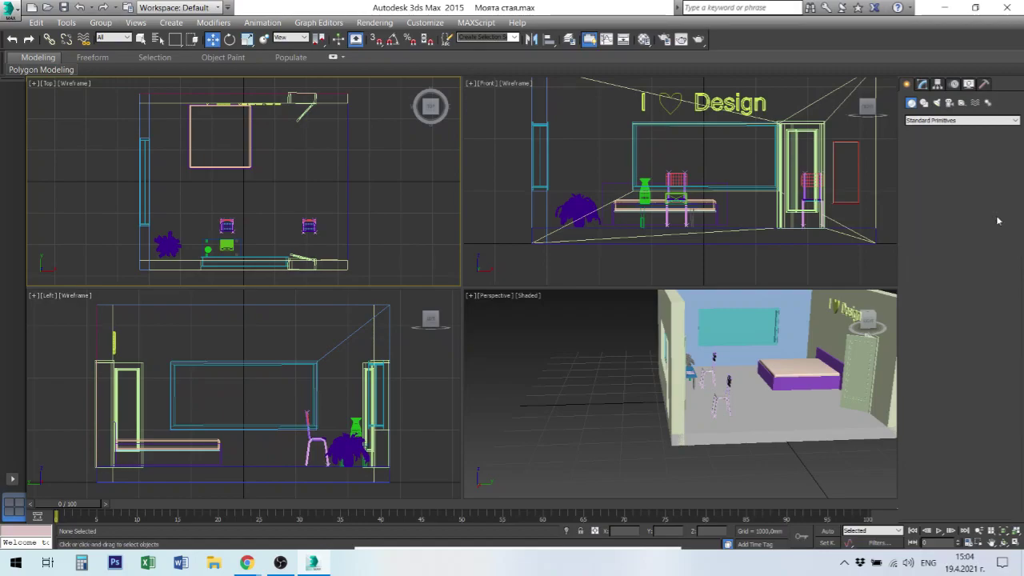
drag(175, 129, 325, 248)
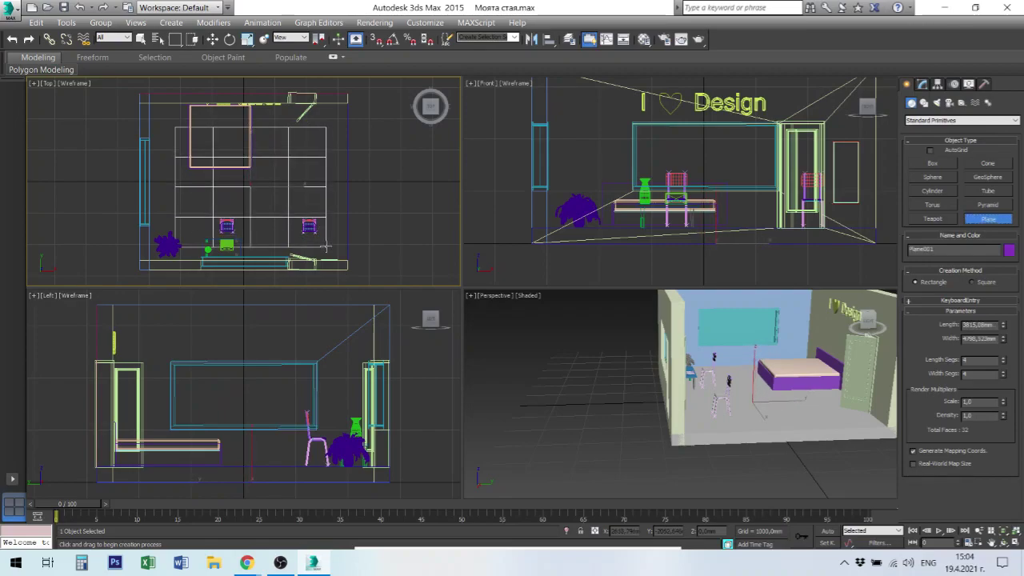
Raise Plane001 above the floor to a Z position of 302 mm
right_click(572, 400)
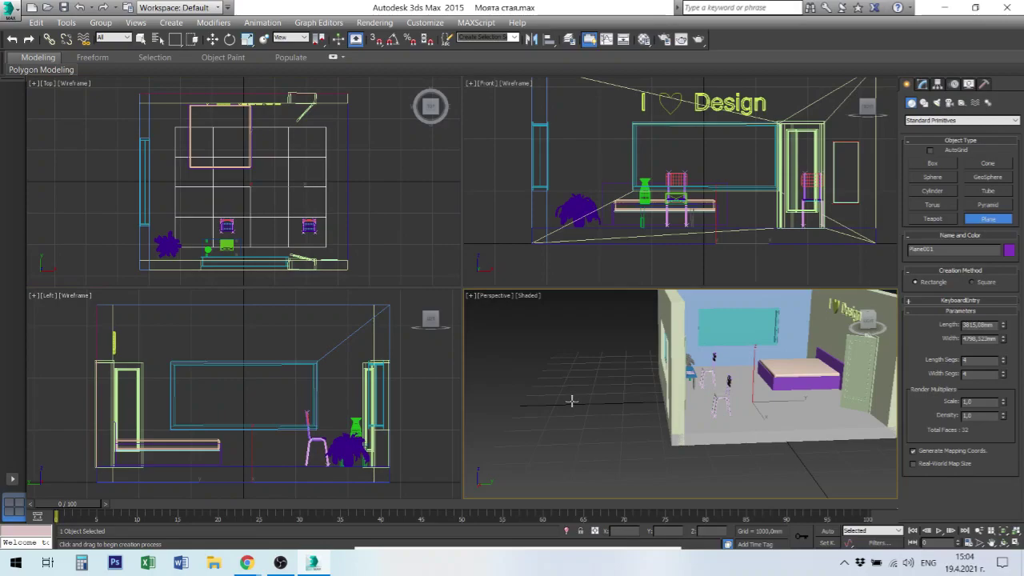
key(w)
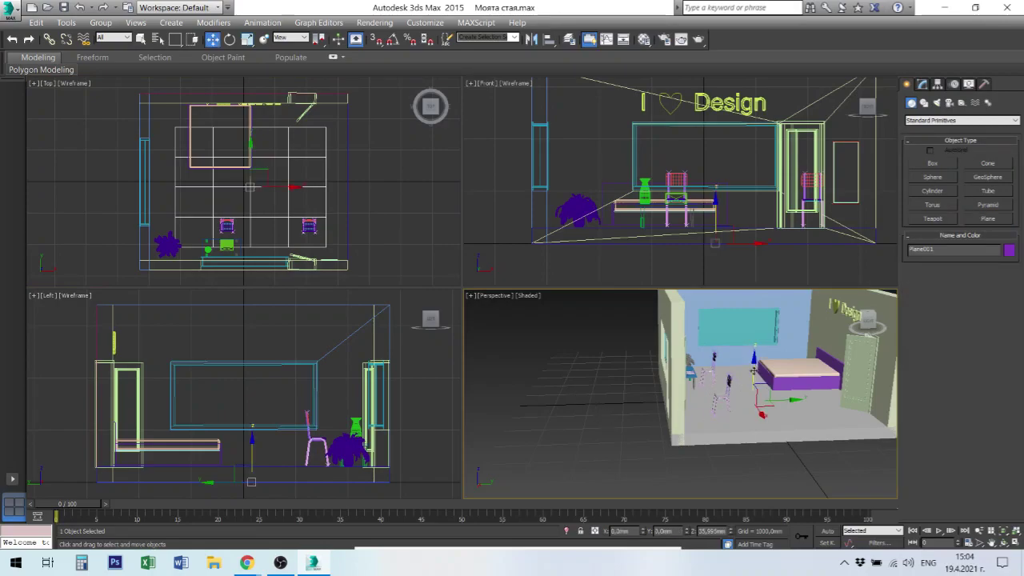
mouse_move(754, 368)
mouse_down()
mouse_move(750, 360)
mouse_move(745, 409)
mouse_up()
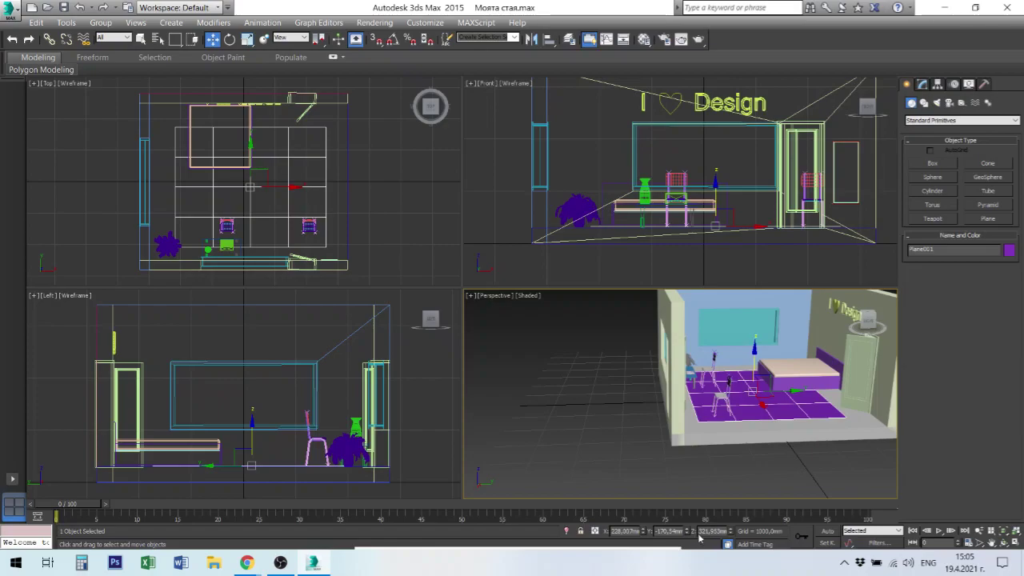
double_click(706, 532)
text(302)
key(Return)
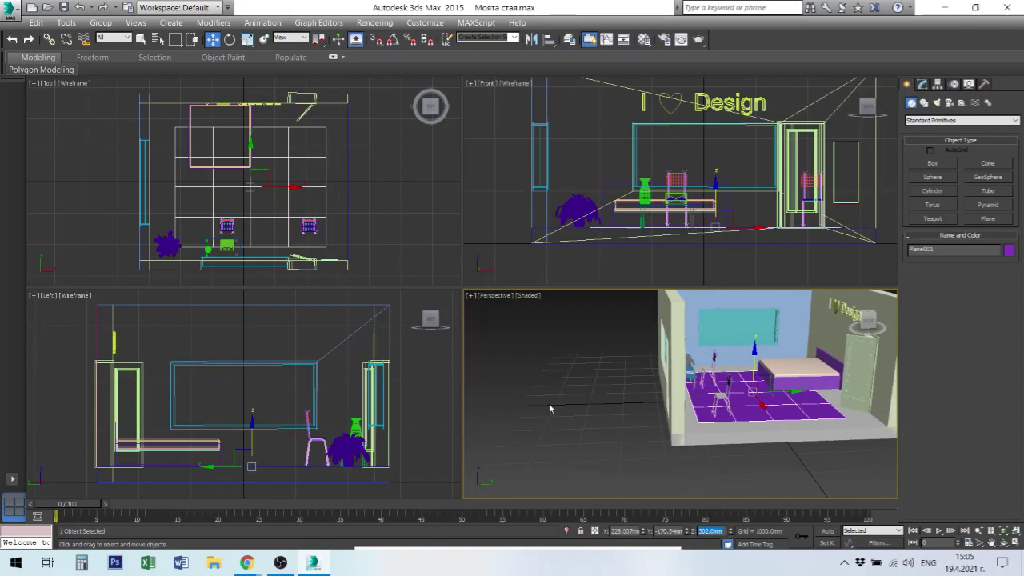
In a new Chrome tab, search 'carrpet' for carpet texture and browse the image results
click(240, 567)
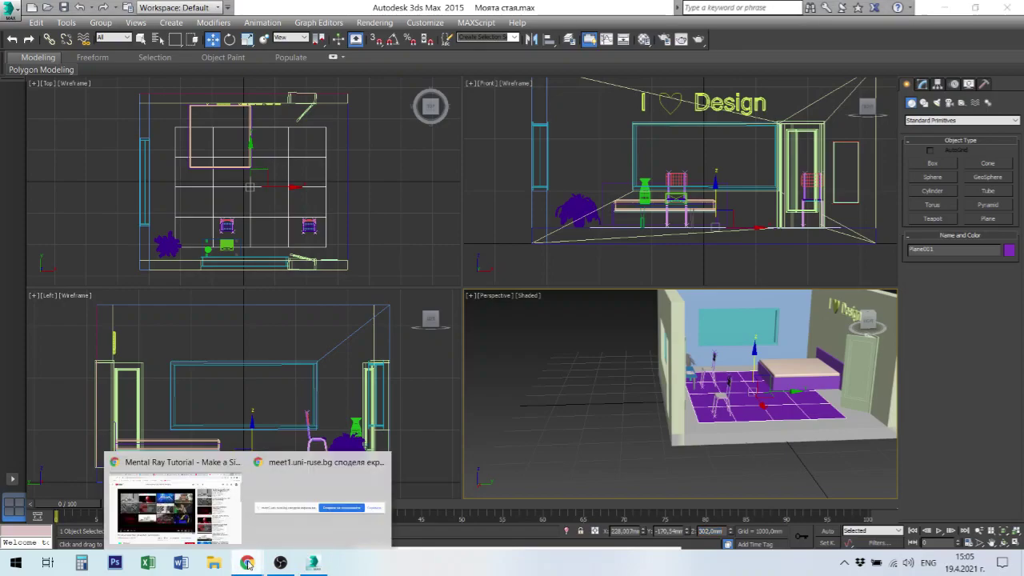
click(156, 500)
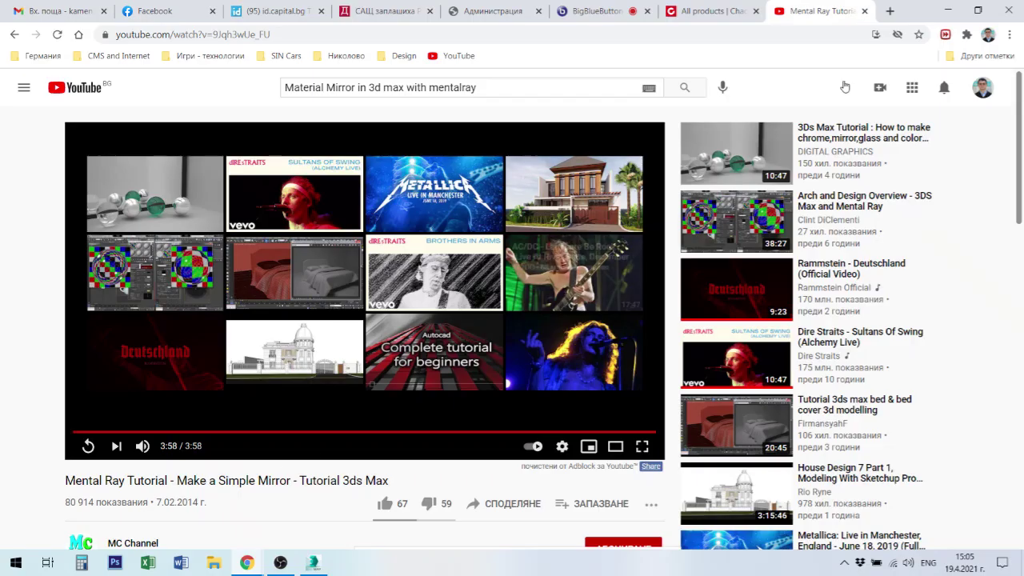
click(889, 11)
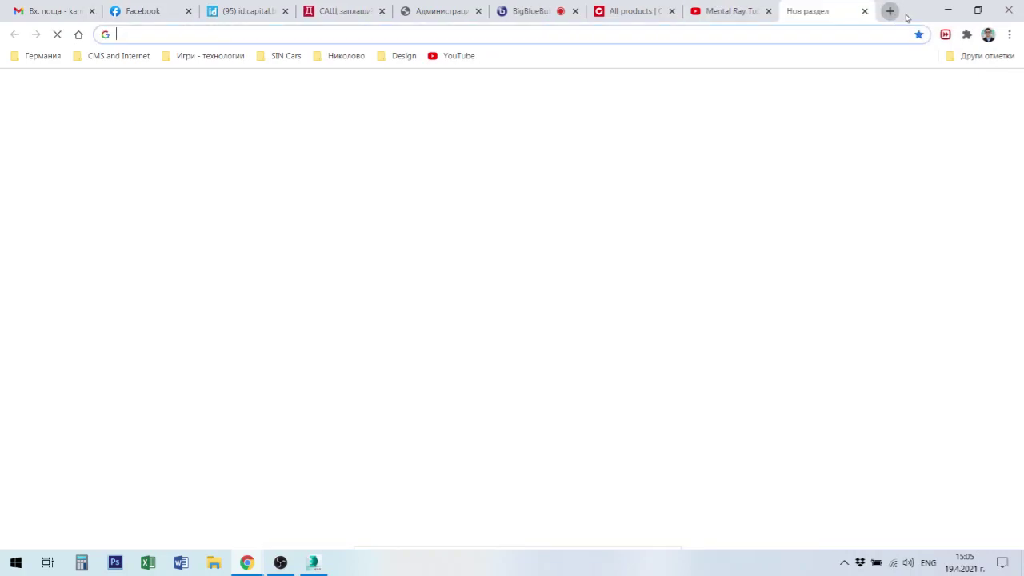
text(car)
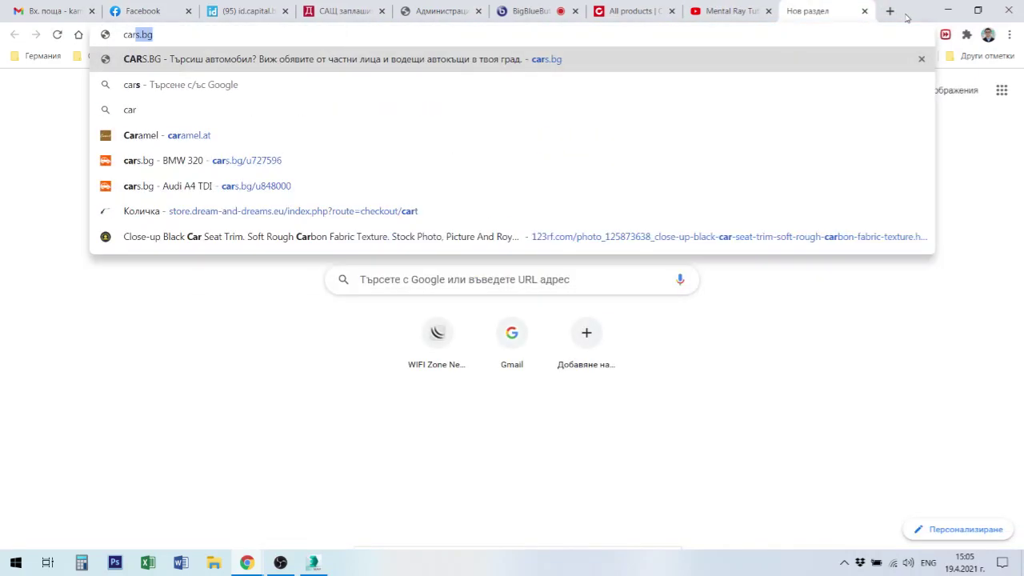
text(rpet)
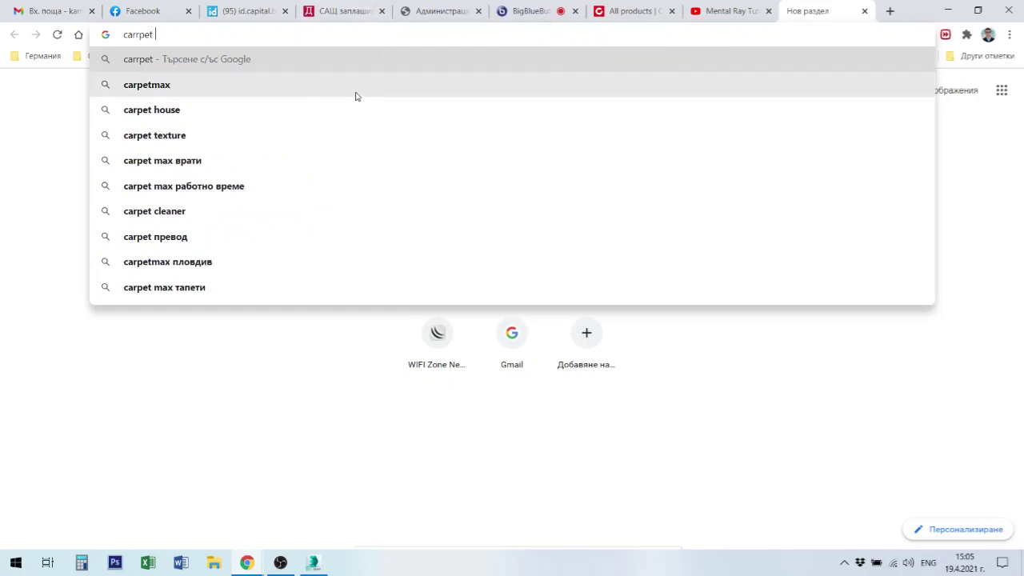
click(173, 141)
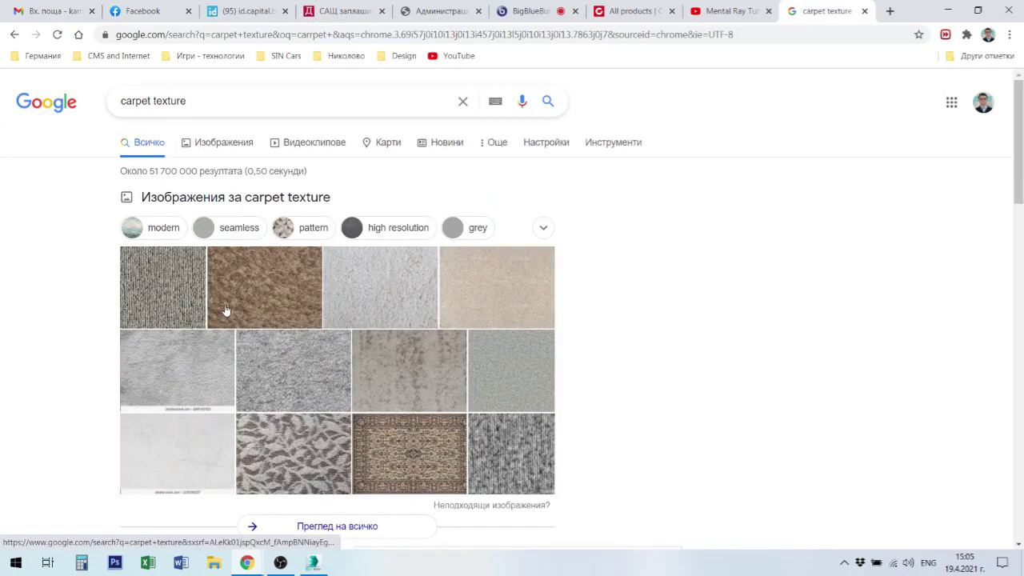
click(242, 202)
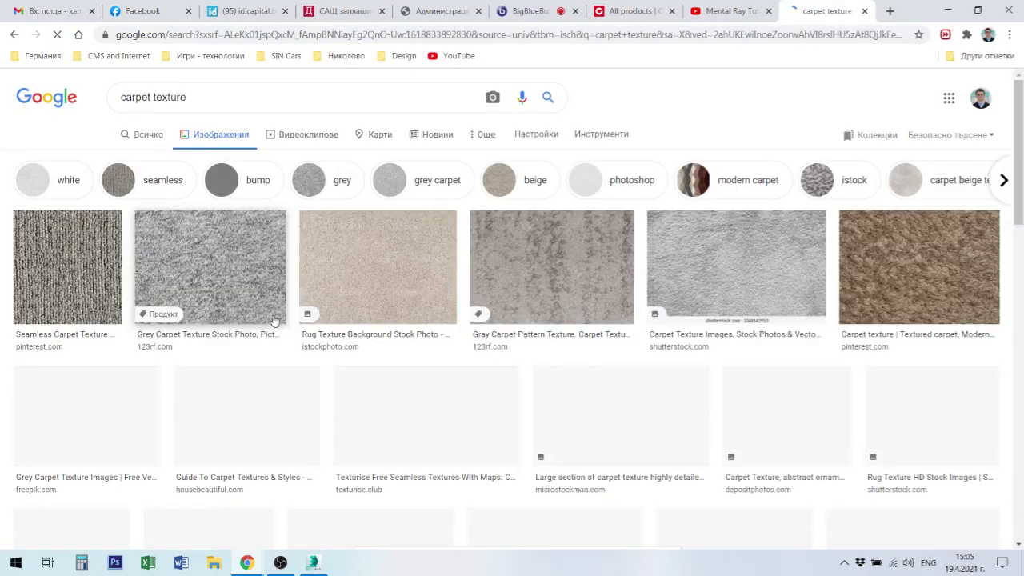
scroll(800, 432, down, 1)
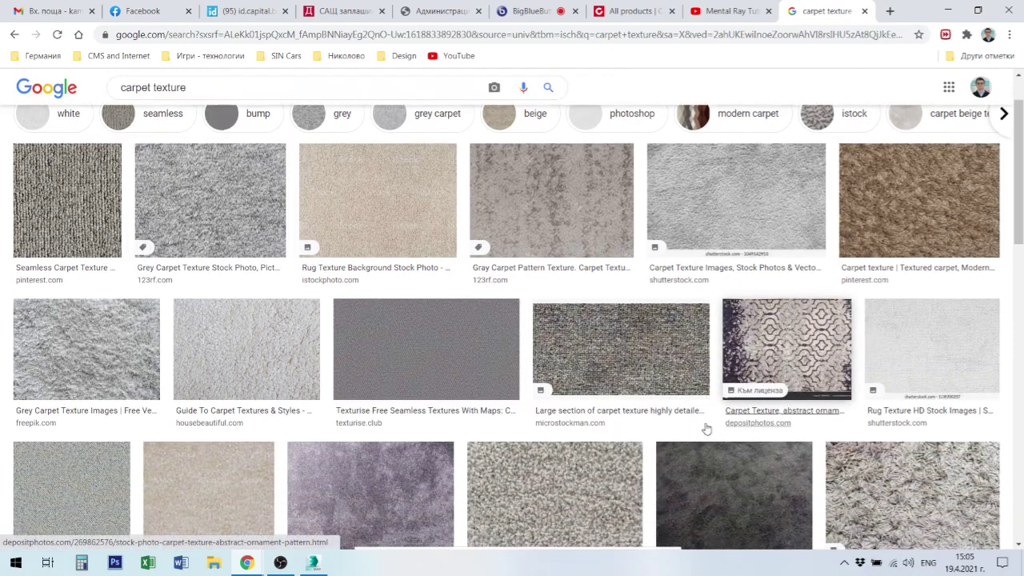
scroll(703, 427, down, 4)
scroll(558, 429, down, 2)
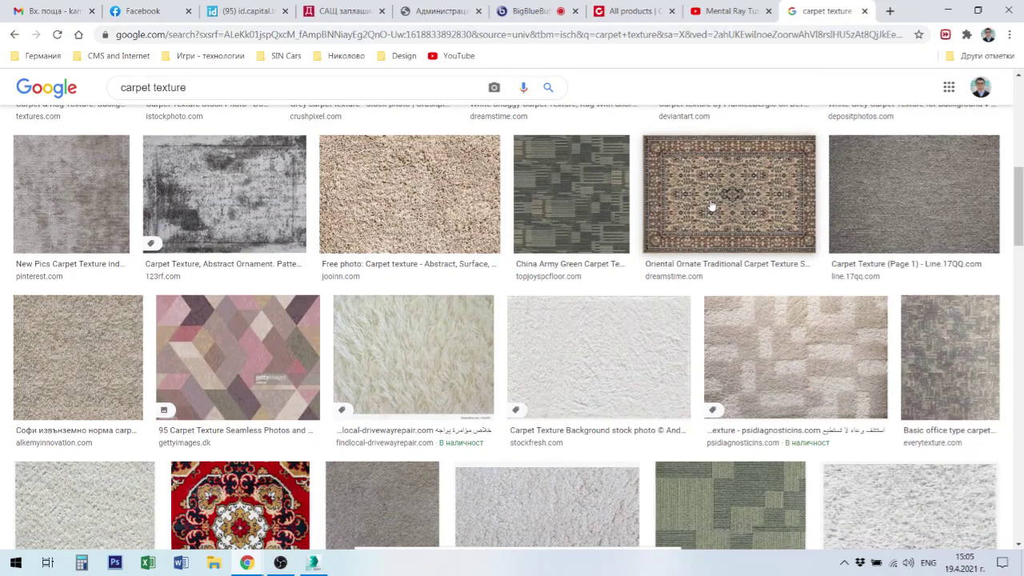
Open the oriental ornate carpet image full size in a new tab and start saving it
click(711, 207)
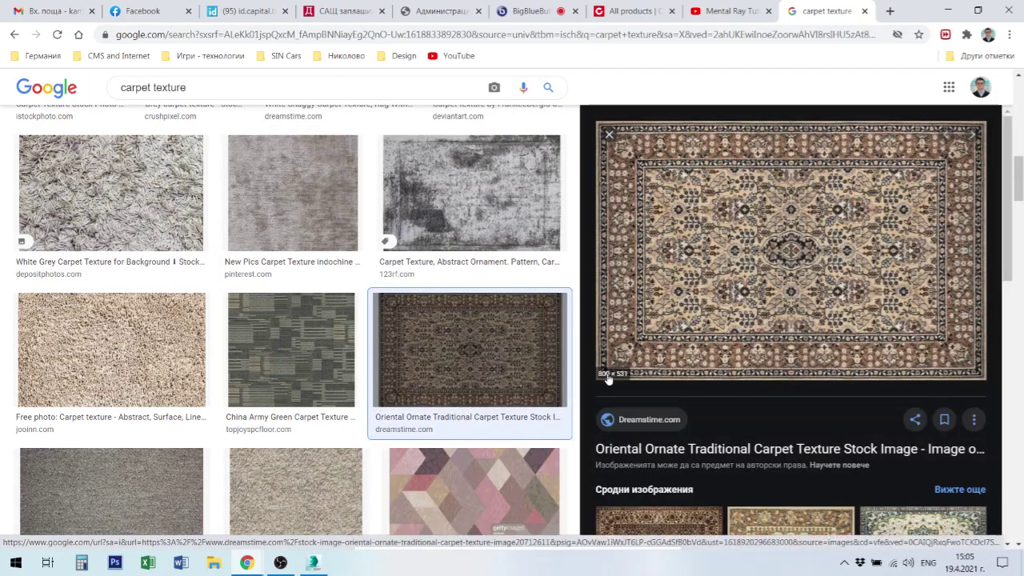
right_click(719, 230)
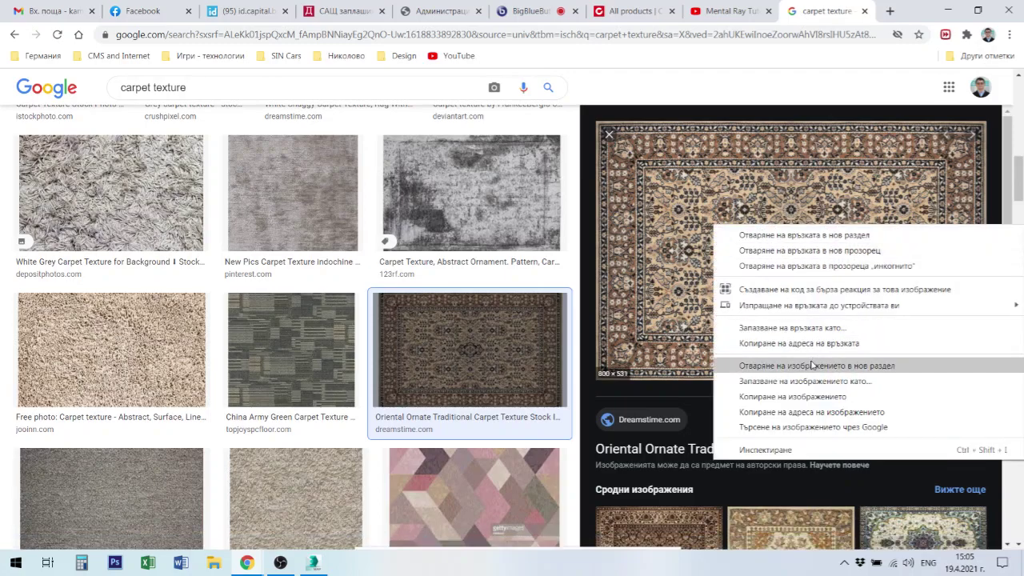
click(816, 366)
click(827, 13)
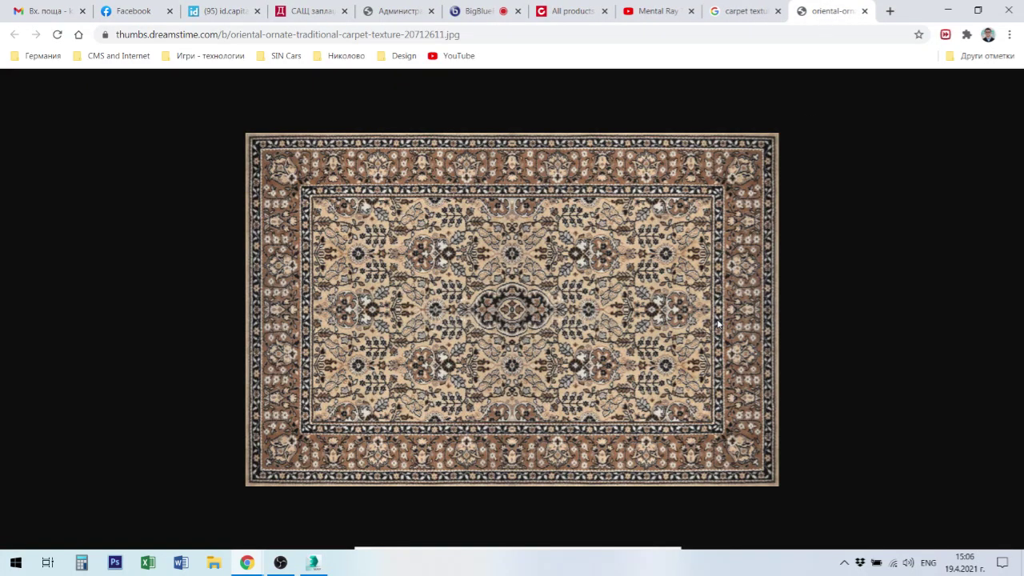
key(ctrl+s)
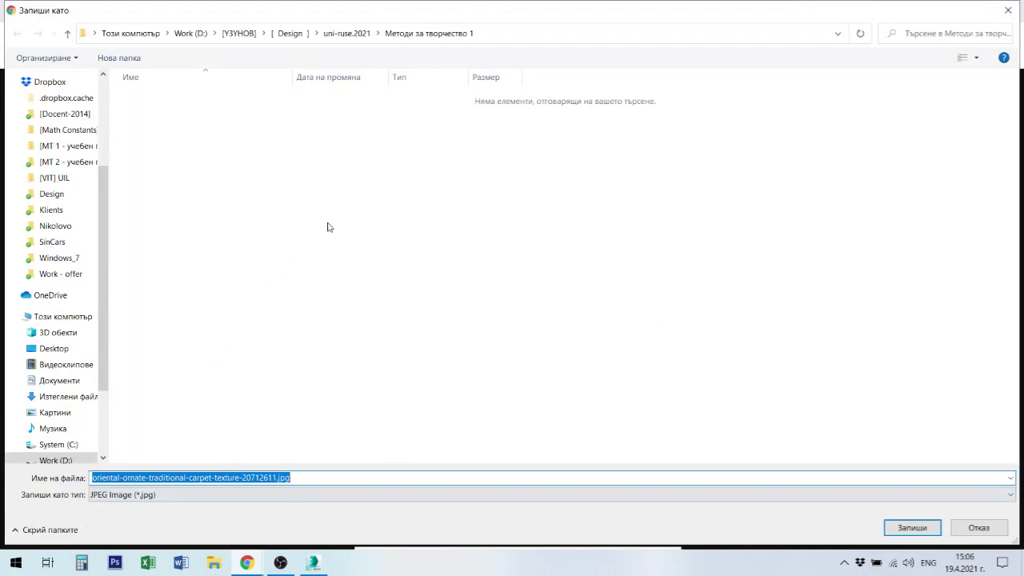
mouse_move(56, 264)
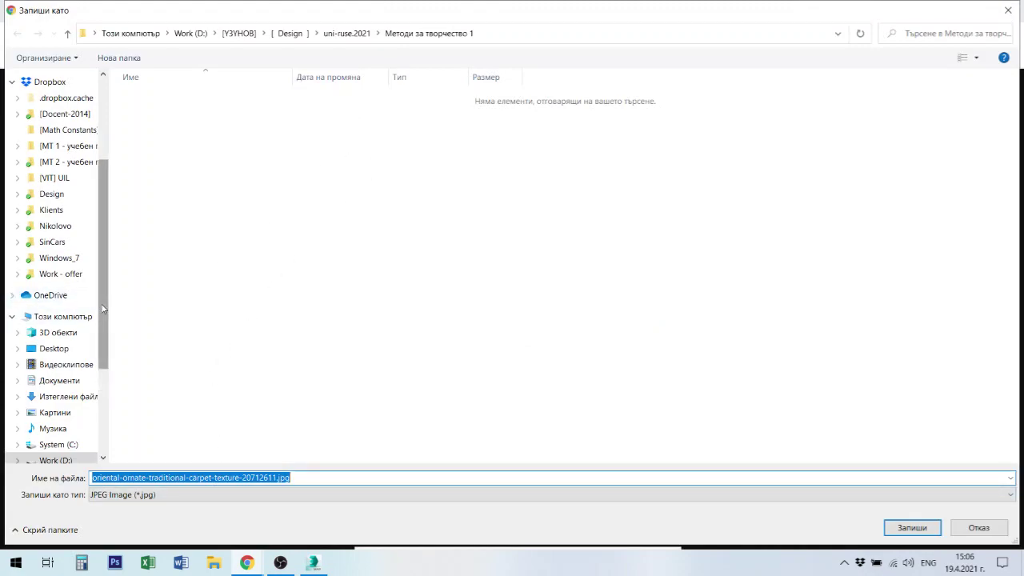
Save the carpet JPG into Documents > 3dsMax > sceneassets > images and go back to 3ds Max
click(71, 380)
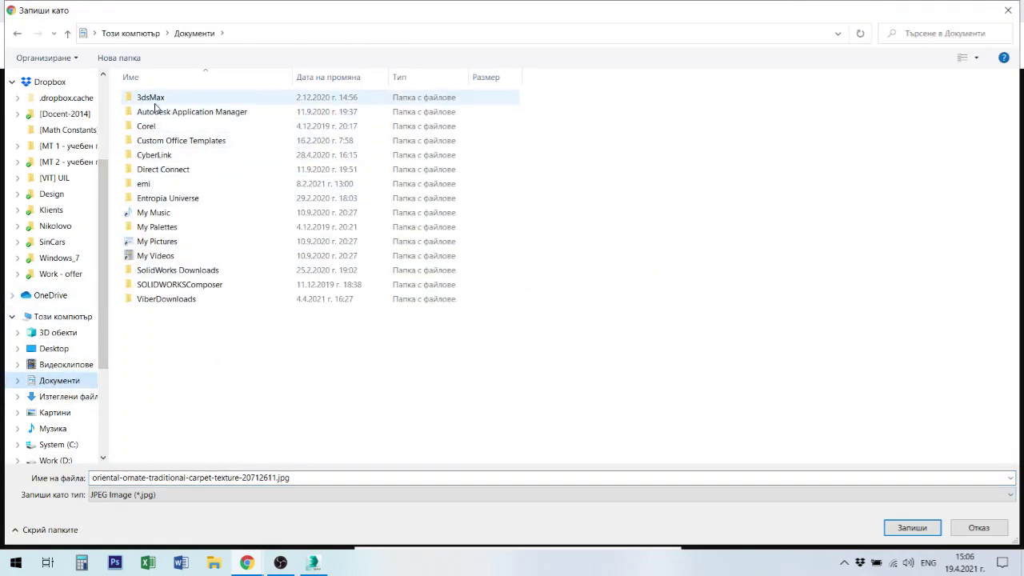
double_click(157, 98)
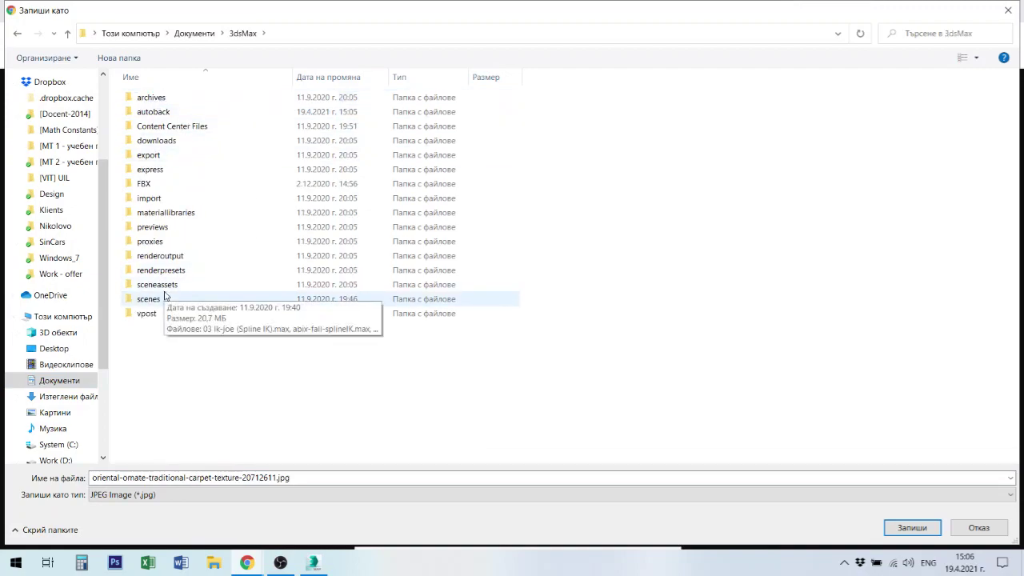
double_click(167, 288)
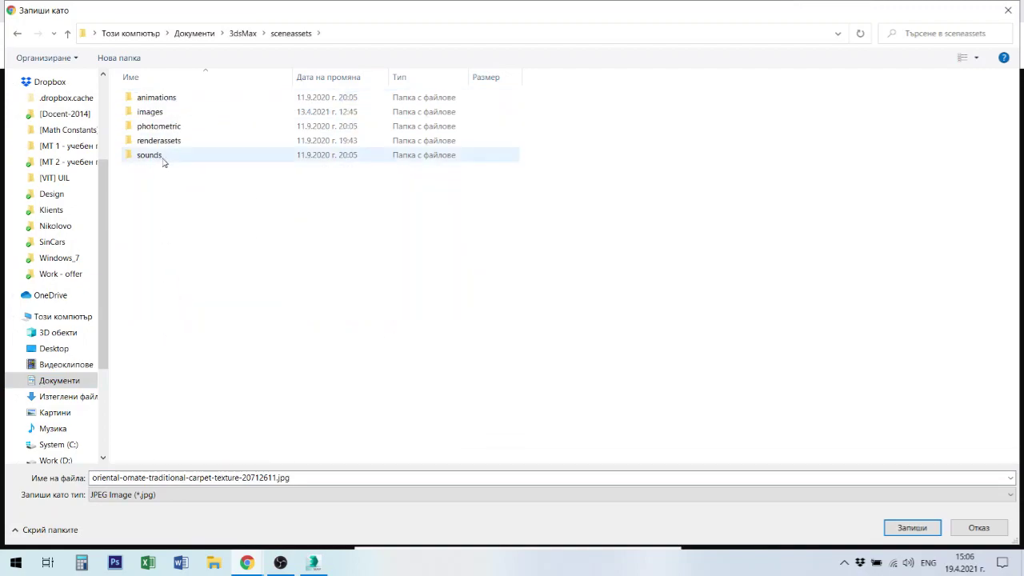
double_click(151, 112)
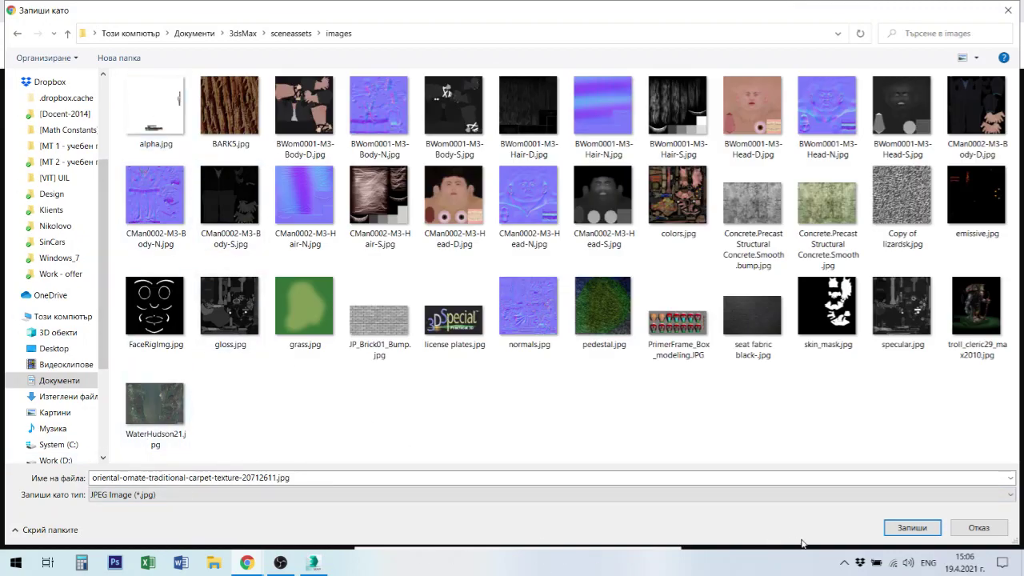
click(912, 530)
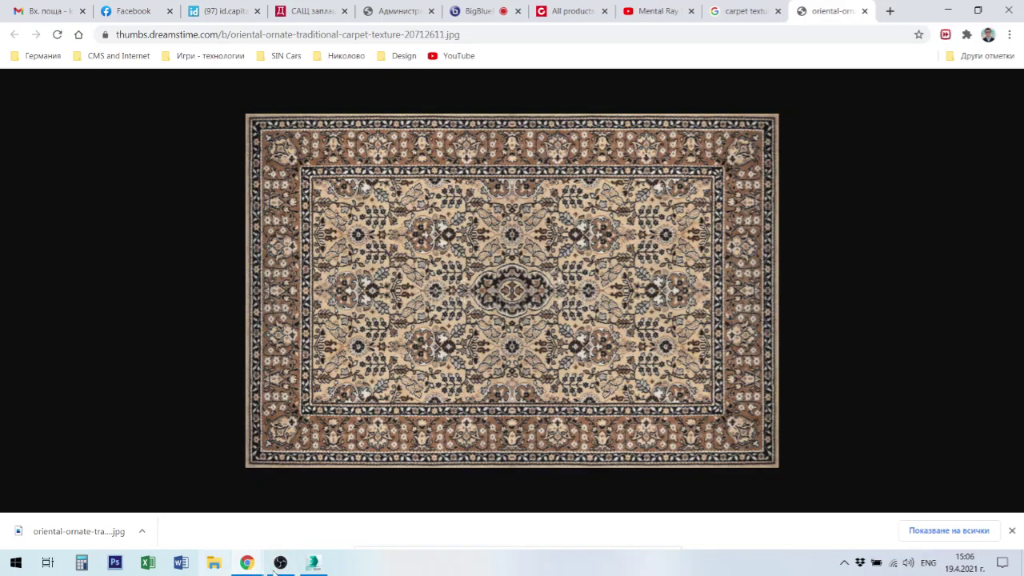
click(315, 564)
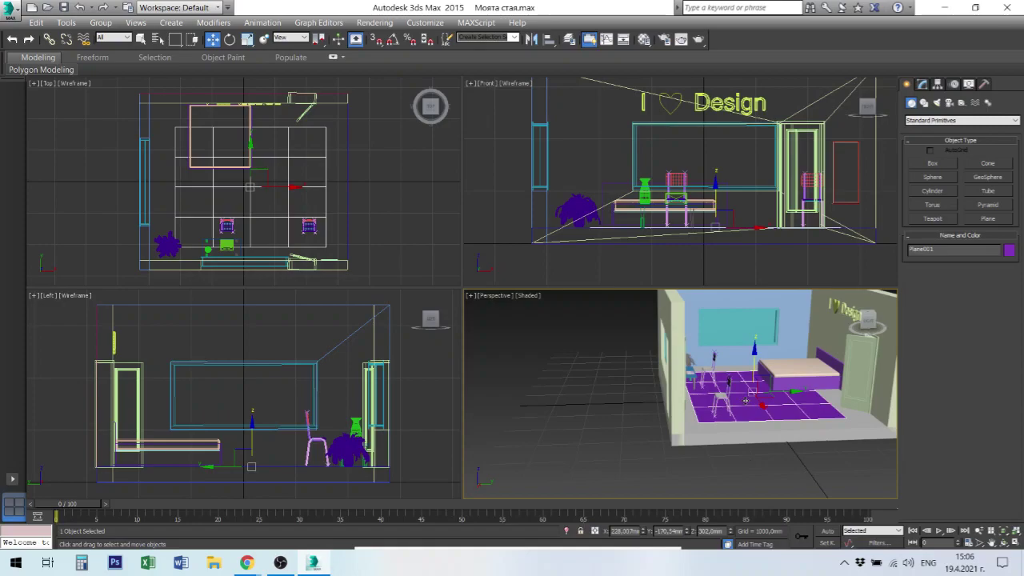
Give Plane001 a width of 1600 mm and length of 1062 mm, then launch Calculator
click(924, 84)
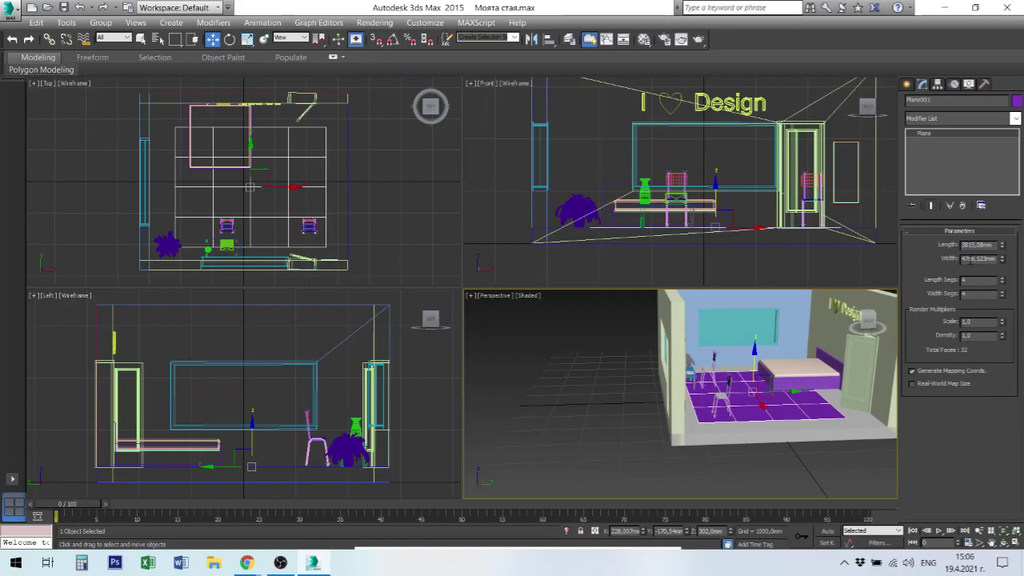
double_click(977, 258)
text(1600)
double_click(974, 245)
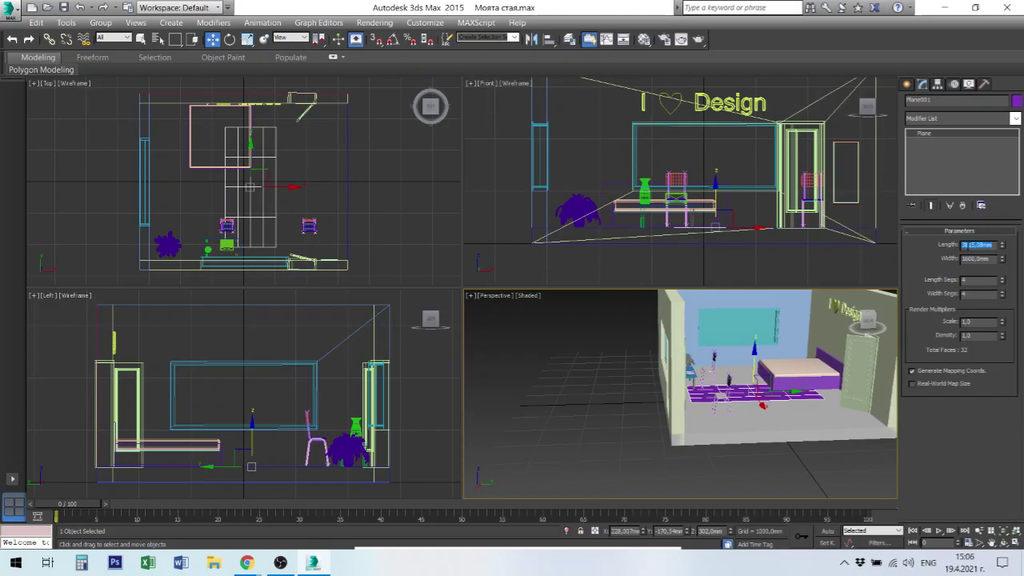
text(80)
key(Return)
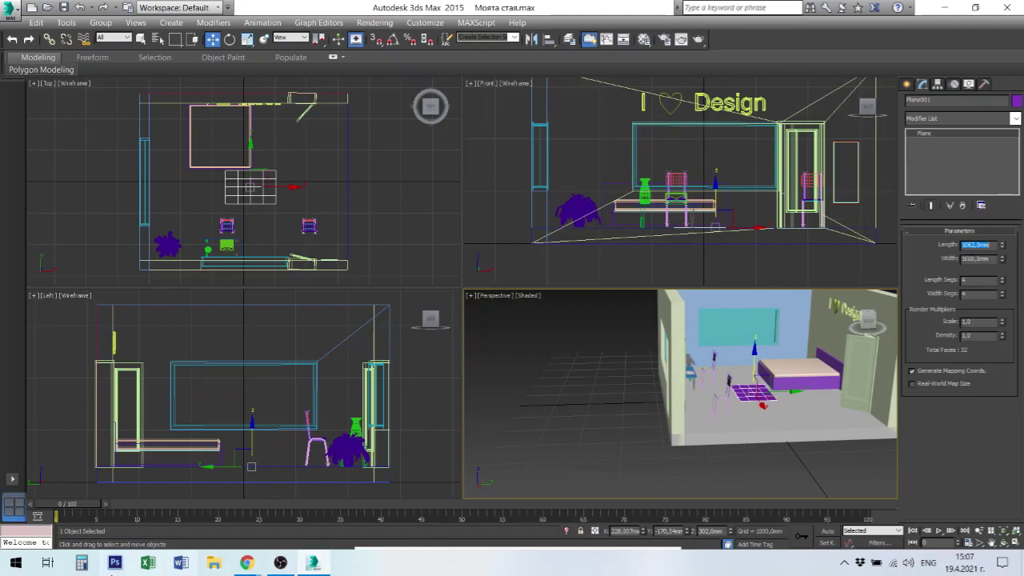
click(82, 564)
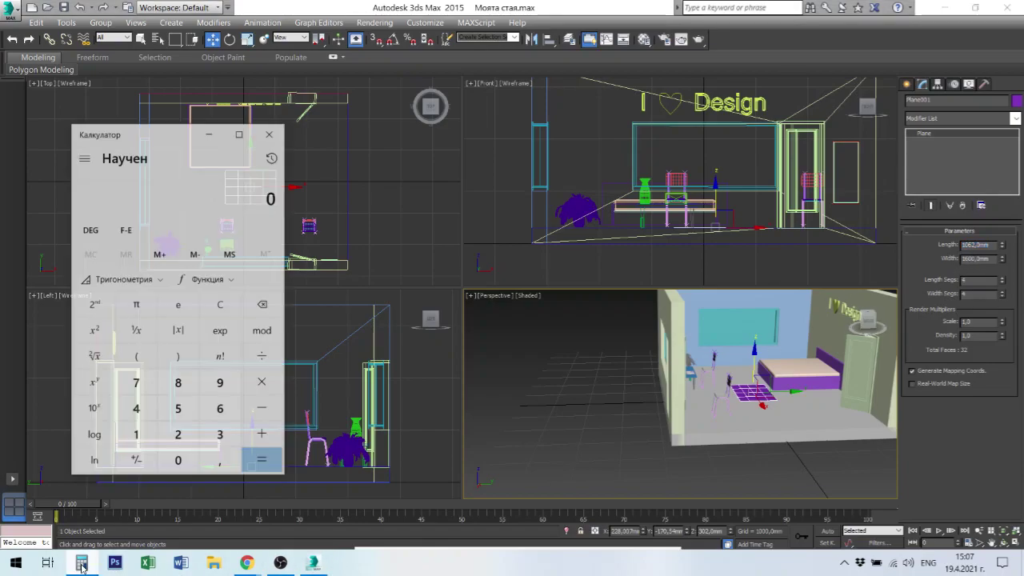
Compute 1600×5 and 1600×3 in Calculator and set the plane width to 4800 mm
text(1)
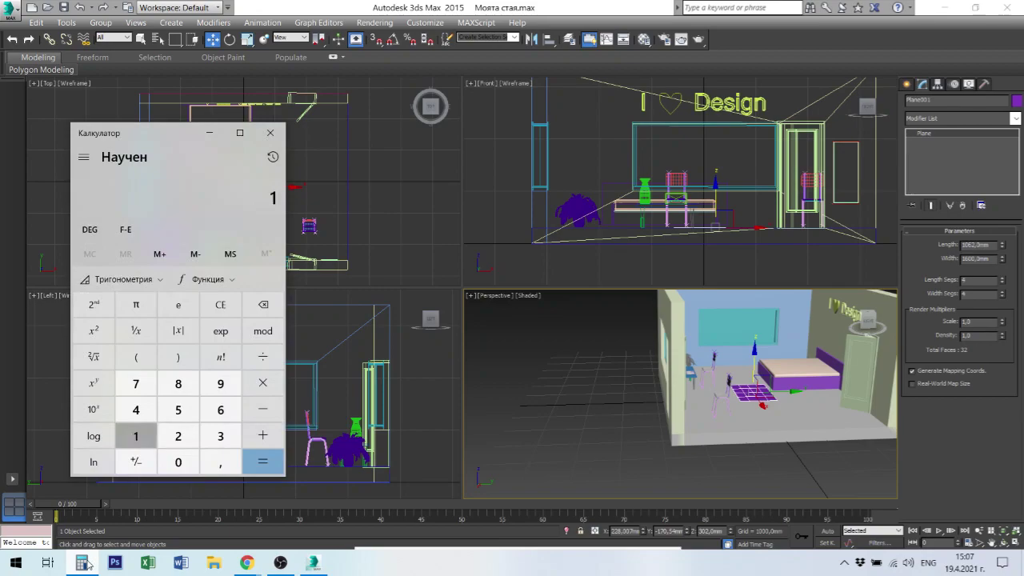
text( 600)
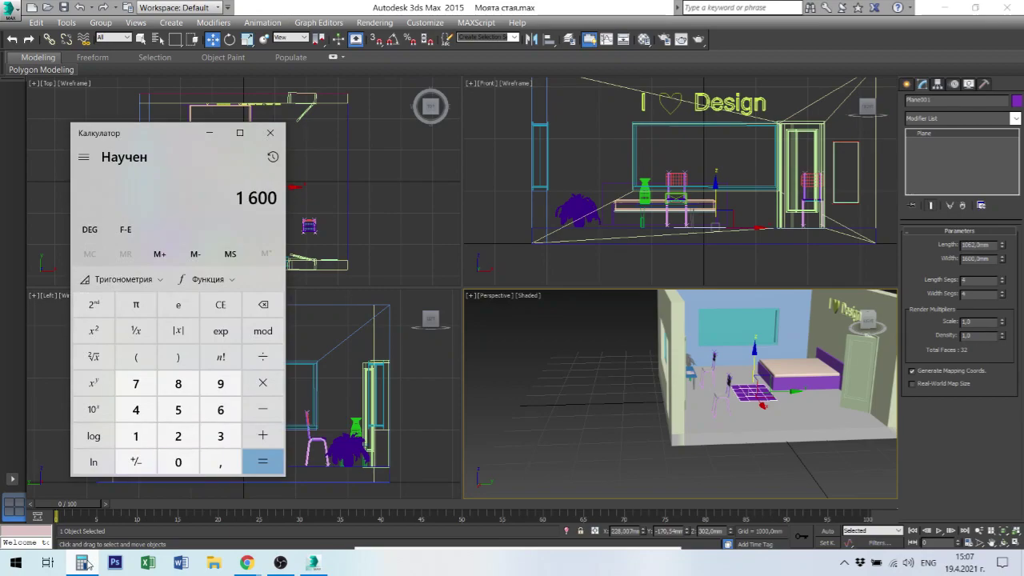
text(*5)
key(Return)
text(1)
text(600)
text(*)
text(3)
key(Return)
click(974, 259)
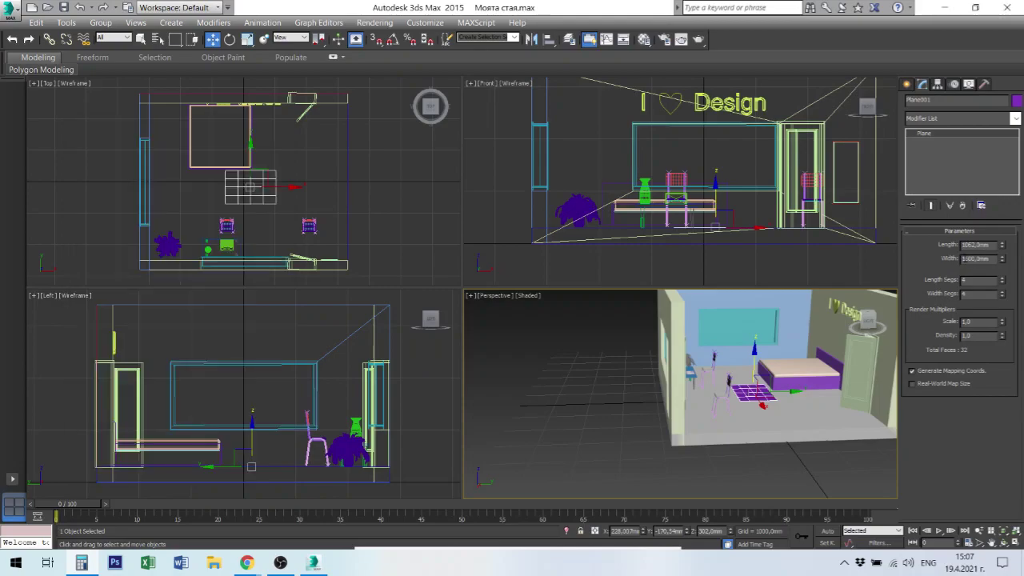
text(4600)
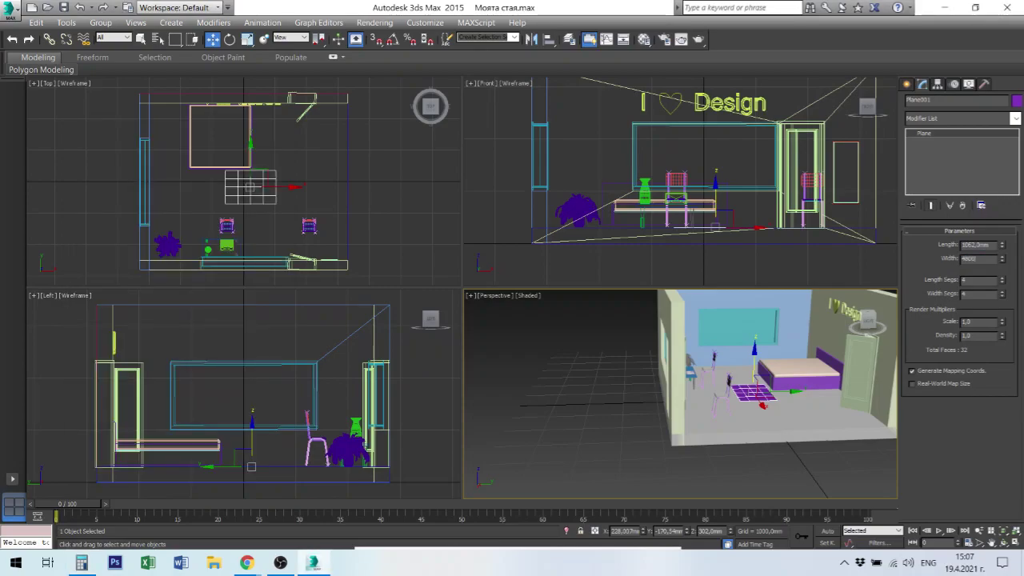
key(Return)
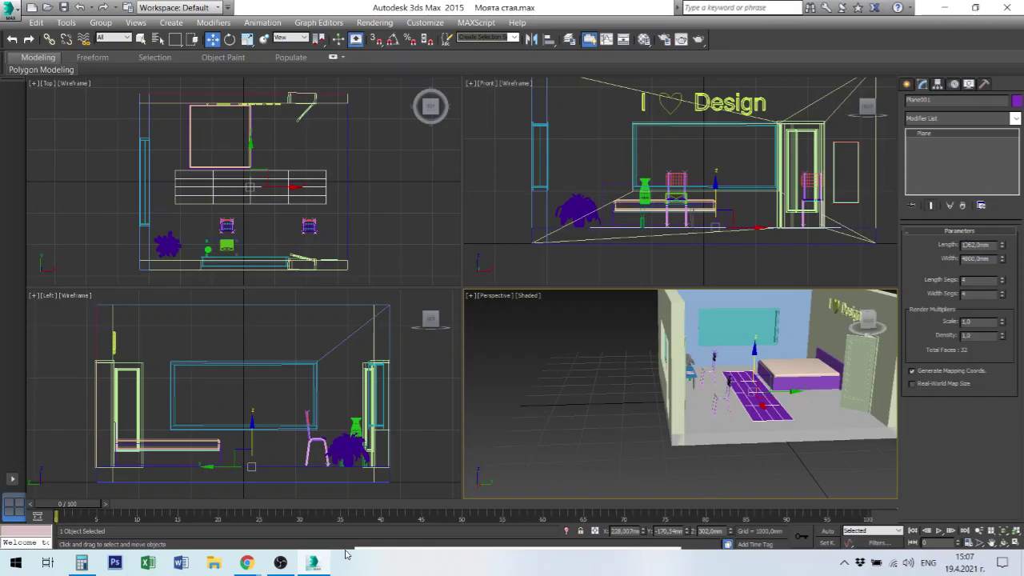
Compute 1062×3 in Calculator and set the plane length to 3186 mm
click(82, 563)
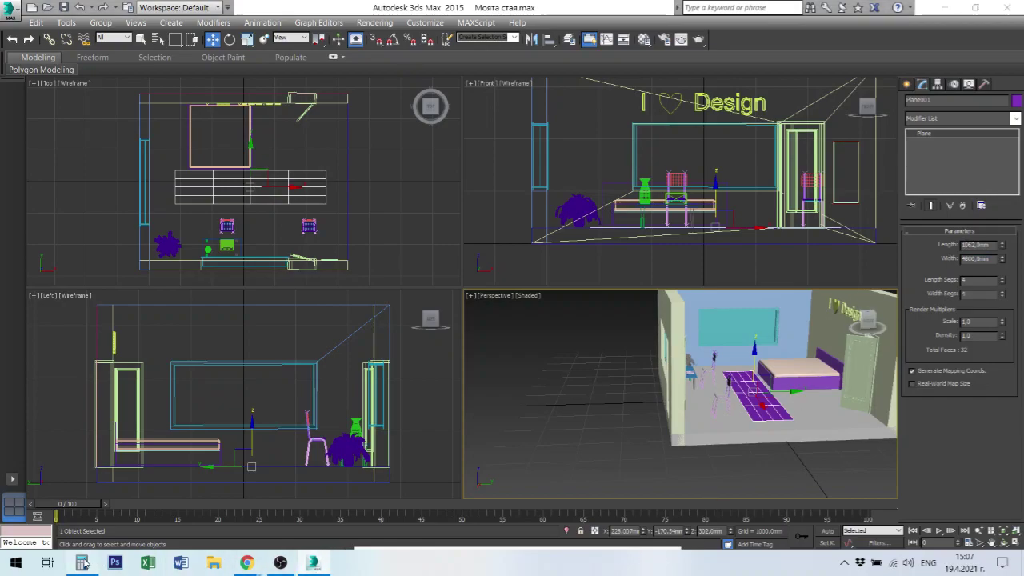
text(10)
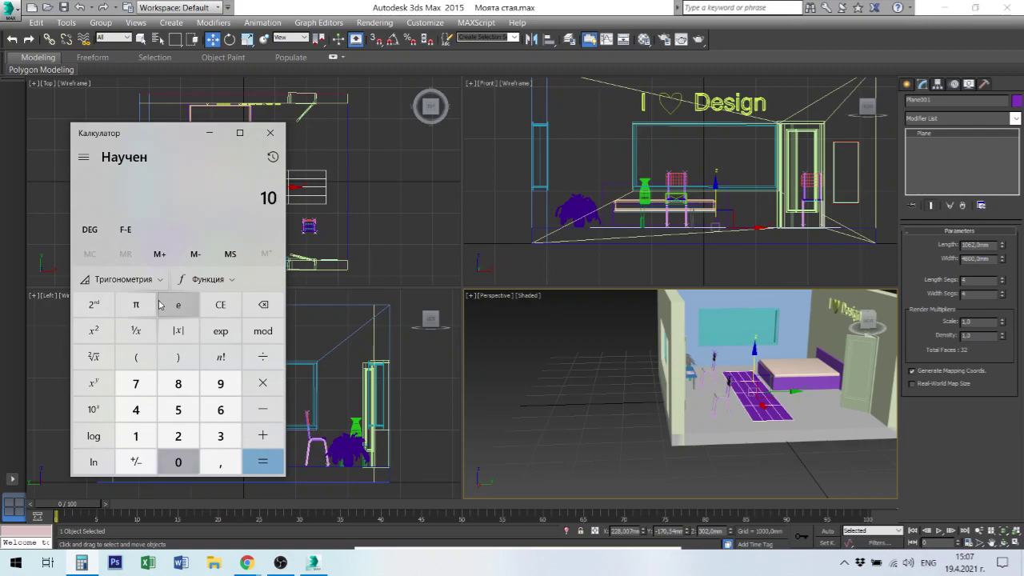
text(62*3)
key(Return)
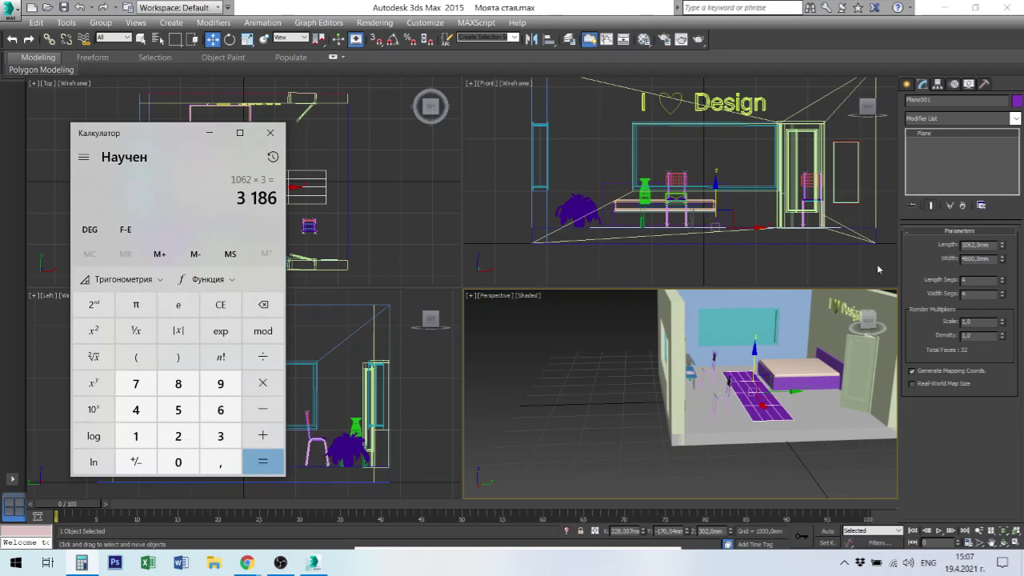
click(976, 244)
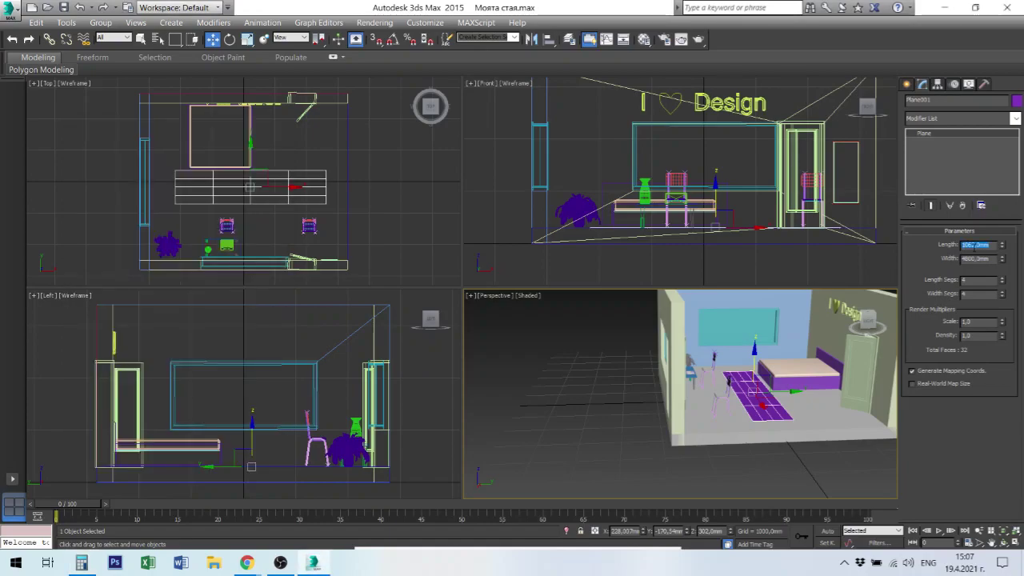
text(3186)
key(Return)
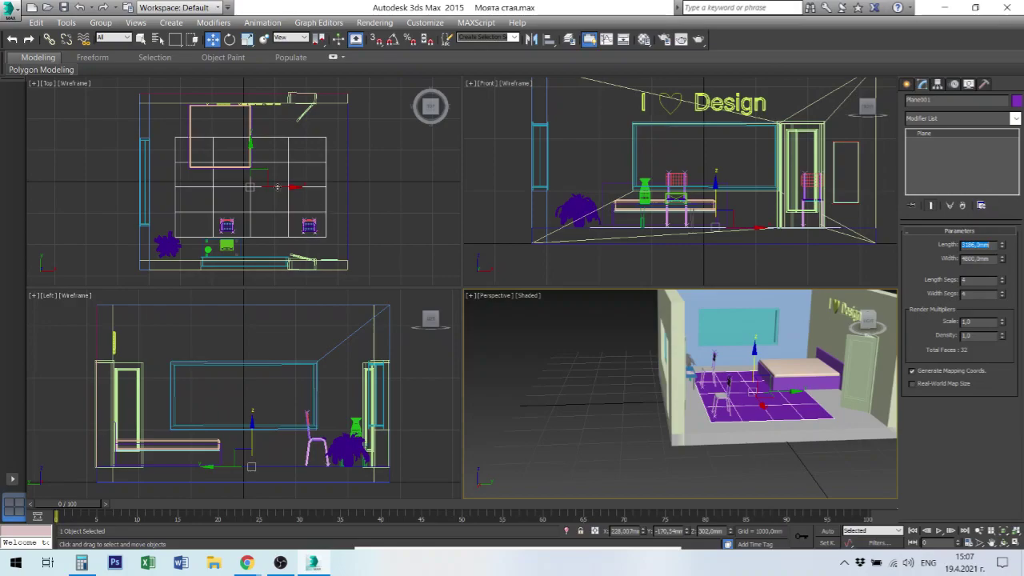
Reselect the rug plane in the Top view and bring up the Material Editor
text(6)
click(425, 211)
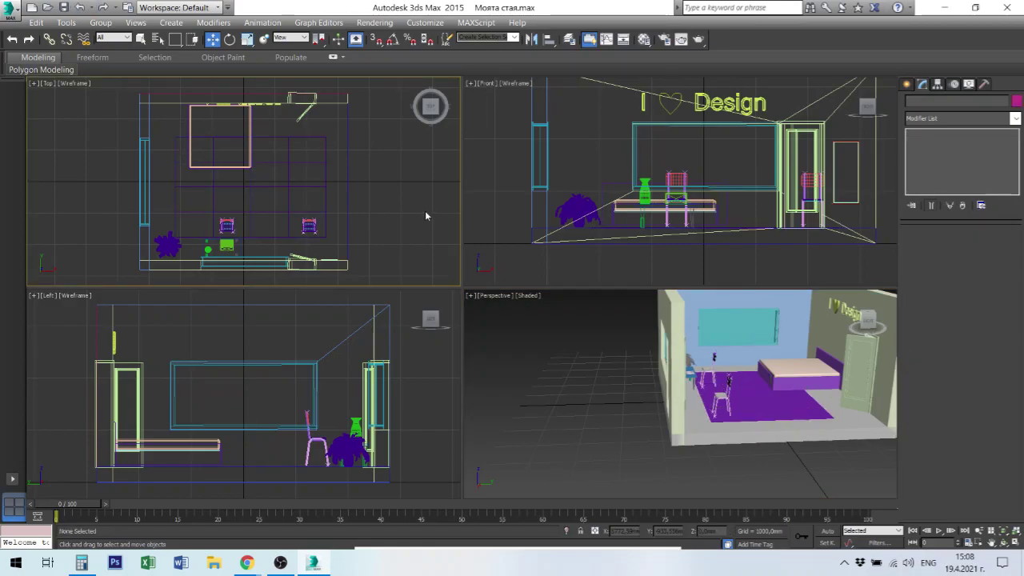
click(316, 182)
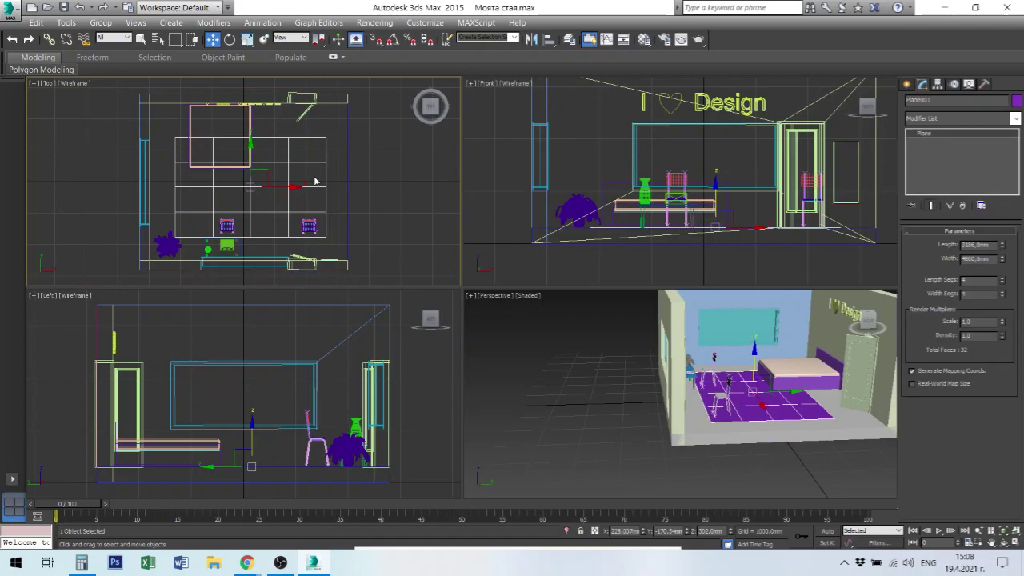
key(m)
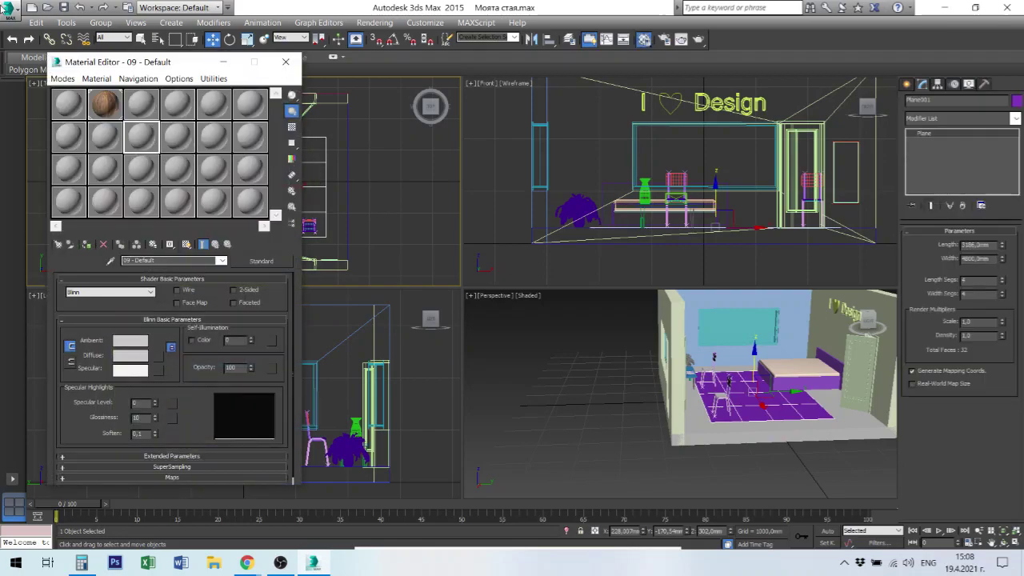
Name an unused material 'Oriental Carrpet' and pick a map for its Diffuse Color in the Maps rollout
click(102, 172)
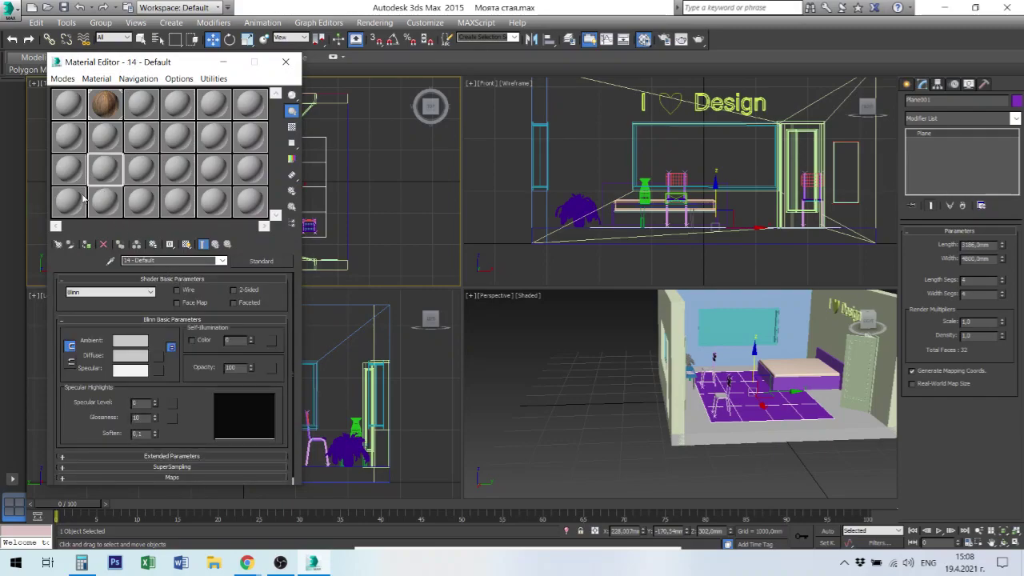
click(74, 175)
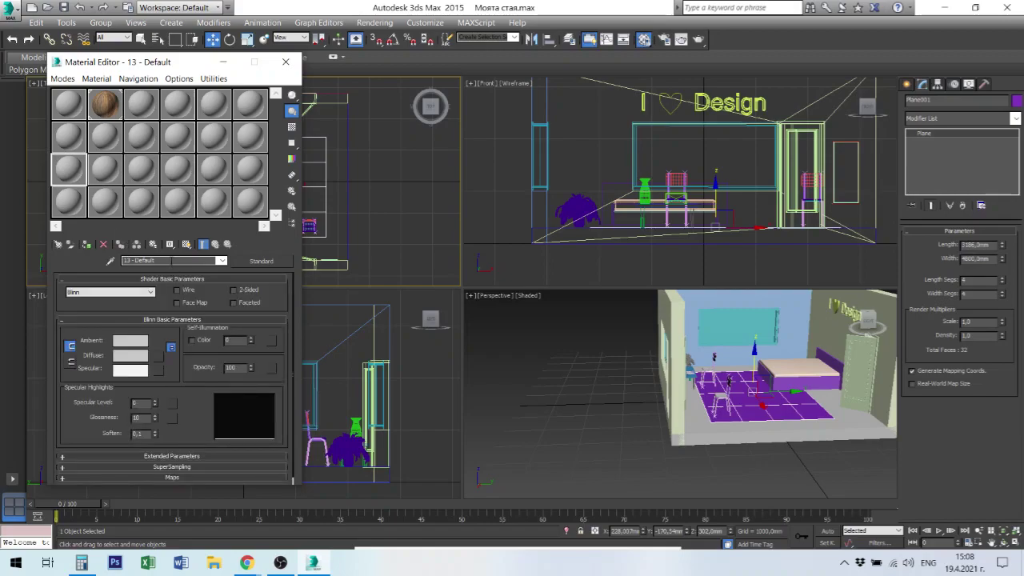
click(136, 260)
text(Orie)
text(ntal C)
text(arrpet)
click(192, 478)
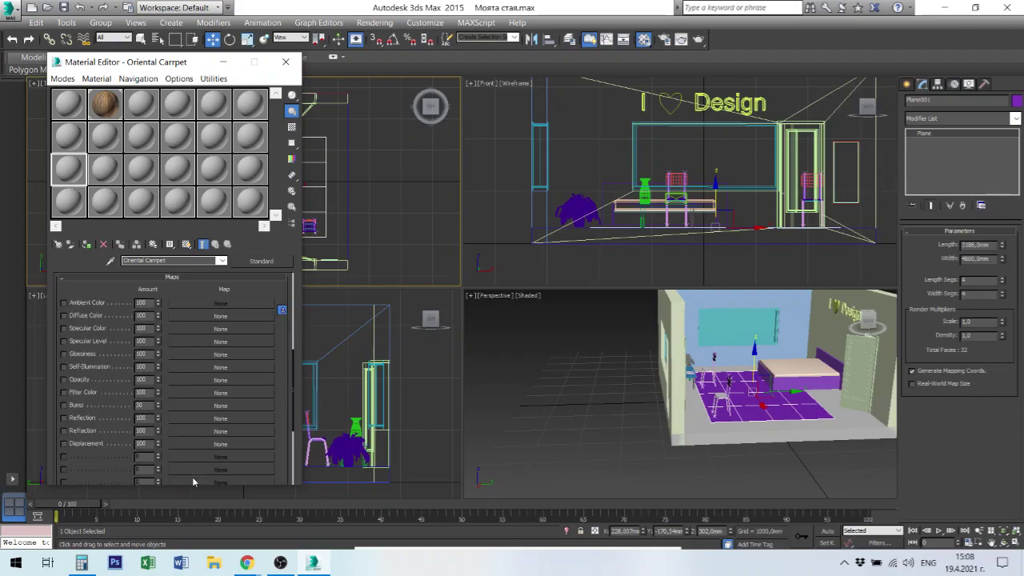
click(242, 316)
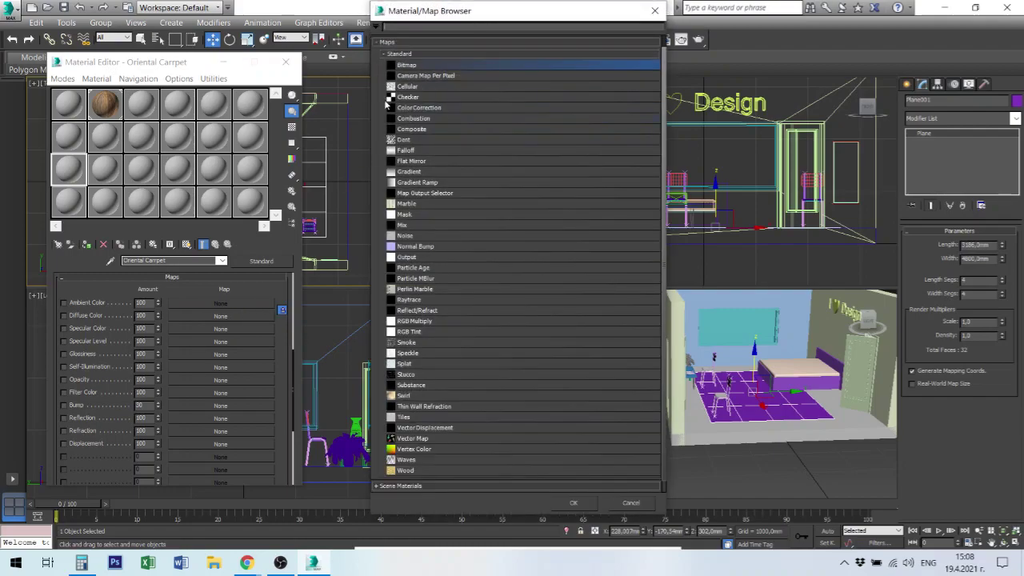
Load the oriental-ornate-traditional-carpet-texture JPG as a Bitmap diffuse map
double_click(418, 64)
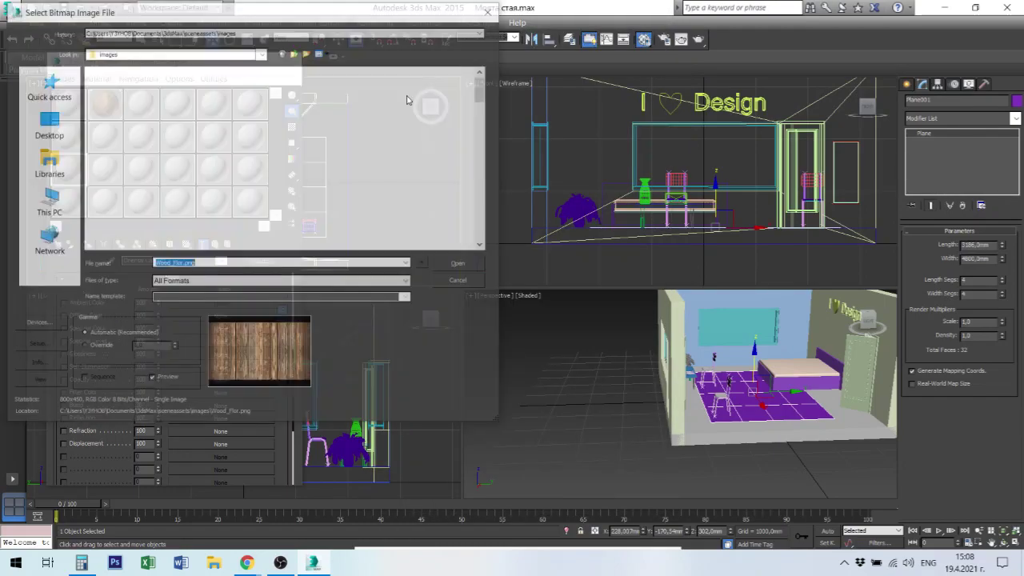
drag(483, 88, 503, 202)
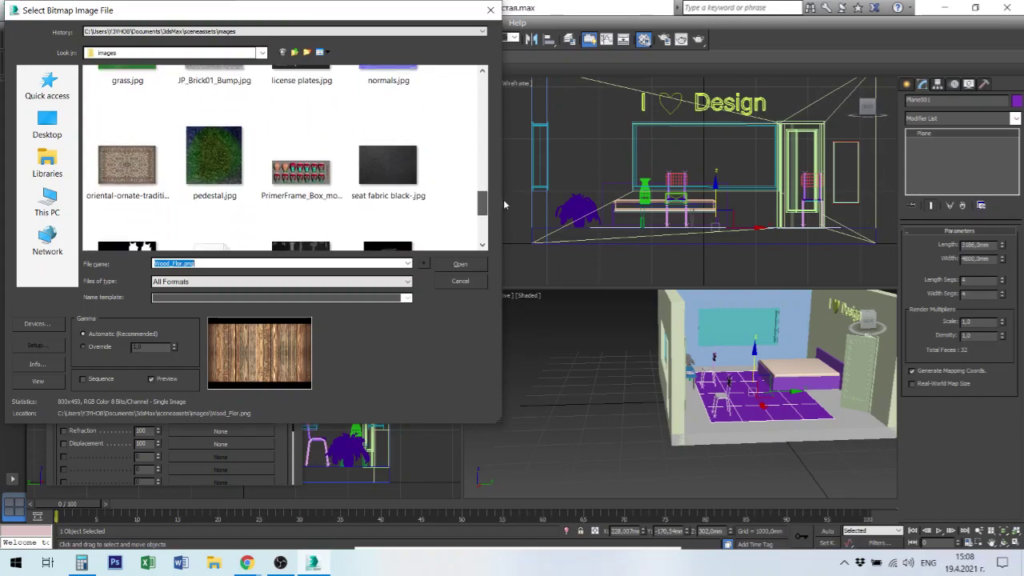
click(128, 148)
double_click(128, 149)
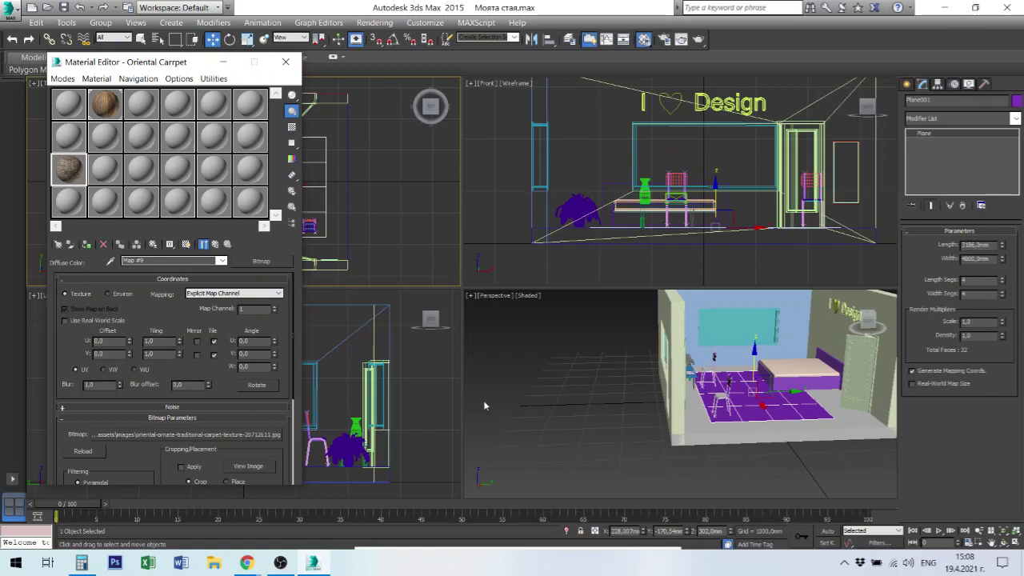
Preview the carpet map enlarged on a cube, show it in viewports, and render the top view
drag(293, 102, 342, 98)
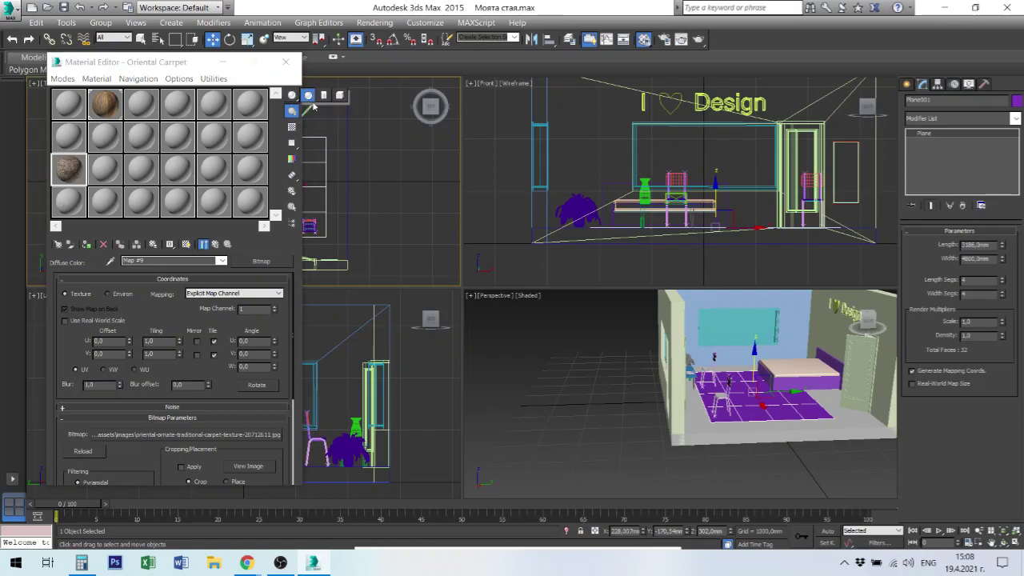
double_click(70, 169)
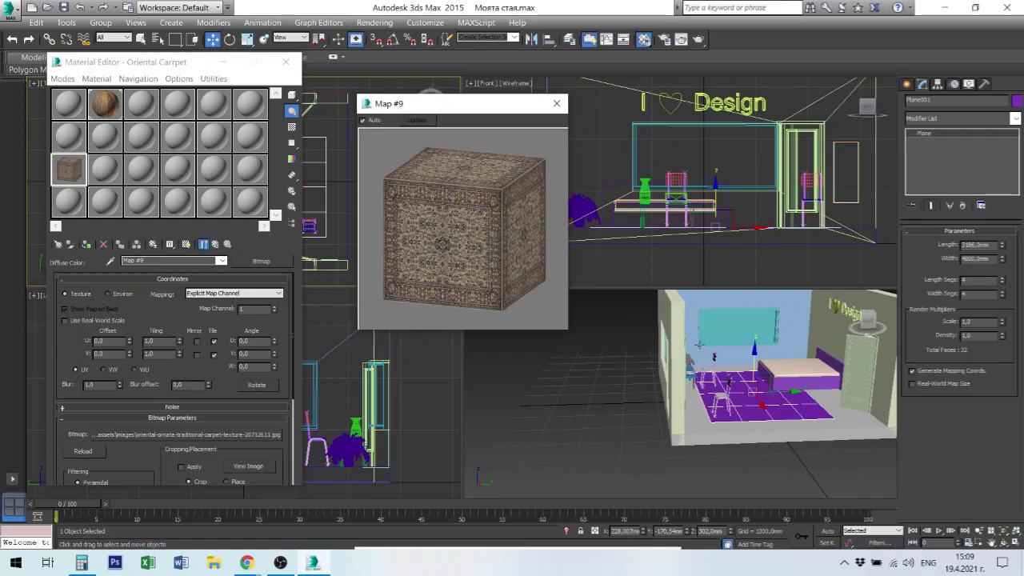
click(86, 245)
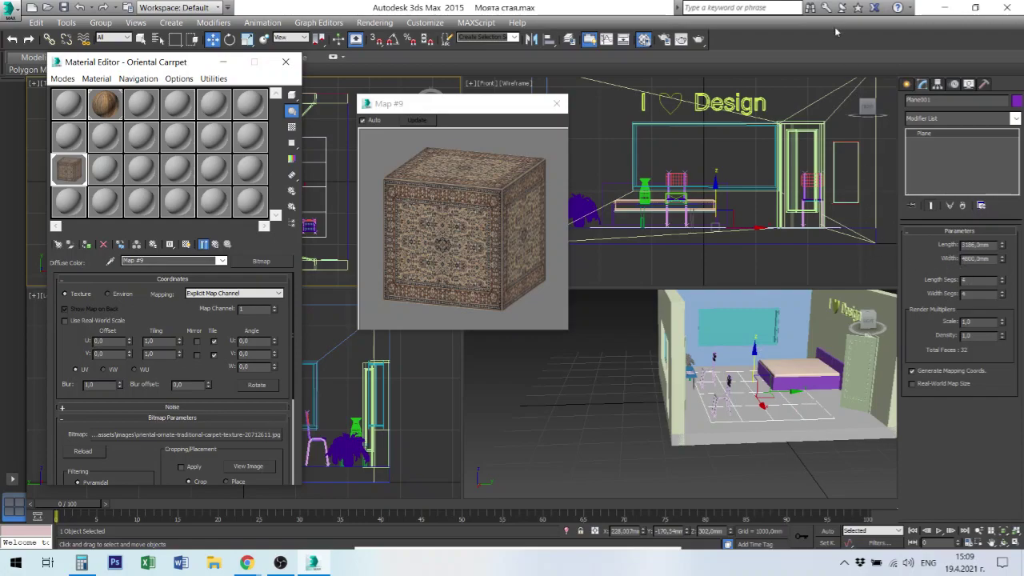
click(698, 40)
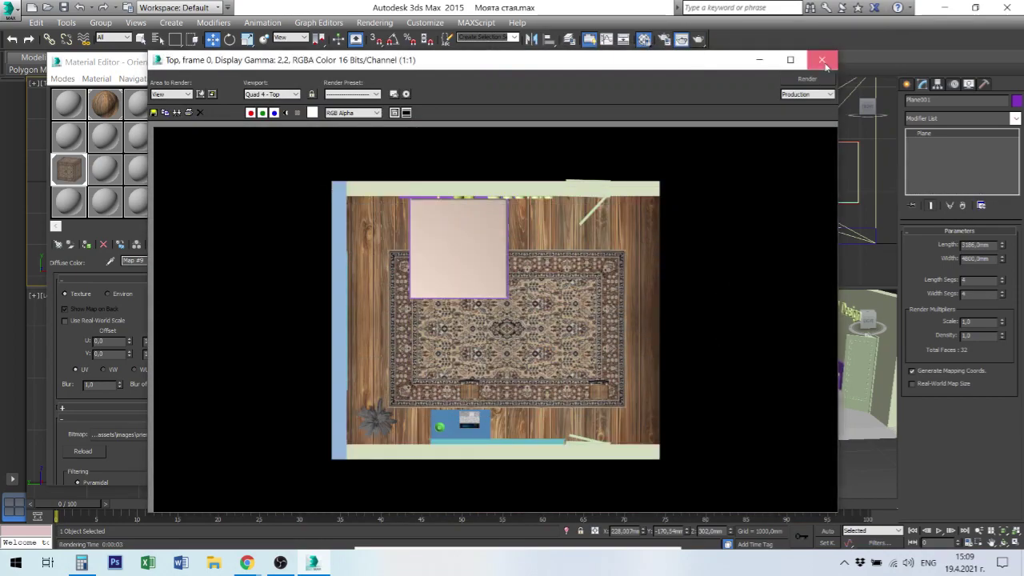
Orbit and zoom the Perspective view closer, then render it to check the rug on the floor
click(822, 60)
mouse_move(720, 432)
alt+middle_down()
mouse_move(687, 435)
mouse_move(729, 434)
mouse_move(696, 436)
alt+middle_up()
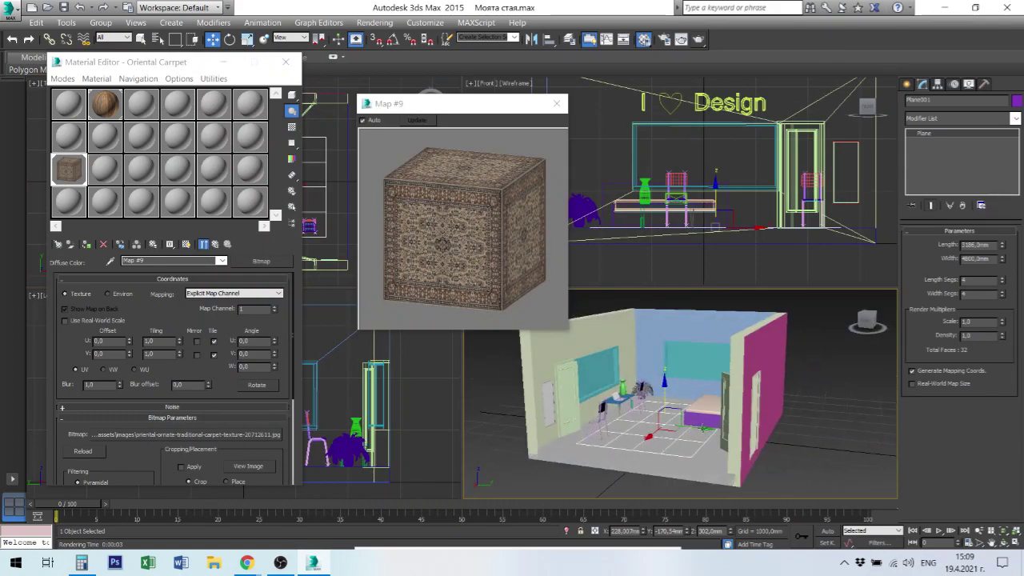
mouse_move(704, 438)
alt+middle_down()
mouse_move(682, 441)
mouse_move(738, 435)
alt+middle_up()
scroll(681, 442, up, 5)
scroll(690, 441, up, 2)
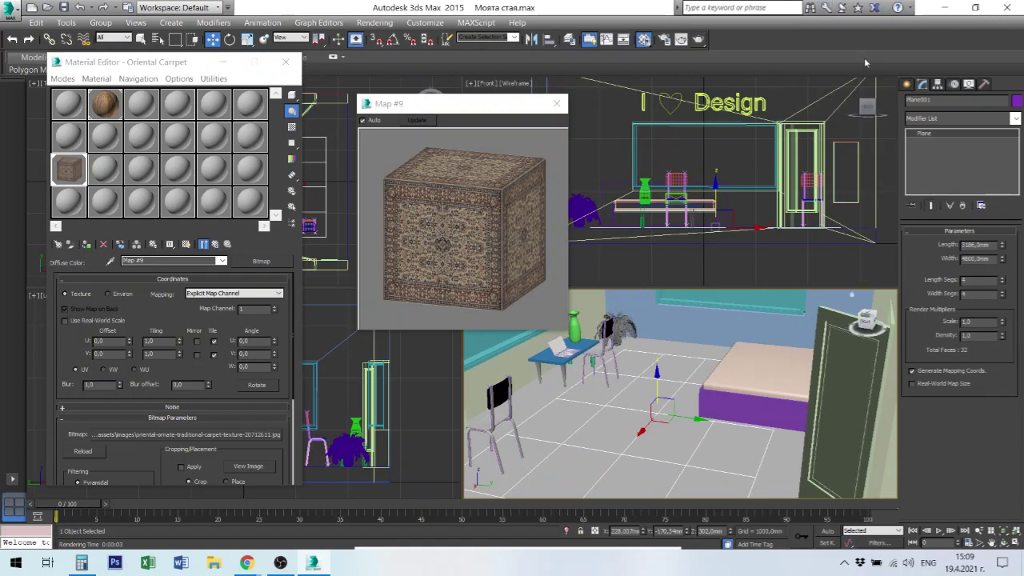
click(698, 38)
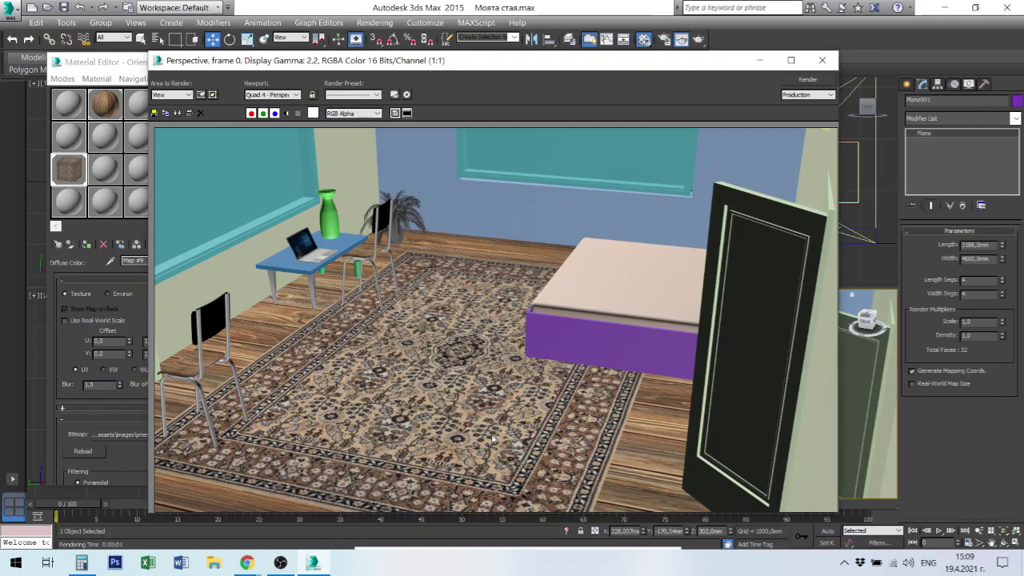
Close the rendered image, the Map #9 preview and the Material Editor
click(822, 62)
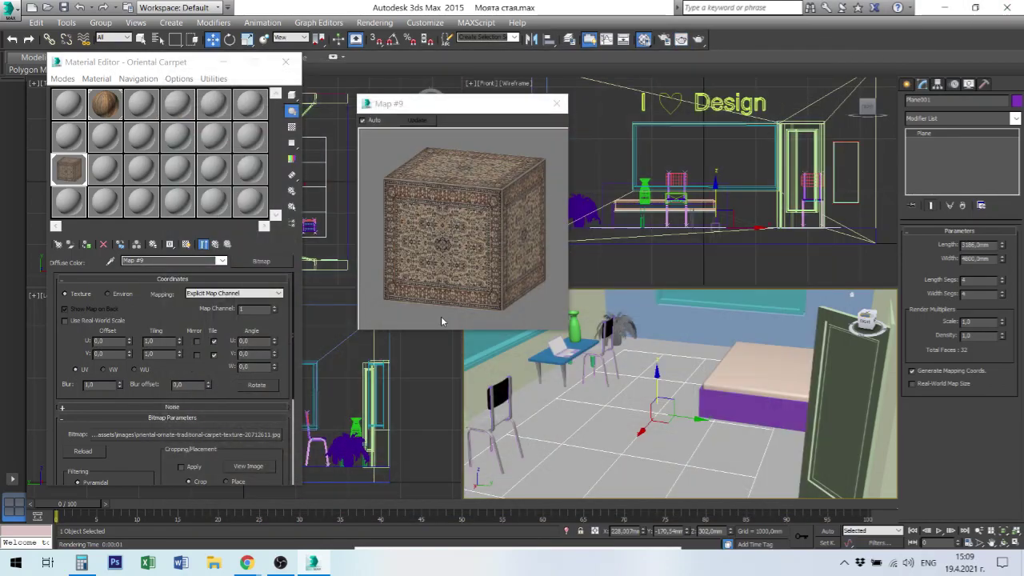
click(558, 102)
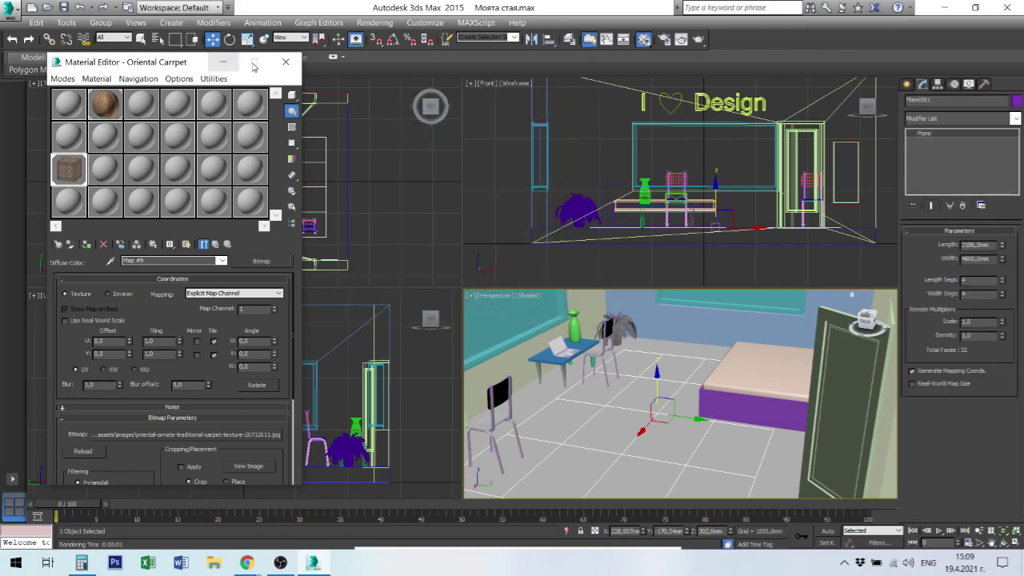
click(286, 62)
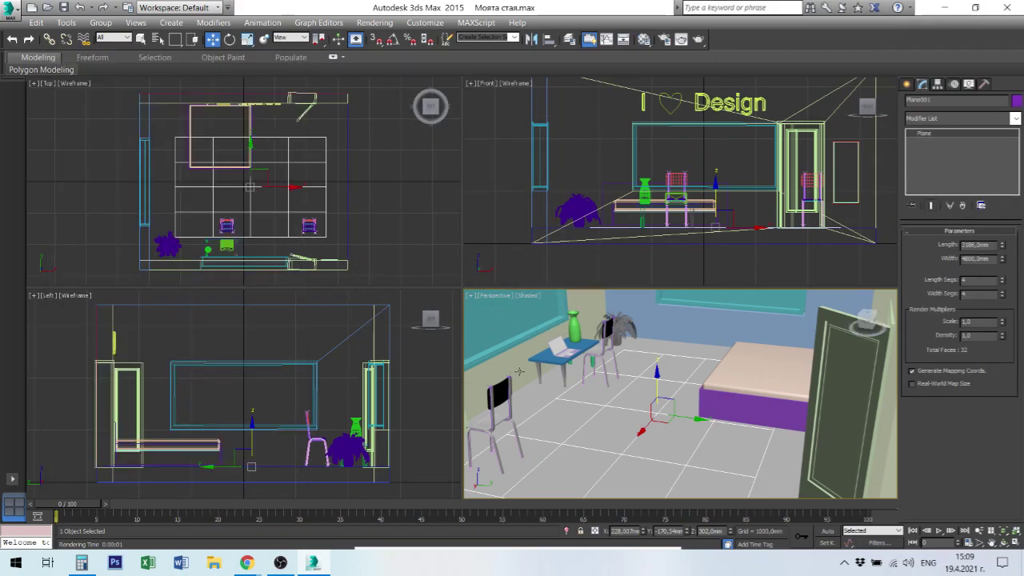
Select the Mirror_Glass box on the door and open the Material Editor
alt+middle_drag(560, 360, 660, 361)
click(585, 360)
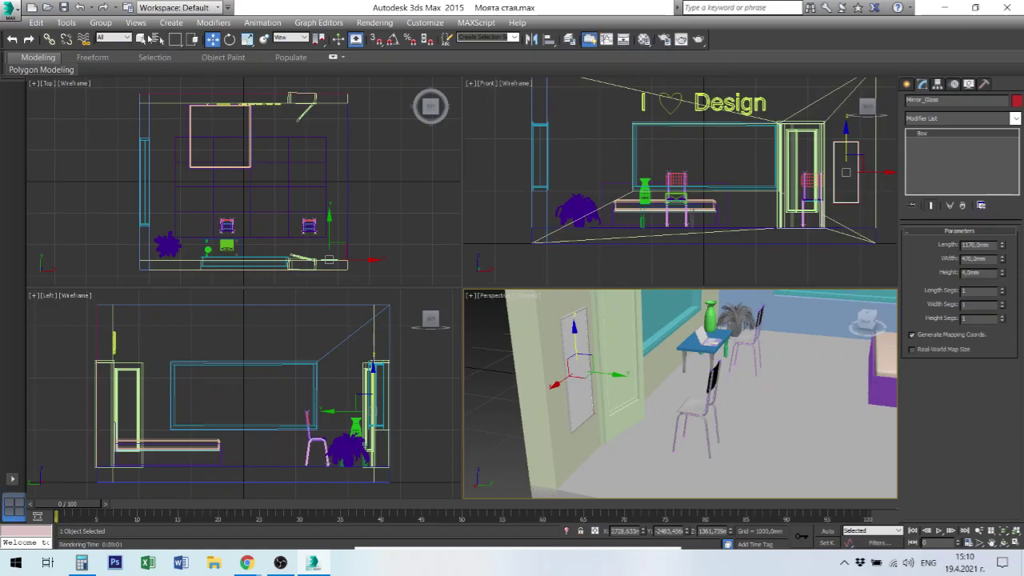
right_click(267, 137)
key(m)
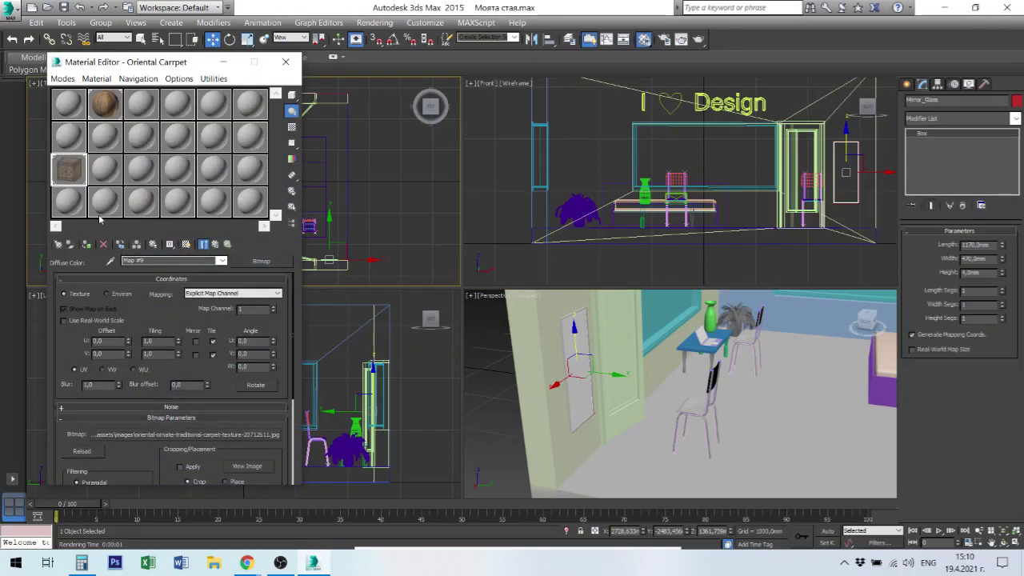
Name a material in an unused sample slot 'Mirror' and bring up Render Setup
click(109, 173)
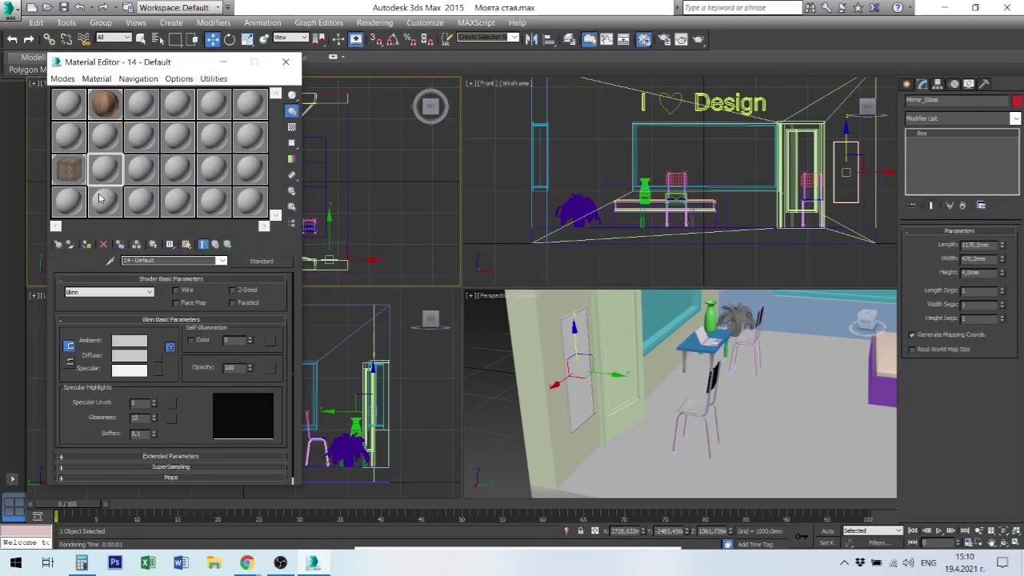
click(166, 261)
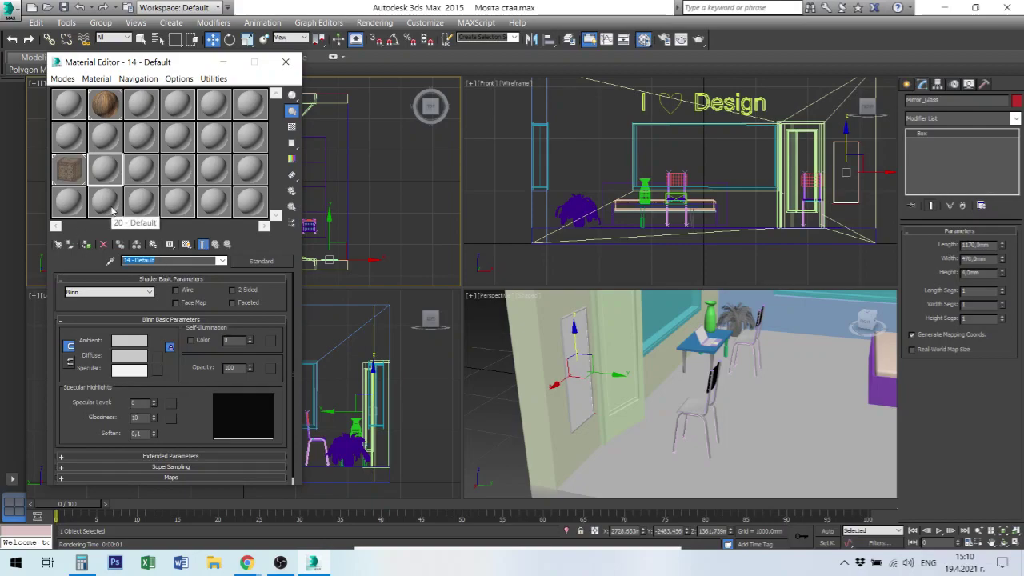
text(Mirror)
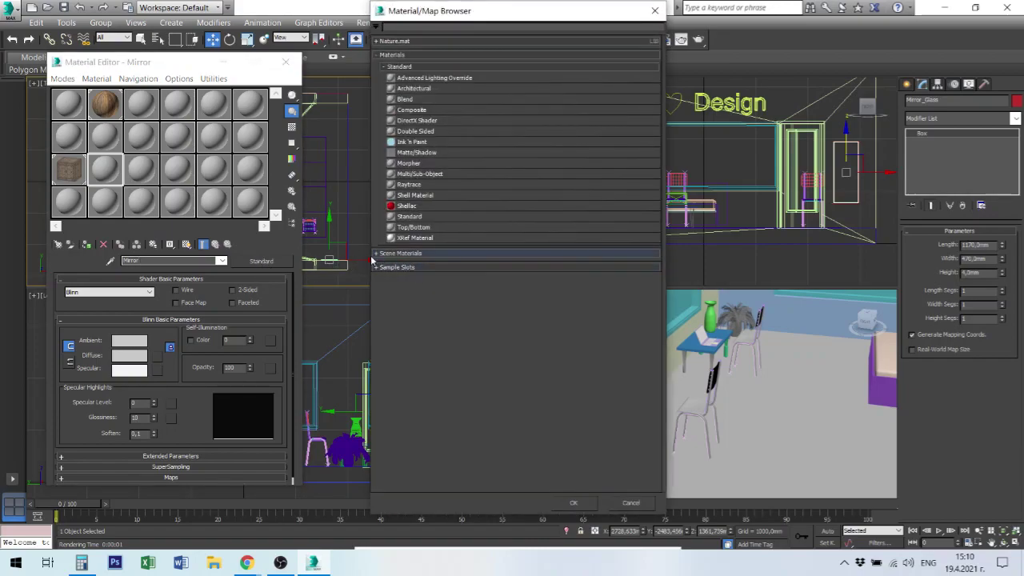
click(631, 503)
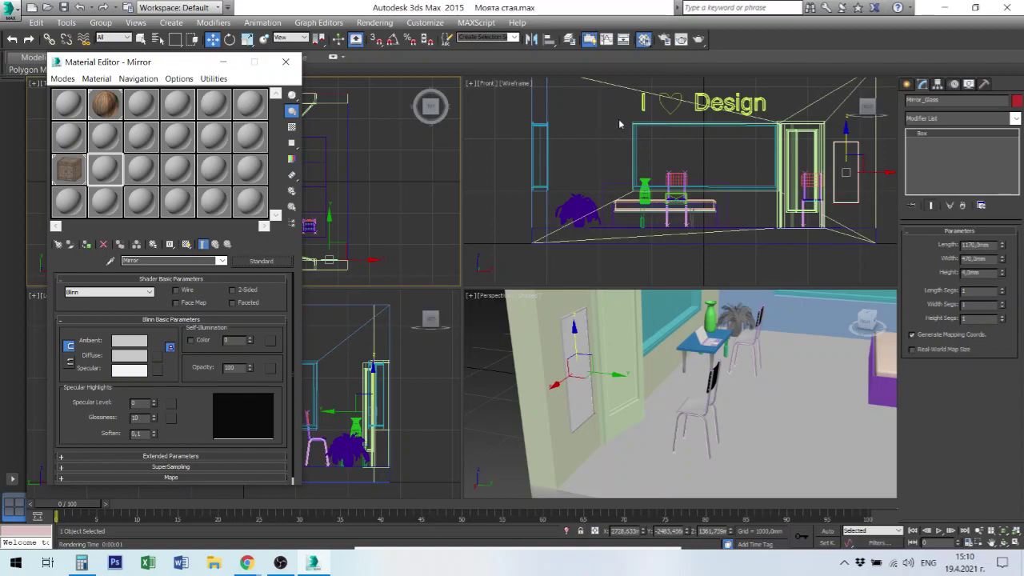
click(664, 39)
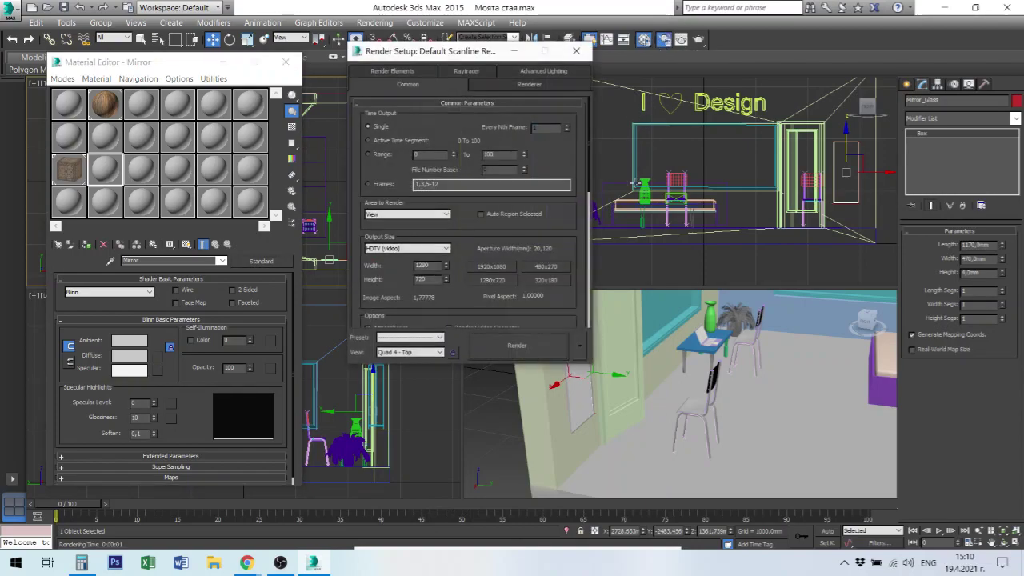
Assign NVIDIA mental ray as the production renderer under Assign Renderer
scroll(566, 258, down, 3)
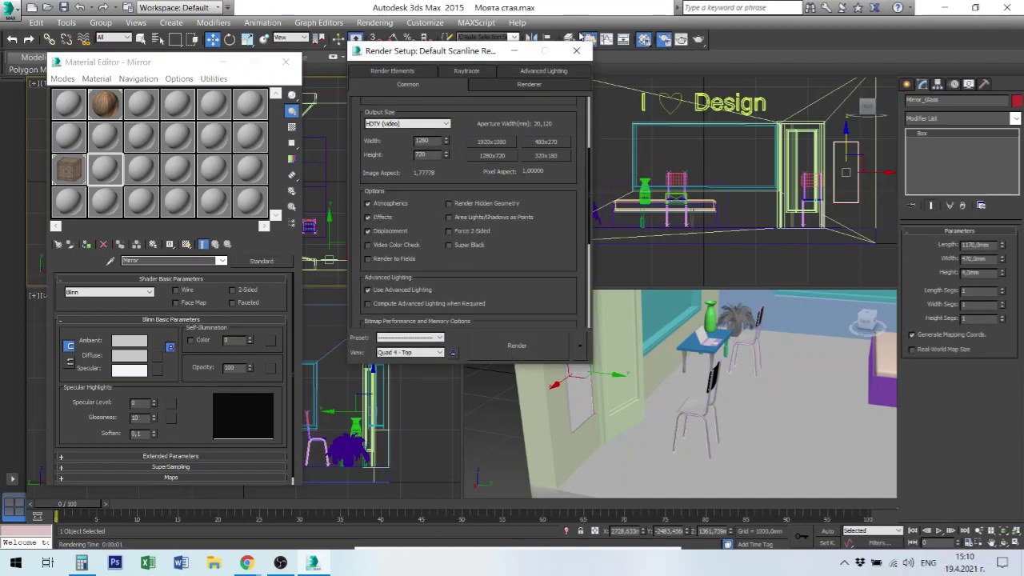
scroll(564, 294, down, 5)
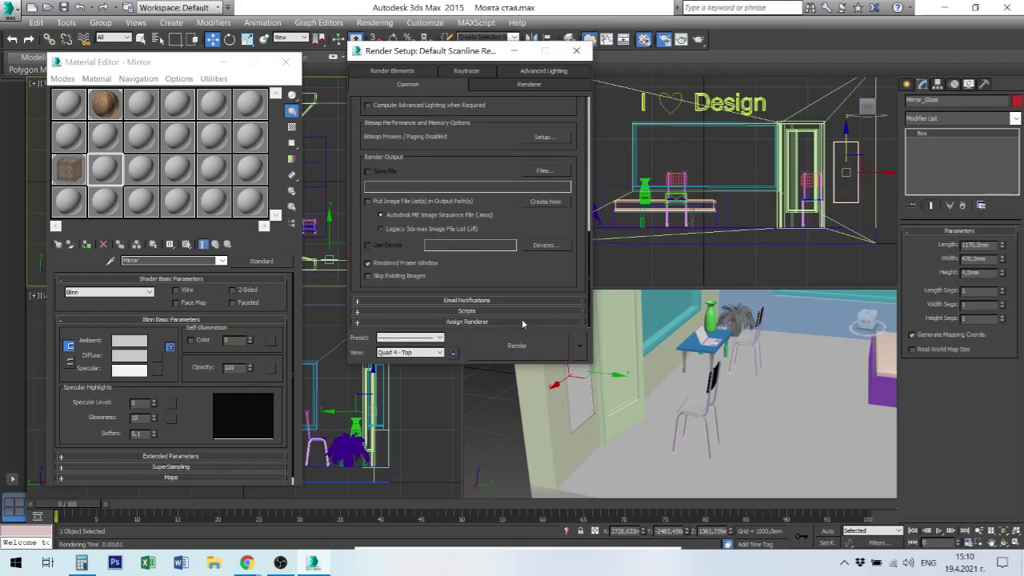
scroll(520, 319, down, 3)
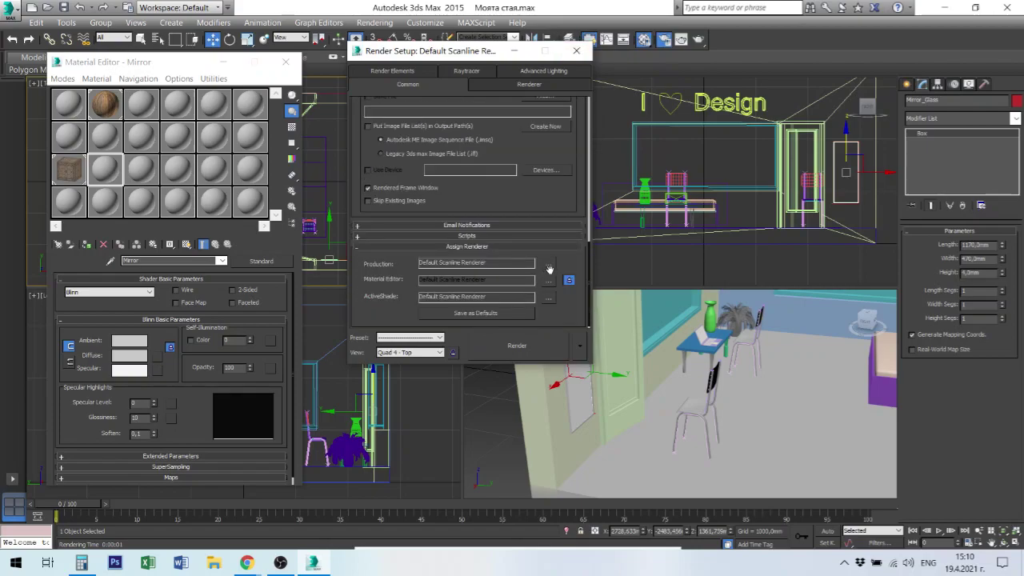
click(548, 264)
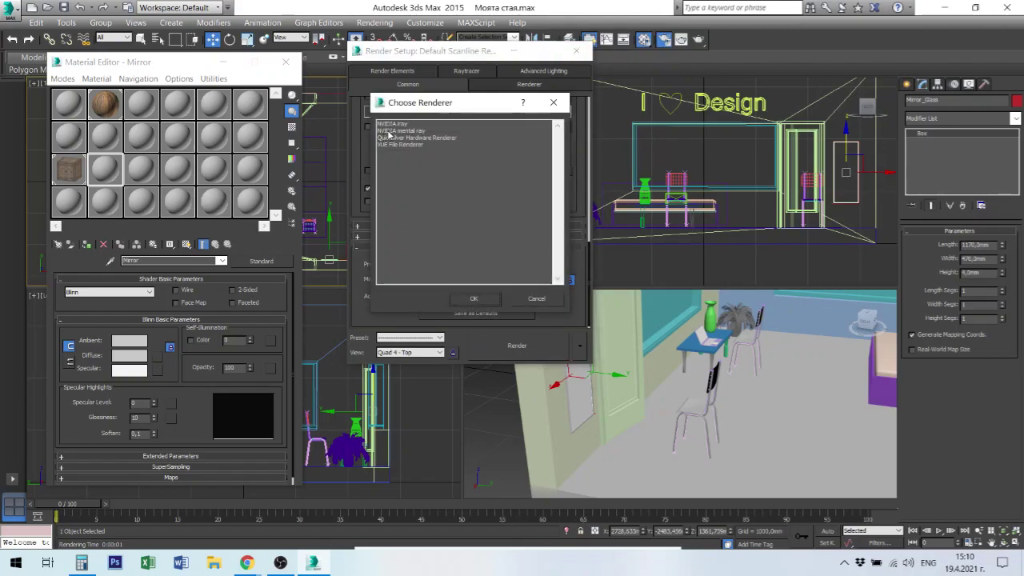
double_click(401, 130)
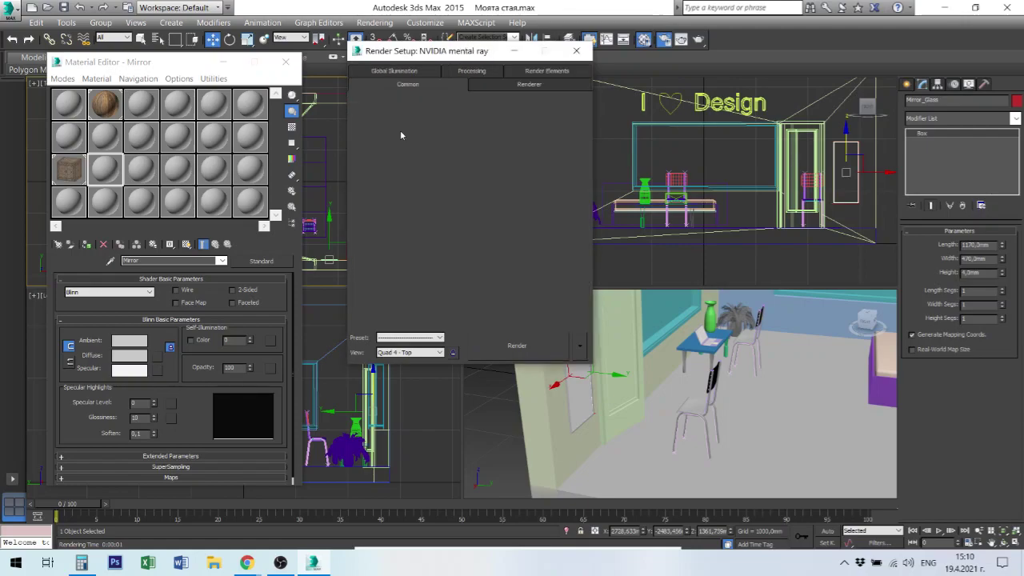
Run a quick mental ray test render, cancel it, and close Render Setup
click(524, 350)
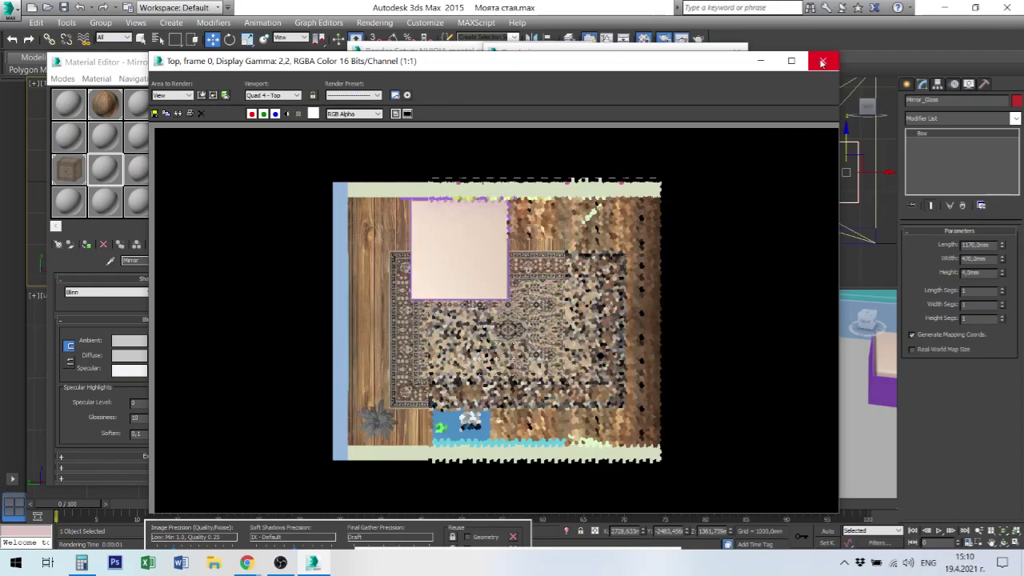
click(822, 61)
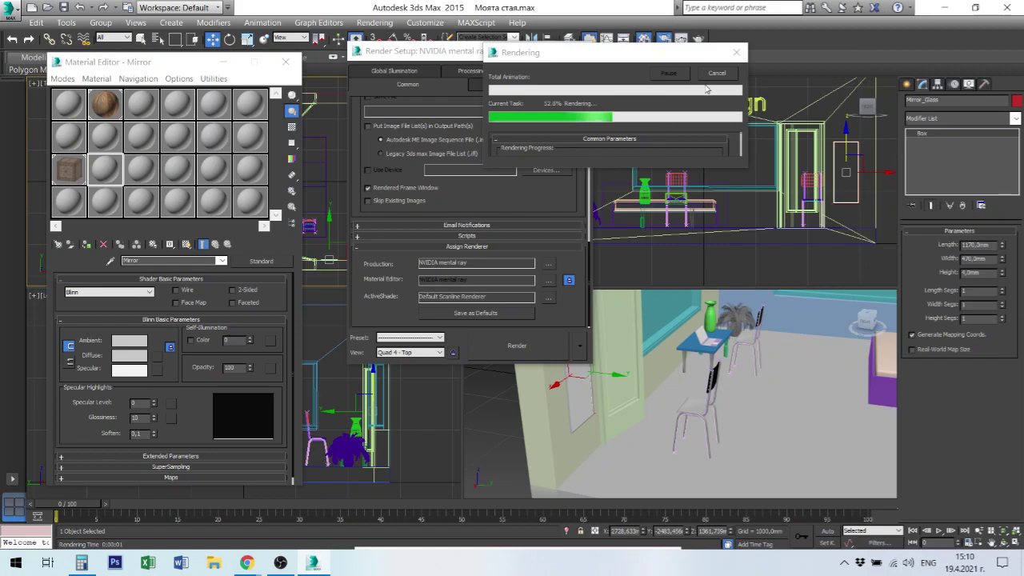
click(714, 73)
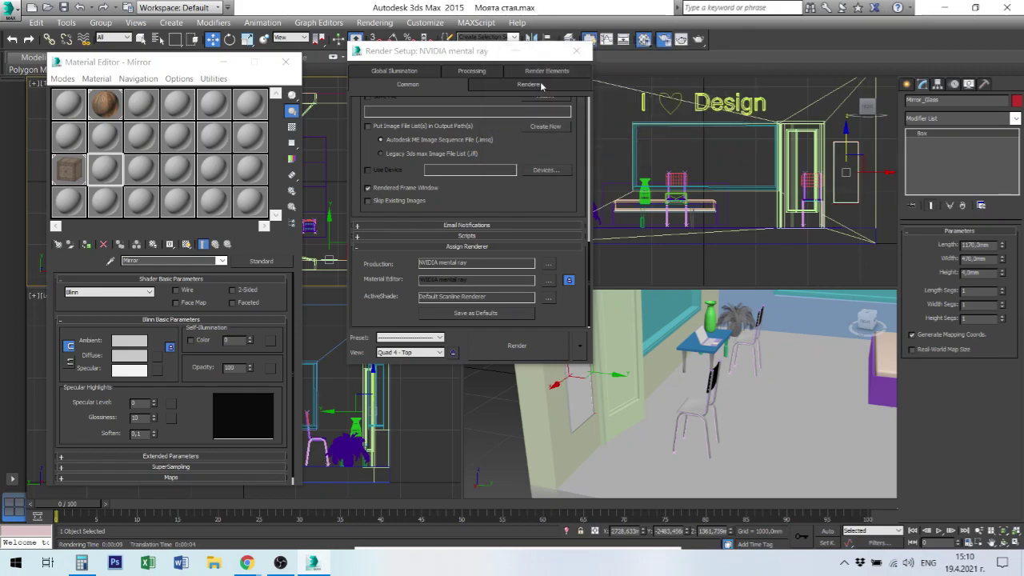
click(577, 51)
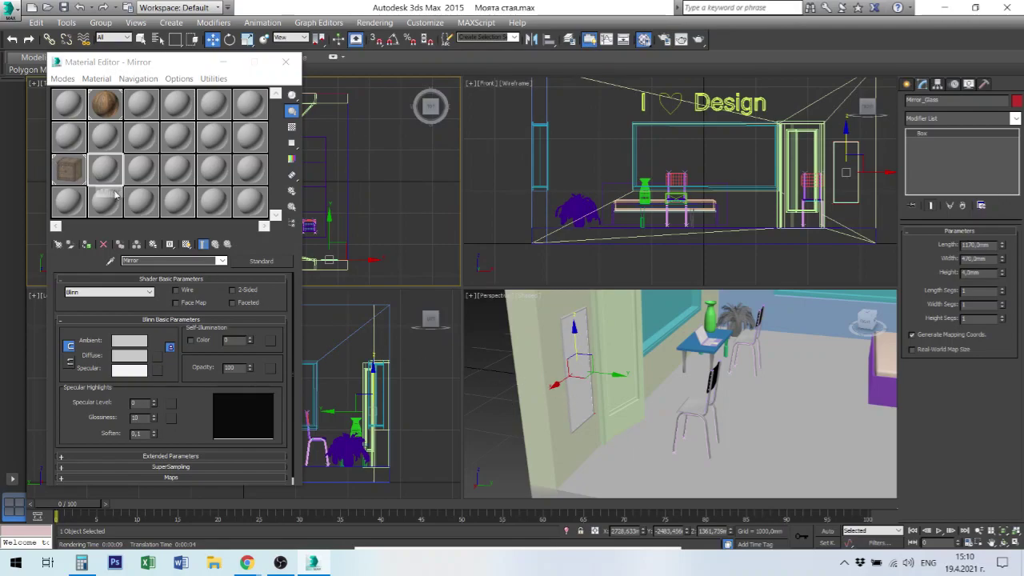
Change the Mirror material to a mental ray Autodesk Mirror and assign it to the mirror glass
click(259, 262)
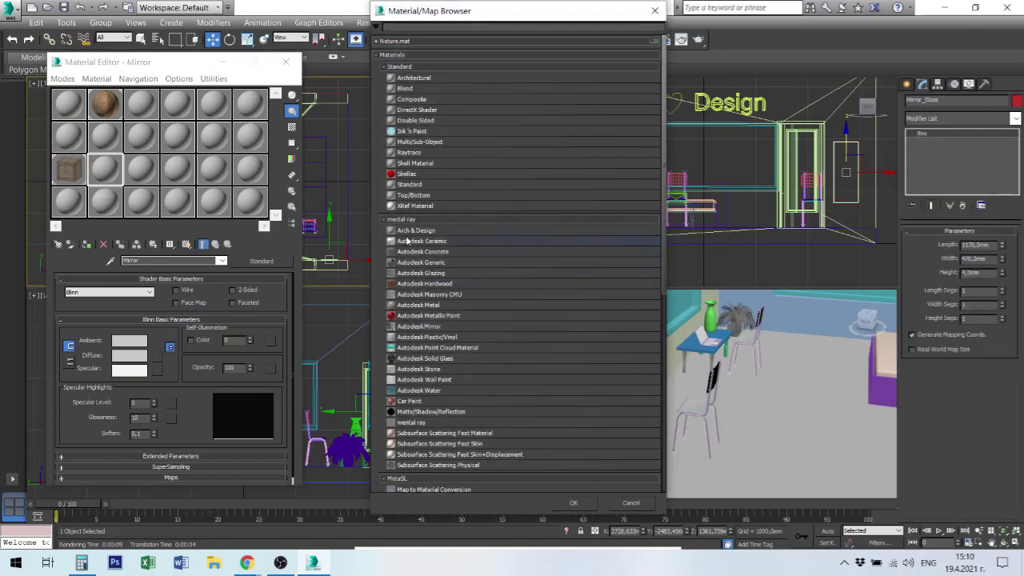
double_click(425, 327)
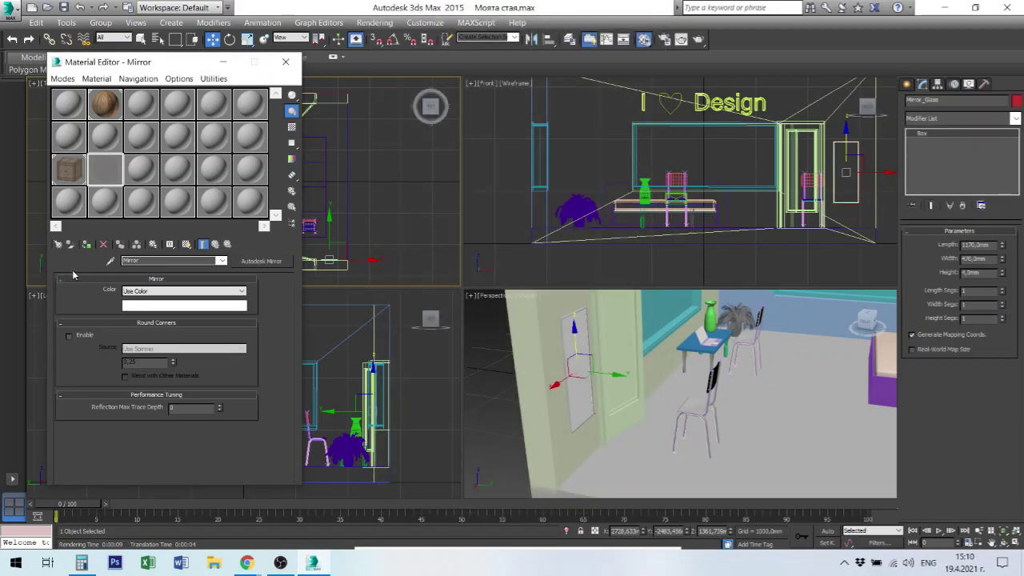
click(89, 245)
click(89, 245)
Pan the Perspective view to frame the mirror and render the scene
middle_drag(725, 400, 664, 413)
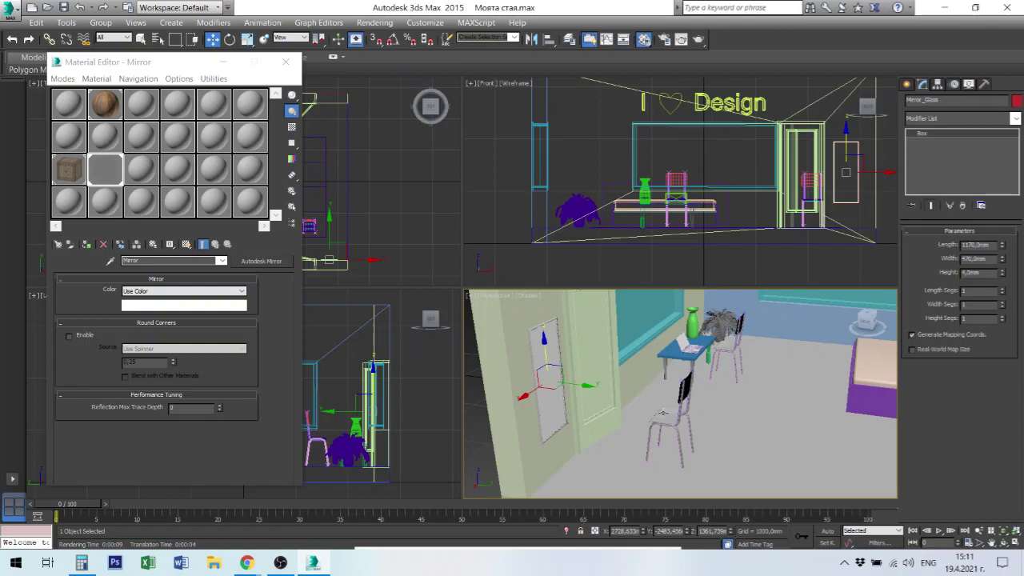
middle_drag(666, 411, 669, 424)
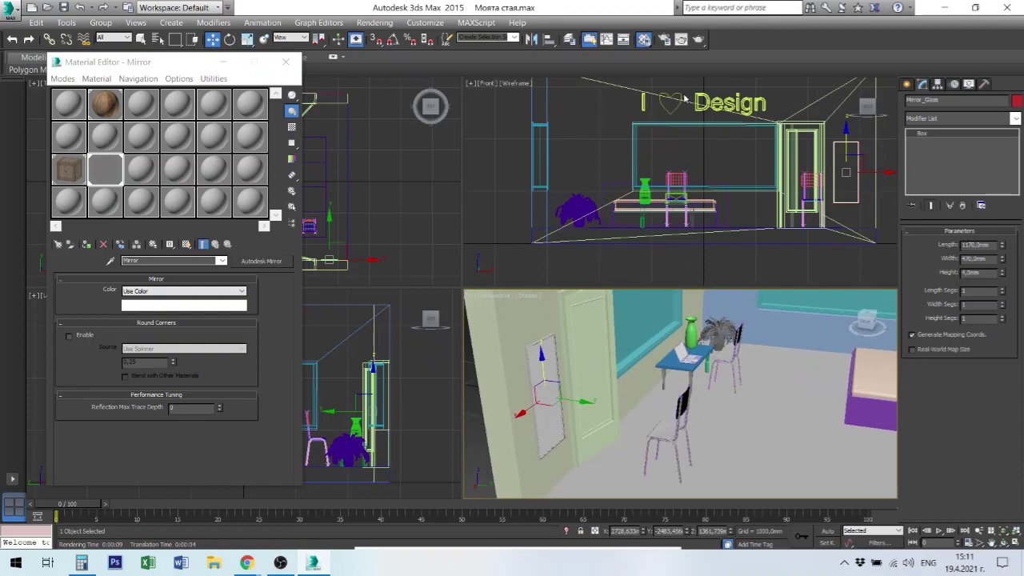
click(685, 44)
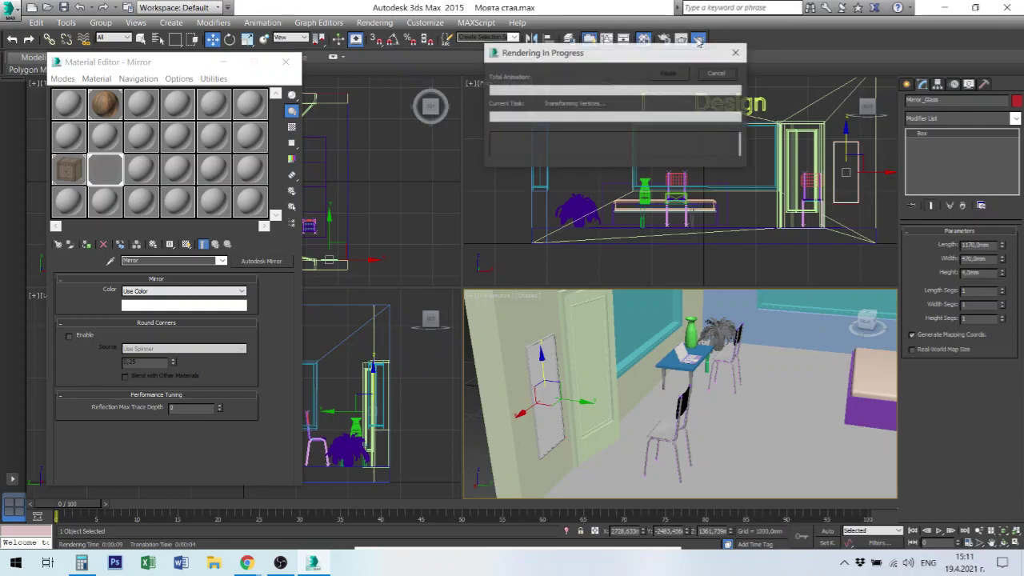